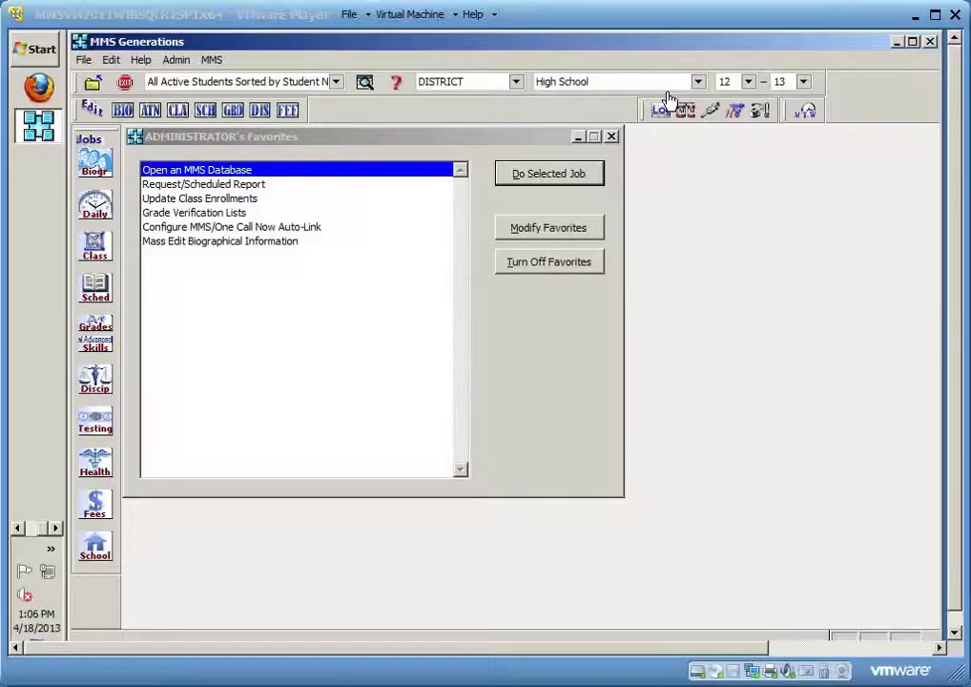
Launch Precision Report Writer (Designer Mode) from School Management Reports and dismiss the startup notice
{"action": "left_click", "coordinate": [600, 453]}
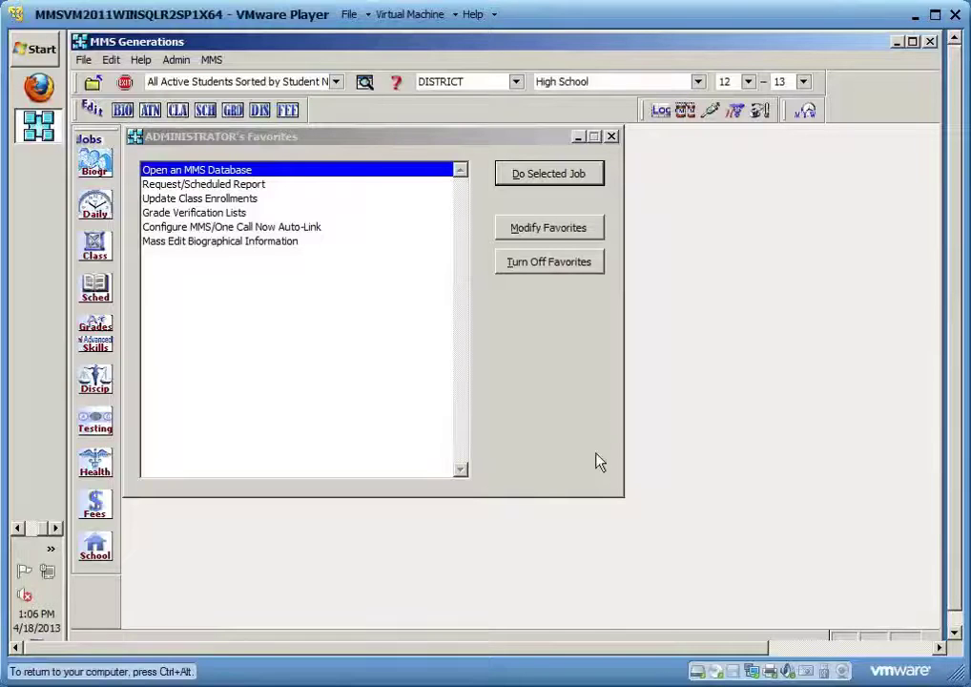
{"action": "left_click", "coordinate": [100, 558]}
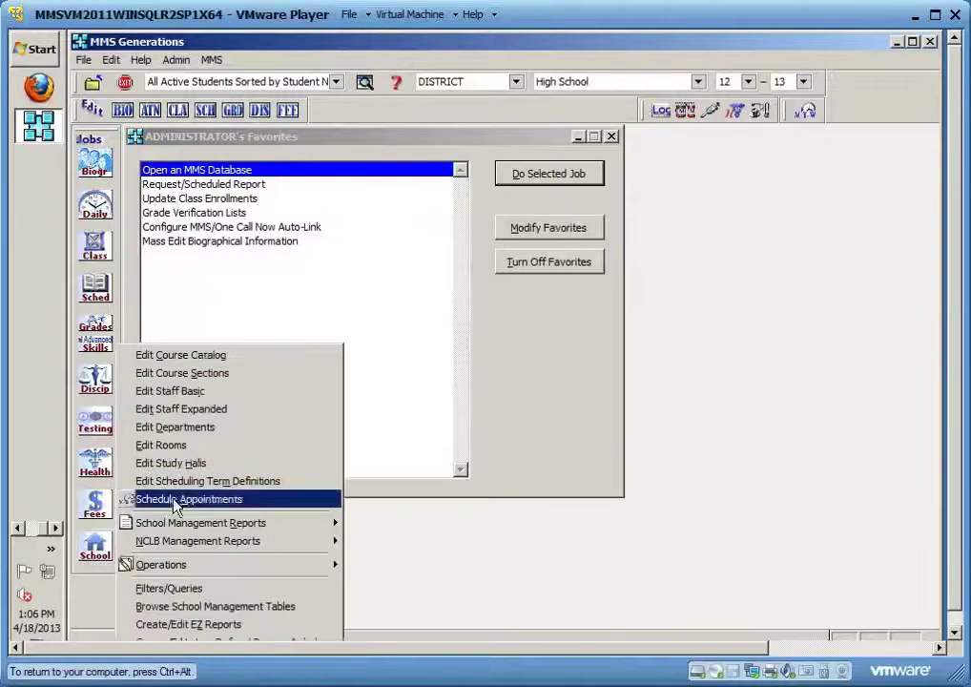
{"action": "mouse_move", "coordinate": [143, 522]}
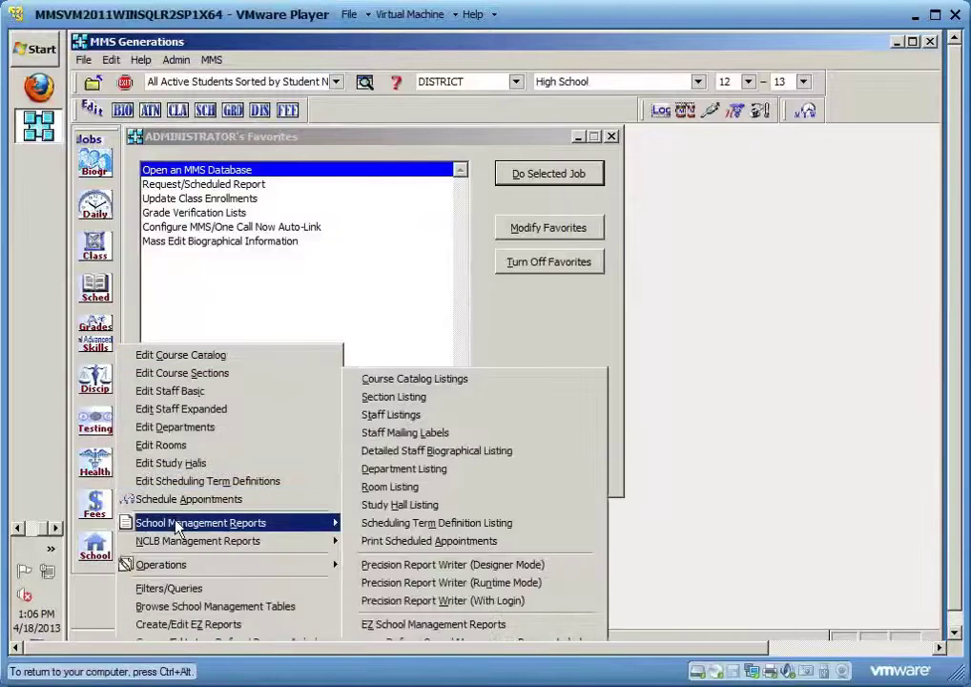
{"action": "left_click", "coordinate": [482, 566]}
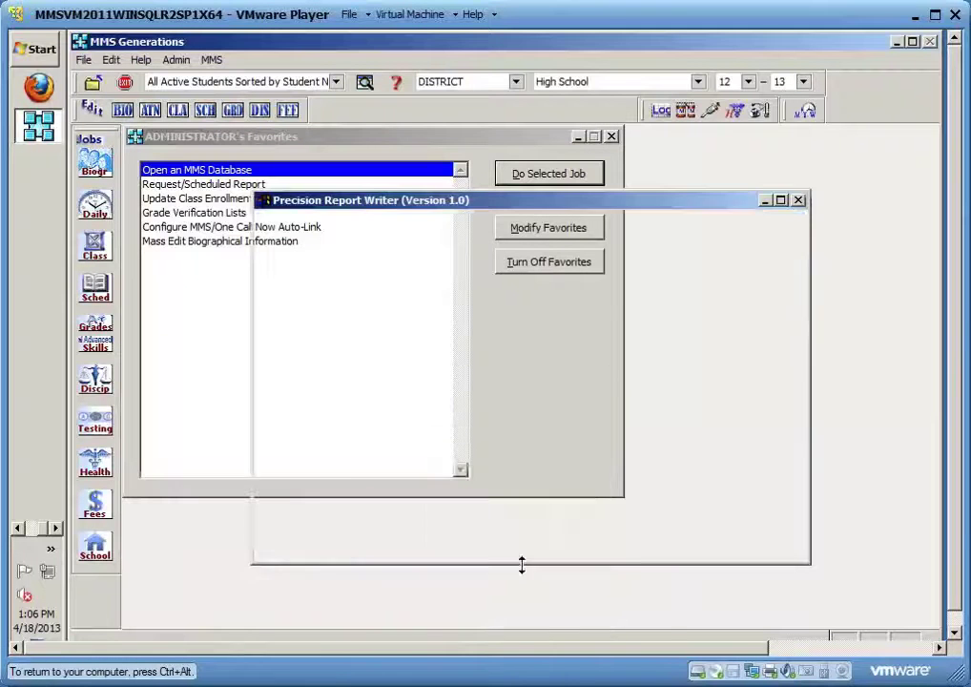
{"action": "left_click", "coordinate": [730, 502]}
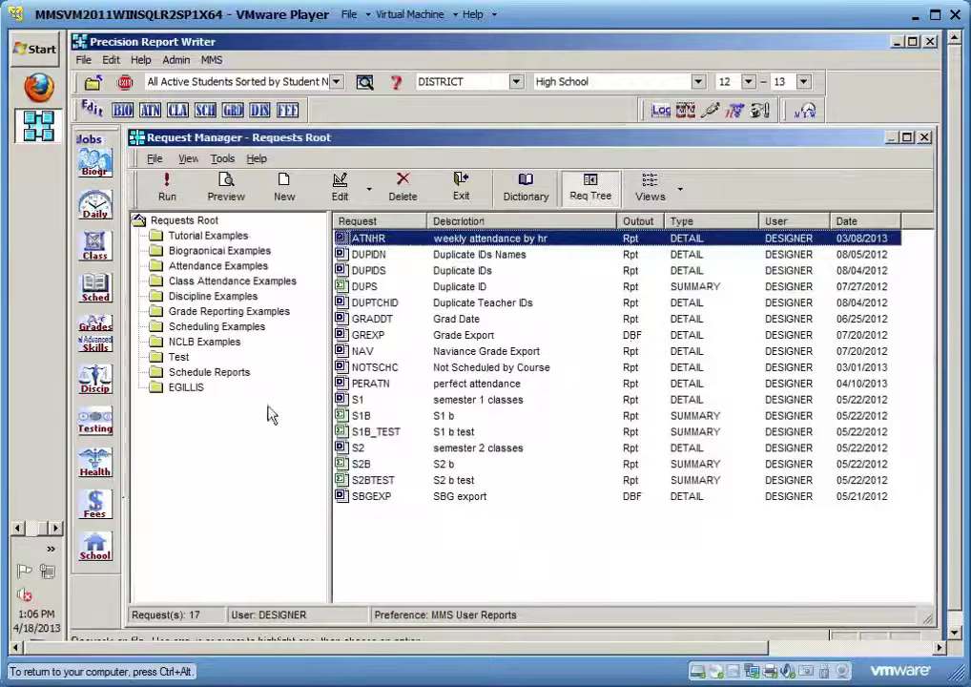
{"action": "left_click", "coordinate": [177, 389]}
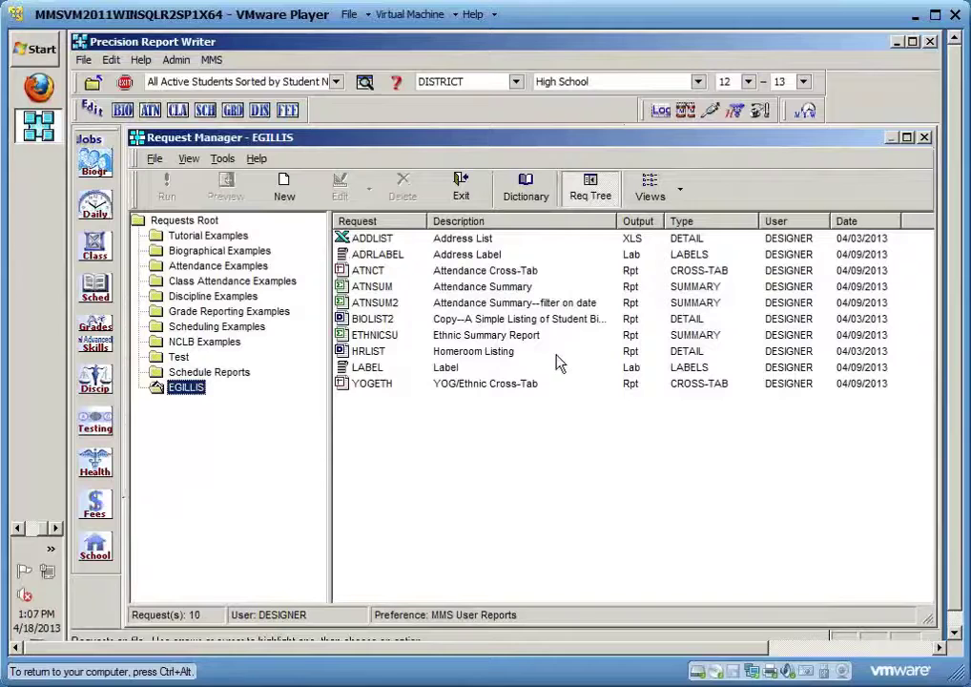
{"action": "left_click", "coordinate": [368, 352]}
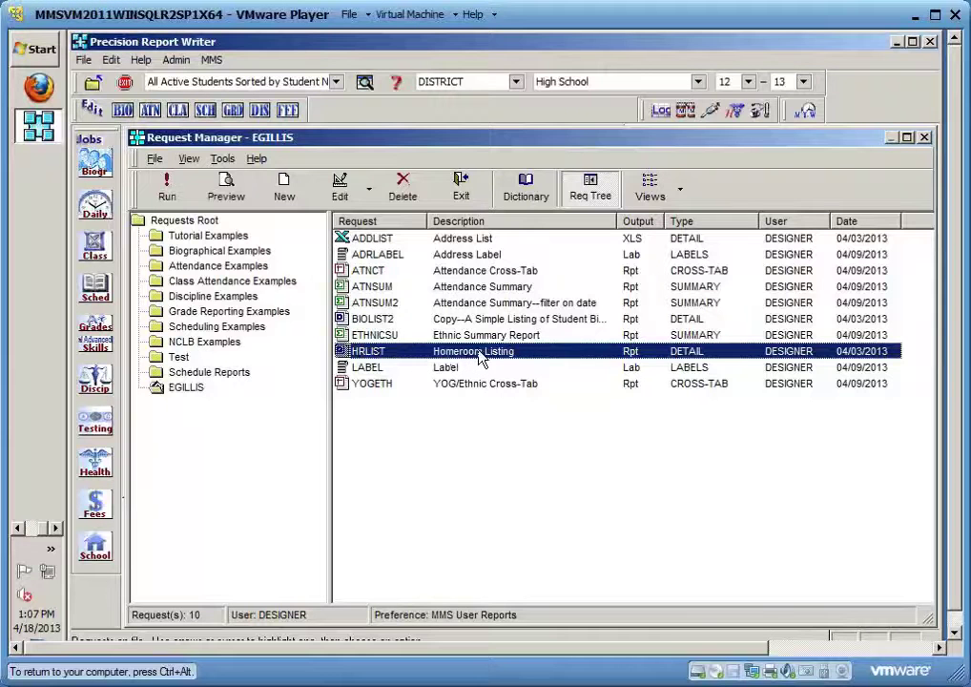
{"action": "left_click", "coordinate": [340, 184]}
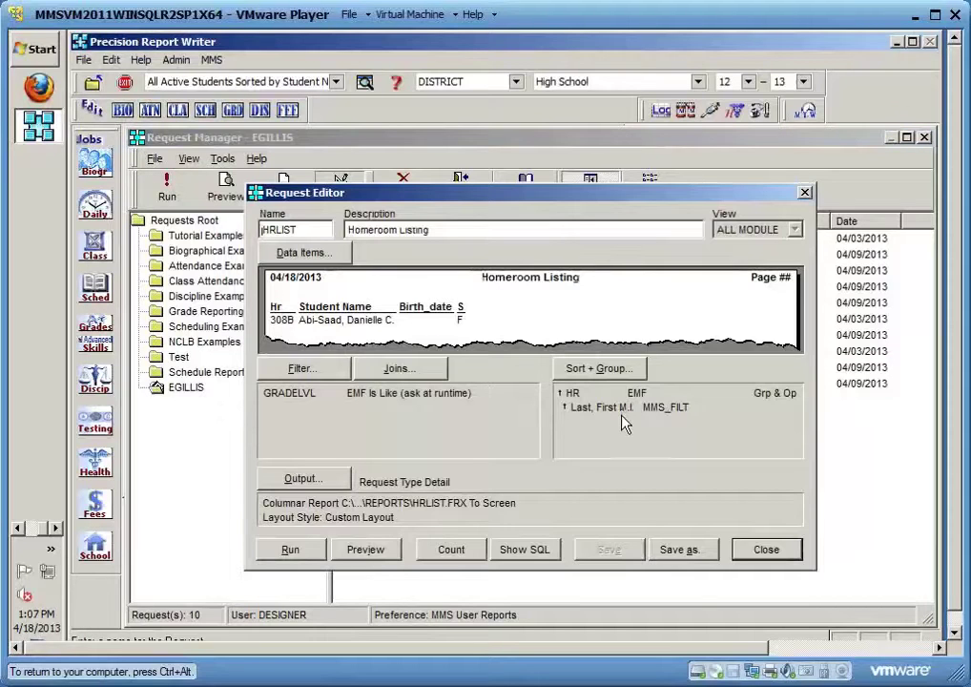
Open Data Items for HRLIST, bringing up the customized Report-Columns layout warning
{"action": "left_click", "coordinate": [314, 259]}
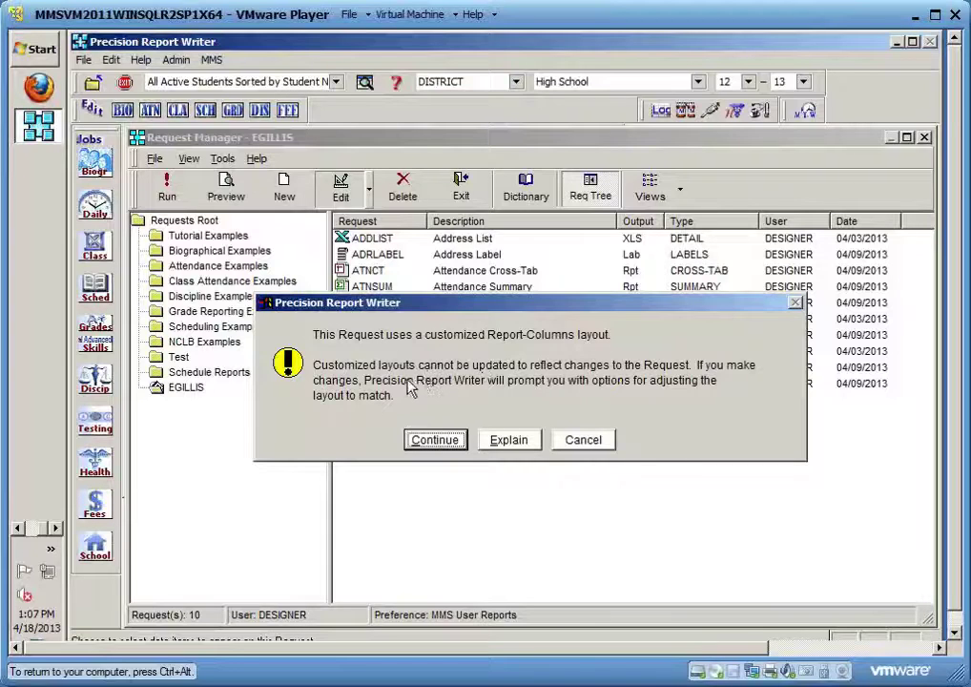
Continue past the warning, remove and re-add SEX in Data Items, and accept Auto Format layout
{"action": "left_click", "coordinate": [437, 440]}
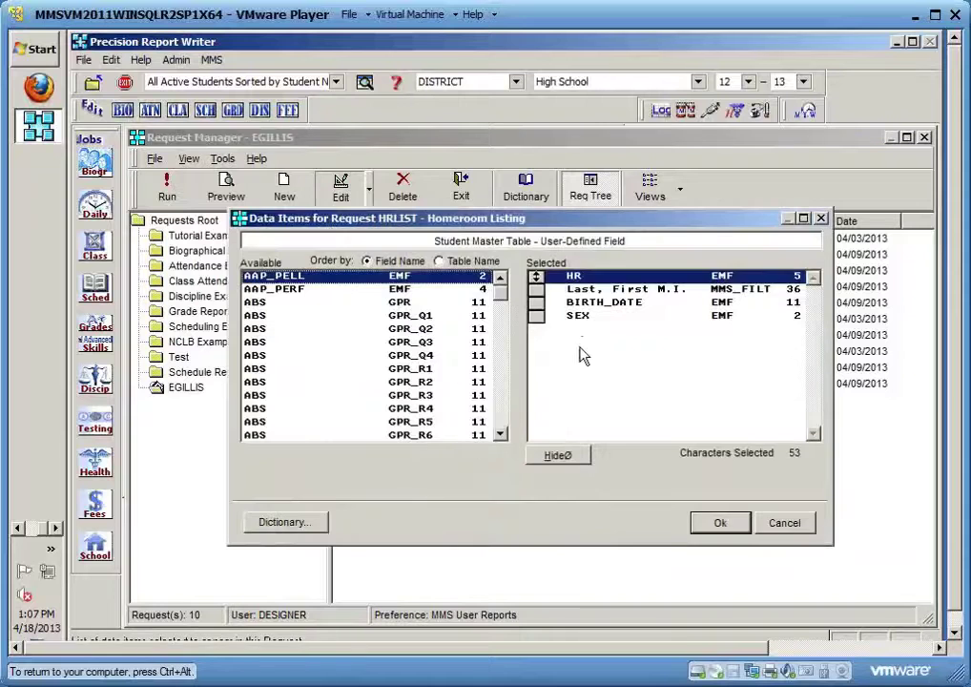
{"action": "left_click", "coordinate": [581, 317]}
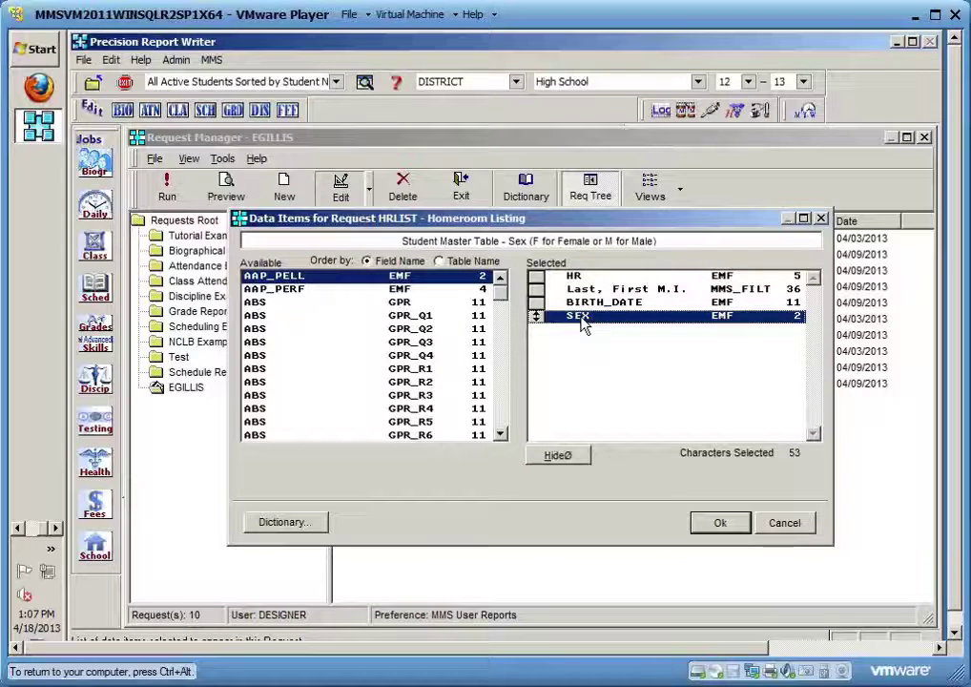
{"action": "double_click", "coordinate": [582, 318]}
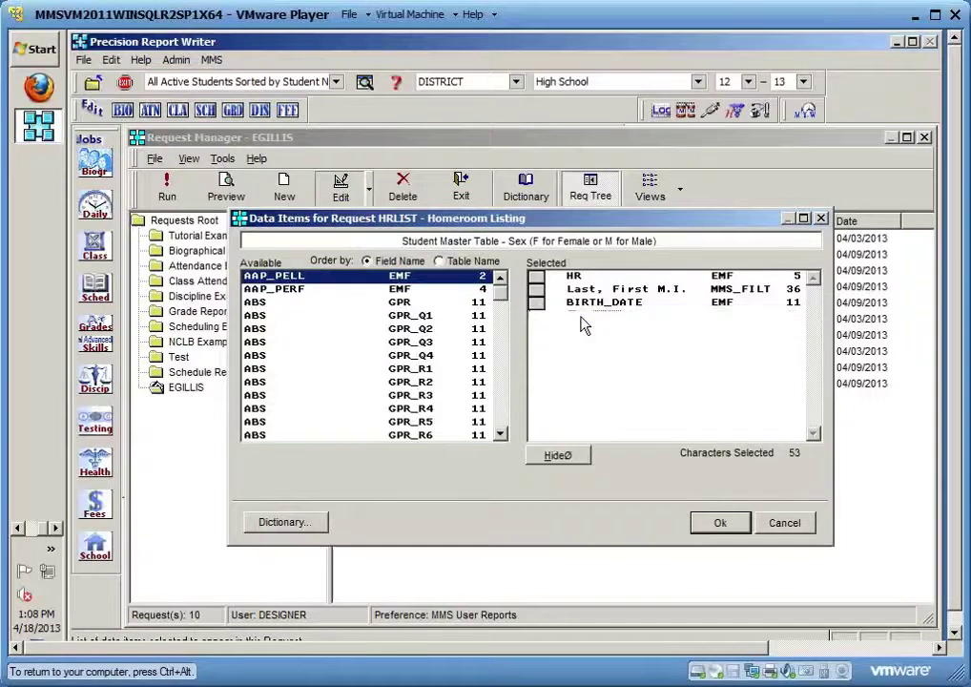
{"action": "double_click", "coordinate": [419, 423]}
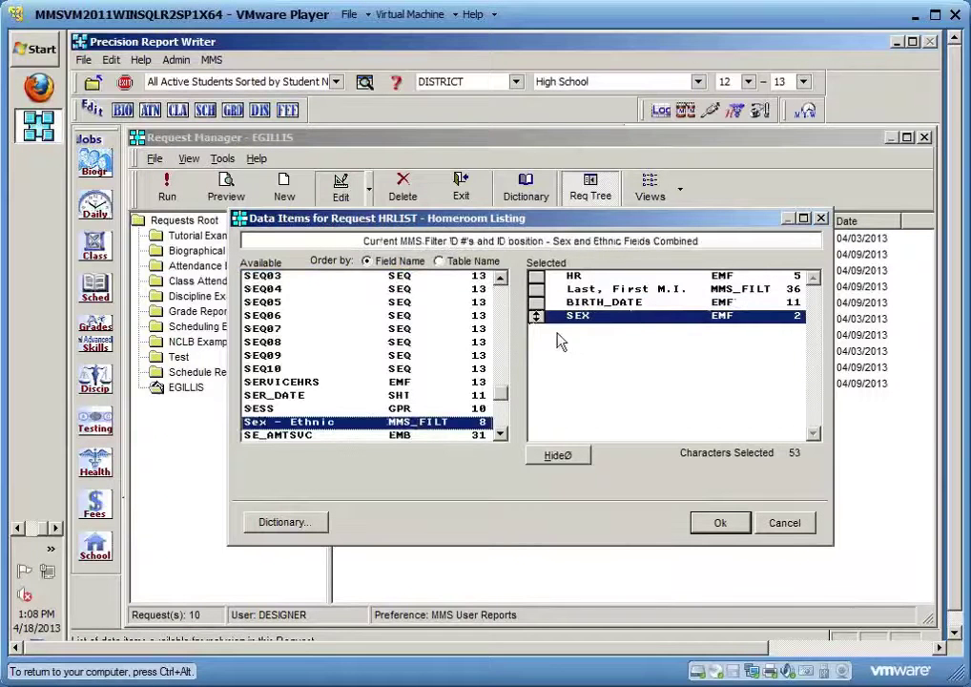
{"action": "left_click", "coordinate": [718, 523]}
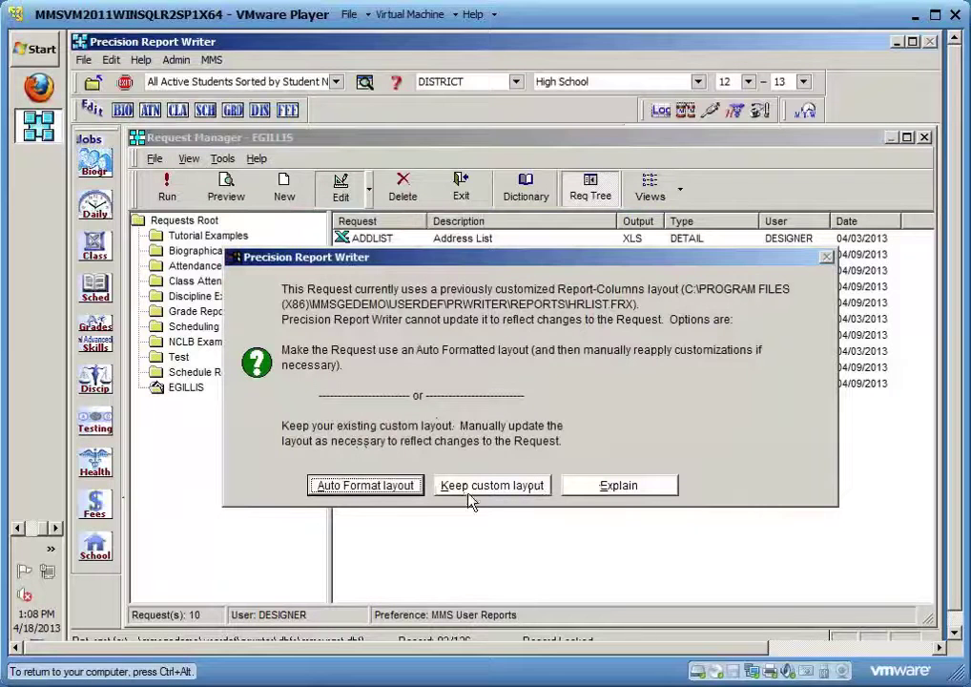
{"action": "left_click", "coordinate": [358, 491]}
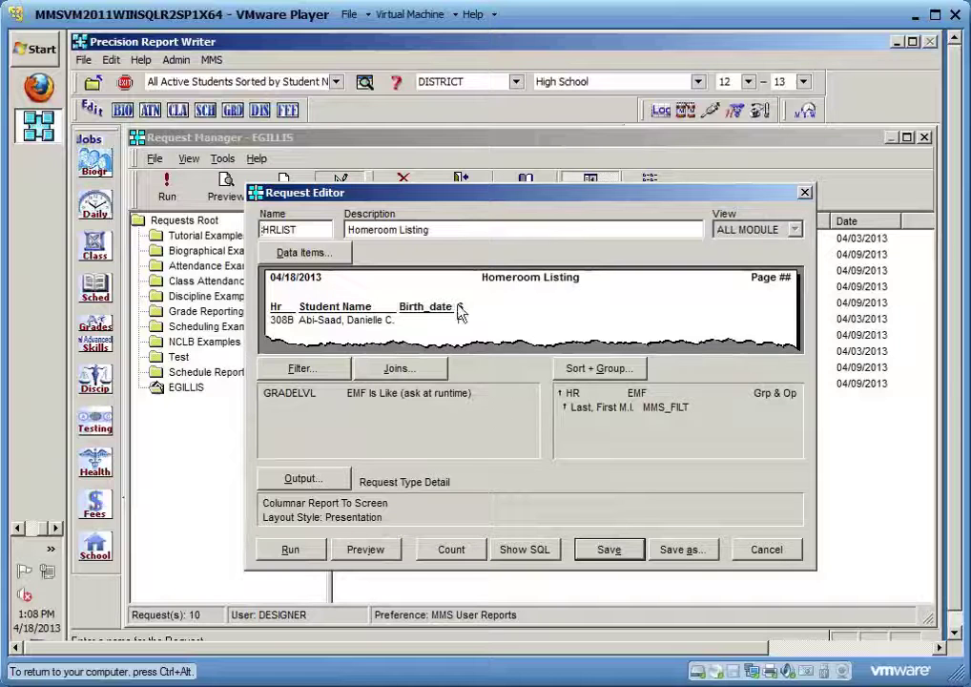
{"action": "left_click", "coordinate": [368, 551]}
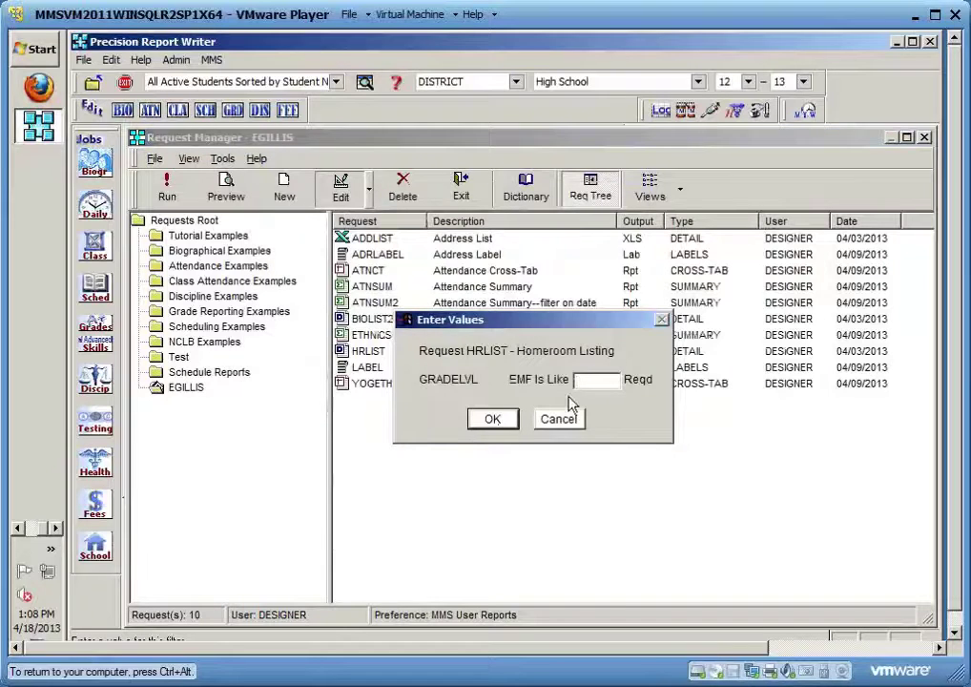
{"action": "left_click", "coordinate": [561, 419]}
{"action": "key", "text": "Return"}
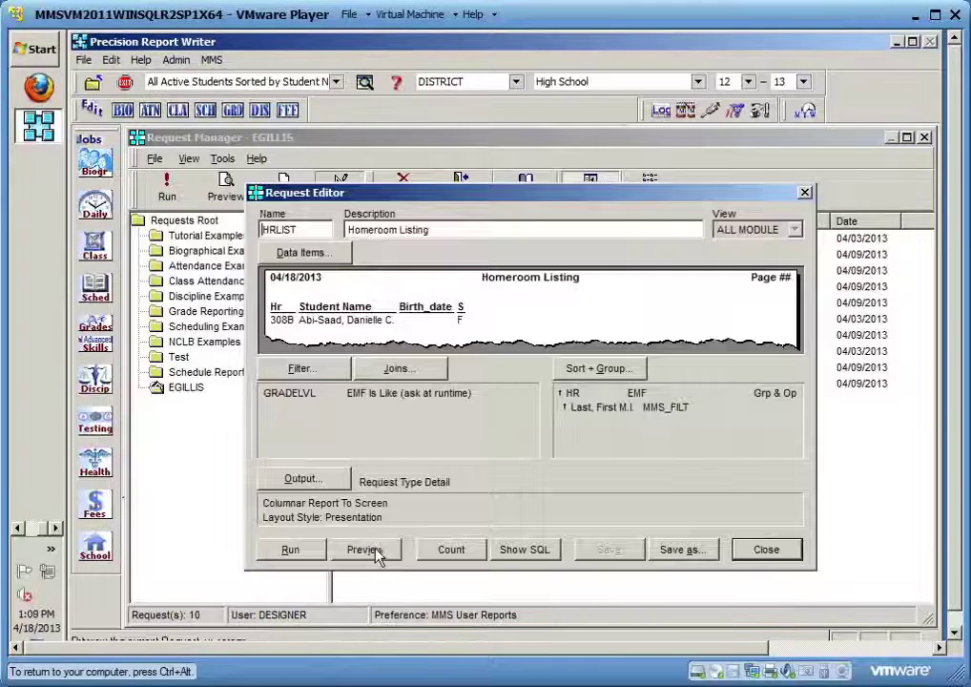
{"action": "left_click", "coordinate": [371, 550]}
{"action": "type", "text": "10"}
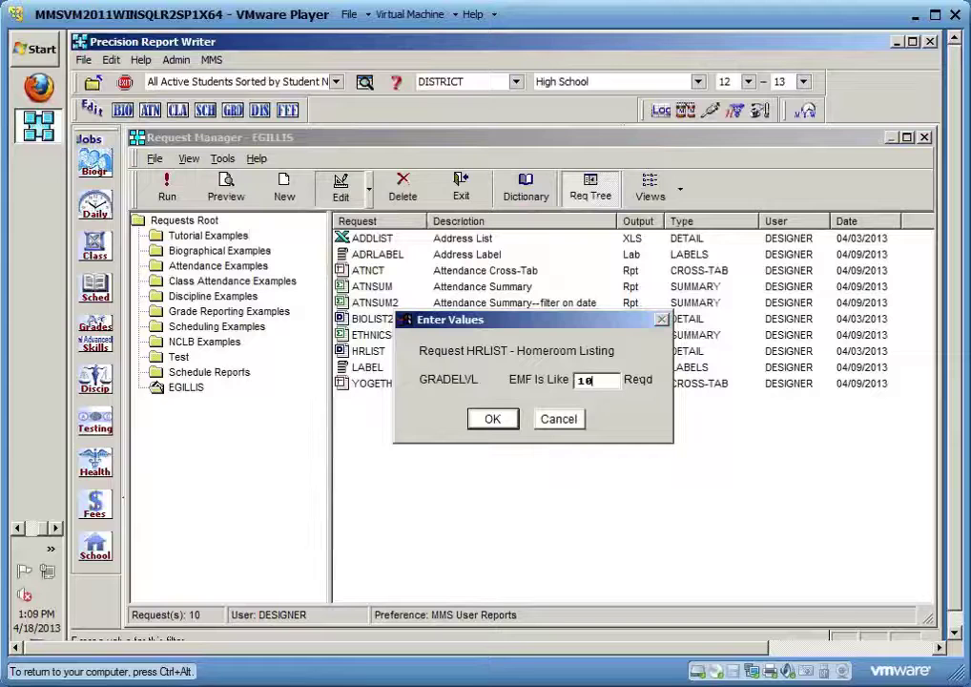
{"action": "left_click", "coordinate": [491, 420]}
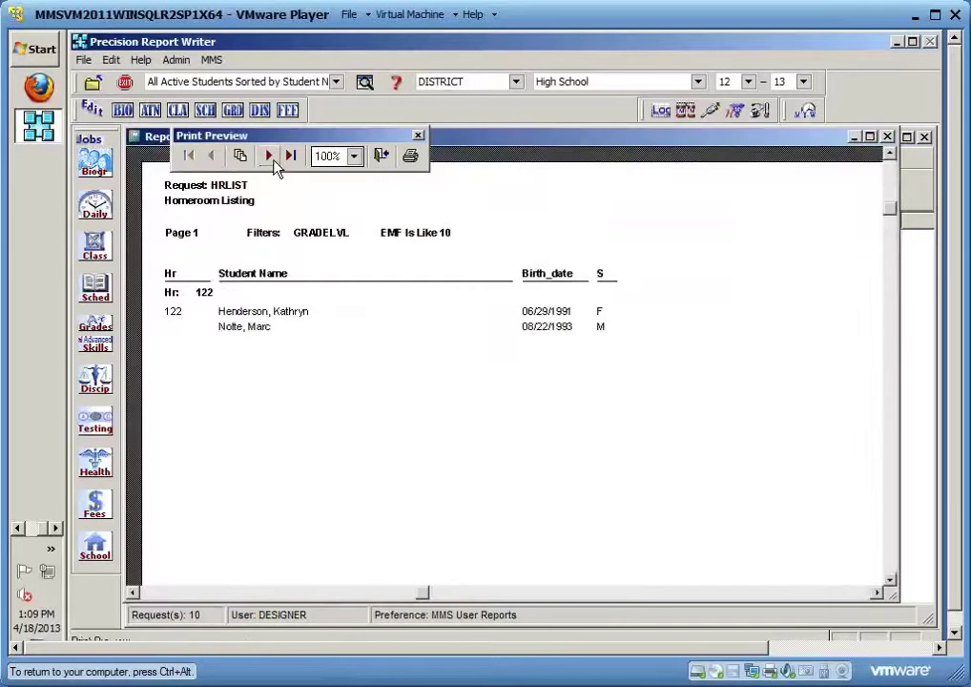
{"action": "left_click", "coordinate": [273, 162]}
{"action": "left_click", "coordinate": [274, 164]}
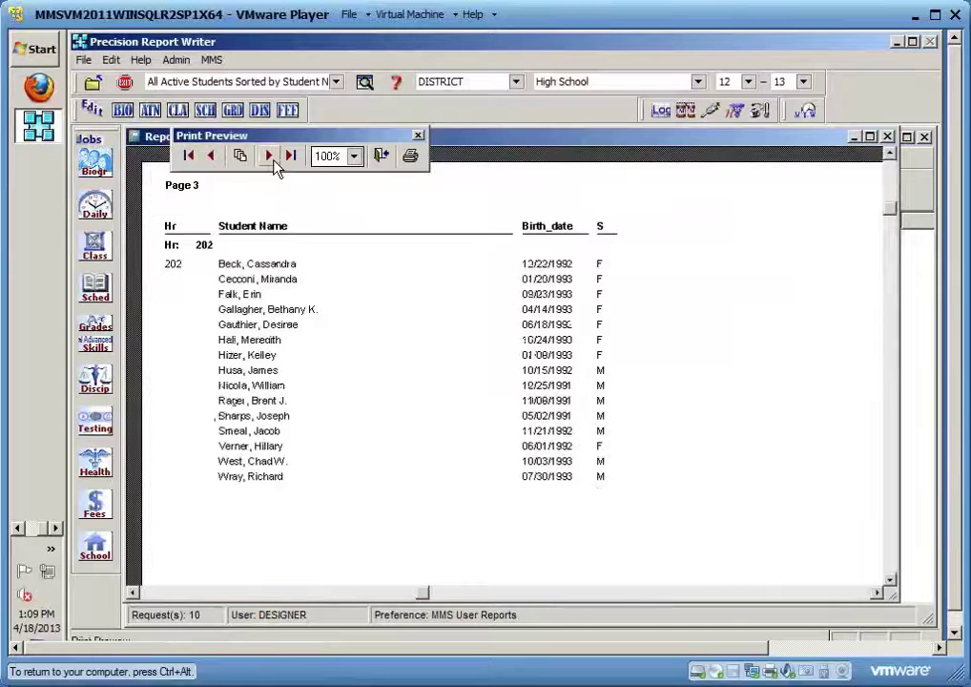
{"action": "left_click", "coordinate": [274, 164]}
{"action": "left_click", "coordinate": [274, 164]}
{"action": "left_click", "coordinate": [274, 164]}
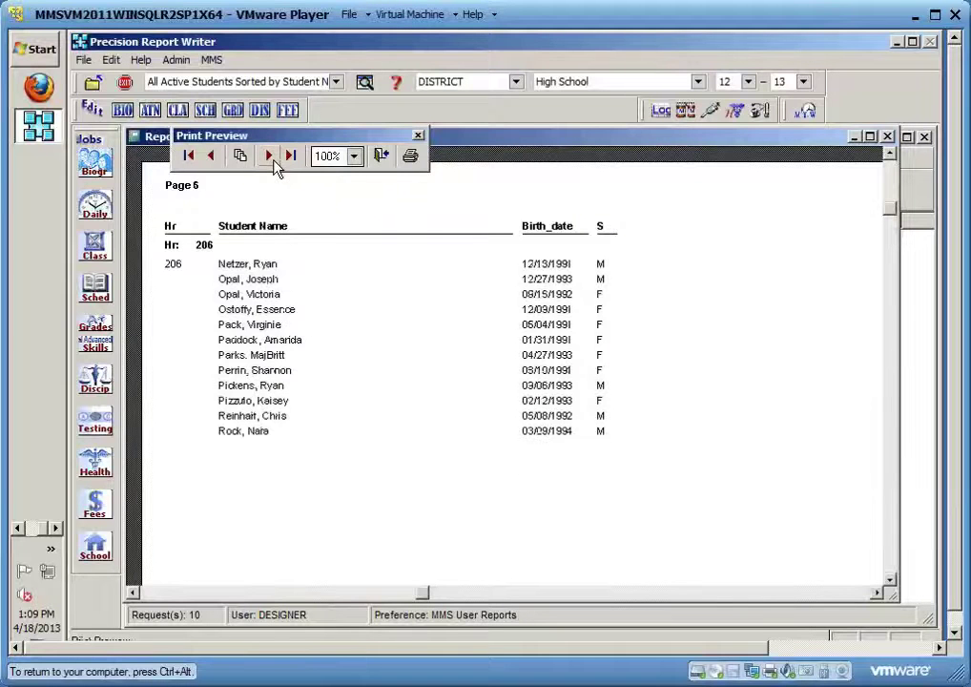
{"action": "left_click", "coordinate": [382, 157]}
{"action": "left_click", "coordinate": [704, 480]}
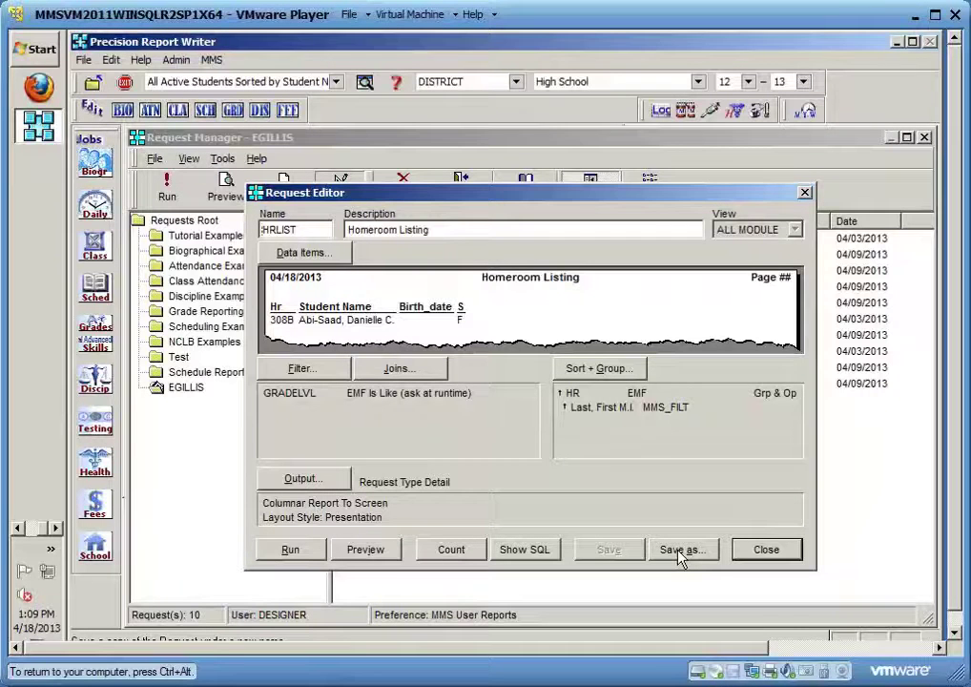
Save a copy of the request as HRLIST2 with description 'Homeroom Listing 2'
{"action": "left_click", "coordinate": [678, 551]}
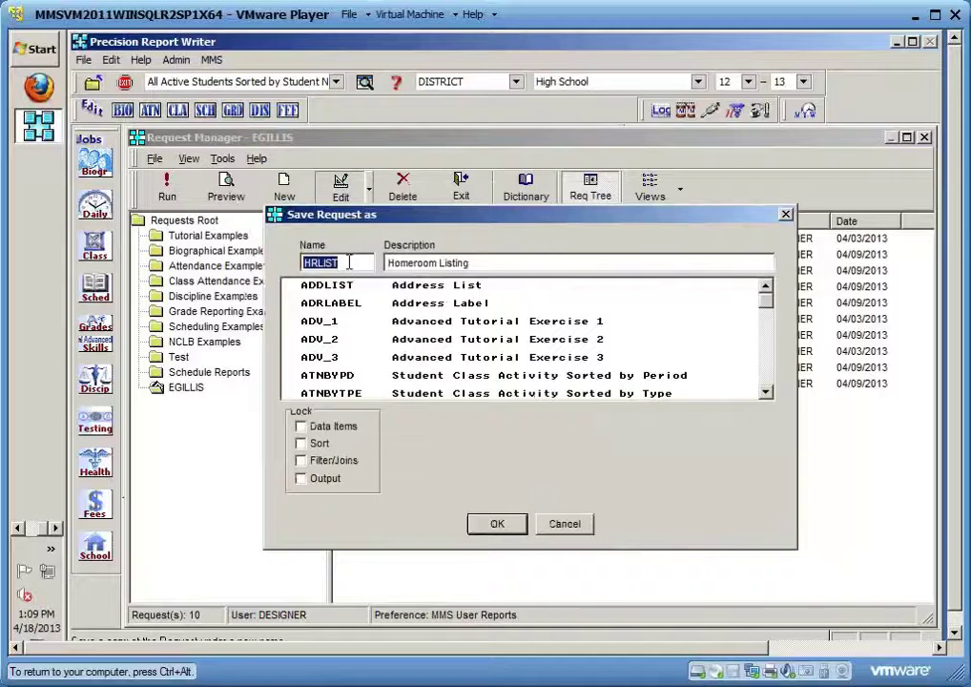
{"action": "left_click", "coordinate": [349, 262]}
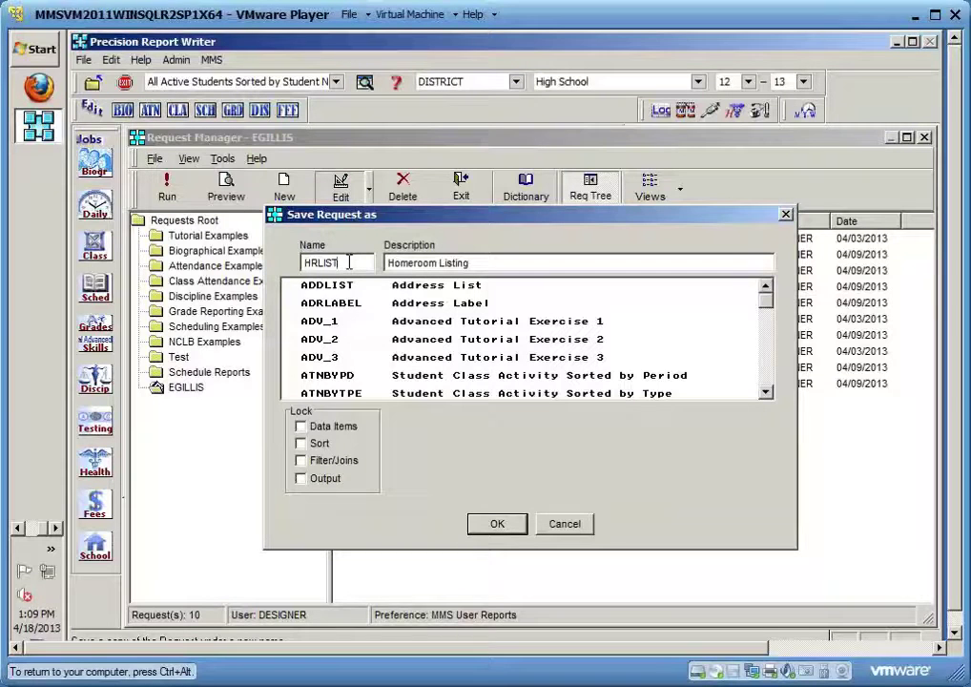
{"action": "type", "text": "2"}
{"action": "left_click", "coordinate": [469, 262]}
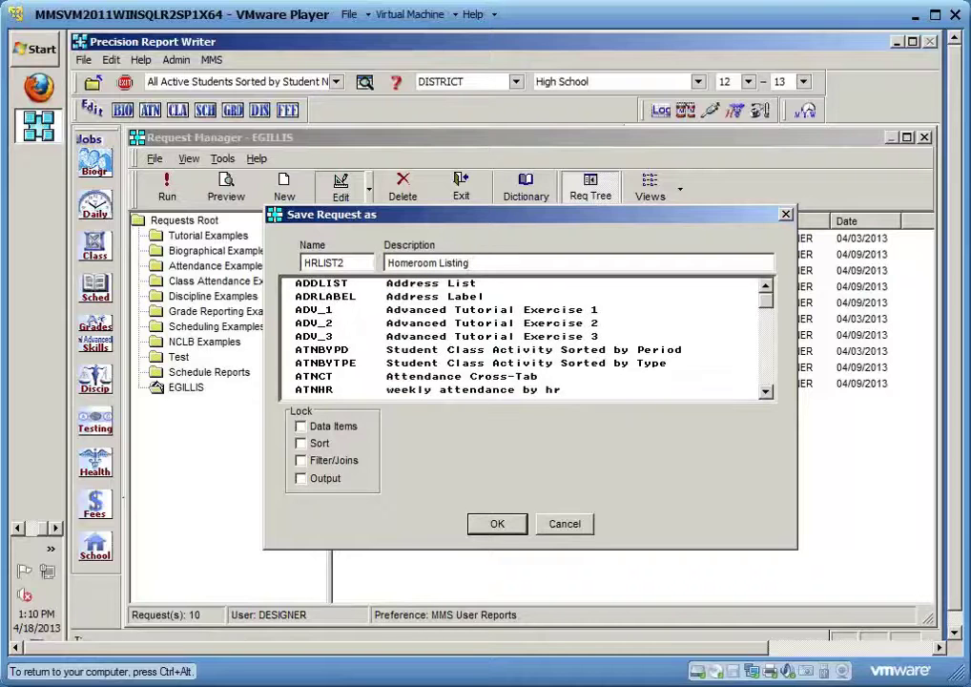
{"action": "type", "text": "2"}
{"action": "left_click", "coordinate": [495, 525]}
Close the editor and reopen the new HRLIST2 request for editing
{"action": "left_click", "coordinate": [766, 549]}
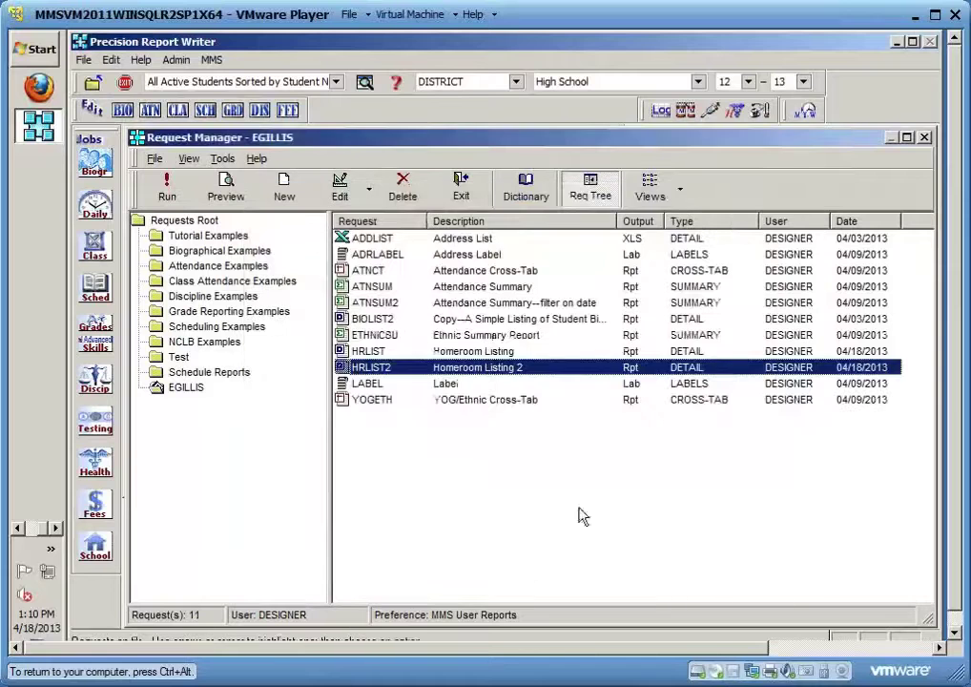
{"action": "left_click", "coordinate": [383, 352]}
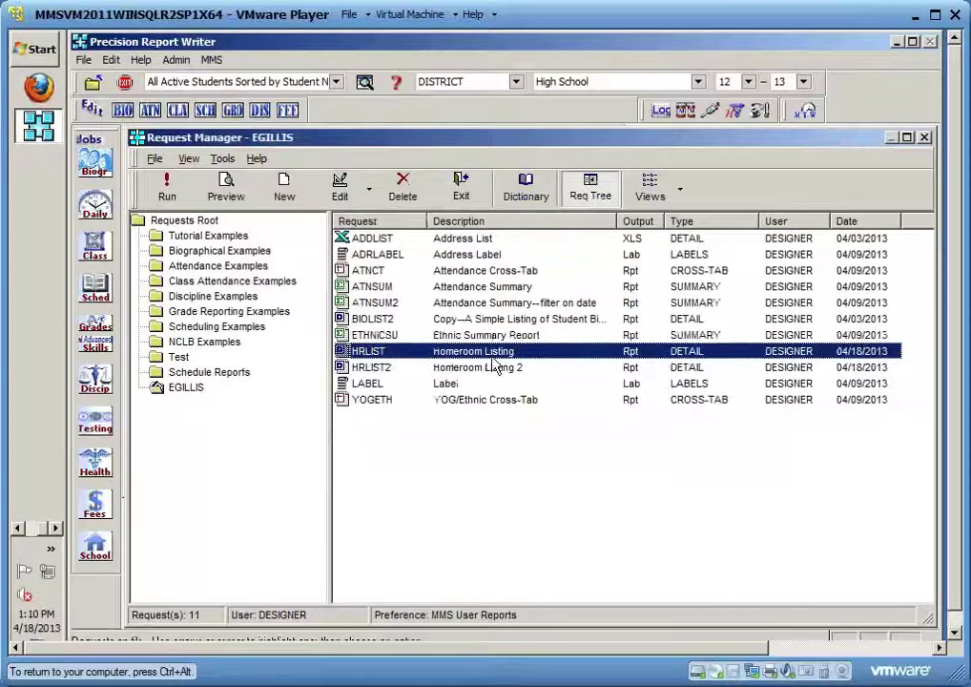
{"action": "left_click", "coordinate": [383, 368]}
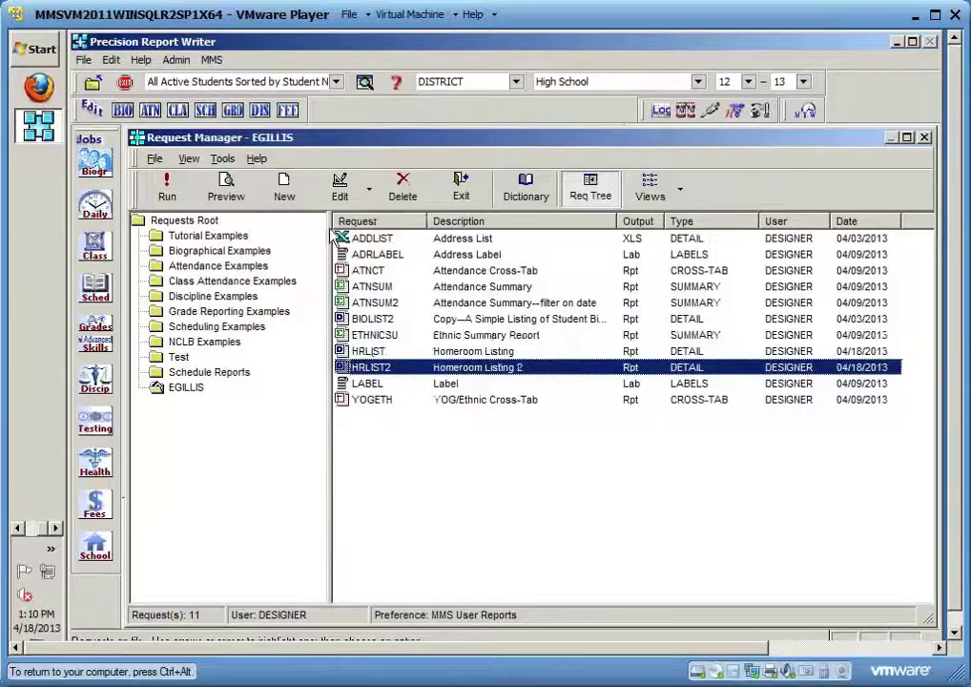
{"action": "left_click", "coordinate": [338, 183]}
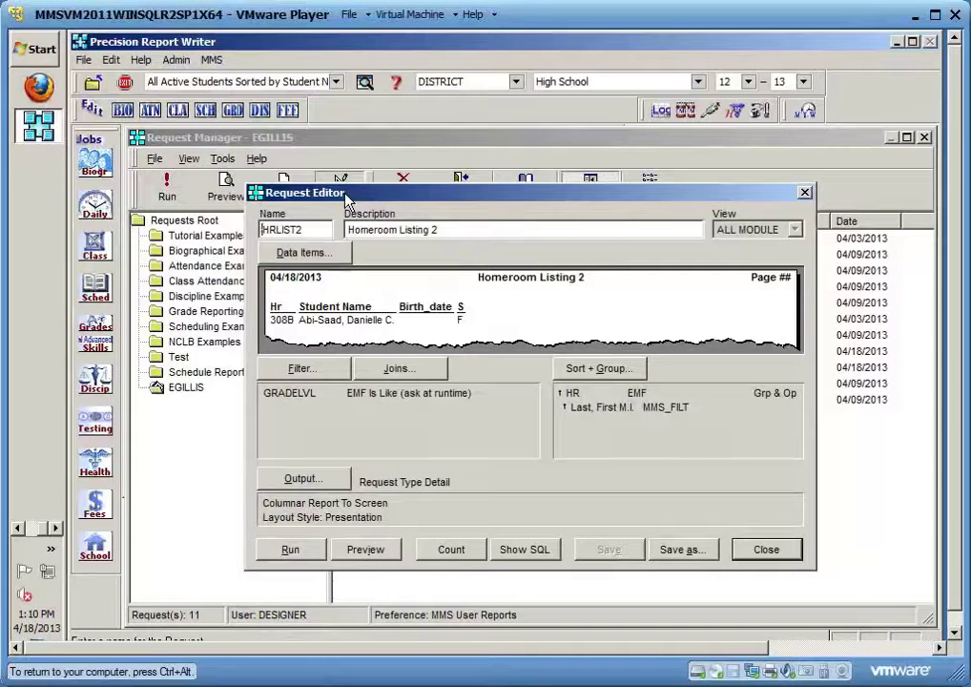
Add a record Count calculation to the HR group break in Sort + Group options
{"action": "left_click", "coordinate": [576, 372]}
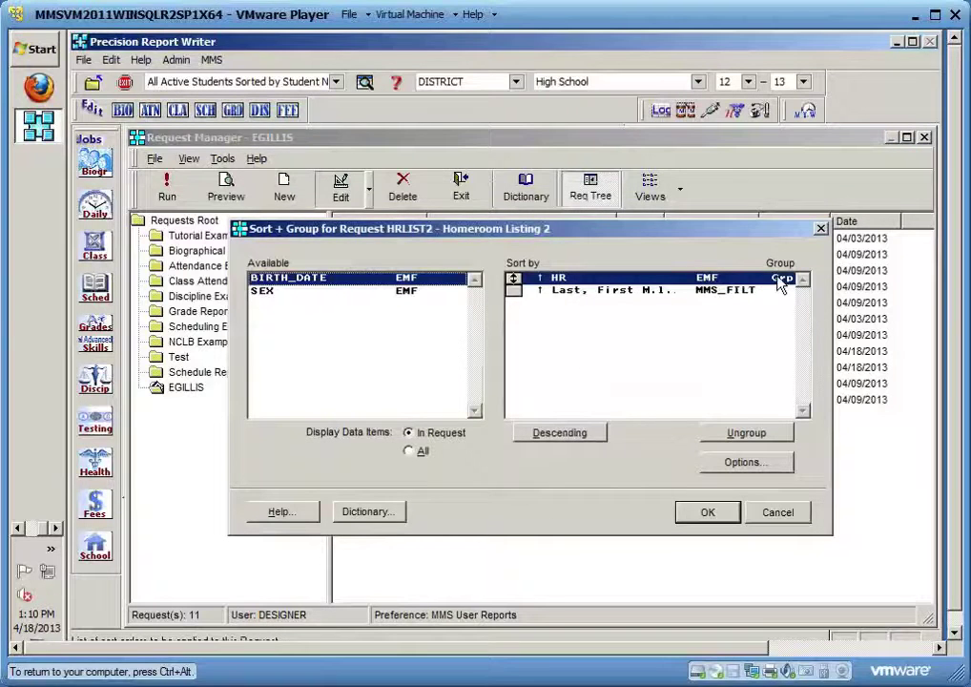
{"action": "left_click", "coordinate": [739, 462]}
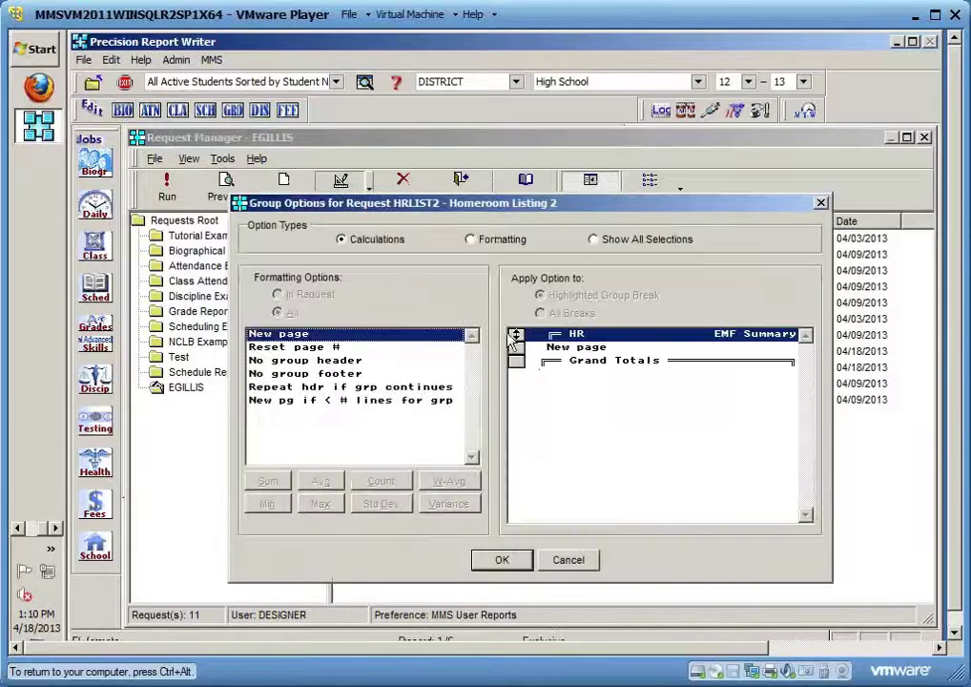
{"action": "left_click", "coordinate": [477, 242]}
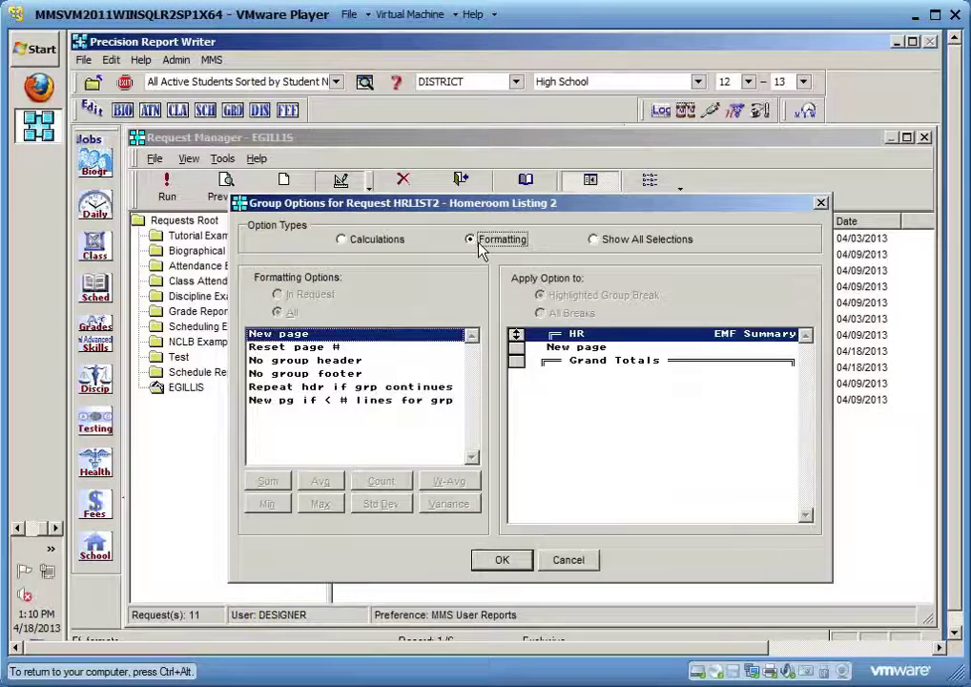
{"action": "left_click", "coordinate": [584, 348]}
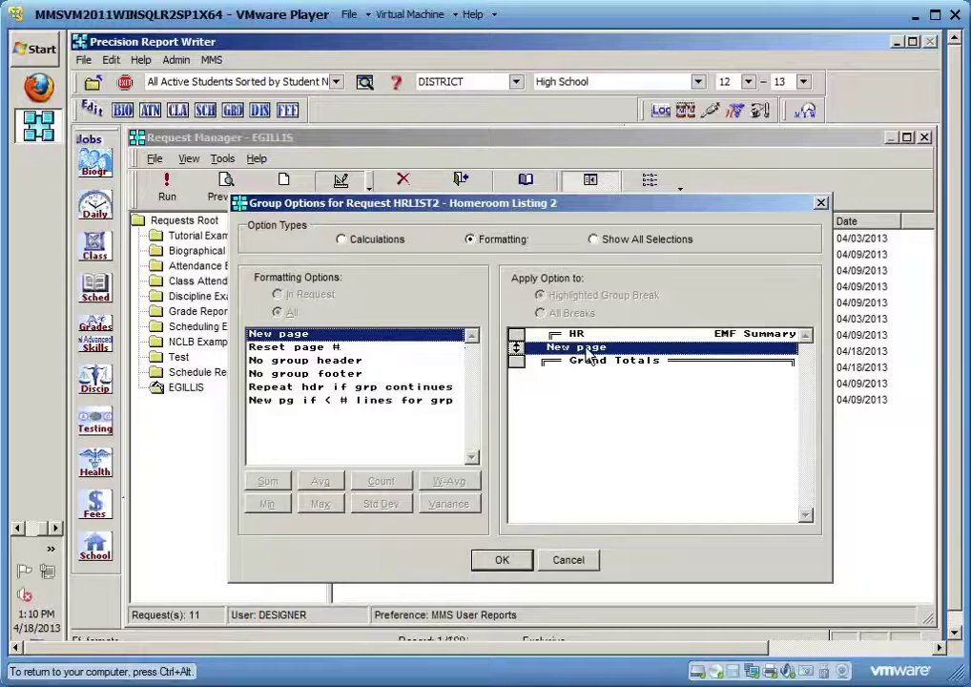
{"action": "left_click", "coordinate": [344, 241]}
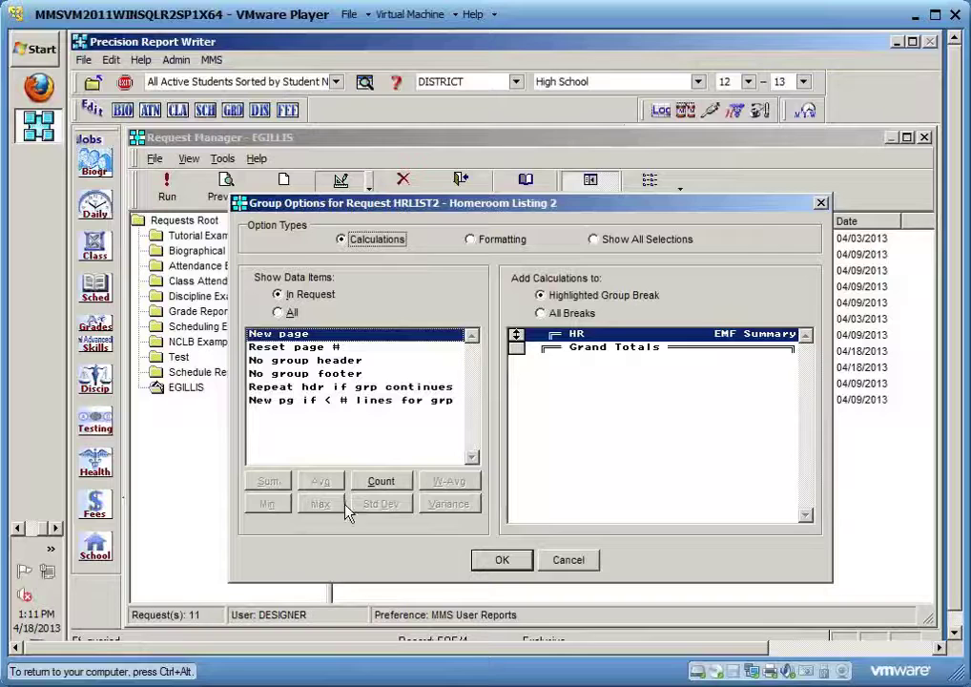
{"action": "left_click", "coordinate": [383, 485]}
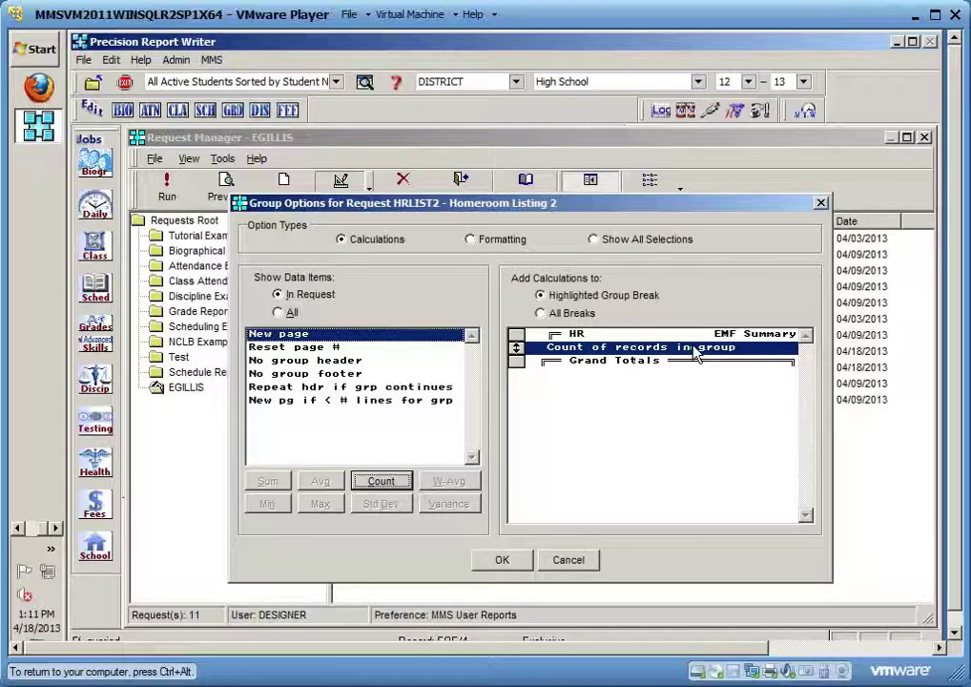
{"action": "left_click", "coordinate": [502, 563]}
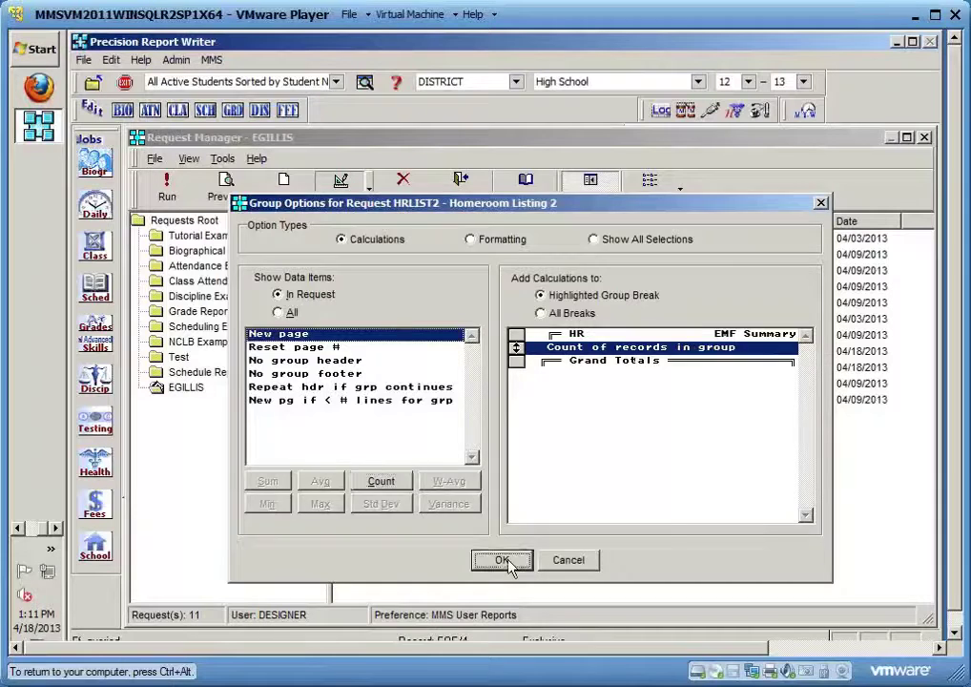
{"action": "left_click", "coordinate": [706, 512]}
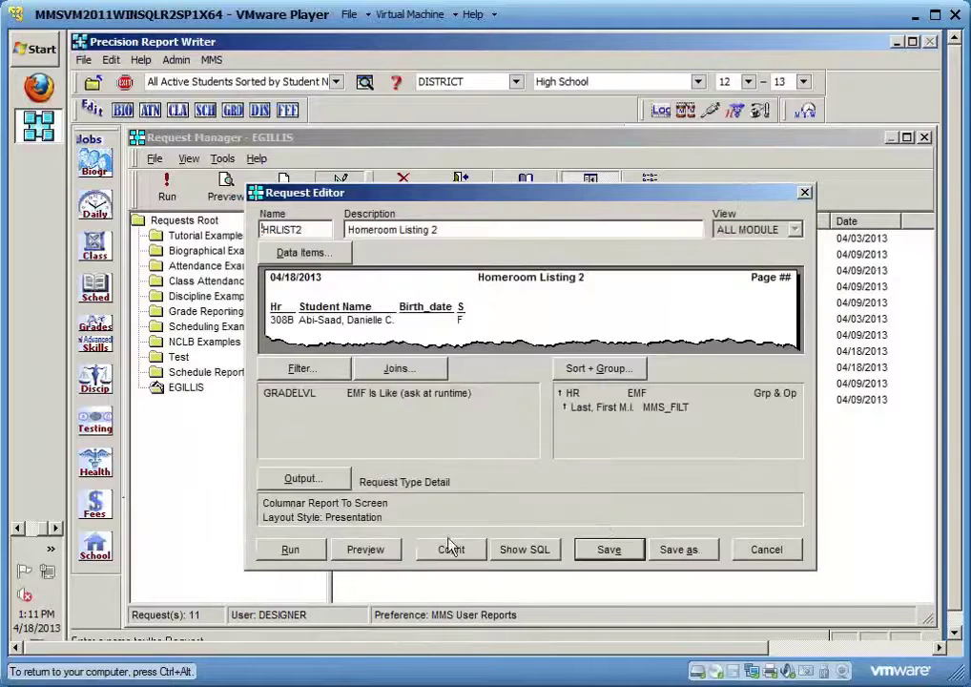
Preview the report for grade 10, page through all 7 pages, then close the preview
{"action": "left_click", "coordinate": [366, 550]}
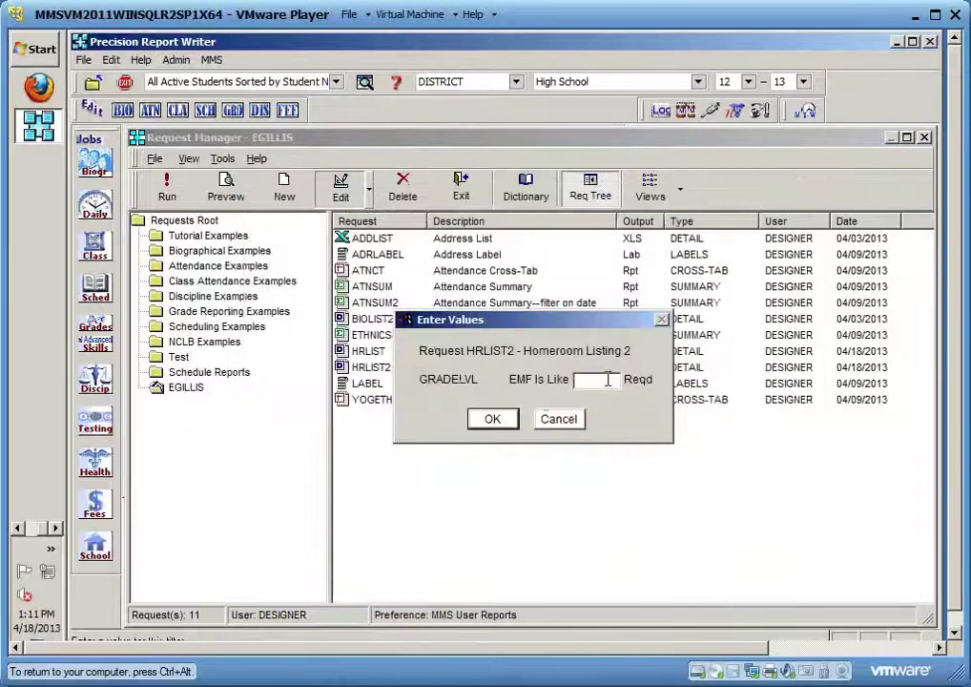
{"action": "type", "text": "10"}
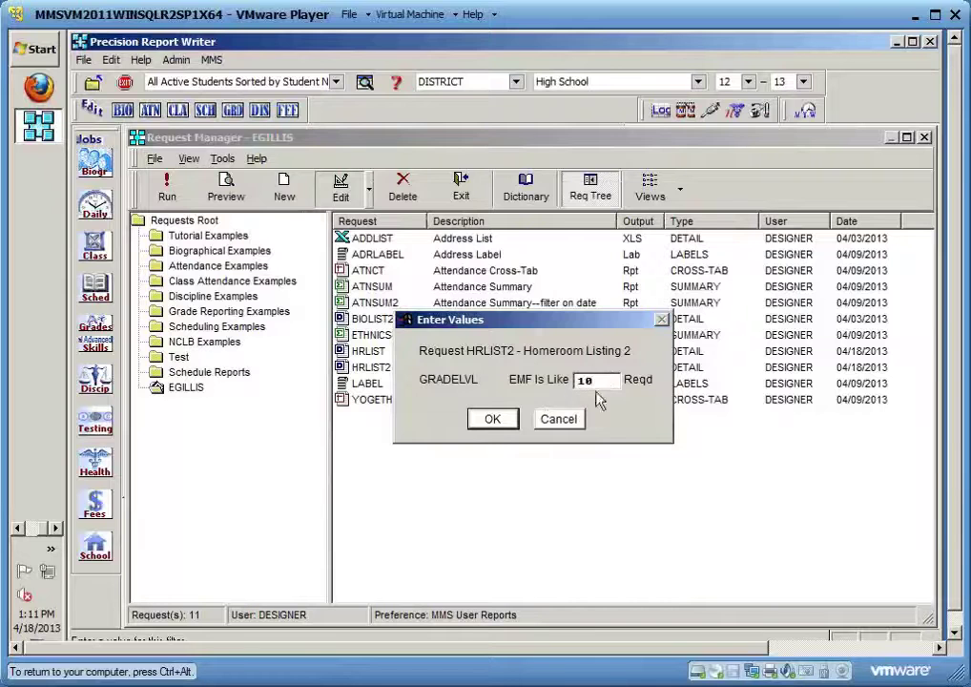
{"action": "left_click", "coordinate": [494, 420]}
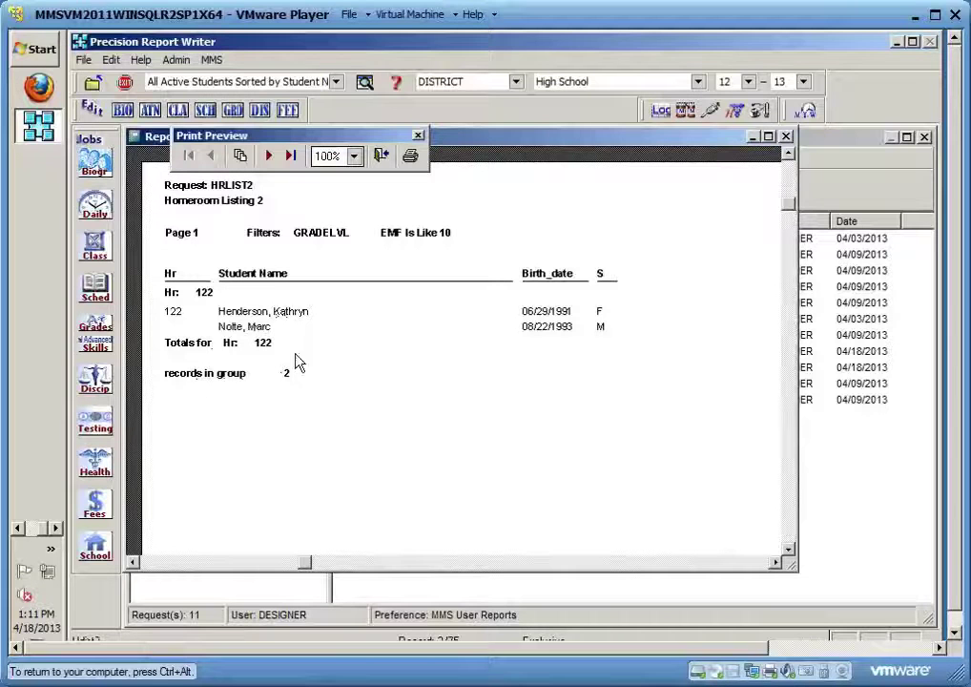
{"action": "left_click", "coordinate": [269, 157]}
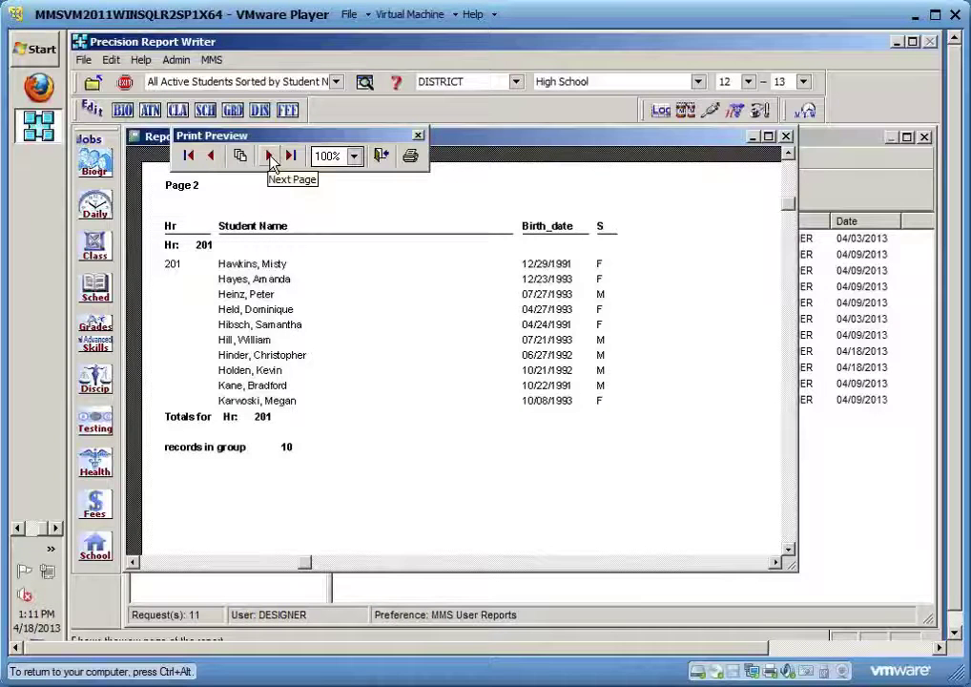
{"action": "left_click", "coordinate": [271, 159]}
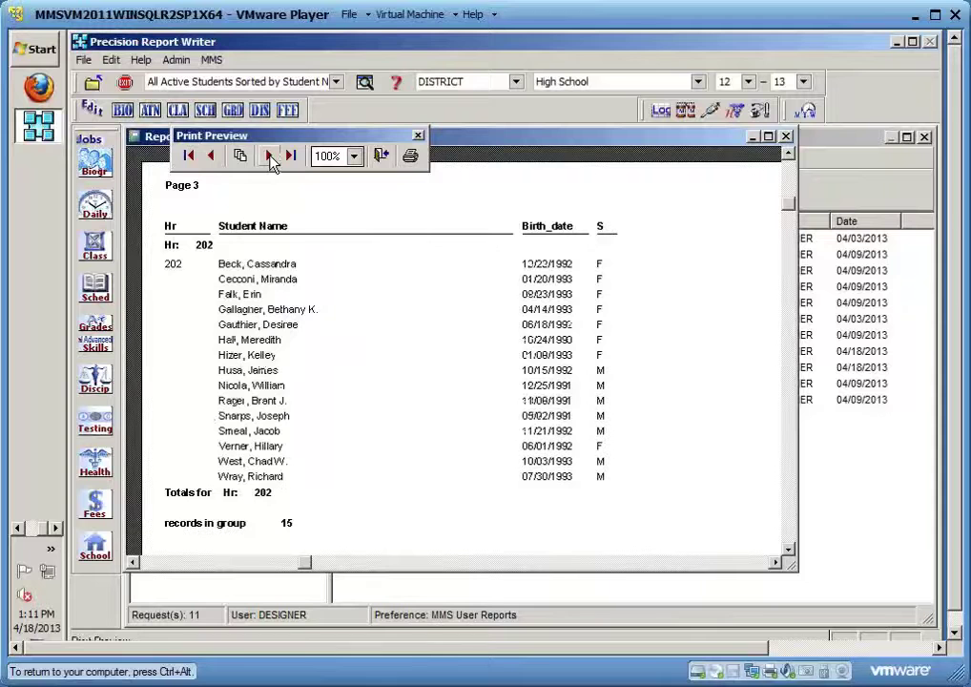
{"action": "left_click", "coordinate": [271, 158]}
{"action": "left_click", "coordinate": [271, 158]}
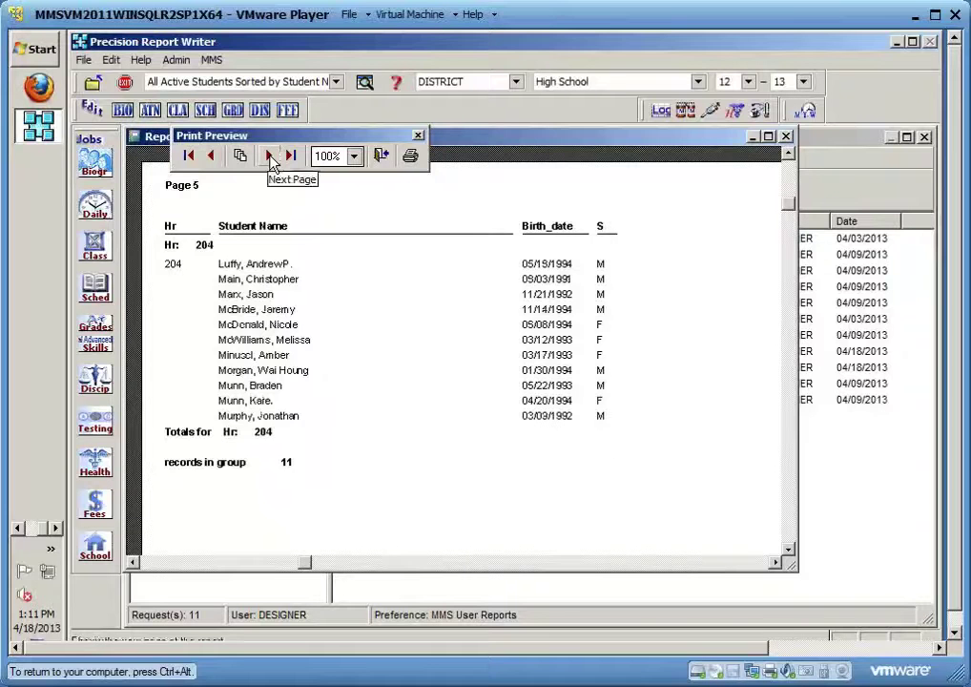
{"action": "left_click", "coordinate": [271, 159]}
{"action": "left_click", "coordinate": [271, 158]}
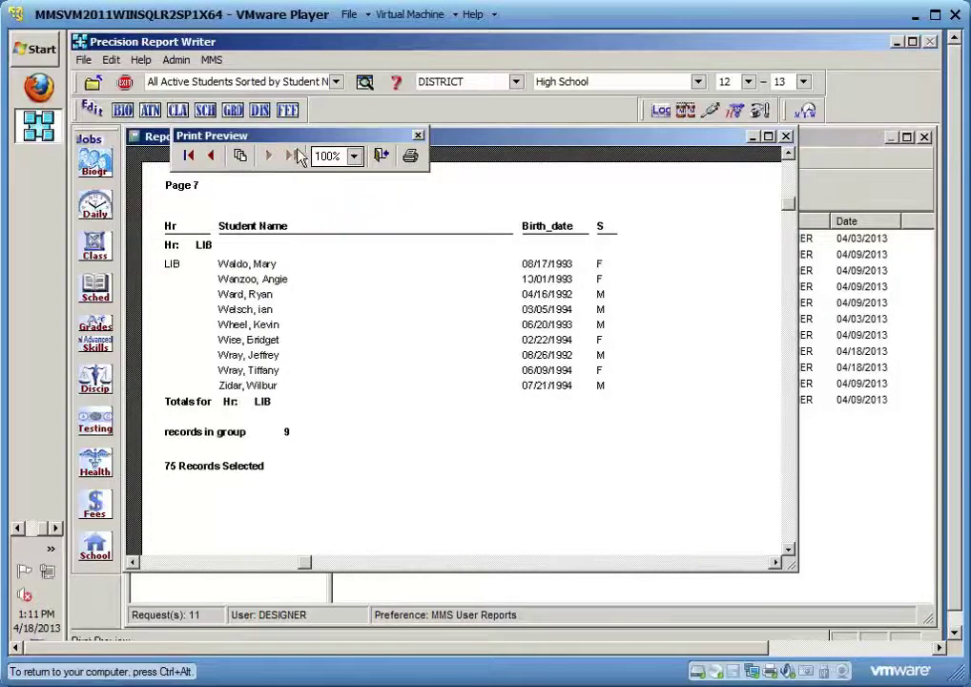
{"action": "left_click", "coordinate": [382, 156]}
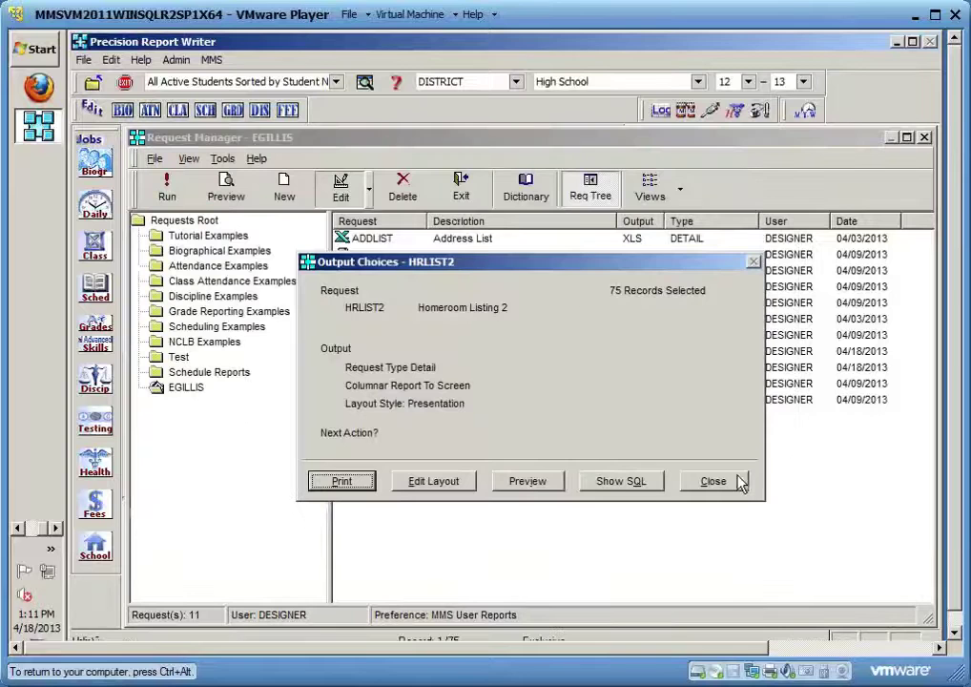
{"action": "left_click", "coordinate": [740, 482]}
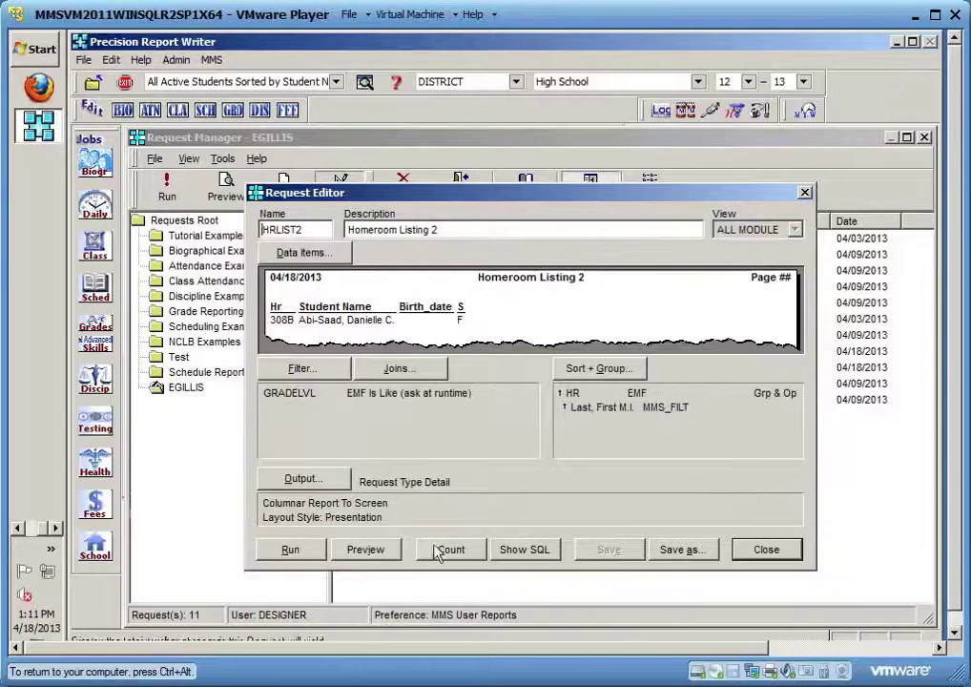
{"action": "left_click", "coordinate": [377, 549]}
{"action": "type", "text": "10"}
{"action": "left_click", "coordinate": [494, 420]}
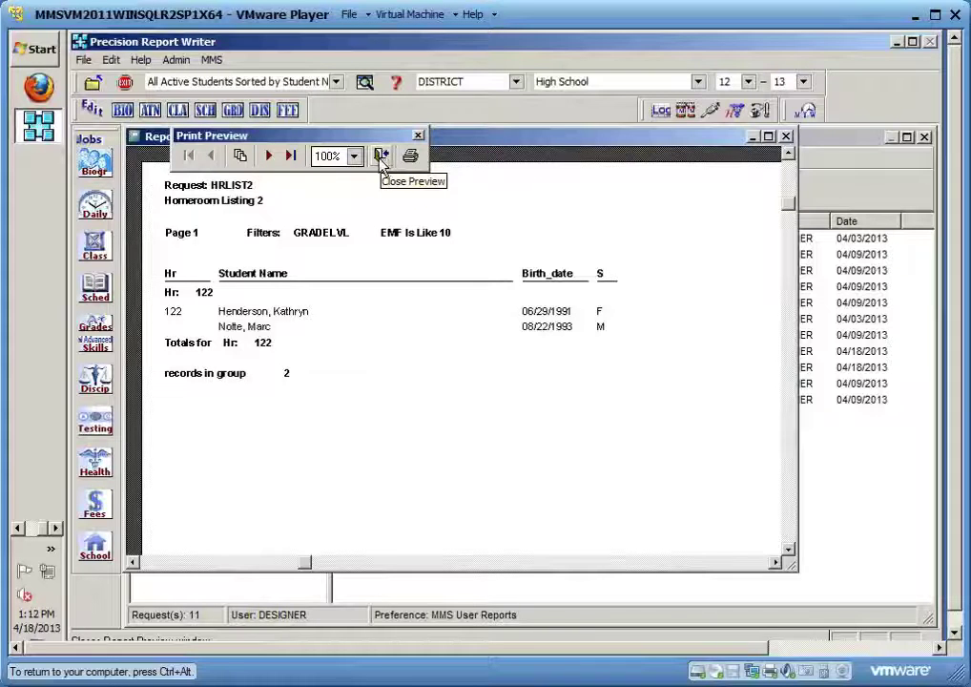
{"action": "left_click", "coordinate": [381, 157]}
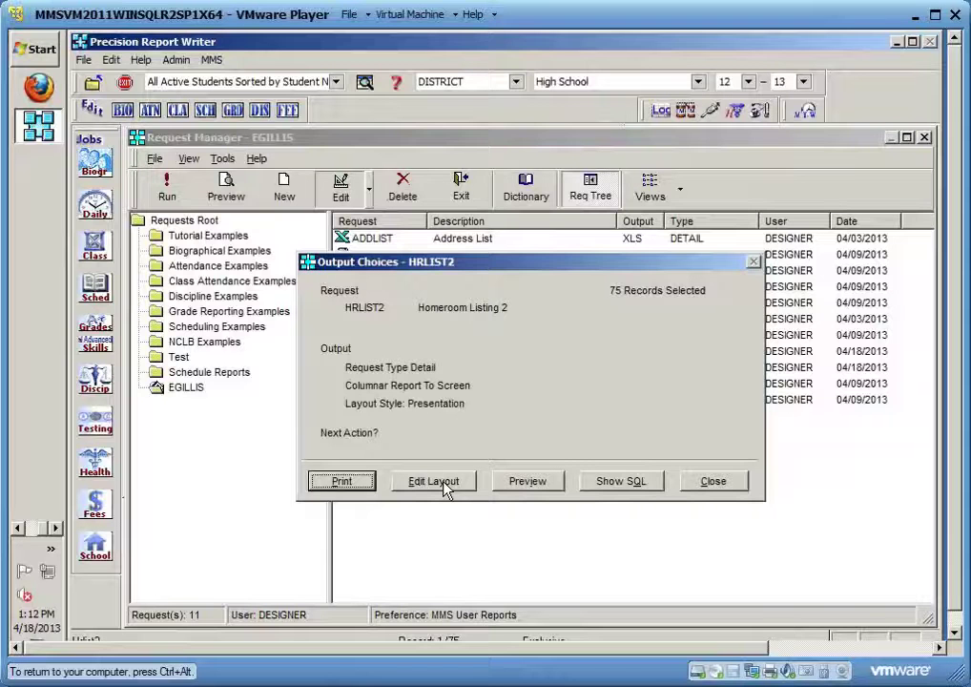
Open HRLIST2's Output settings and edit its customized layout in the report designer
{"action": "left_click", "coordinate": [434, 481]}
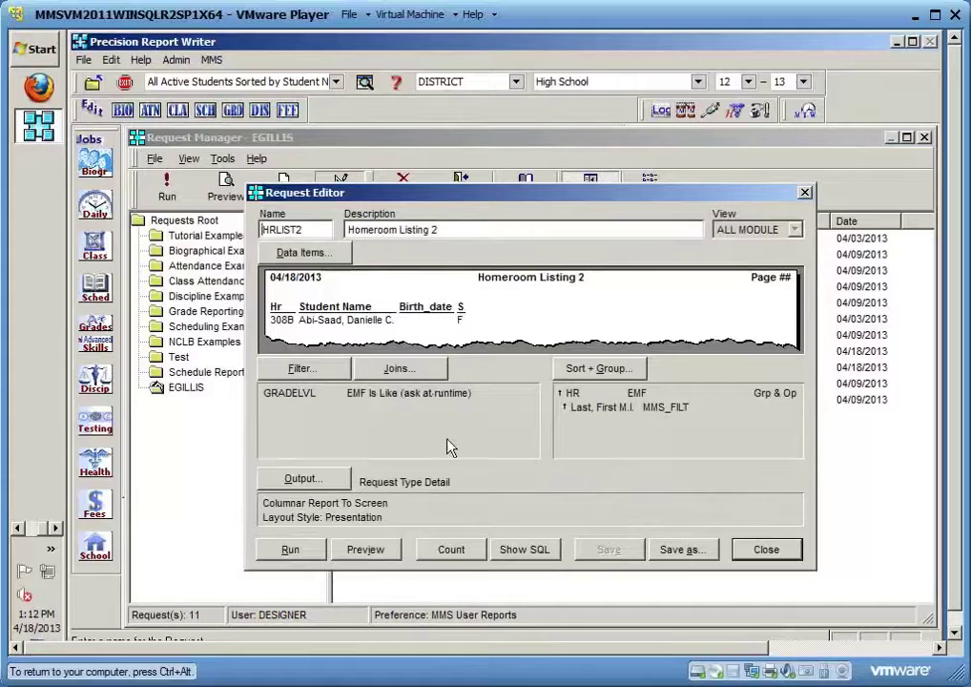
{"action": "left_click", "coordinate": [310, 479]}
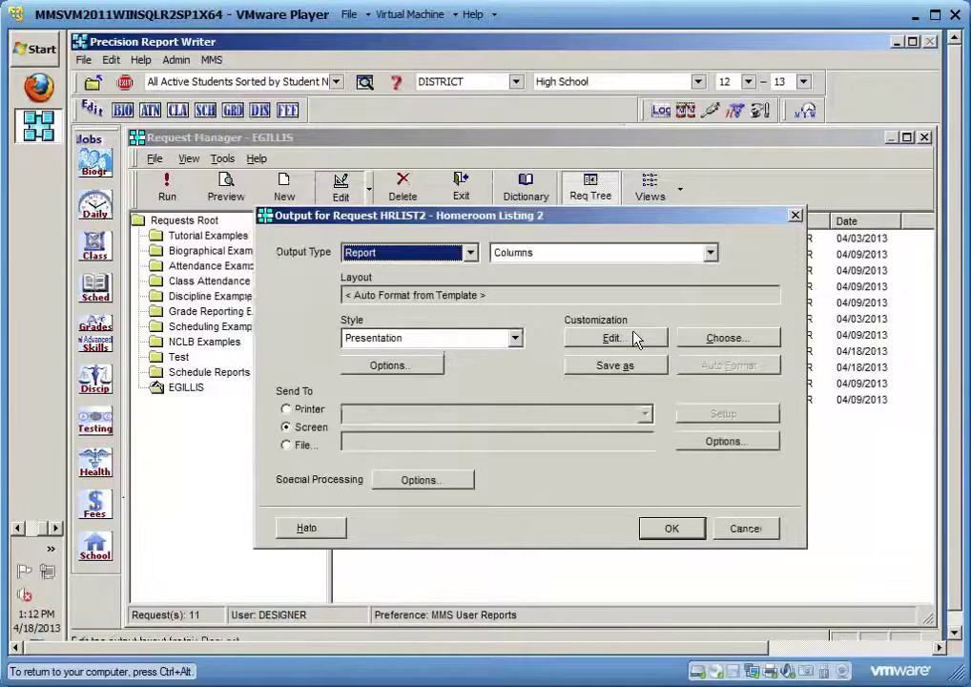
{"action": "left_click", "coordinate": [634, 339]}
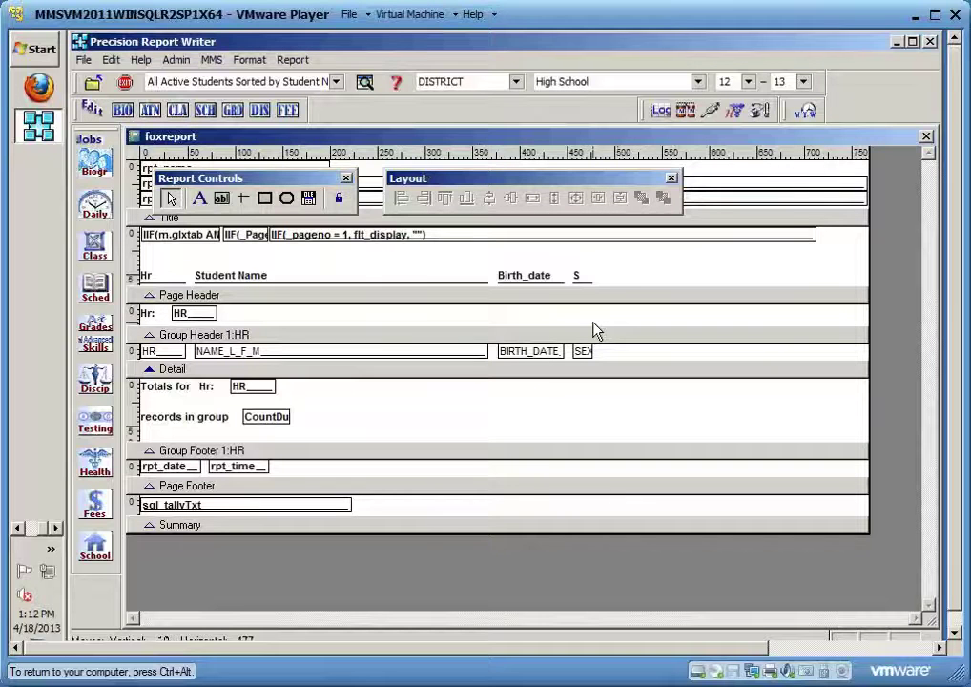
Move the Report Controls and alignment palettes to the lower right, clear of the title area
{"action": "left_click_drag", "start_coordinate": [609, 184], "coordinate": [808, 150]}
{"action": "left_click_drag", "start_coordinate": [306, 181], "coordinate": [495, 145]}
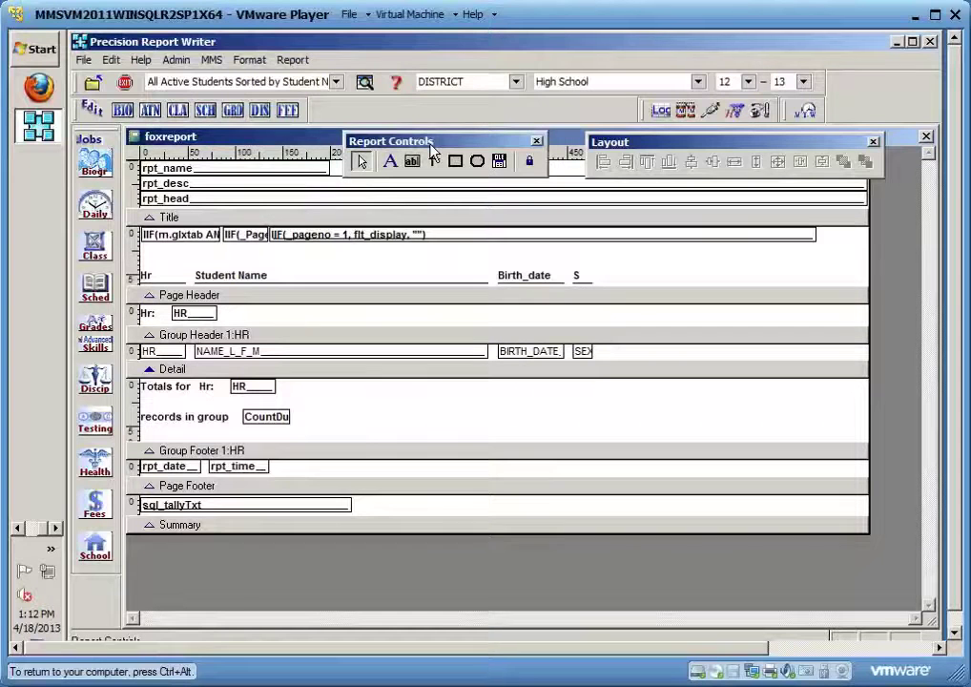
{"action": "left_click_drag", "start_coordinate": [431, 148], "coordinate": [337, 163]}
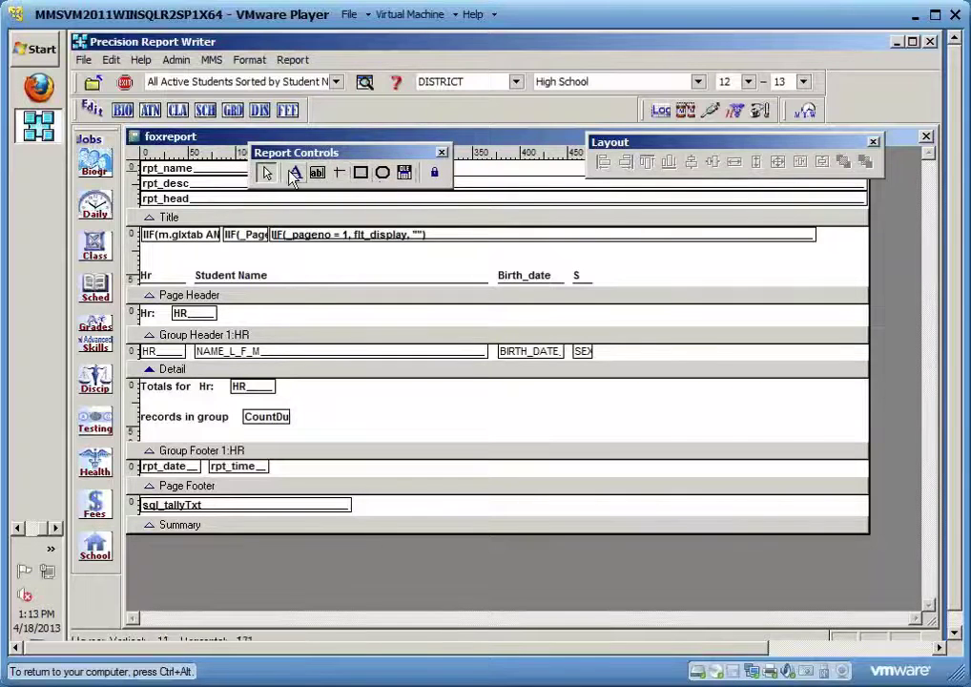
{"action": "left_click_drag", "start_coordinate": [353, 158], "coordinate": [401, 143]}
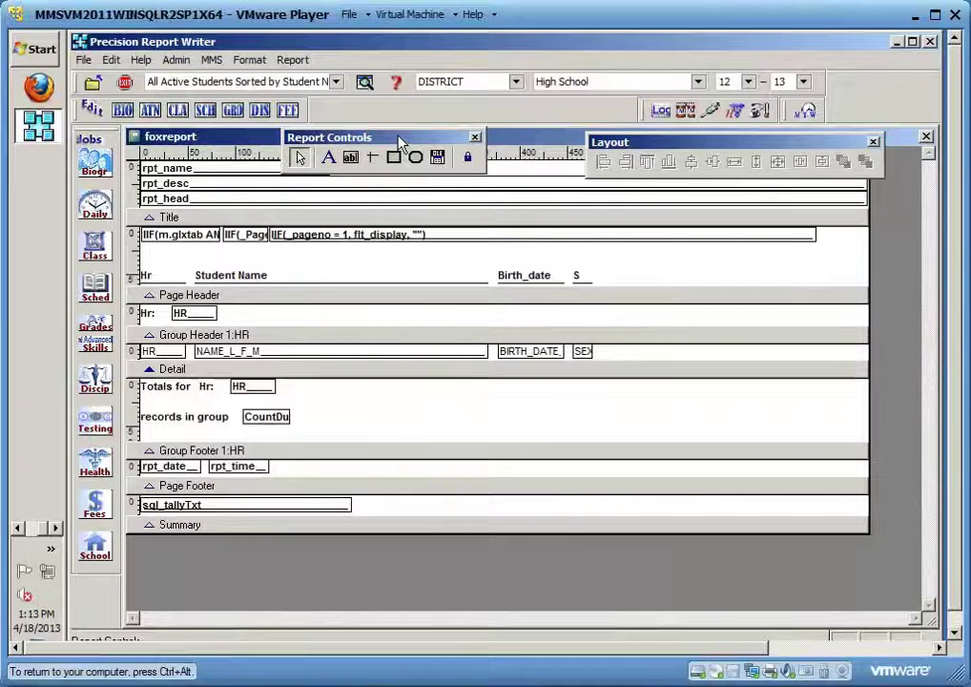
{"action": "left_click_drag", "start_coordinate": [663, 145], "coordinate": [599, 141]}
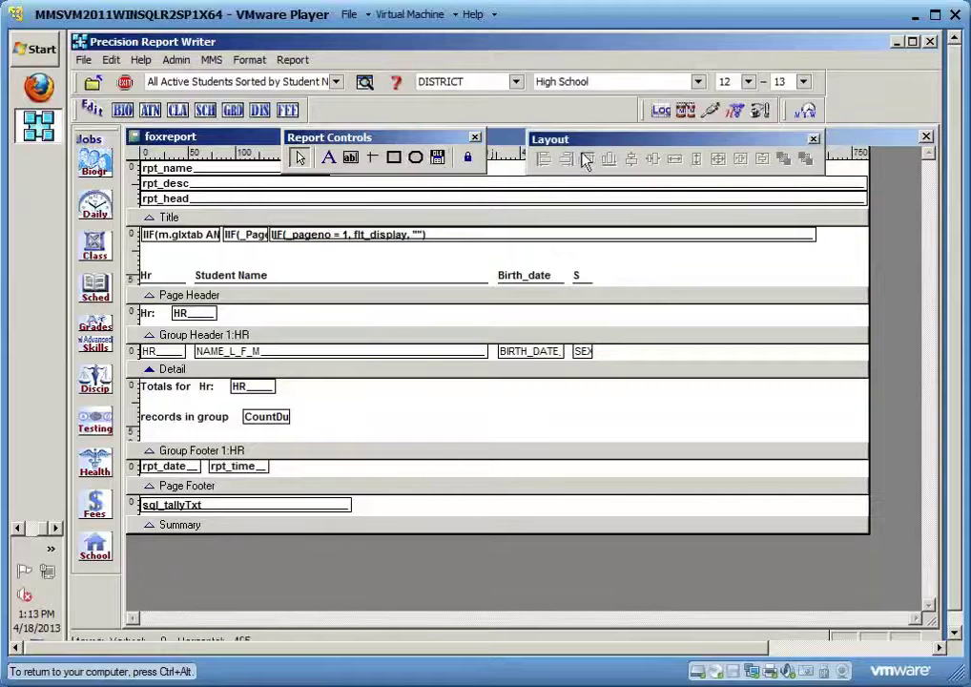
{"action": "left_click", "coordinate": [525, 276]}
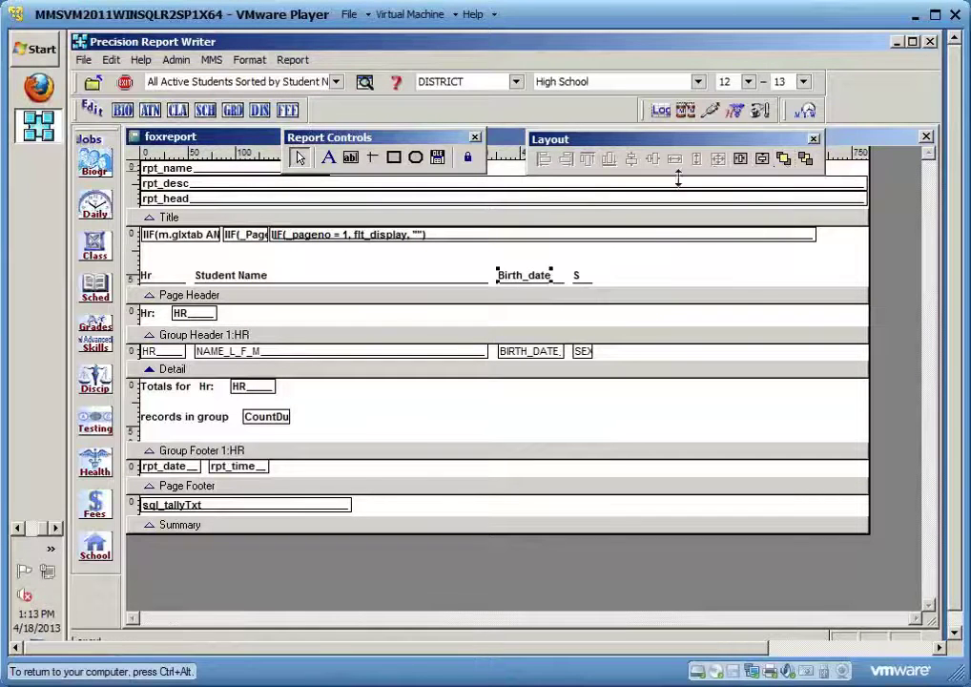
{"action": "left_click", "coordinate": [591, 262]}
{"action": "left_click_drag", "start_coordinate": [646, 146], "coordinate": [706, 141]}
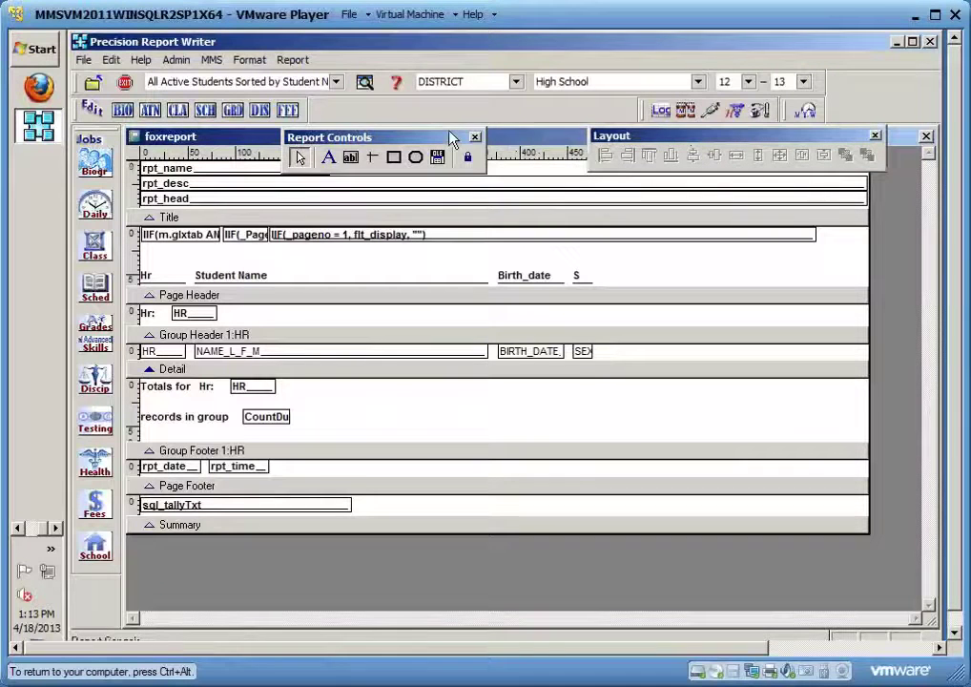
{"action": "left_click_drag", "start_coordinate": [453, 140], "coordinate": [549, 138]}
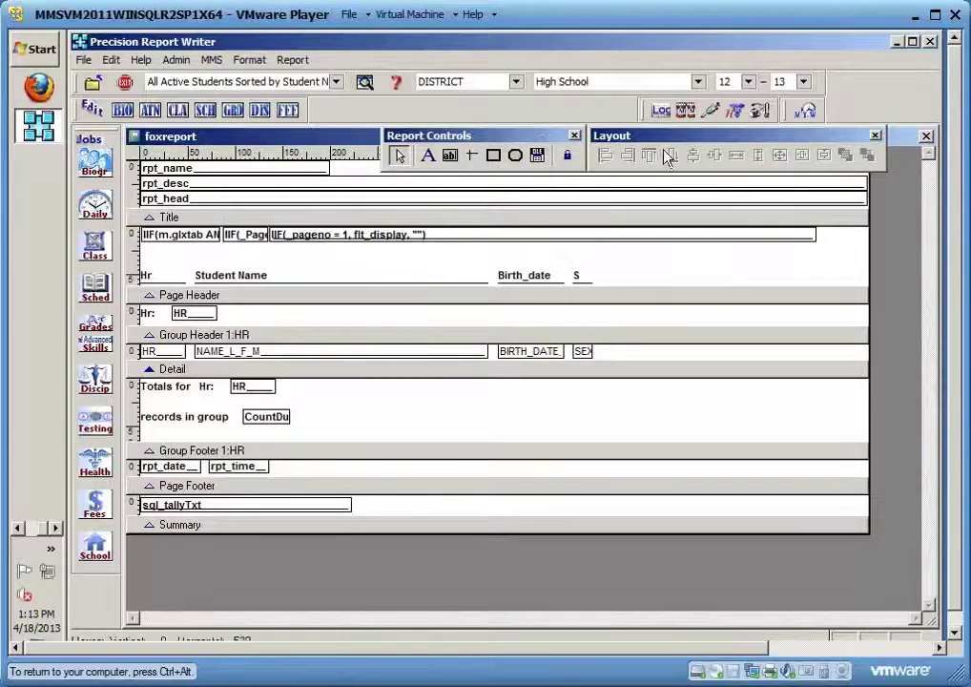
{"action": "left_click_drag", "start_coordinate": [689, 143], "coordinate": [718, 494]}
{"action": "left_click_drag", "start_coordinate": [540, 141], "coordinate": [832, 445]}
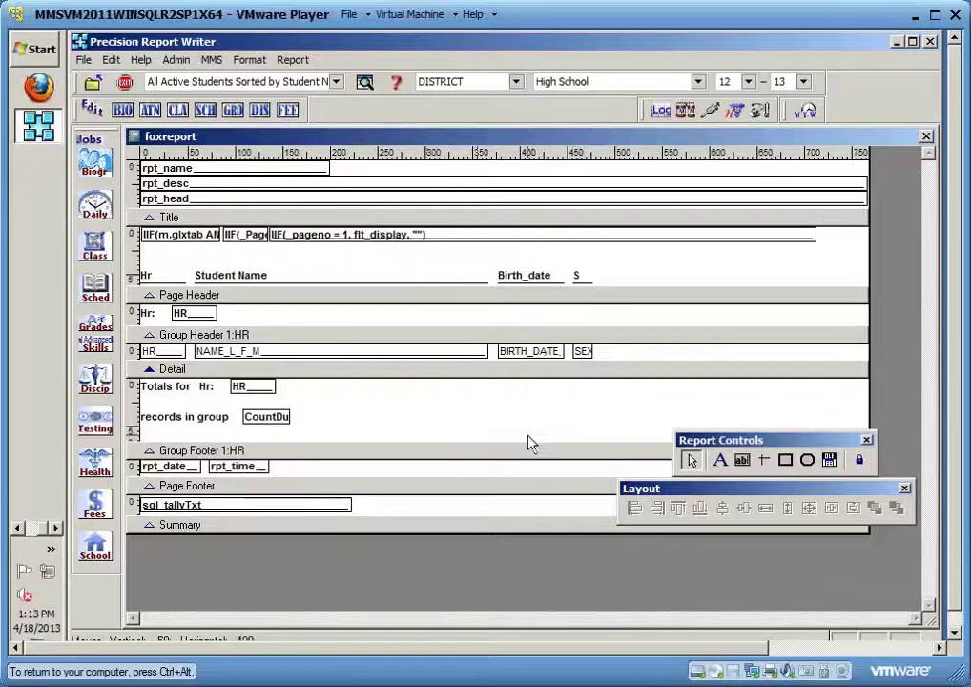
Inspect the Title band's rpt_name, rpt_desc and rpt_head fields, then close the designer without saving
{"action": "left_click", "coordinate": [537, 220]}
{"action": "left_click", "coordinate": [478, 293]}
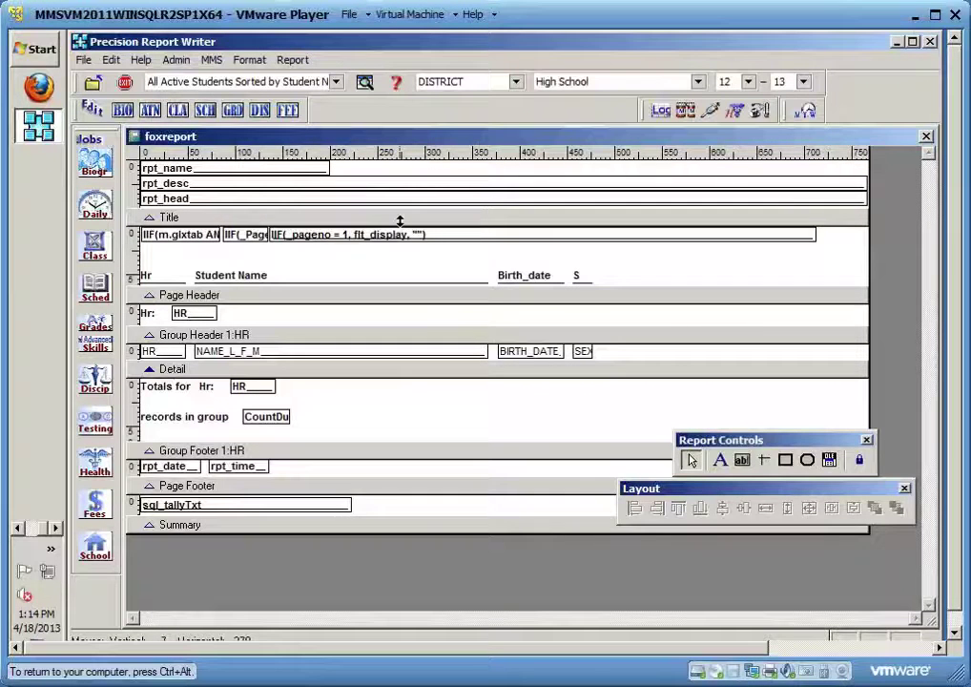
{"action": "left_click", "coordinate": [400, 220]}
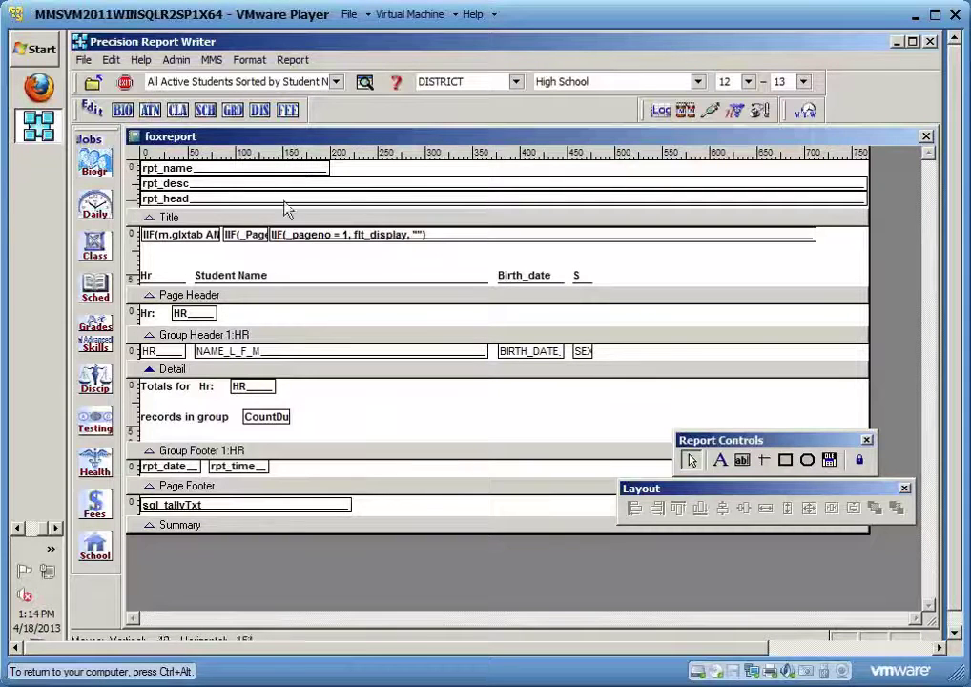
{"action": "left_click", "coordinate": [215, 174]}
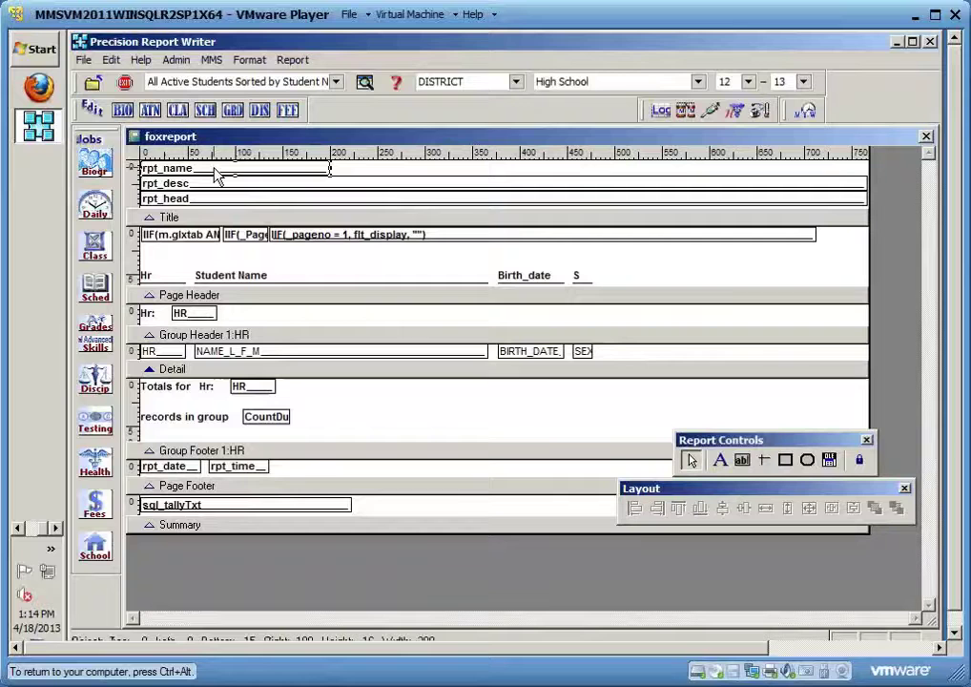
{"action": "left_click", "coordinate": [217, 186]}
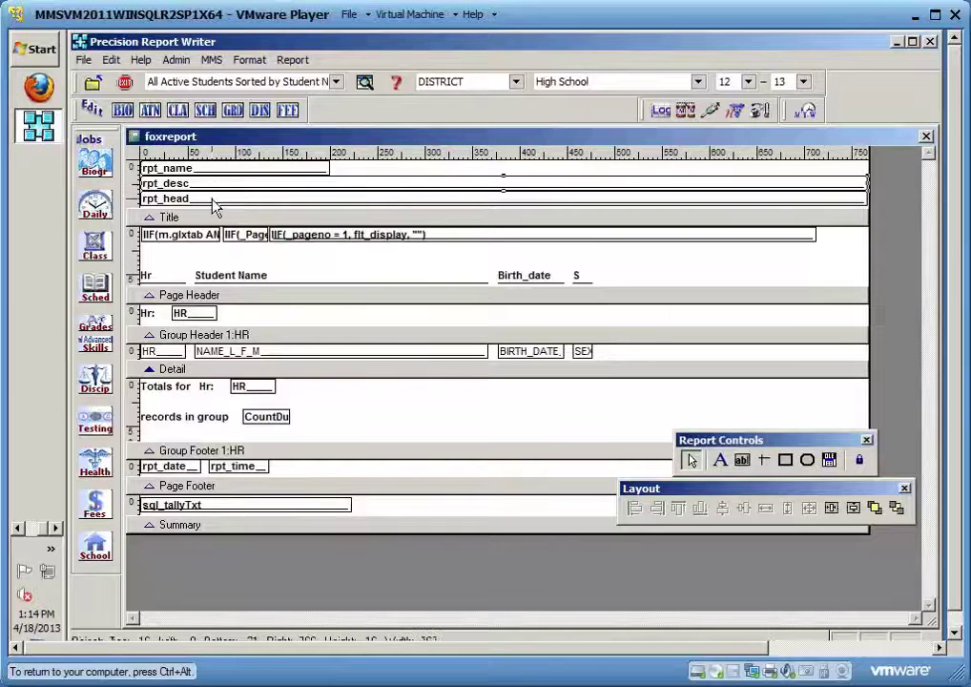
{"action": "left_click", "coordinate": [214, 200]}
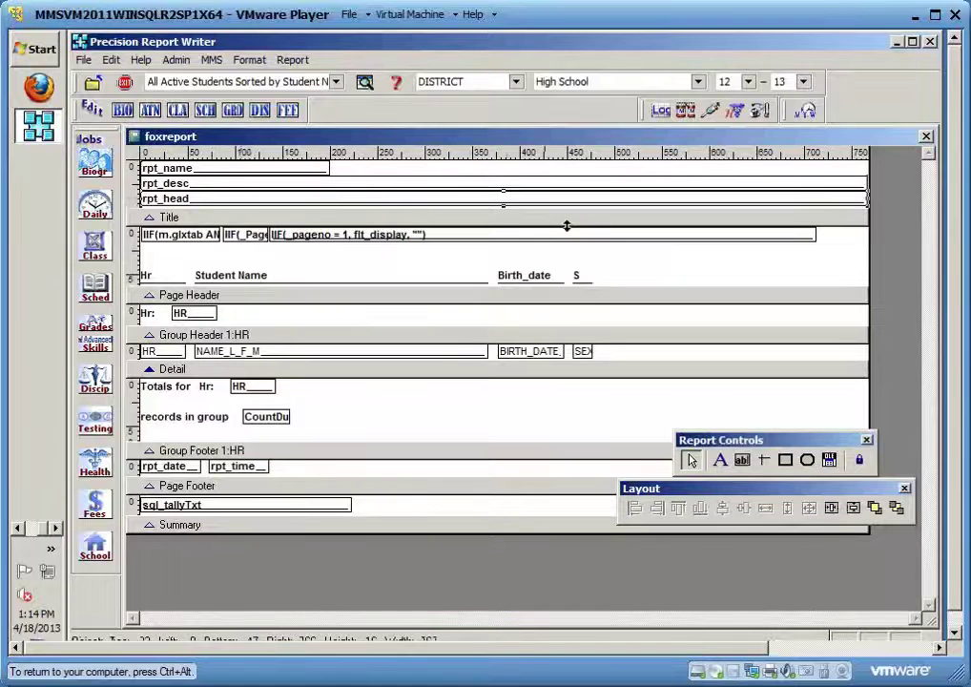
{"action": "left_click", "coordinate": [927, 141]}
{"action": "left_click", "coordinate": [531, 410]}
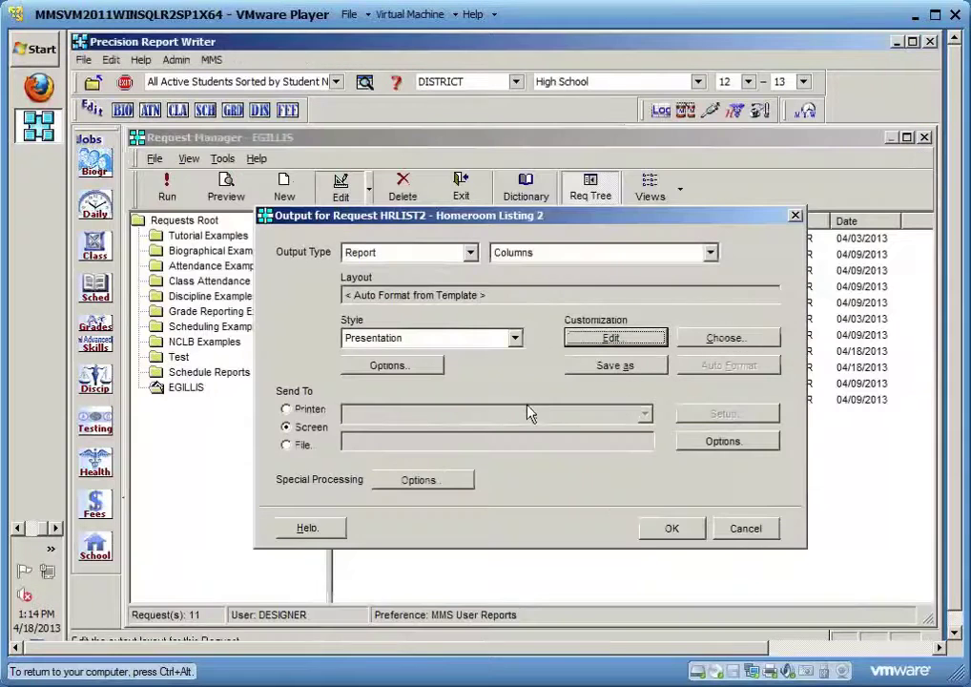
Preview HRLIST2 filtered to EMF grade 10 and enlarge the preview window
{"action": "left_click", "coordinate": [675, 527]}
{"action": "left_click", "coordinate": [362, 550]}
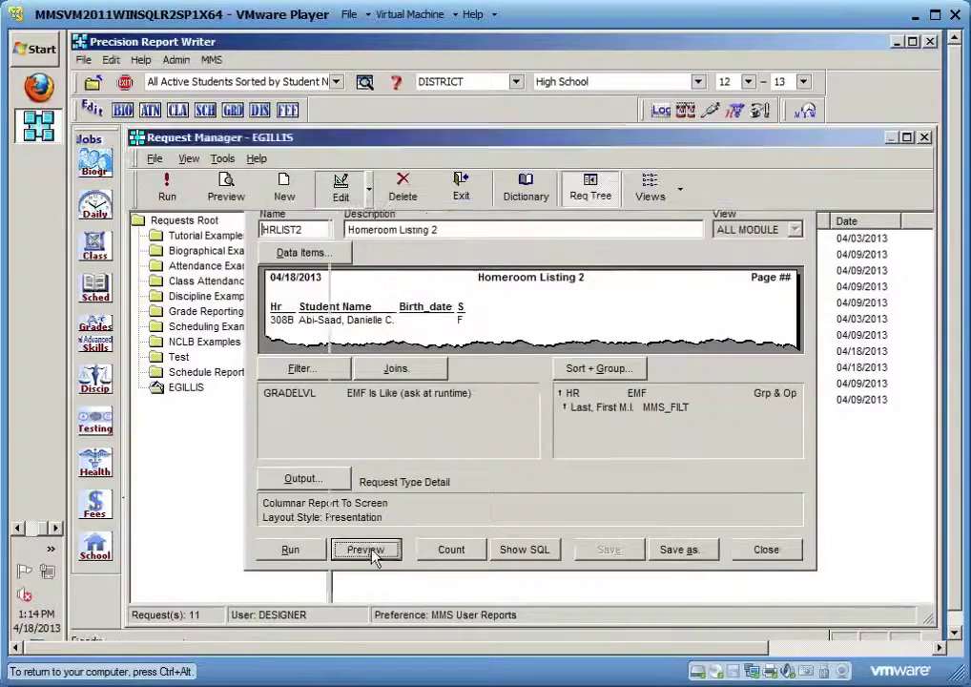
{"action": "type", "text": "190"}
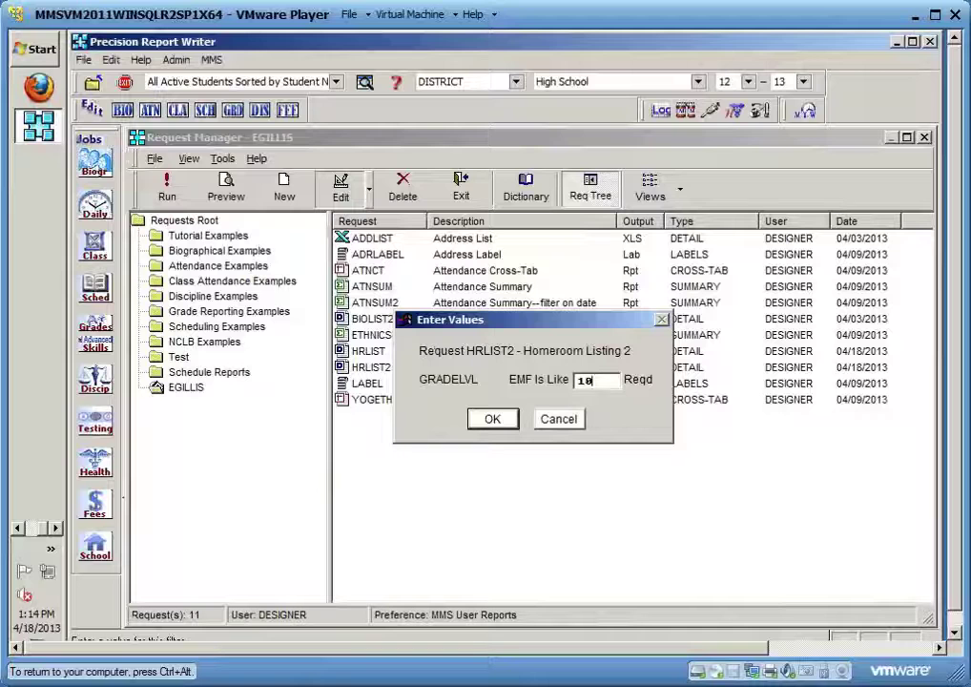
{"action": "left_click", "coordinate": [490, 419]}
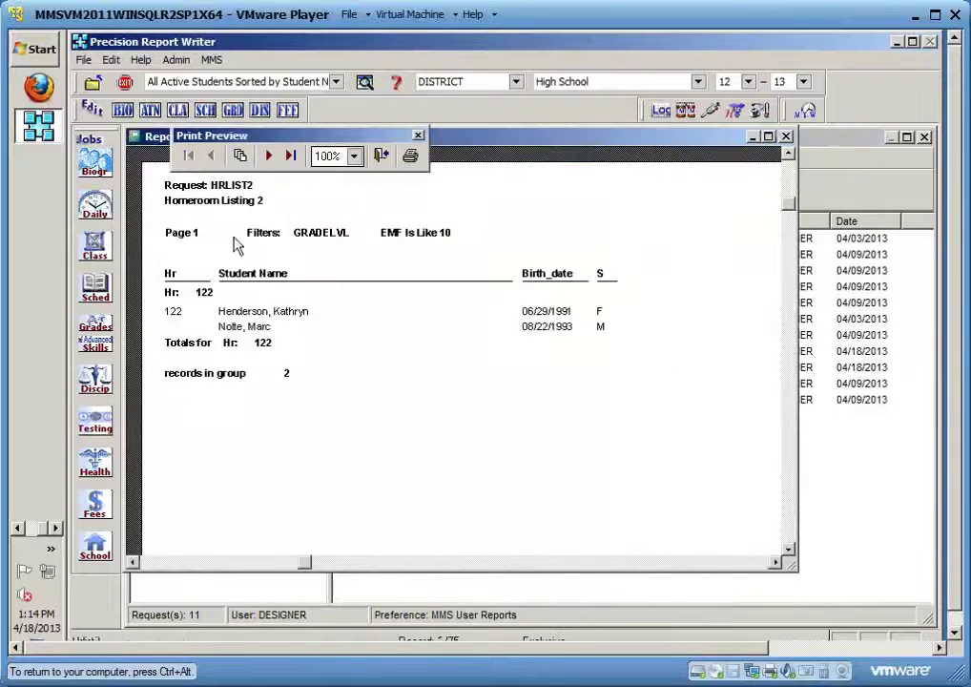
{"action": "left_click_drag", "start_coordinate": [782, 575], "coordinate": [914, 620]}
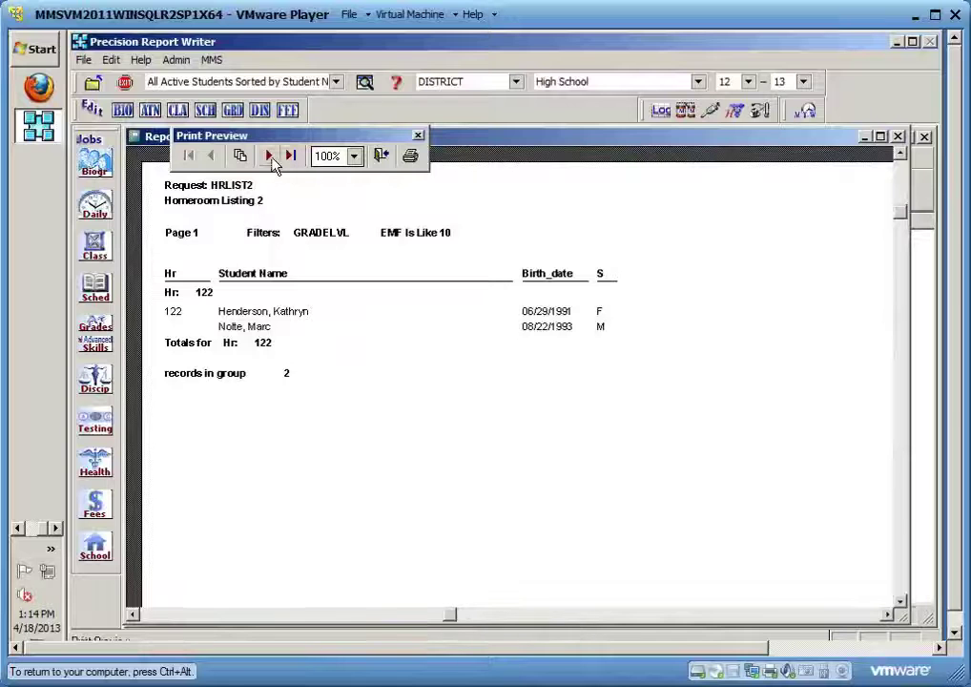
Page through all 7 preview pages, close the preview, and reopen the layout designer
{"action": "left_click", "coordinate": [272, 161]}
{"action": "left_click", "coordinate": [271, 160]}
{"action": "left_click", "coordinate": [272, 160]}
{"action": "left_click", "coordinate": [272, 160]}
{"action": "left_click", "coordinate": [272, 160]}
{"action": "left_click", "coordinate": [272, 160]}
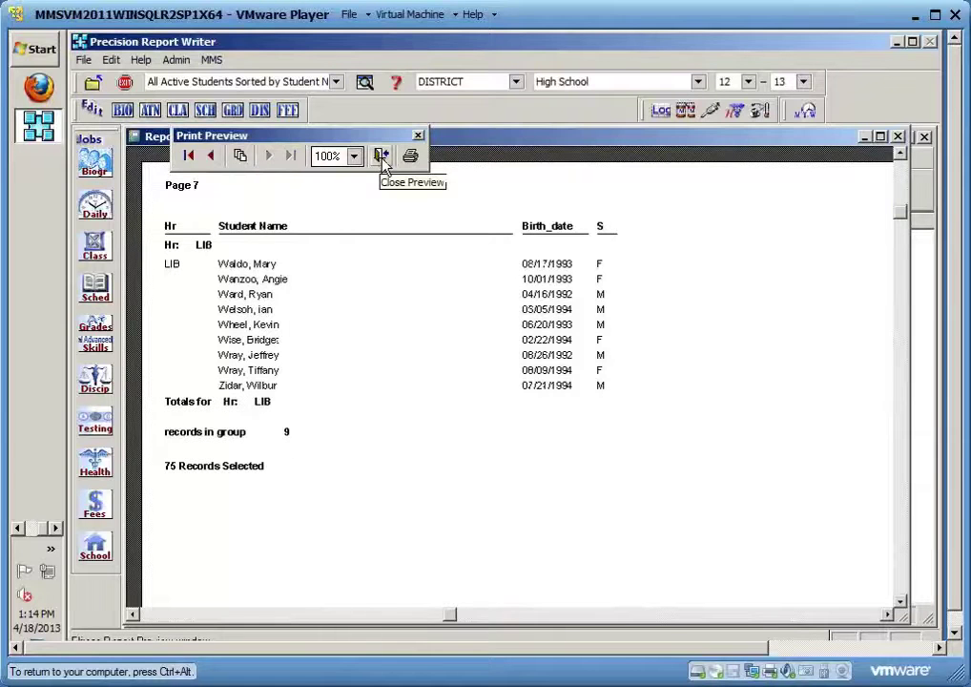
{"action": "left_click", "coordinate": [381, 156]}
{"action": "left_click", "coordinate": [434, 481]}
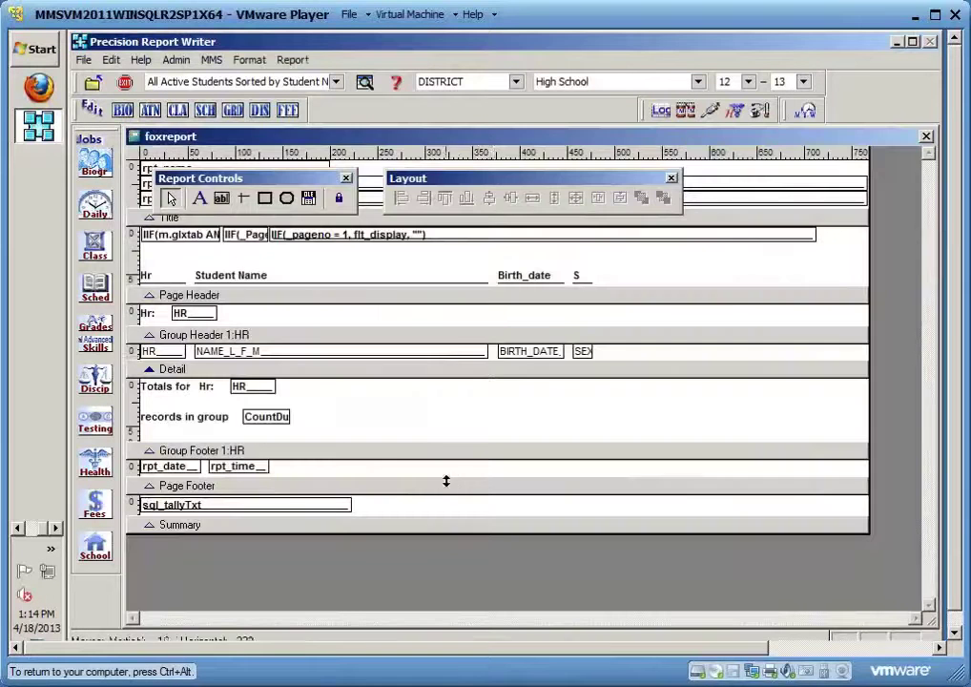
{"action": "left_click_drag", "start_coordinate": [431, 178], "coordinate": [739, 146]}
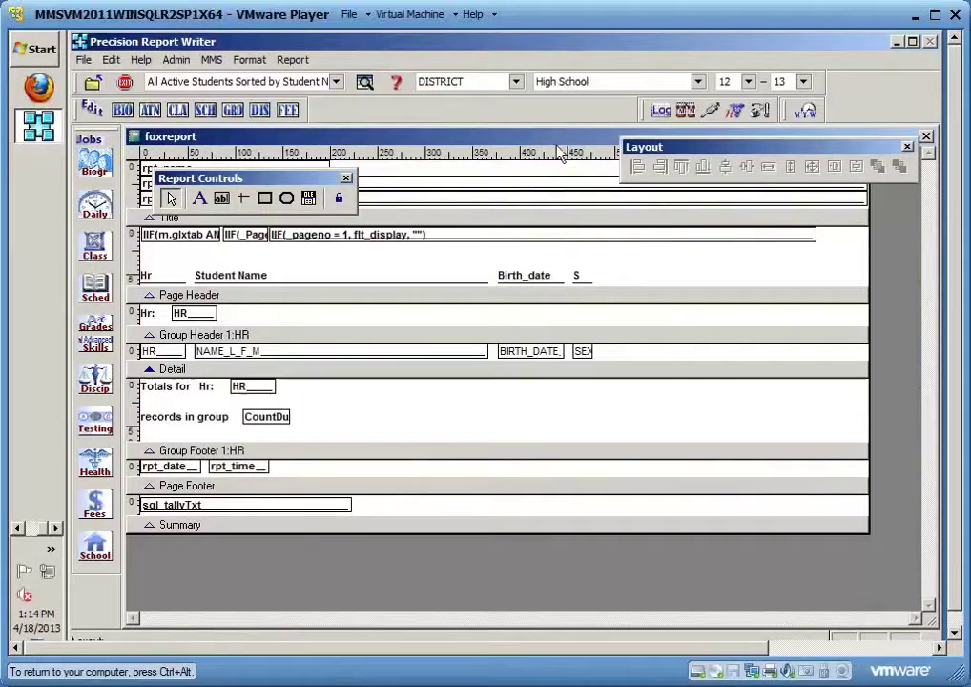
{"action": "left_click_drag", "start_coordinate": [315, 178], "coordinate": [568, 156]}
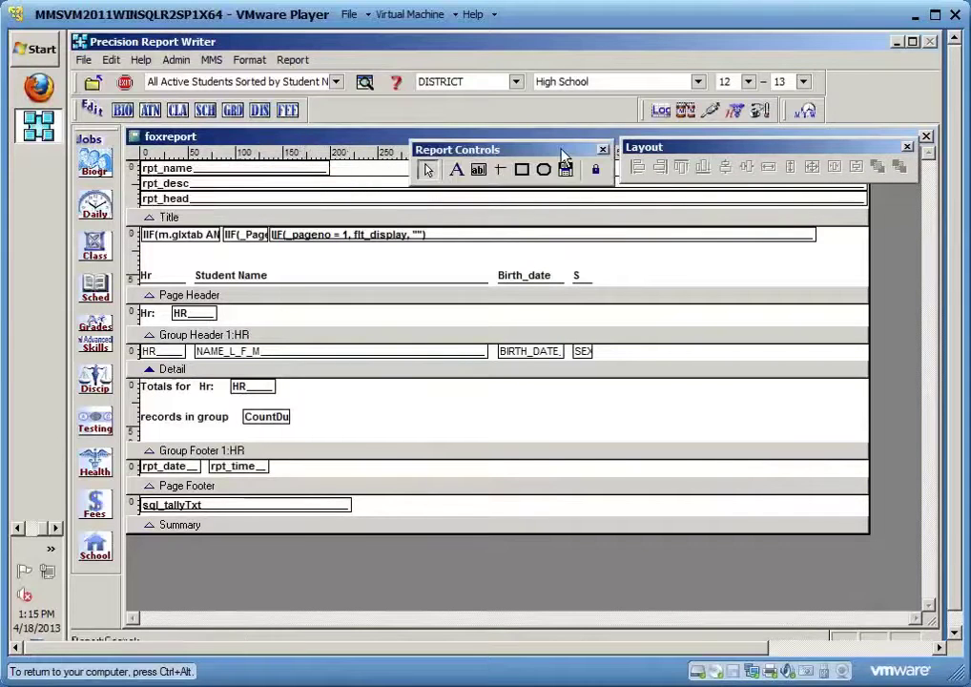
{"action": "left_click", "coordinate": [250, 295]}
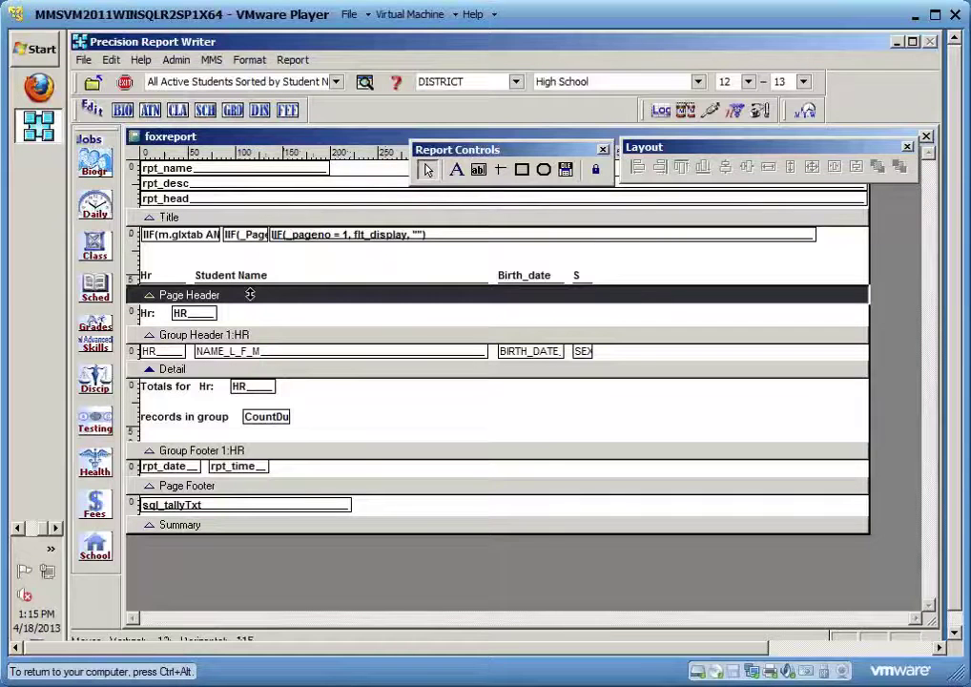
{"action": "left_click", "coordinate": [251, 237]}
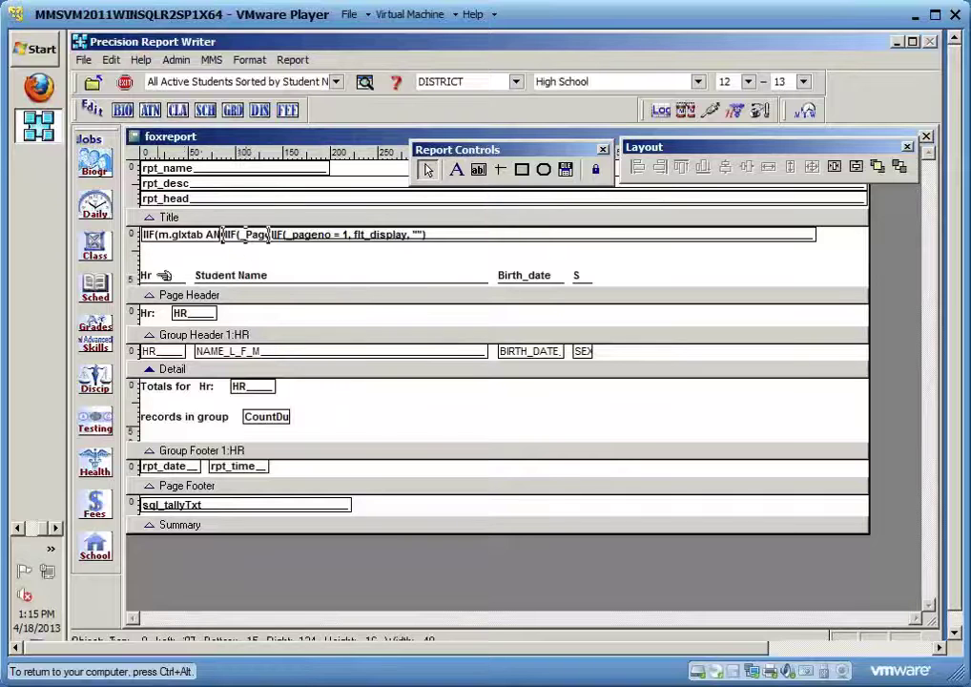
{"action": "left_click", "coordinate": [231, 275]}
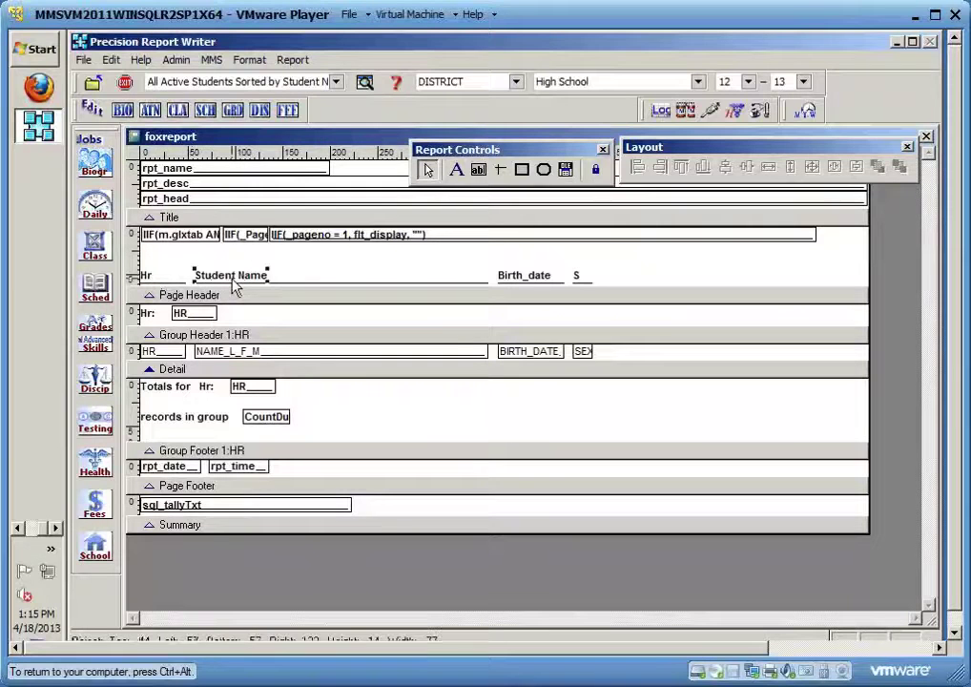
{"action": "left_click", "coordinate": [523, 276]}
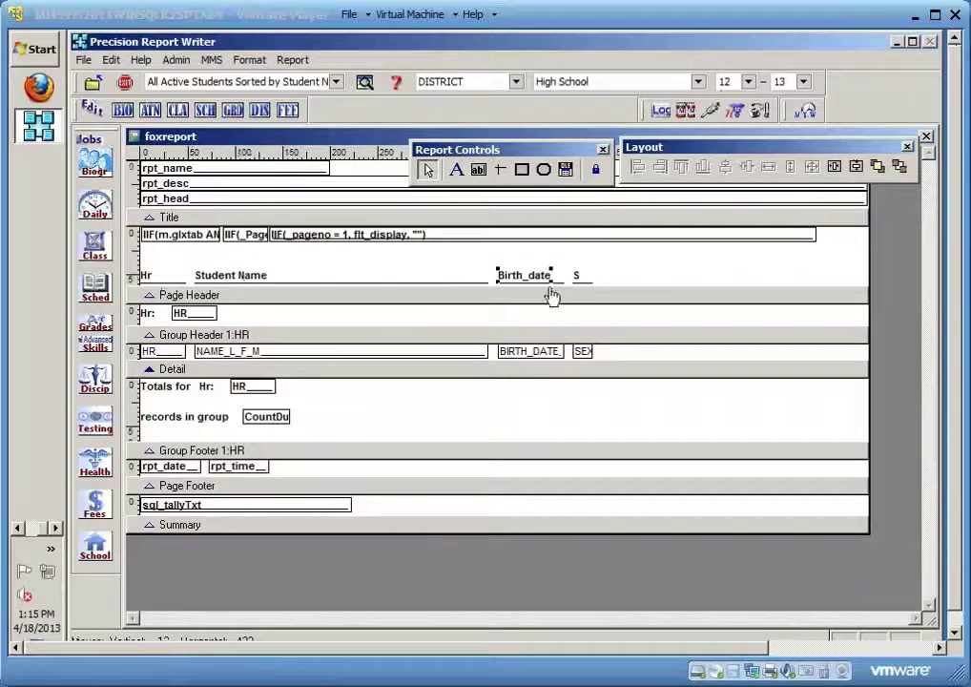
{"action": "left_click", "coordinate": [616, 278]}
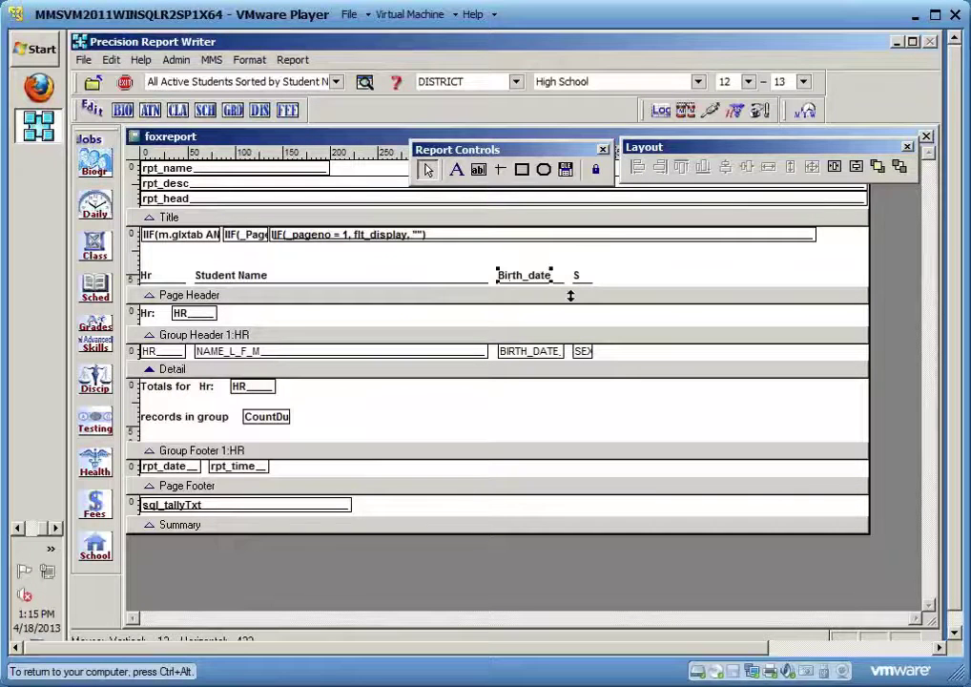
{"action": "left_click", "coordinate": [608, 284]}
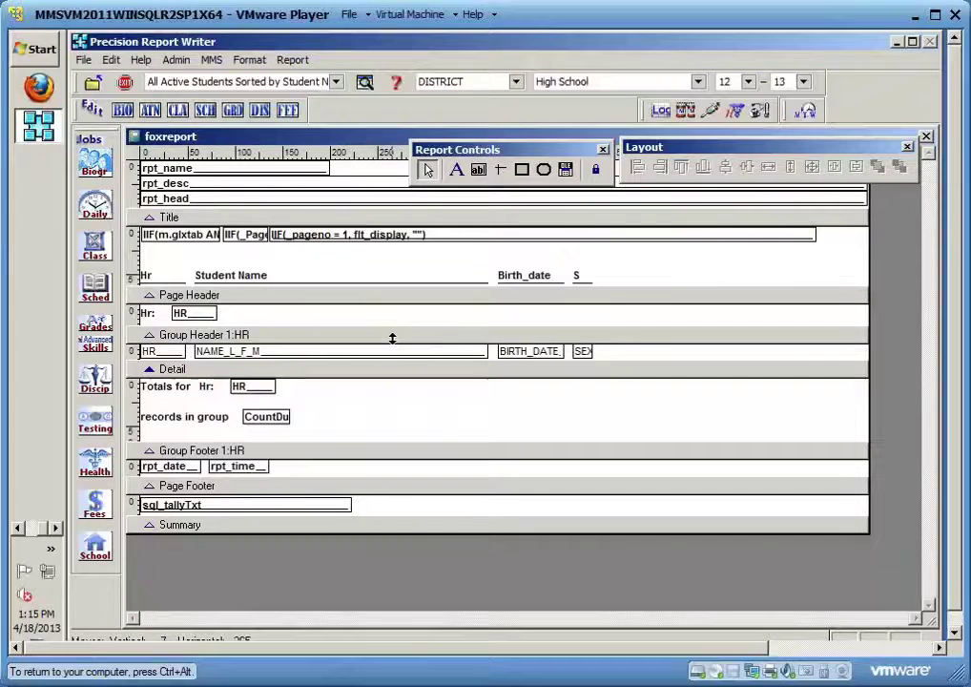
{"action": "left_click", "coordinate": [390, 338]}
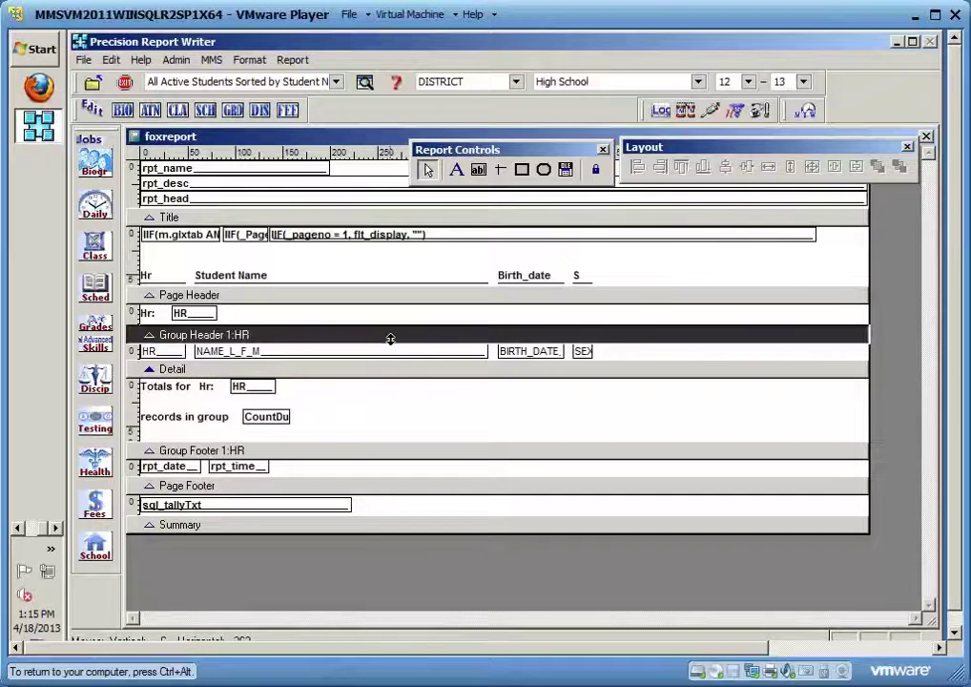
{"action": "left_click_drag", "start_coordinate": [246, 312], "coordinate": [144, 316]}
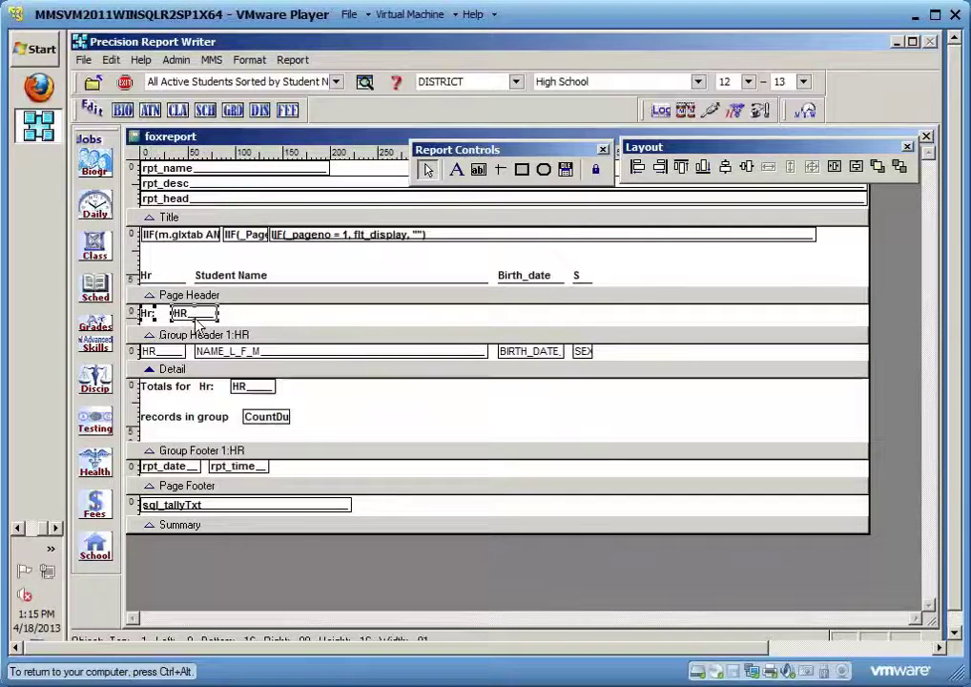
{"action": "left_click", "coordinate": [229, 322]}
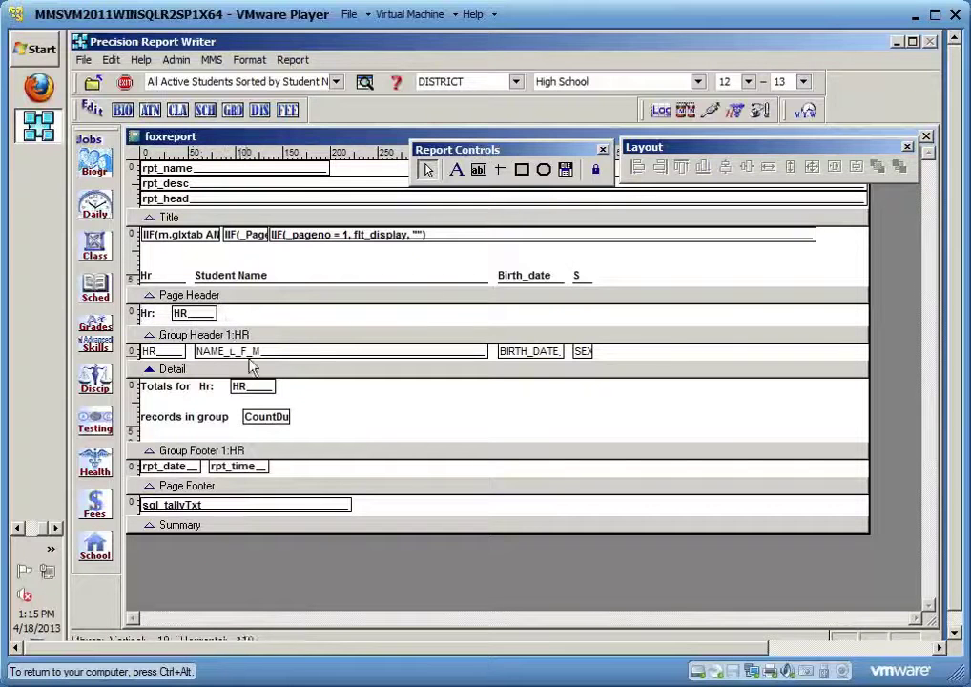
{"action": "left_click", "coordinate": [408, 372]}
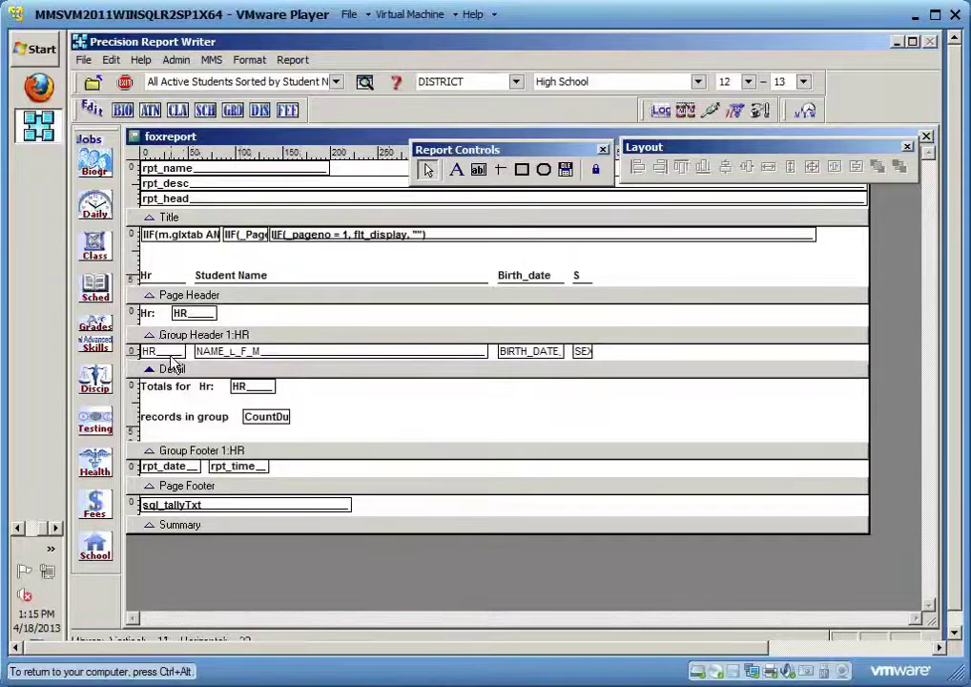
{"action": "left_click", "coordinate": [305, 352]}
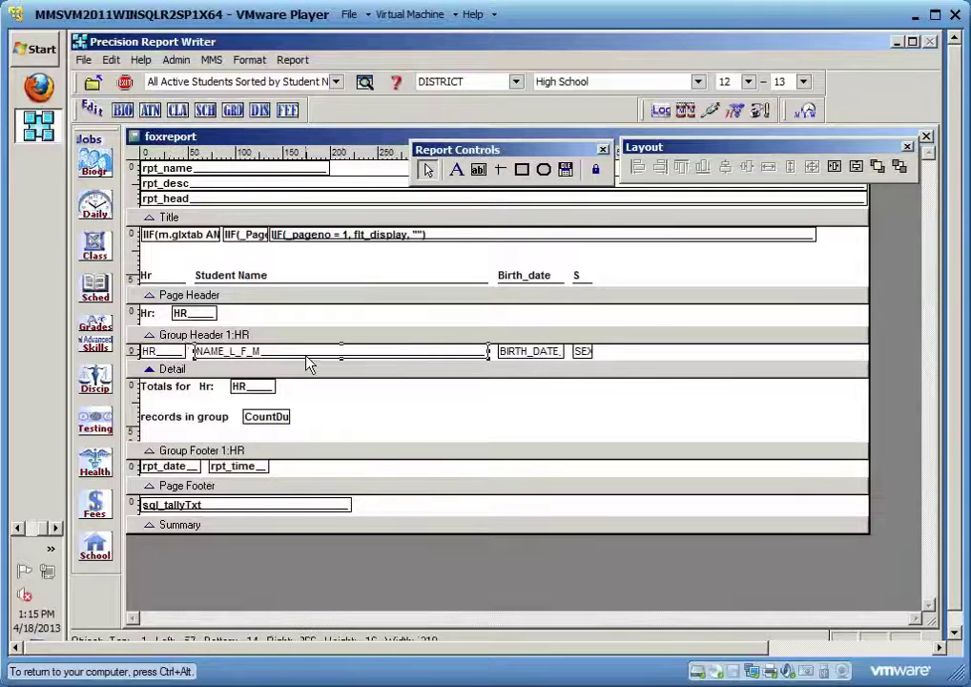
{"action": "left_click", "coordinate": [530, 351]}
{"action": "left_click", "coordinate": [582, 352]}
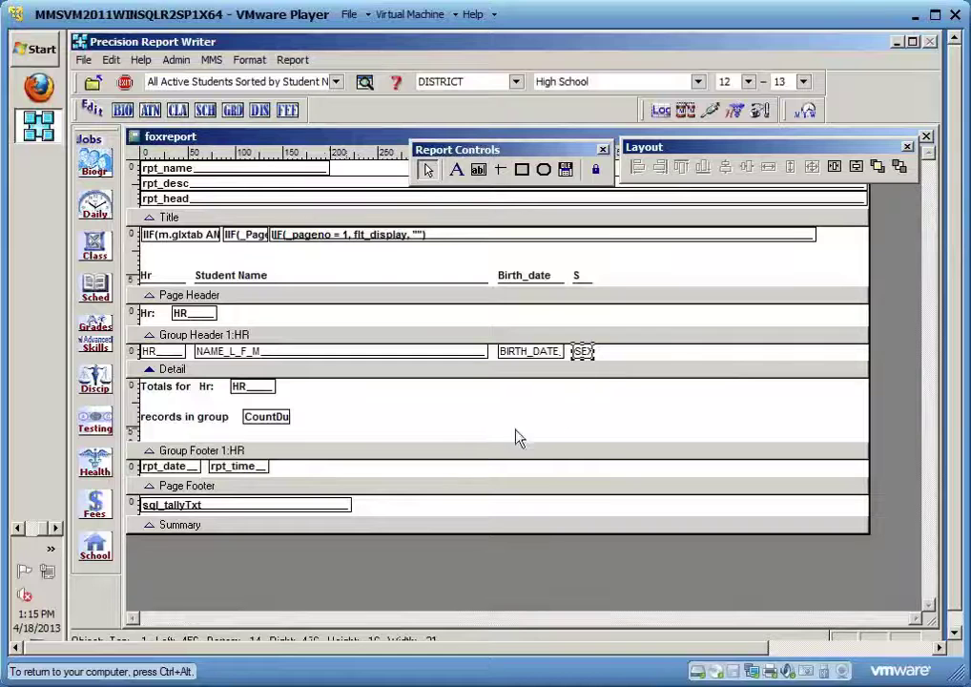
{"action": "left_click", "coordinate": [487, 451]}
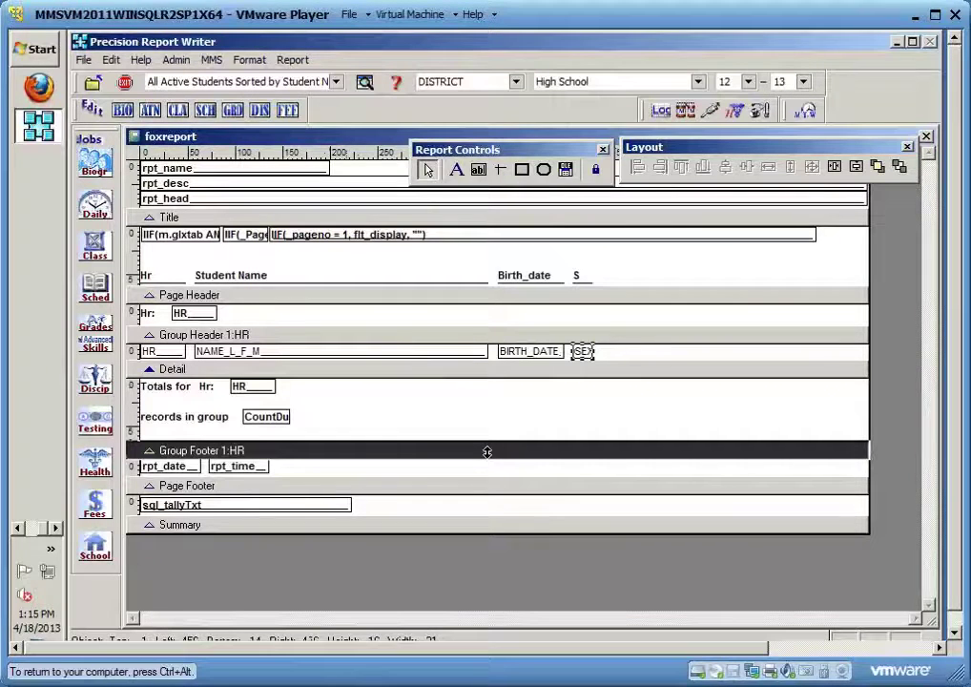
{"action": "left_click", "coordinate": [266, 425]}
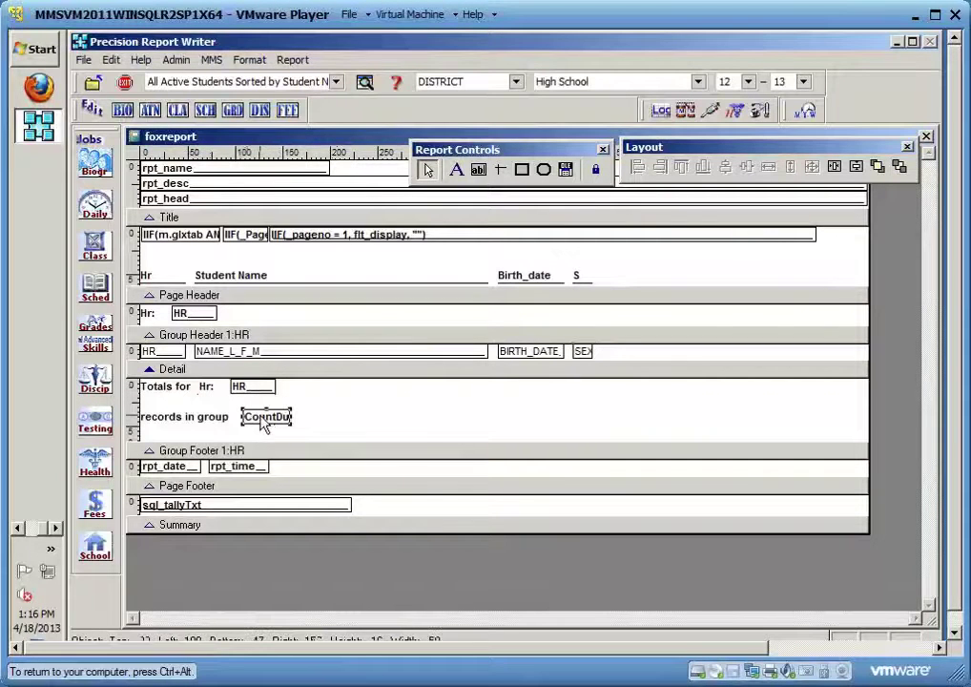
{"action": "left_click", "coordinate": [176, 425]}
{"action": "left_click", "coordinate": [264, 422]}
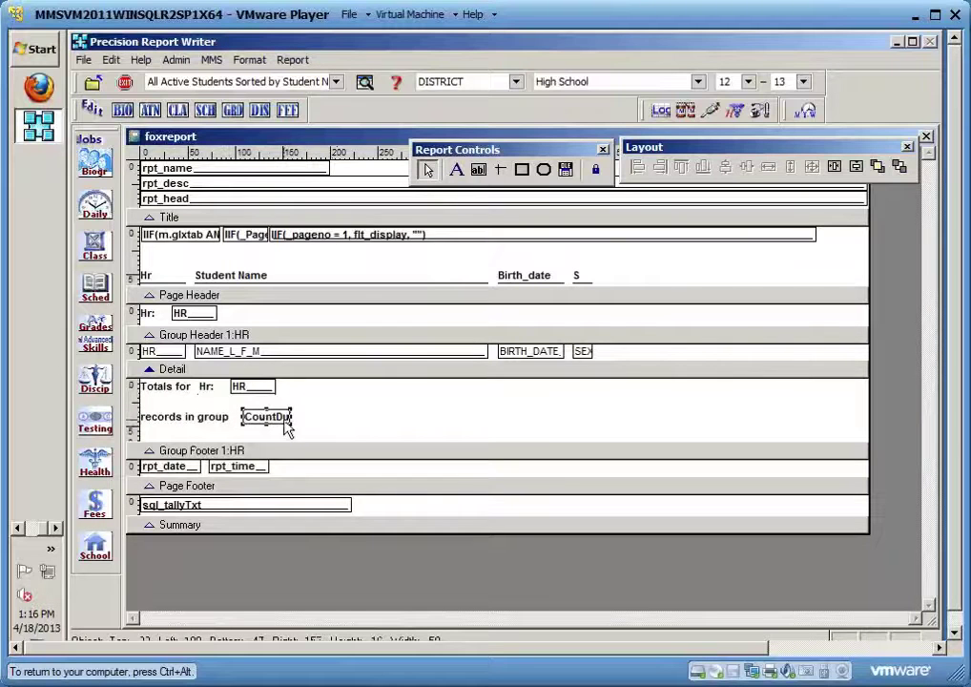
{"action": "left_click", "coordinate": [387, 487]}
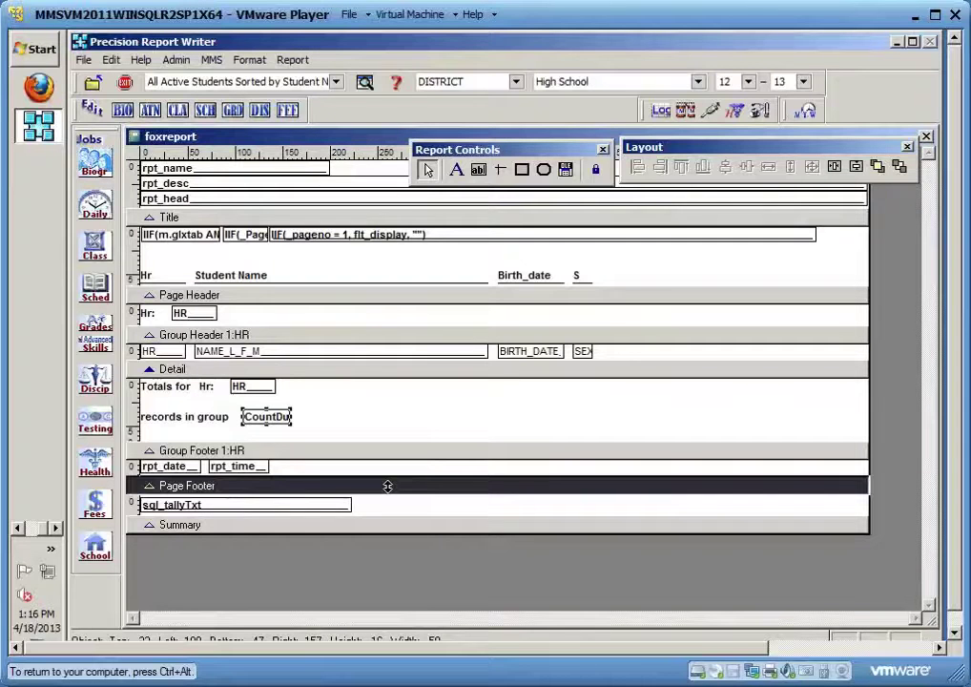
{"action": "left_click", "coordinate": [388, 487]}
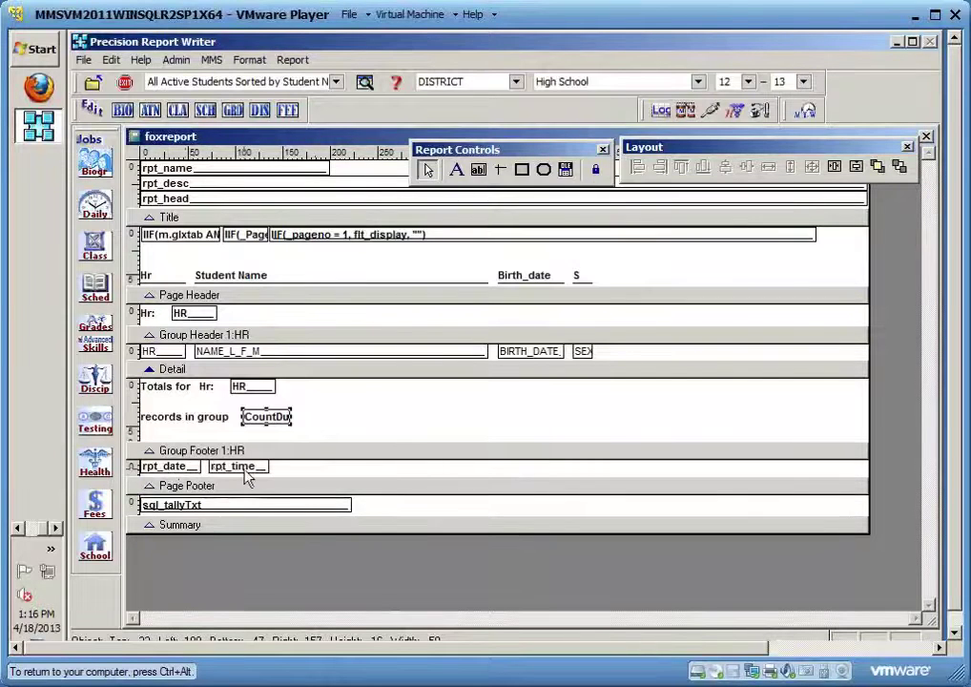
{"action": "left_click", "coordinate": [224, 525]}
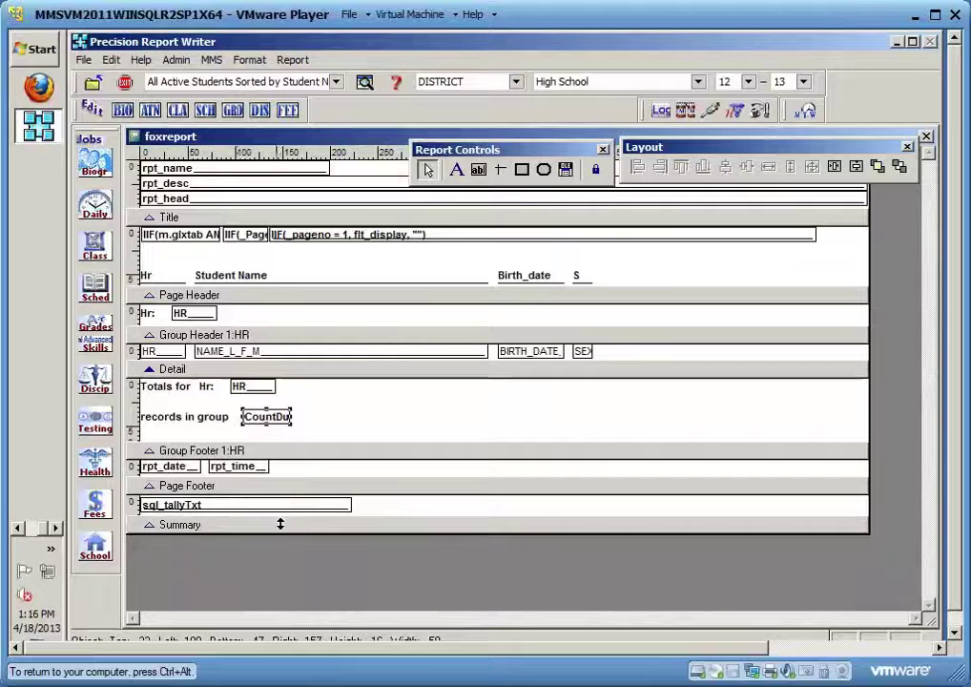
{"action": "left_click", "coordinate": [306, 511]}
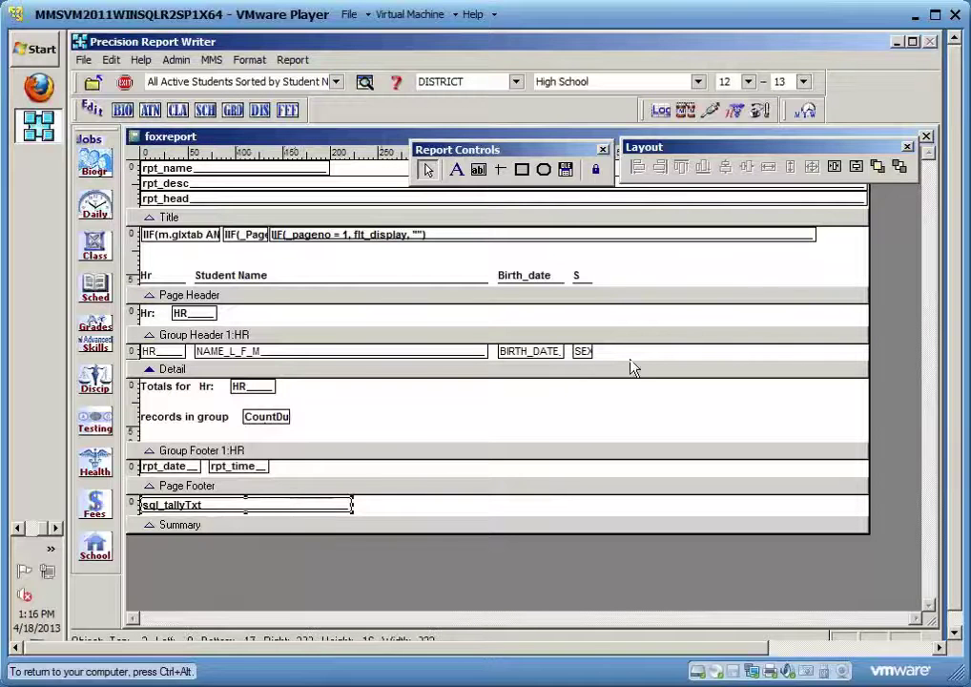
Close the layout designer without saving changes and preview HRLIST2
{"action": "left_click", "coordinate": [930, 138]}
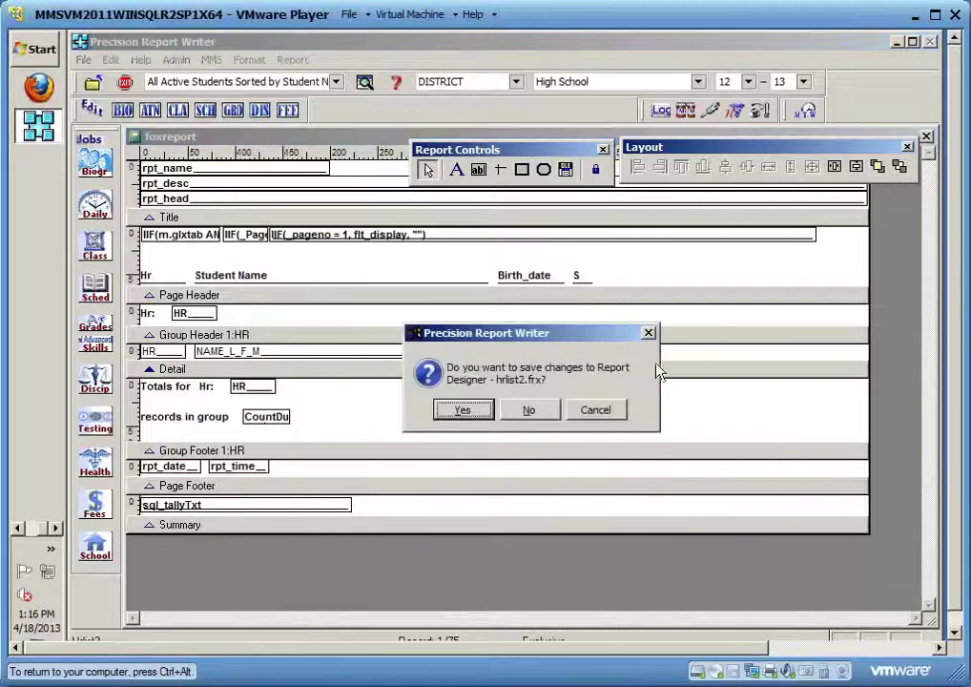
{"action": "left_click", "coordinate": [541, 412]}
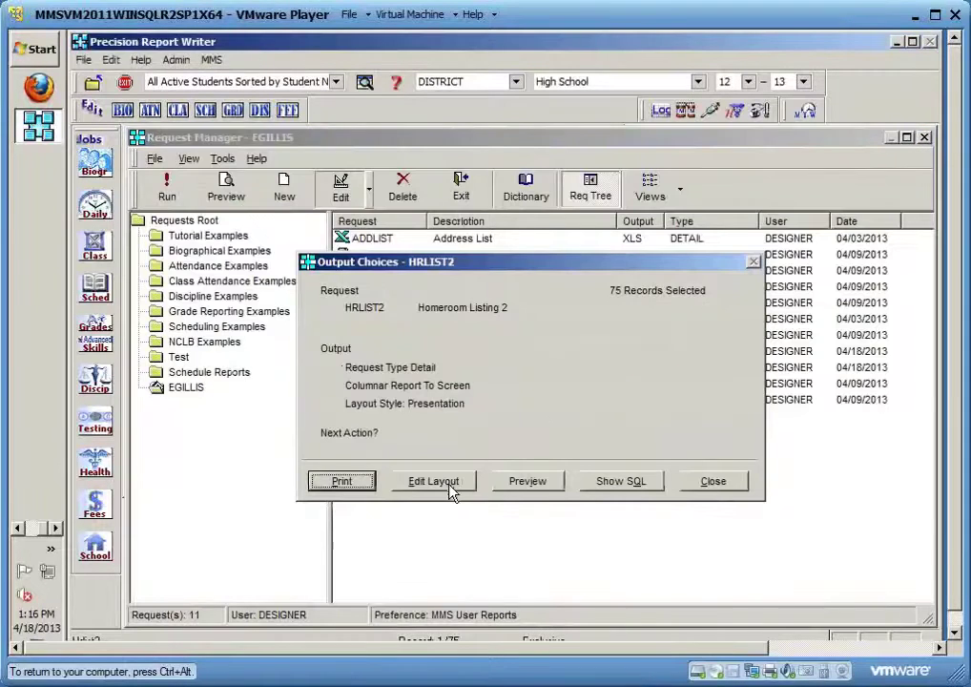
{"action": "left_click", "coordinate": [525, 481]}
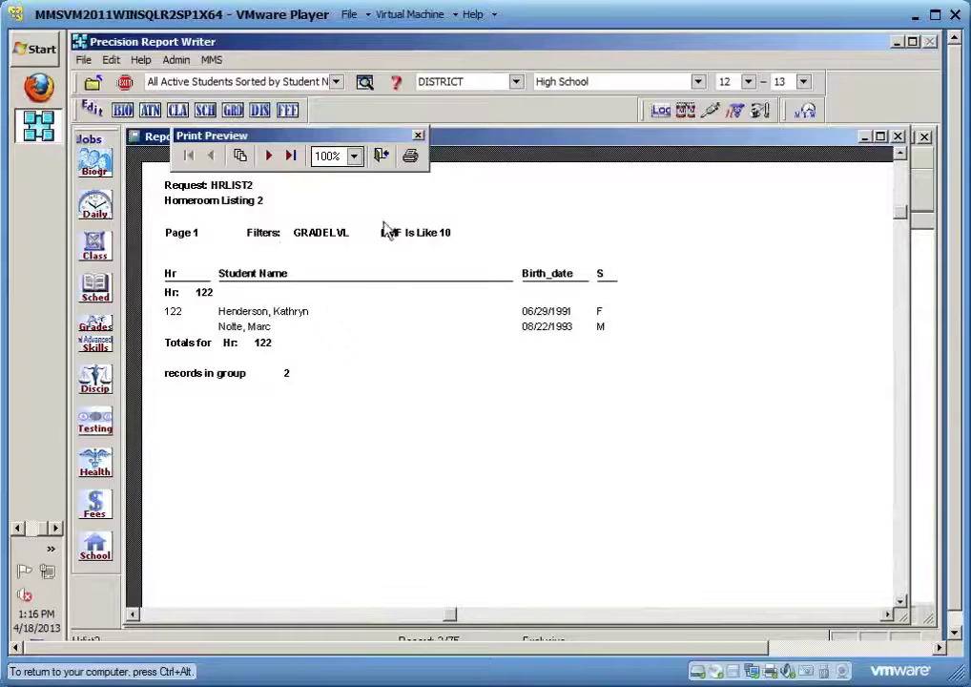
Page through the preview to the '75 Records Selected' last page, then close it
{"action": "left_click", "coordinate": [271, 158]}
{"action": "left_click", "coordinate": [189, 156]}
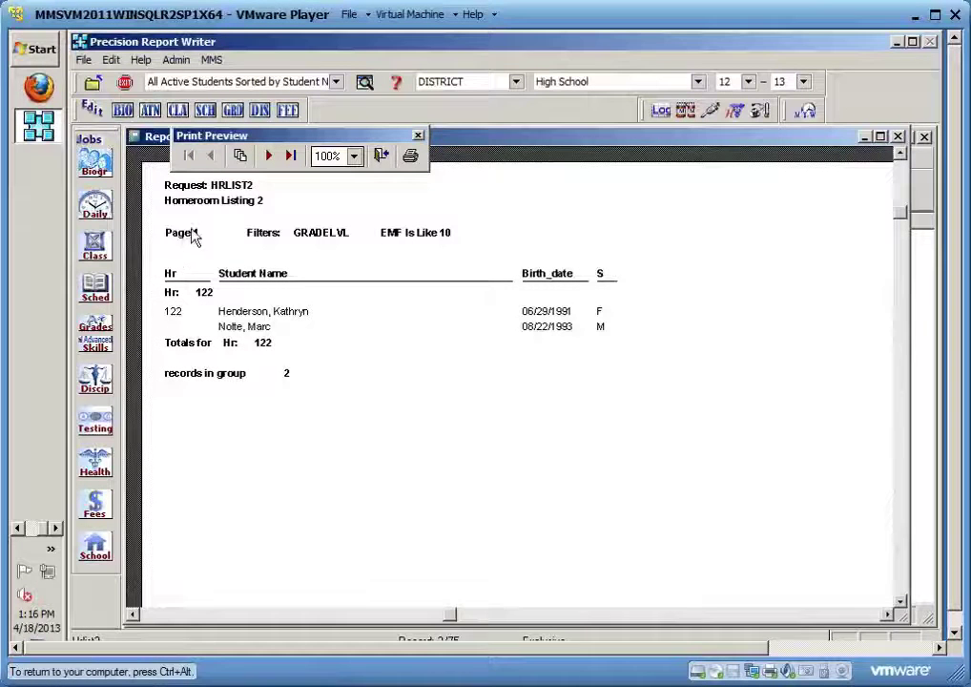
{"action": "left_click", "coordinate": [268, 155]}
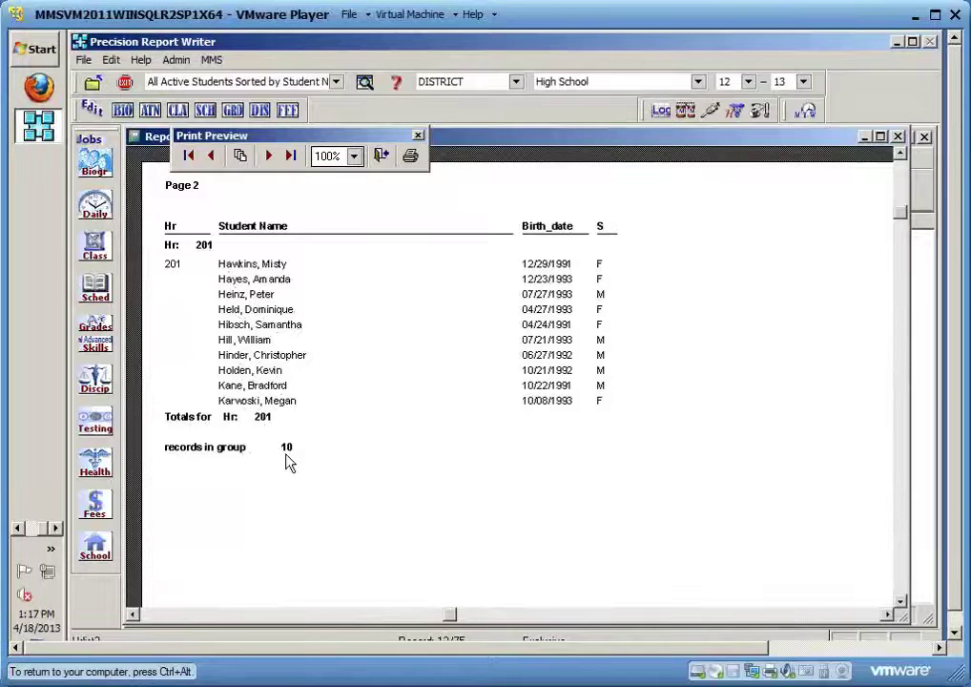
{"action": "scroll", "coordinate": [289, 462], "scroll_direction": "down", "scroll_amount": 10}
{"action": "scroll", "coordinate": [289, 463], "scroll_direction": "down", "scroll_amount": 8}
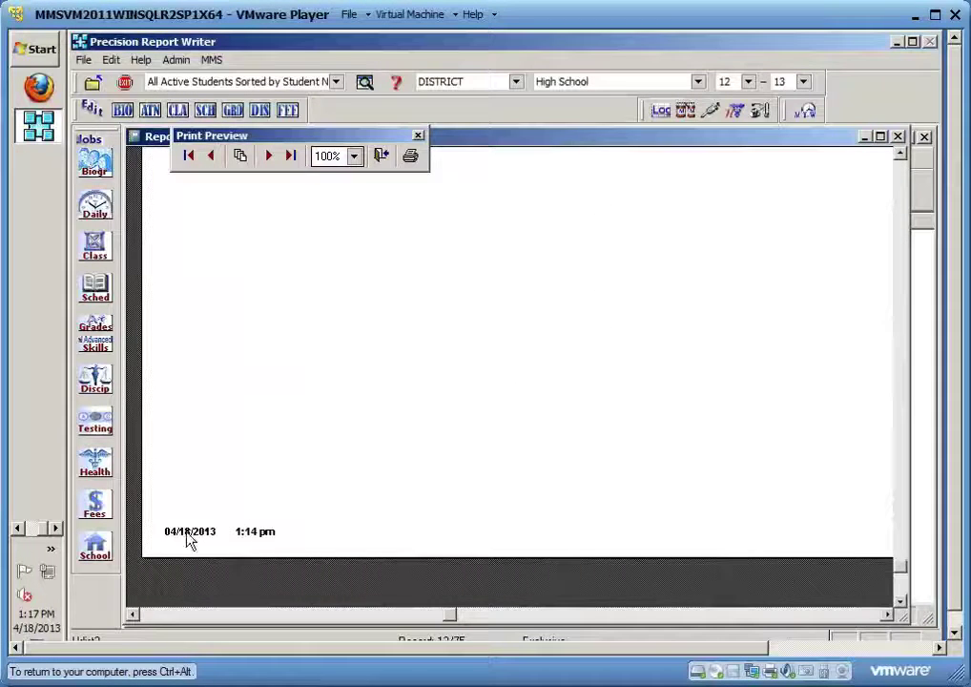
{"action": "left_click", "coordinate": [275, 164]}
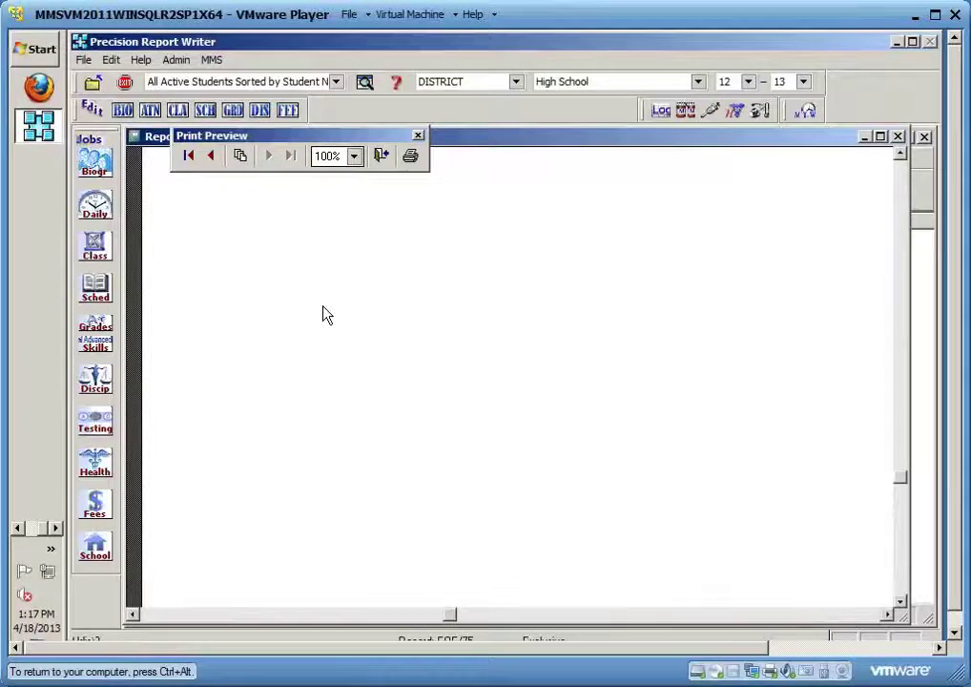
{"action": "scroll", "coordinate": [323, 313], "scroll_direction": "up", "scroll_amount": 2}
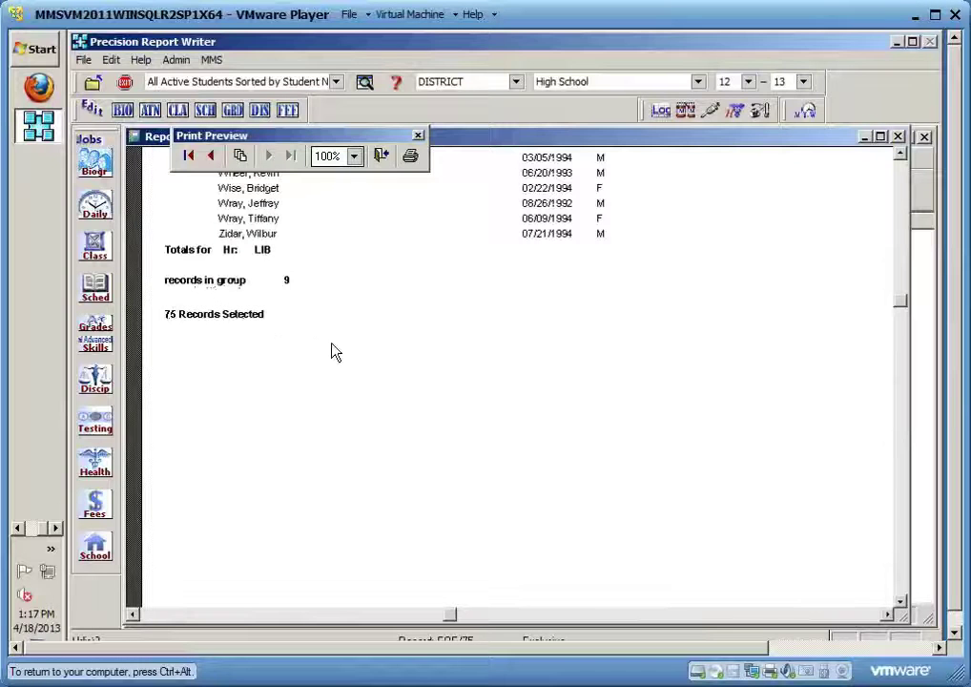
{"action": "left_click", "coordinate": [380, 155]}
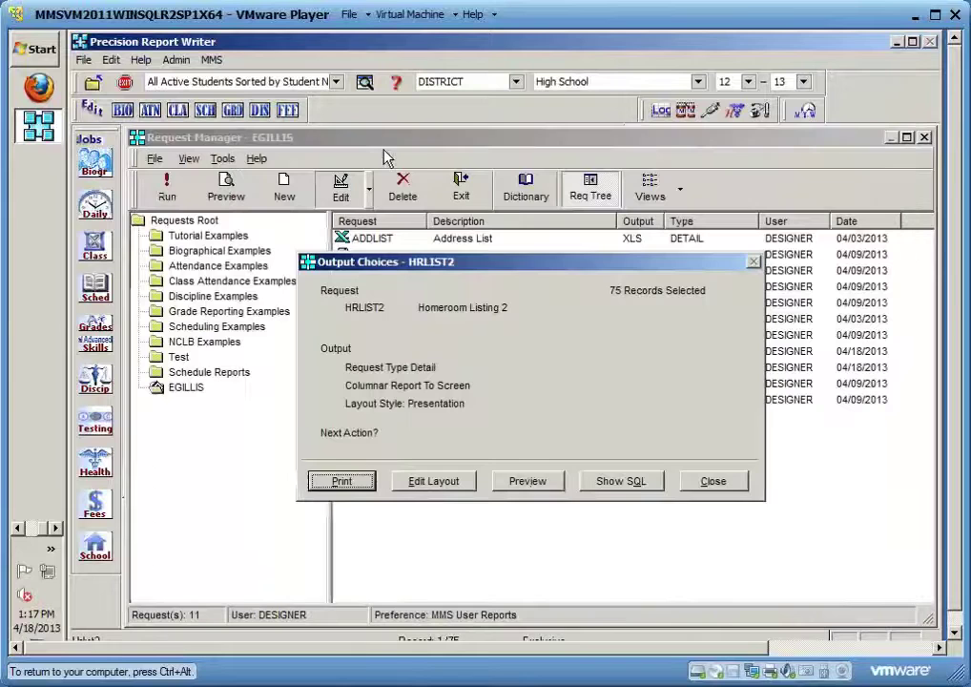
Open HRLIST2's layout and move the alignment and controls toolboxes off the header fields
{"action": "left_click", "coordinate": [443, 485]}
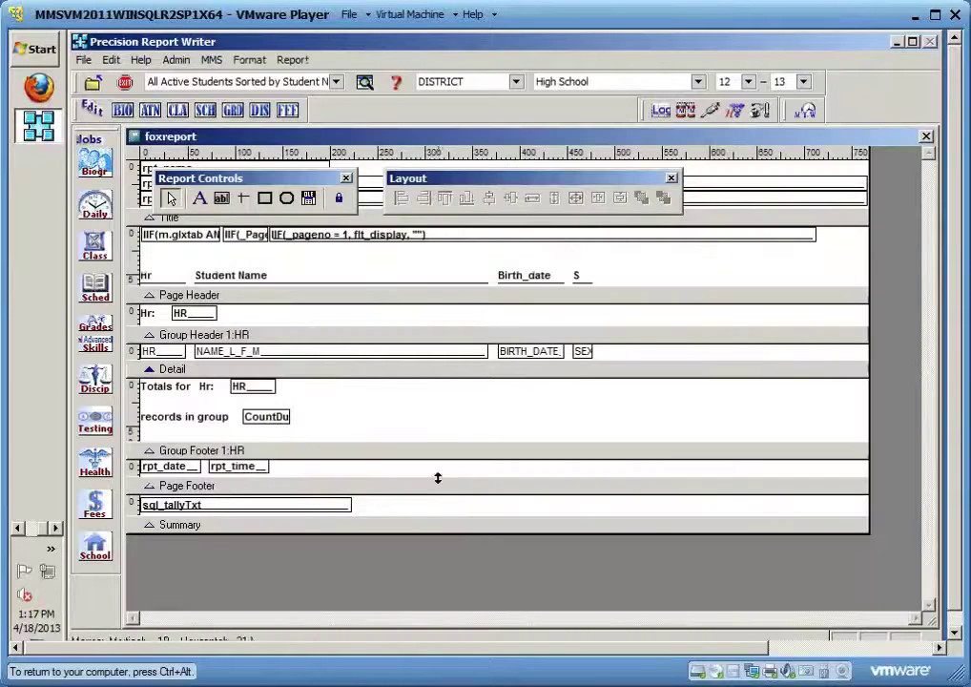
{"action": "left_click_drag", "start_coordinate": [509, 184], "coordinate": [704, 493]}
{"action": "left_click_drag", "start_coordinate": [314, 183], "coordinate": [817, 437]}
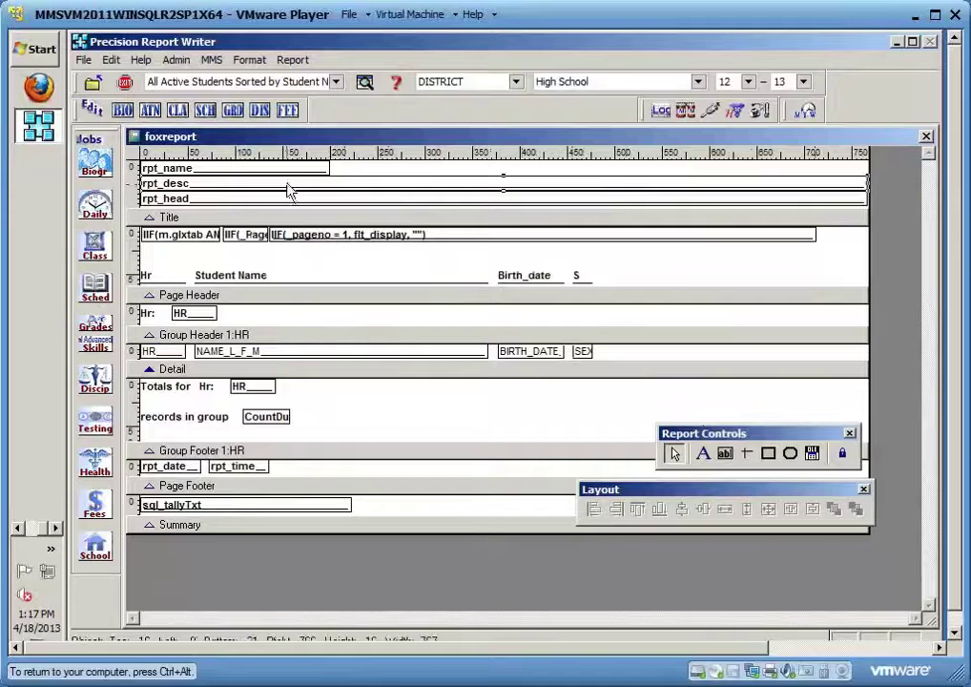
Inspect the rpt_head and rpt_name fields and widen the Student Name heading label
{"action": "left_click", "coordinate": [347, 202]}
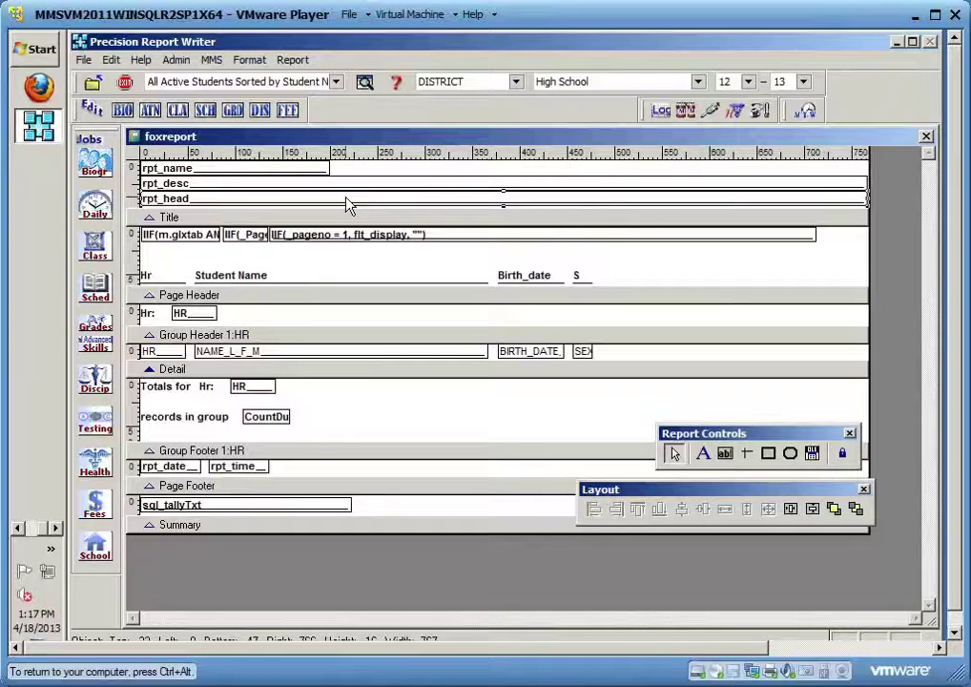
{"action": "left_click", "coordinate": [288, 174]}
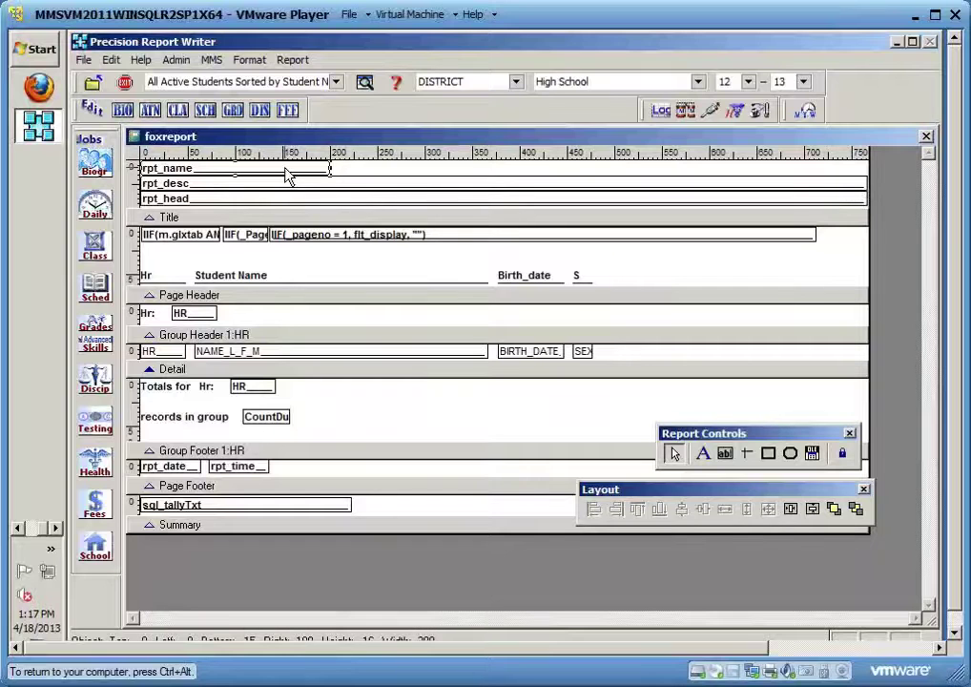
{"action": "left_click", "coordinate": [244, 278]}
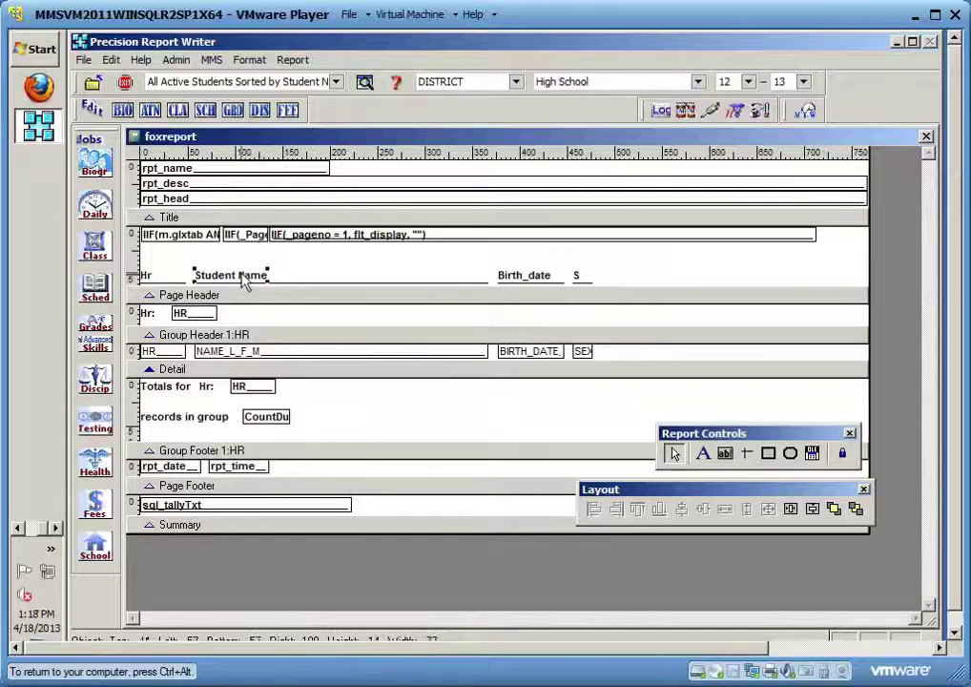
{"action": "left_click_drag", "start_coordinate": [270, 275], "coordinate": [490, 277]}
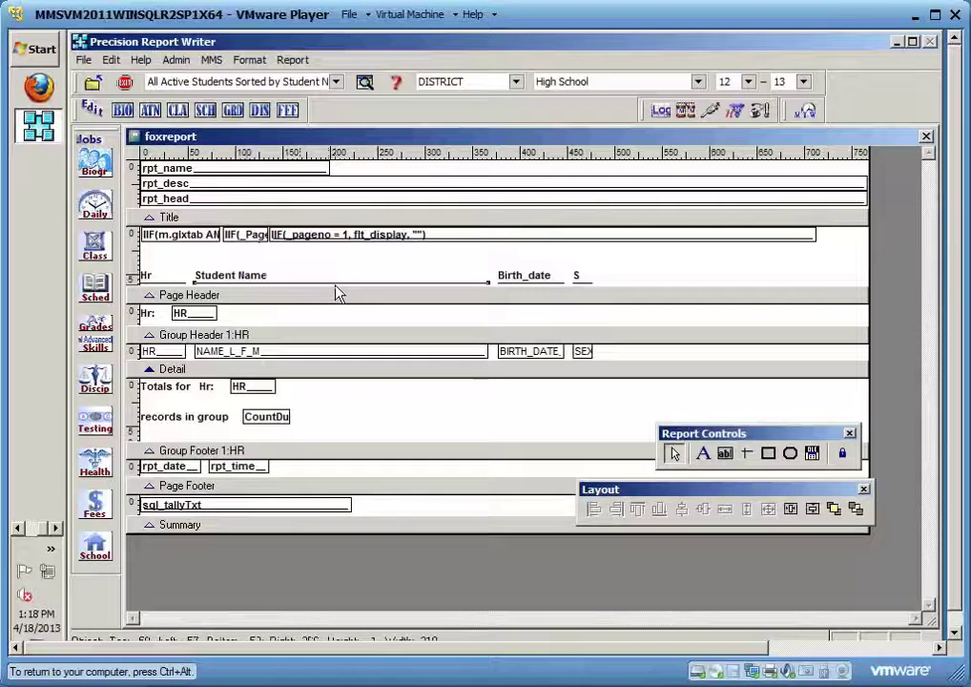
{"action": "left_click", "coordinate": [348, 261]}
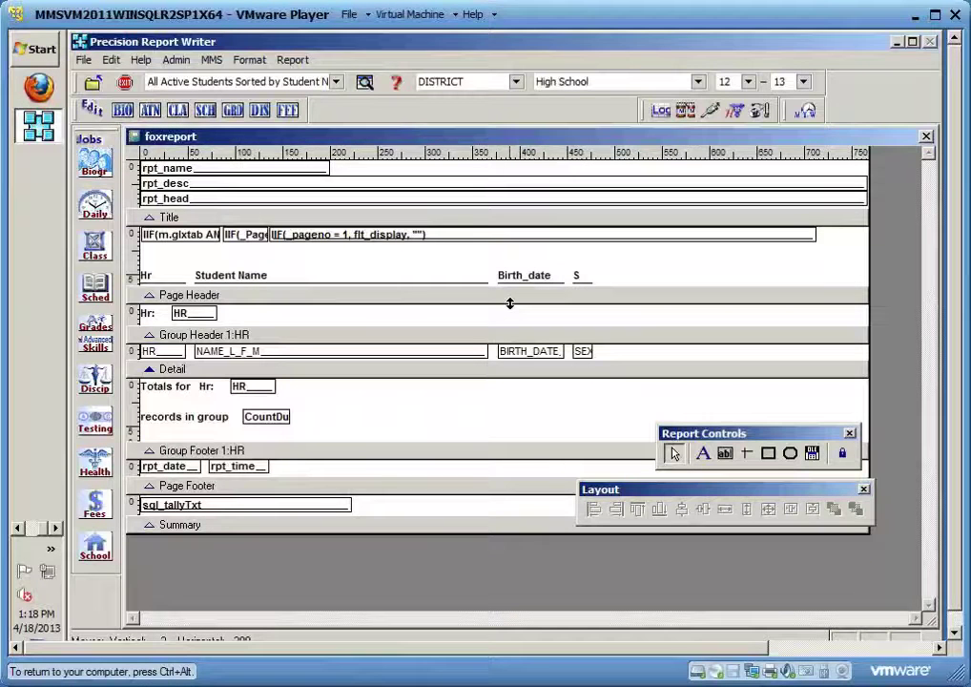
{"action": "left_click", "coordinate": [317, 178]}
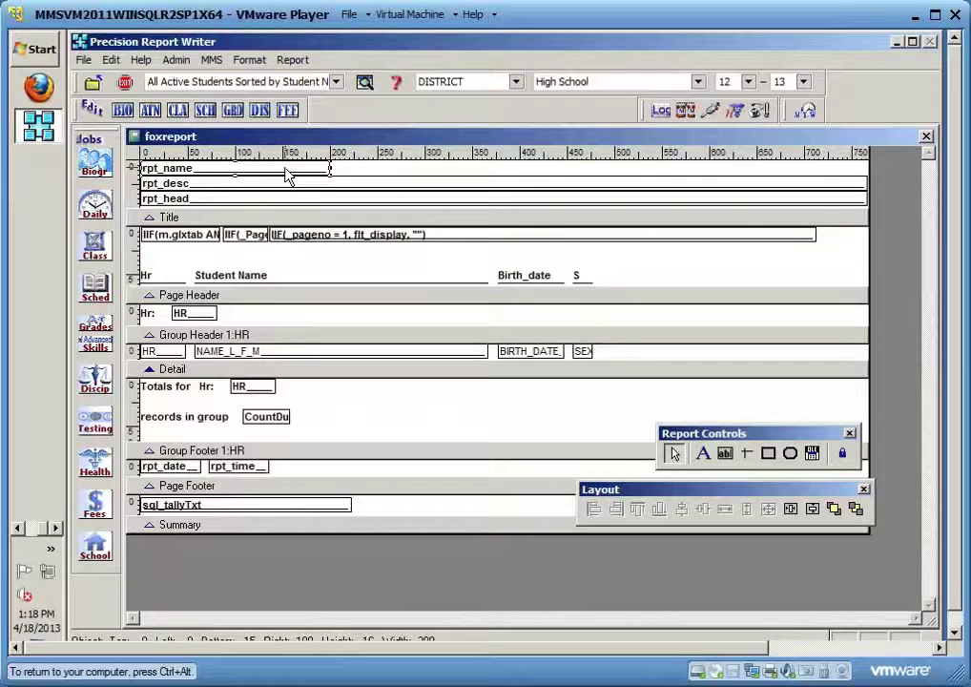
Delete rpt_name, rpt_desc and rpt_head, then drag the Title band divider up to zero height
{"action": "key", "text": "Delete"}
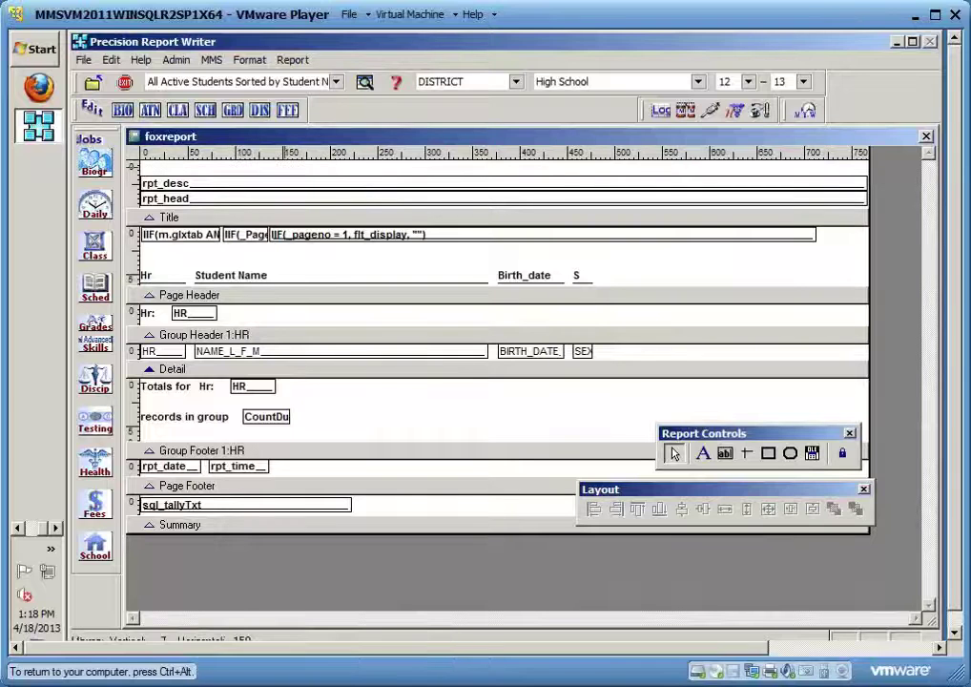
{"action": "left_click", "coordinate": [351, 189]}
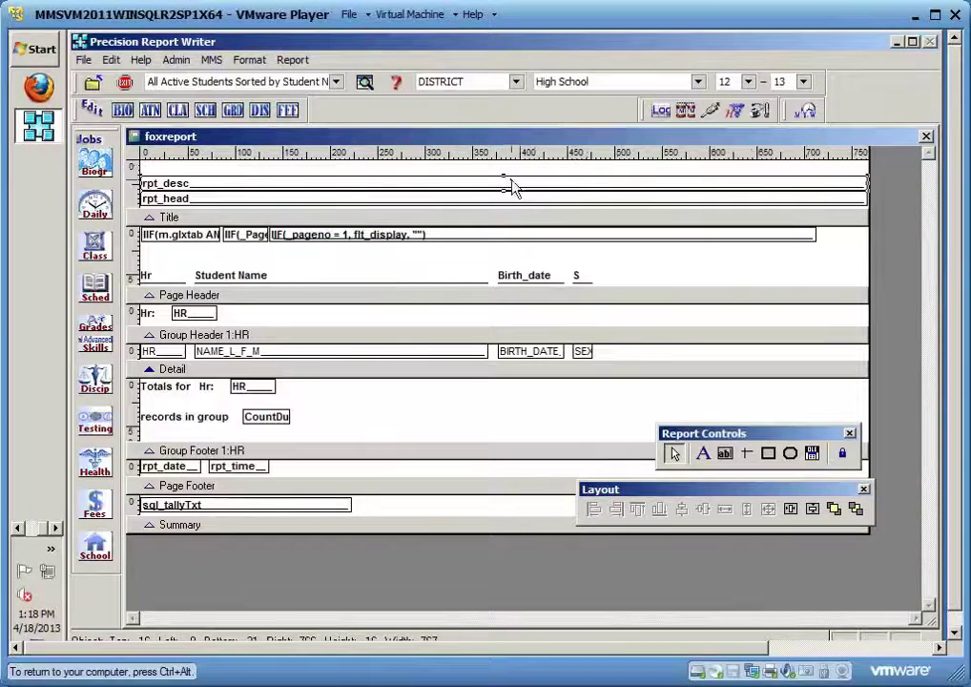
{"action": "key", "text": "Delete"}
{"action": "left_click", "coordinate": [559, 202]}
{"action": "key", "text": "Delete"}
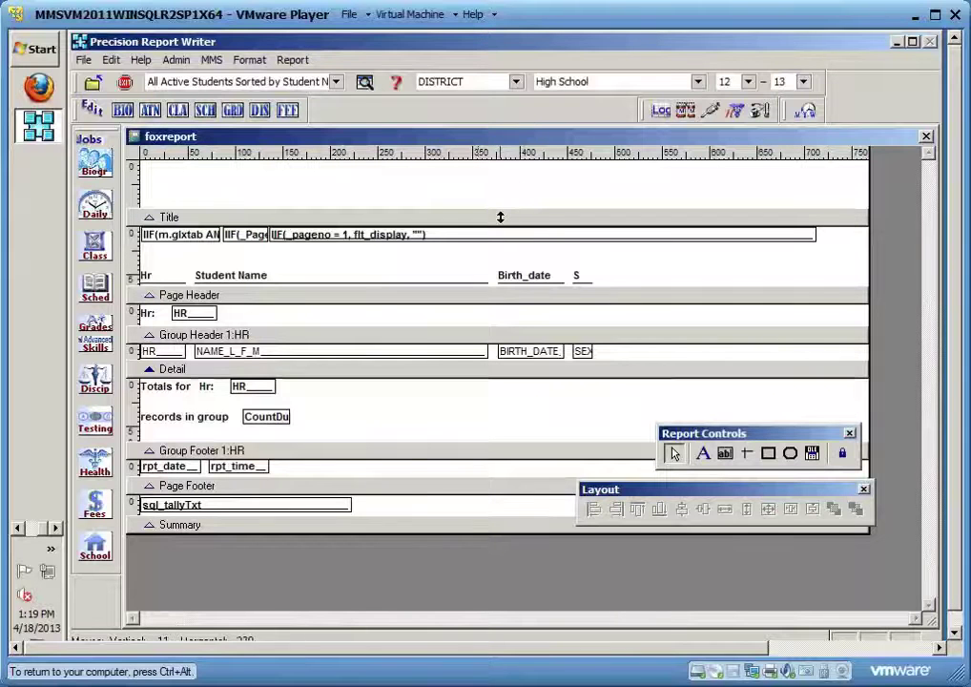
{"action": "left_click", "coordinate": [499, 218]}
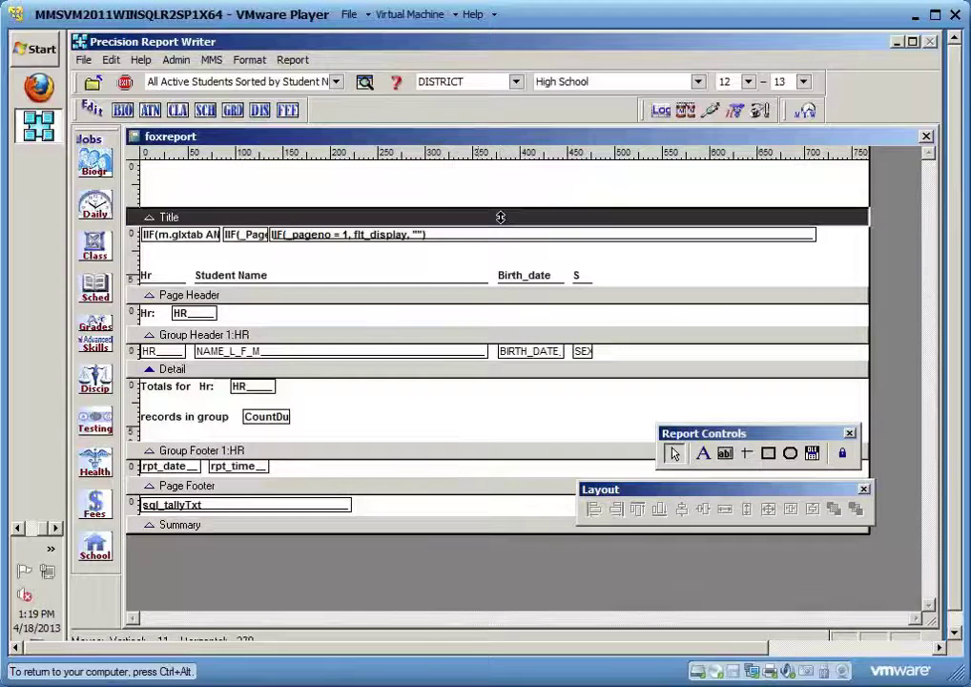
{"action": "left_click_drag", "start_coordinate": [500, 217], "coordinate": [514, 169]}
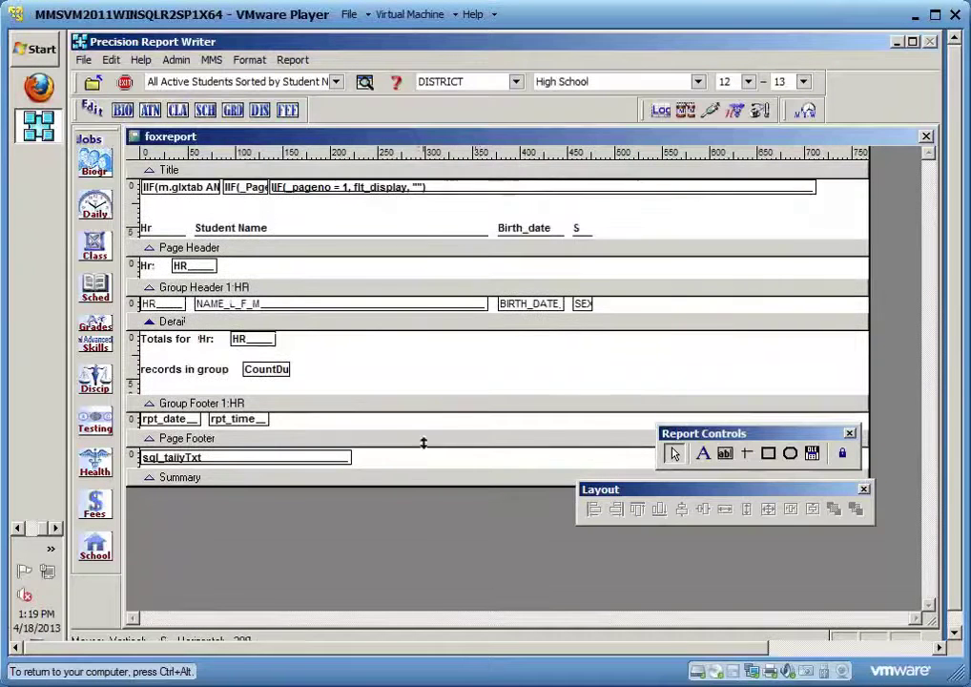
Save the layout as hrlist2.frx, page through all seven preview pages, then close the preview
{"action": "left_click", "coordinate": [928, 139]}
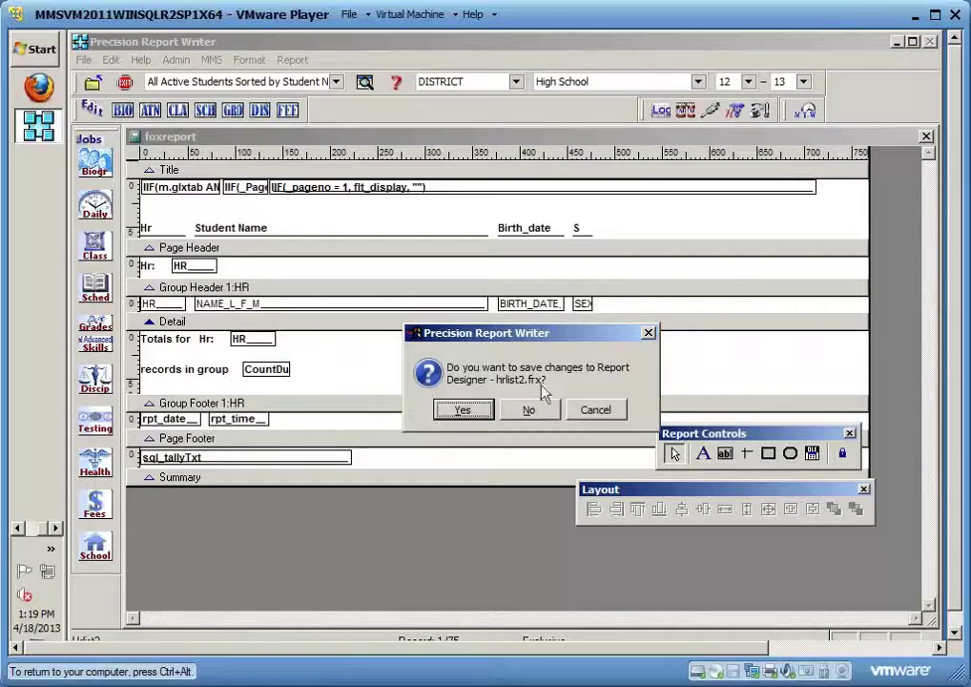
{"action": "left_click", "coordinate": [458, 418]}
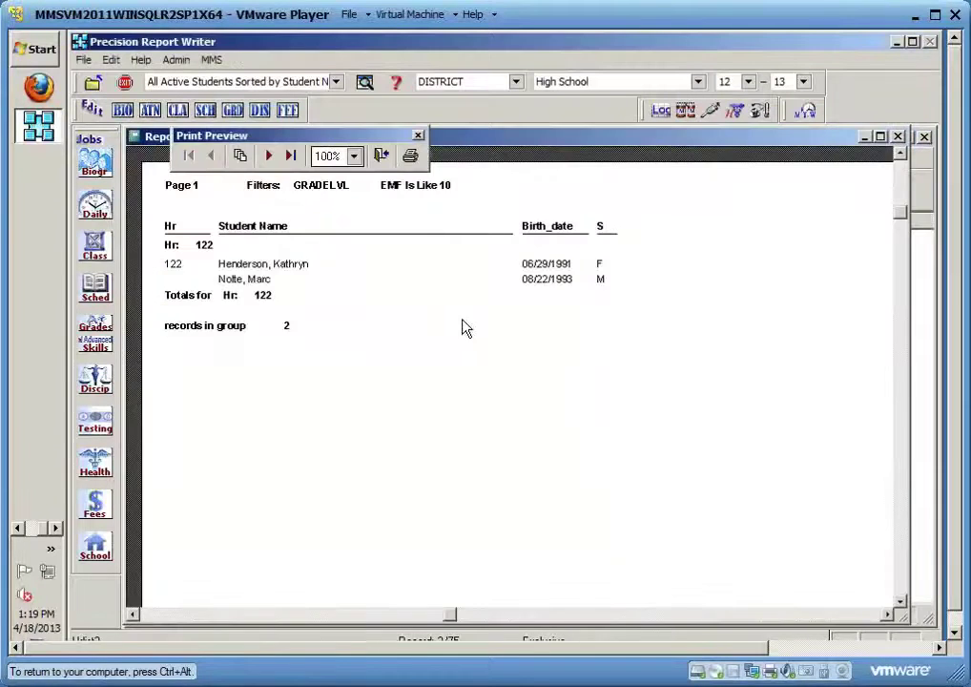
{"action": "left_click", "coordinate": [269, 156]}
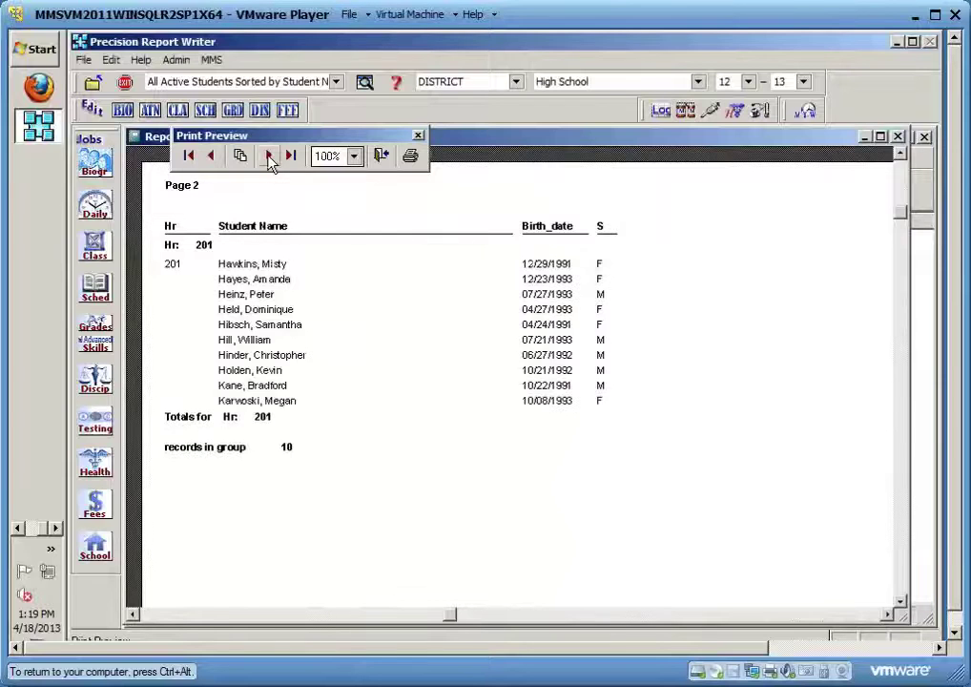
{"action": "left_click", "coordinate": [269, 157]}
{"action": "left_click", "coordinate": [268, 156]}
{"action": "left_click", "coordinate": [269, 156]}
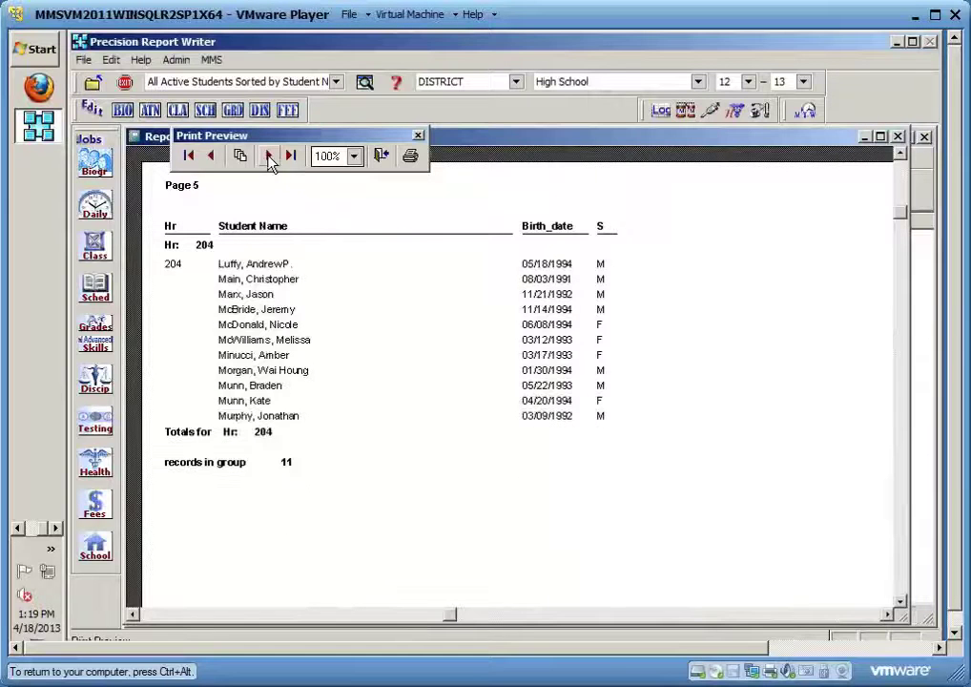
{"action": "left_click", "coordinate": [269, 156]}
{"action": "left_click", "coordinate": [269, 157]}
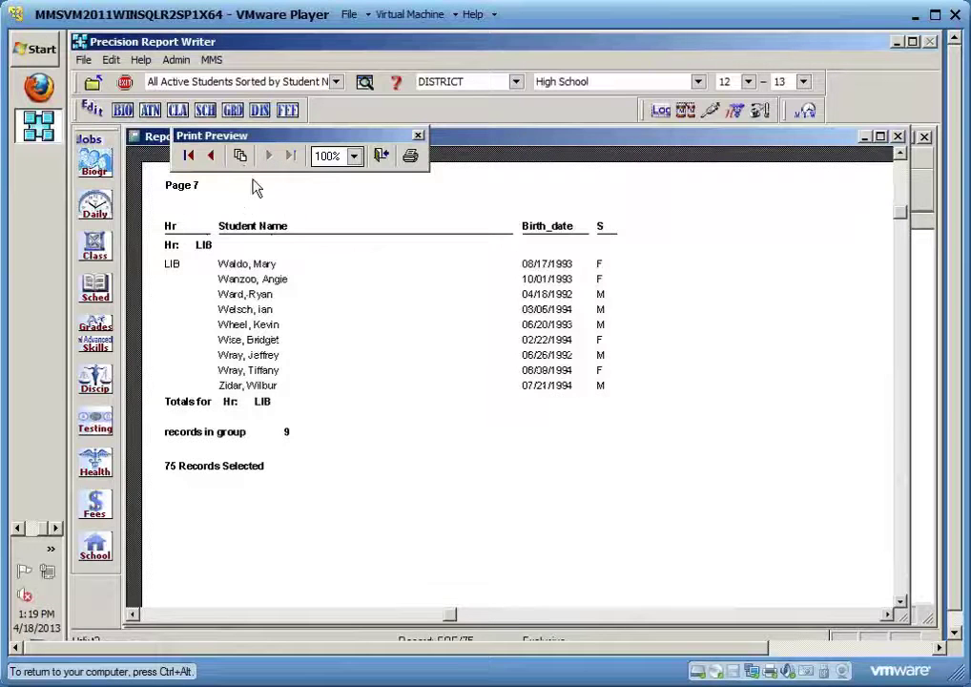
{"action": "left_click", "coordinate": [191, 159]}
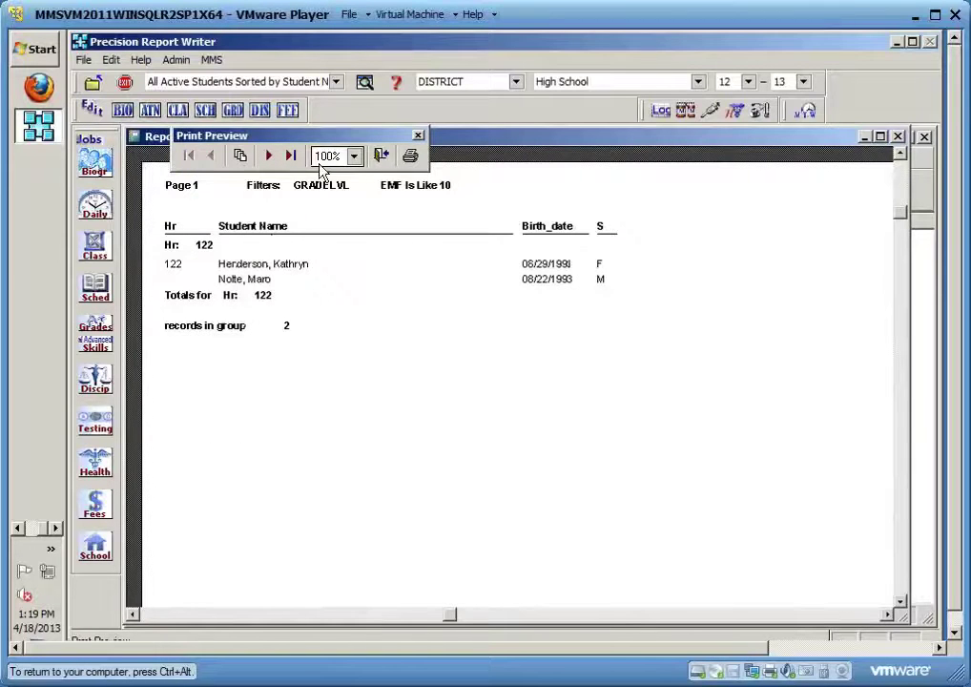
{"action": "left_click", "coordinate": [380, 157]}
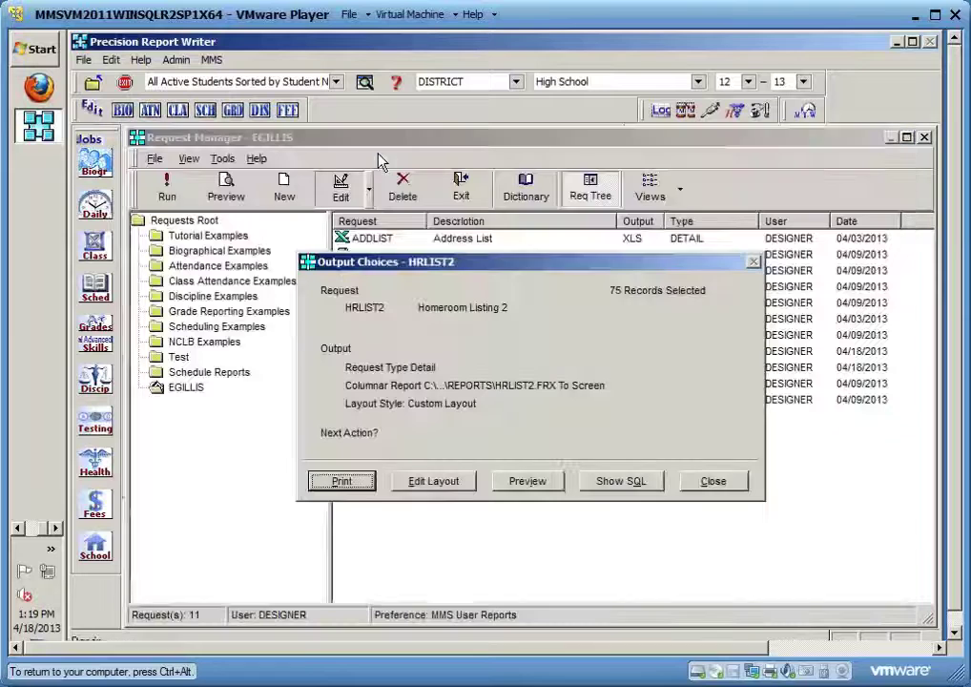
Choose Edit Layout in Output Choices to reopen the saved HRLIST2 layout
{"action": "left_click", "coordinate": [434, 484]}
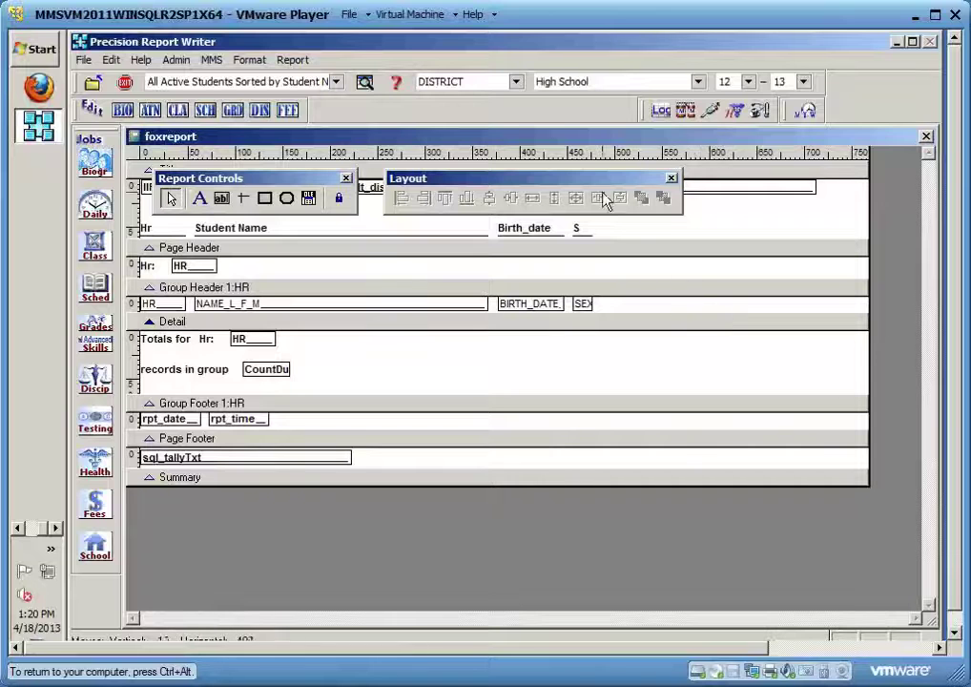
Move the layout toolboxes out of the Title band and inspect its page-number and filter fields
{"action": "left_click_drag", "start_coordinate": [598, 180], "coordinate": [815, 156]}
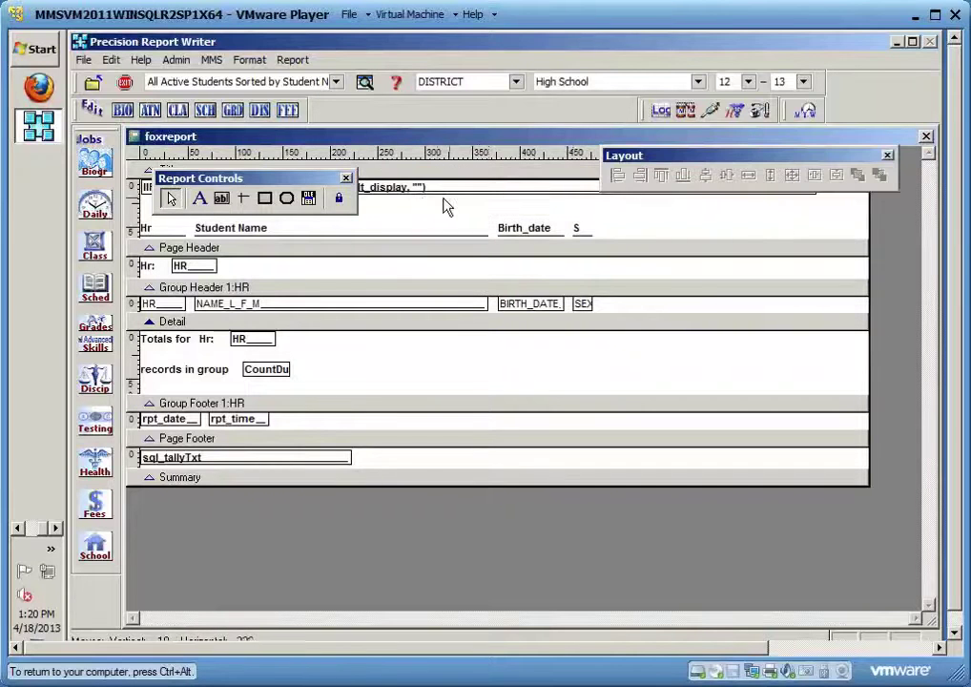
{"action": "left_click_drag", "start_coordinate": [329, 178], "coordinate": [889, 222]}
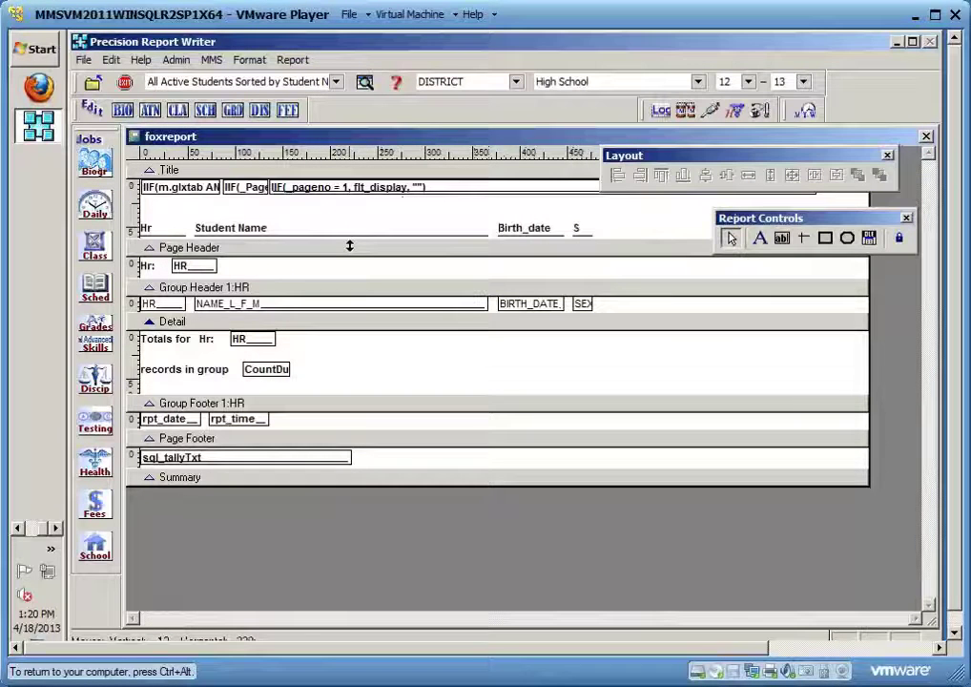
{"action": "left_click", "coordinate": [418, 191]}
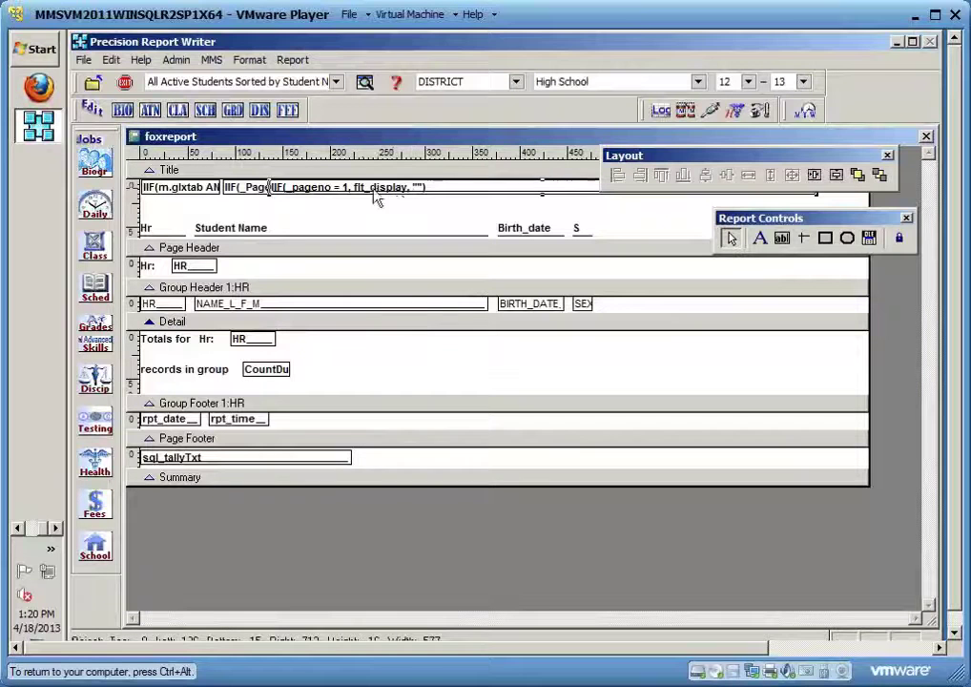
{"action": "left_click", "coordinate": [262, 189]}
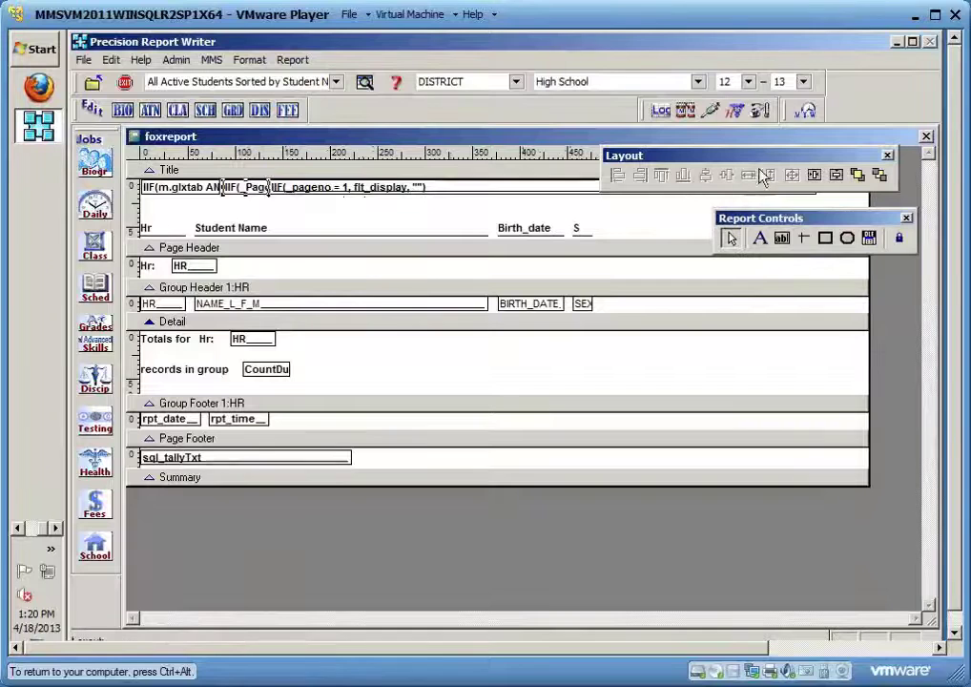
{"action": "left_click_drag", "start_coordinate": [772, 221], "coordinate": [761, 430]}
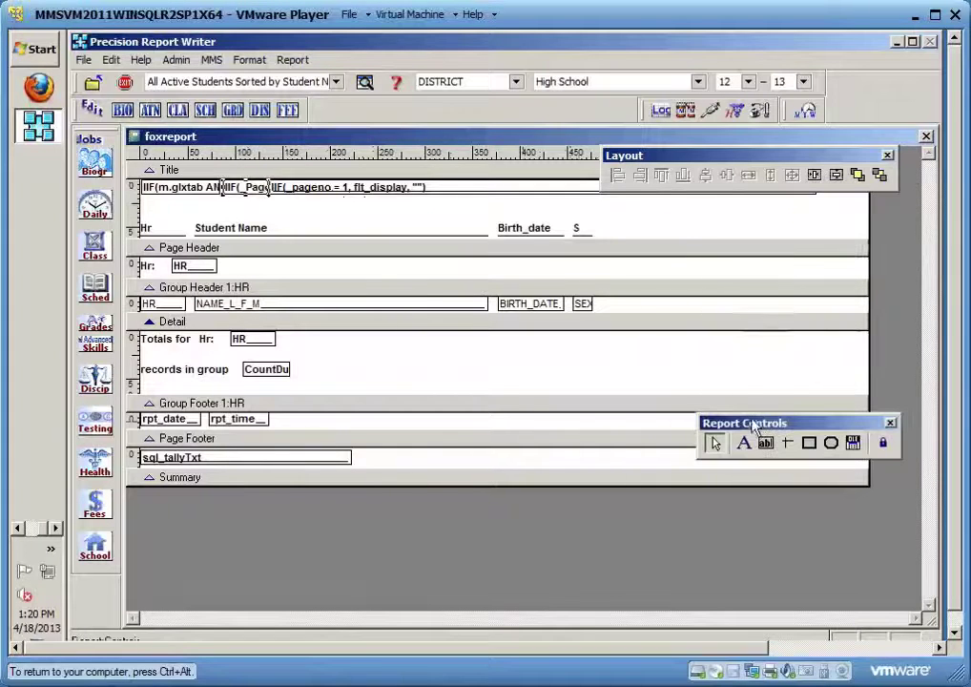
{"action": "left_click_drag", "start_coordinate": [718, 165], "coordinate": [730, 354]}
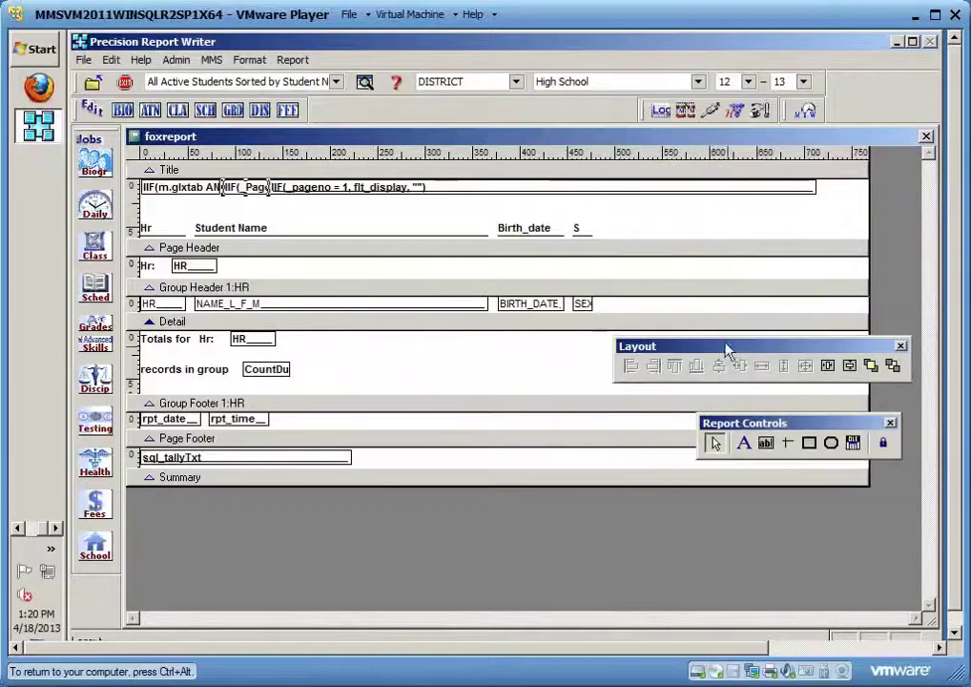
{"action": "left_click", "coordinate": [417, 217]}
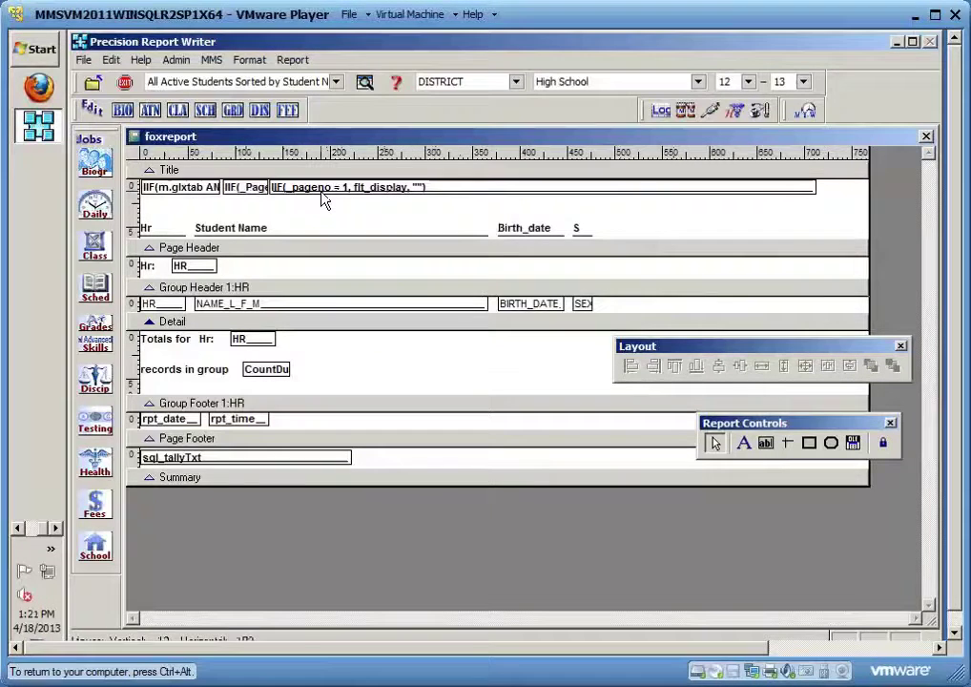
Marquee-select the three overlapping IIF fields in the Title band and delete them
{"action": "left_click", "coordinate": [634, 191]}
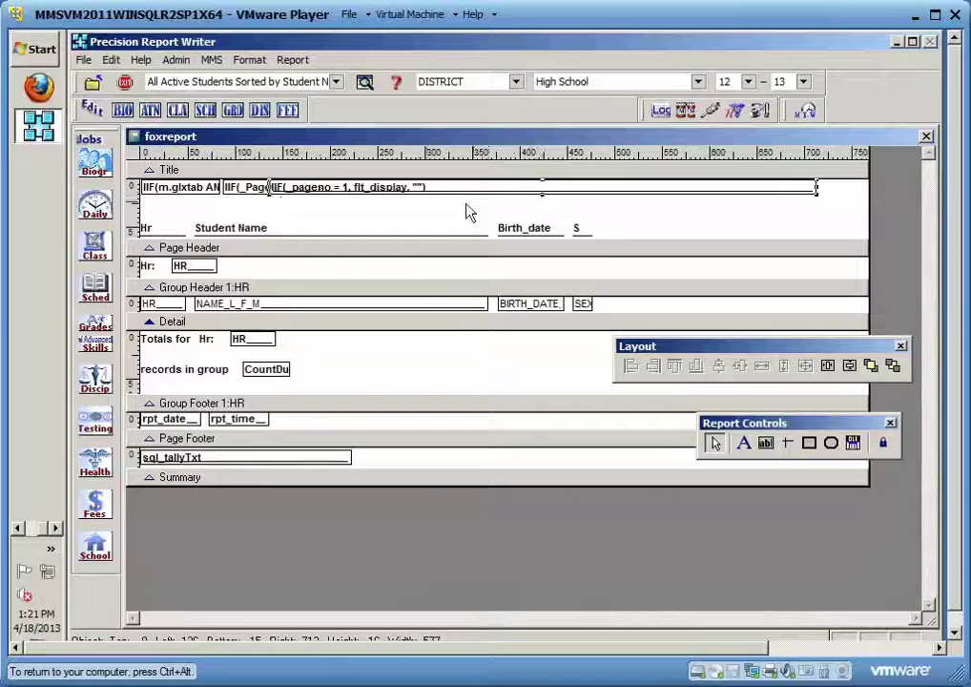
{"action": "left_click", "coordinate": [249, 199], "text": "shift"}
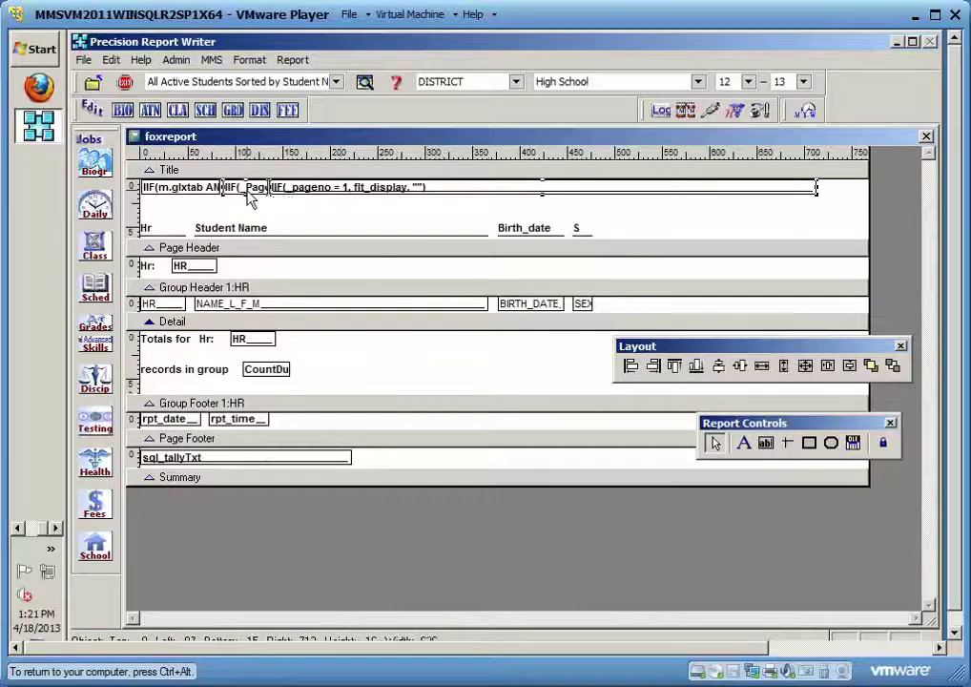
{"action": "left_click", "coordinate": [187, 198], "text": "shift"}
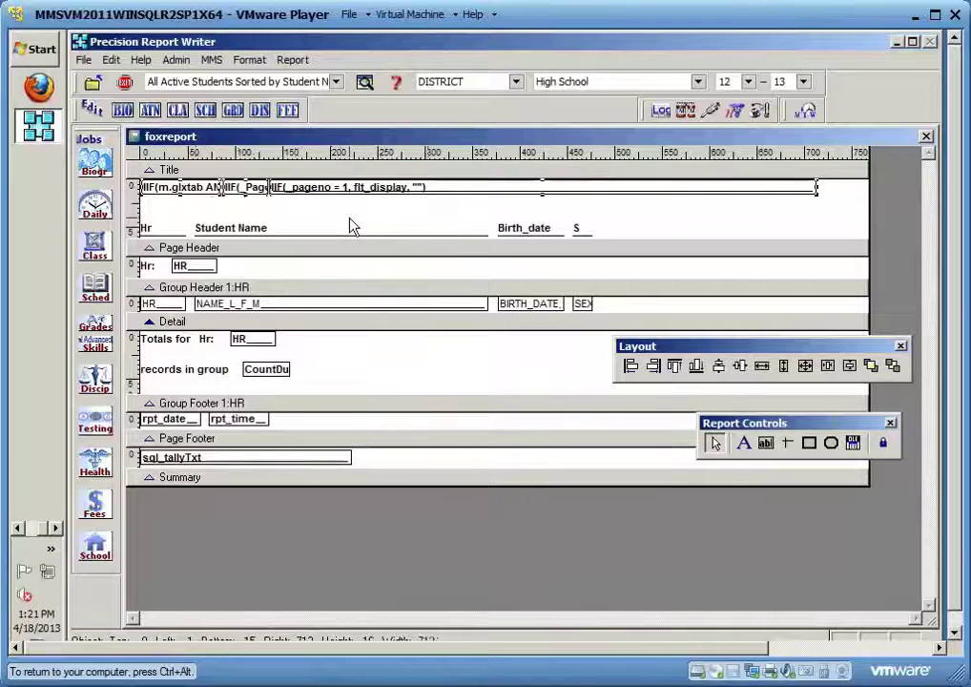
{"action": "left_click", "coordinate": [615, 219]}
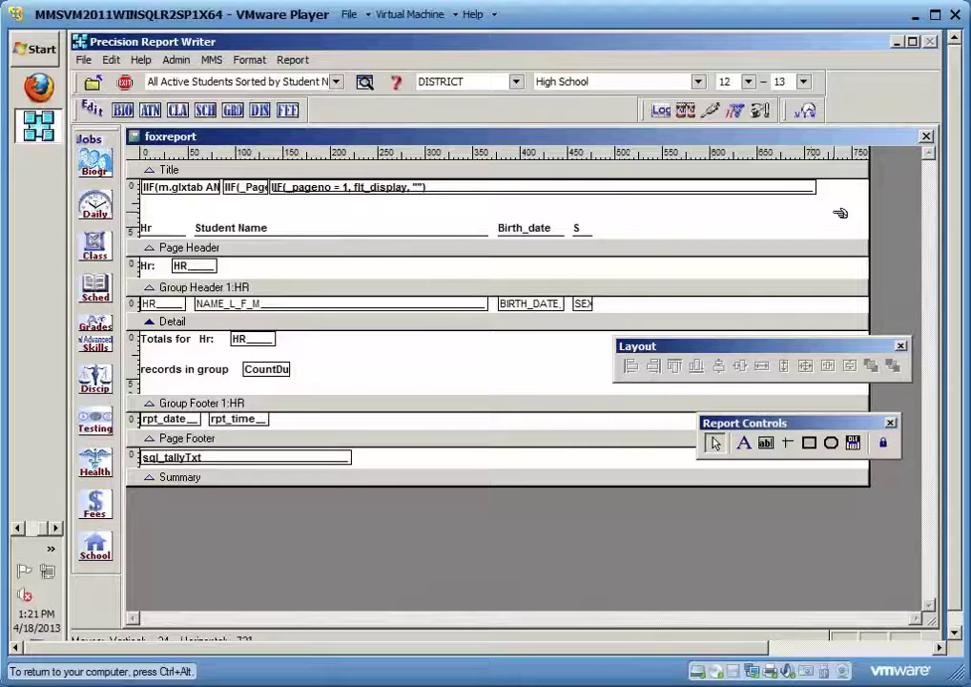
{"action": "left_click_drag", "start_coordinate": [838, 211], "coordinate": [358, 175]}
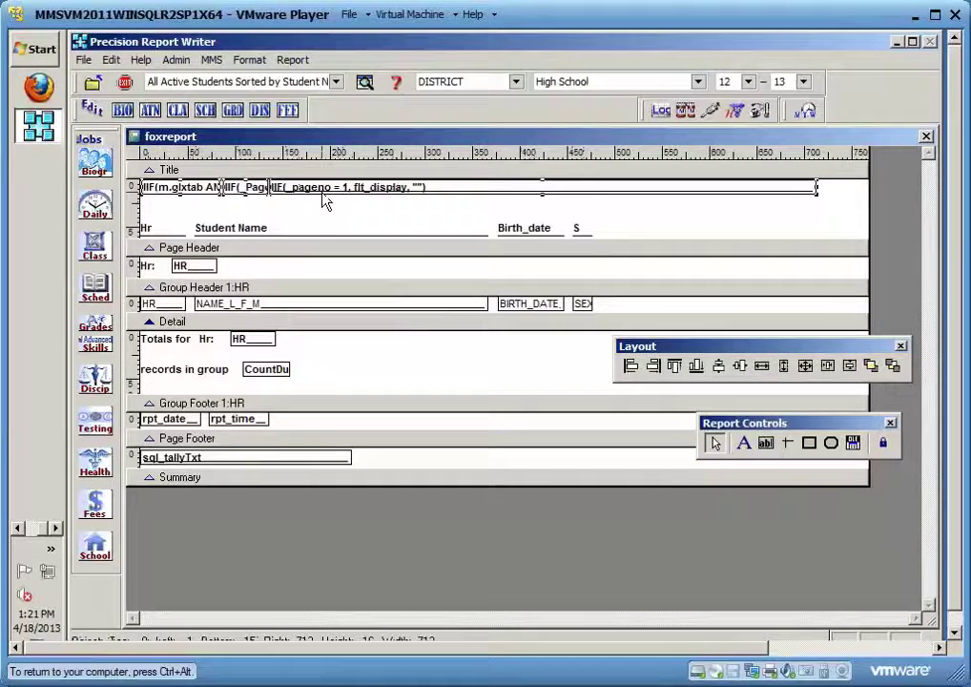
{"action": "key", "text": "Delete"}
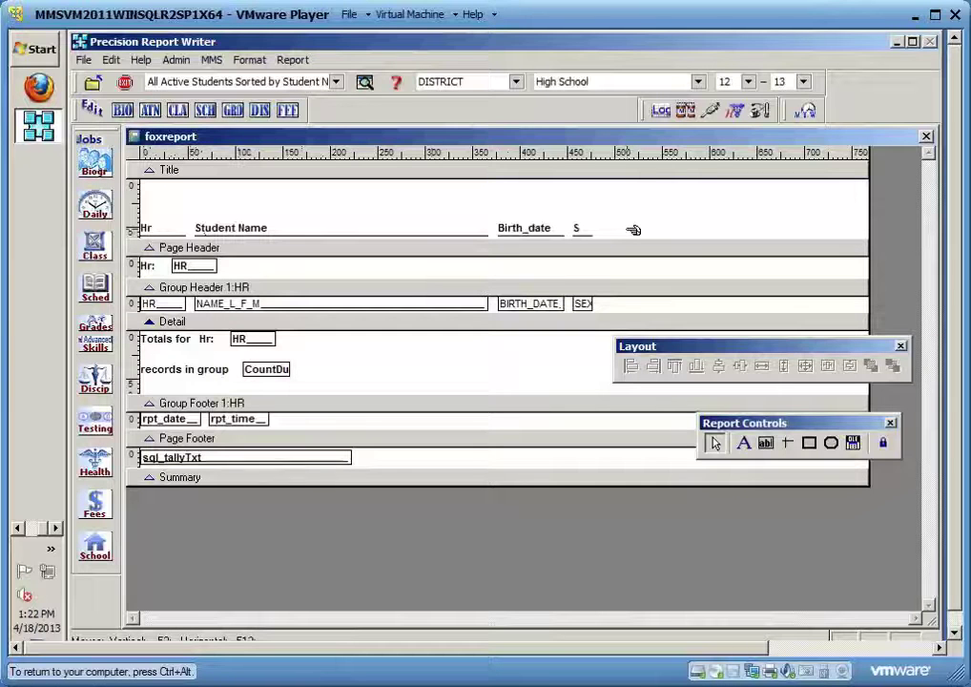
Give the Hr, Student Name, Birth_date and S headings the same height and nudge them up twice
{"action": "left_click_drag", "start_coordinate": [628, 232], "coordinate": [147, 236]}
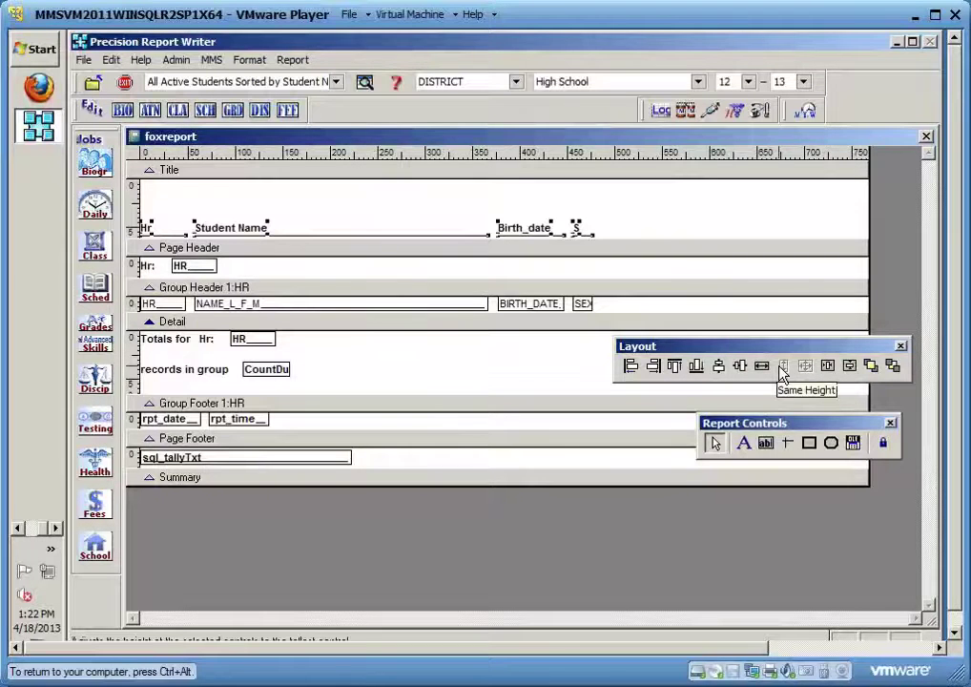
{"action": "left_click", "coordinate": [782, 369]}
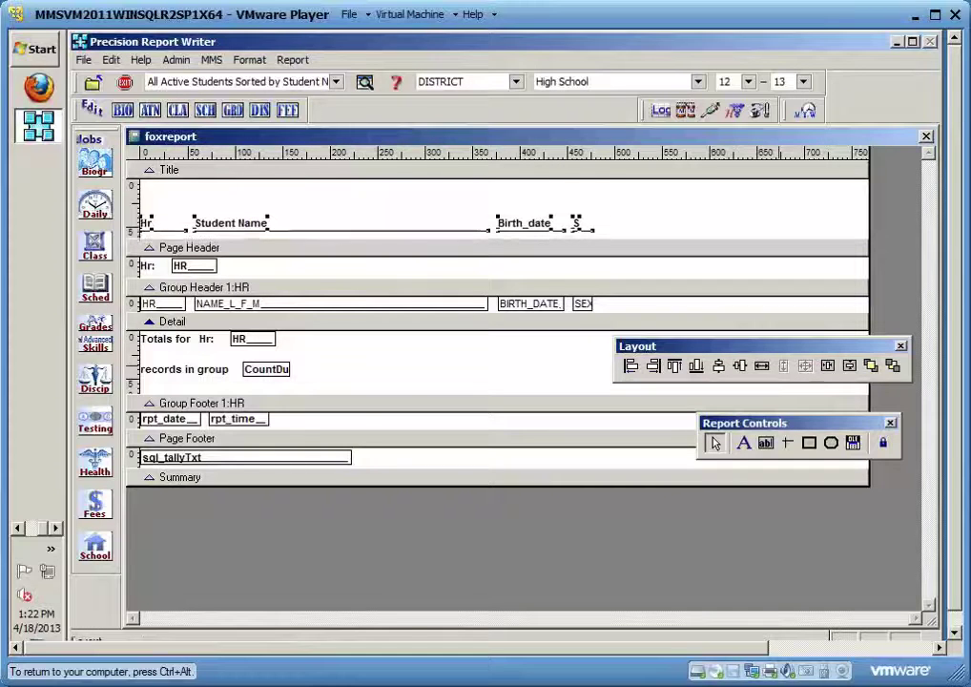
{"action": "key", "text": "Up"}
{"action": "key", "text": "Up"}
{"action": "key", "text": "Up"}
{"action": "key", "text": "Up"}
{"action": "key", "text": "Up"}
{"action": "key", "text": "Up"}
{"action": "key", "text": "Up"}
{"action": "key", "text": "Up"}
{"action": "key", "text": "Up"}
{"action": "key", "text": "Up"}
{"action": "key", "text": "Up"}
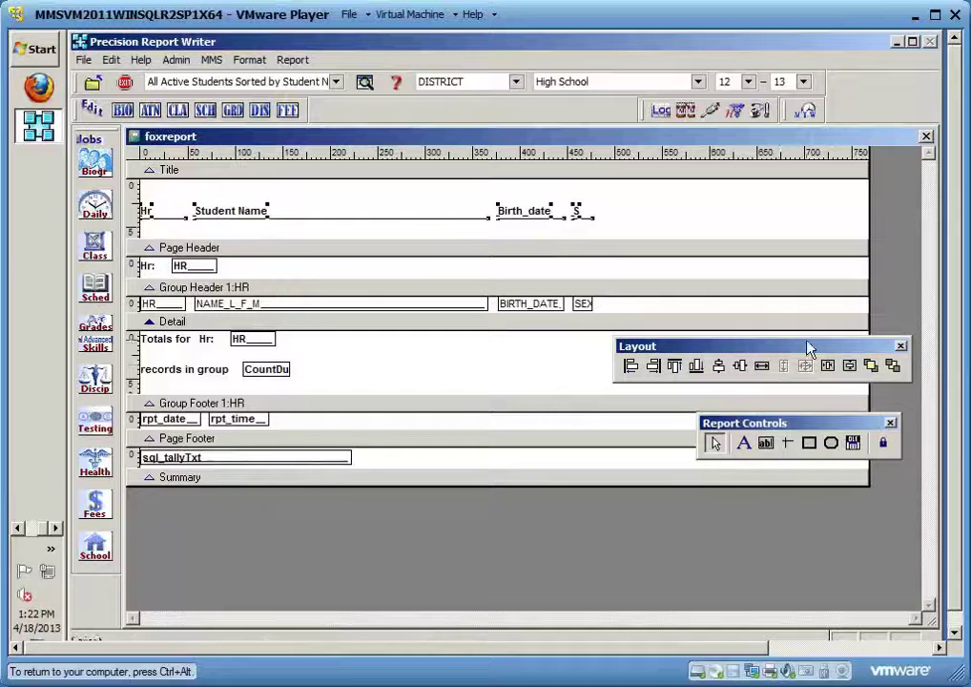
{"action": "key", "text": "Up"}
{"action": "key", "text": "Up"}
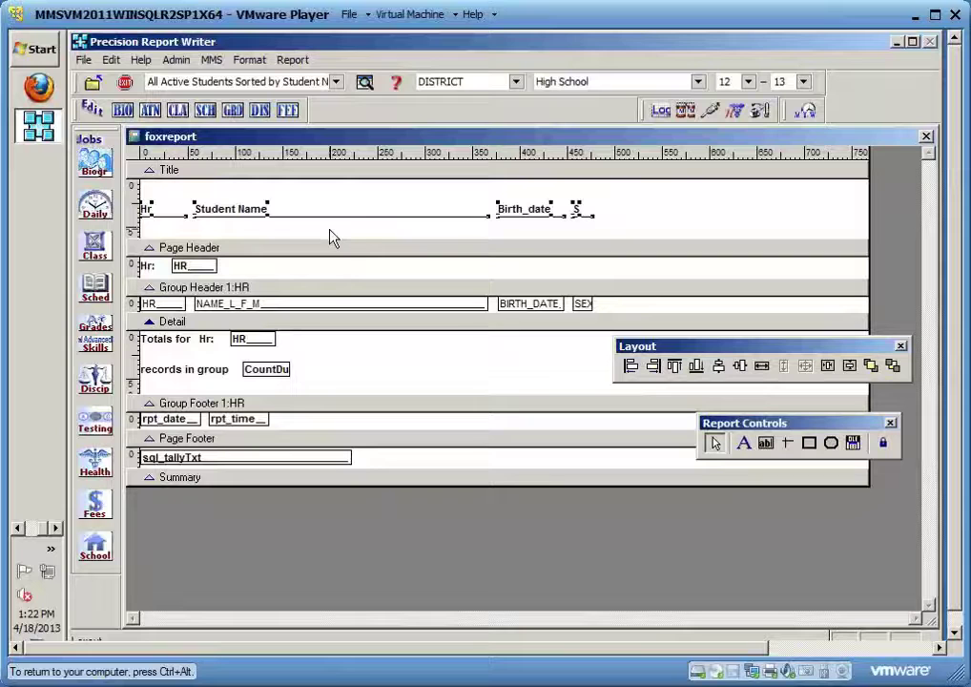
{"action": "left_click", "coordinate": [374, 229]}
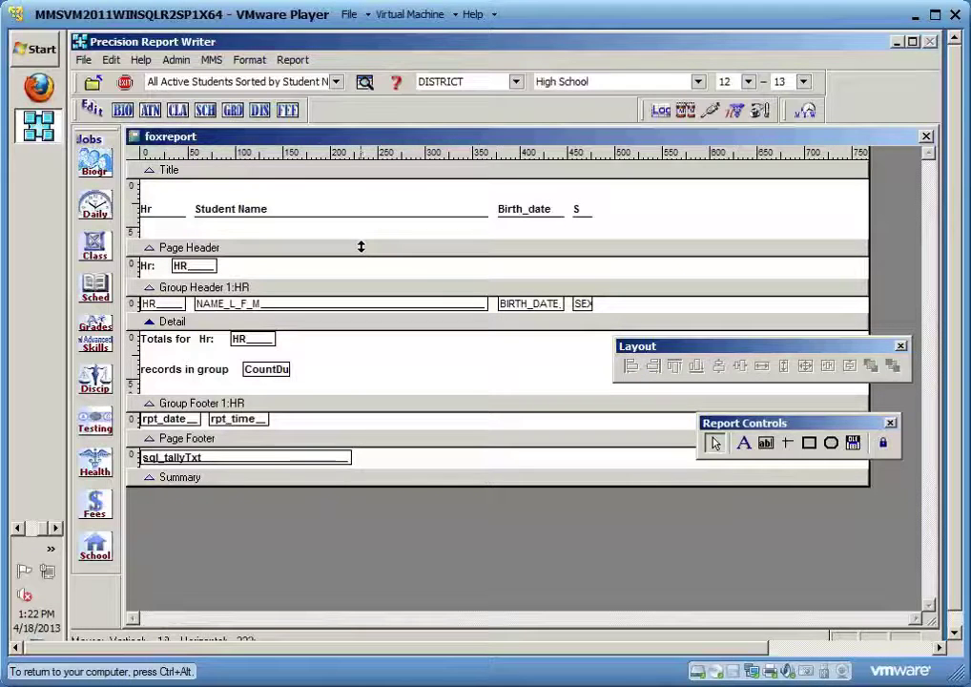
Shorten the Title band, move the 'Totals for Hr:' and records-in-group fields down, and heighten Group Header 1:HR
{"action": "left_click", "coordinate": [361, 244]}
{"action": "left_click_drag", "start_coordinate": [361, 243], "coordinate": [365, 234]}
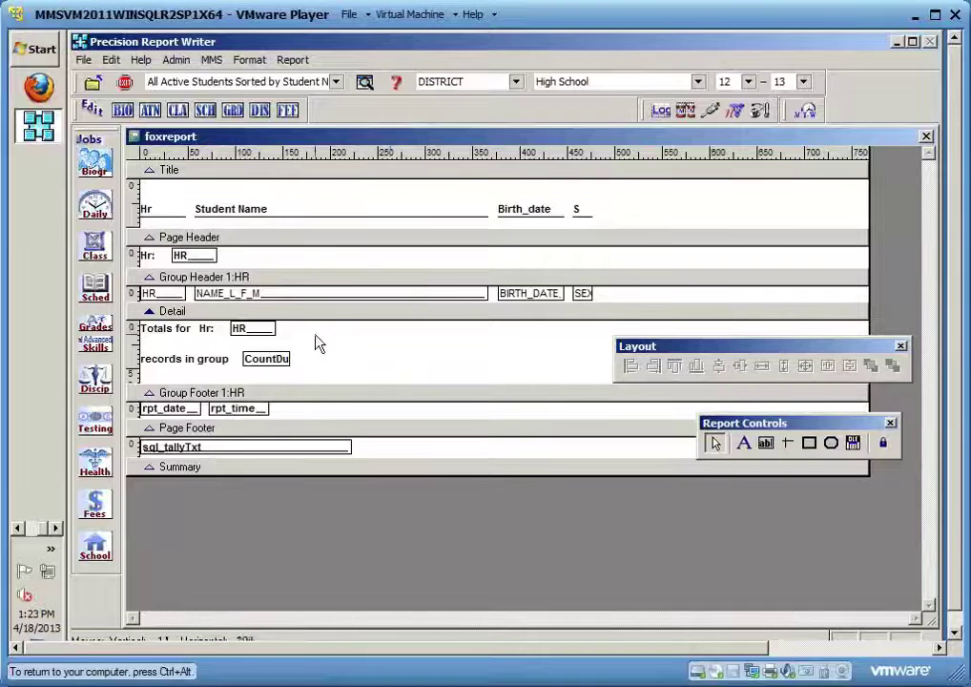
{"action": "left_click_drag", "start_coordinate": [312, 379], "coordinate": [145, 331]}
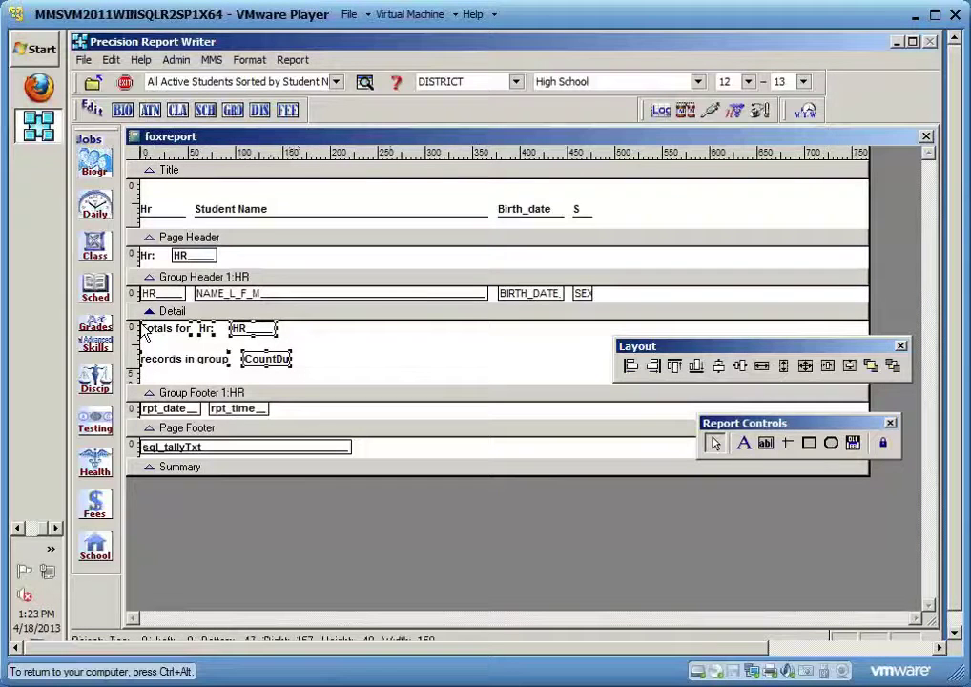
{"action": "key", "text": "Down"}
{"action": "key", "text": "Down"}
{"action": "key", "text": "Down"}
{"action": "key", "text": "Down"}
{"action": "key", "text": "Down"}
{"action": "key", "text": "Down"}
{"action": "key", "text": "Down"}
{"action": "key", "text": "Down"}
{"action": "key", "text": "Down"}
{"action": "key", "text": "Down"}
{"action": "key", "text": "Down"}
{"action": "key", "text": "Down"}
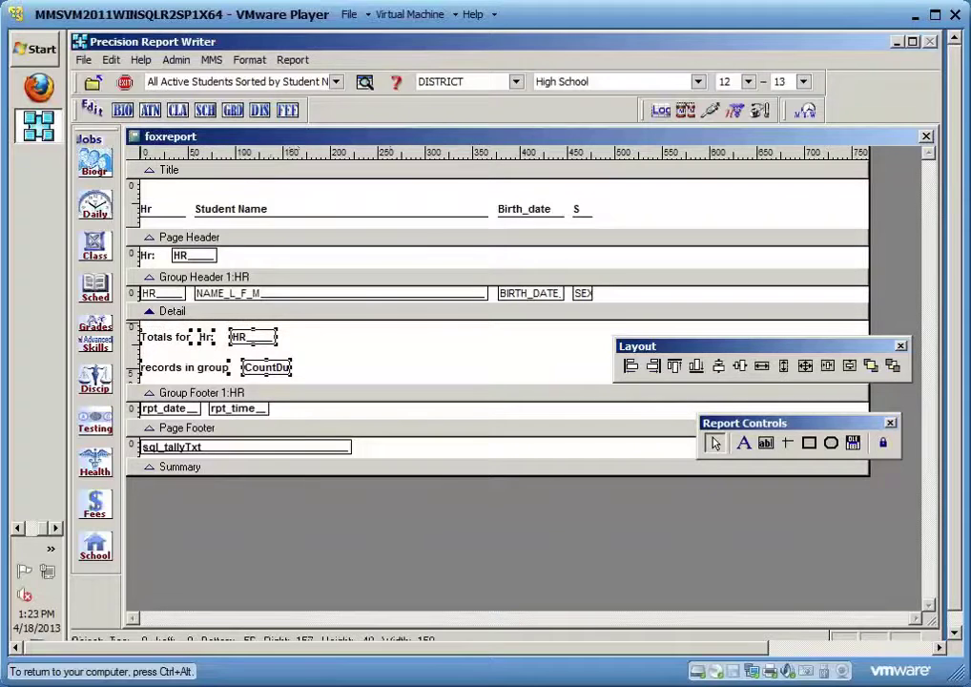
{"action": "key", "text": "Down"}
{"action": "key", "text": "Down"}
{"action": "key", "text": "Down"}
{"action": "key", "text": "Down"}
{"action": "key", "text": "Down"}
{"action": "key", "text": "Down"}
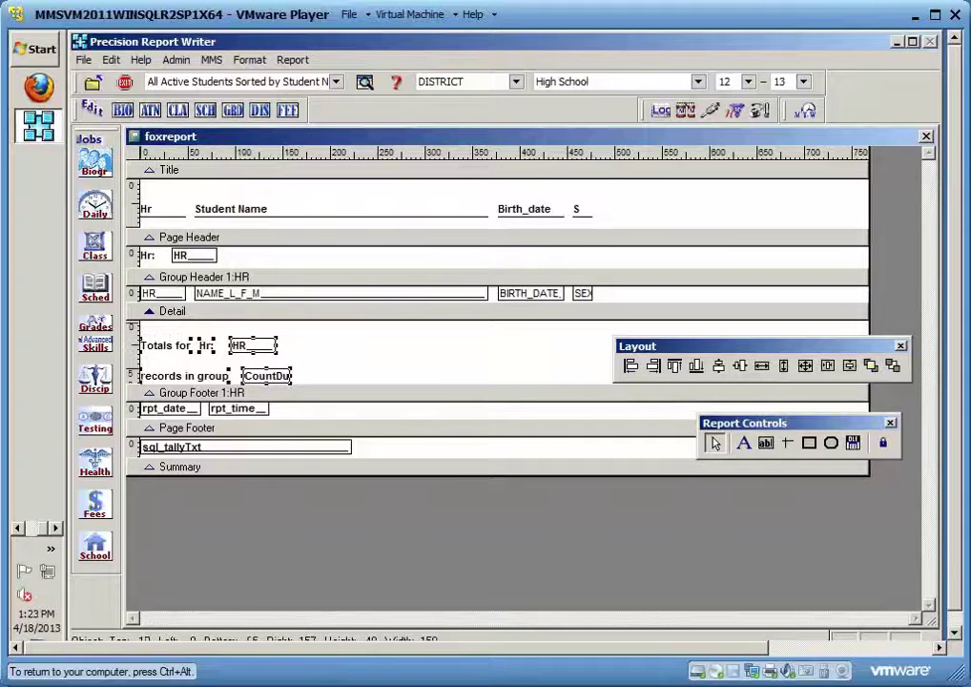
{"action": "left_click", "coordinate": [355, 314]}
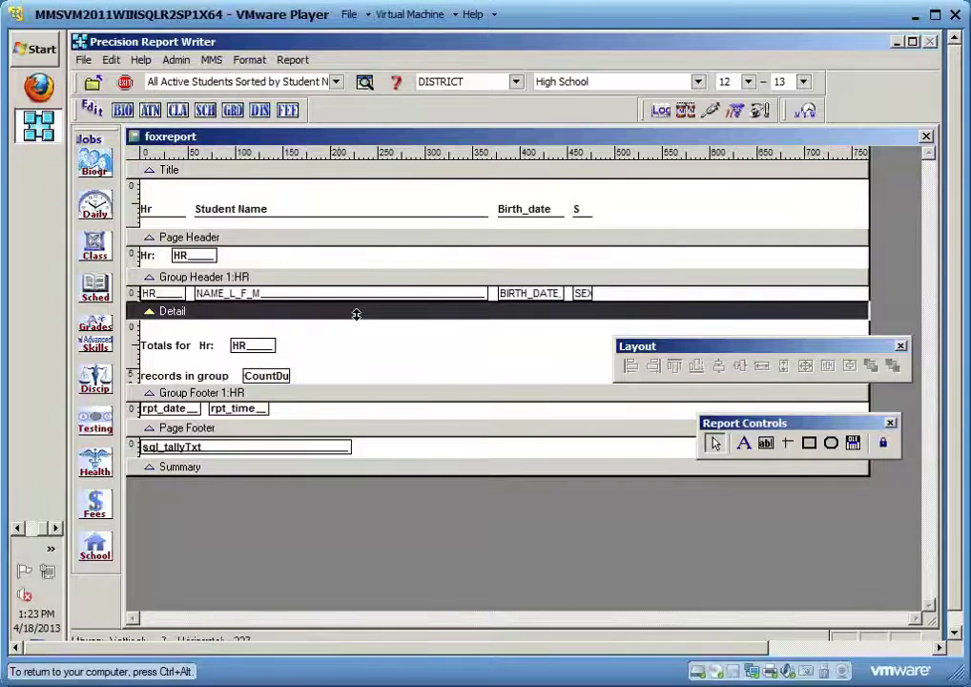
{"action": "left_click_drag", "start_coordinate": [356, 317], "coordinate": [354, 327]}
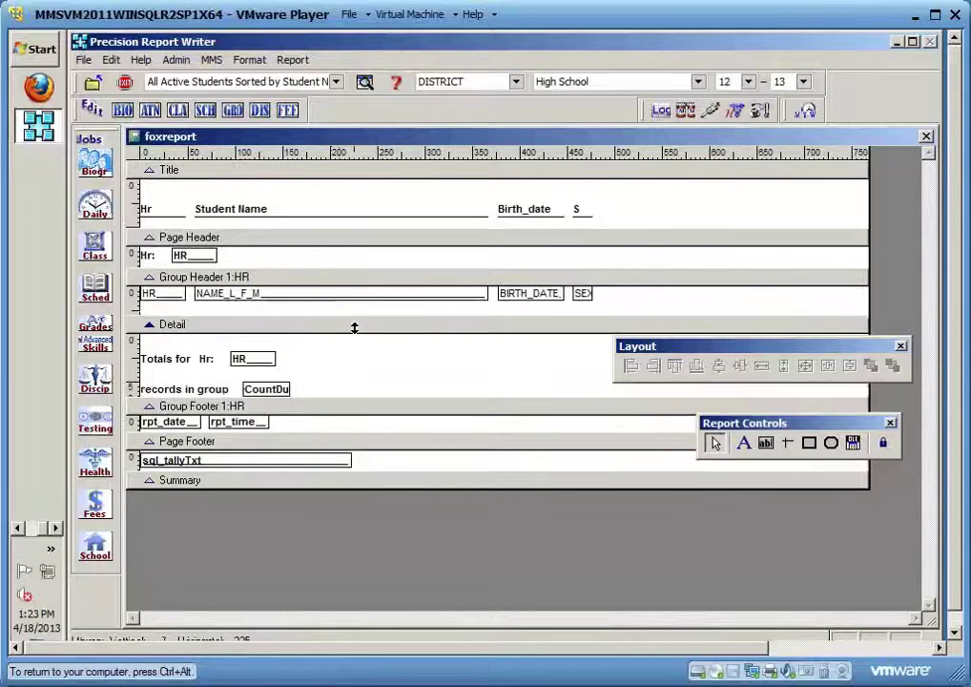
Save changes to hrlist2.frx, preview the next homeroom group page, then reopen the layout
{"action": "left_click", "coordinate": [925, 137]}
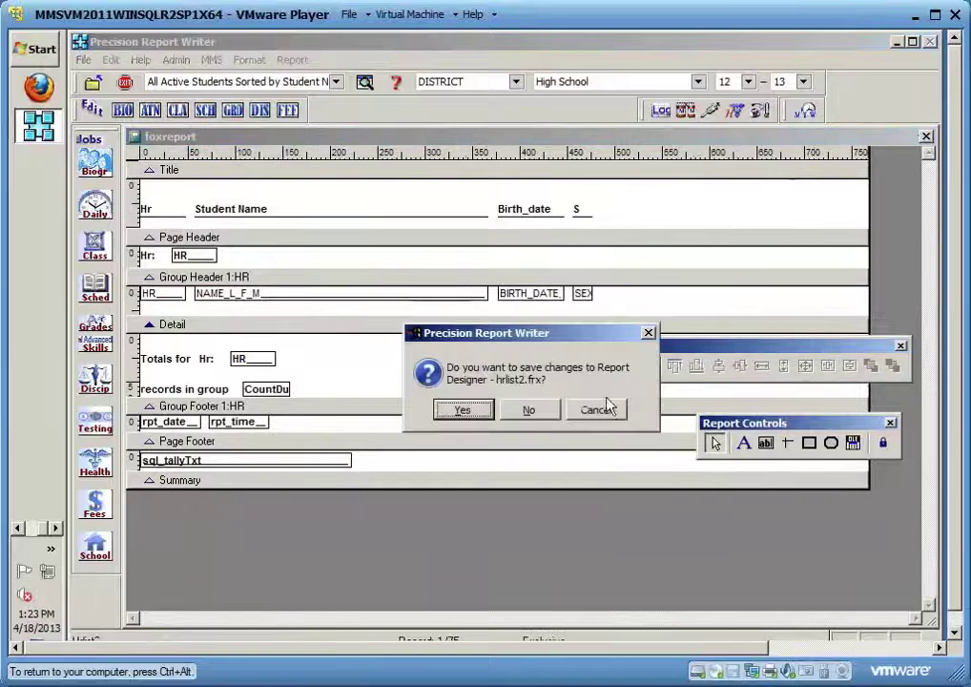
{"action": "left_click", "coordinate": [474, 414]}
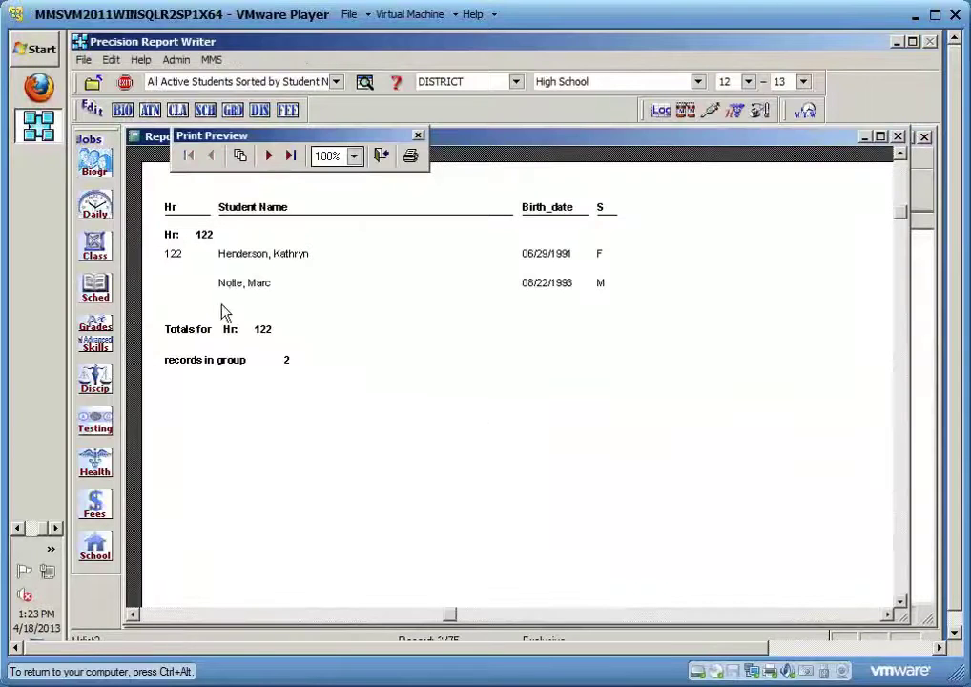
{"action": "left_click", "coordinate": [273, 160]}
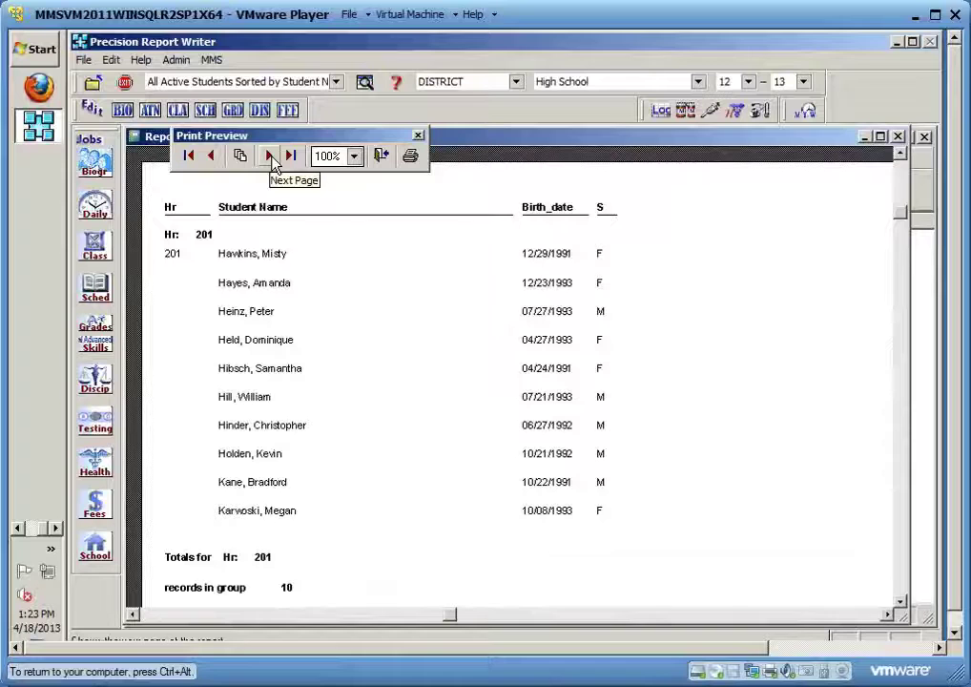
{"action": "left_click", "coordinate": [380, 156]}
{"action": "left_click", "coordinate": [445, 481]}
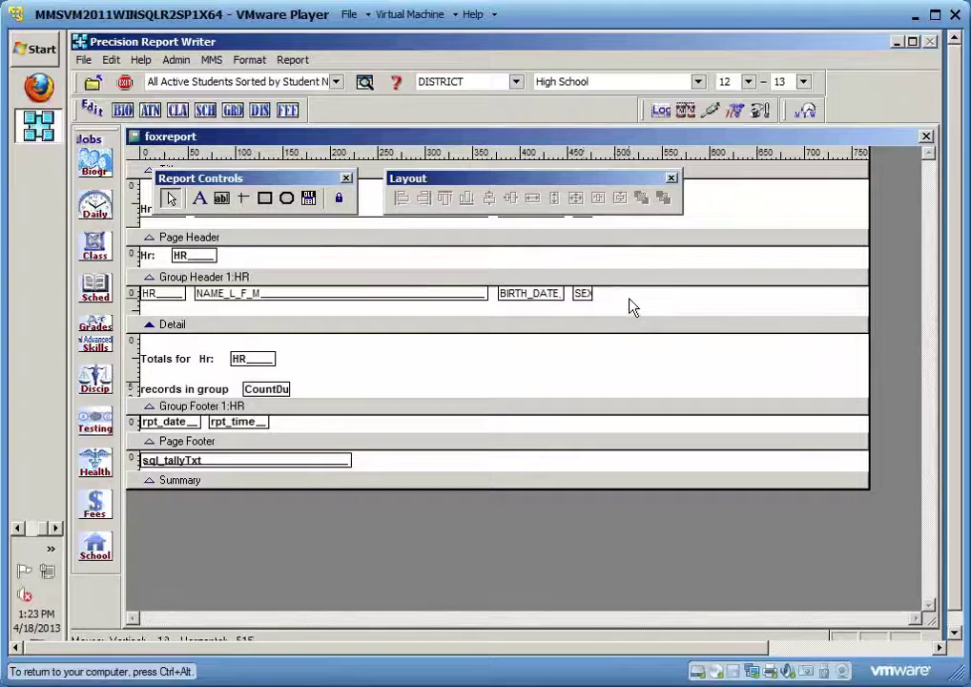
Set the NAME_L_F_M field to Arial Italic 10 and save the layout when closing the designer
{"action": "left_click", "coordinate": [455, 301]}
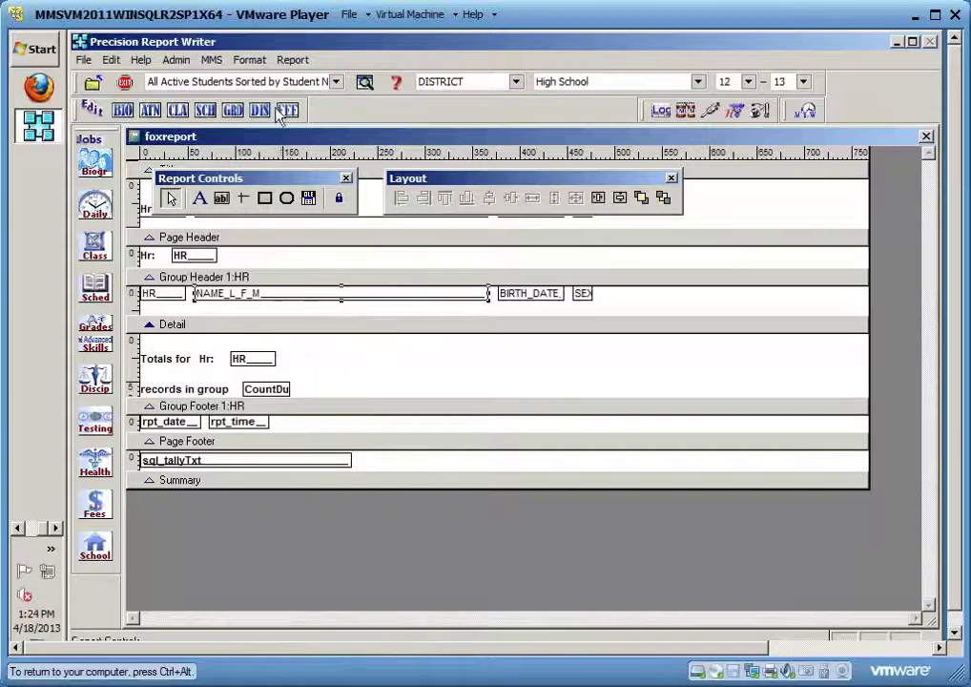
{"action": "left_click", "coordinate": [252, 61]}
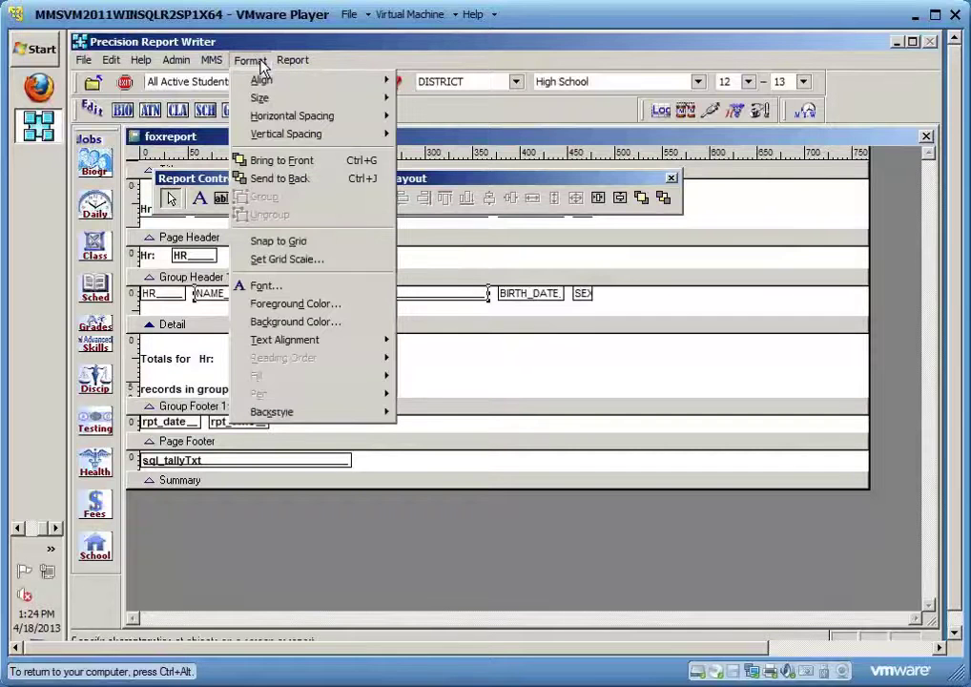
{"action": "left_click", "coordinate": [279, 285]}
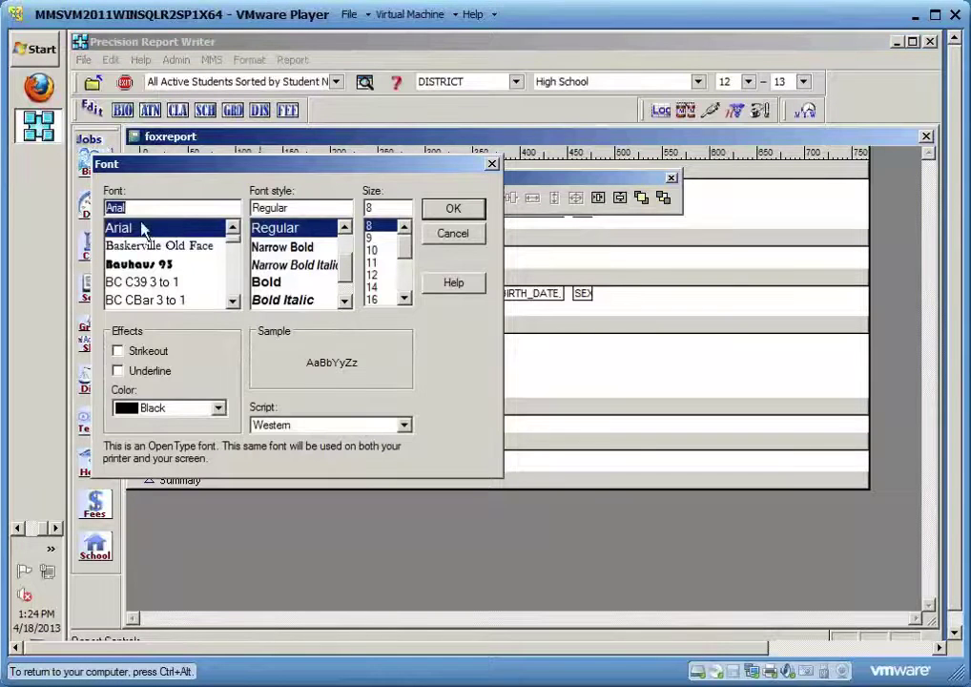
{"action": "left_click", "coordinate": [115, 227]}
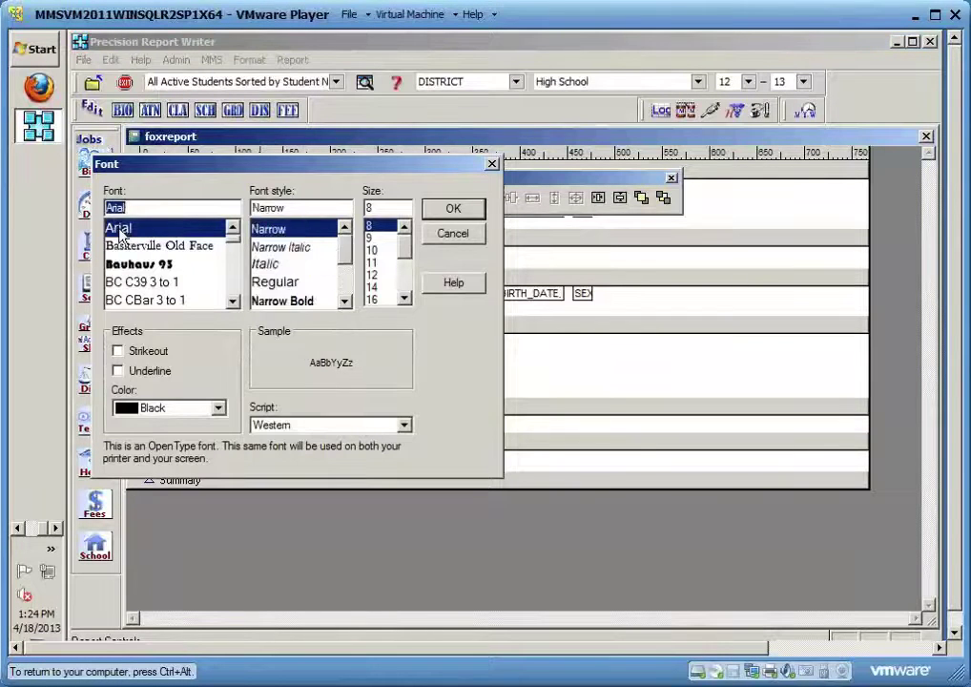
{"action": "left_click", "coordinate": [269, 264]}
{"action": "left_click", "coordinate": [373, 250]}
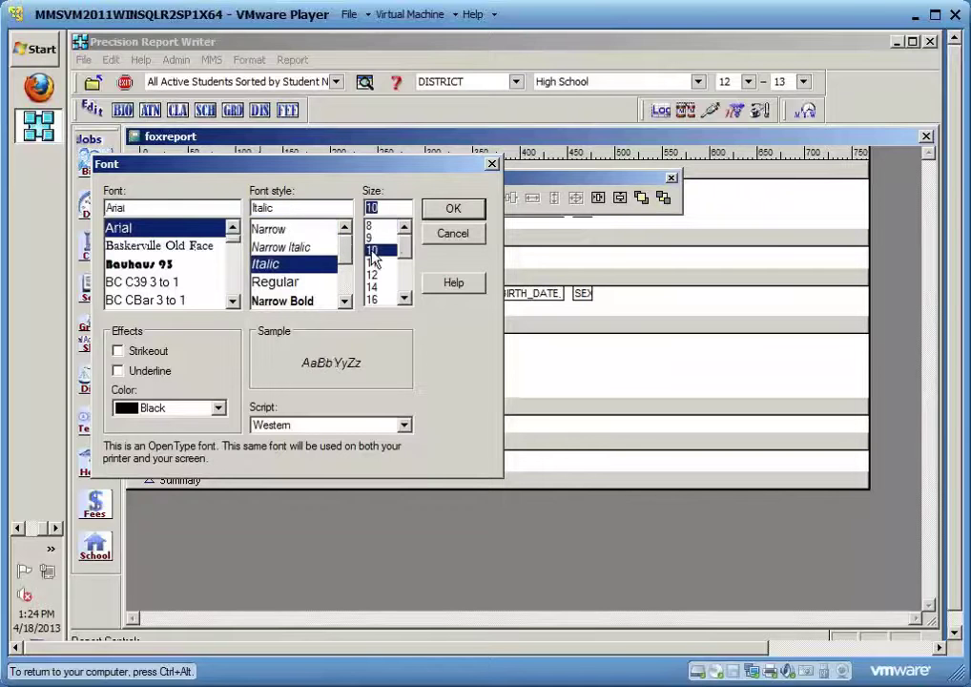
{"action": "left_click", "coordinate": [455, 212]}
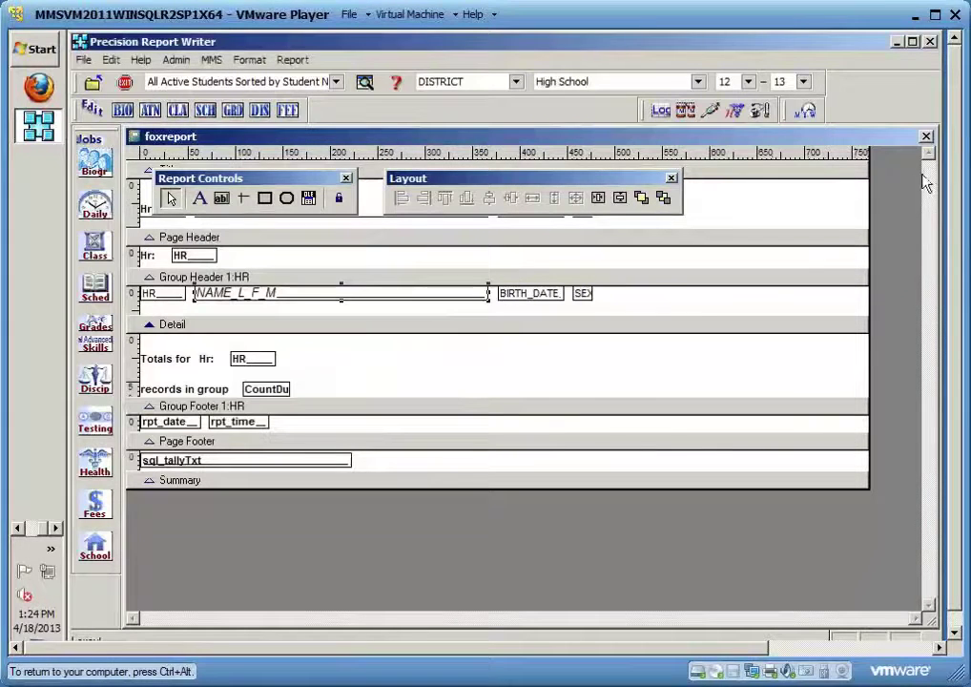
{"action": "left_click", "coordinate": [734, 112]}
{"action": "left_click", "coordinate": [474, 409]}
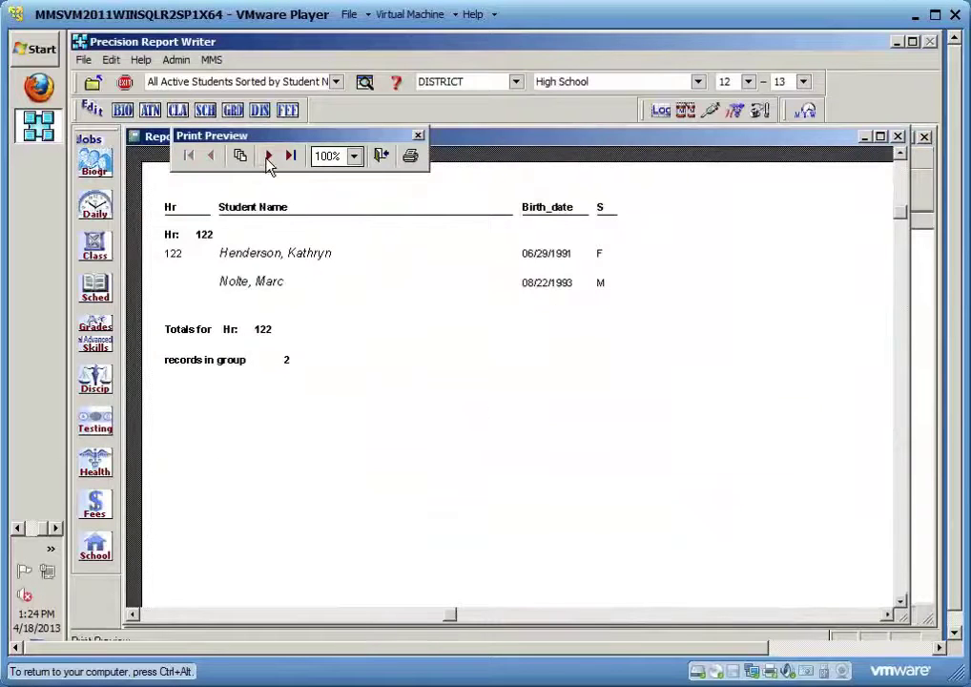
Page the preview to the Hr 201 and Hr 202 groups, then reopen the layout for editing
{"action": "left_click", "coordinate": [269, 159]}
{"action": "left_click", "coordinate": [269, 158]}
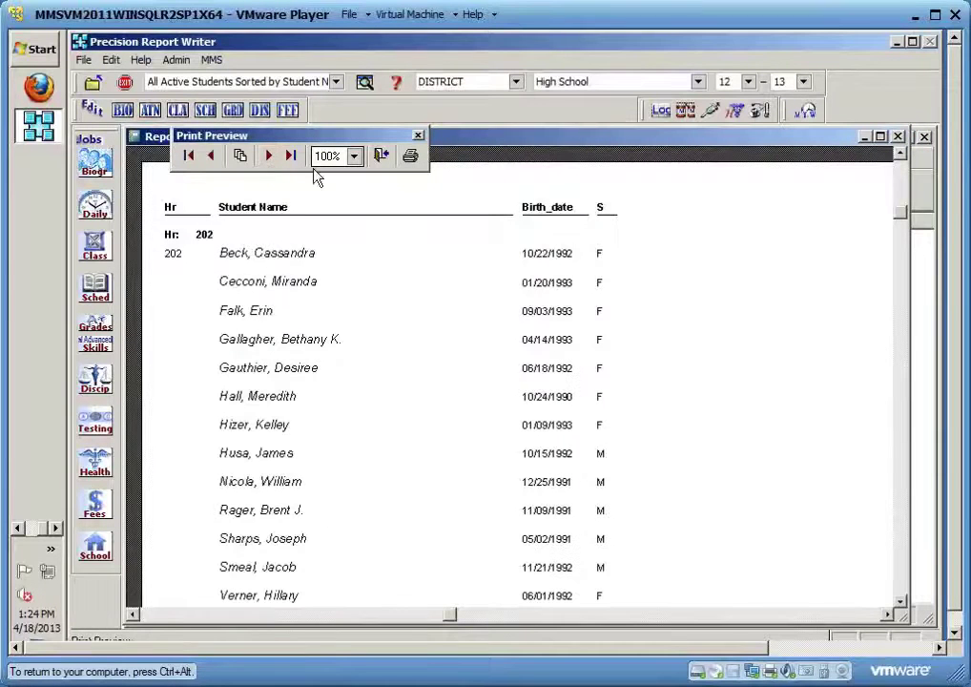
{"action": "left_click", "coordinate": [381, 156]}
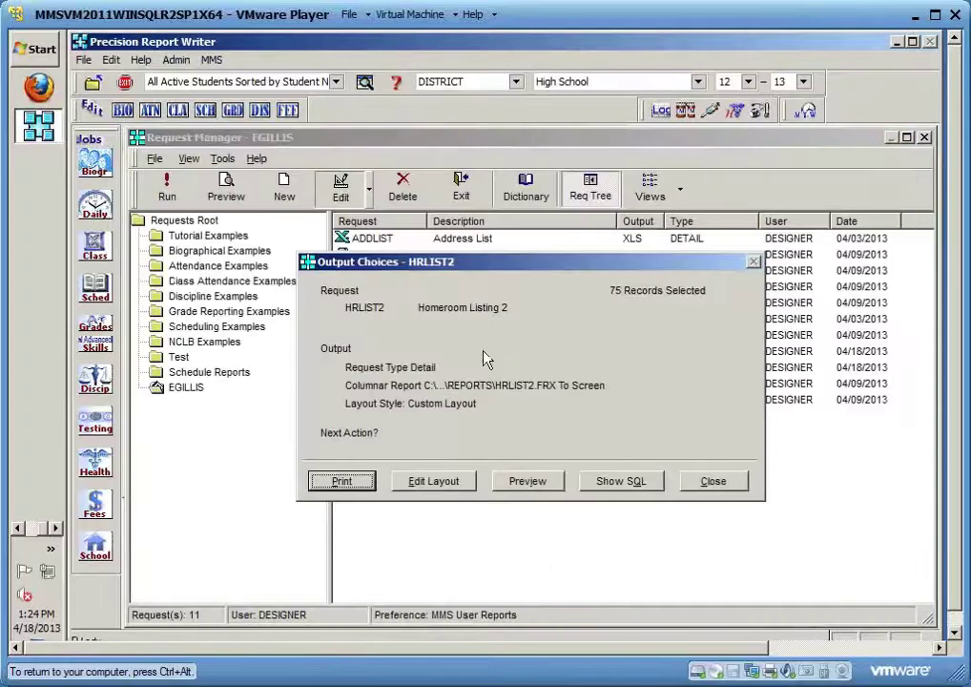
{"action": "left_click", "coordinate": [453, 478]}
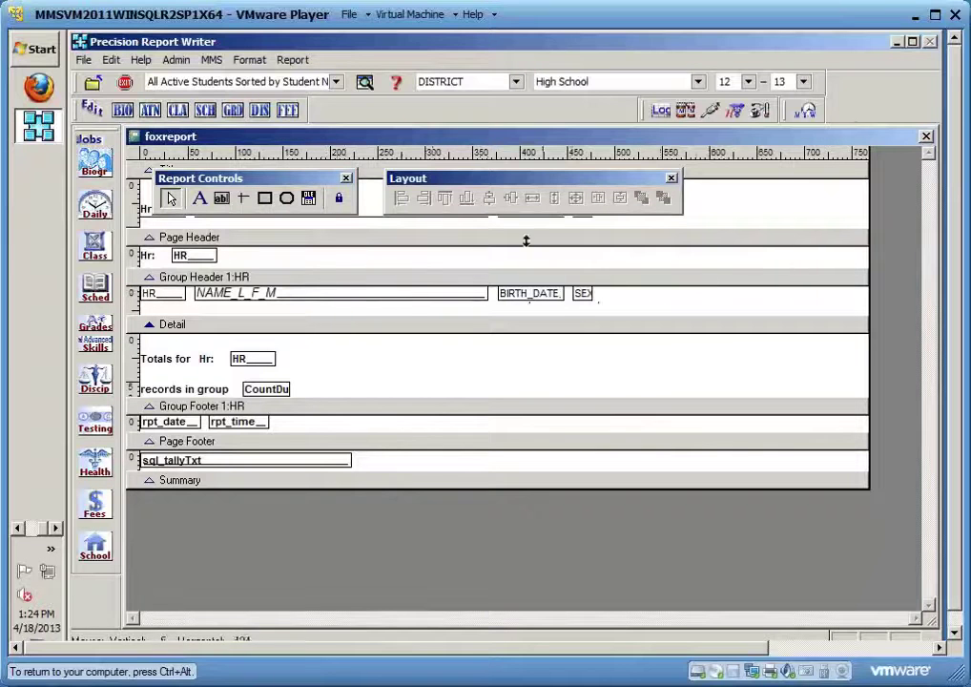
Move the Layout and Report Controls toolbars over the Detail band and select the Hr heading
{"action": "left_click_drag", "start_coordinate": [490, 179], "coordinate": [675, 414]}
{"action": "left_click_drag", "start_coordinate": [289, 184], "coordinate": [785, 340]}
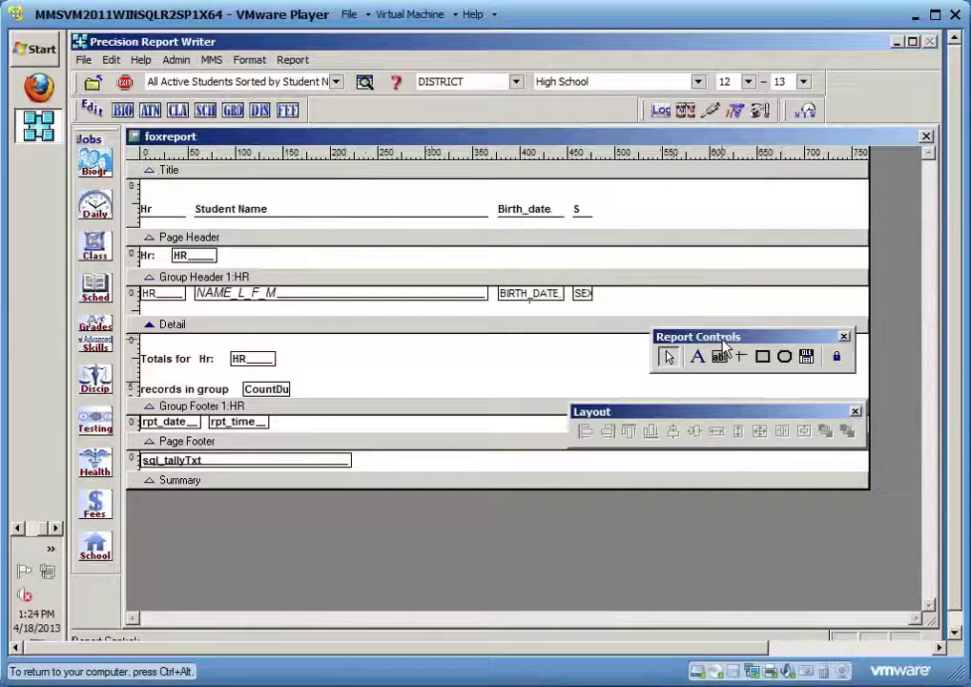
{"action": "left_click", "coordinate": [149, 210]}
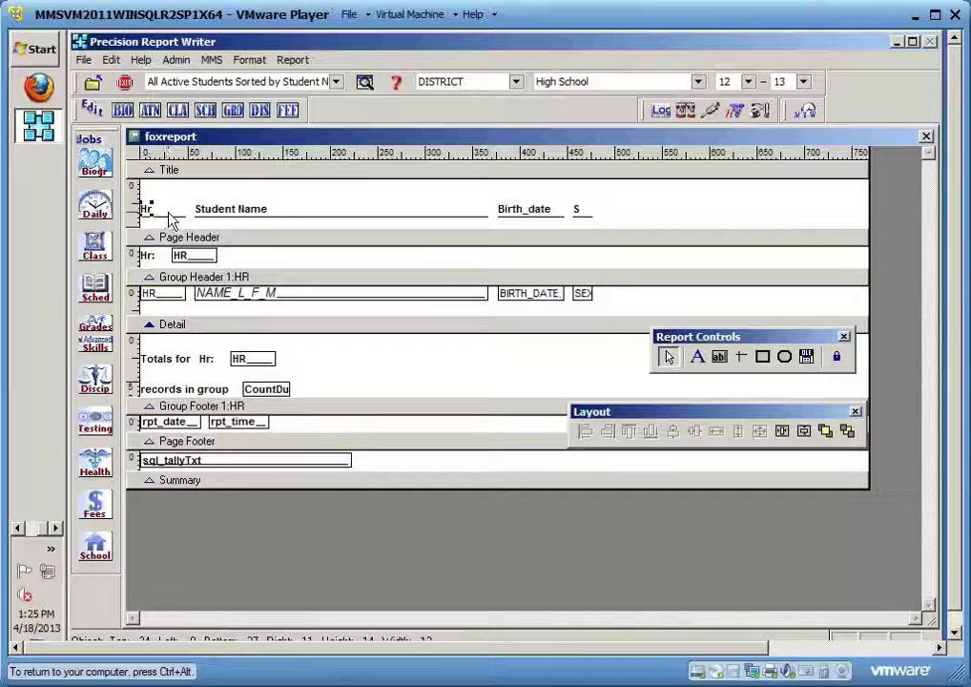
Replace the Hr heading with a new 'HR' label at the title band's left edge
{"action": "key", "text": "Delete"}
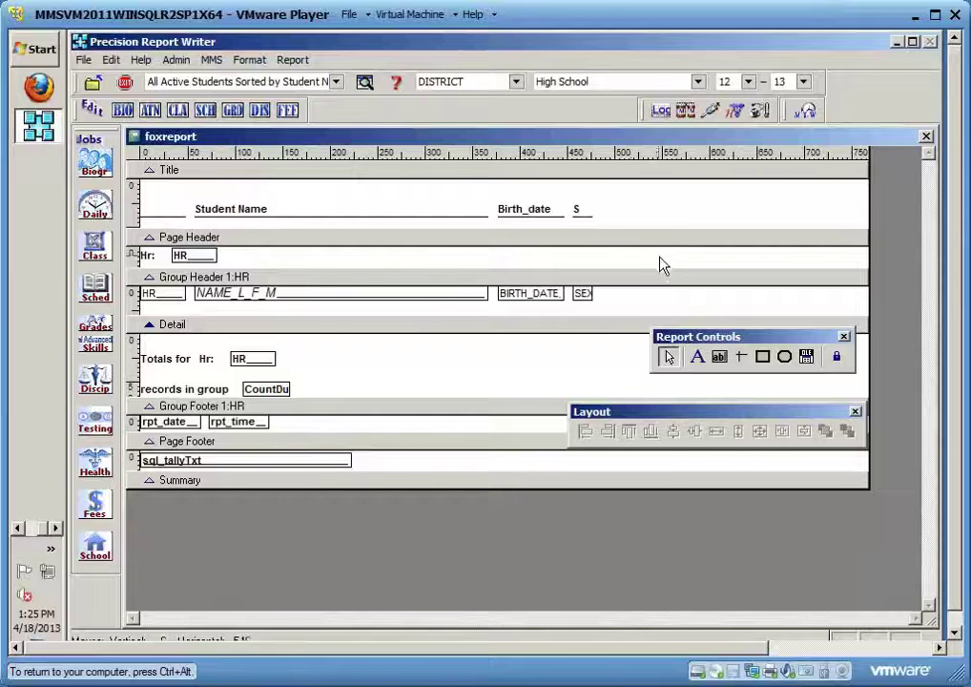
{"action": "left_click_drag", "start_coordinate": [690, 341], "coordinate": [700, 196]}
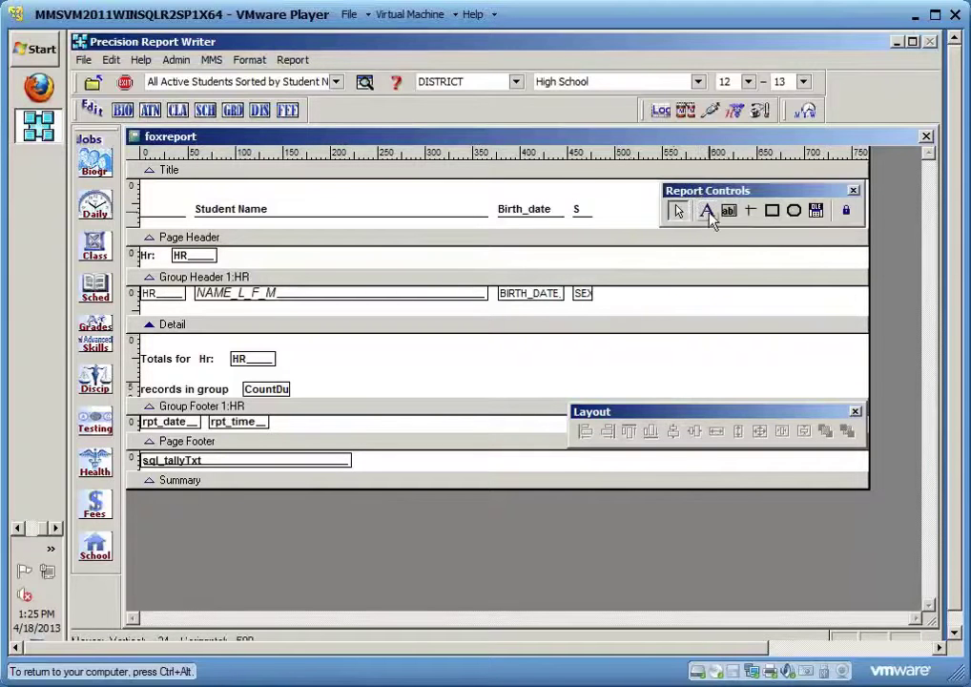
{"action": "left_click", "coordinate": [708, 211]}
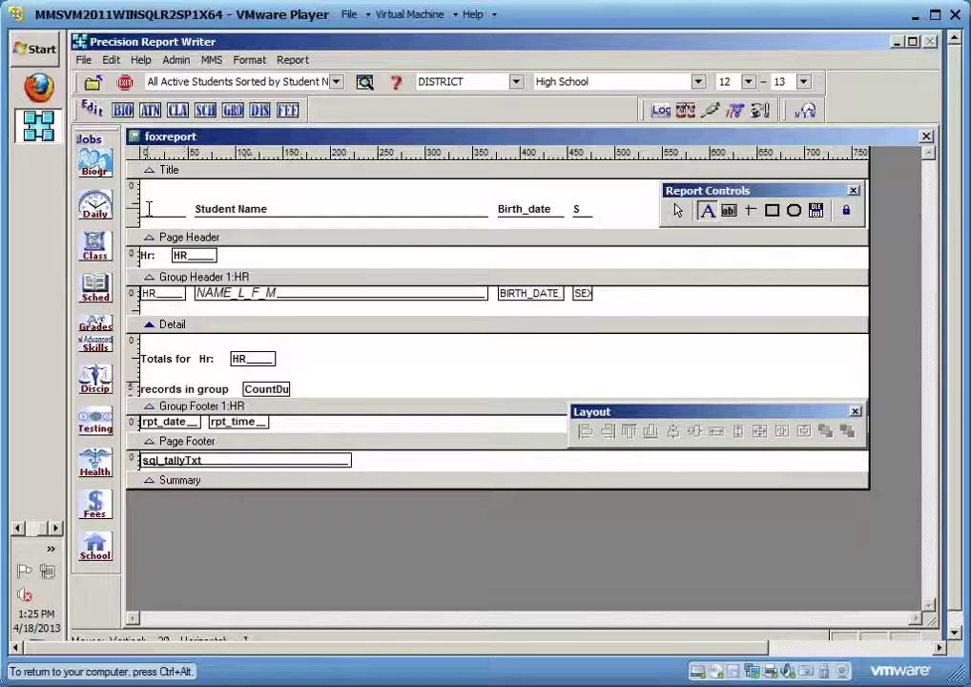
{"action": "left_click", "coordinate": [149, 208]}
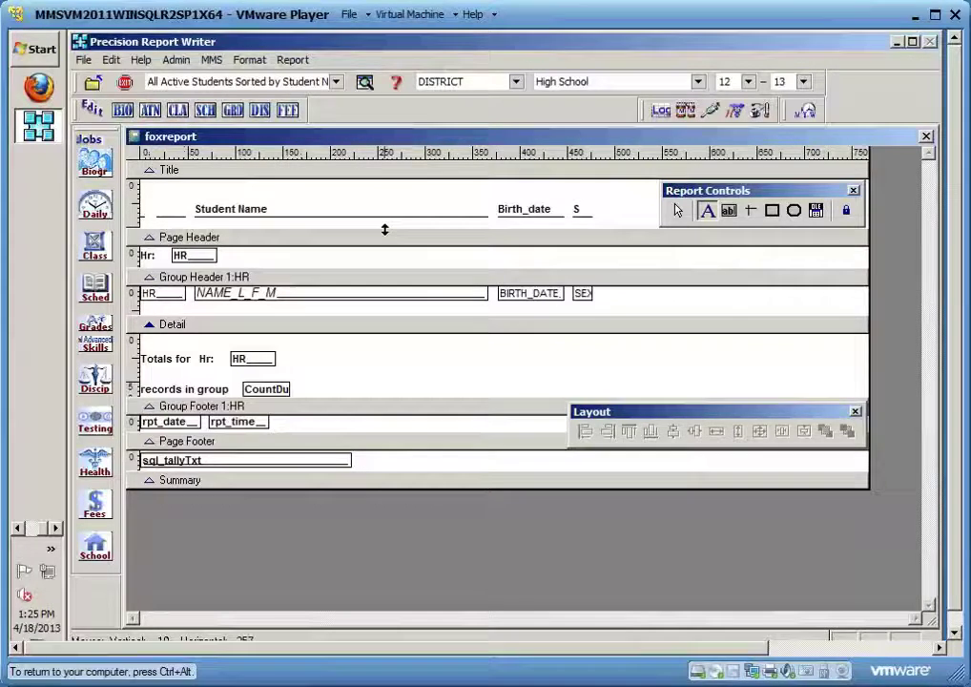
{"action": "type", "text": "HR"}
{"action": "left_click", "coordinate": [463, 203]}
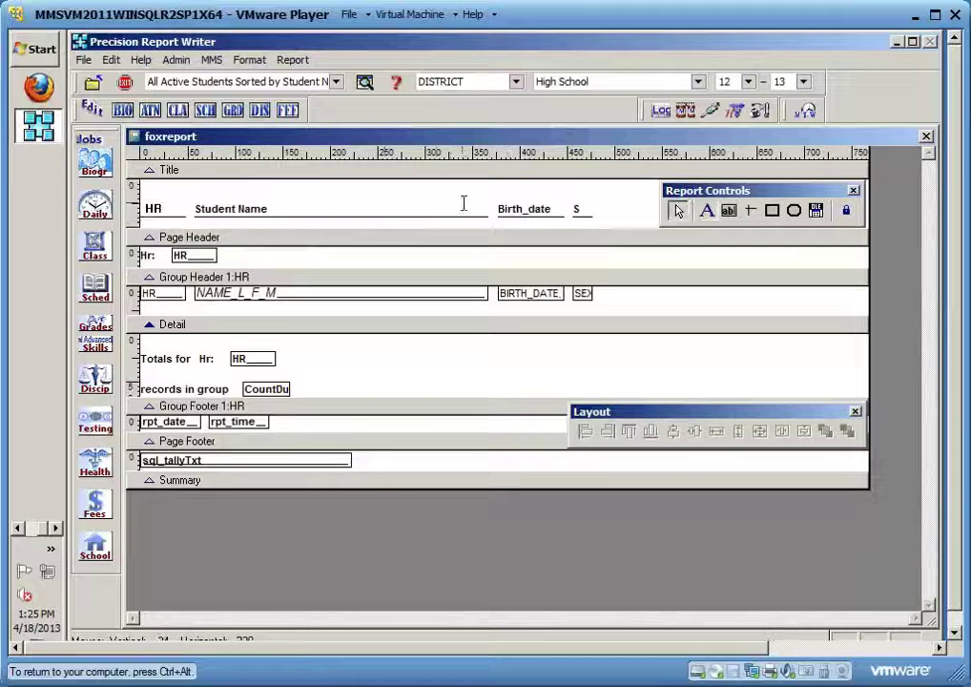
{"action": "left_click", "coordinate": [154, 208]}
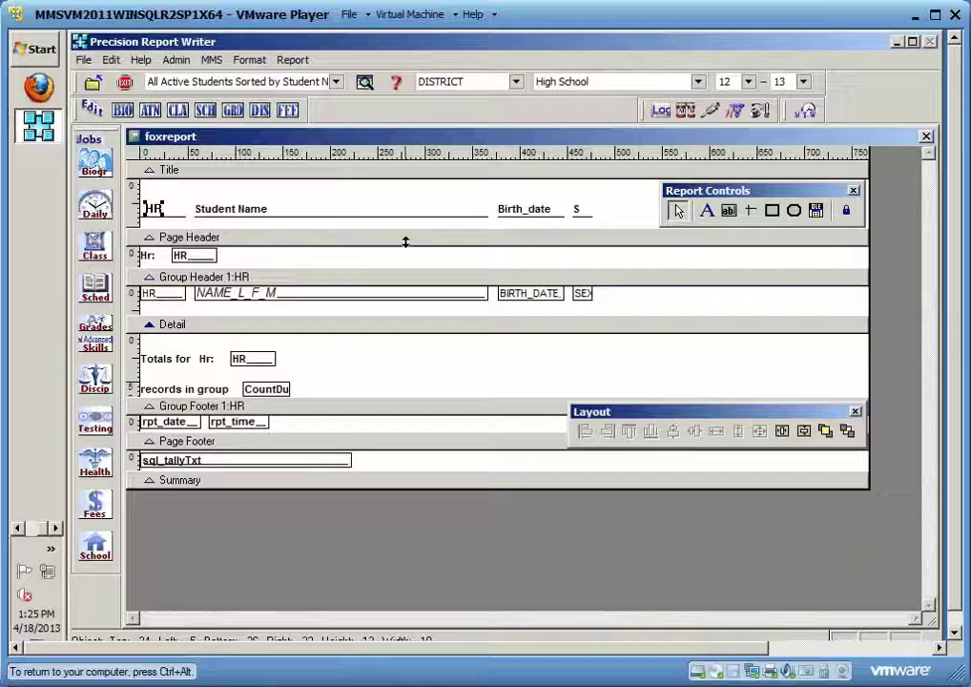
Replace the Birth_date heading with a 'DOB' label and select all the title headings together
{"action": "left_click", "coordinate": [516, 212]}
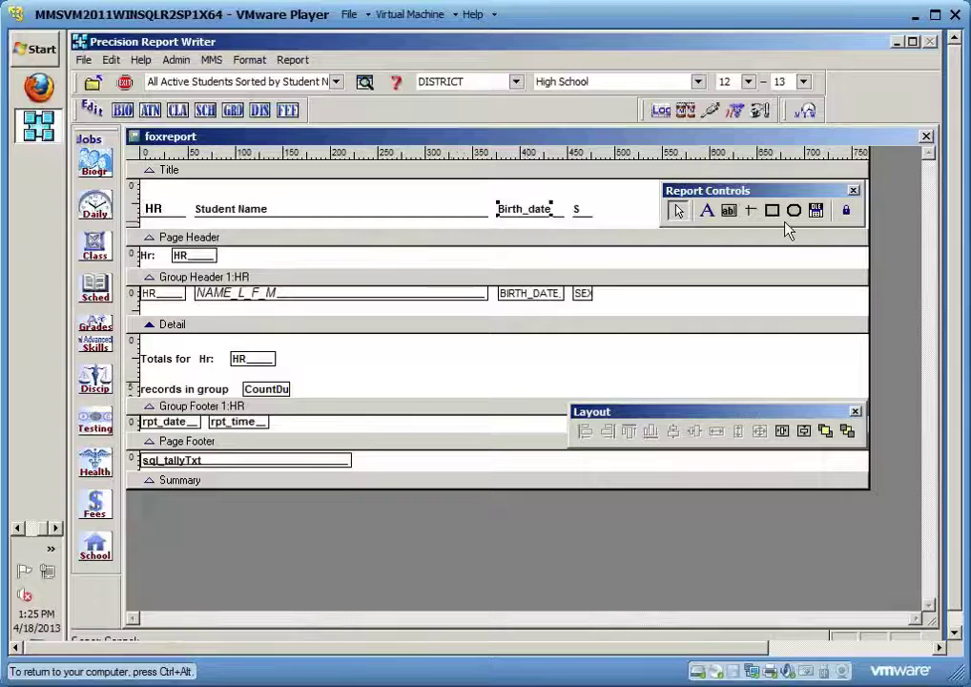
{"action": "key", "text": "Delete"}
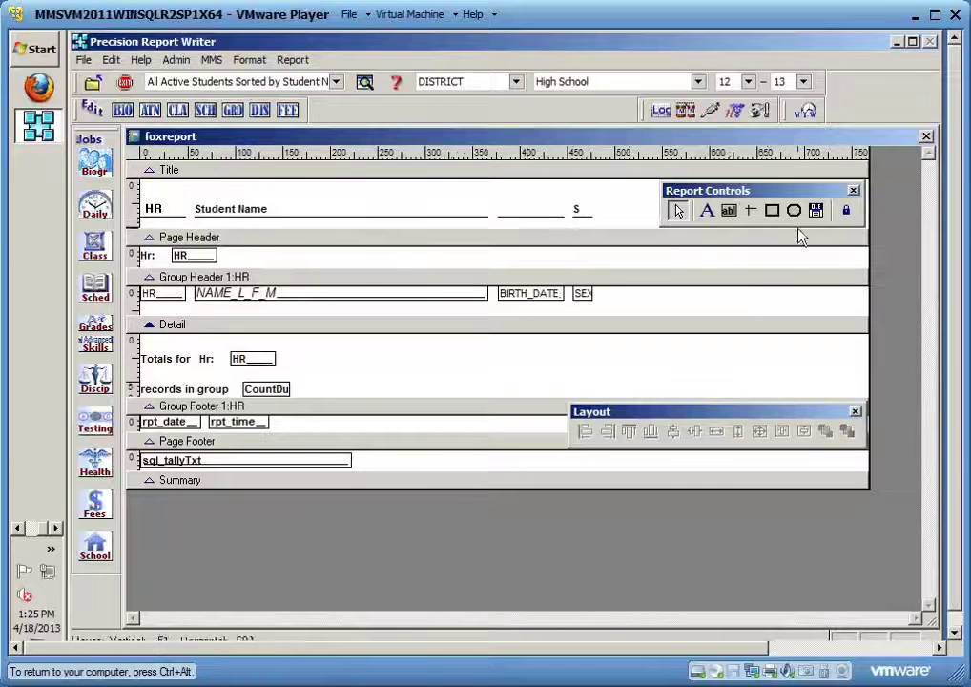
{"action": "left_click", "coordinate": [706, 211]}
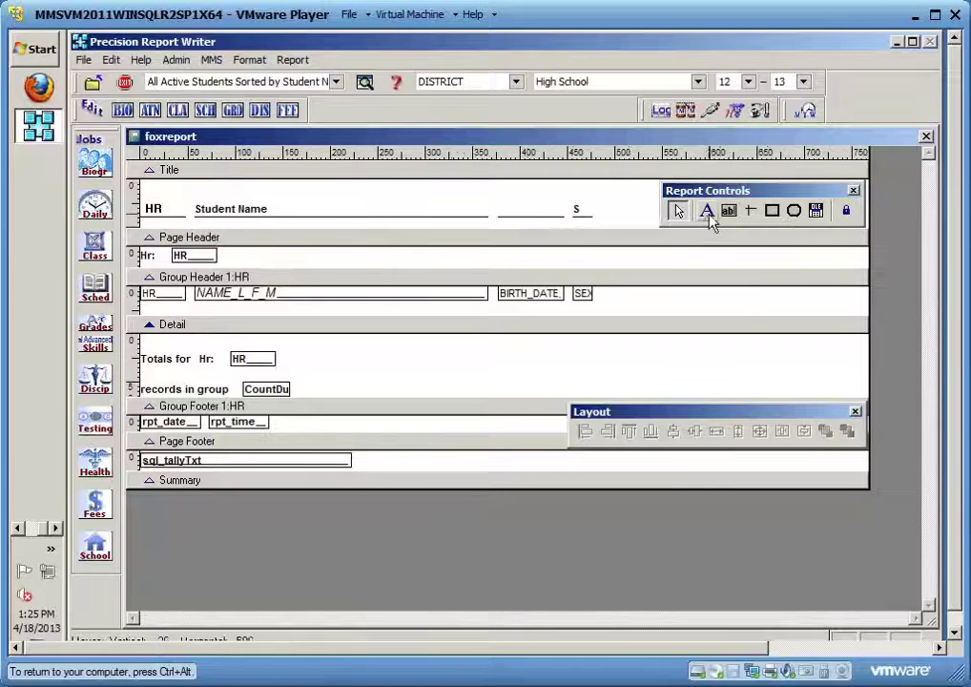
{"action": "left_click", "coordinate": [513, 210]}
{"action": "type", "text": "DOB"}
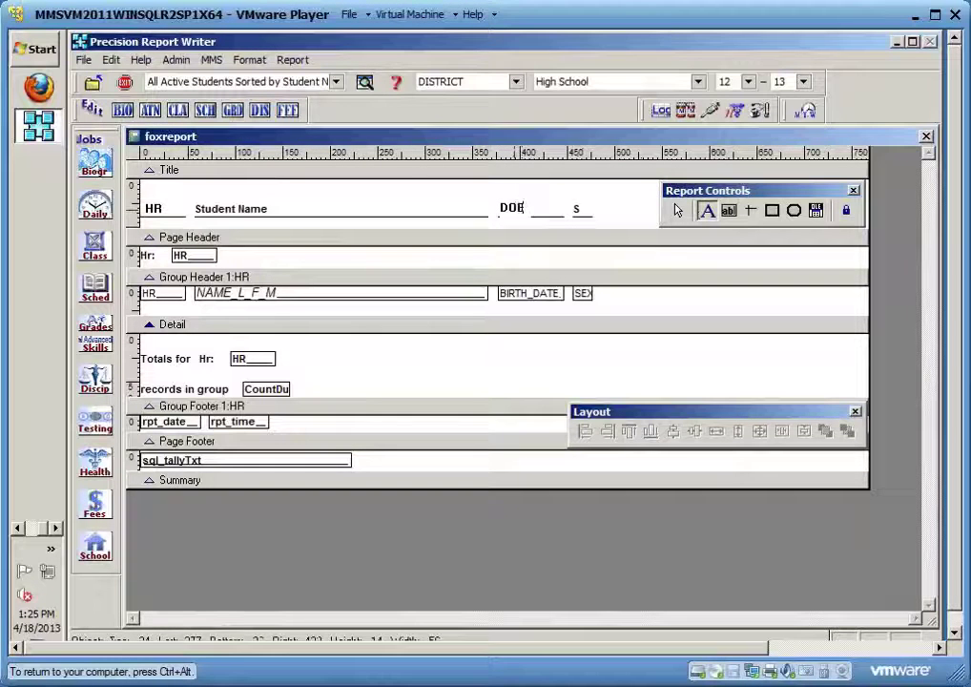
{"action": "left_click", "coordinate": [612, 204]}
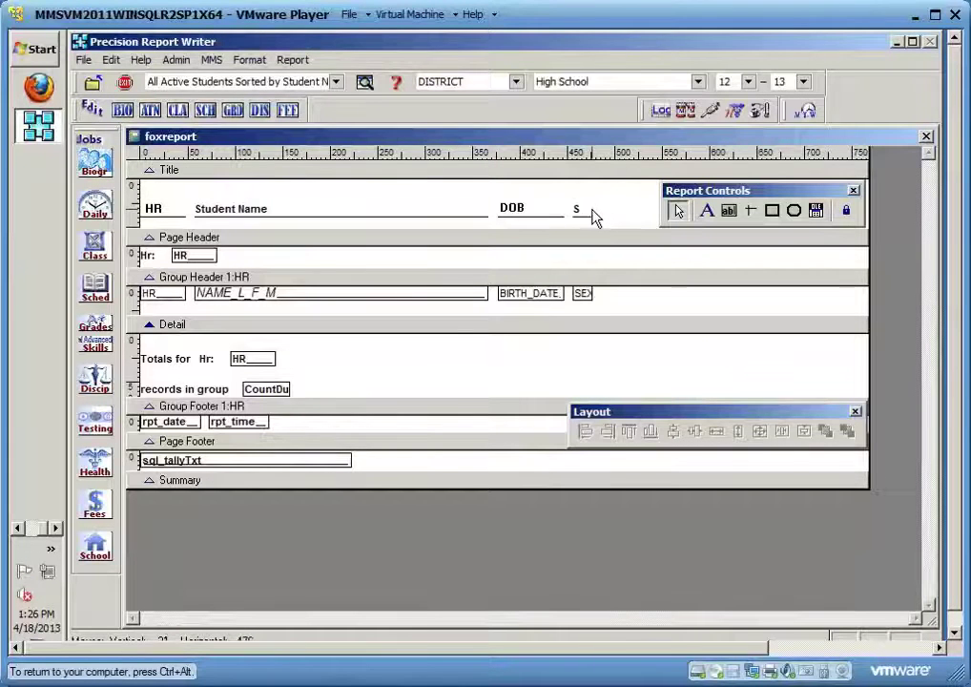
{"action": "left_click_drag", "start_coordinate": [591, 216], "coordinate": [150, 212]}
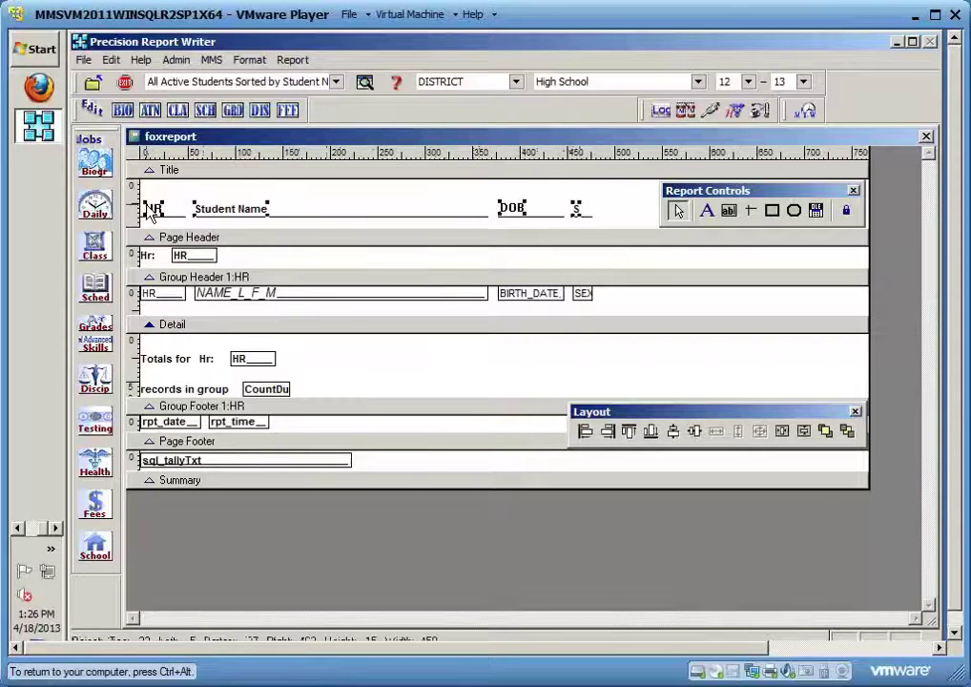
Format the HR, Student Name, DOB and S headings as Arial Bold 10 and close the designer
{"action": "left_click", "coordinate": [250, 60]}
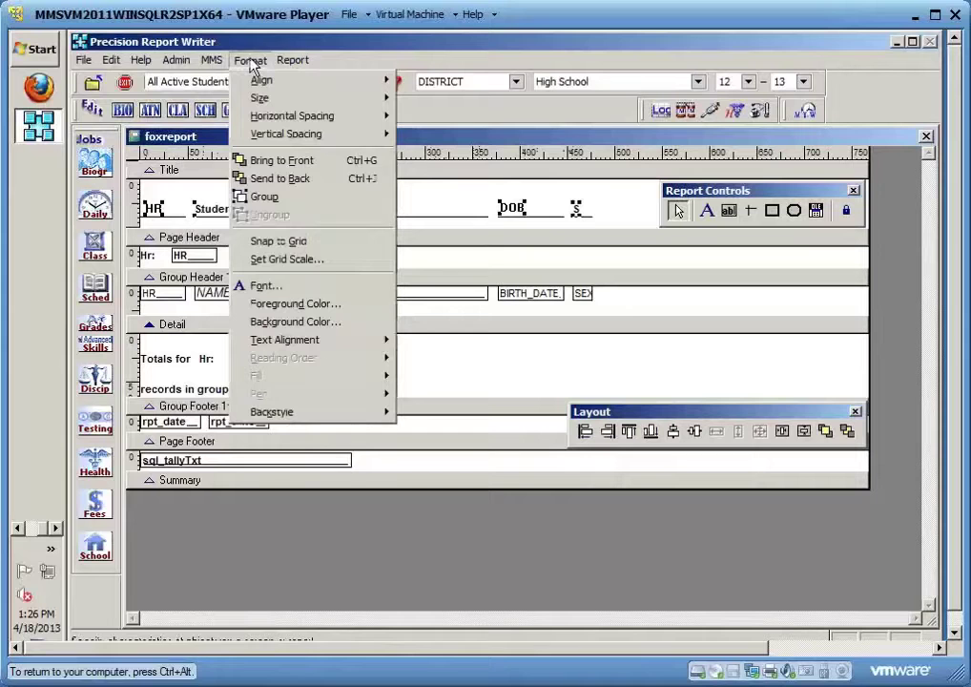
{"action": "left_click", "coordinate": [296, 287]}
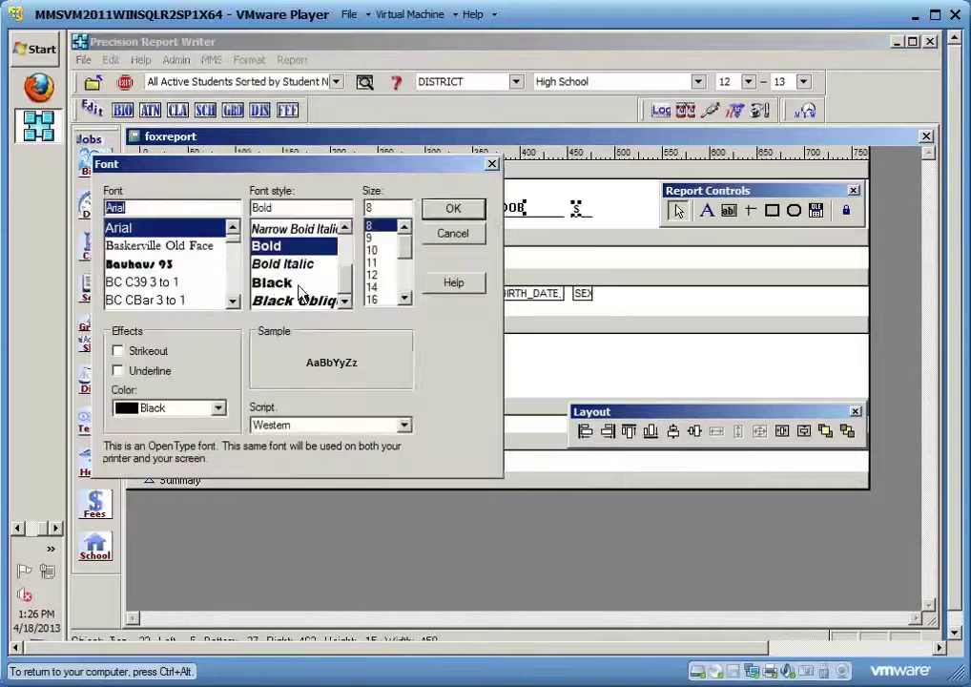
{"action": "left_click", "coordinate": [142, 228]}
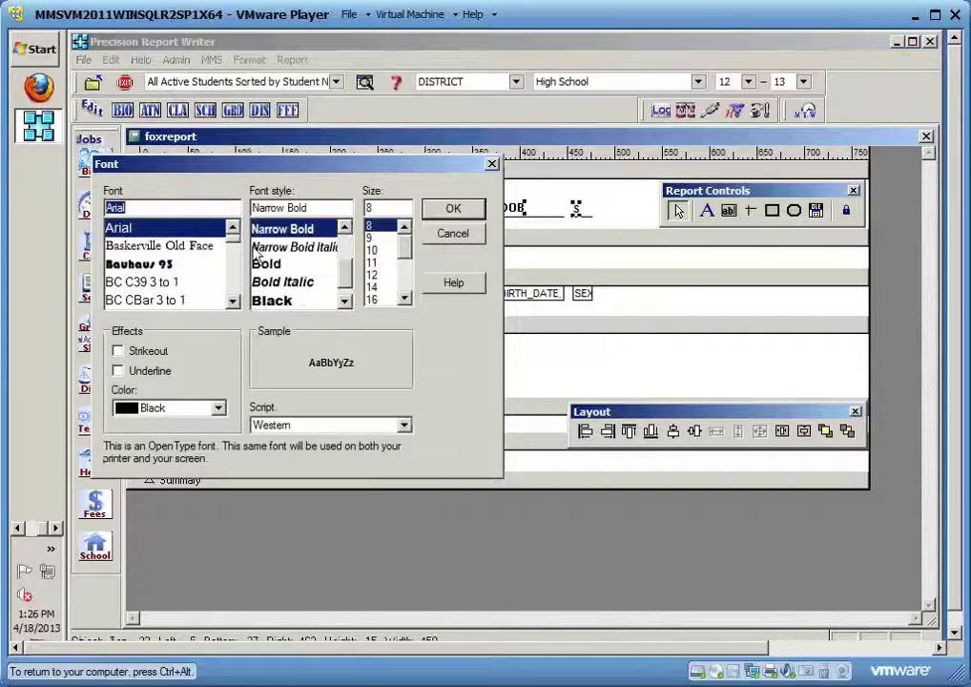
{"action": "left_click", "coordinate": [267, 264]}
{"action": "left_click", "coordinate": [372, 249]}
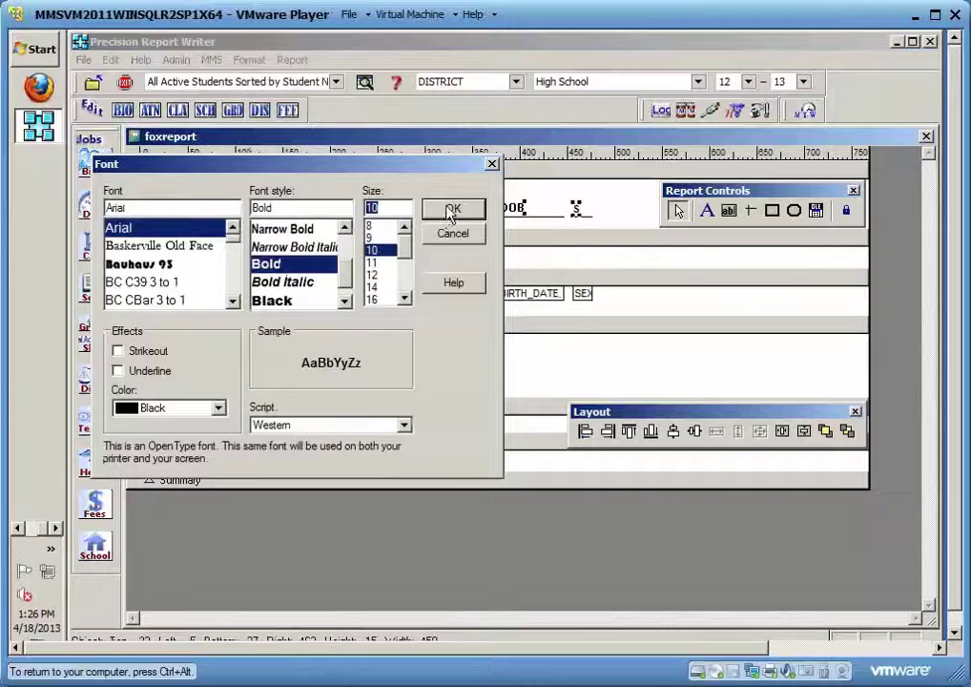
{"action": "left_click", "coordinate": [451, 210]}
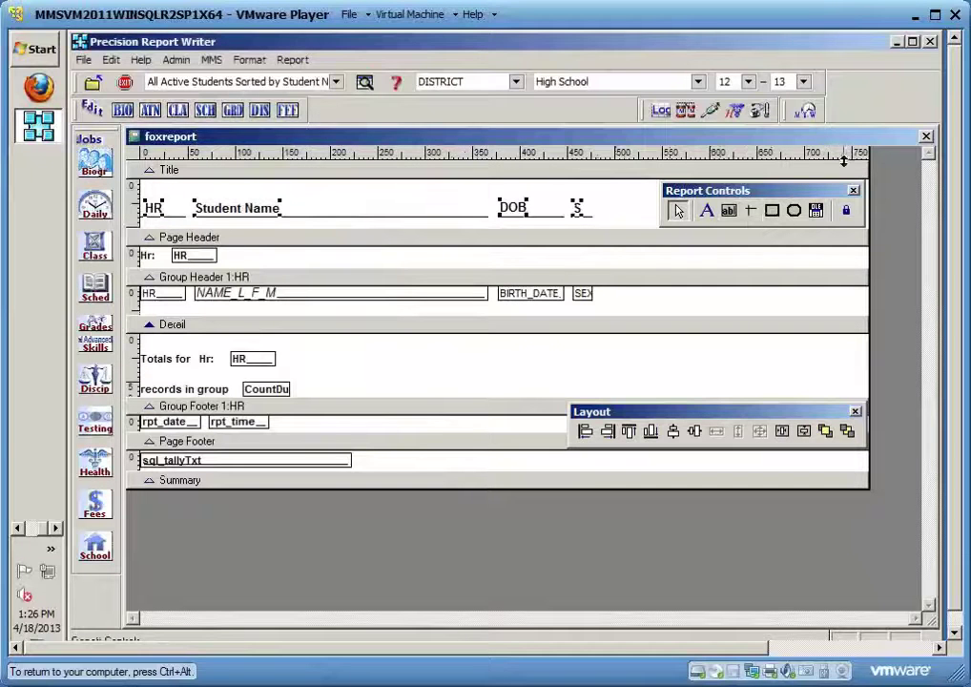
{"action": "left_click", "coordinate": [926, 136]}
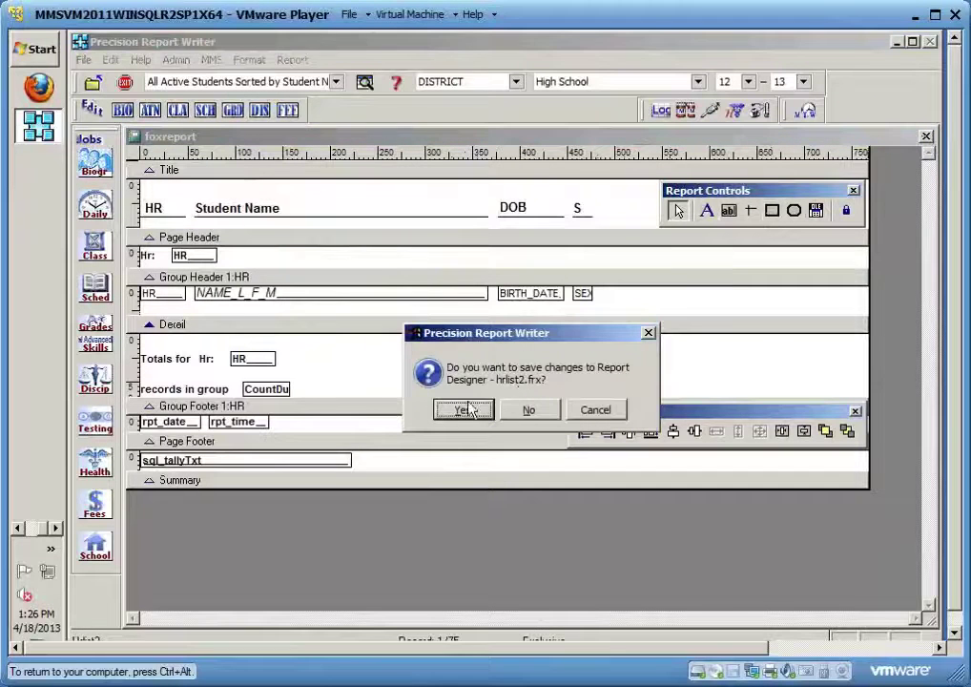
Save the changes to hrlist2.frx and page through four homeroom pages of the preview
{"action": "left_click", "coordinate": [466, 410]}
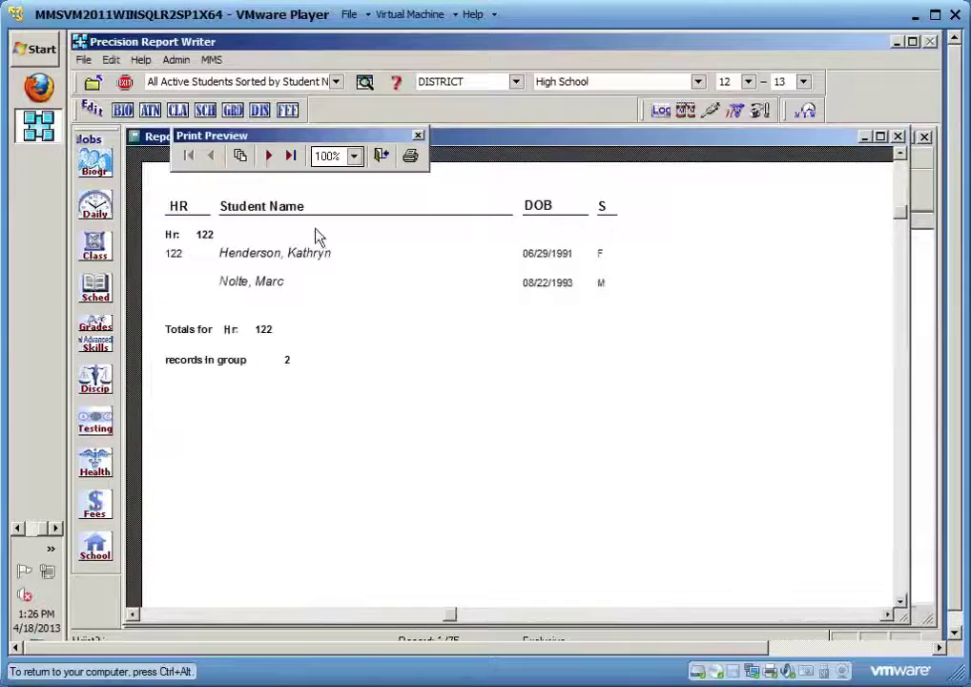
{"action": "left_click", "coordinate": [271, 163]}
{"action": "left_click", "coordinate": [271, 163]}
{"action": "left_click", "coordinate": [271, 162]}
{"action": "left_click", "coordinate": [271, 162]}
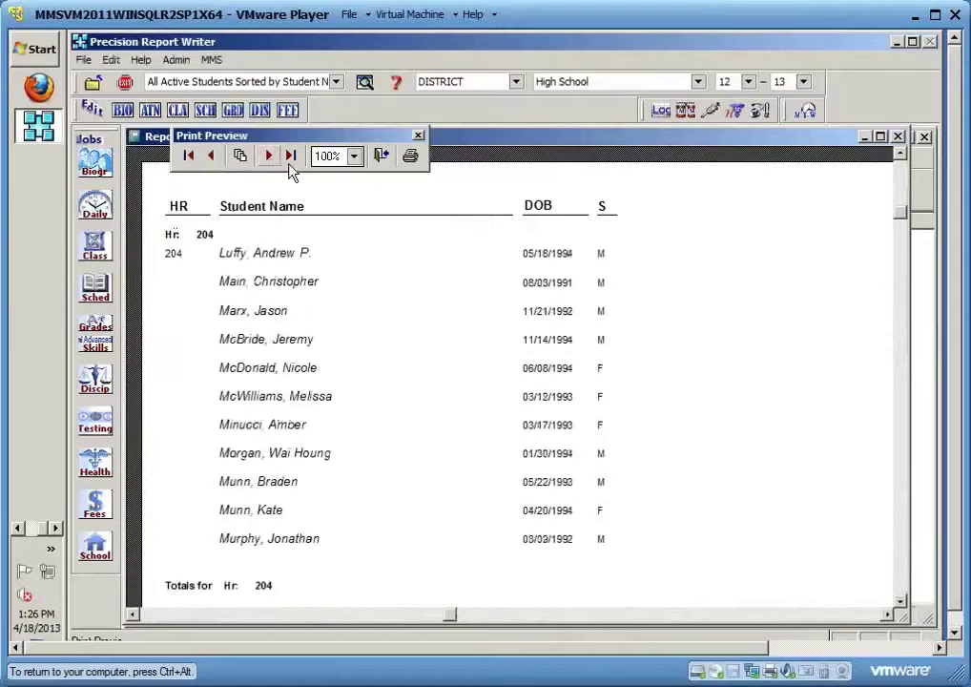
{"action": "left_click", "coordinate": [382, 157]}
Reopen the layout for editing and move the toolbars off the DOB and S headings
{"action": "left_click", "coordinate": [435, 483]}
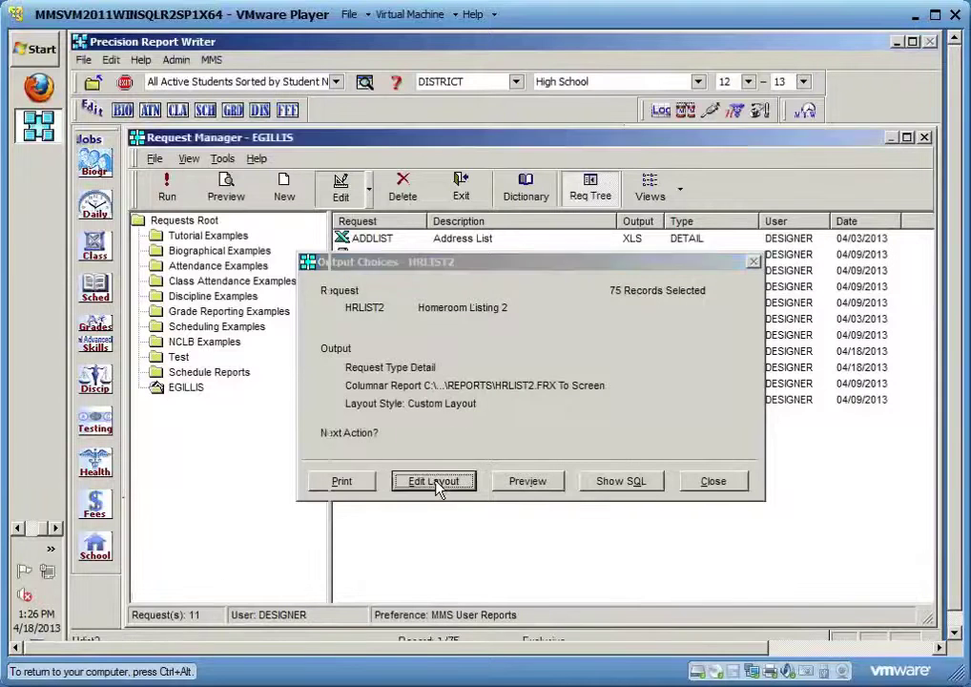
{"action": "left_click_drag", "start_coordinate": [560, 184], "coordinate": [740, 369]}
{"action": "left_click_drag", "start_coordinate": [291, 181], "coordinate": [763, 298]}
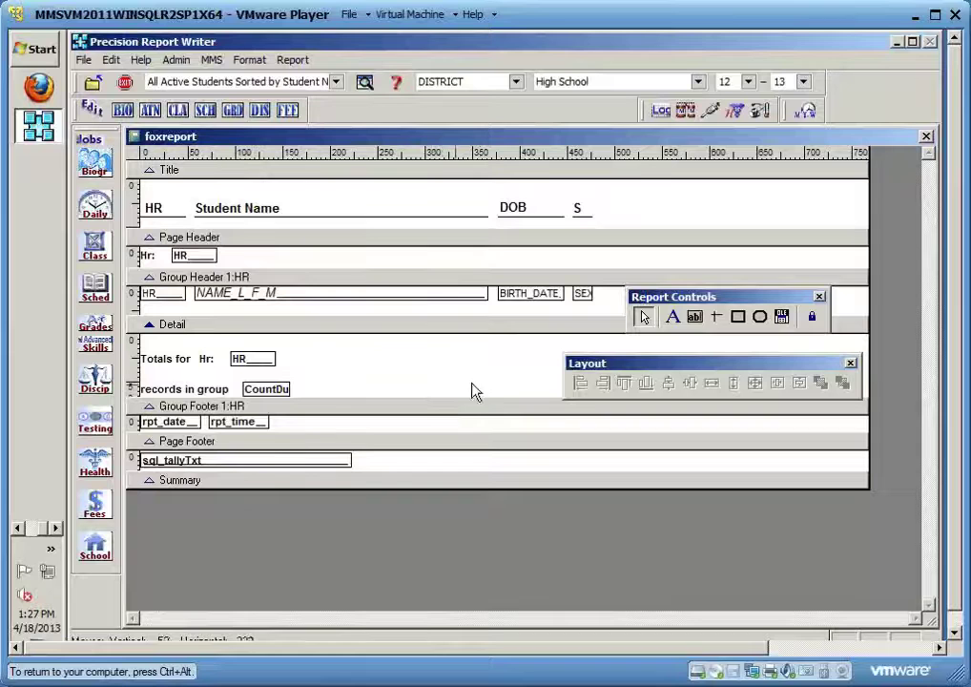
Draw a rounded rectangle around the CountDu count beside 'records in group'
{"action": "left_click_drag", "start_coordinate": [718, 299], "coordinate": [717, 193]}
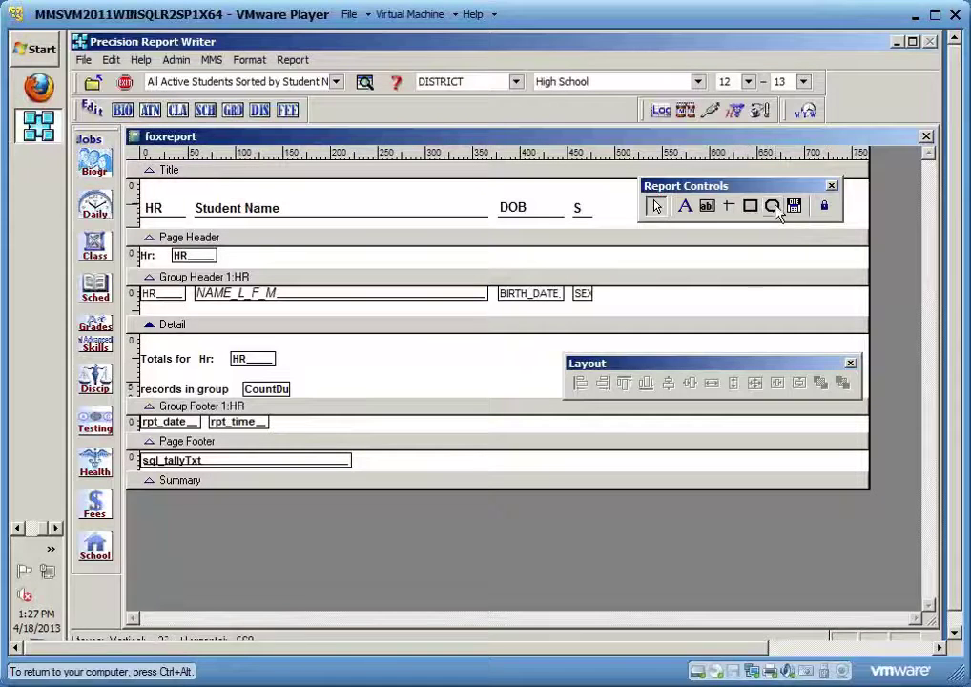
{"action": "left_click", "coordinate": [776, 212]}
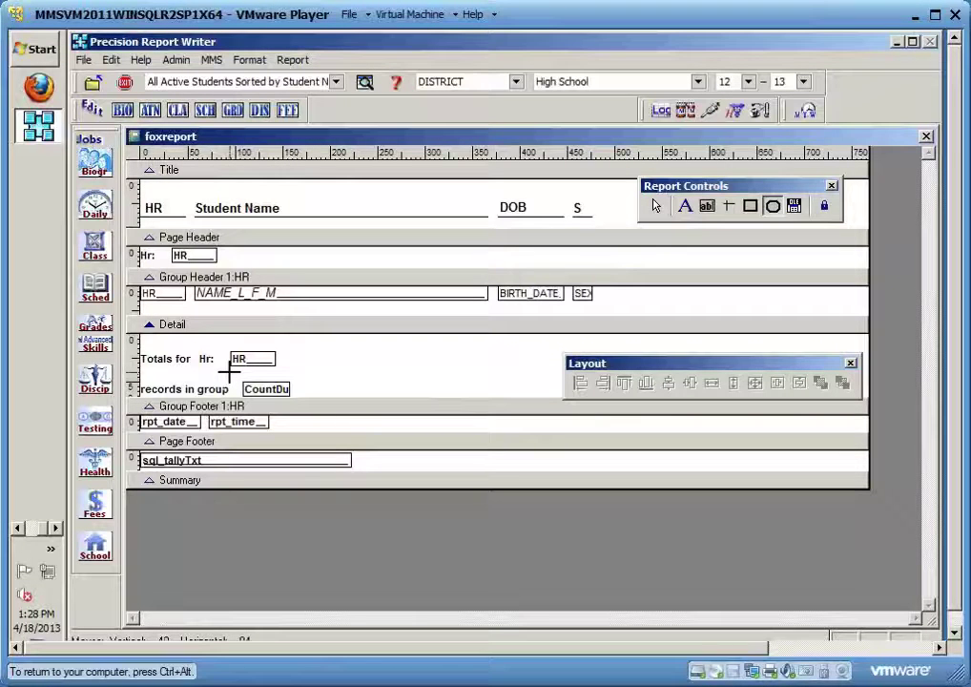
{"action": "left_click_drag", "start_coordinate": [229, 372], "coordinate": [301, 405]}
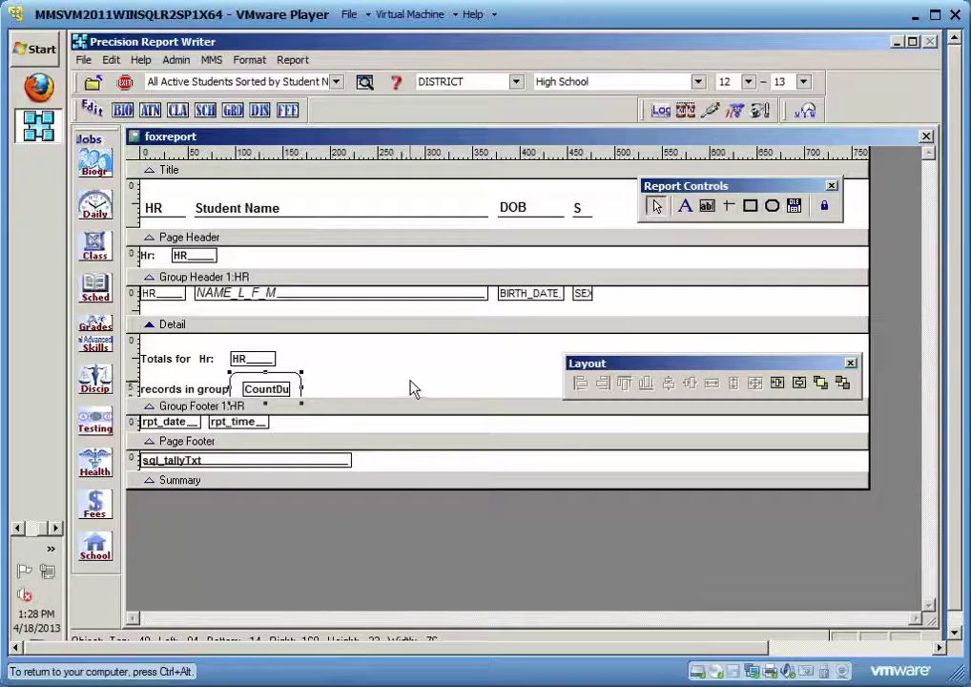
Save the rounded-box layout, preview through to homeroom 204, and reopen the layout for editing
{"action": "left_click", "coordinate": [926, 138]}
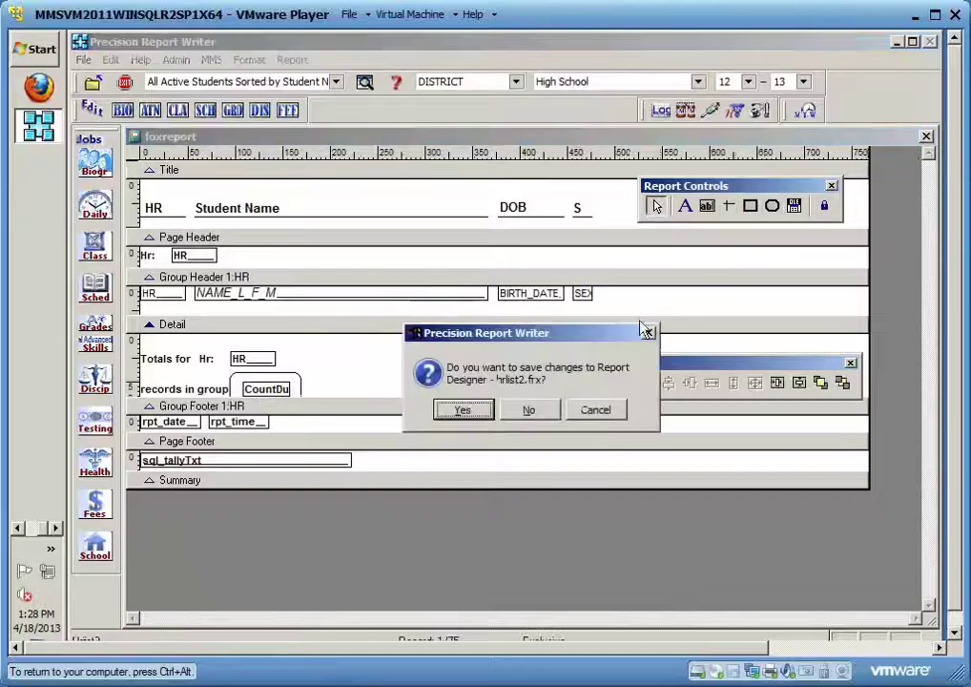
{"action": "left_click", "coordinate": [462, 409]}
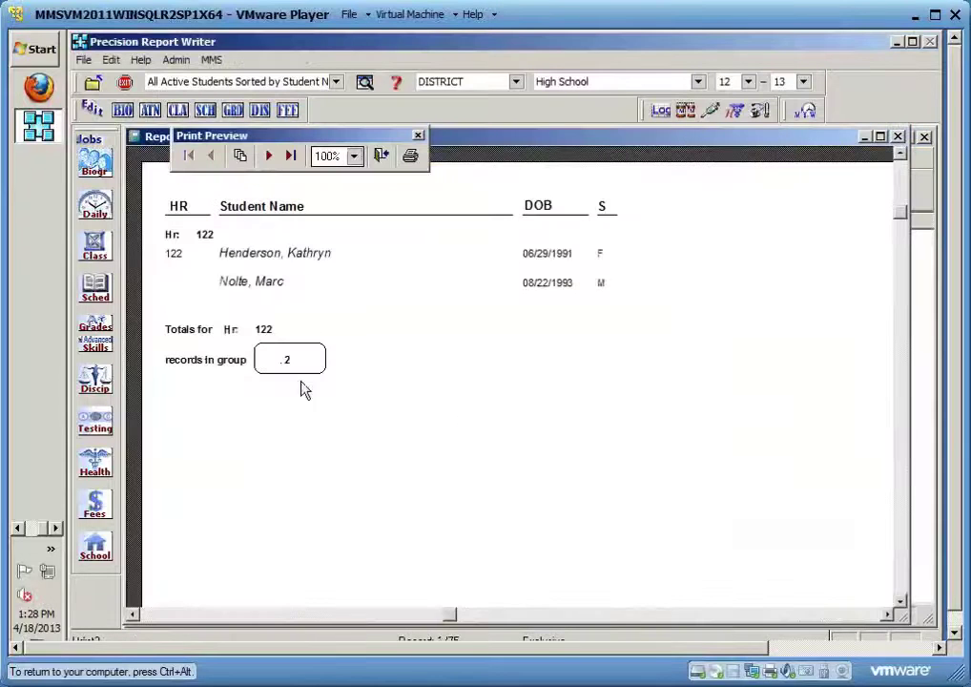
{"action": "left_click", "coordinate": [269, 157]}
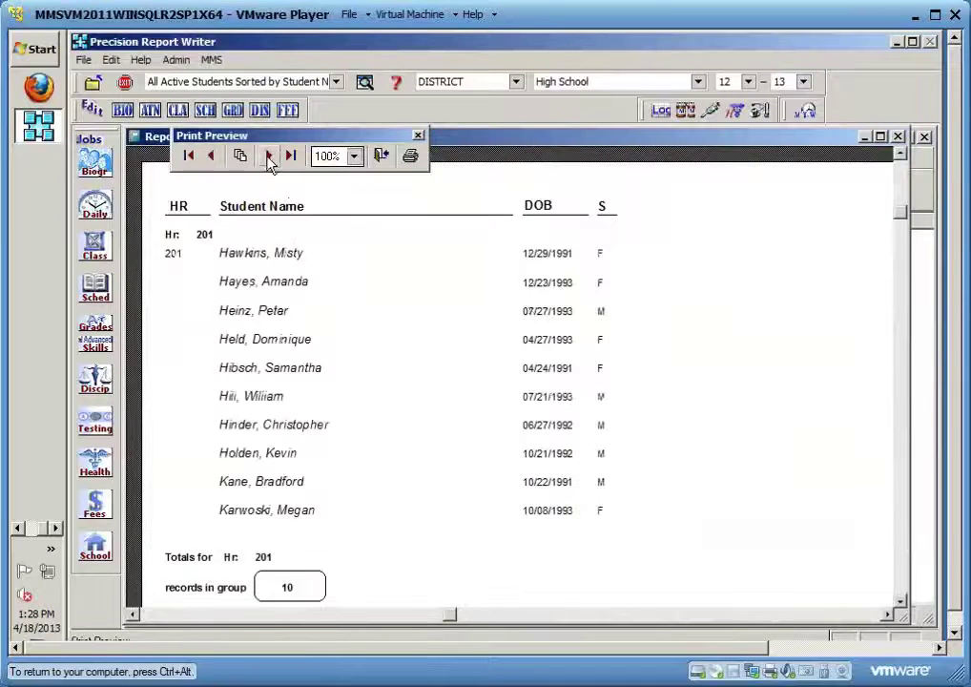
{"action": "left_click", "coordinate": [269, 156]}
{"action": "scroll", "coordinate": [361, 371], "scroll_direction": "down", "scroll_amount": 5}
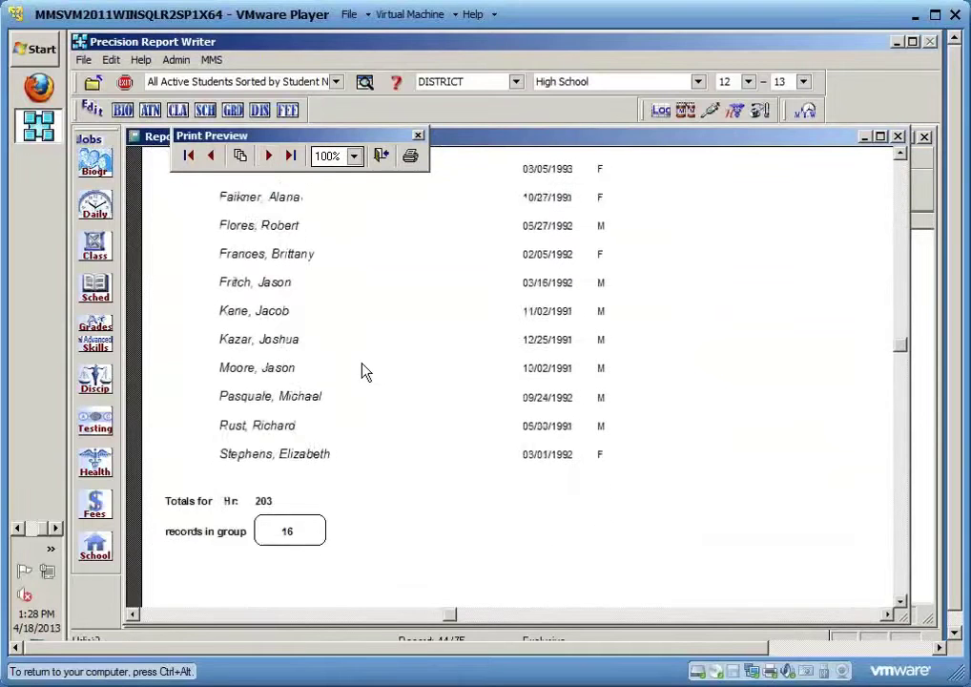
{"action": "scroll", "coordinate": [361, 371], "scroll_direction": "down", "scroll_amount": 1}
{"action": "left_click", "coordinate": [269, 158]}
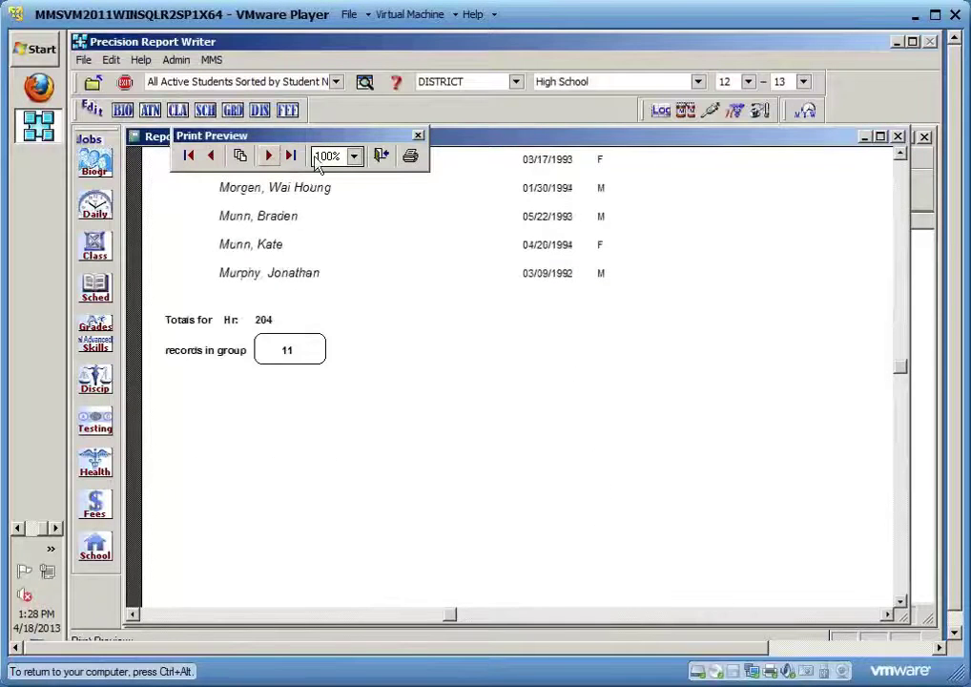
{"action": "left_click", "coordinate": [380, 156]}
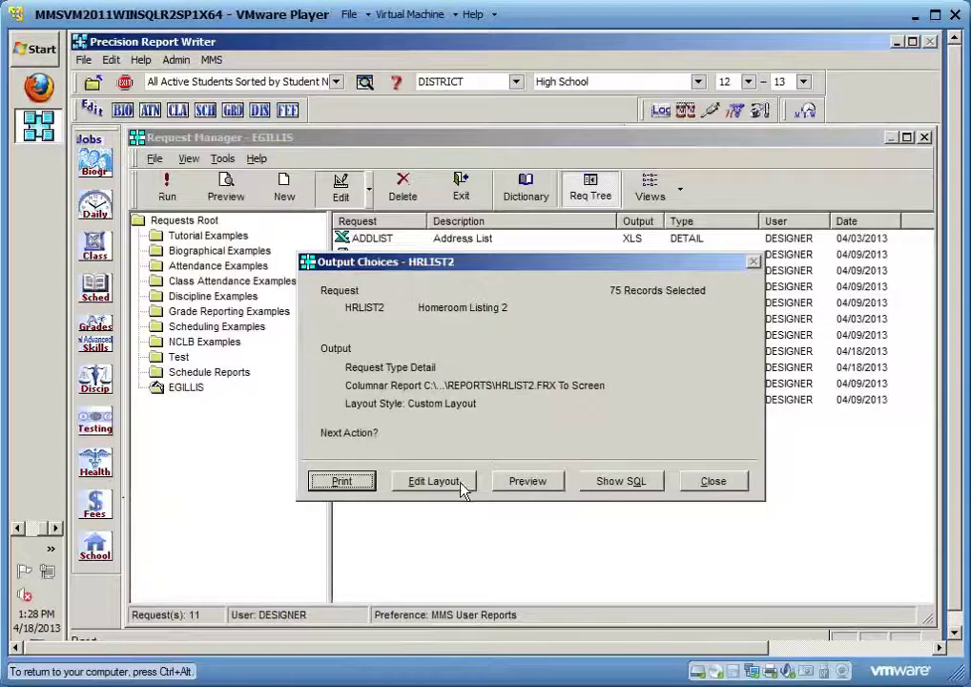
{"action": "left_click", "coordinate": [461, 484]}
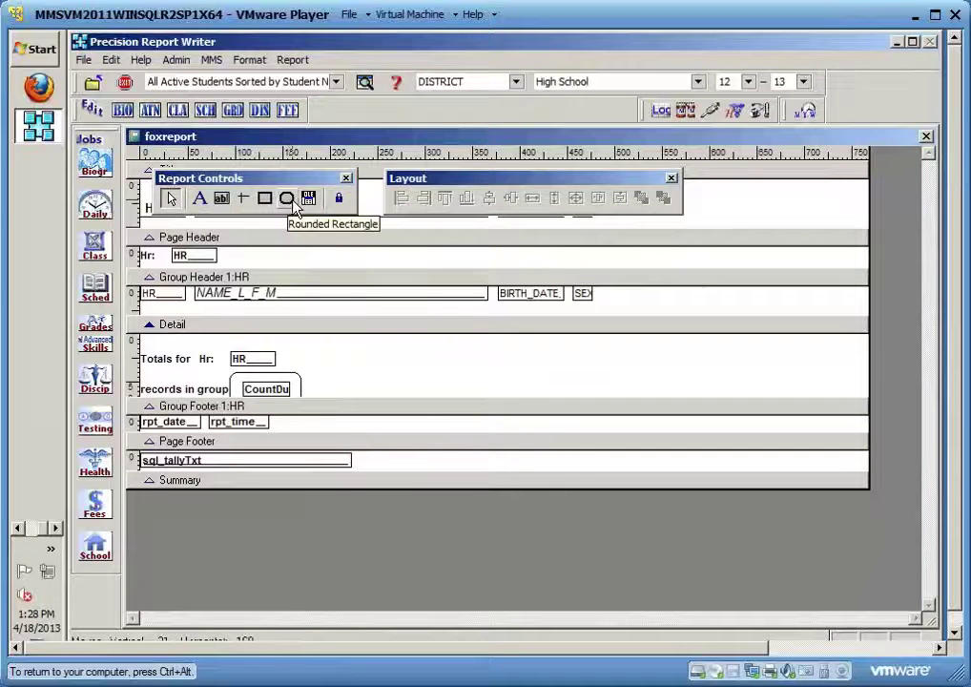
Move the toolbars aside, close the designer without saving, and return to the HRLIST2 request
{"action": "left_click_drag", "start_coordinate": [293, 204], "coordinate": [679, 339]}
{"action": "left_click_drag", "start_coordinate": [313, 180], "coordinate": [804, 262]}
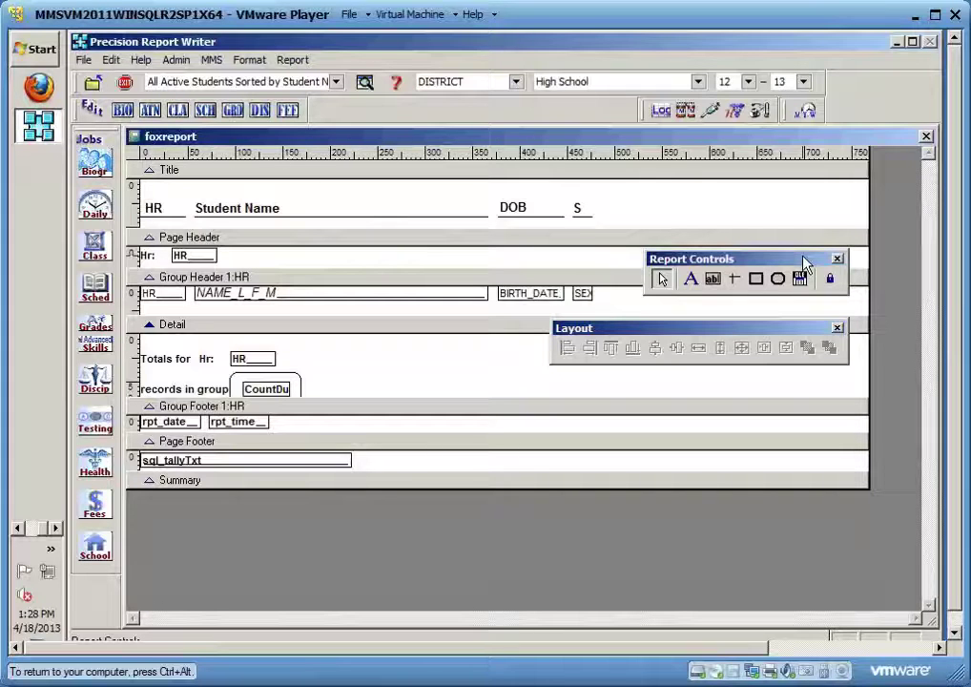
{"action": "left_click", "coordinate": [925, 138]}
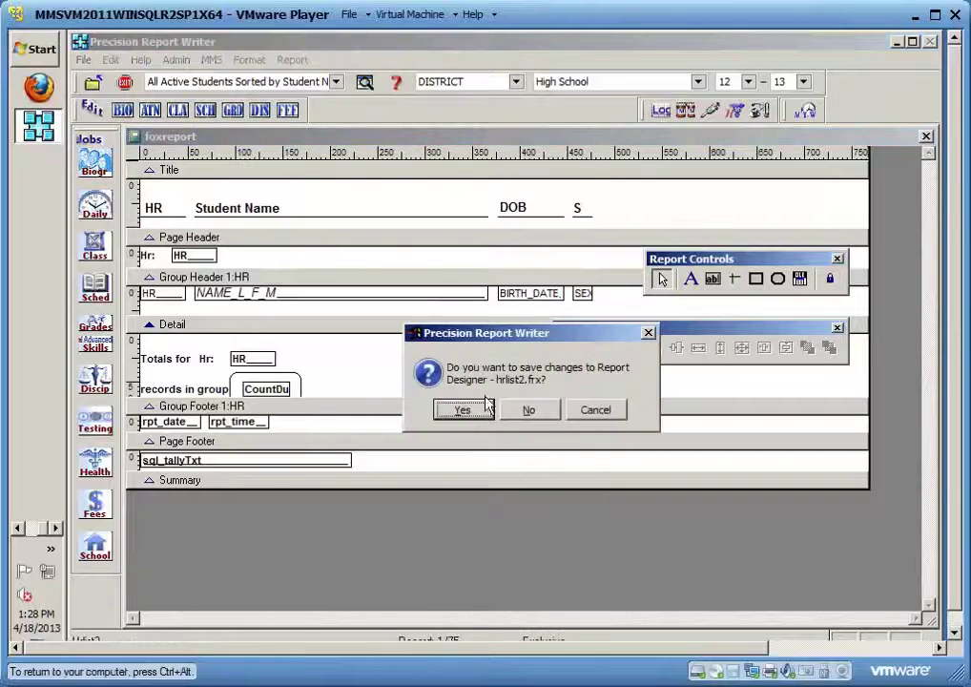
{"action": "left_click", "coordinate": [526, 413]}
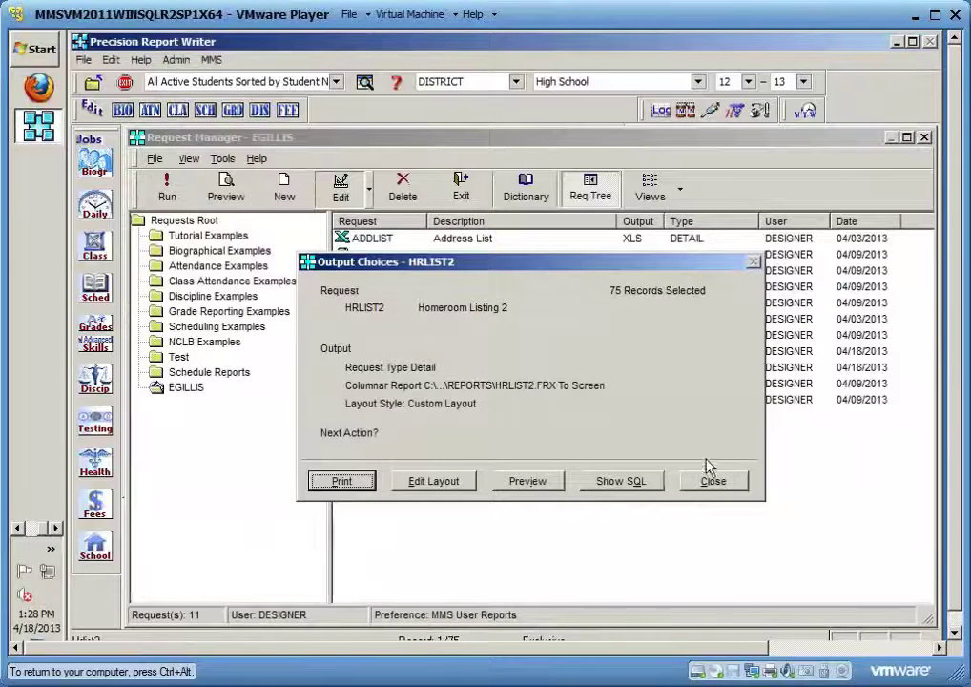
{"action": "left_click", "coordinate": [732, 482]}
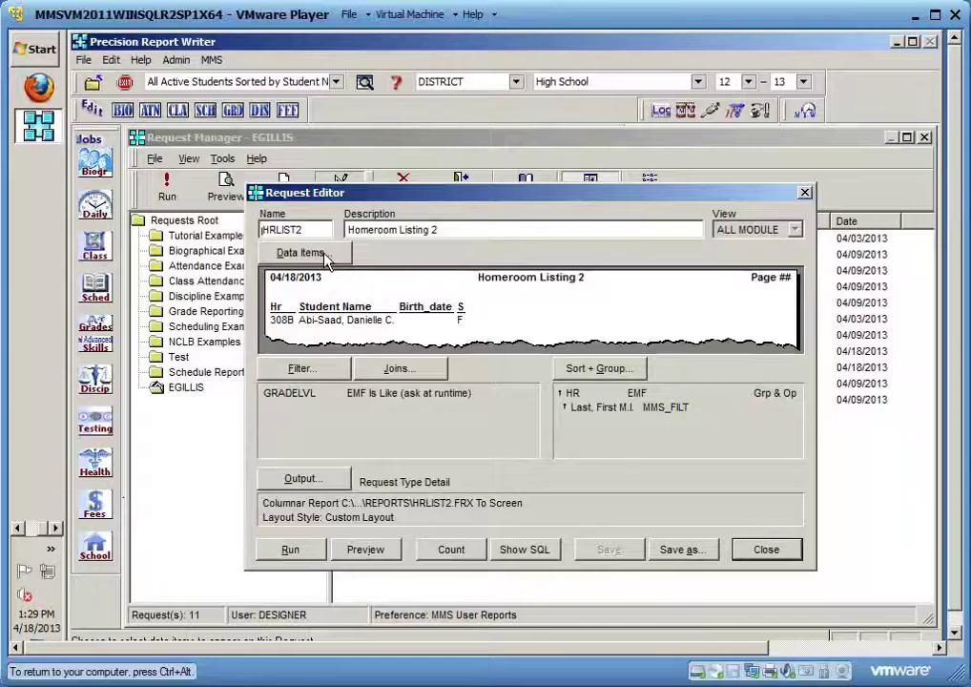
Add the ETHNIC field to HRLIST2's selected data items and confirm with Ok
{"action": "left_click", "coordinate": [326, 255]}
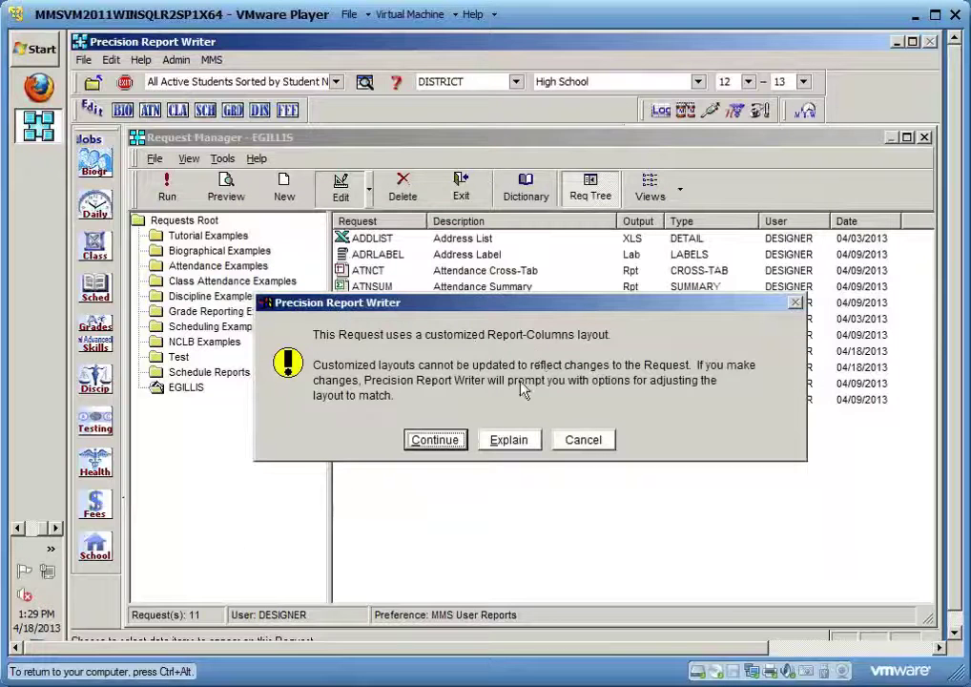
{"action": "left_click", "coordinate": [435, 440]}
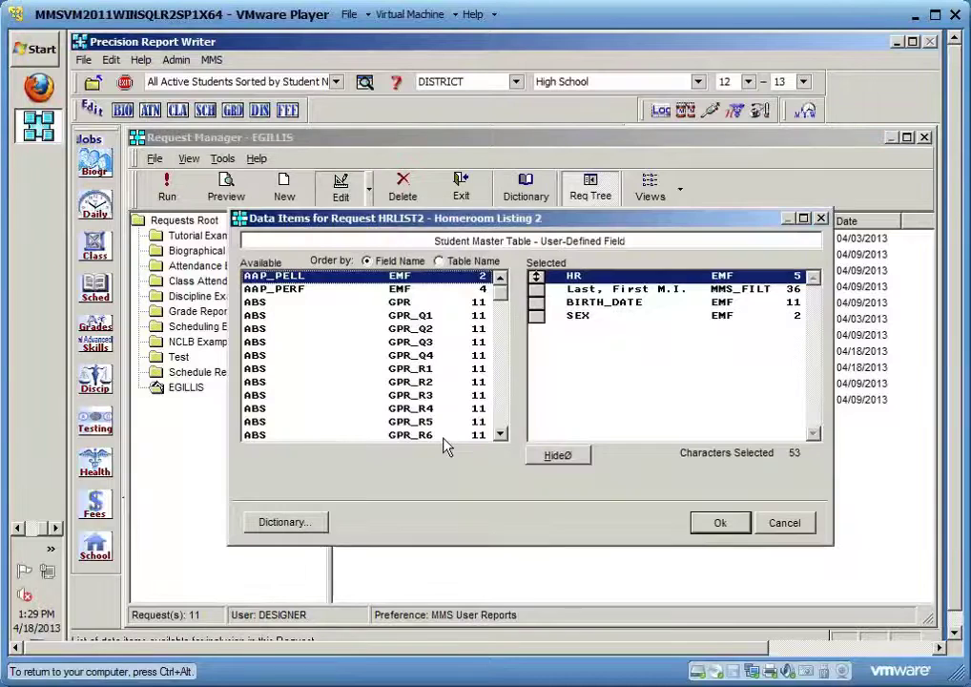
{"action": "left_click", "coordinate": [275, 410]}
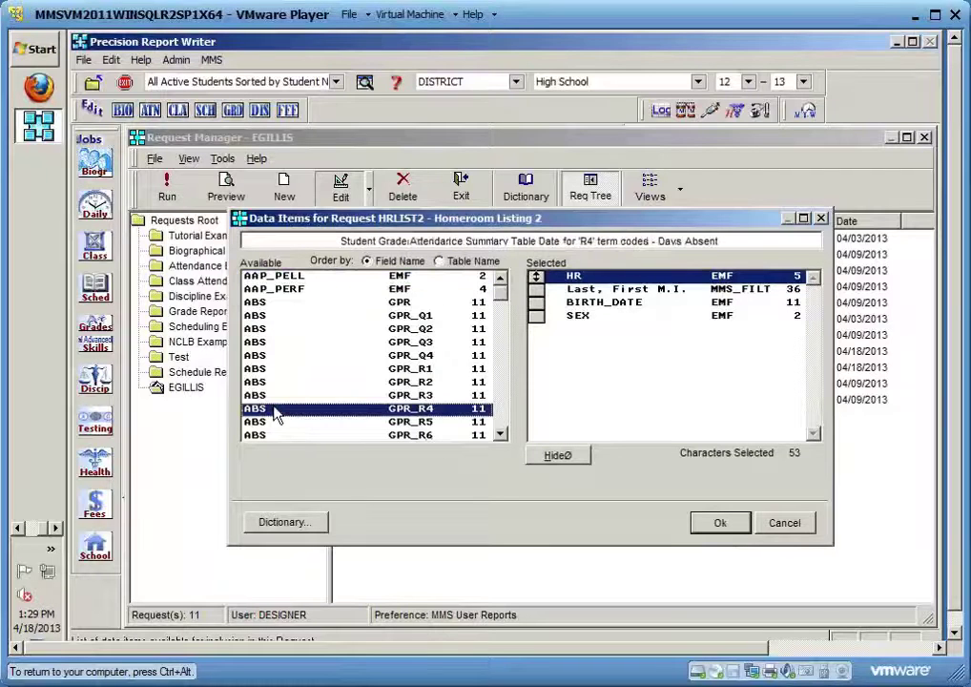
{"action": "key", "text": "r"}
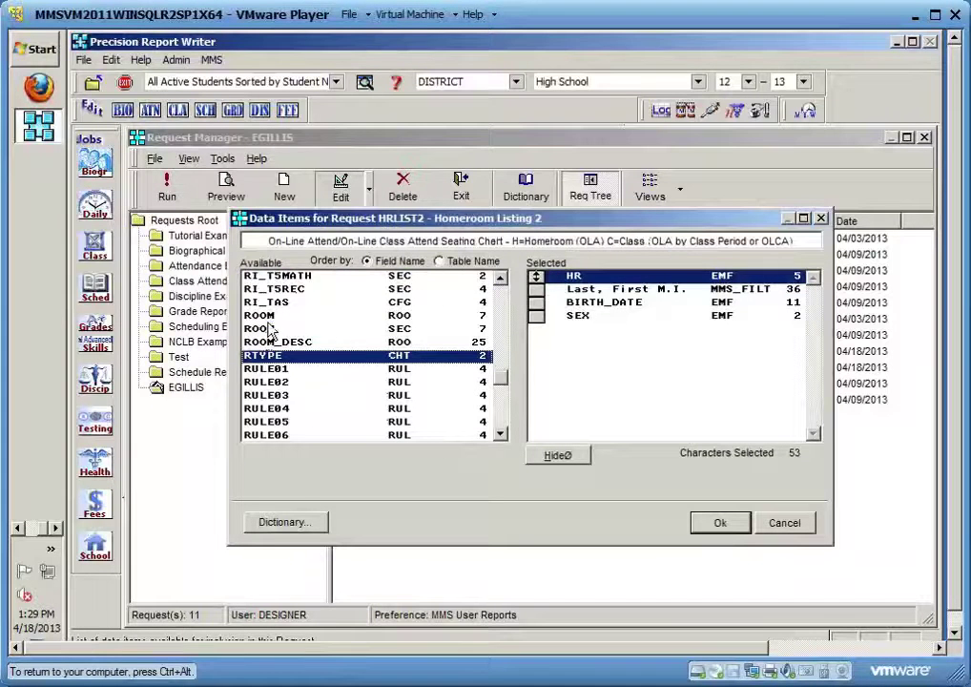
{"action": "key", "text": "o"}
{"action": "key", "text": "e"}
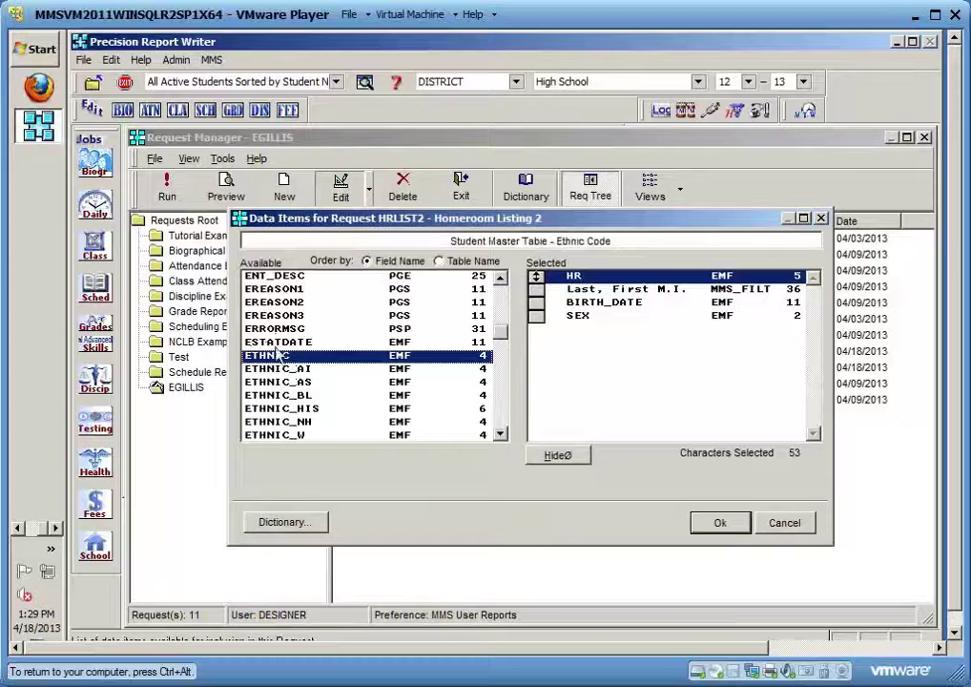
{"action": "double_click", "coordinate": [283, 357]}
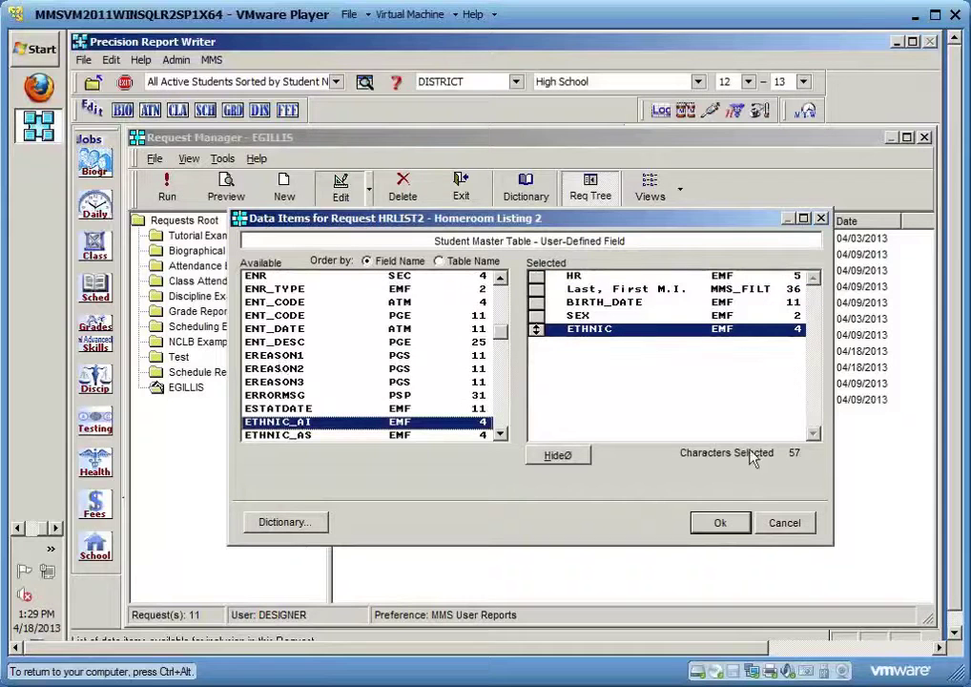
{"action": "left_click", "coordinate": [720, 525]}
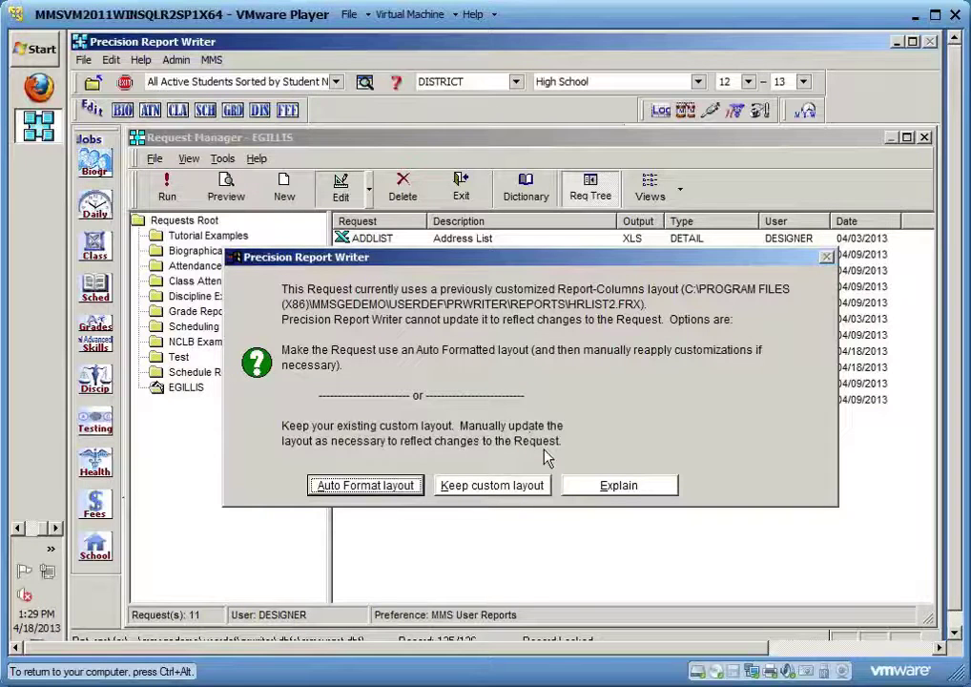
Keep HRLIST2's custom layout, preview it for GRADELVL 10, then reopen the layout in the designer
{"action": "left_click", "coordinate": [477, 491]}
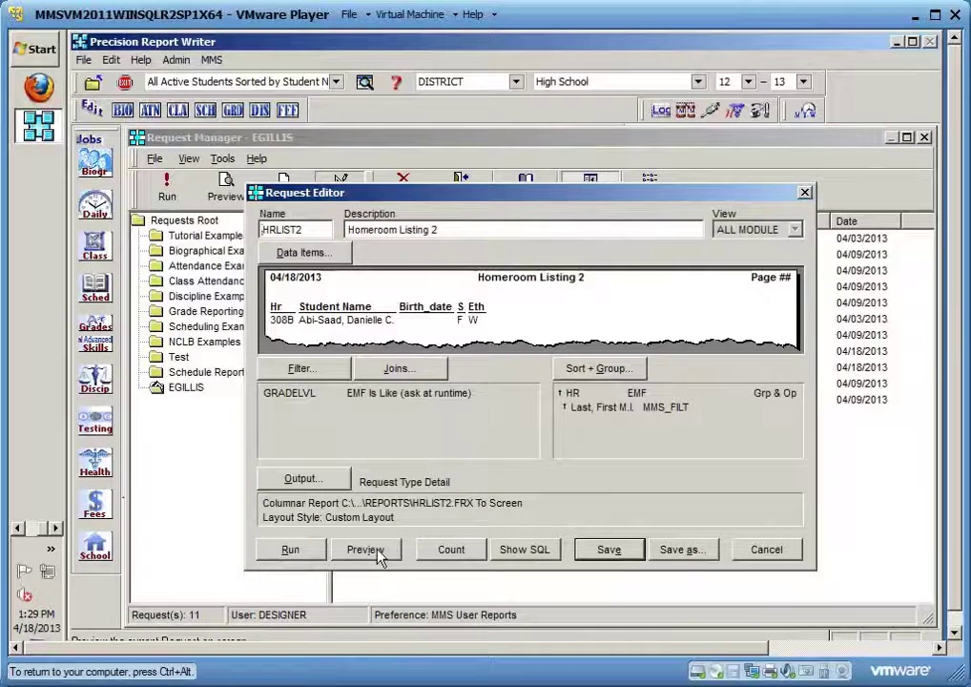
{"action": "left_click", "coordinate": [378, 555]}
{"action": "type", "text": "10"}
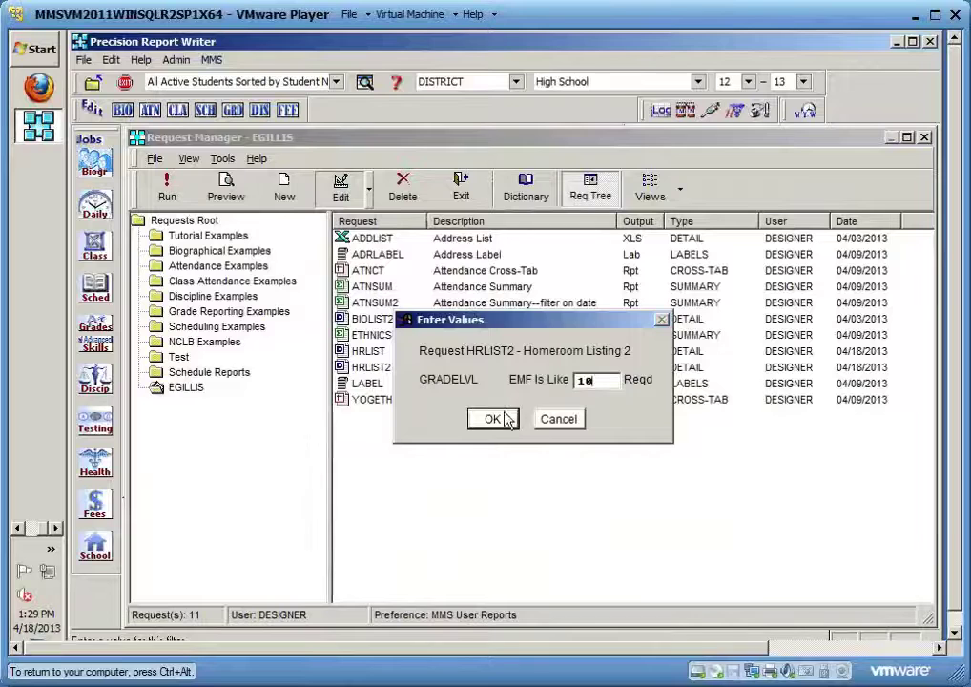
{"action": "left_click", "coordinate": [491, 419]}
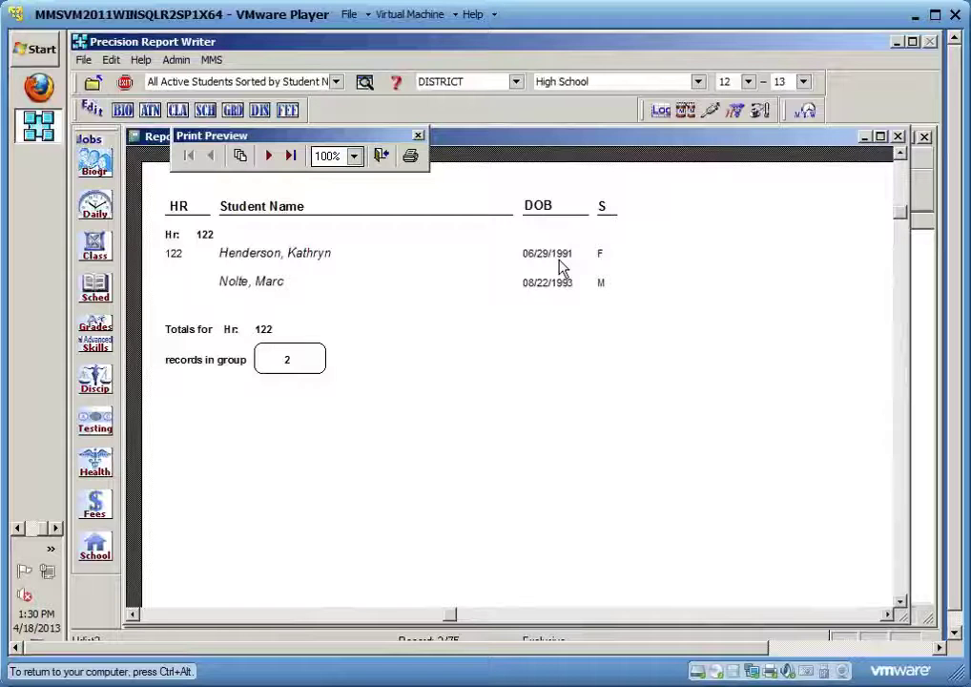
{"action": "left_click", "coordinate": [382, 159]}
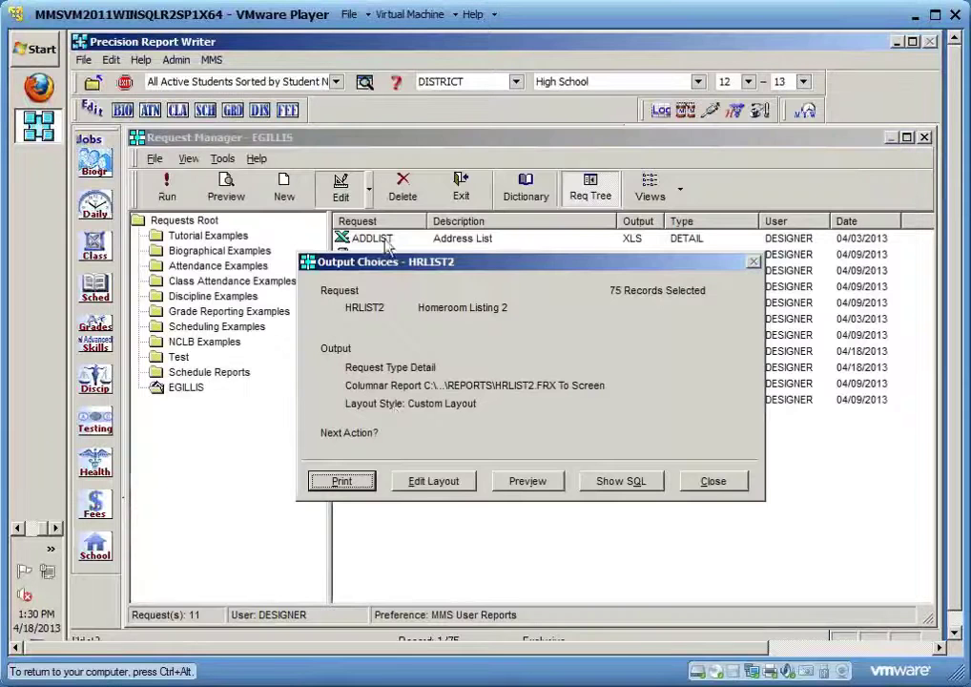
{"action": "left_click", "coordinate": [429, 488]}
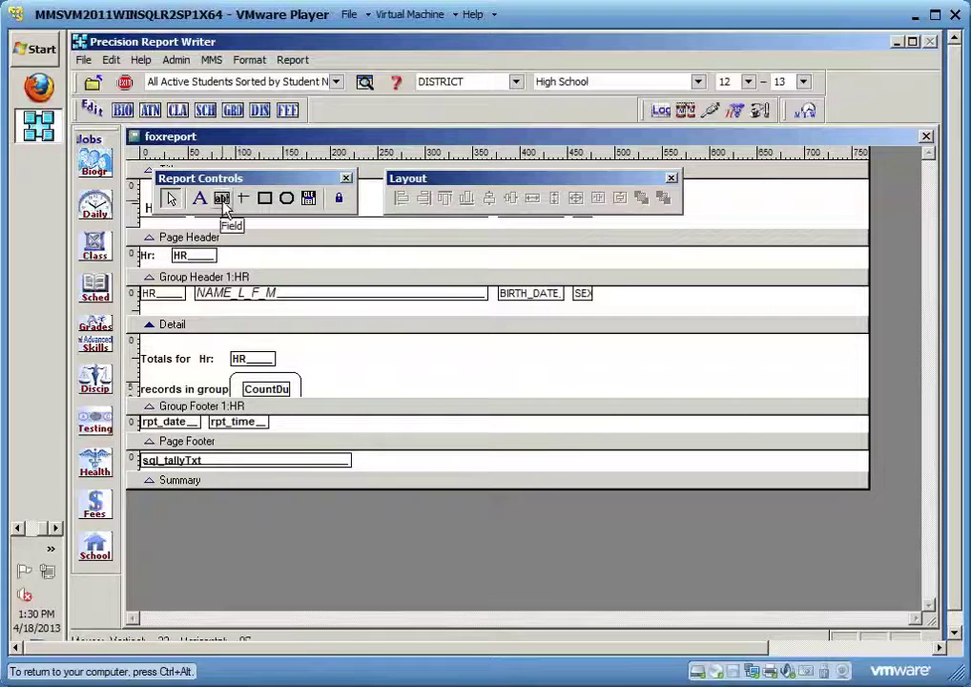
Start a new data field in Group Header 1 just right of the SEX field
{"action": "left_click", "coordinate": [223, 208]}
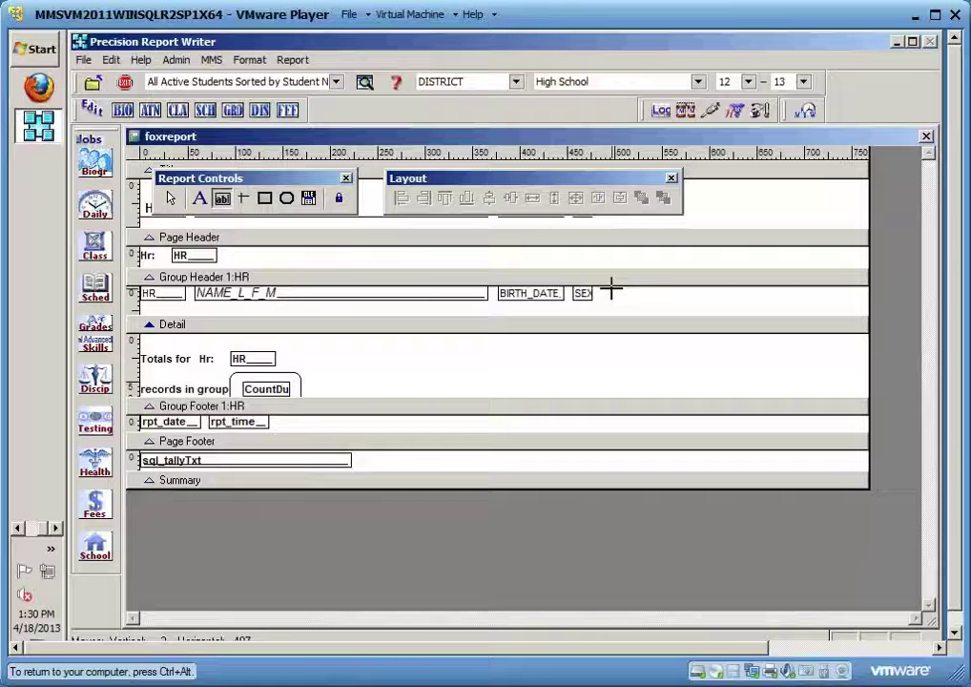
{"action": "left_click", "coordinate": [611, 288]}
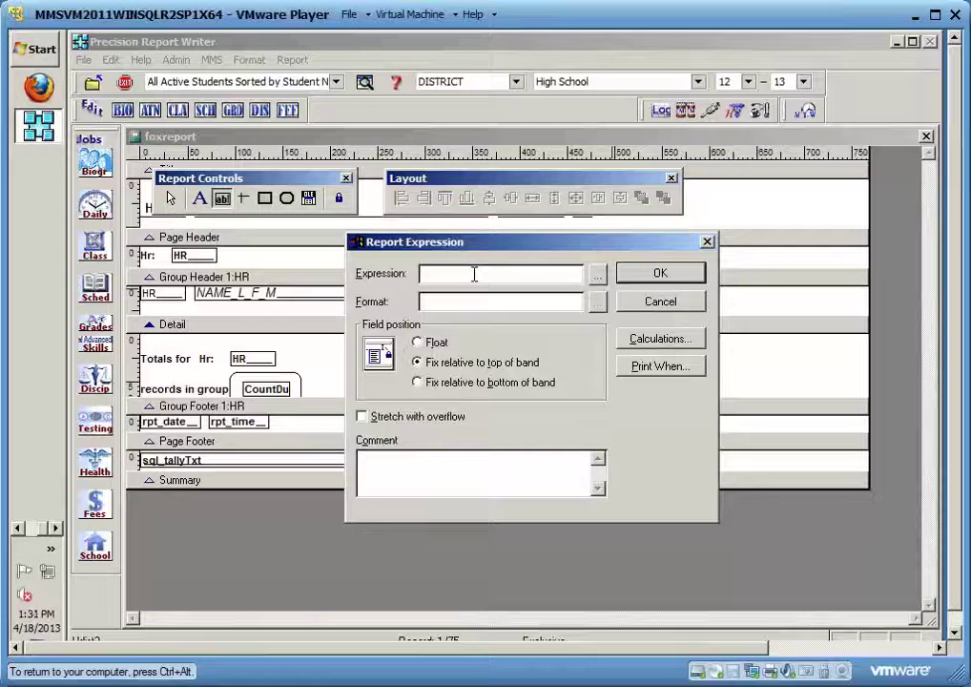
Set the new field's expression to ETHNIC and nudge it up slightly
{"action": "type", "text": "ETHNIC"}
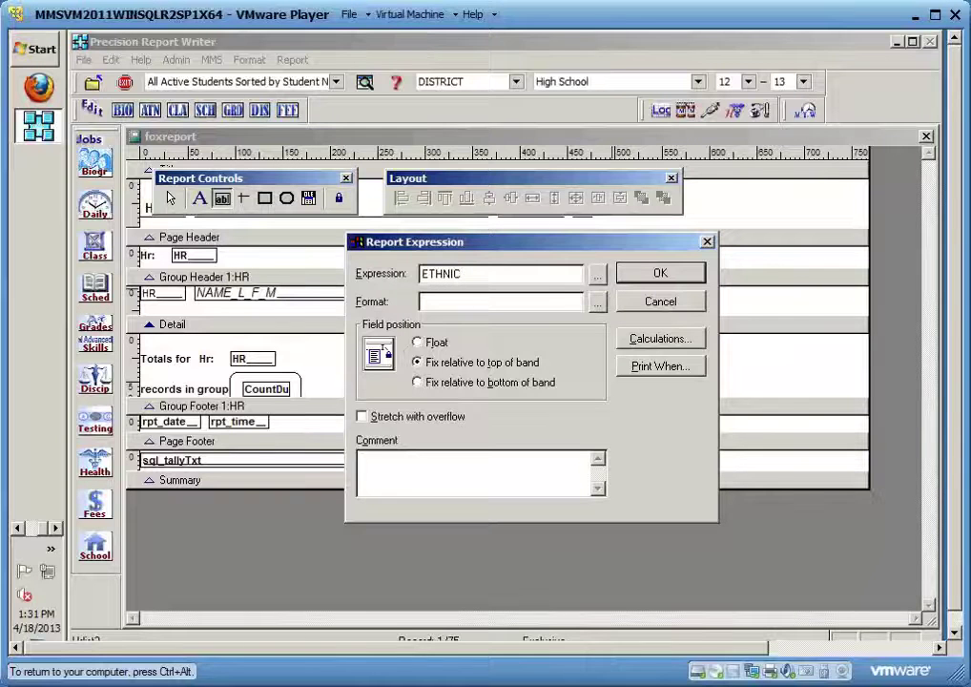
{"action": "left_click", "coordinate": [631, 275]}
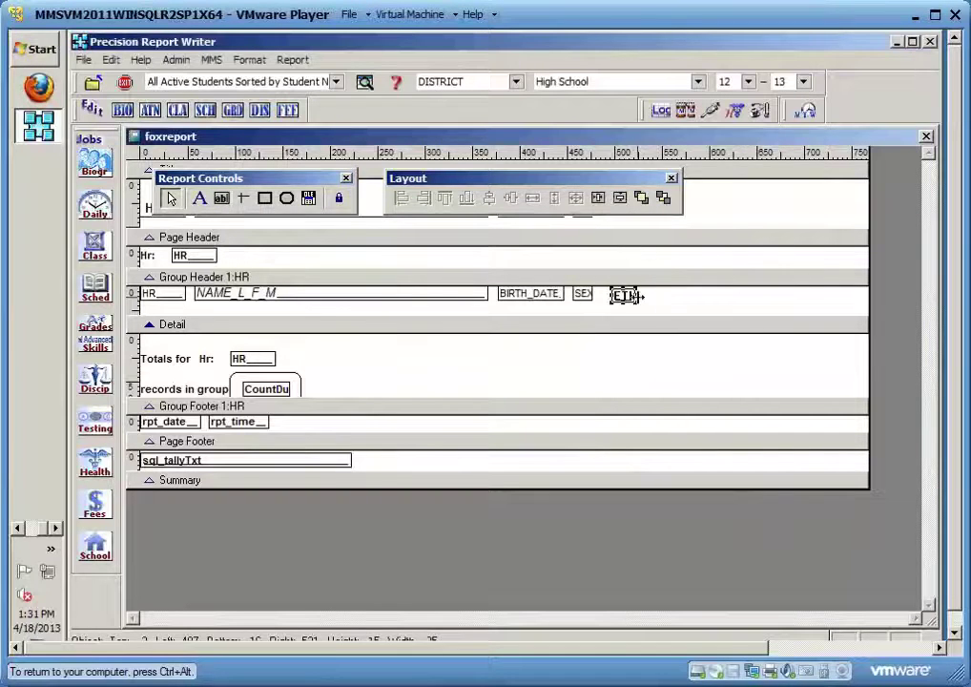
{"action": "left_click", "coordinate": [629, 312]}
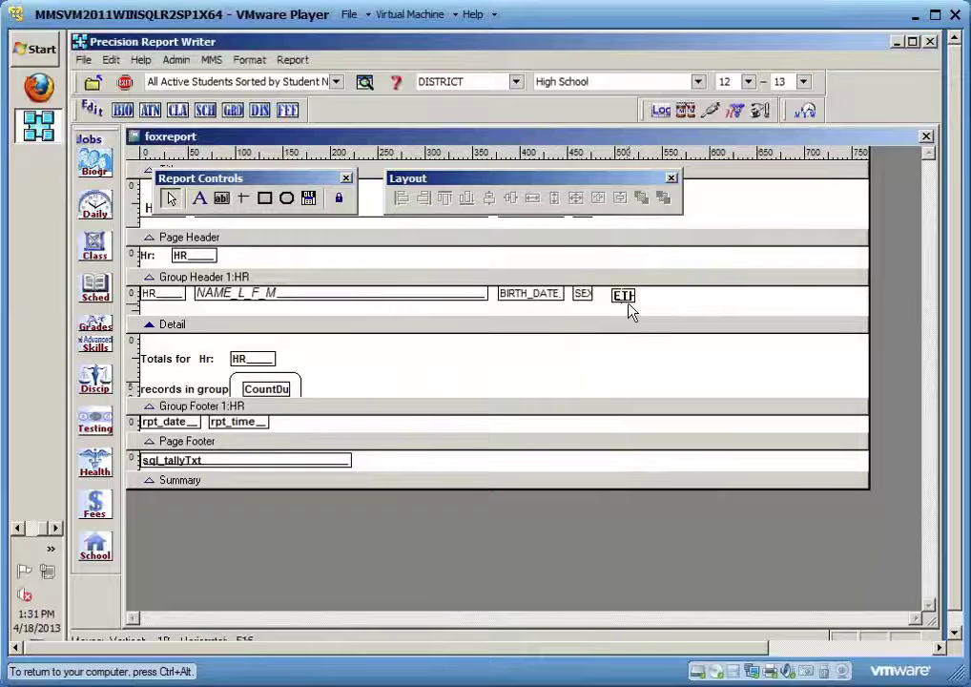
{"action": "left_click", "coordinate": [627, 298]}
{"action": "key", "text": "Up"}
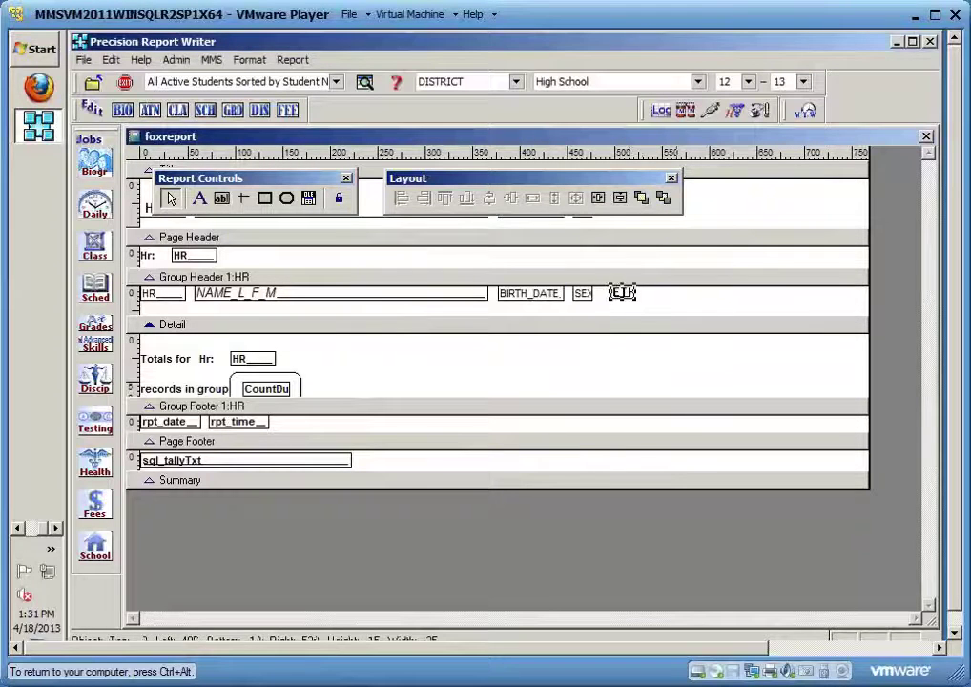
Widen the ETHNIC field to about twice its width and close the designer
{"action": "left_click", "coordinate": [722, 316]}
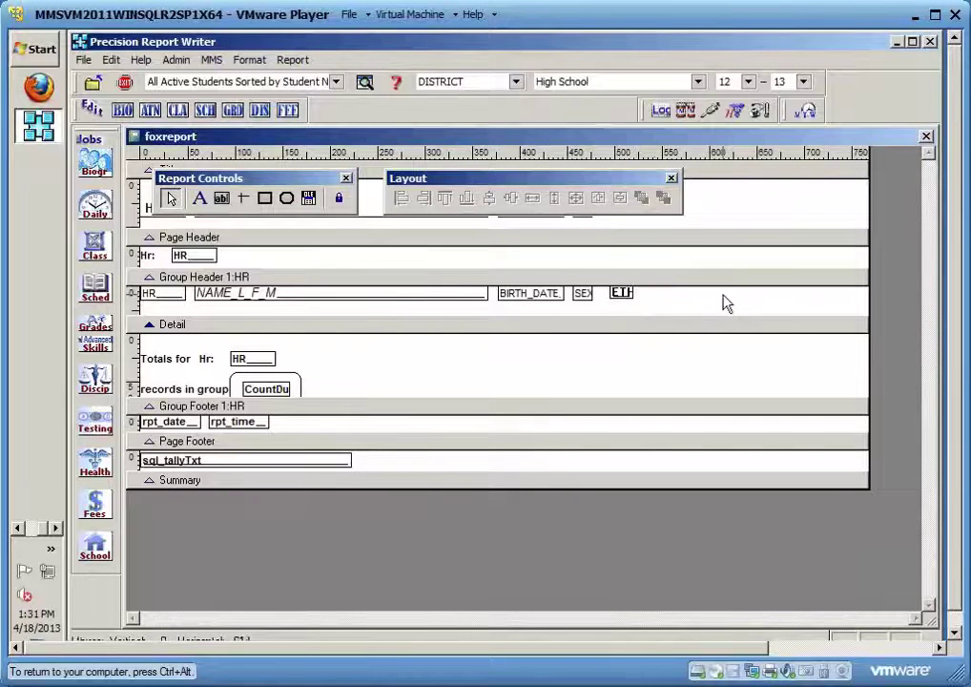
{"action": "left_click", "coordinate": [634, 296]}
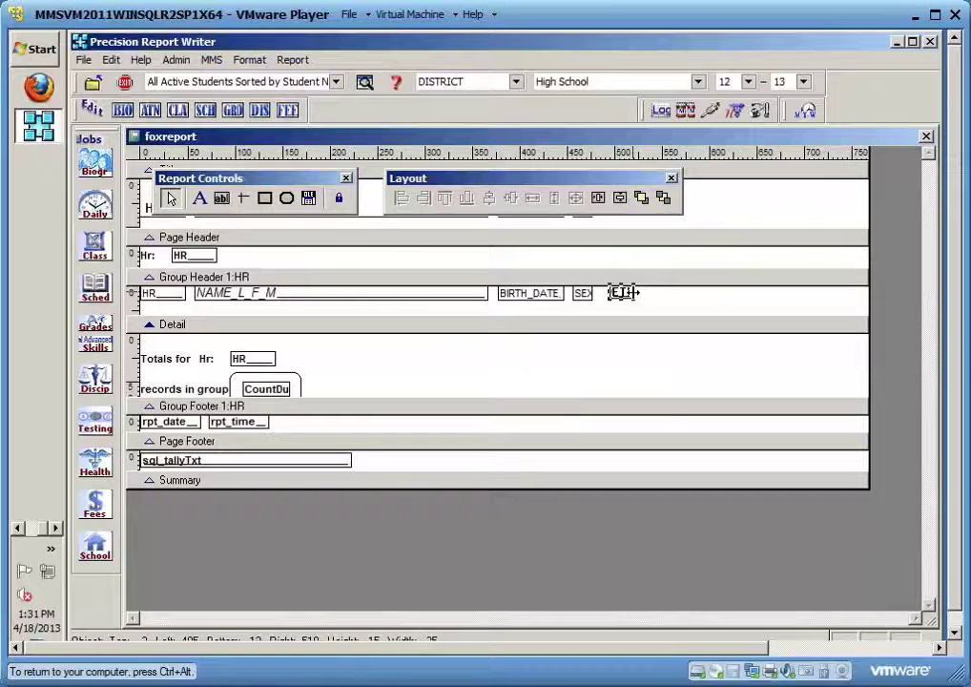
{"action": "left_click_drag", "start_coordinate": [636, 293], "coordinate": [675, 296]}
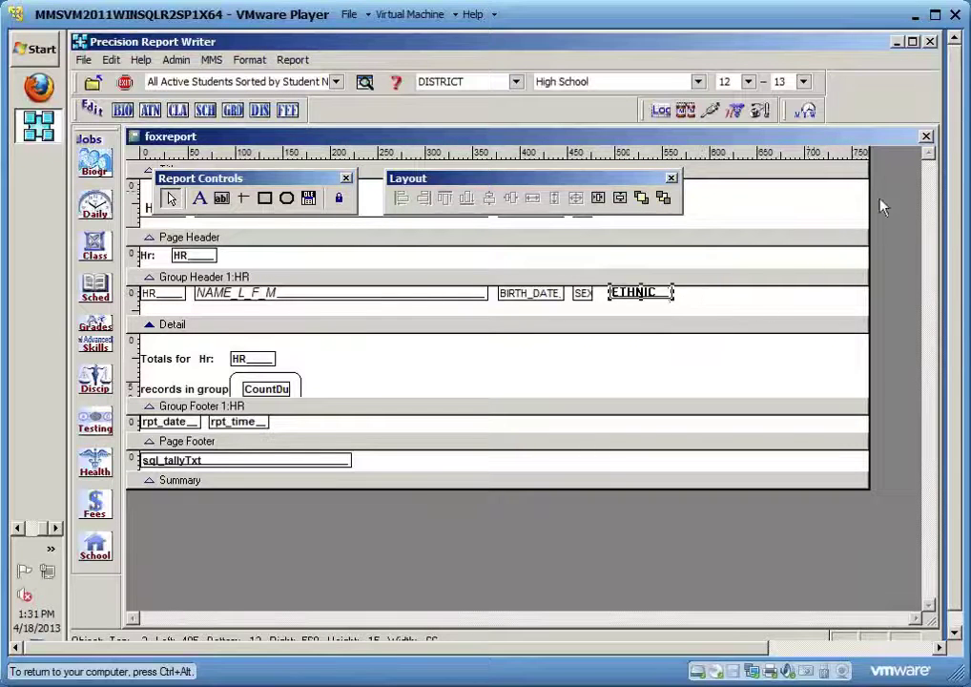
{"action": "left_click", "coordinate": [927, 138]}
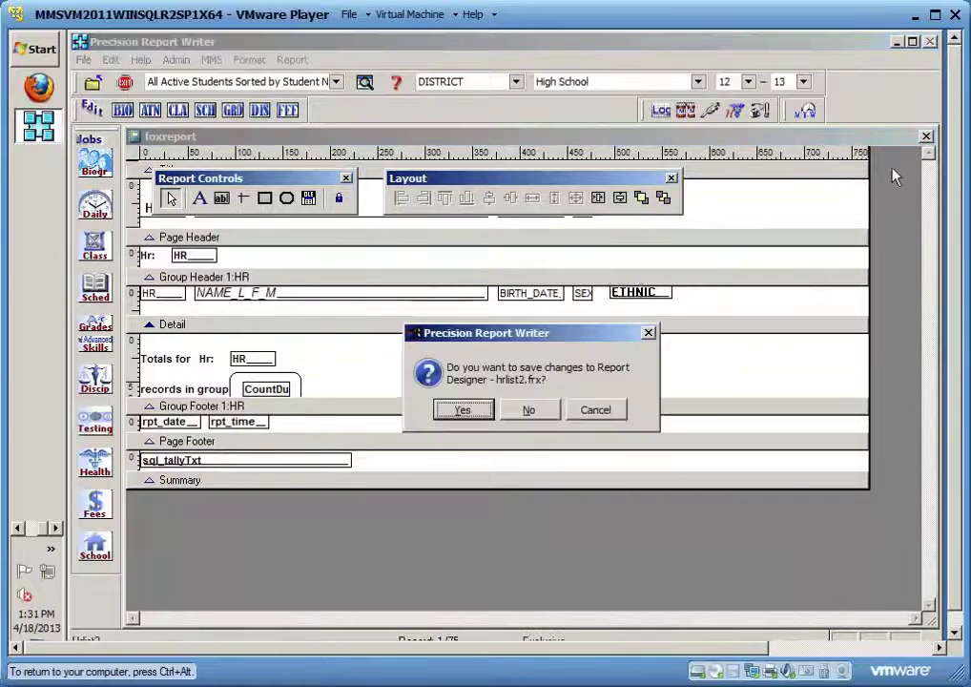
Save hrlist2.frx, page the preview through to homeroom 204 checking ethnic codes, then close it
{"action": "left_click", "coordinate": [459, 408]}
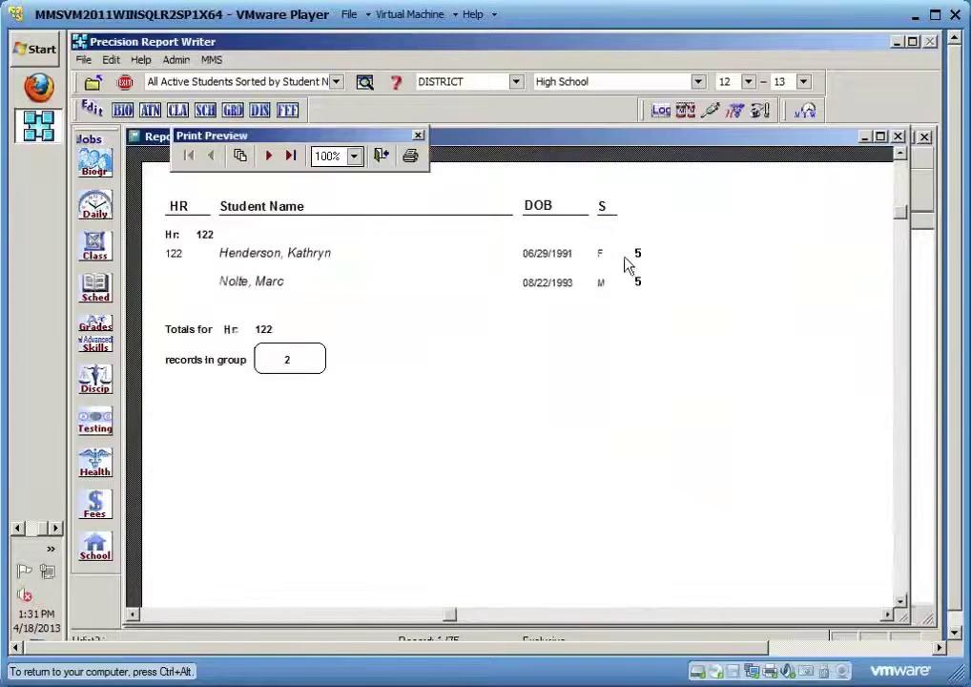
{"action": "left_click", "coordinate": [272, 165]}
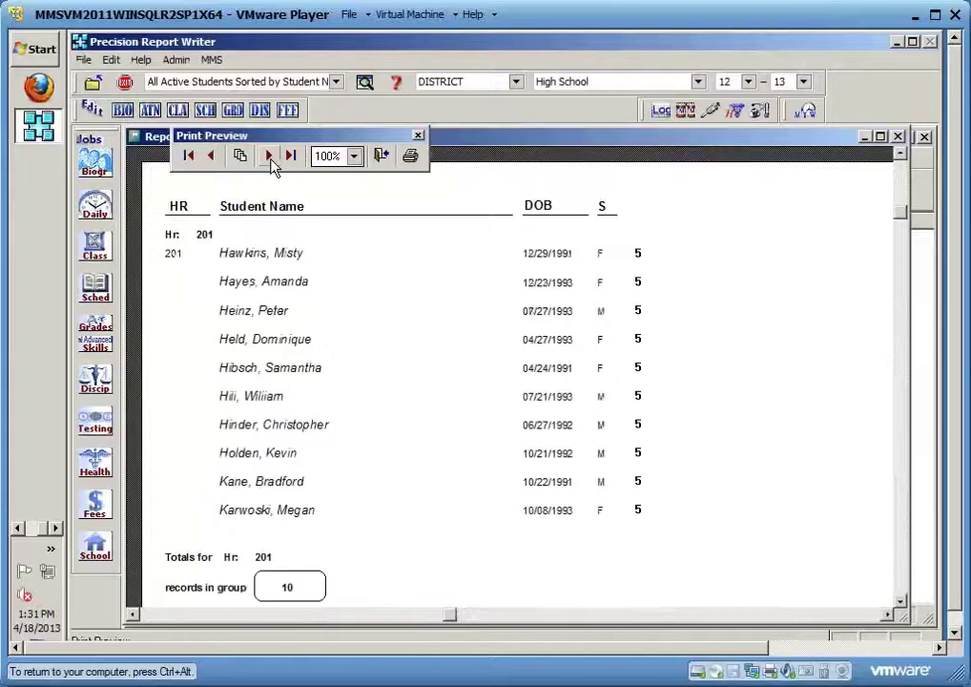
{"action": "left_click", "coordinate": [271, 165]}
{"action": "left_click", "coordinate": [270, 157]}
{"action": "left_click", "coordinate": [270, 156]}
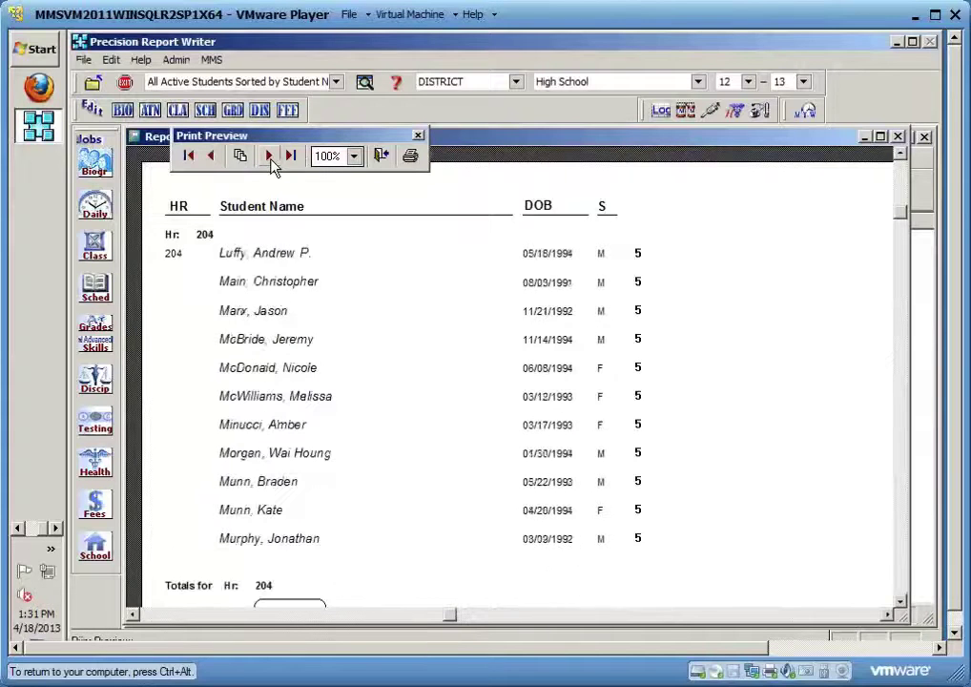
{"action": "left_click", "coordinate": [382, 156]}
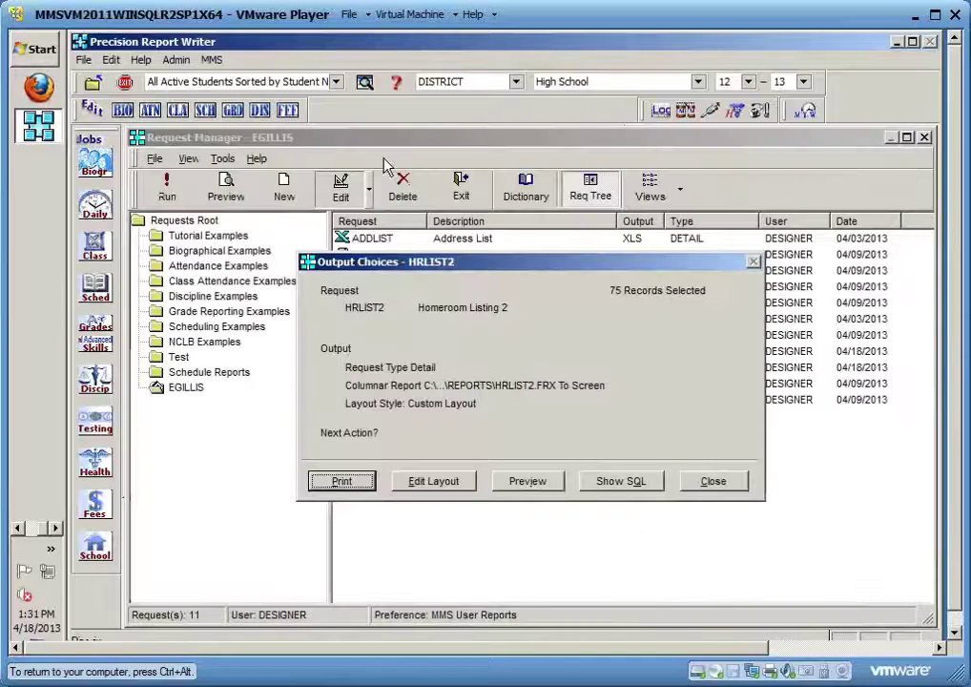
Add an 'Ethnicity' label heading right of the S column in the title band
{"action": "left_click", "coordinate": [434, 481]}
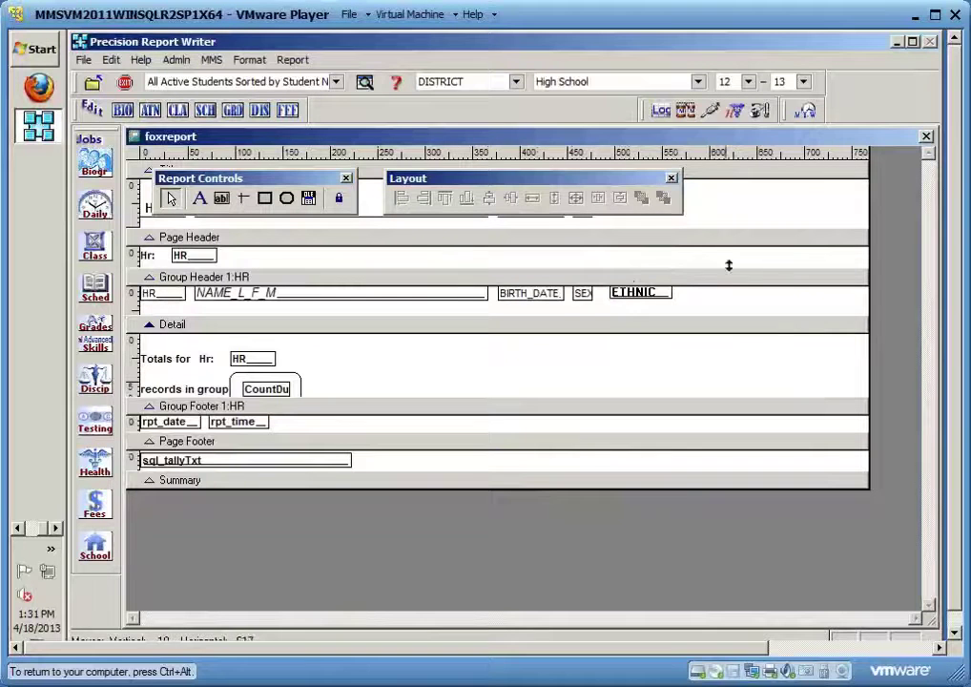
{"action": "left_click_drag", "start_coordinate": [628, 190], "coordinate": [864, 161]}
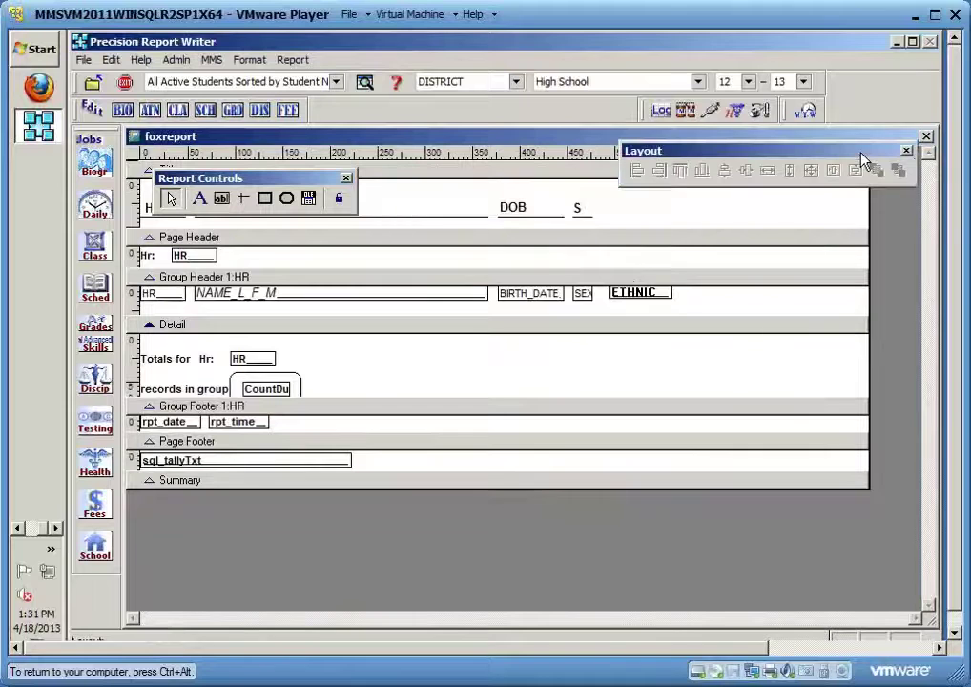
{"action": "left_click", "coordinate": [200, 199]}
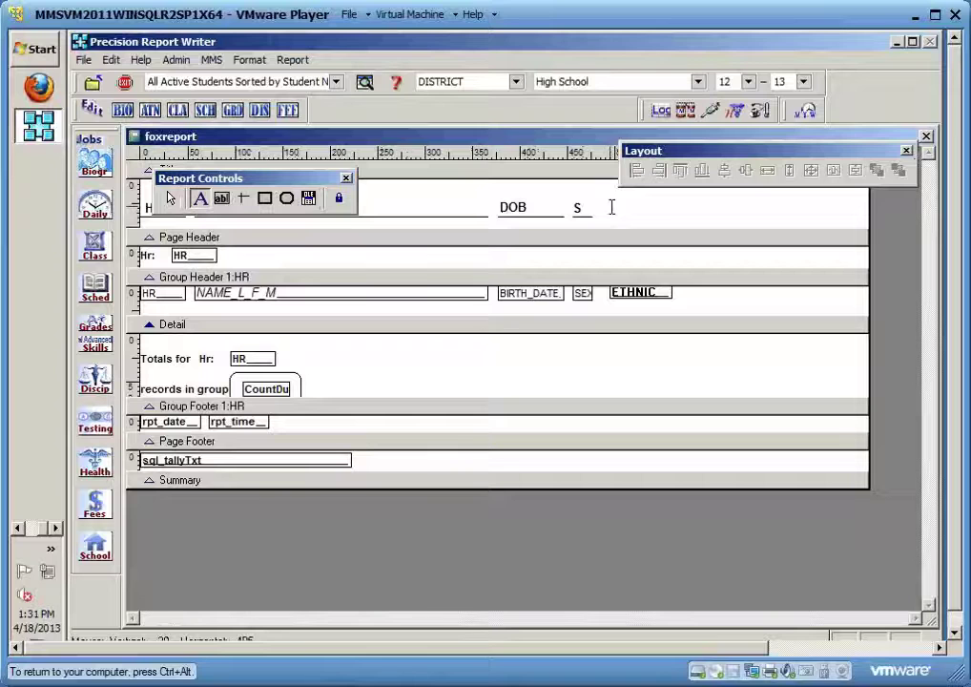
{"action": "left_click", "coordinate": [611, 208]}
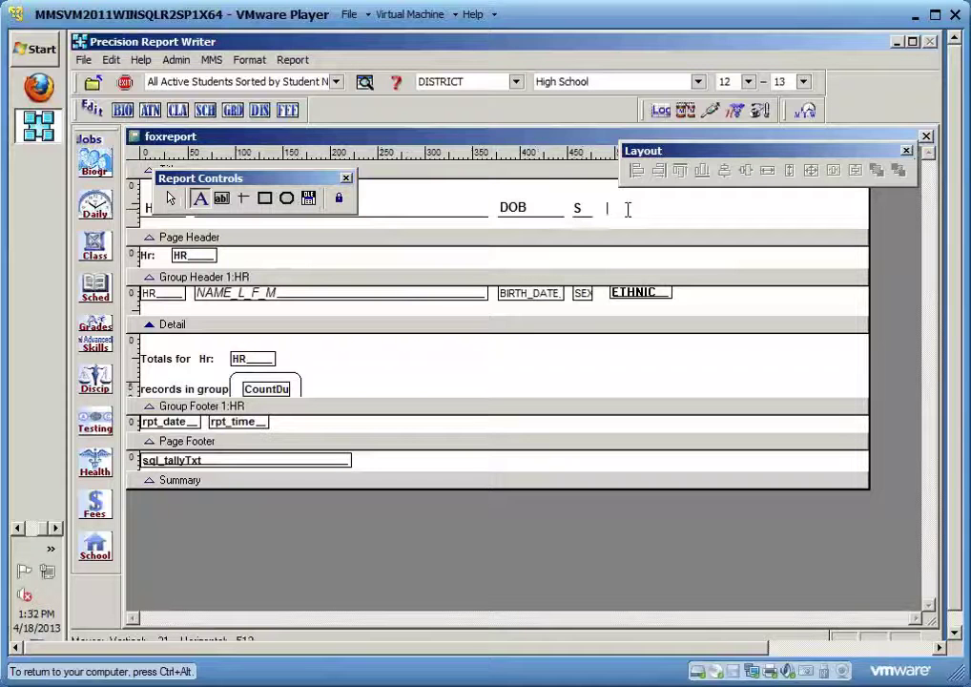
{"action": "type", "text": "Ethn"}
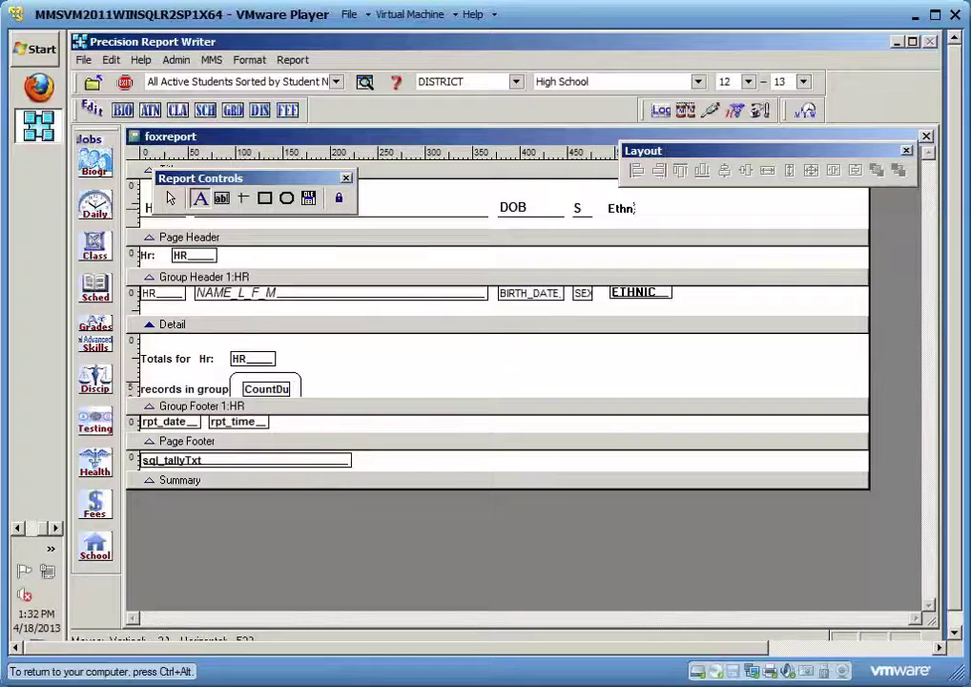
{"action": "type", "text": "icity"}
{"action": "left_click", "coordinate": [752, 223]}
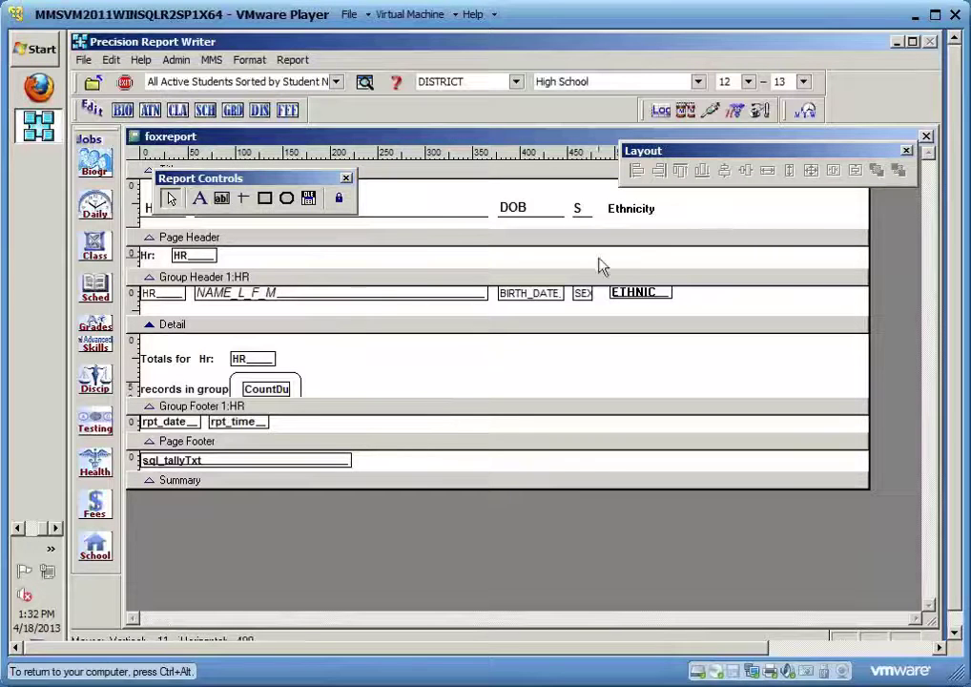
Underline the Ethnicity heading with a line and close the designer
{"action": "left_click", "coordinate": [245, 210]}
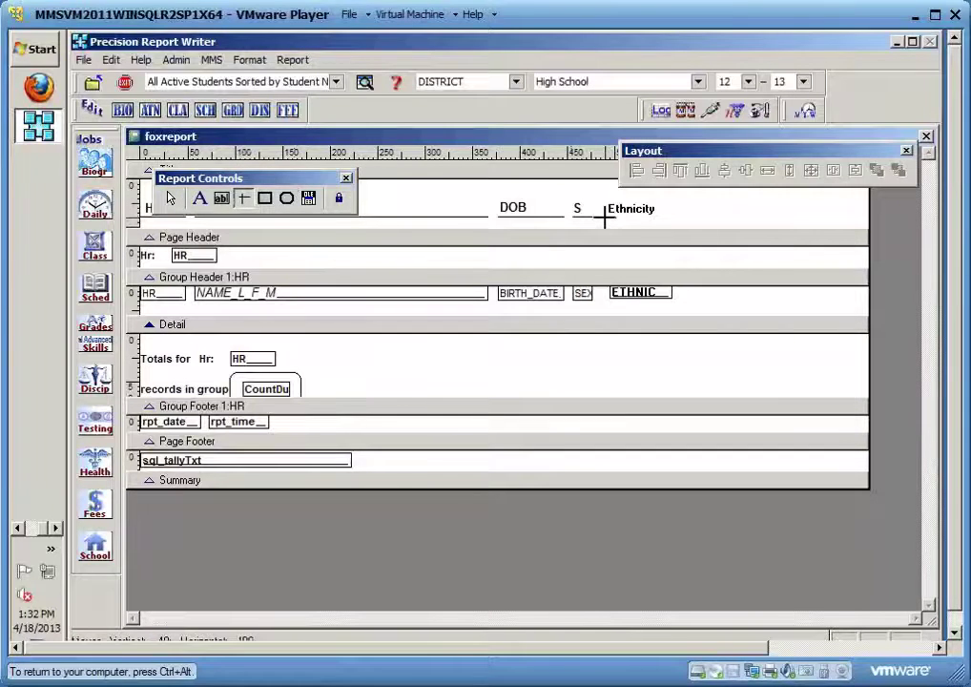
{"action": "left_click_drag", "start_coordinate": [604, 218], "coordinate": [664, 217]}
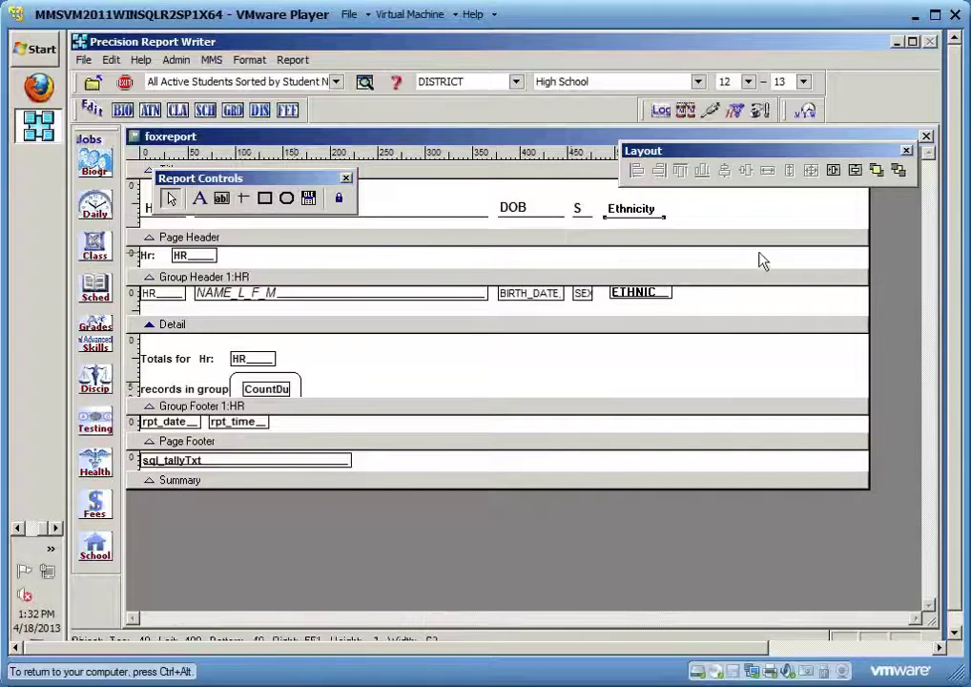
{"action": "left_click", "coordinate": [926, 137]}
Save the layout, page through the preview showing Ethnicity values, then reopen the designer
{"action": "left_click", "coordinate": [475, 412]}
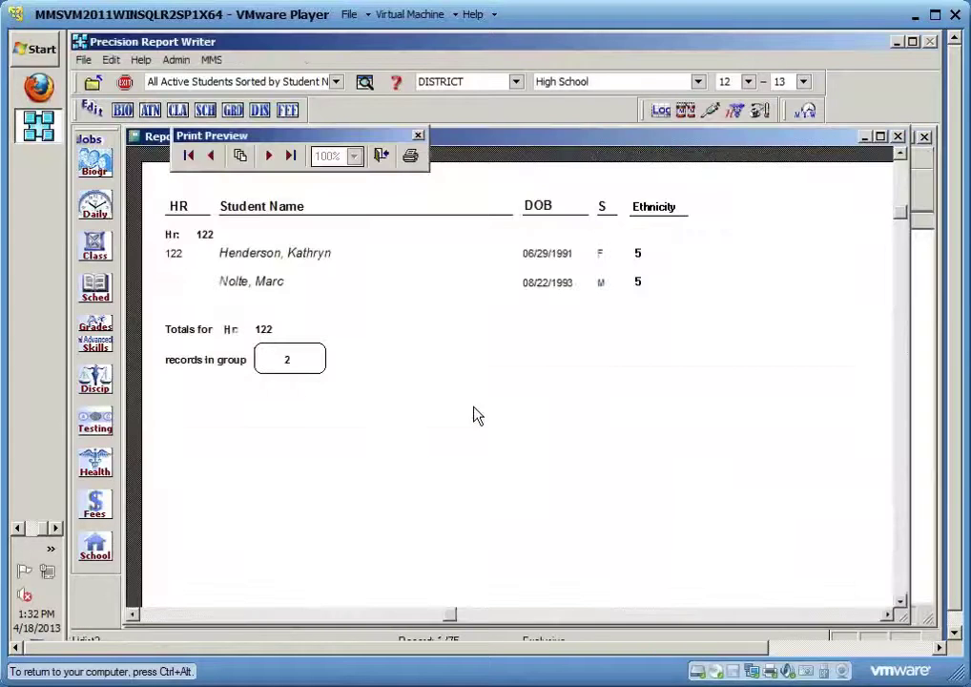
{"action": "left_click", "coordinate": [269, 157]}
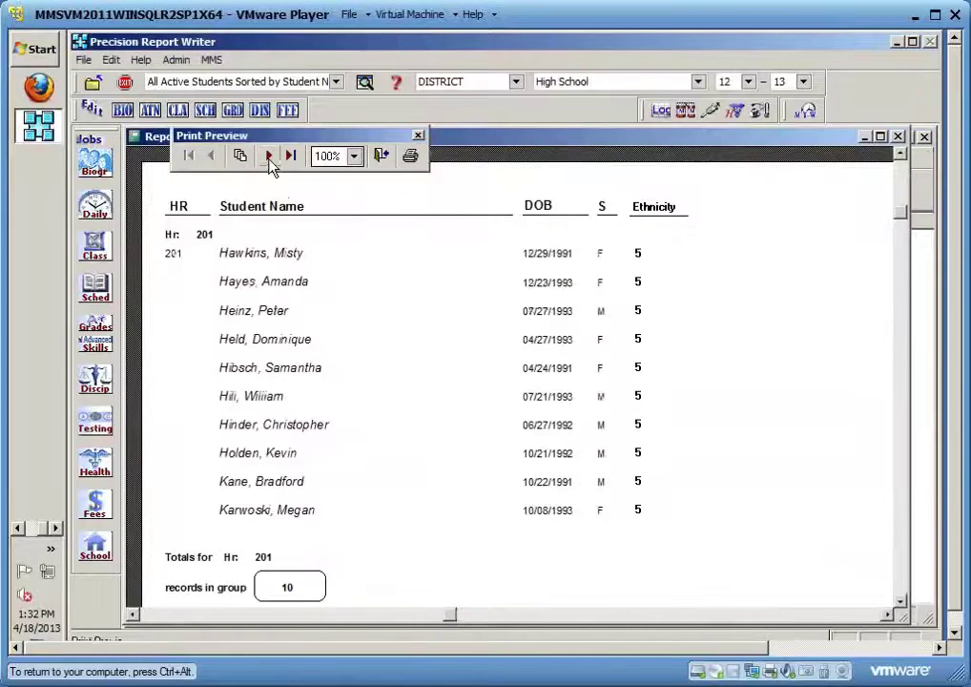
{"action": "left_click", "coordinate": [269, 156]}
{"action": "left_click", "coordinate": [380, 156]}
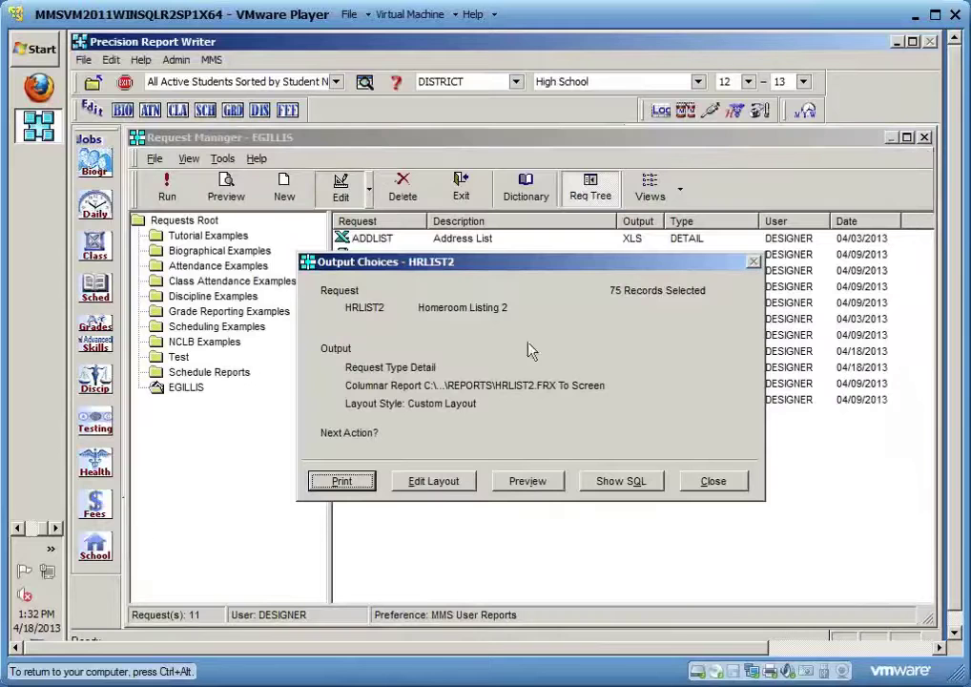
{"action": "left_click", "coordinate": [441, 480]}
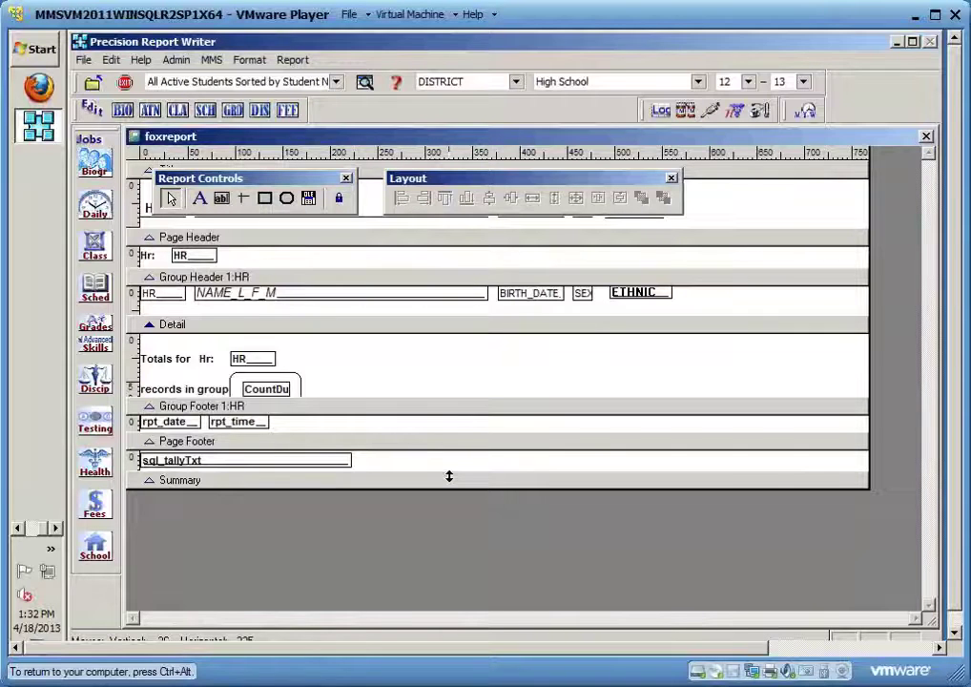
Make the Title band taller for a logo and place a Picture/OLE control in it
{"action": "left_click_drag", "start_coordinate": [532, 181], "coordinate": [697, 425]}
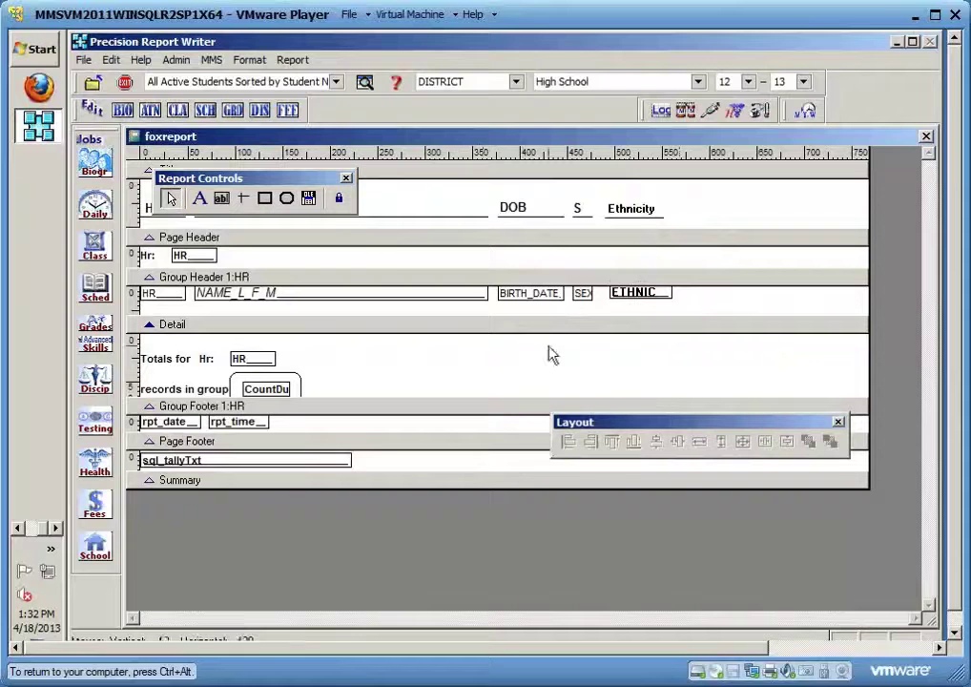
{"action": "left_click", "coordinate": [308, 198]}
{"action": "left_click_drag", "start_coordinate": [546, 332], "coordinate": [729, 355]}
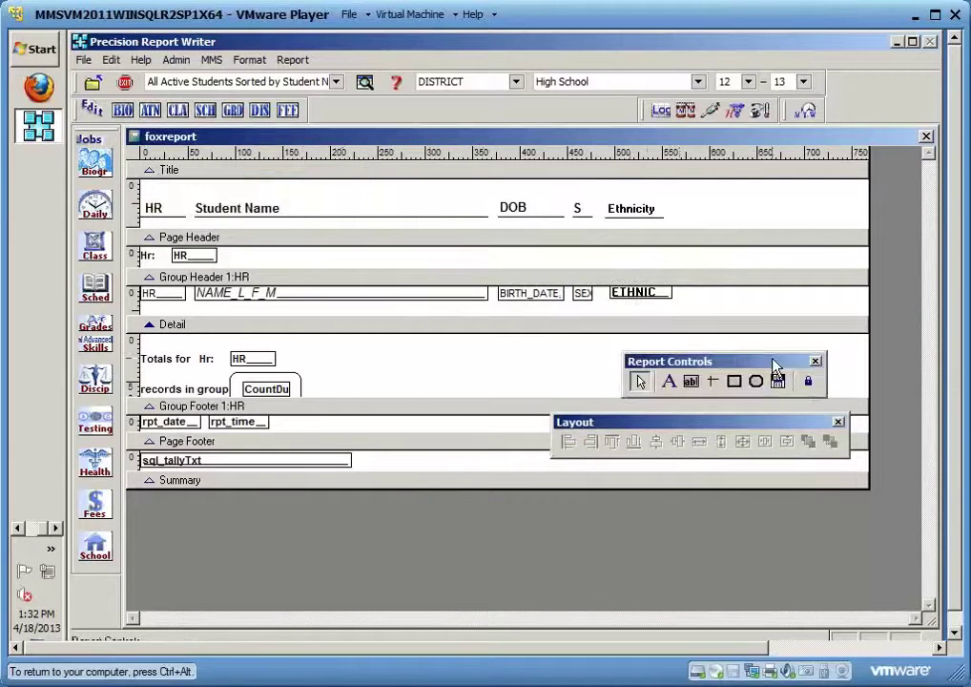
{"action": "left_click_drag", "start_coordinate": [537, 178], "coordinate": [540, 240]}
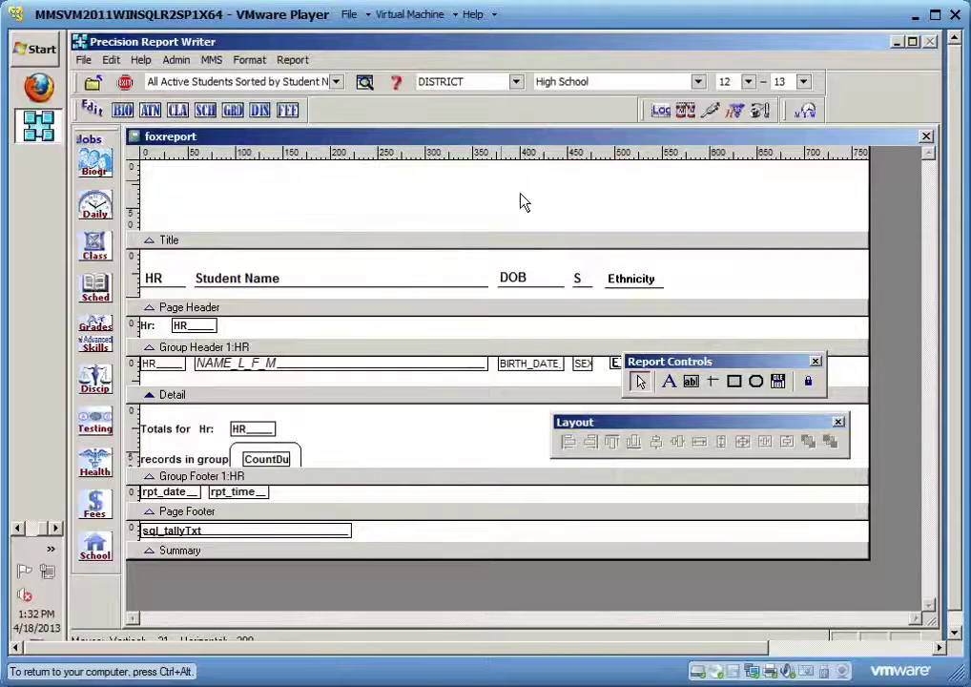
{"action": "left_click", "coordinate": [778, 384]}
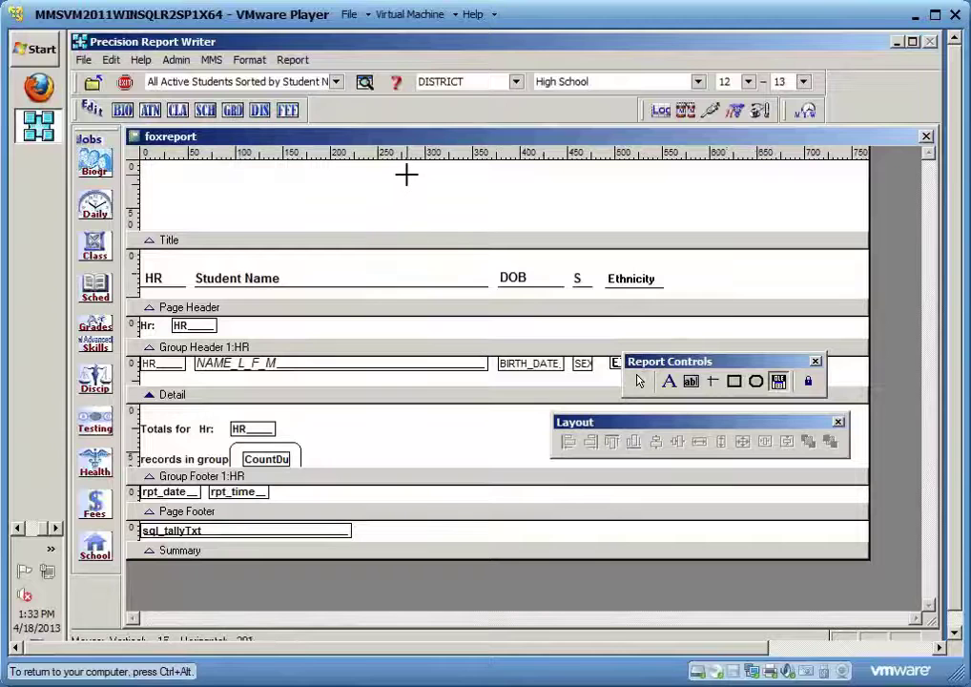
{"action": "left_click", "coordinate": [406, 174]}
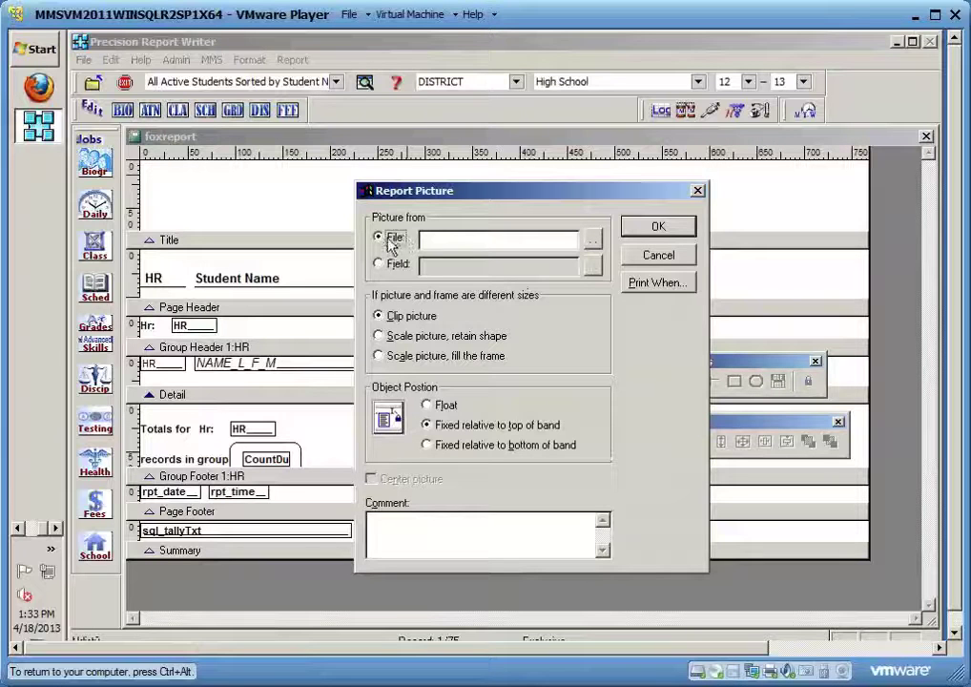
Set the picture file to MMS.ICO from the MMSGEDEMO folder and confirm Report Picture
{"action": "left_click", "coordinate": [593, 241]}
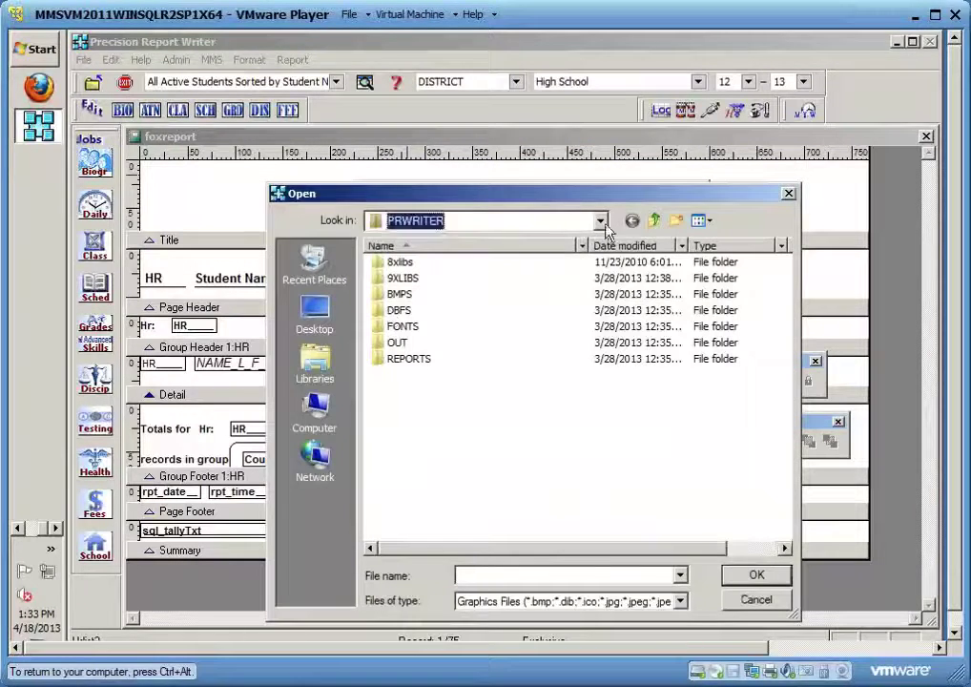
{"action": "left_click", "coordinate": [458, 221]}
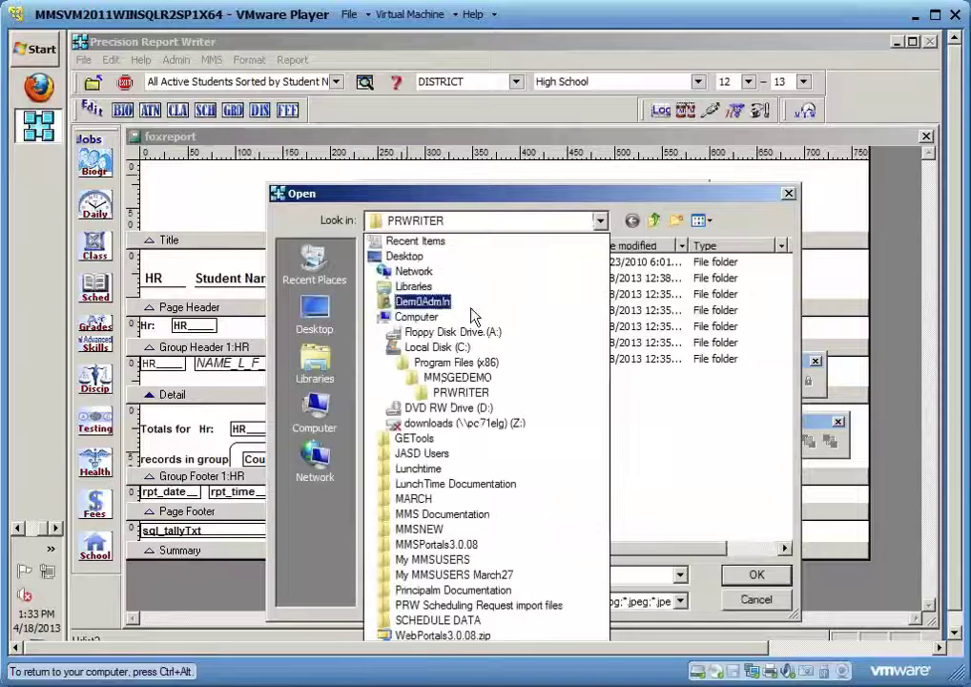
{"action": "left_click", "coordinate": [445, 378]}
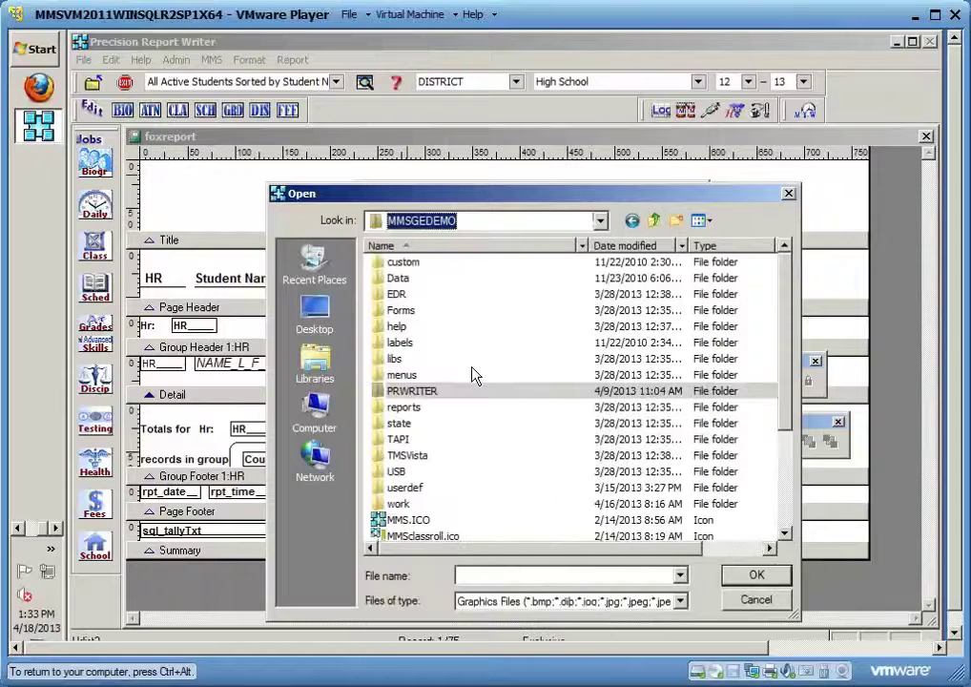
{"action": "left_click", "coordinate": [410, 519]}
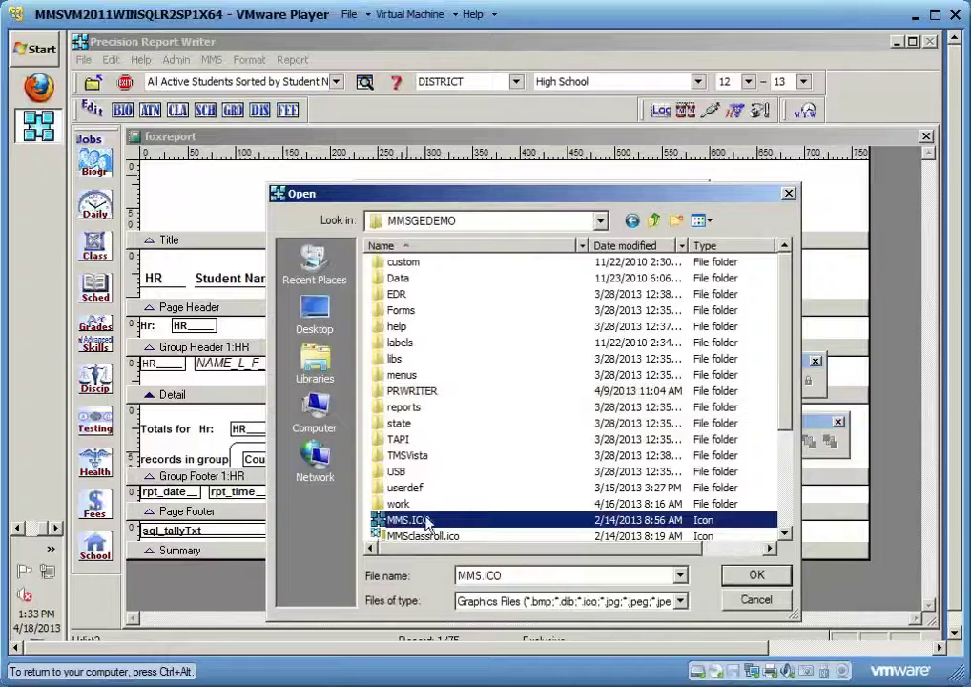
{"action": "left_click", "coordinate": [755, 575]}
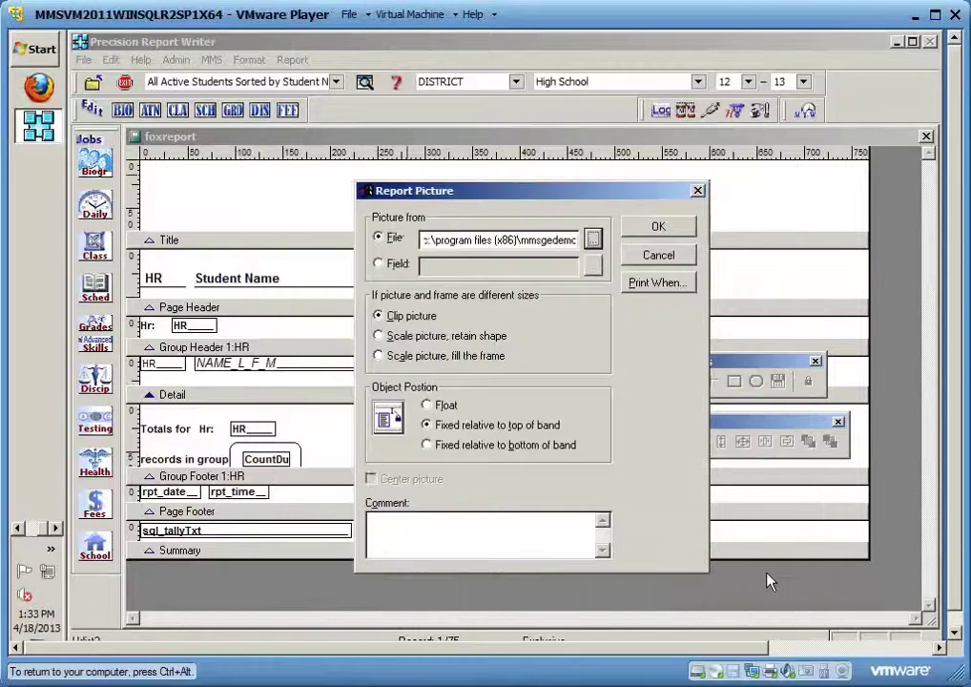
{"action": "left_click", "coordinate": [659, 230]}
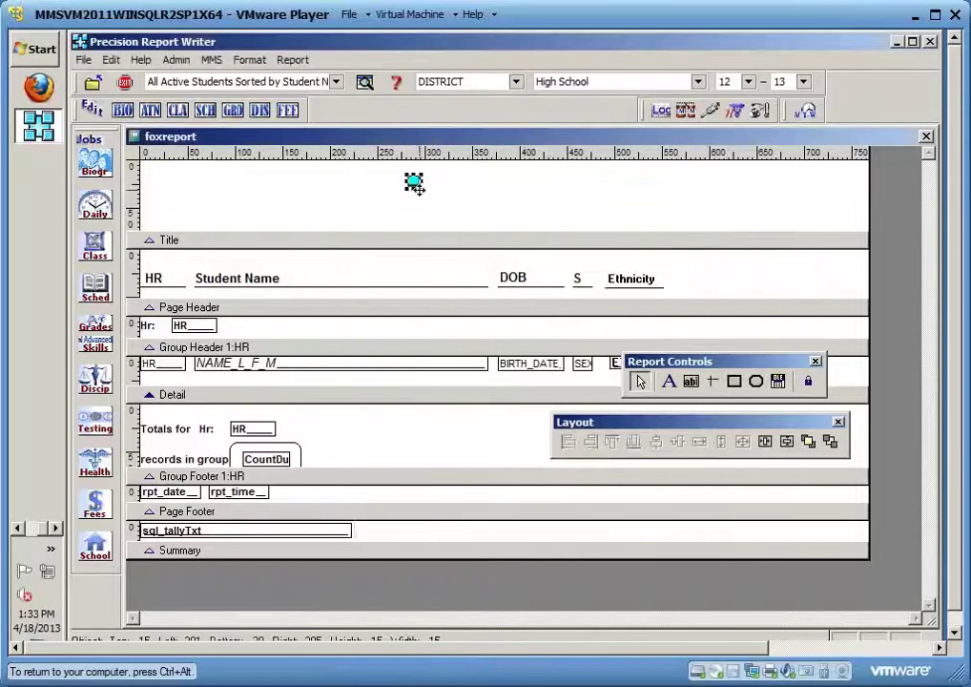
Size the logo area and set the picture to scale while retaining its shape
{"action": "left_click_drag", "start_coordinate": [414, 184], "coordinate": [487, 230]}
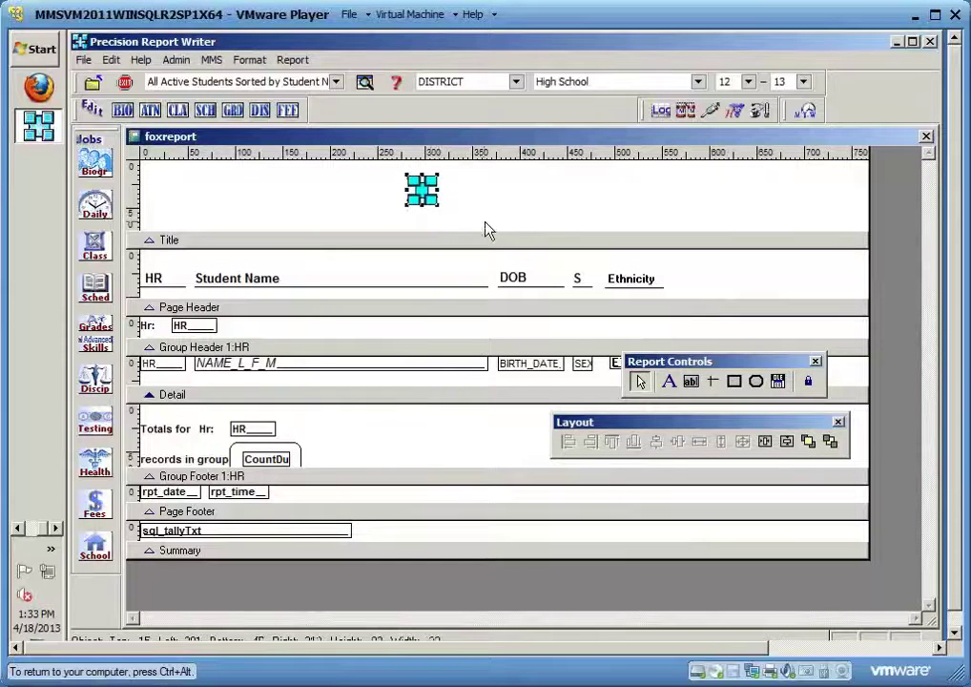
{"action": "double_click", "coordinate": [429, 195]}
{"action": "left_click", "coordinate": [393, 337]}
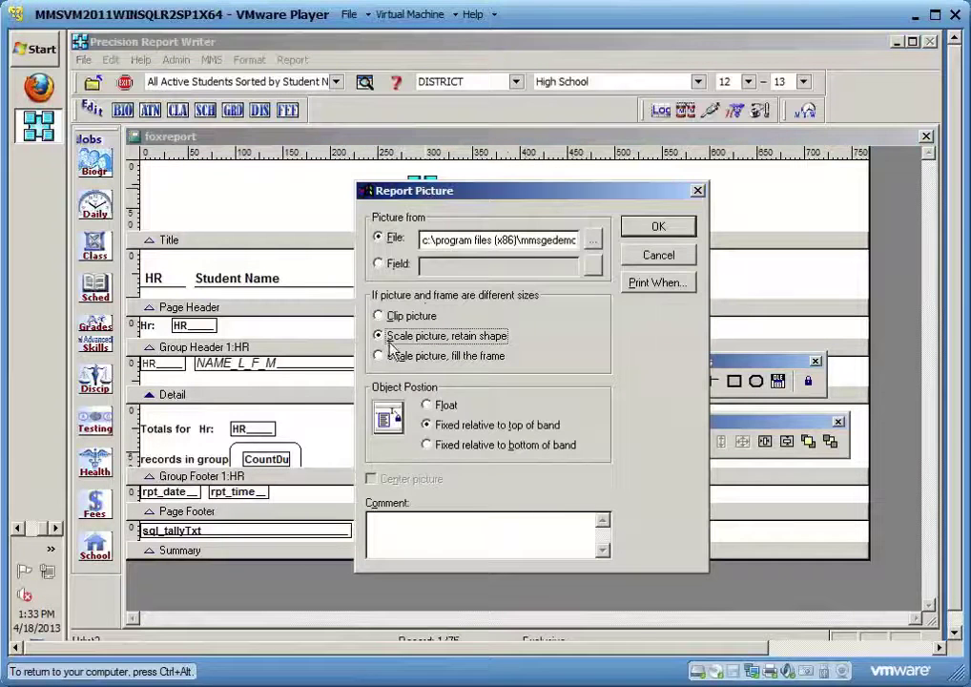
{"action": "left_click", "coordinate": [653, 228]}
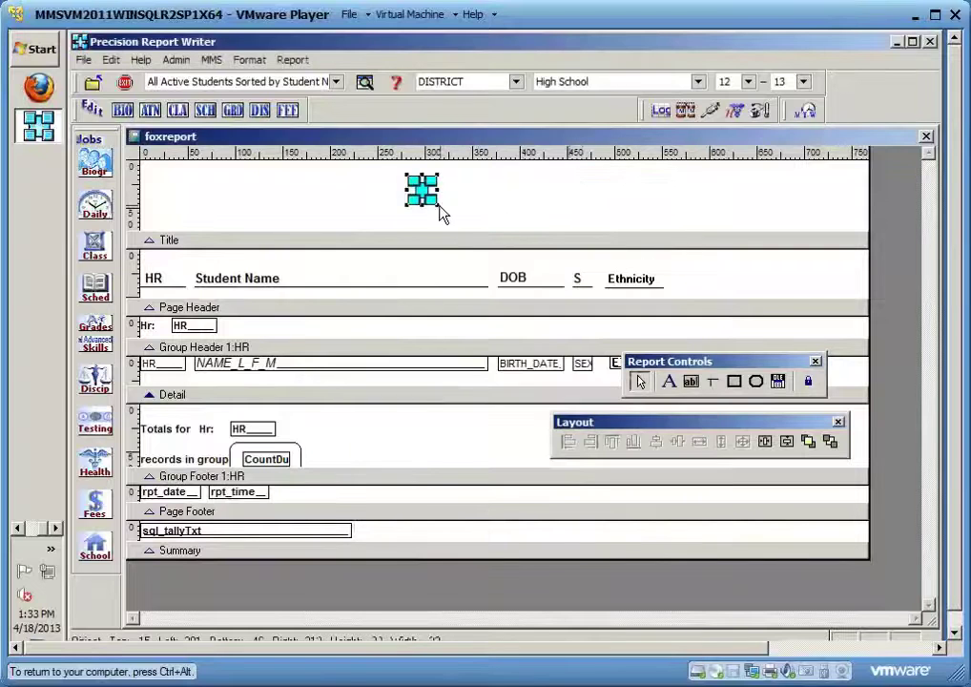
Enlarge the MMS logo, close the designer and save to preview the report
{"action": "left_click_drag", "start_coordinate": [438, 205], "coordinate": [563, 239]}
{"action": "left_click", "coordinate": [735, 110]}
{"action": "left_click", "coordinate": [462, 410]}
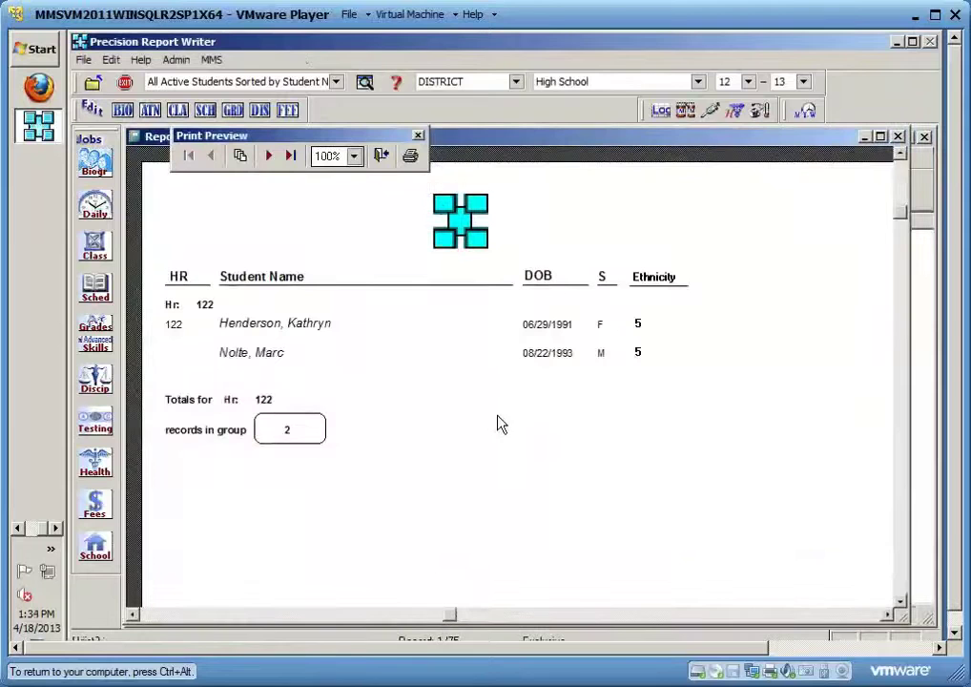
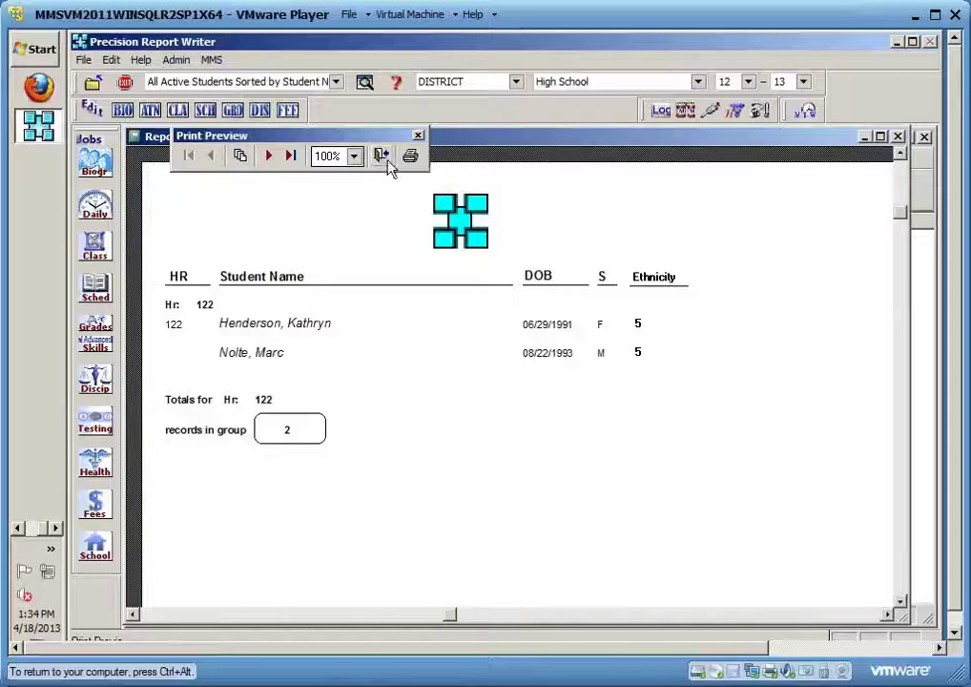
Close the report preview and open the HRLIST2 layout in the designer
{"action": "left_click", "coordinate": [384, 158]}
{"action": "left_click", "coordinate": [459, 481]}
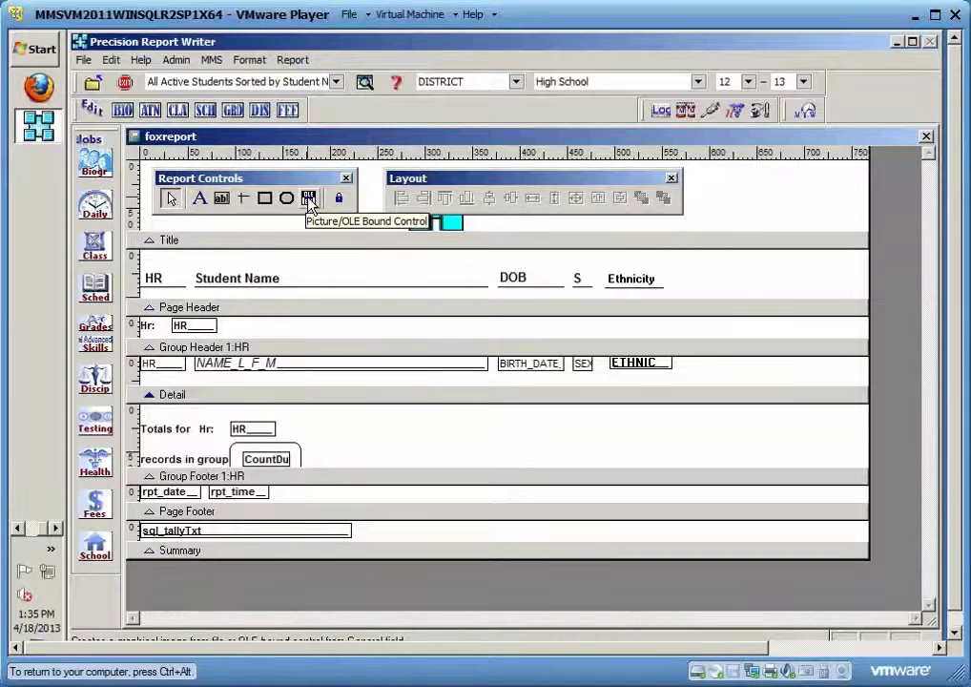
Move the Report Controls and Layout toolboxes away from the logo
{"action": "left_click", "coordinate": [308, 199]}
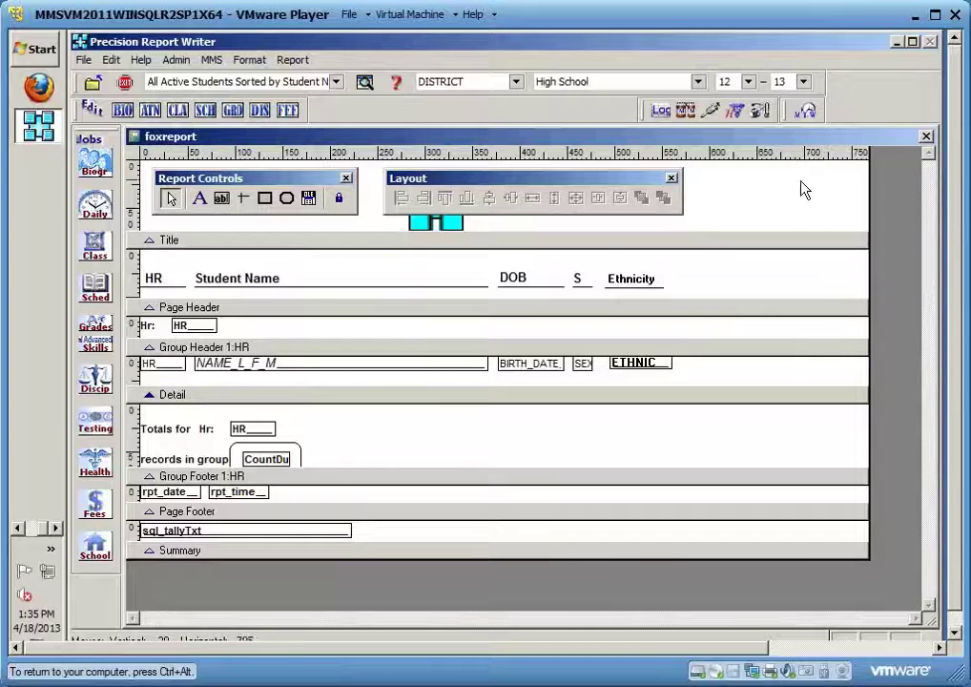
{"action": "left_click_drag", "start_coordinate": [325, 183], "coordinate": [789, 471]}
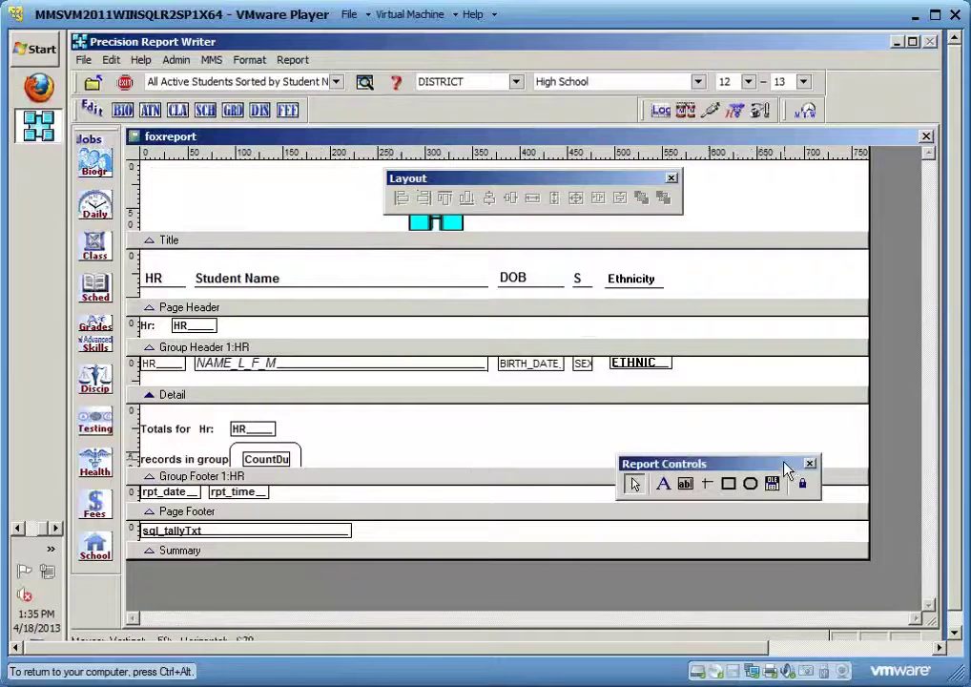
{"action": "left_click_drag", "start_coordinate": [564, 183], "coordinate": [736, 381]}
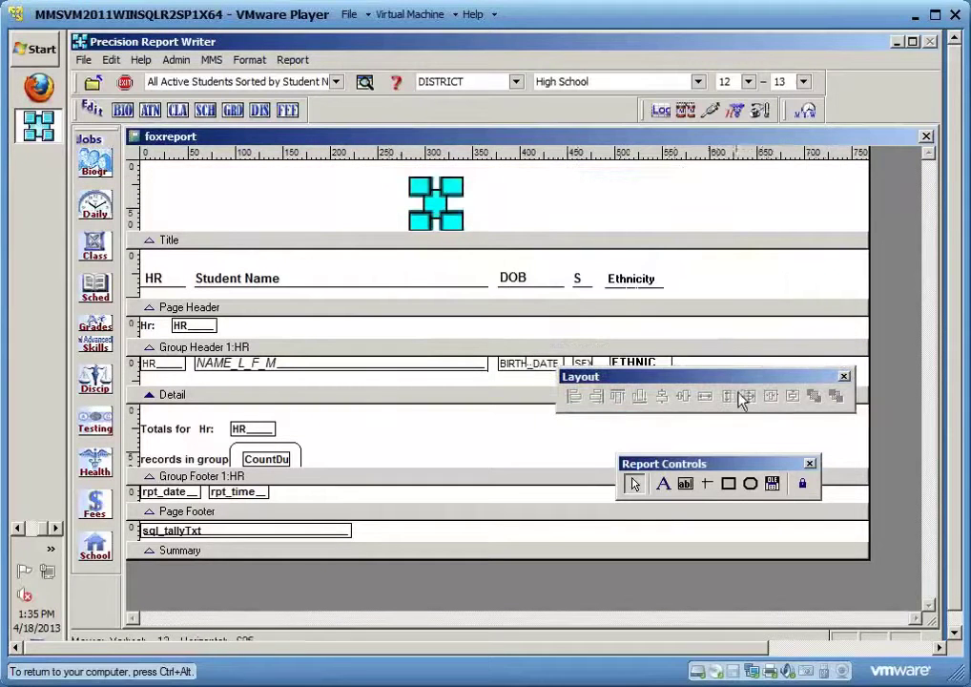
Centre the cyan logo horizontally on the page, then select all the column heading labels
{"action": "left_click", "coordinate": [436, 203]}
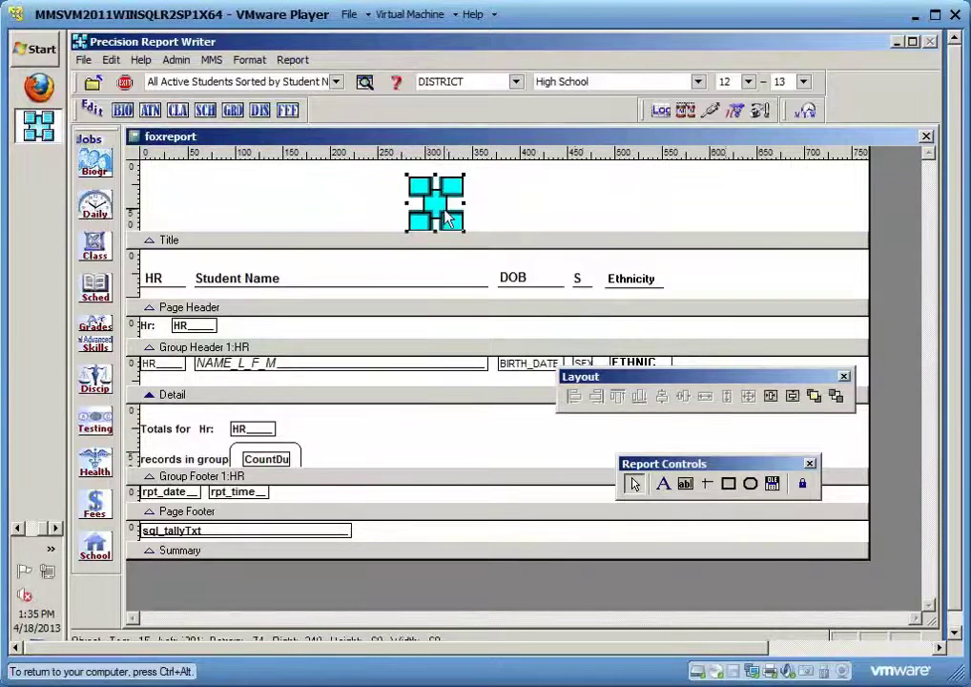
{"action": "left_click", "coordinate": [771, 397]}
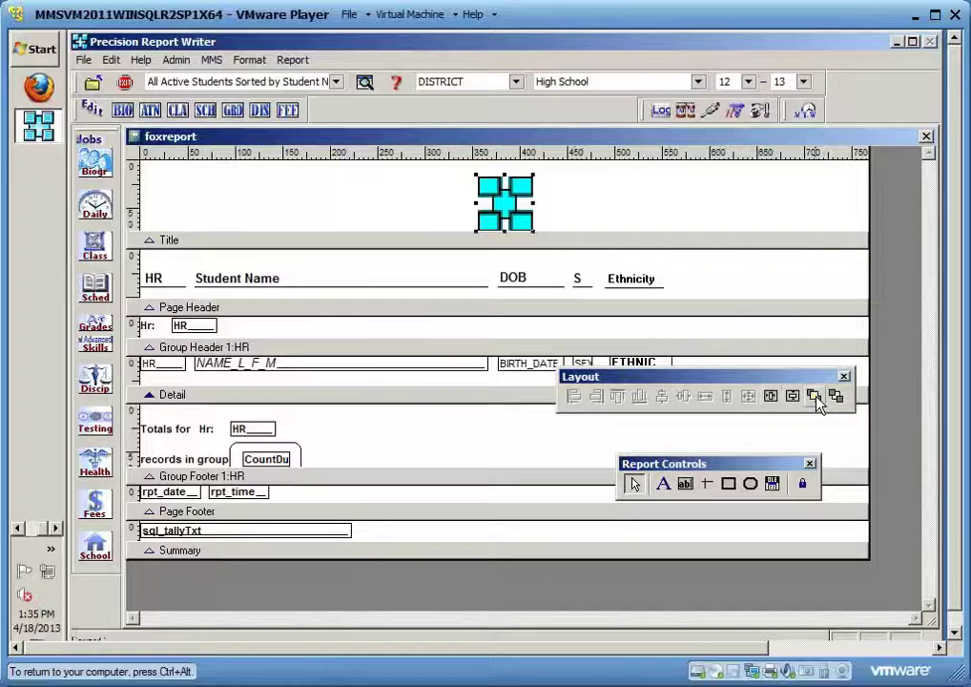
{"action": "left_click", "coordinate": [713, 287]}
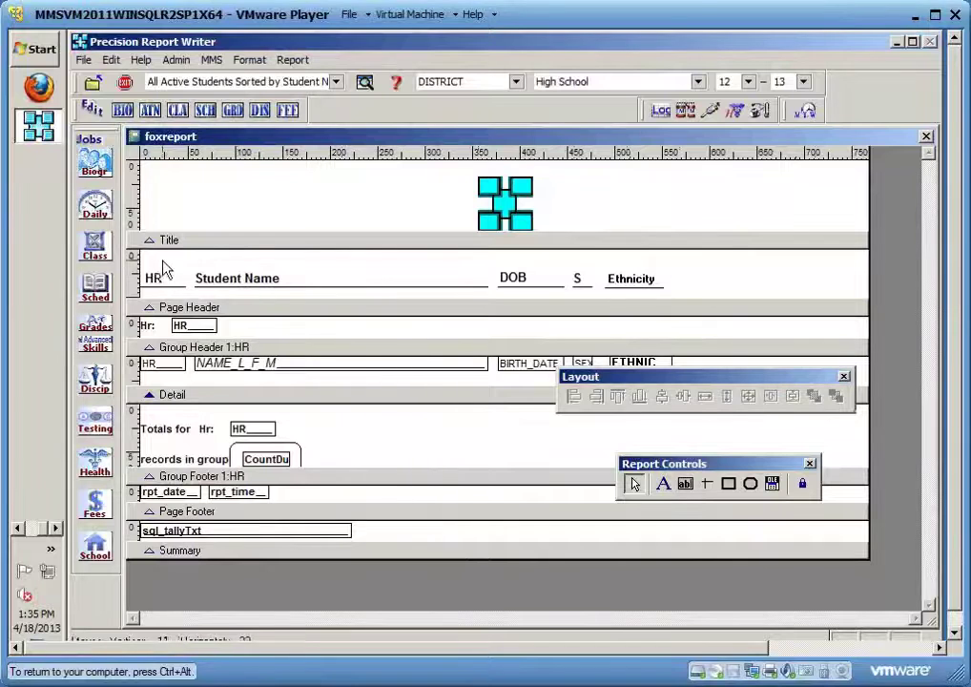
{"action": "left_click_drag", "start_coordinate": [150, 258], "coordinate": [691, 301]}
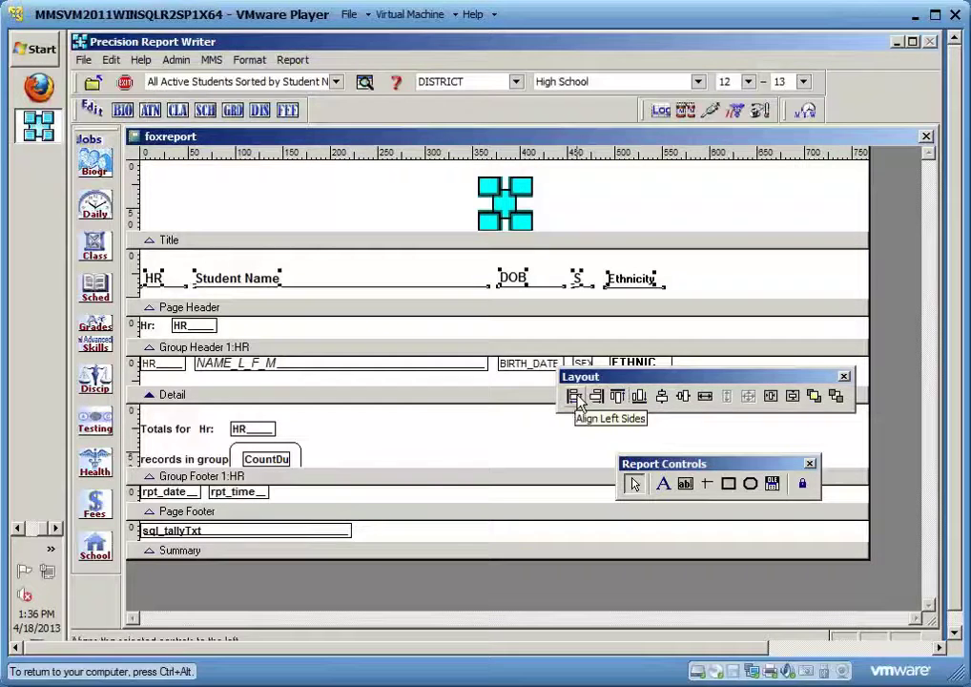
Align the bottom edges of the HR, Student Name, DOB, S and Ethnicity headings
{"action": "left_click", "coordinate": [640, 397]}
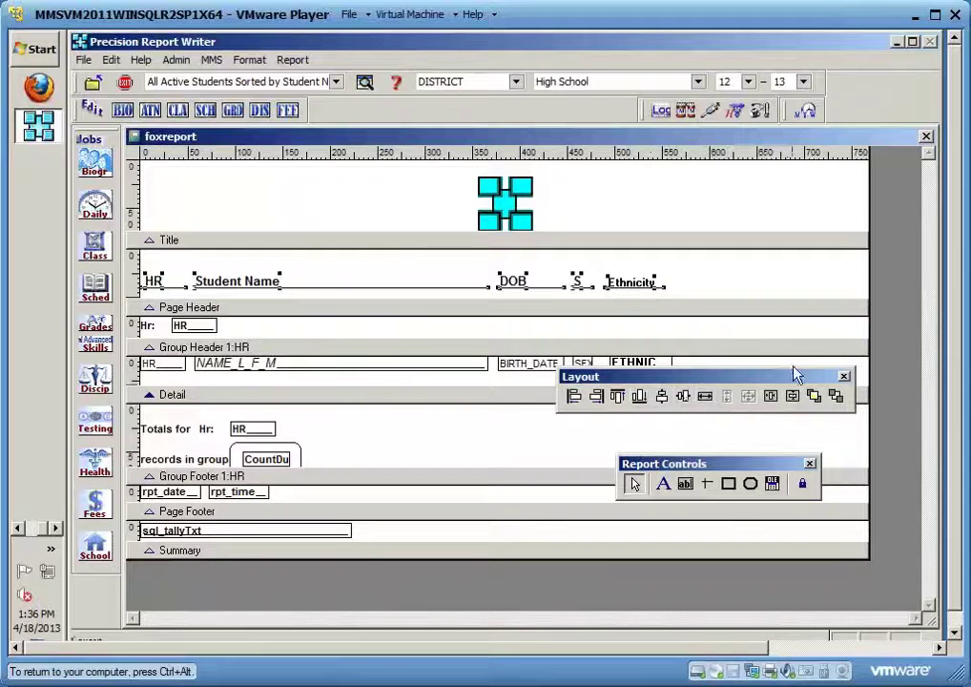
{"action": "left_click", "coordinate": [645, 264]}
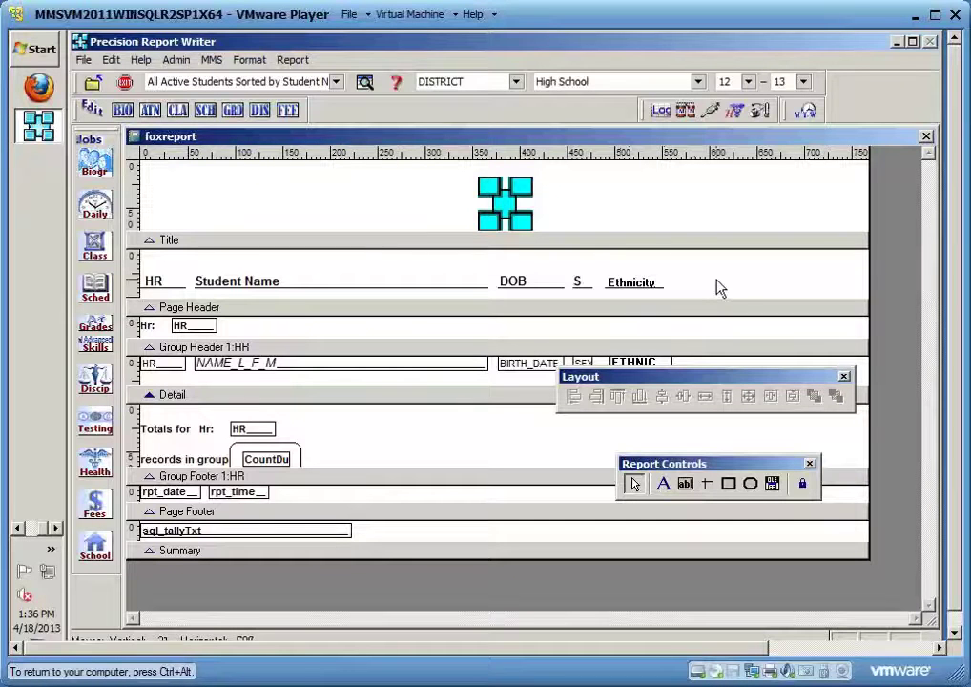
Save the HRLIST2 layout changes and close the preview, Output Choices and Request Editor
{"action": "left_click", "coordinate": [927, 137]}
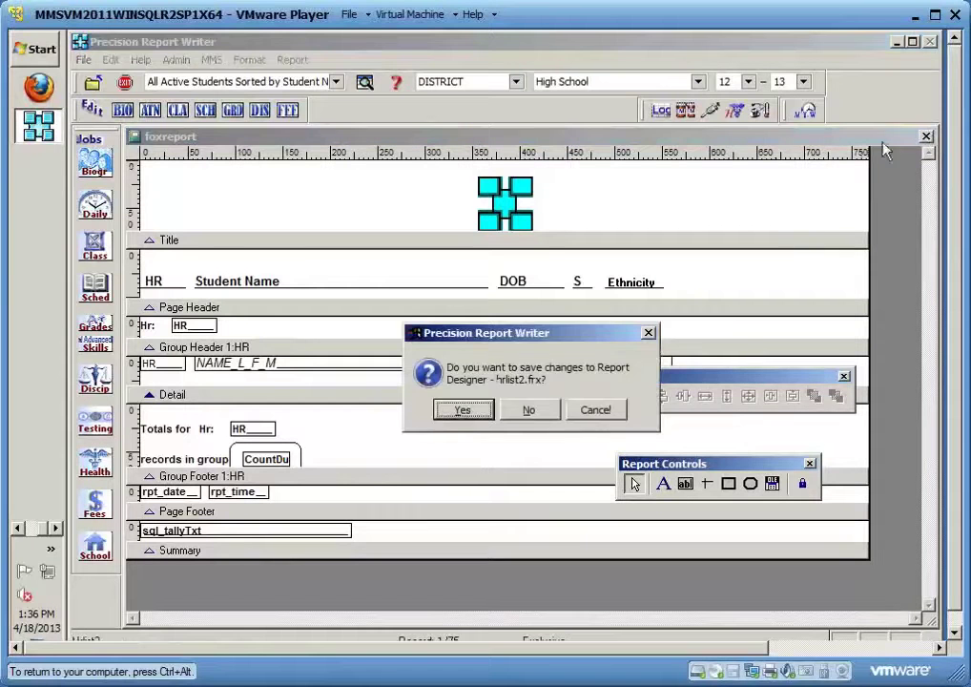
{"action": "left_click", "coordinate": [467, 412]}
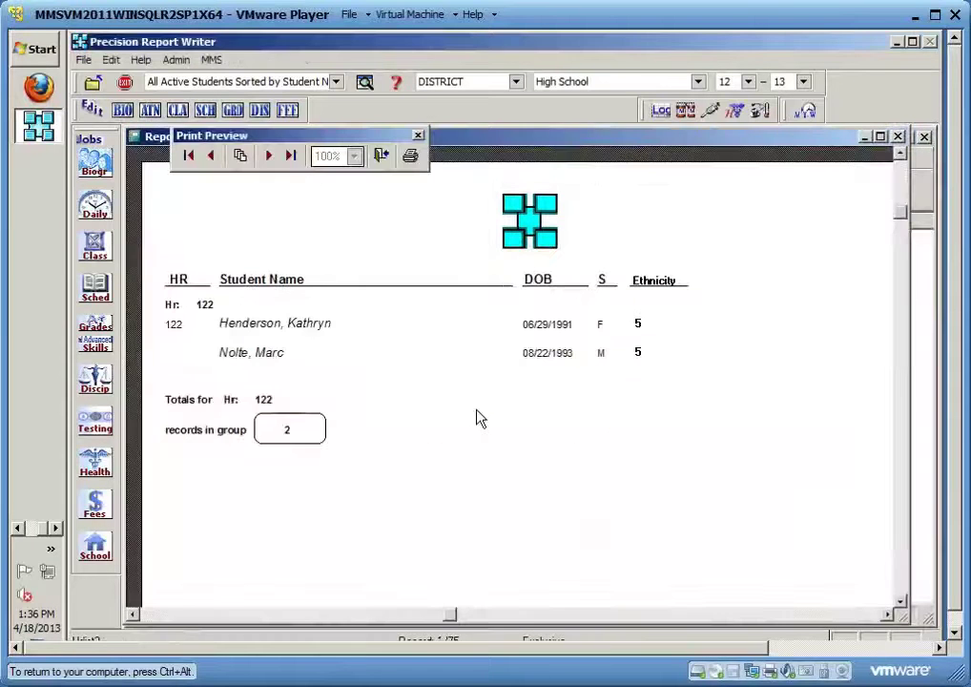
{"action": "left_click", "coordinate": [380, 155]}
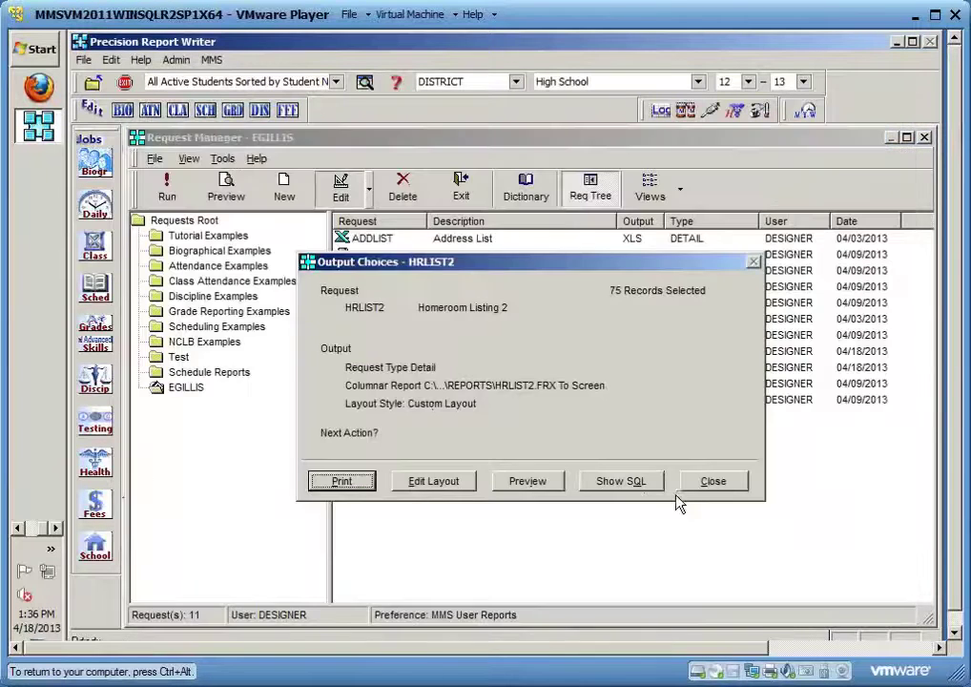
{"action": "left_click", "coordinate": [713, 480]}
{"action": "left_click", "coordinate": [773, 550]}
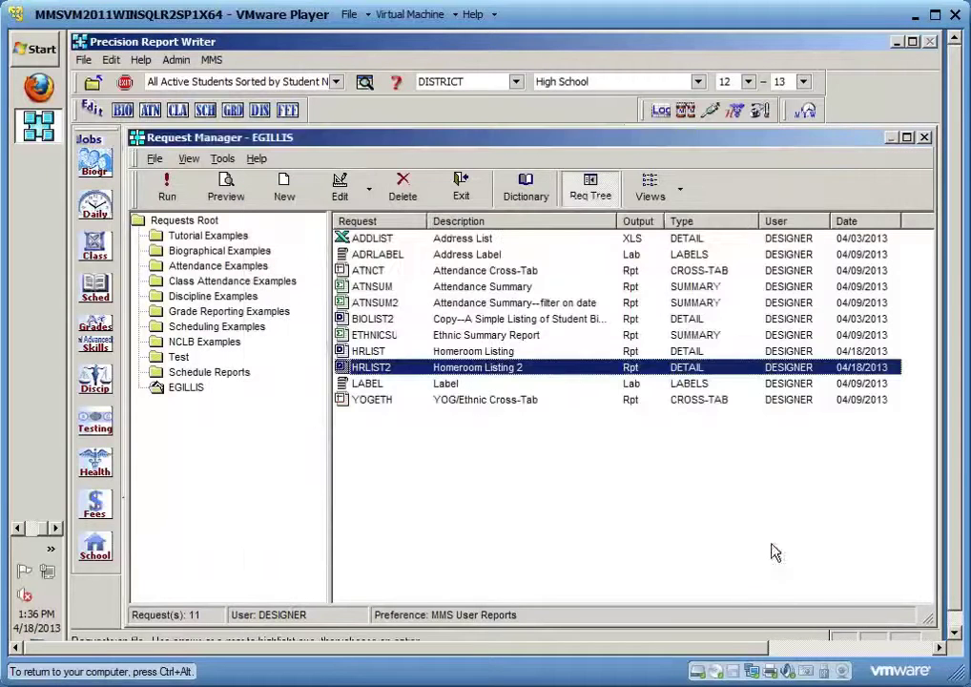
Preview the Homeroom Listing (HRLIST) report for grade level 11, then close it and its dialogs
{"action": "left_click", "coordinate": [355, 351]}
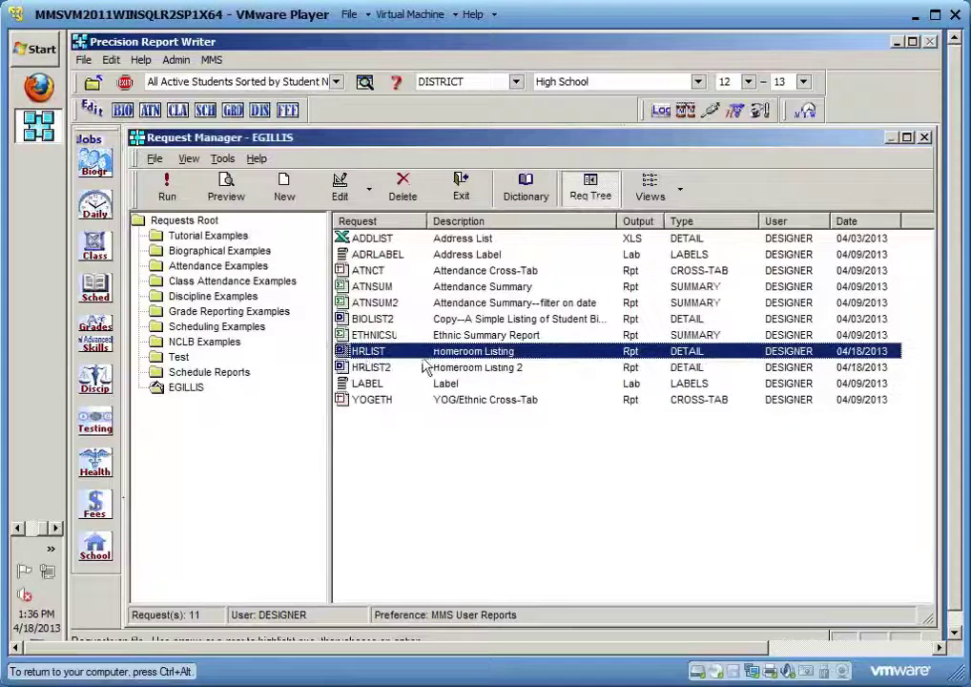
{"action": "left_click", "coordinate": [343, 188]}
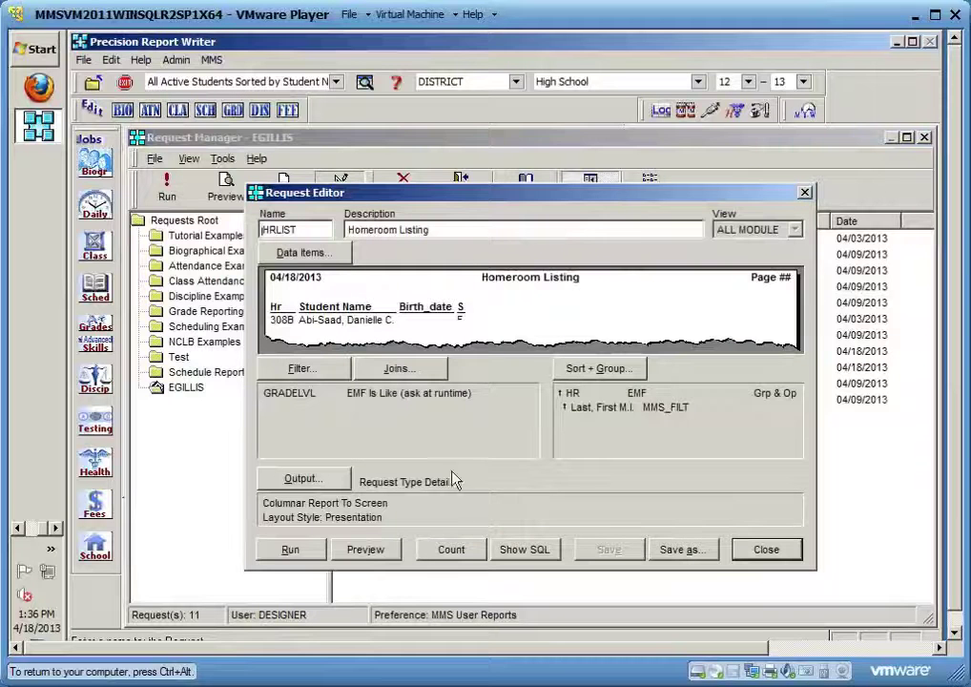
{"action": "left_click", "coordinate": [365, 548]}
{"action": "type", "text": "11"}
{"action": "left_click", "coordinate": [491, 427]}
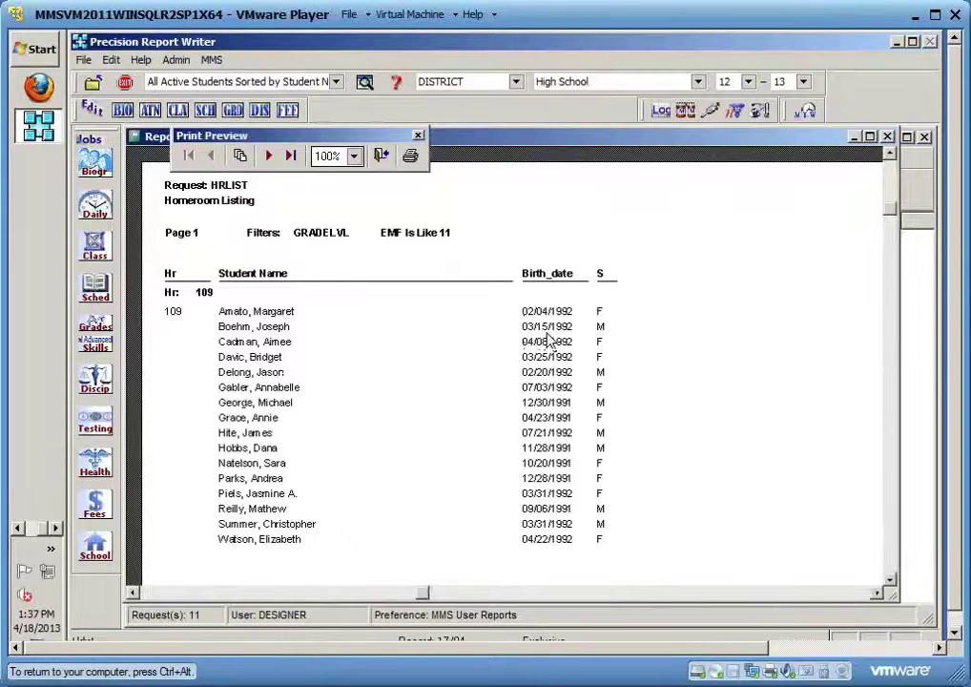
{"action": "left_click", "coordinate": [383, 156]}
{"action": "left_click", "coordinate": [708, 481]}
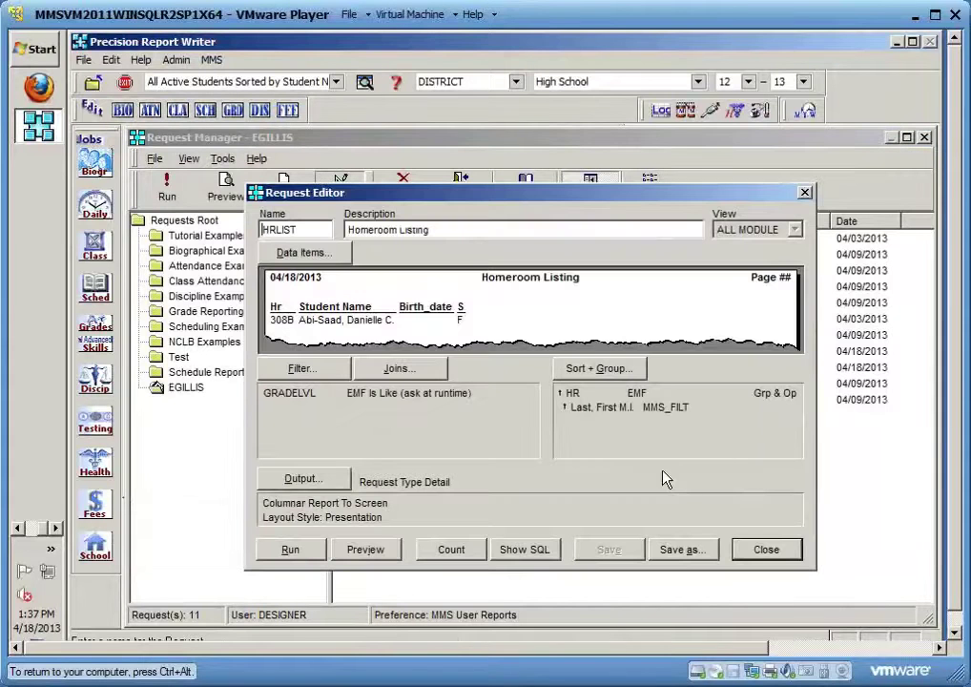
{"action": "left_click", "coordinate": [759, 551]}
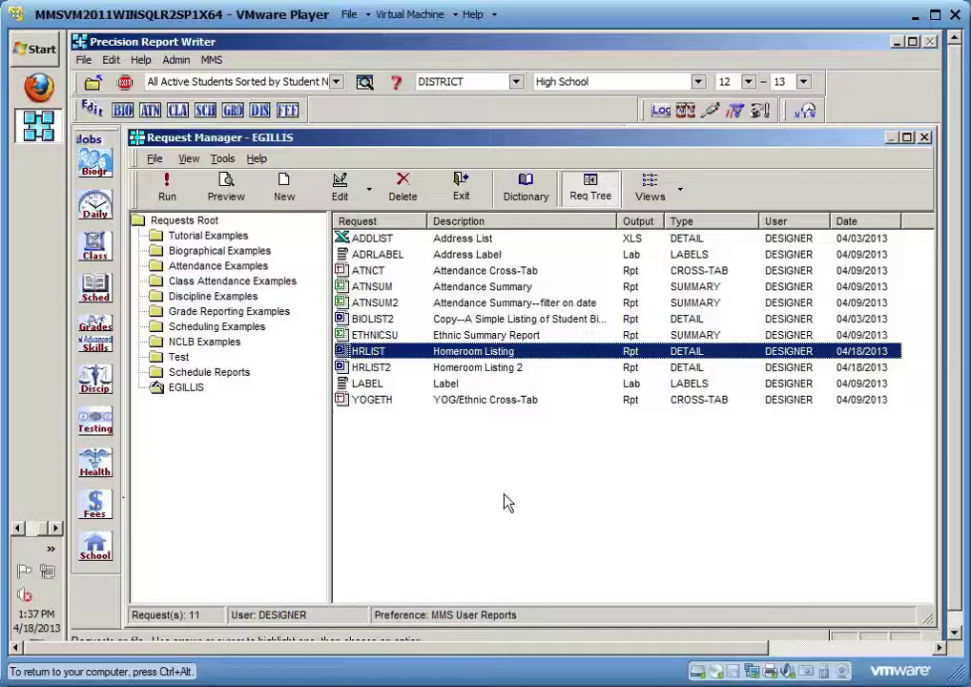
Create a new detail request named PICS with description 'Student Pictures'
{"action": "left_click", "coordinate": [286, 191]}
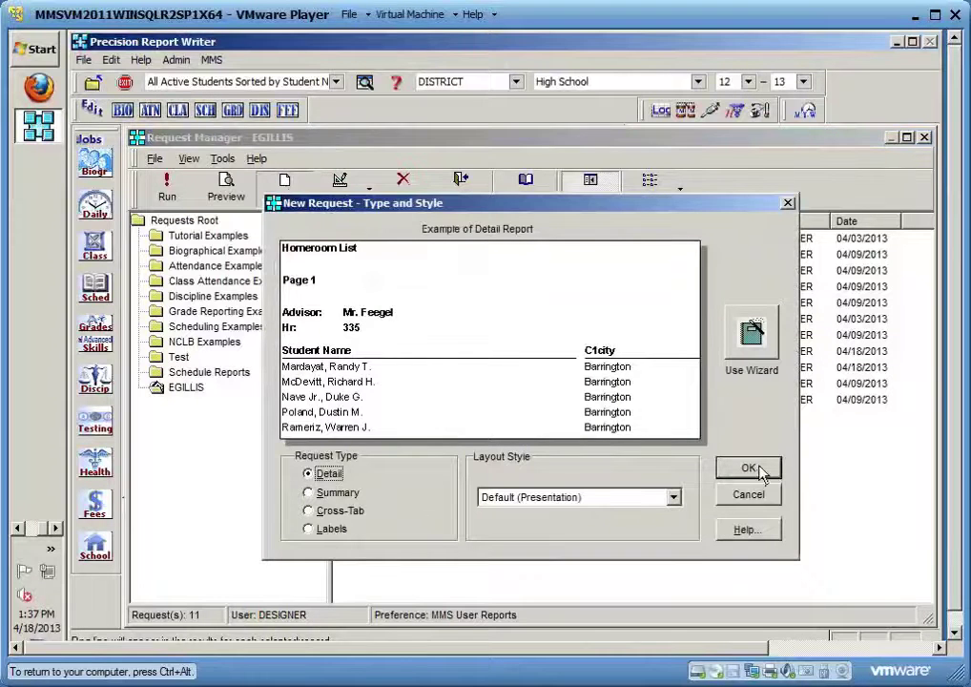
{"action": "left_click", "coordinate": [750, 468]}
{"action": "type", "text": "PICS"}
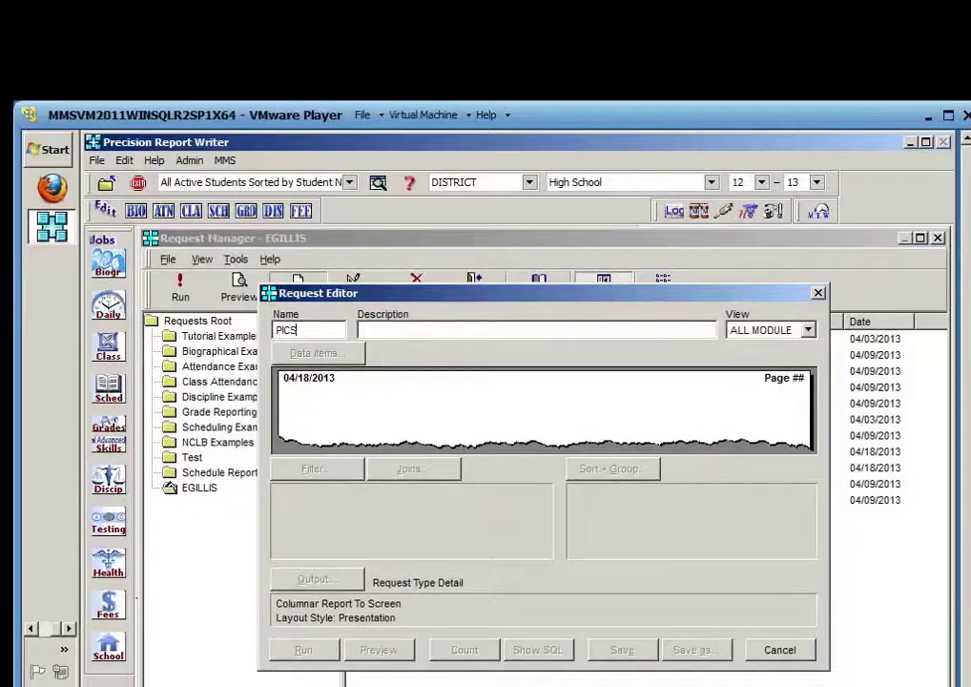
{"action": "key", "text": "Tab"}
{"action": "type", "text": "Student Picute"}
{"action": "key", "text": "BackSpace"}
{"action": "key", "text": "BackSpace"}
{"action": "key", "text": "BackSpace"}
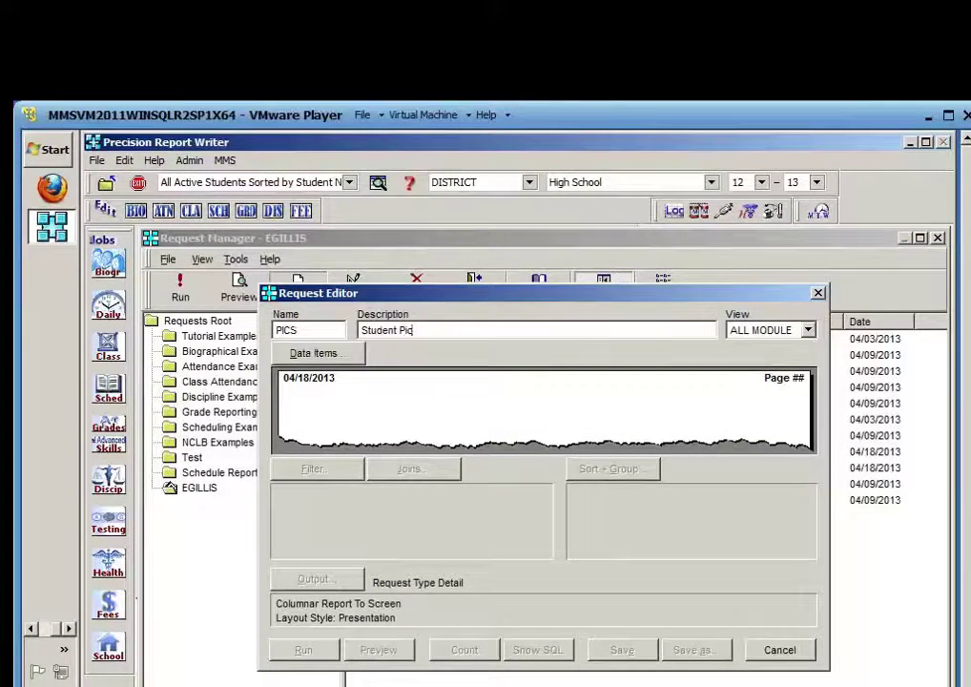
{"action": "type", "text": "tures"}
Add the student name (Last, First M.I.) field to the PICS request
{"action": "left_click", "coordinate": [320, 353]}
{"action": "left_click", "coordinate": [298, 500]}
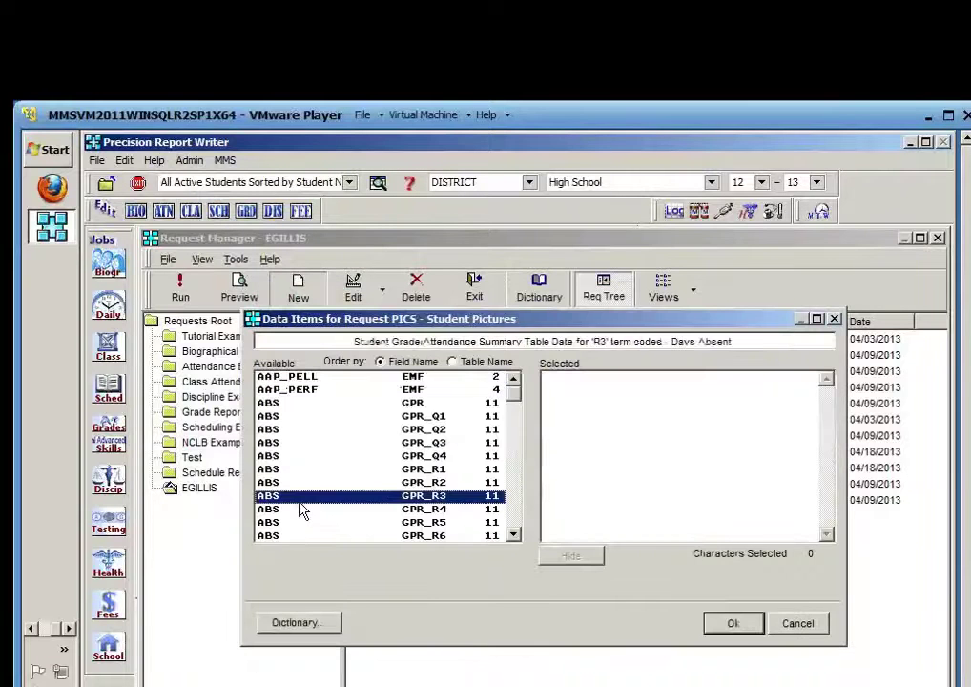
{"action": "key", "text": "l"}
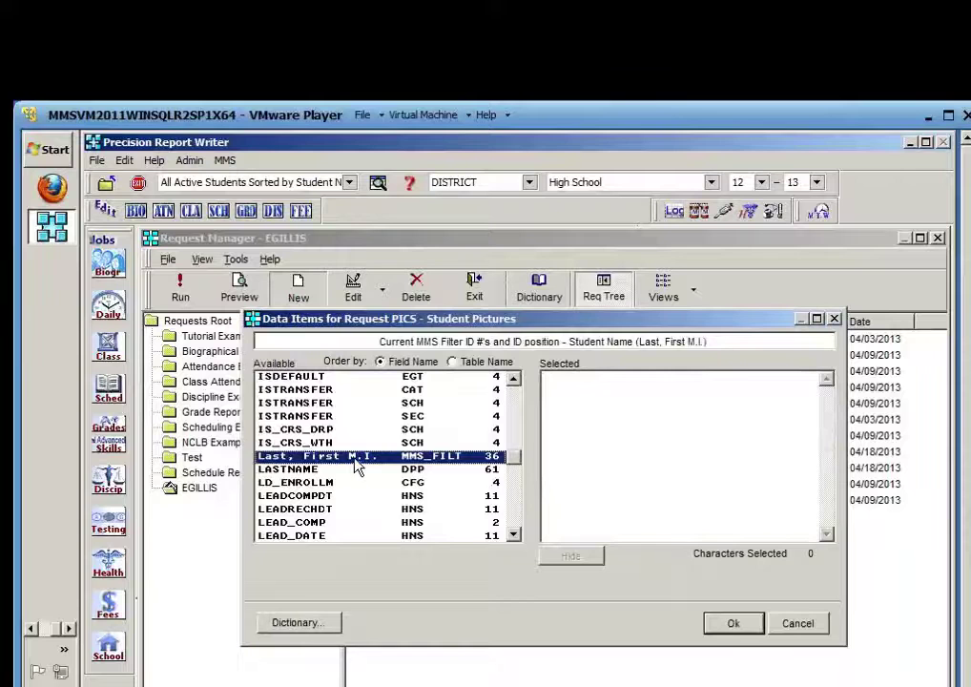
{"action": "double_click", "coordinate": [358, 464]}
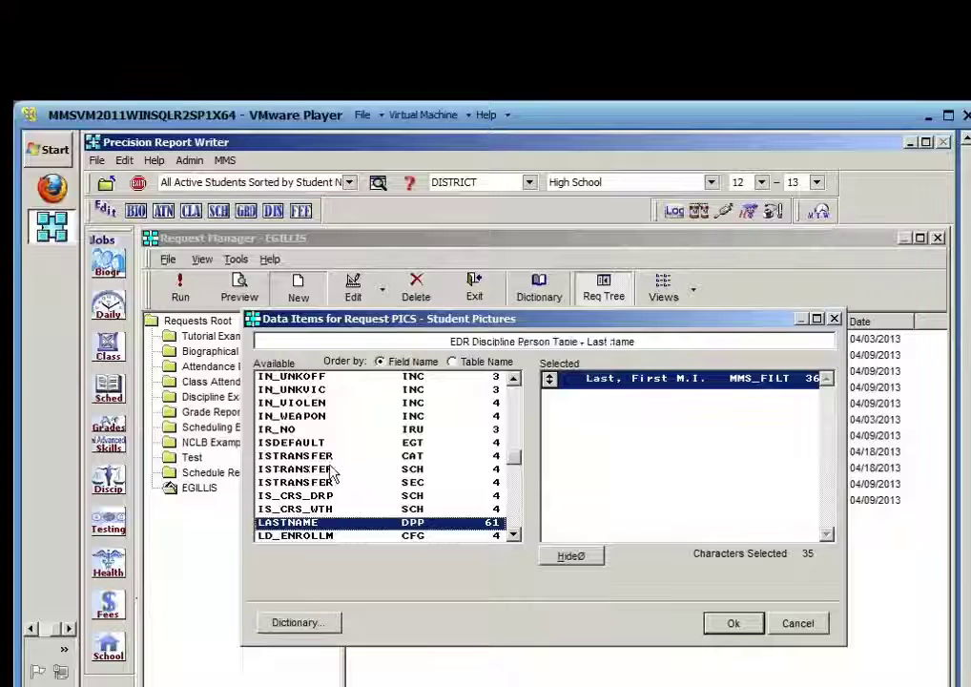
{"action": "left_click", "coordinate": [303, 470]}
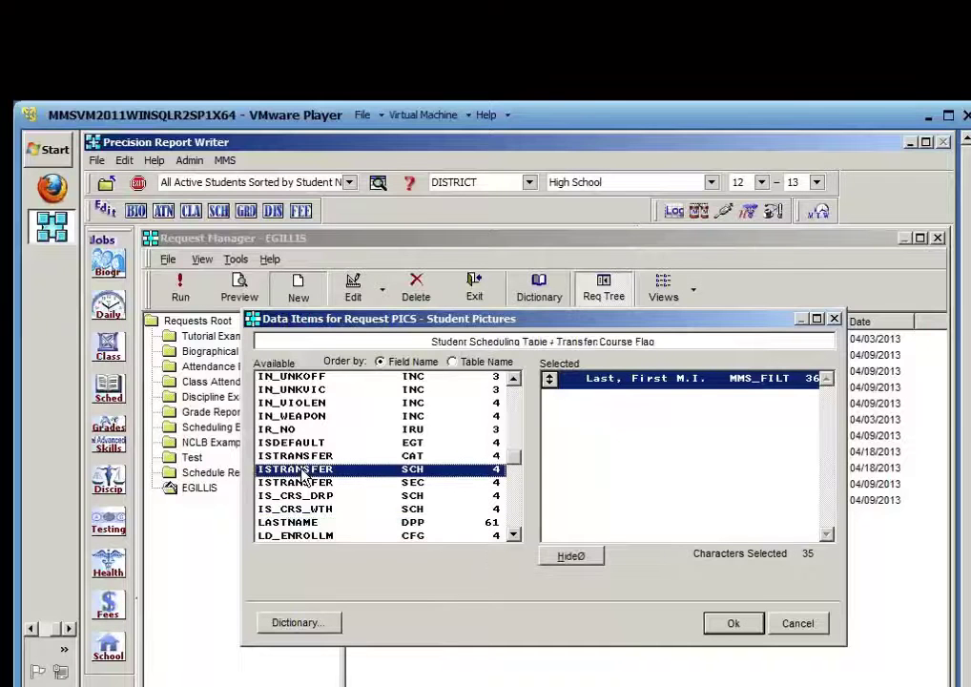
Add the STPICT picture field, hide it so it reads #STPICT, and confirm the data items
{"action": "type", "text": "st"}
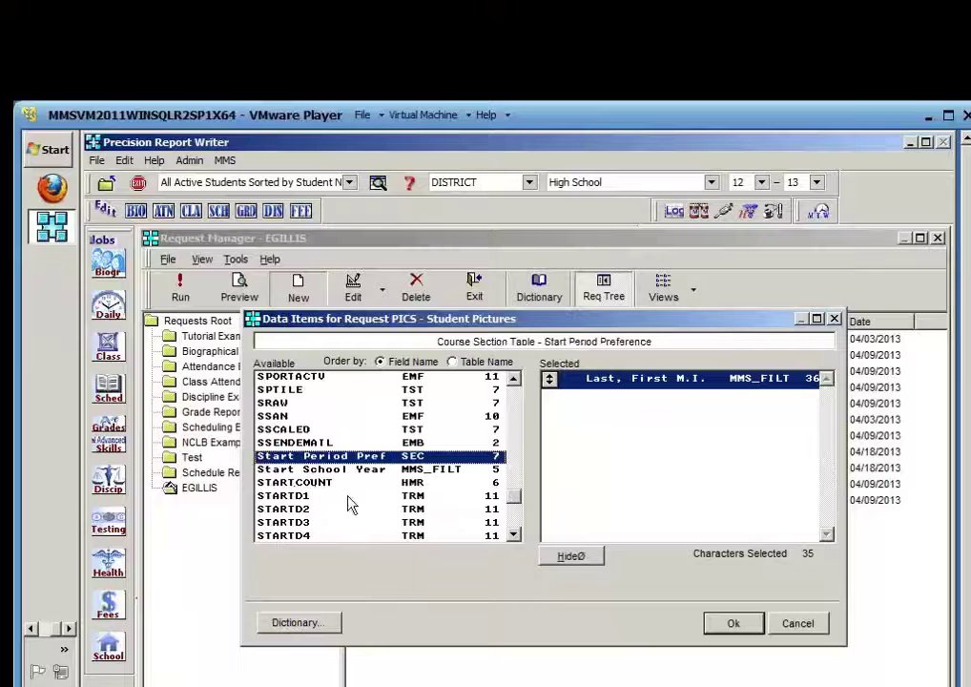
{"action": "left_click", "coordinate": [515, 522]}
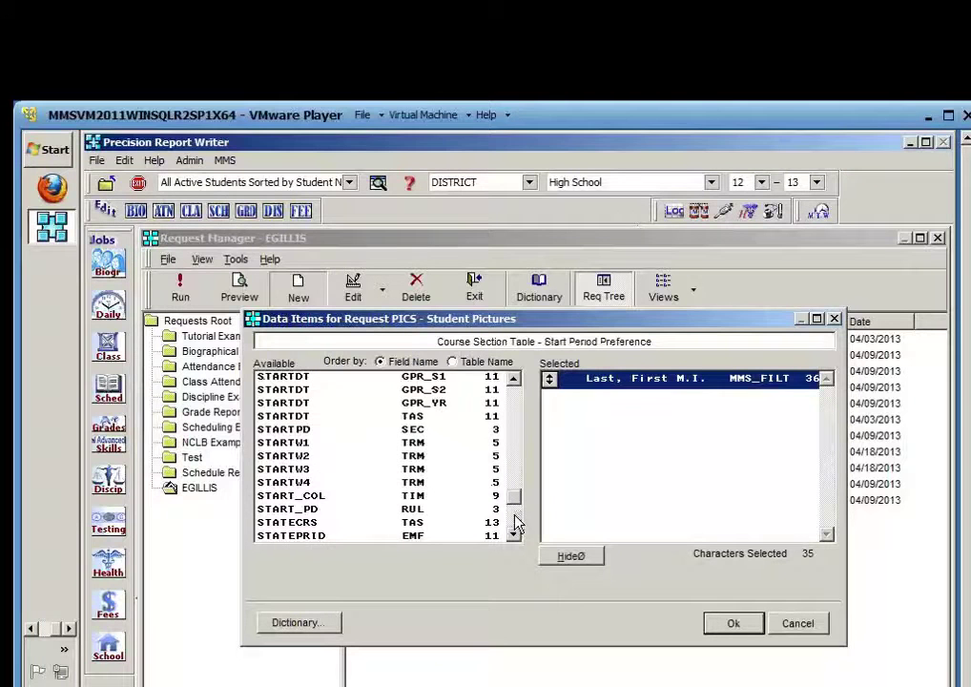
{"action": "left_click", "coordinate": [515, 523]}
{"action": "left_click", "coordinate": [515, 523]}
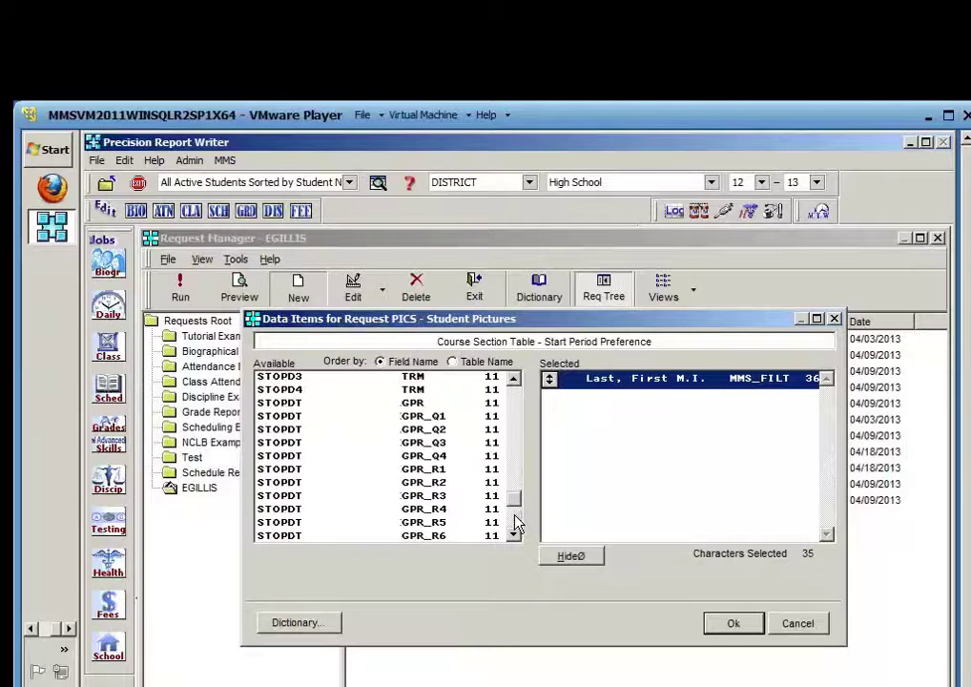
{"action": "left_click", "coordinate": [515, 527]}
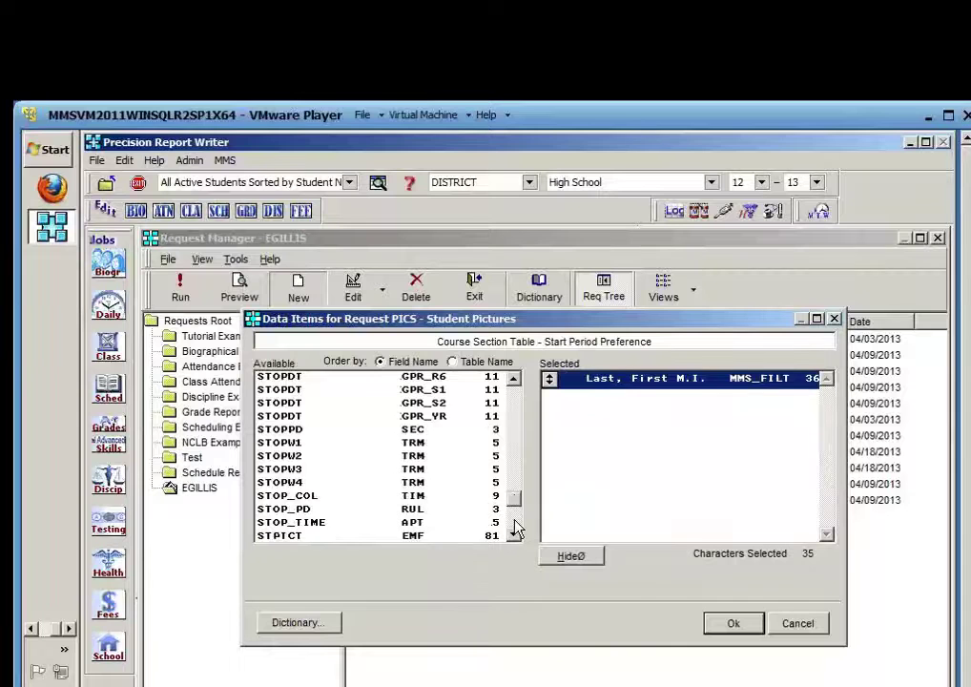
{"action": "left_click", "coordinate": [514, 534]}
{"action": "left_click", "coordinate": [514, 534]}
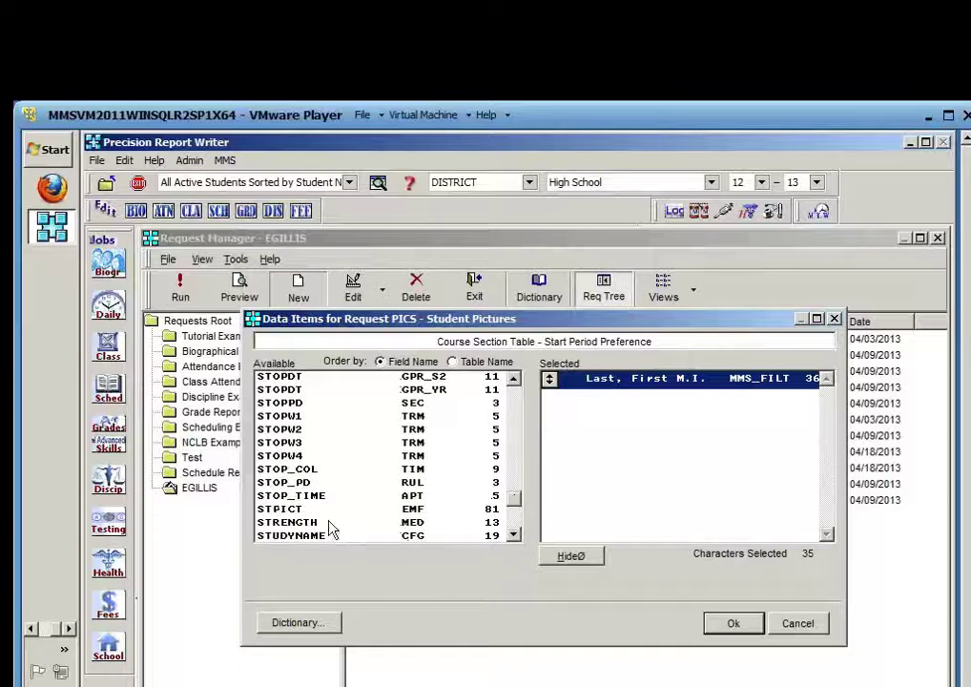
{"action": "left_click", "coordinate": [289, 513]}
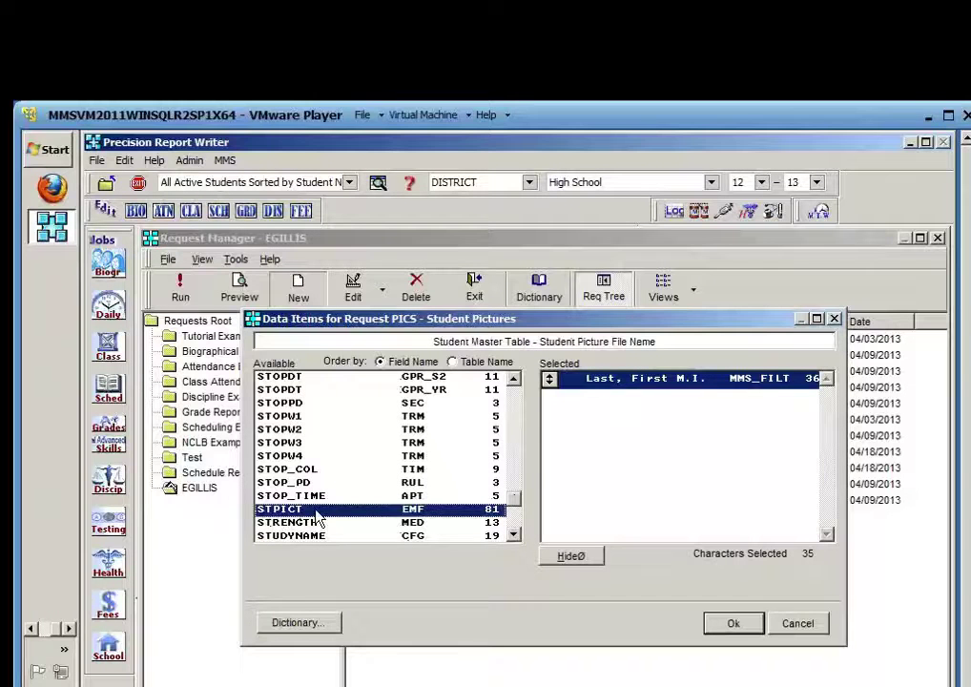
{"action": "double_click", "coordinate": [317, 513]}
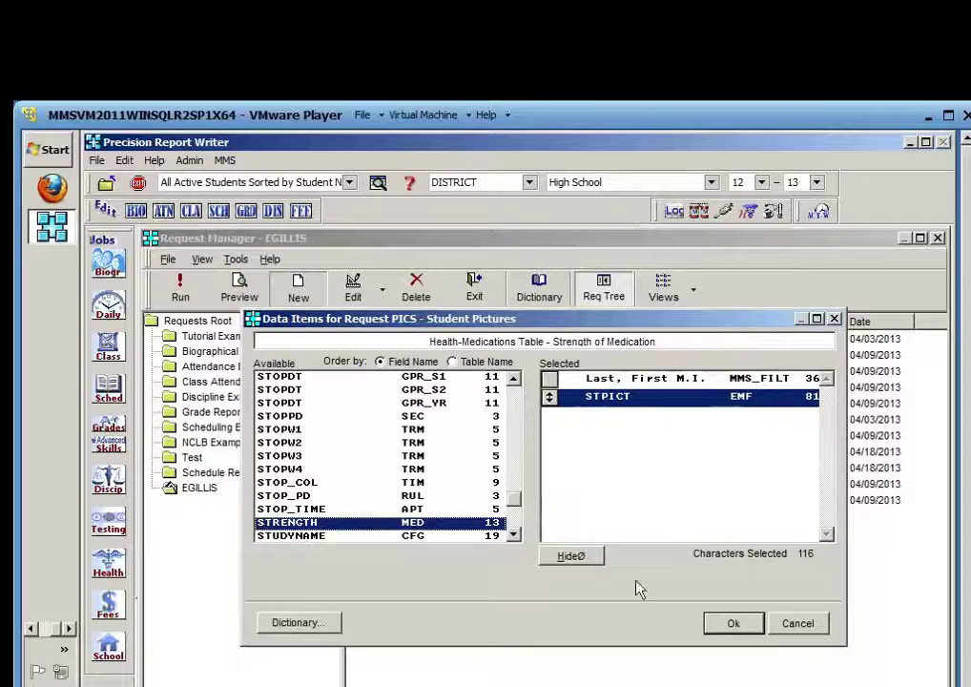
{"action": "left_click", "coordinate": [736, 624]}
{"action": "left_click", "coordinate": [572, 556]}
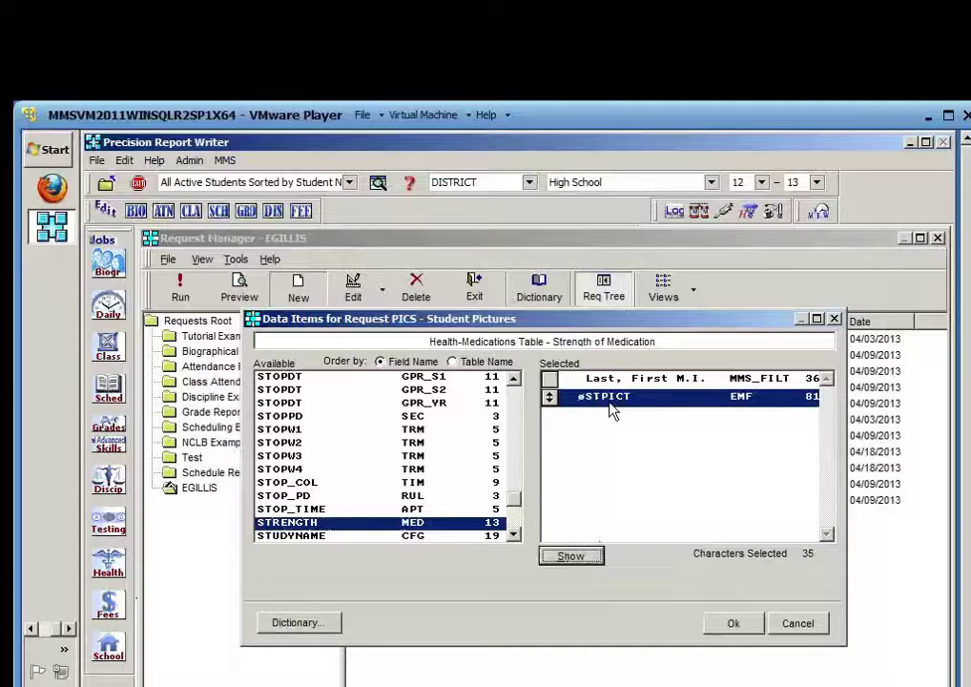
{"action": "left_click", "coordinate": [742, 624]}
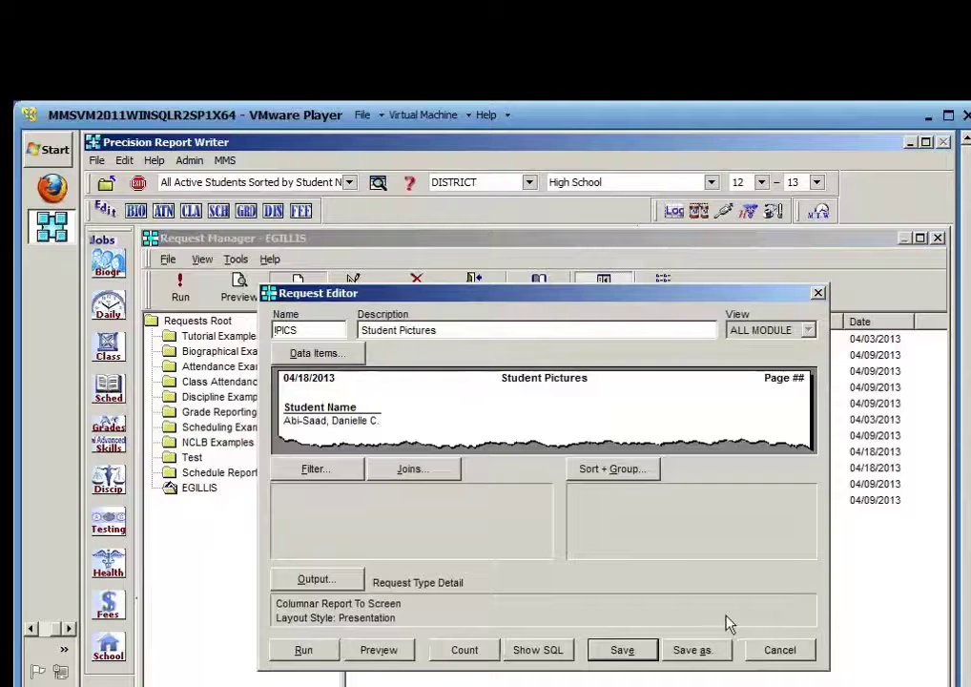
Preview the unsorted PICS report, then close the preview and output choices
{"action": "left_click", "coordinate": [380, 650]}
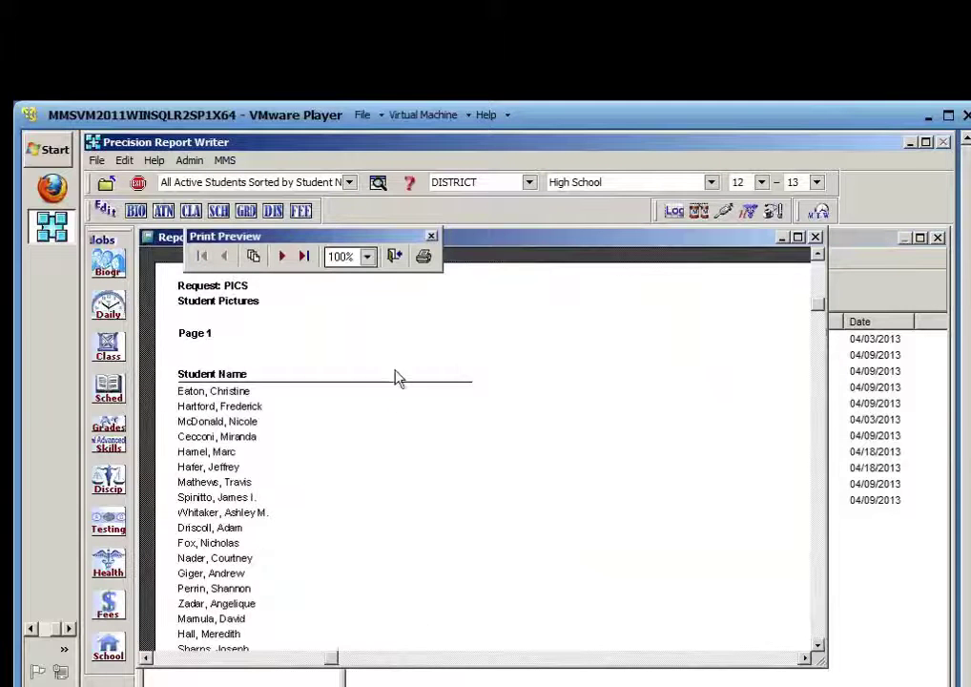
{"action": "left_click", "coordinate": [399, 264]}
{"action": "left_click", "coordinate": [711, 581]}
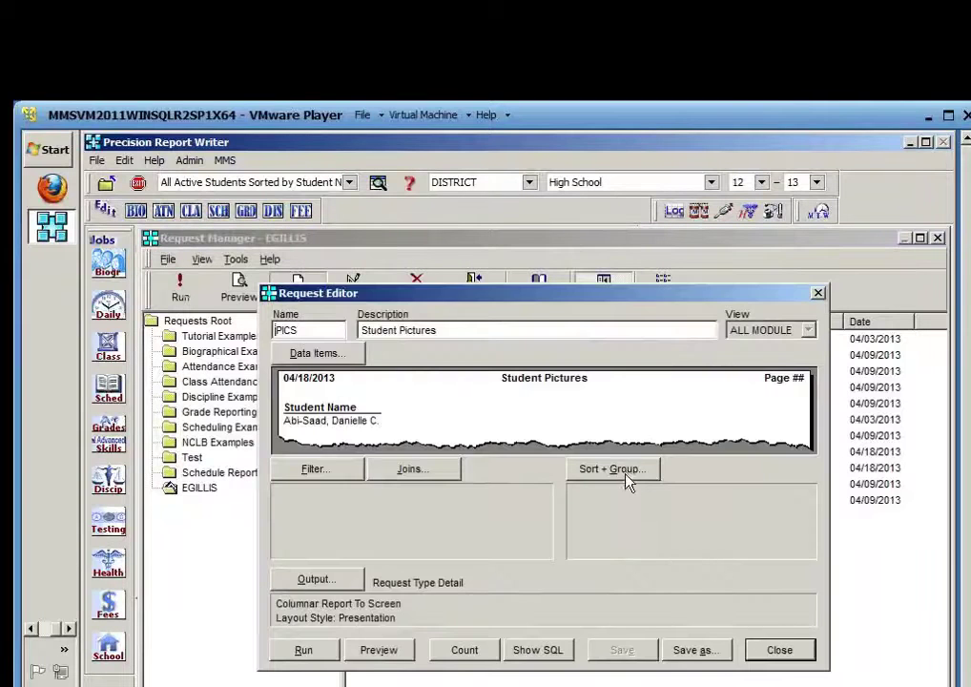
Sort the PICS request by Last, First M.I. and preview the alphabetical result
{"action": "left_click", "coordinate": [627, 480]}
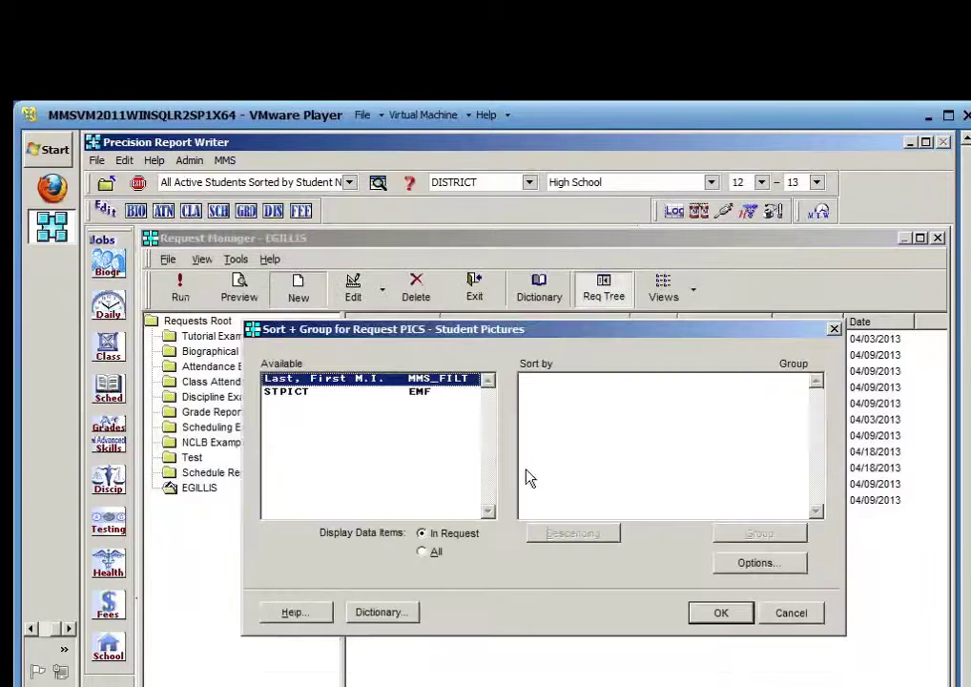
{"action": "double_click", "coordinate": [335, 382]}
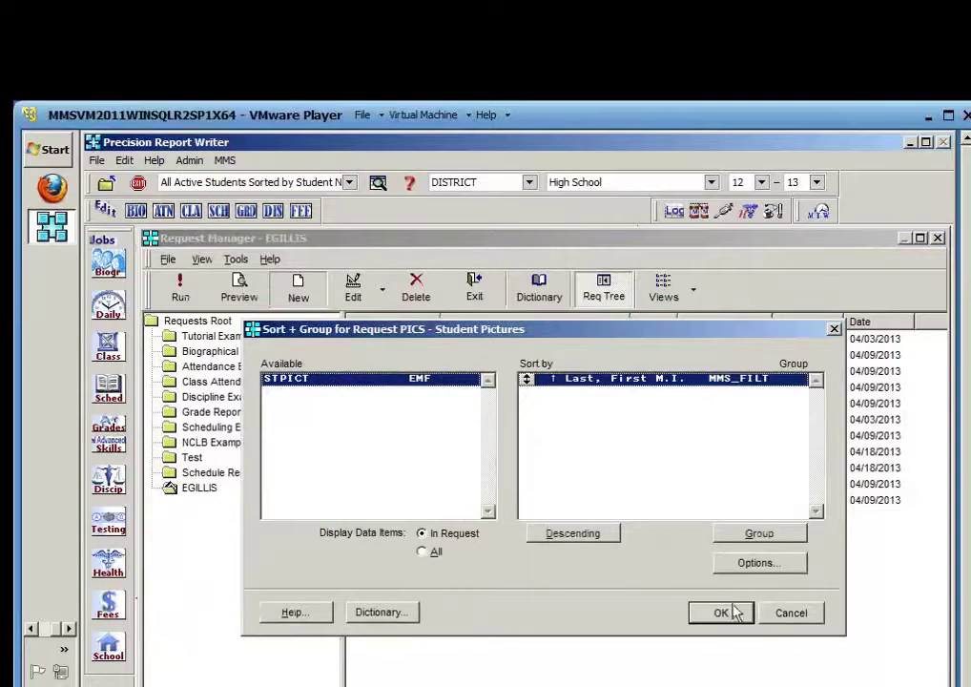
{"action": "left_click", "coordinate": [721, 613]}
{"action": "left_click", "coordinate": [396, 647]}
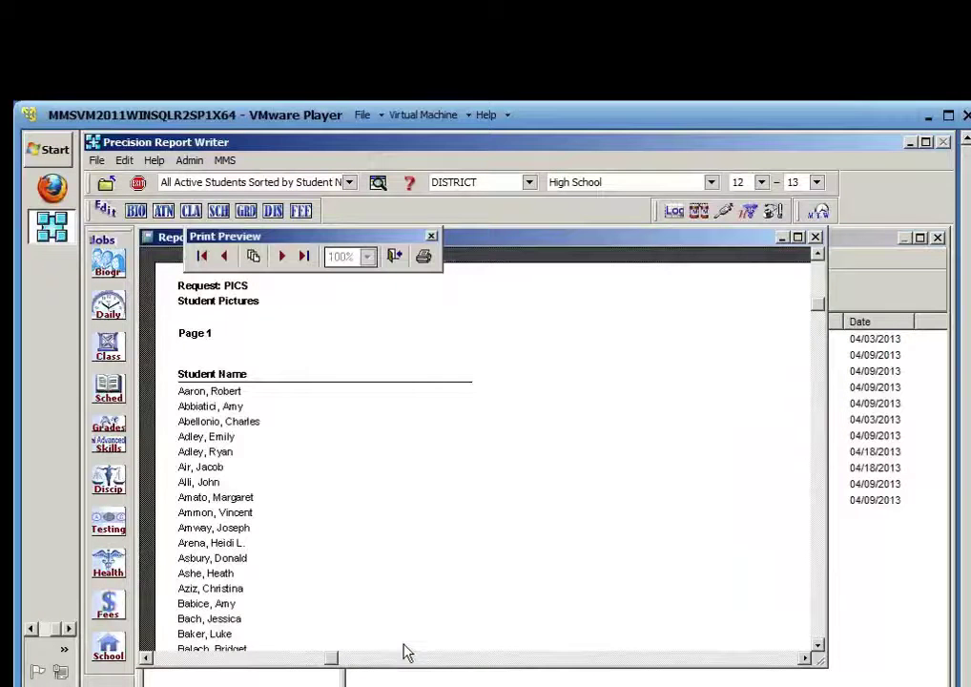
{"action": "left_click", "coordinate": [396, 257]}
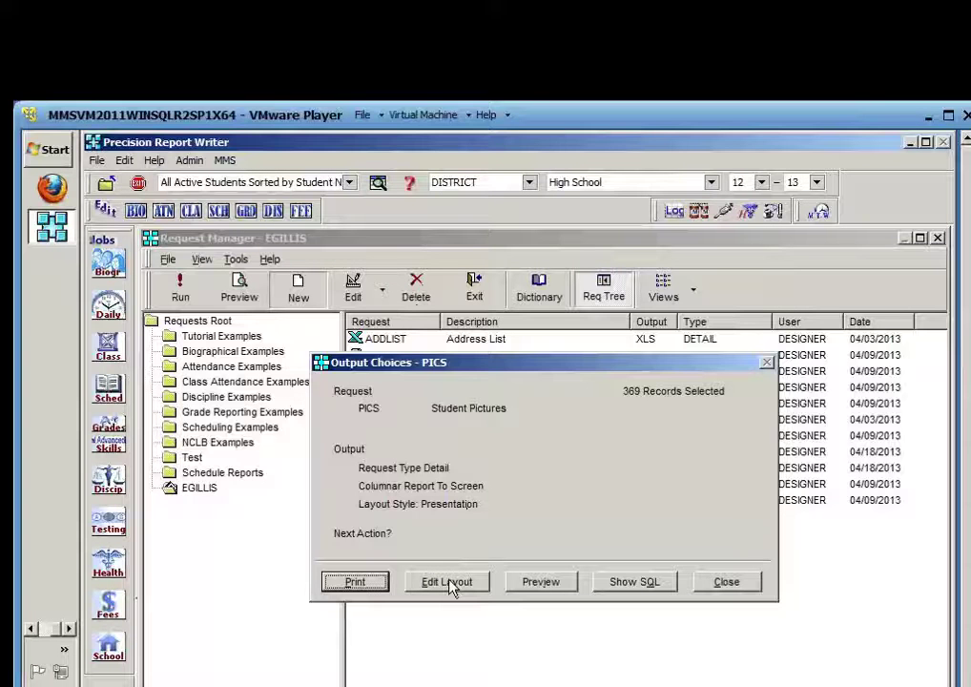
Place a picture beside NAME_L_F_M sourced from file stpict, scaled to retain its shape
{"action": "left_click", "coordinate": [450, 584]}
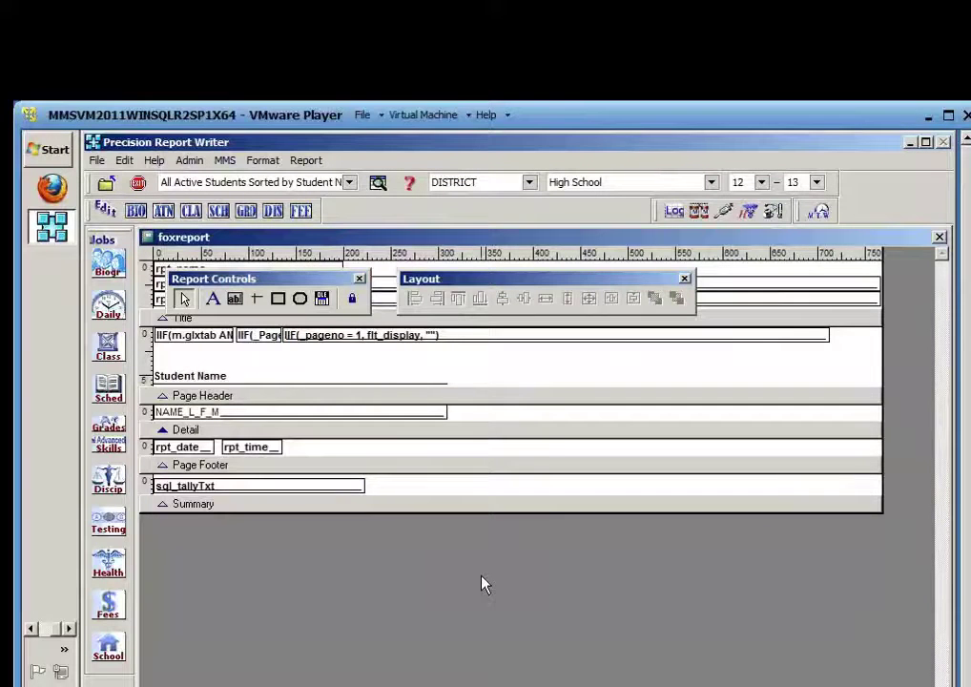
{"action": "left_click", "coordinate": [323, 300]}
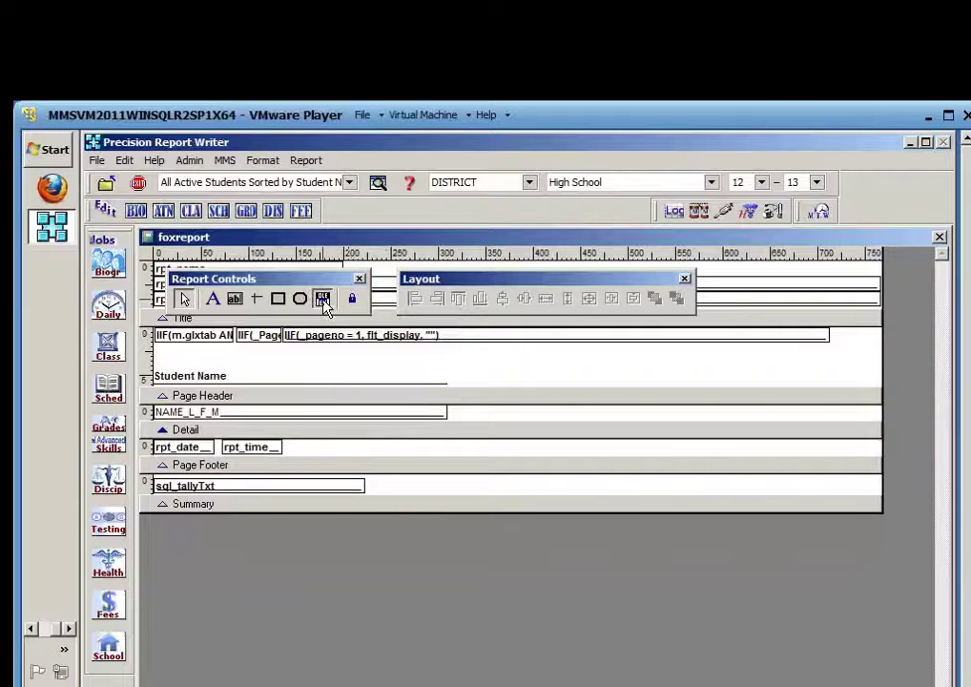
{"action": "left_click", "coordinate": [474, 408]}
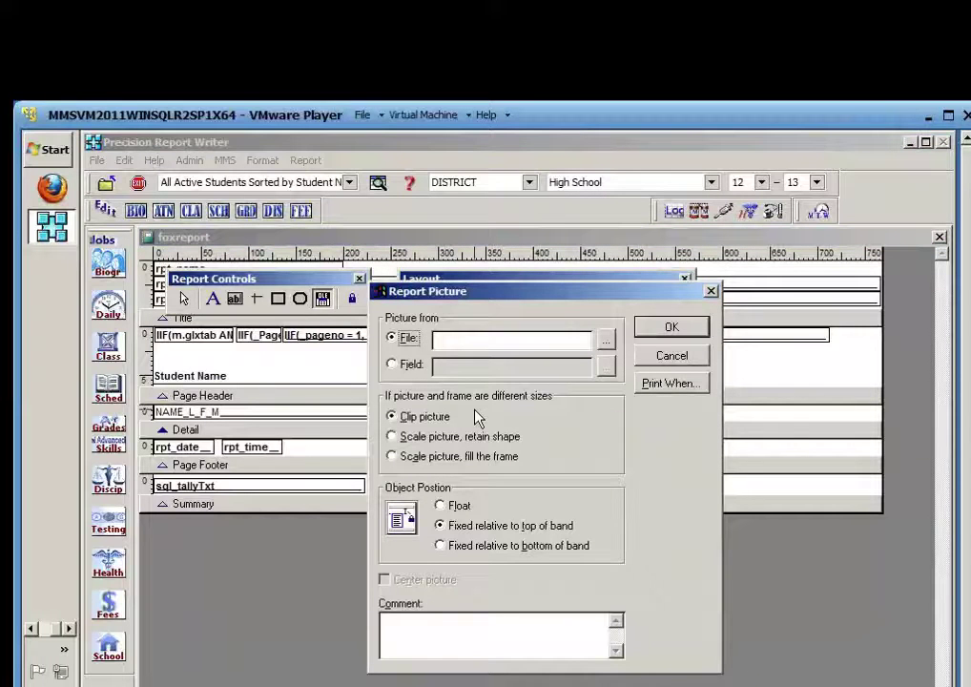
{"action": "left_click", "coordinate": [460, 343]}
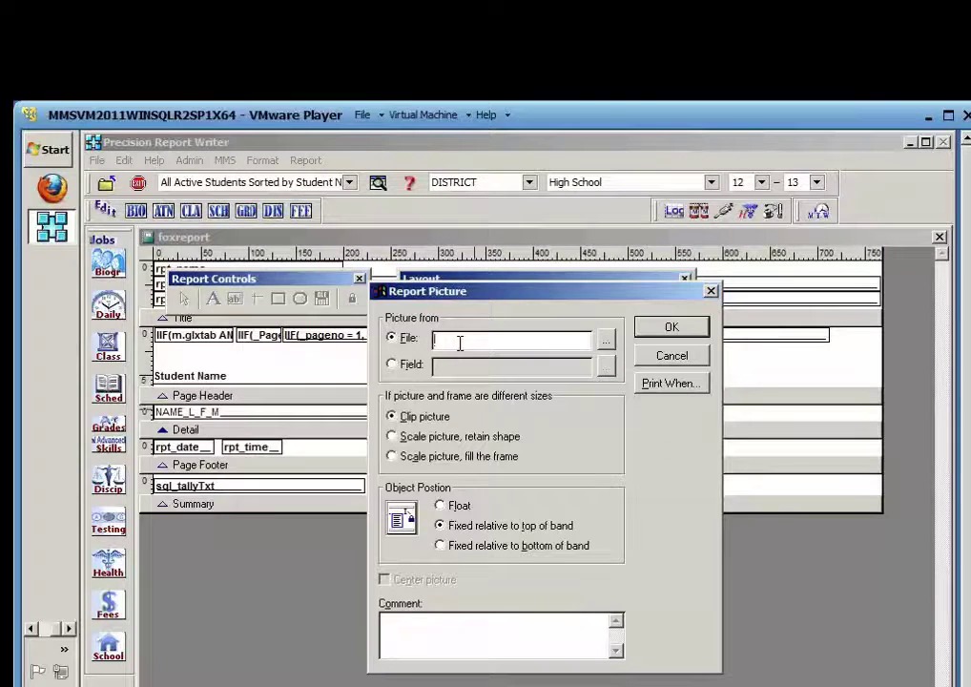
{"action": "type", "text": "stpict"}
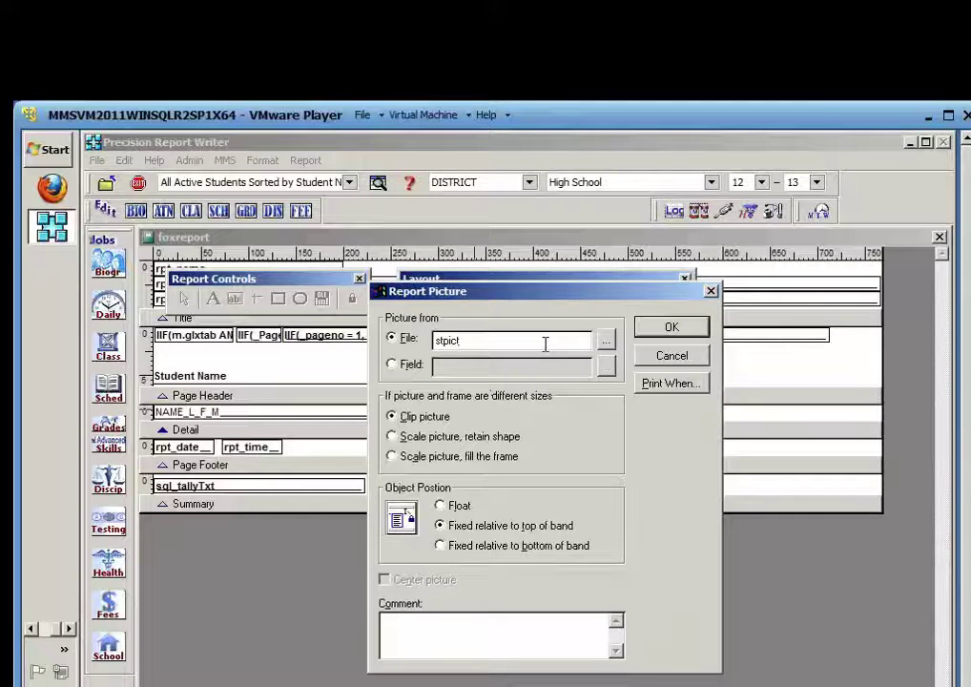
{"action": "left_click", "coordinate": [393, 436]}
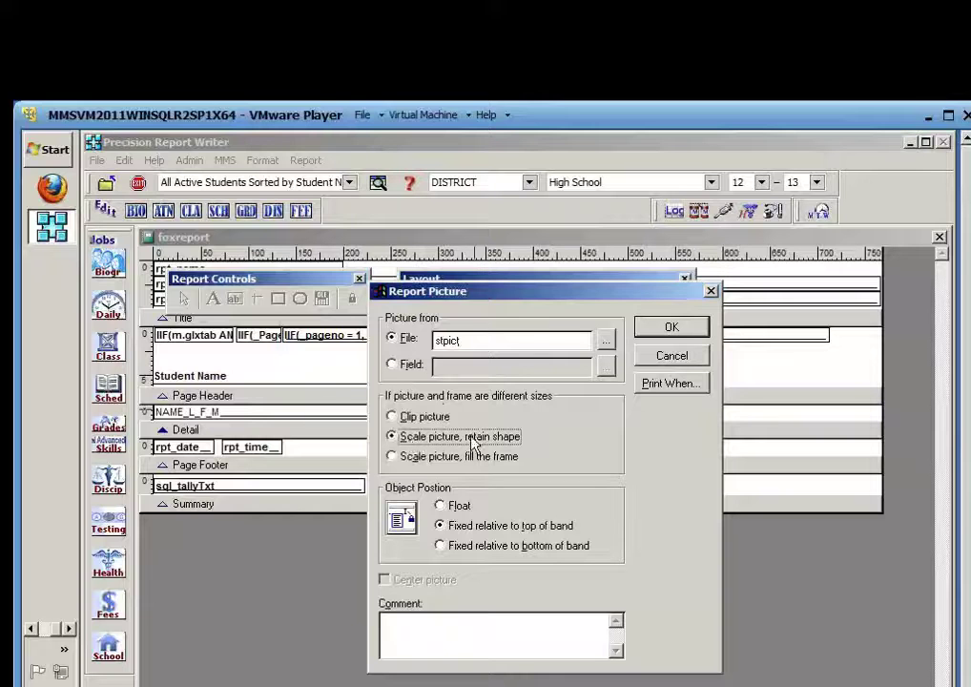
Make the picture print only when file(stpict) is true and confirm its settings
{"action": "left_click", "coordinate": [670, 385]}
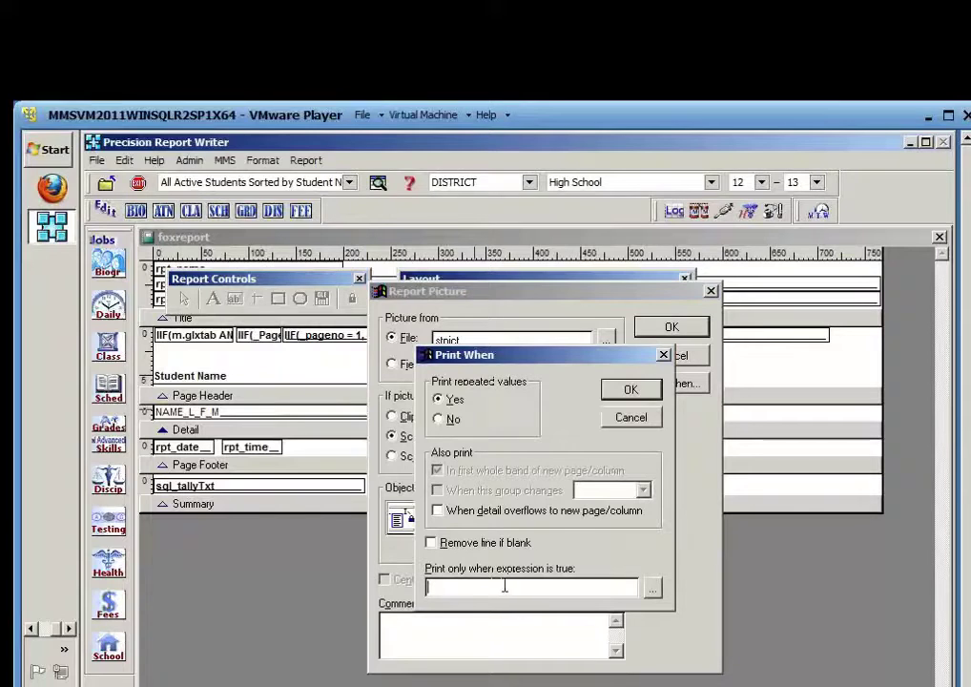
{"action": "left_click", "coordinate": [521, 586]}
{"action": "type", "text": "file"}
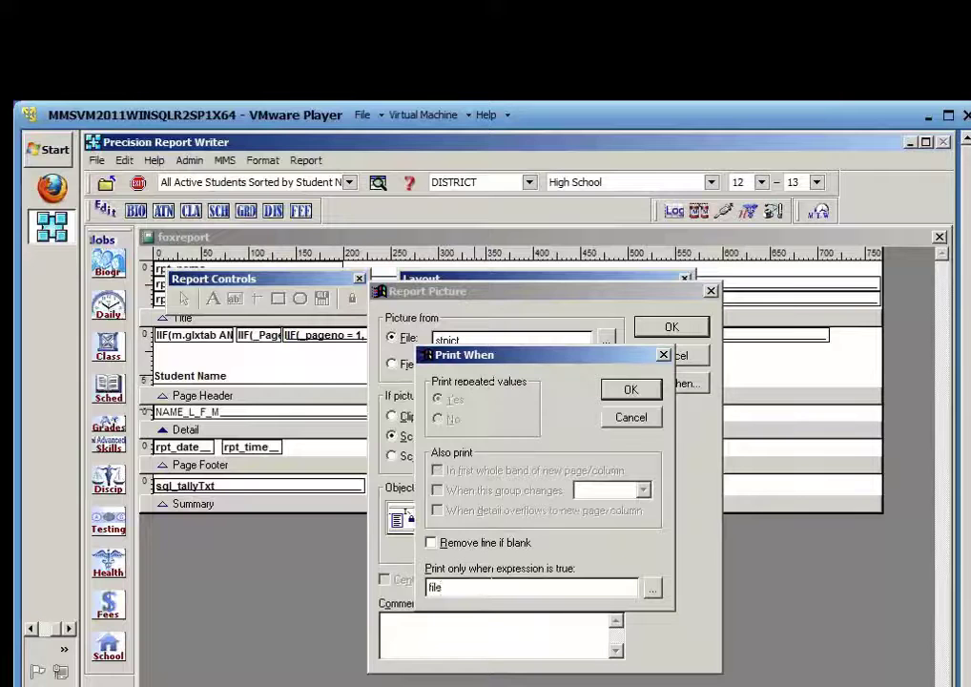
{"action": "type", "text": "(str"}
{"action": "type", "text": "ict"}
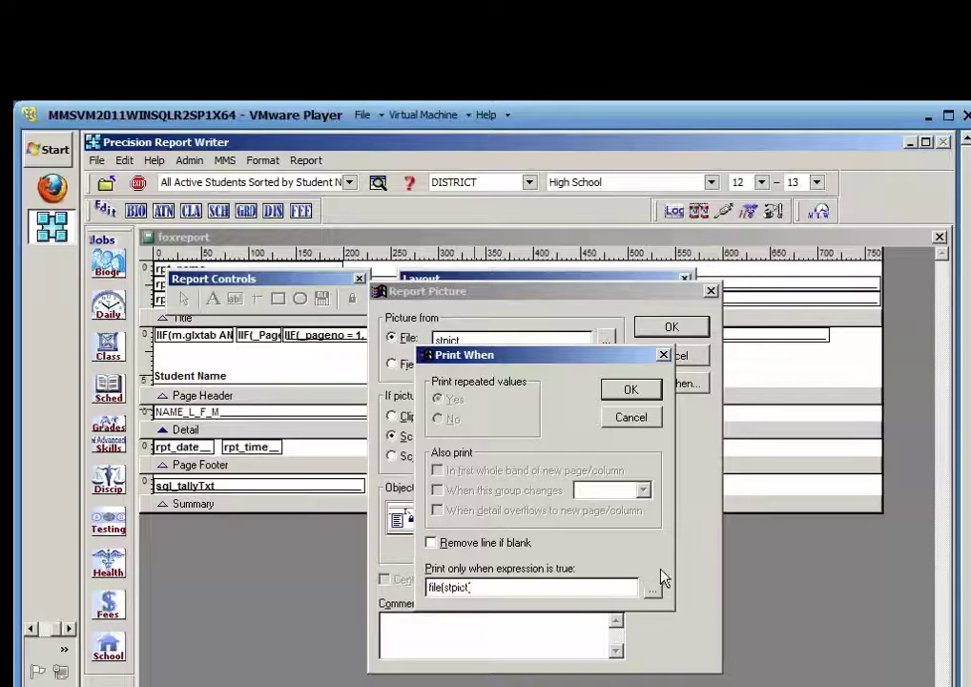
{"action": "left_click", "coordinate": [634, 393]}
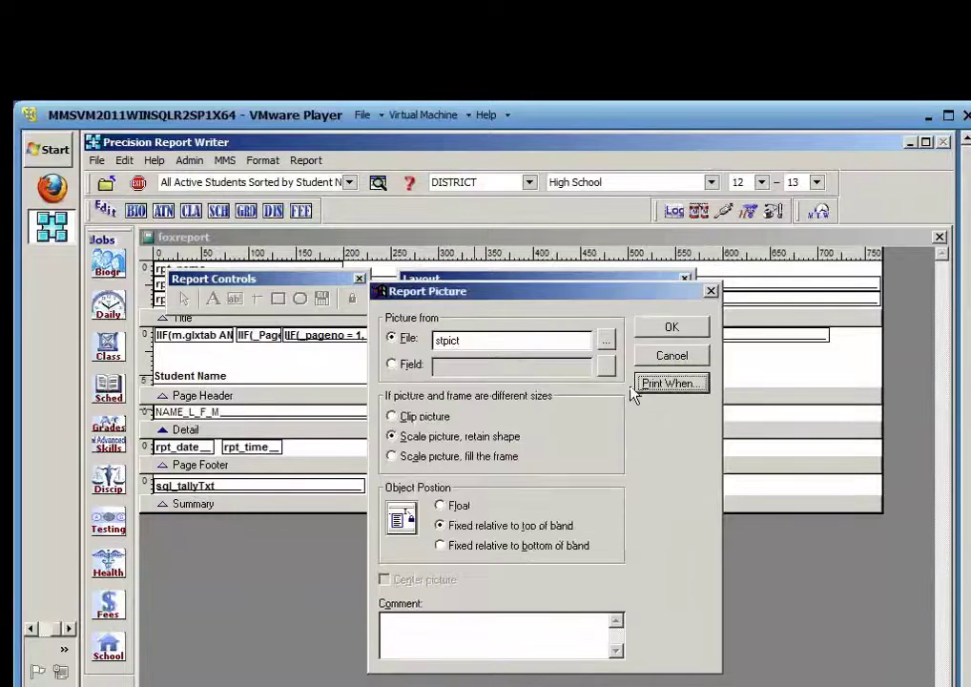
{"action": "left_click", "coordinate": [674, 329]}
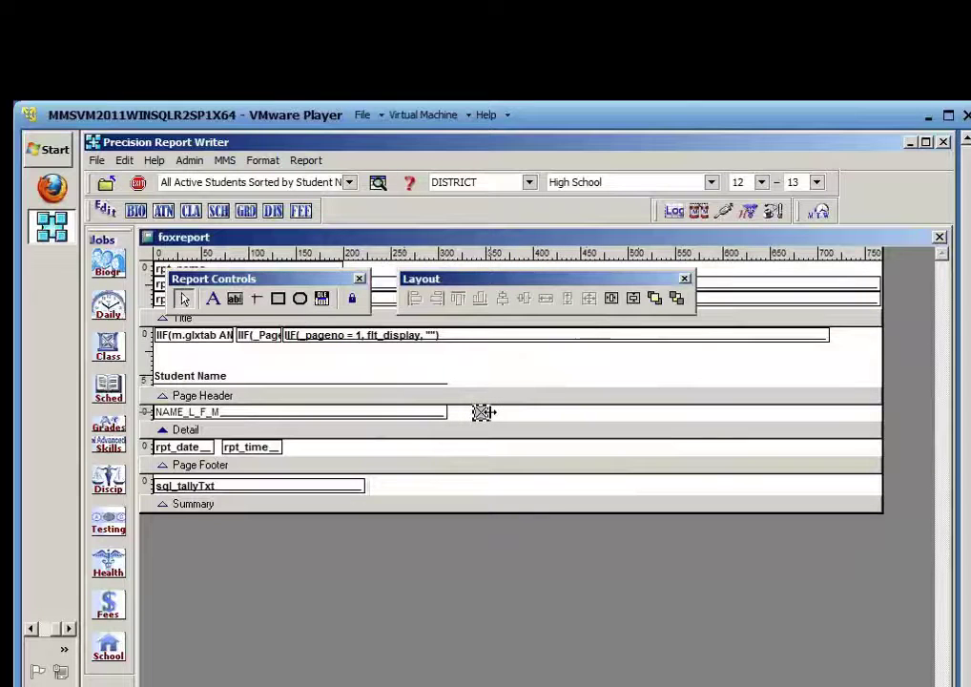
Enlarge the picture box, deepen the Detail band, then close the designer saving pics.frx
{"action": "left_click_drag", "start_coordinate": [506, 411], "coordinate": [548, 412]}
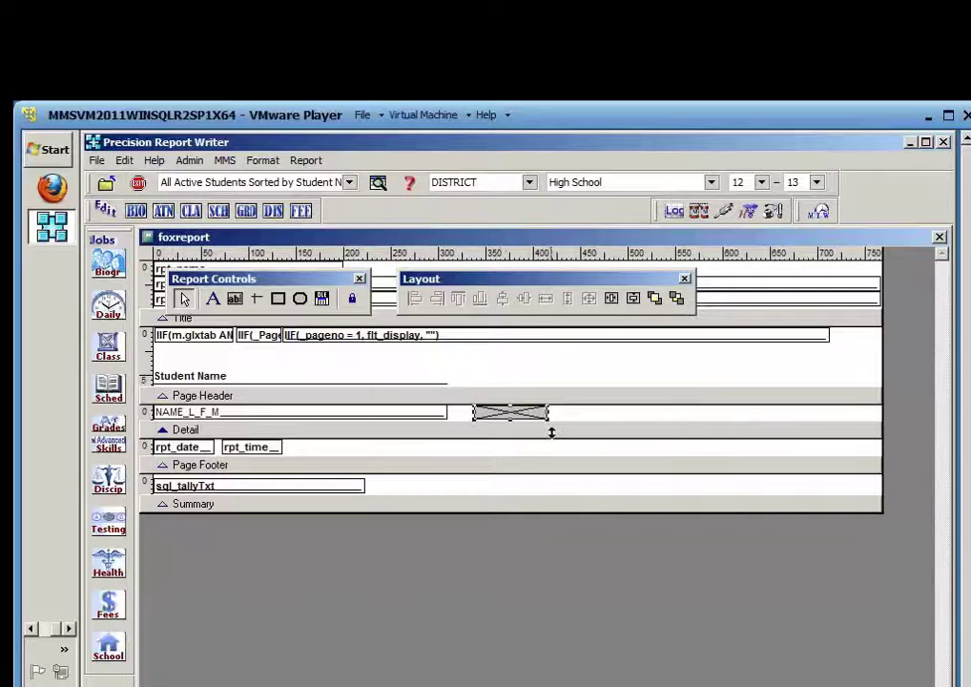
{"action": "left_click", "coordinate": [550, 430]}
{"action": "left_click_drag", "start_coordinate": [550, 434], "coordinate": [563, 477]}
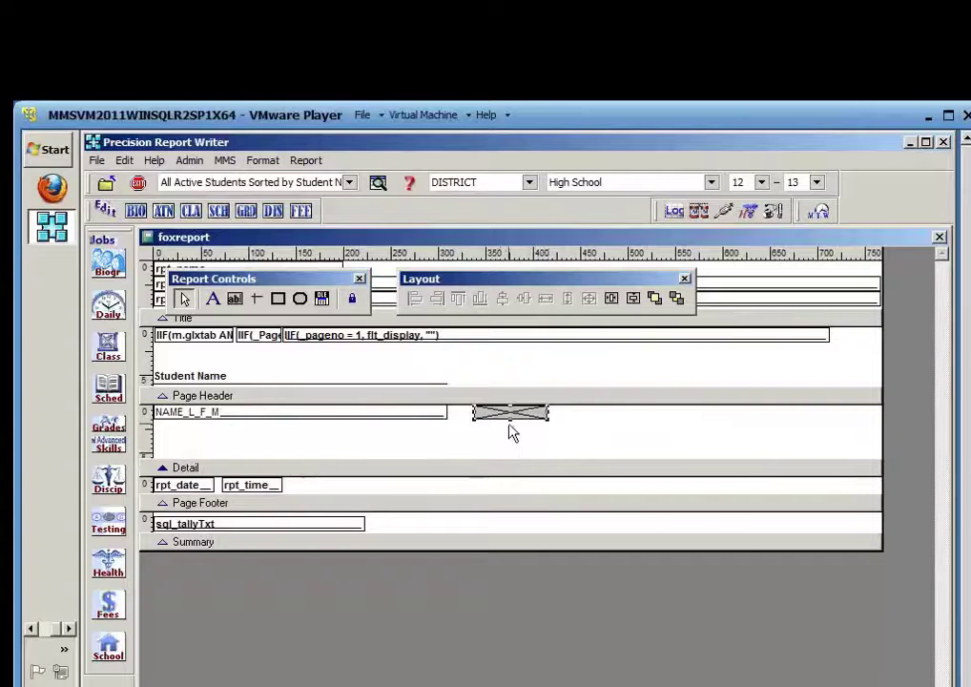
{"action": "left_click_drag", "start_coordinate": [508, 420], "coordinate": [510, 444]}
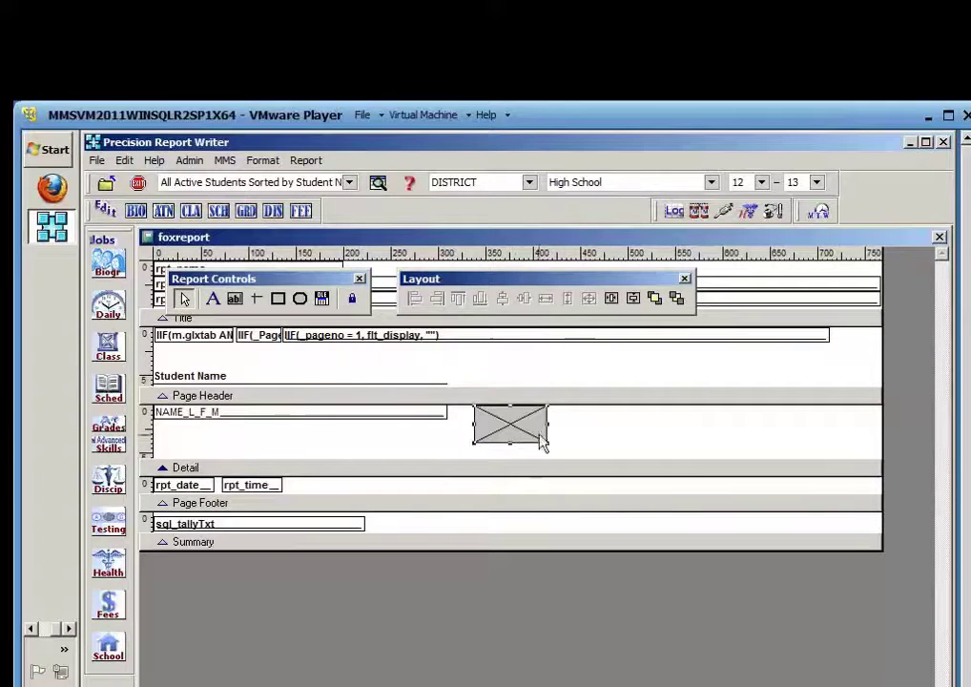
{"action": "left_click", "coordinate": [940, 237]}
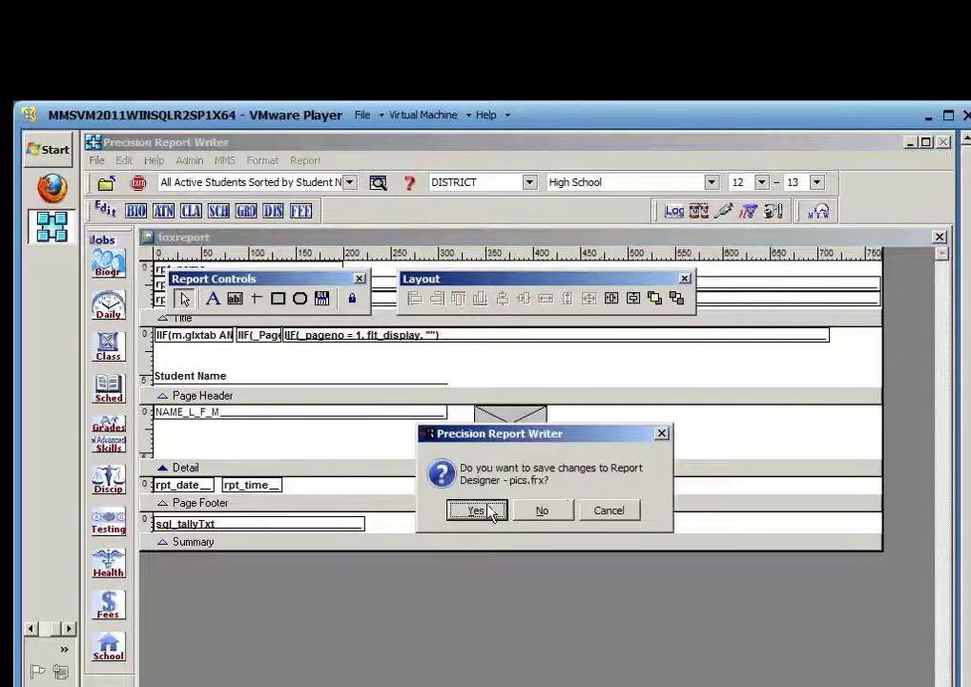
{"action": "left_click", "coordinate": [492, 511]}
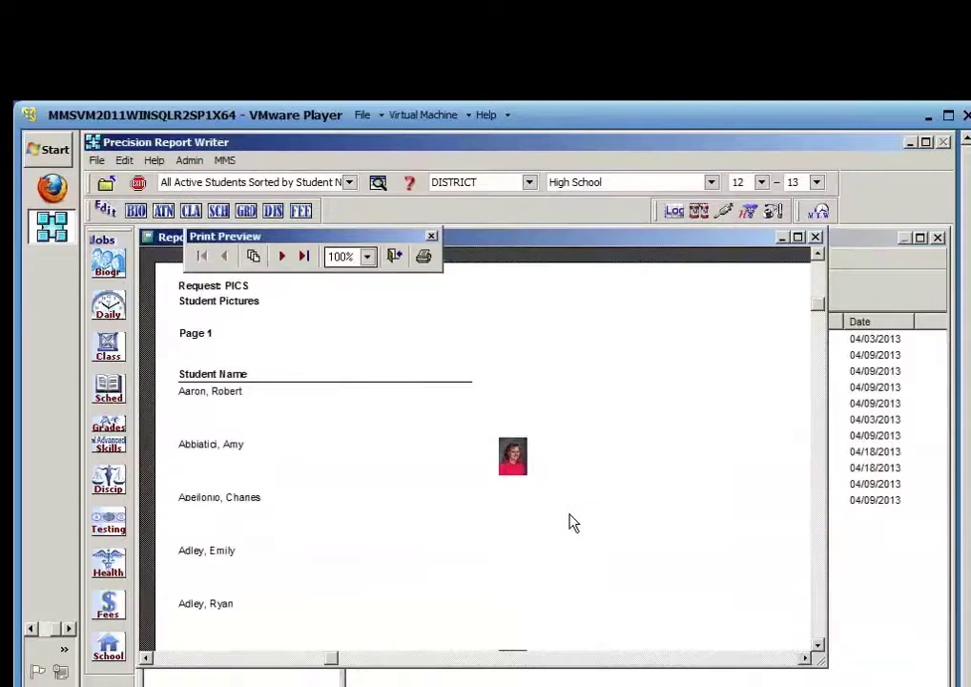
Scroll through the Student Pictures preview, then close it
{"action": "scroll", "coordinate": [572, 523], "scroll_direction": "down", "scroll_amount": 2}
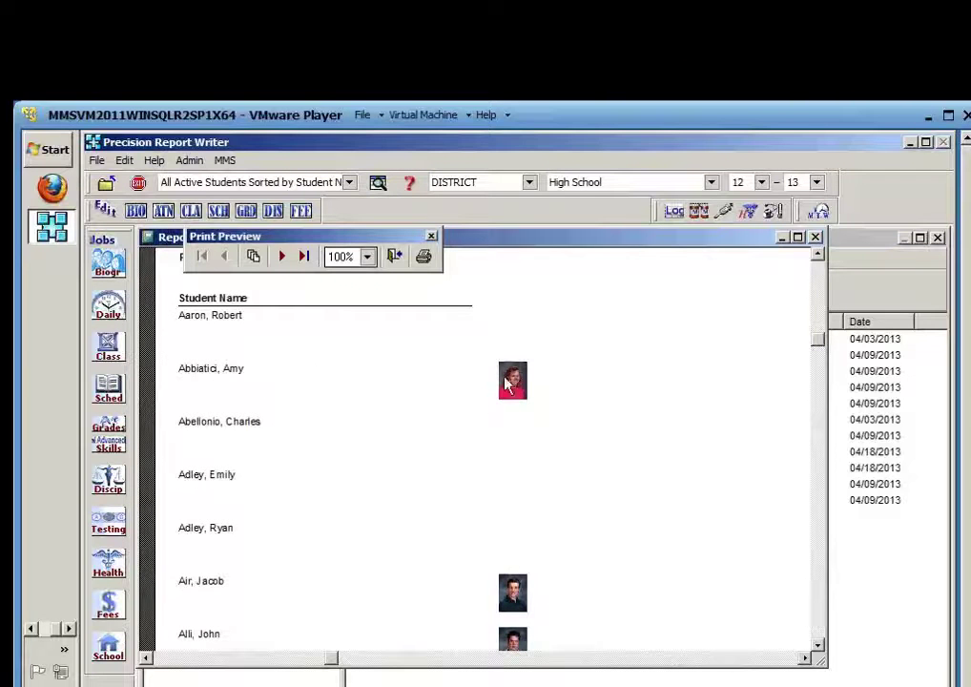
{"action": "scroll", "coordinate": [550, 520], "scroll_direction": "down", "scroll_amount": 2}
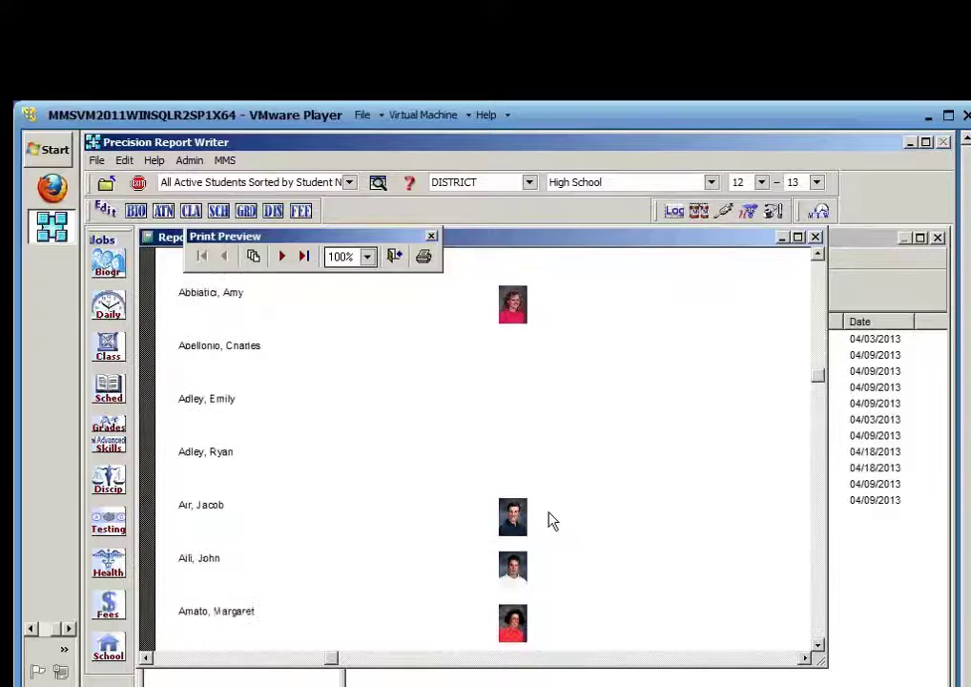
{"action": "scroll", "coordinate": [550, 520], "scroll_direction": "down", "scroll_amount": 2}
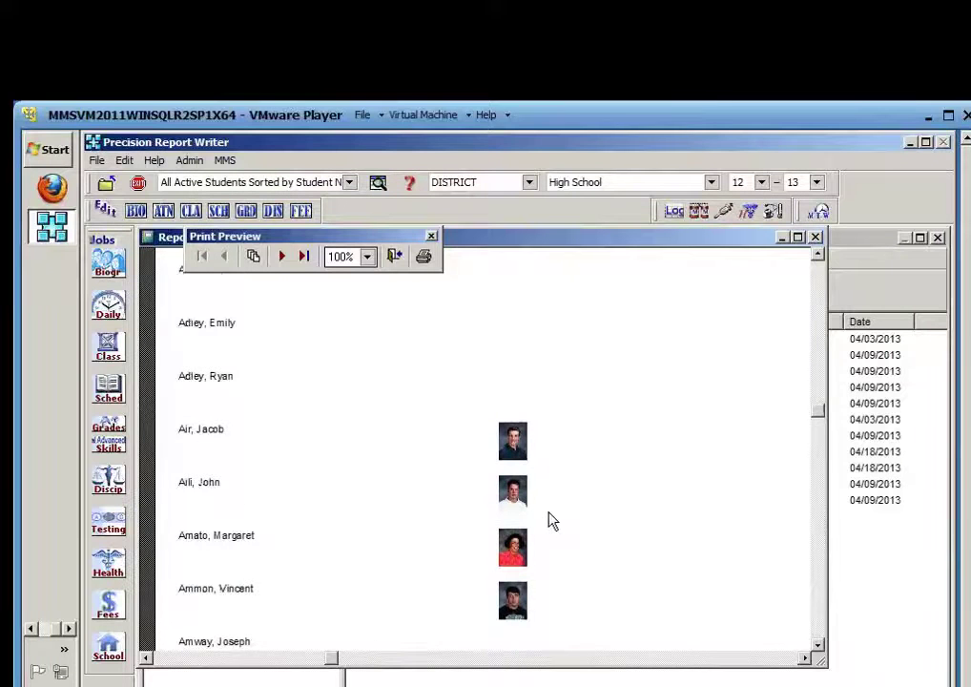
{"action": "scroll", "coordinate": [550, 520], "scroll_direction": "down", "scroll_amount": 3}
{"action": "scroll", "coordinate": [550, 520], "scroll_direction": "up", "scroll_amount": 2}
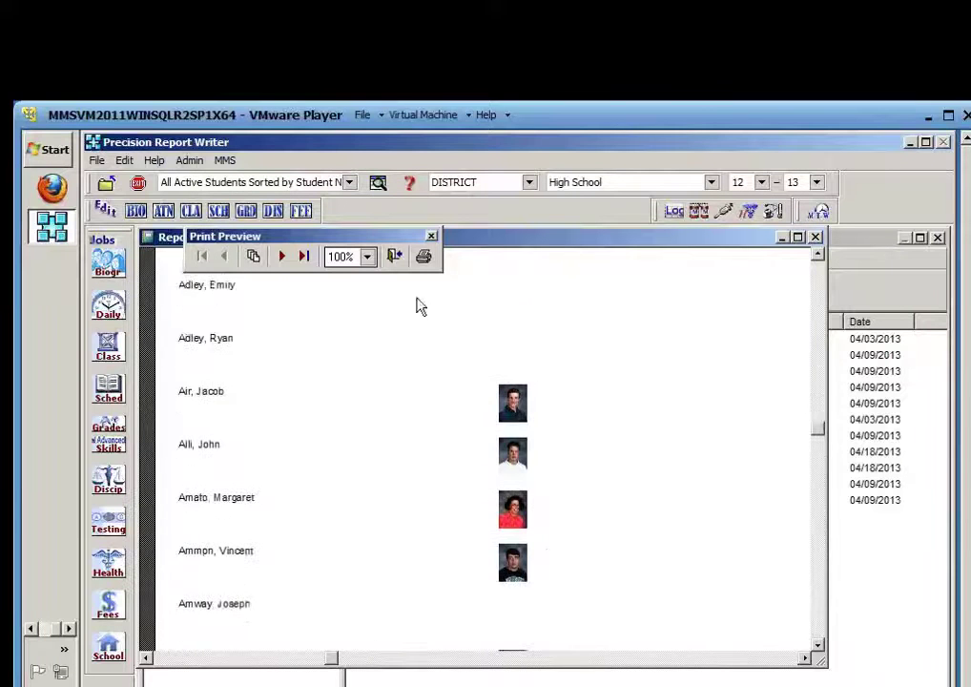
{"action": "left_click", "coordinate": [397, 258]}
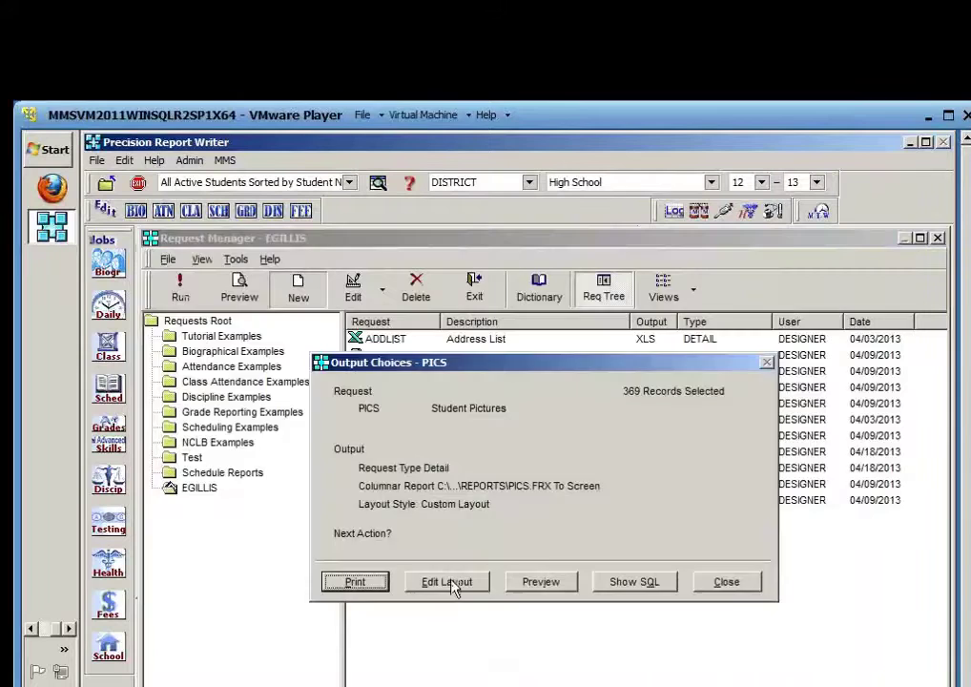
Widen the photo box in pics.frx, save the layout, and review the larger pictures in preview
{"action": "left_click", "coordinate": [446, 582]}
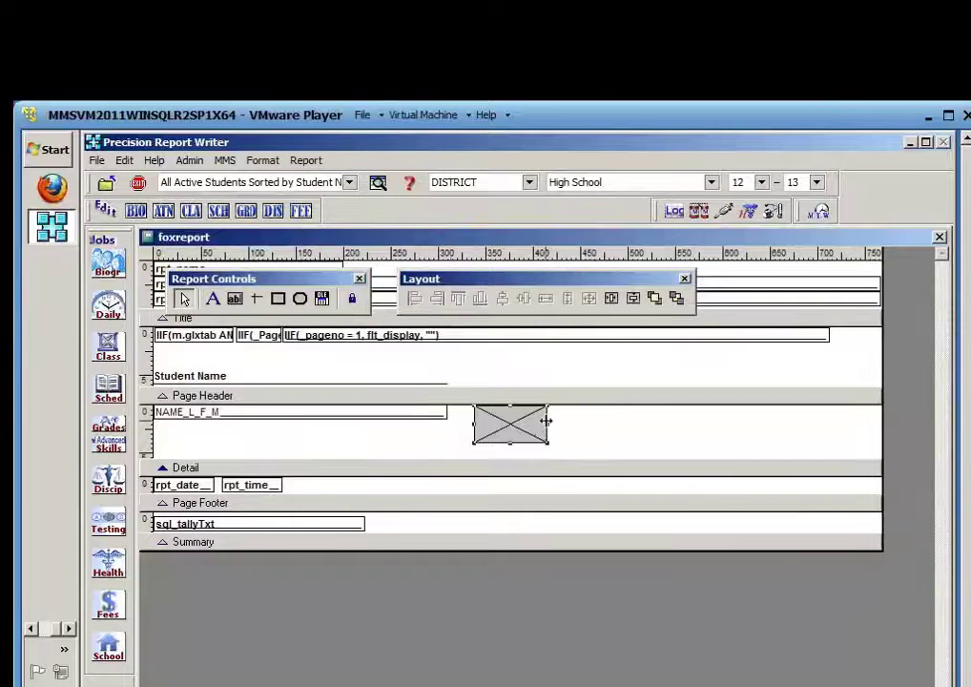
{"action": "left_click_drag", "start_coordinate": [546, 421], "coordinate": [516, 459]}
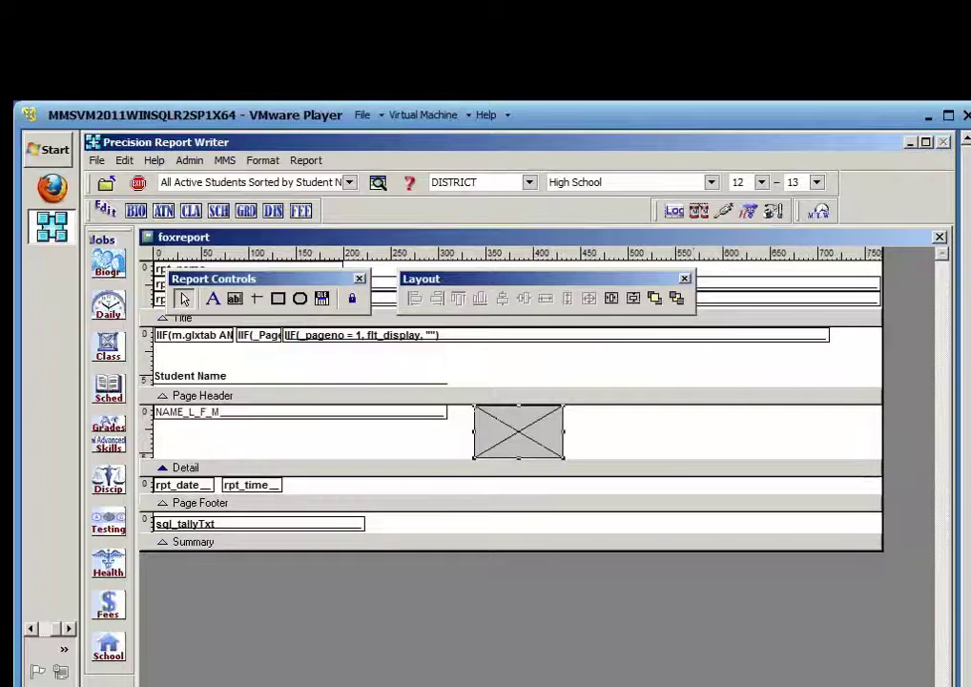
{"action": "left_click", "coordinate": [940, 237]}
{"action": "left_click", "coordinate": [474, 511]}
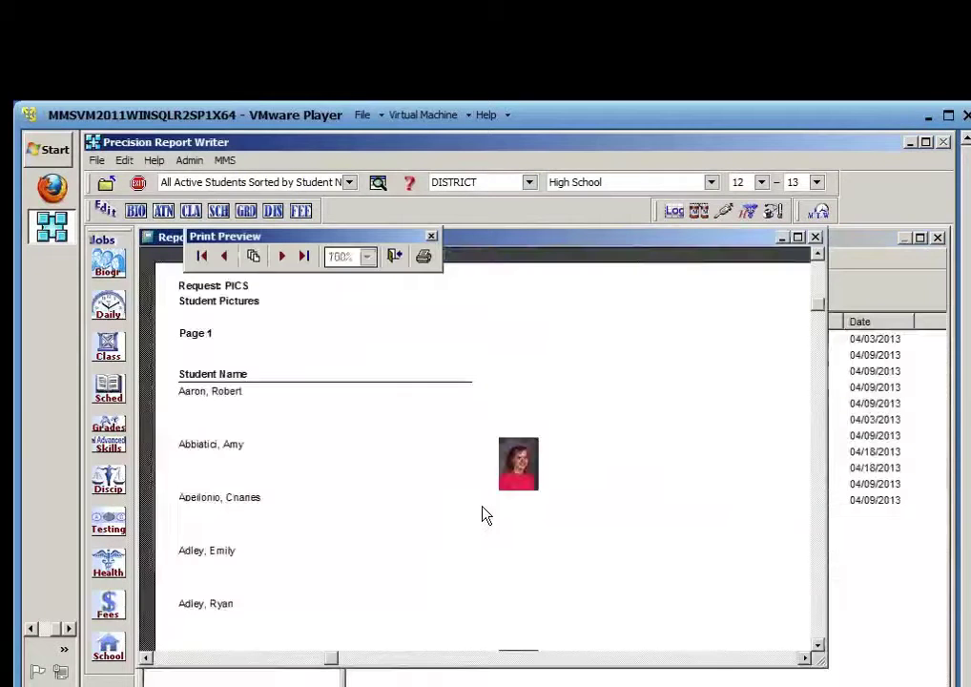
{"action": "scroll", "coordinate": [539, 548], "scroll_direction": "down", "scroll_amount": 3}
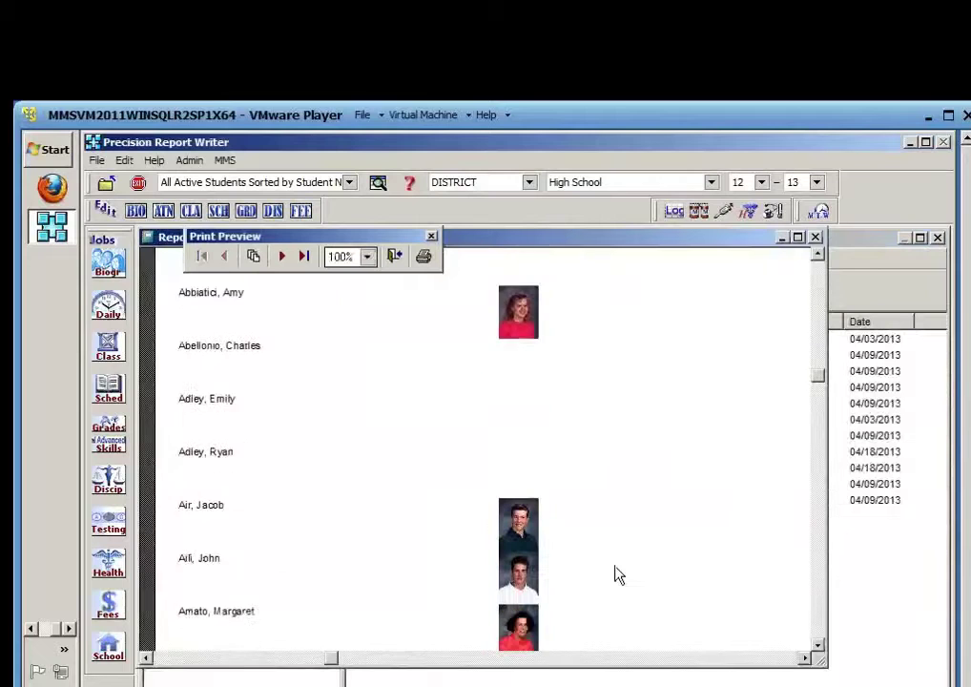
{"action": "scroll", "coordinate": [615, 572], "scroll_direction": "down", "scroll_amount": 2}
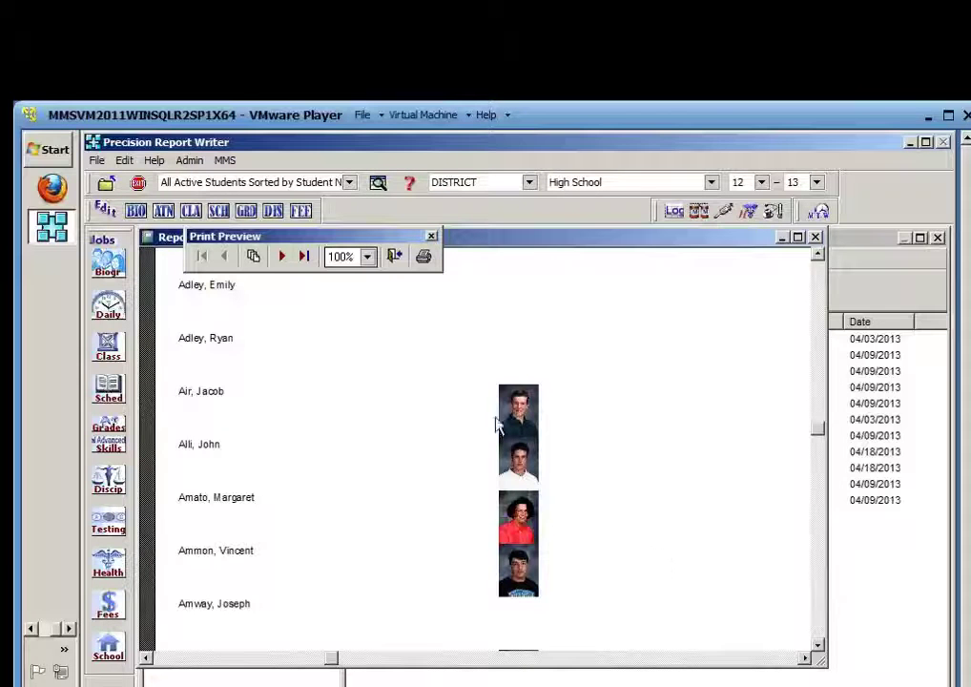
{"action": "left_click", "coordinate": [396, 258]}
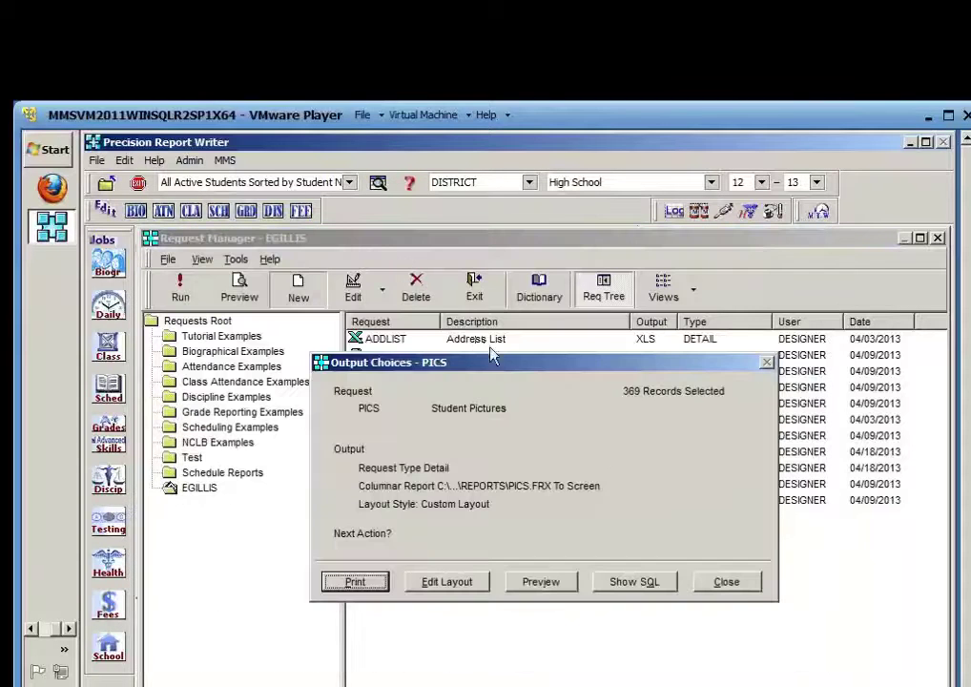
Close the PICS output choices and then the PICS request editor
{"action": "left_click", "coordinate": [734, 585]}
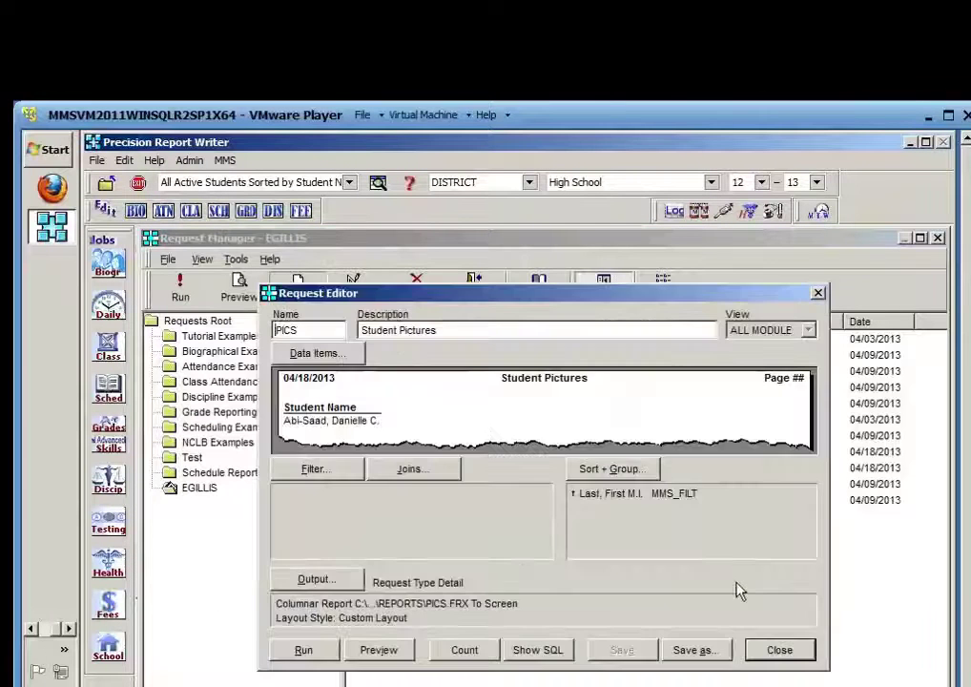
{"action": "left_click", "coordinate": [777, 650]}
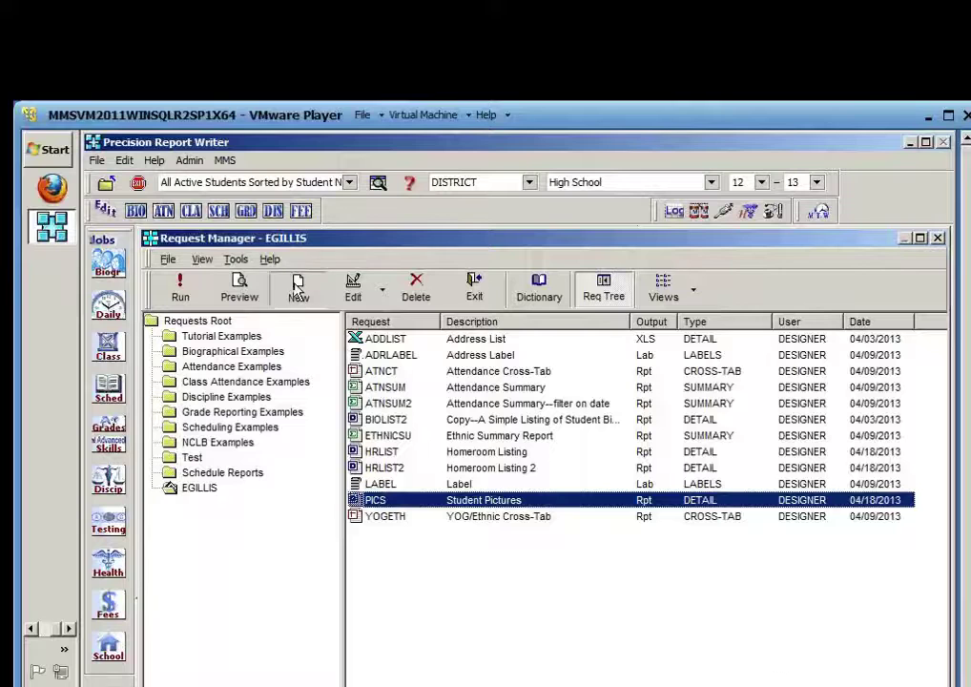
Start a new report request from Request Manager, defaulting to the Detail type
{"action": "left_click", "coordinate": [296, 284]}
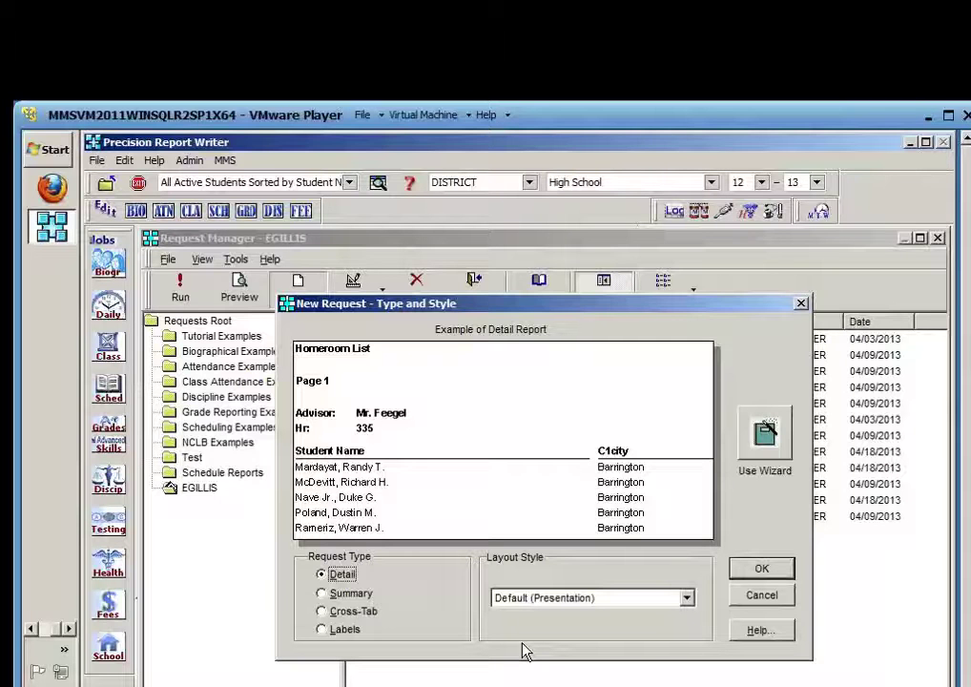
Create a Detail request named ATNTOT with the description 'Attendance Totals'
{"action": "left_click", "coordinate": [759, 572]}
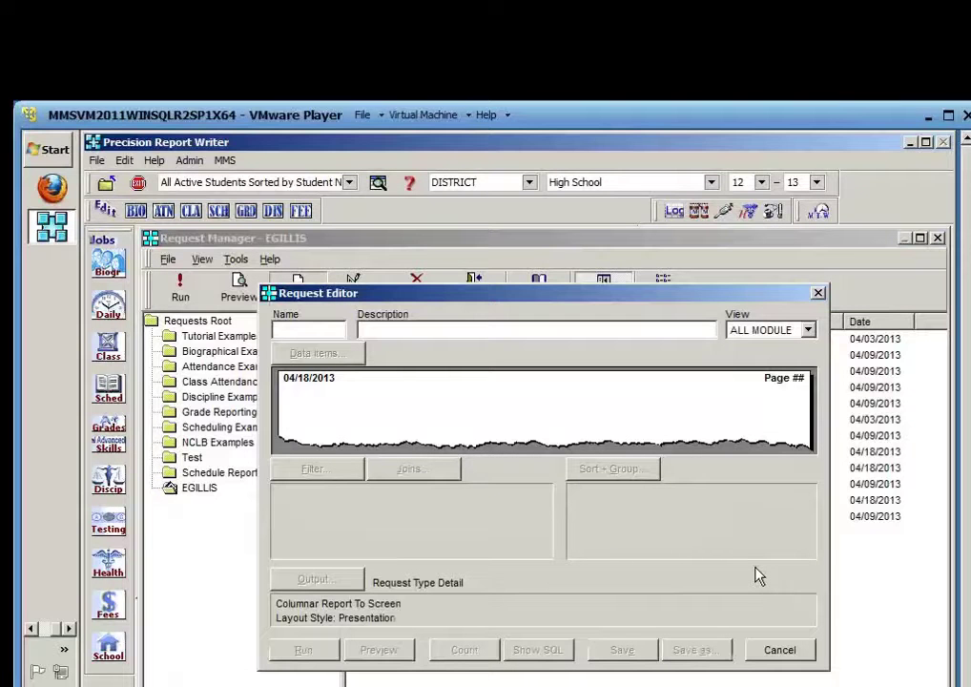
{"action": "type", "text": "ATNTOT"}
{"action": "key", "text": "Tab"}
{"action": "type", "text": "Attend"}
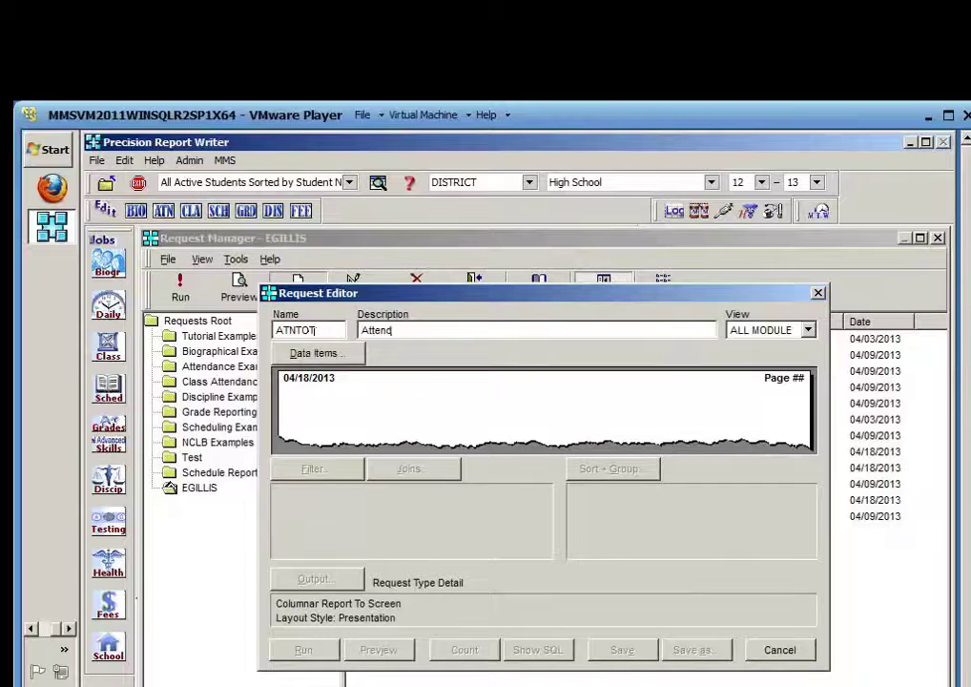
{"action": "type", "text": "ance Totals"}
Add the SAF_CODE attendance code field to the request's data items
{"action": "left_click", "coordinate": [328, 359]}
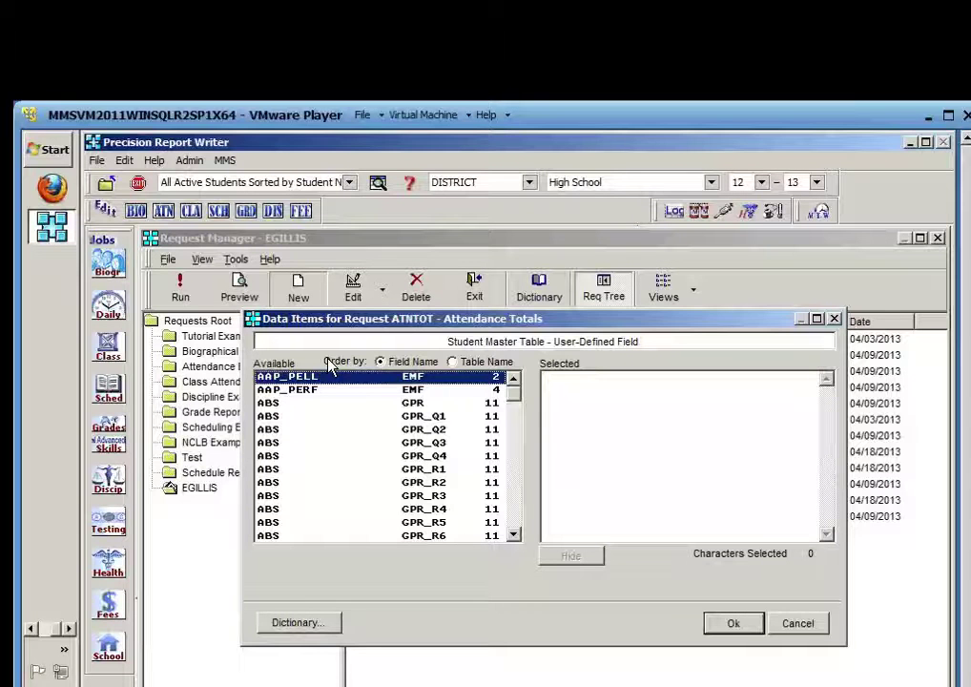
{"action": "left_click", "coordinate": [296, 445]}
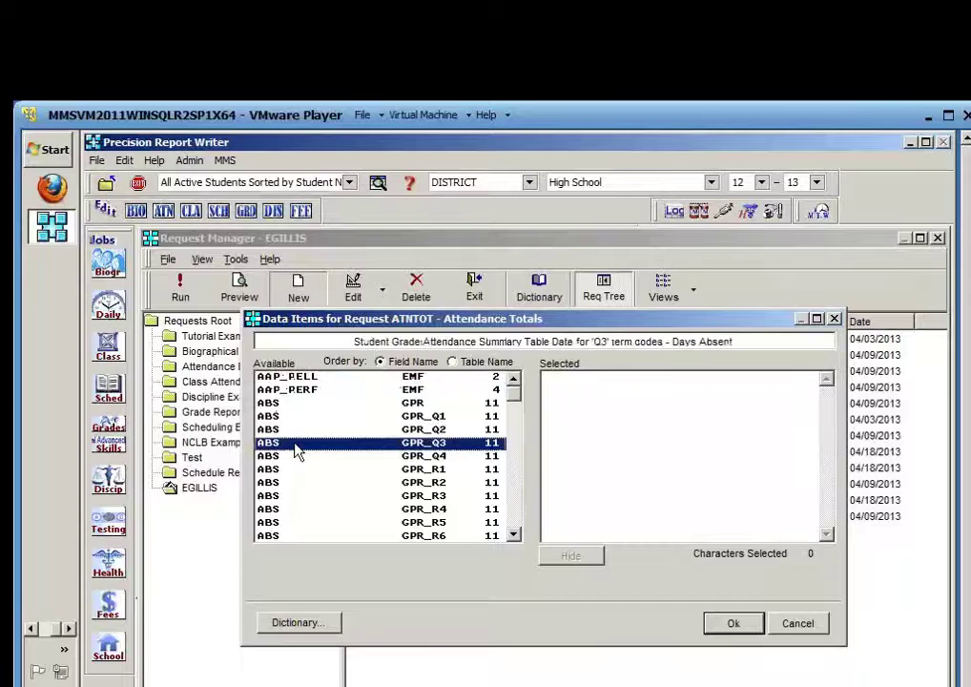
{"action": "key", "text": "s"}
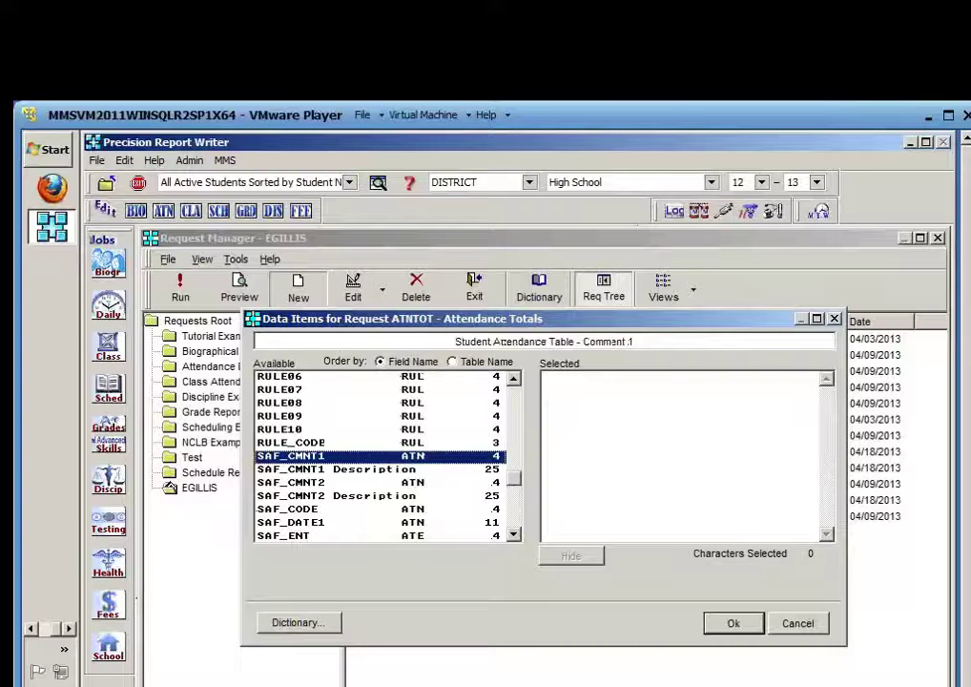
{"action": "left_click", "coordinate": [269, 510]}
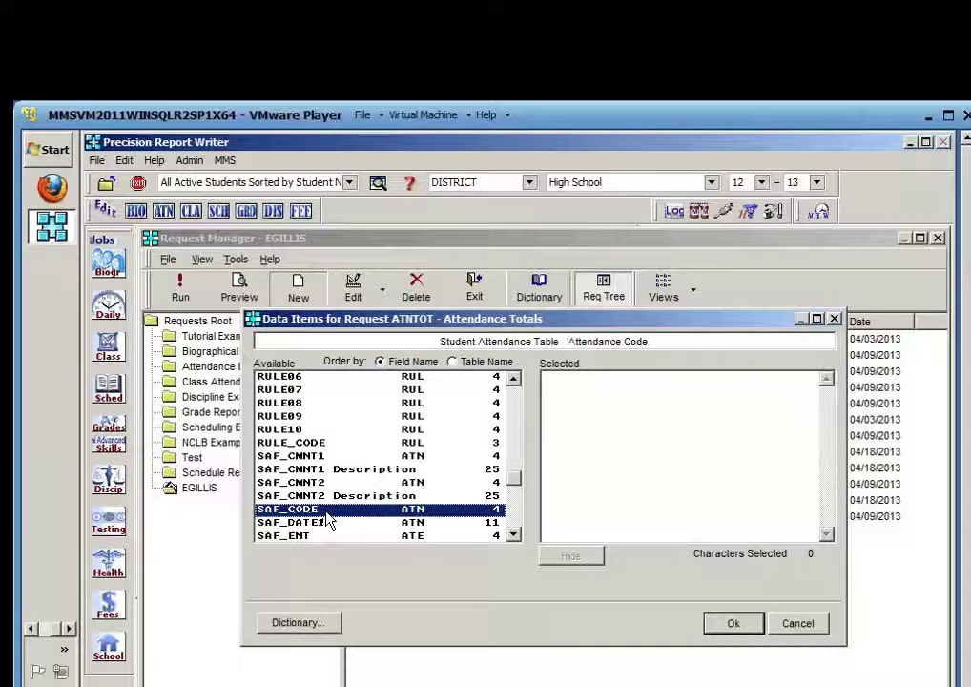
{"action": "double_click", "coordinate": [326, 512]}
{"action": "left_click", "coordinate": [730, 624]}
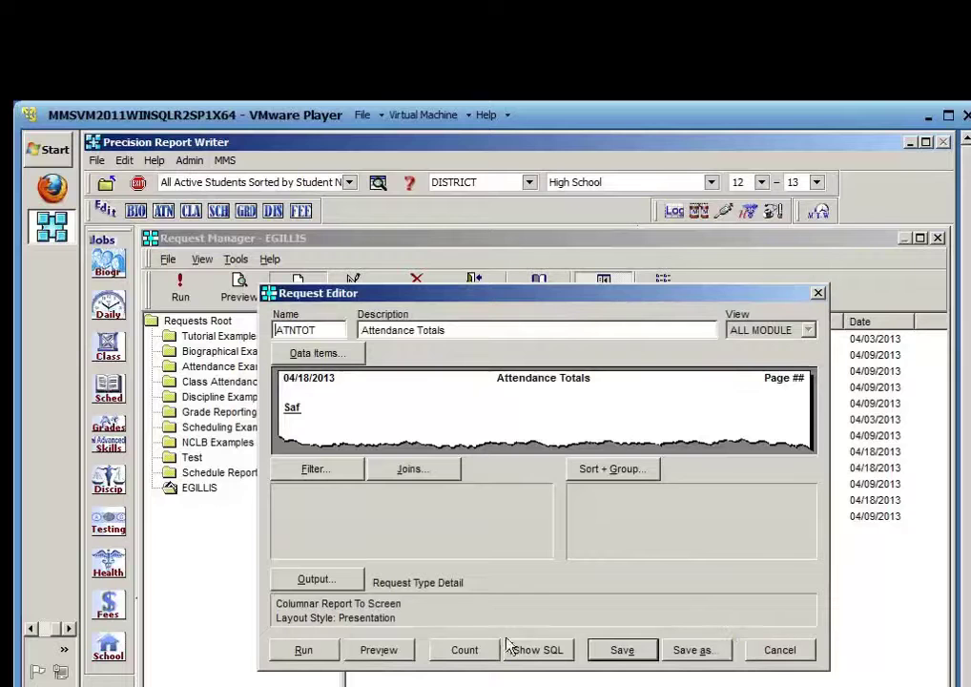
{"action": "left_click", "coordinate": [390, 652]}
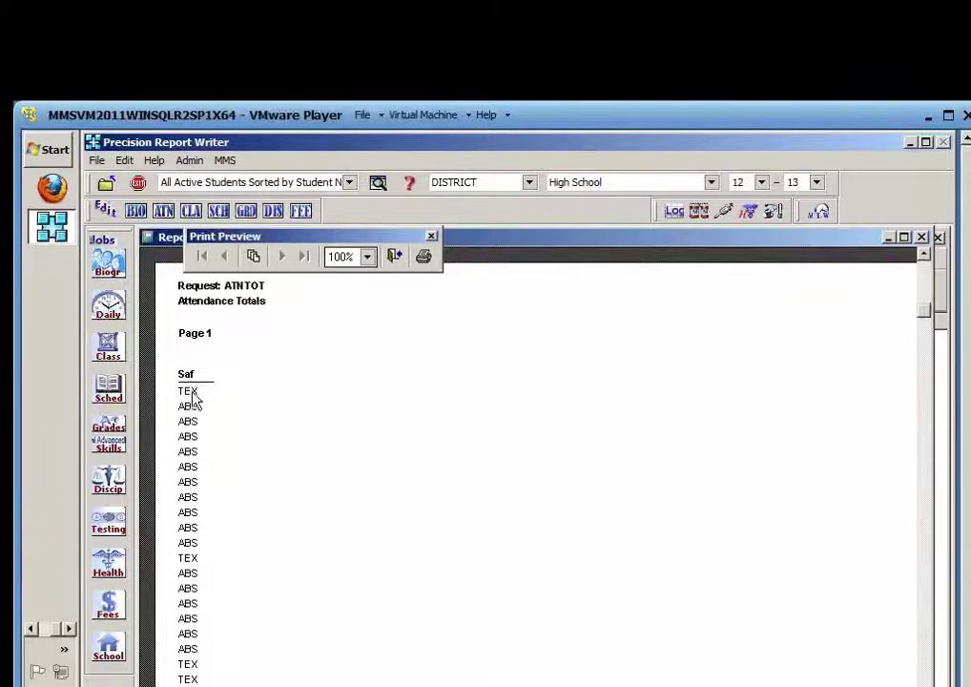
{"action": "left_click", "coordinate": [395, 257]}
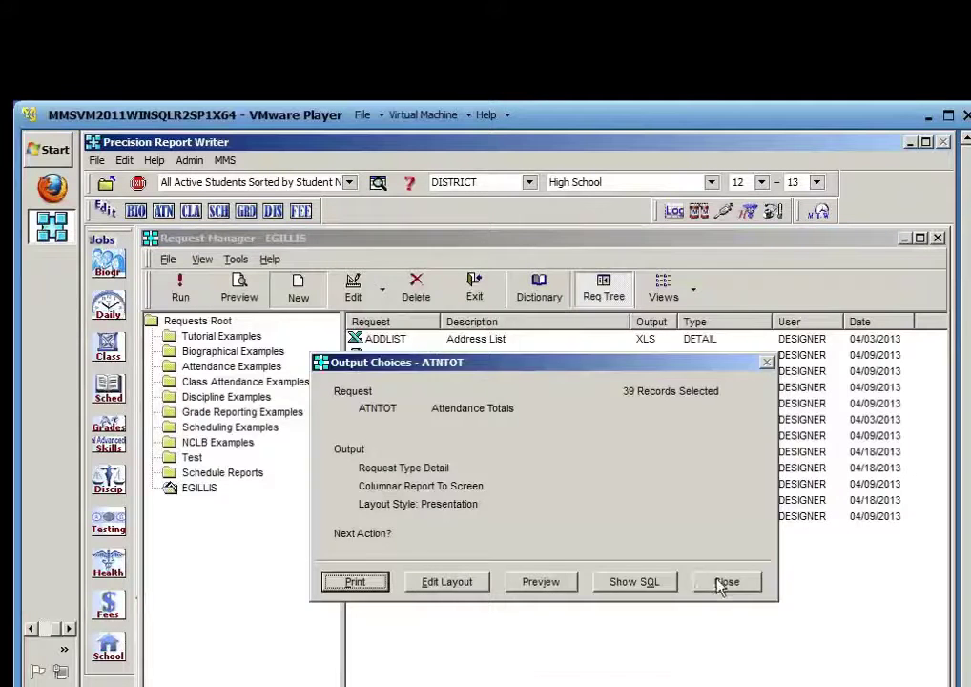
{"action": "left_click", "coordinate": [722, 581]}
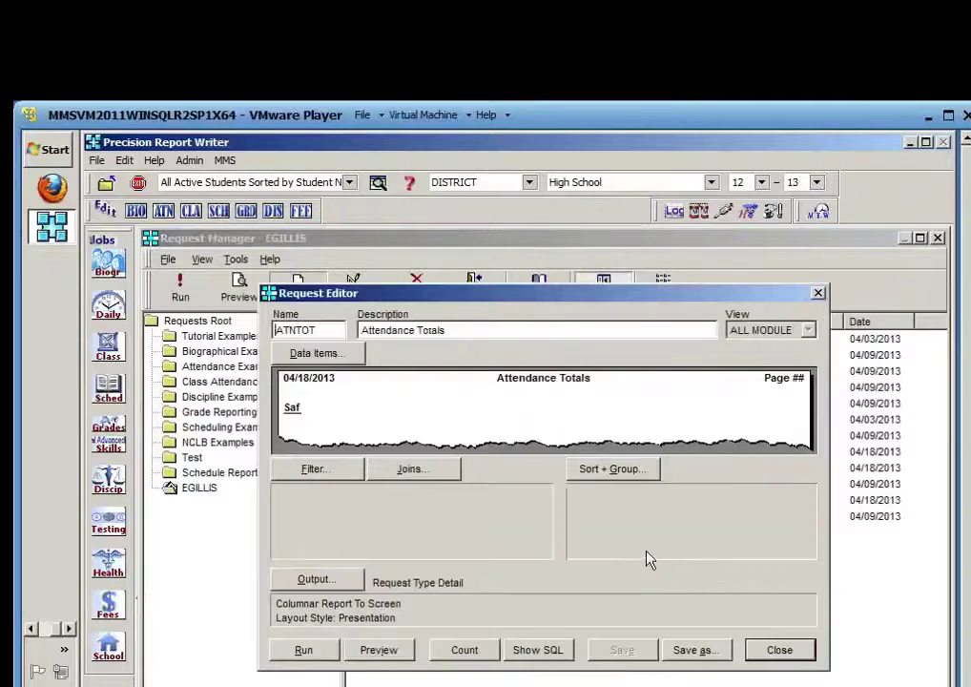
Sort and group ATNTOT by SAF_CODE, then preview the ABS, SIC and TEX groups
{"action": "left_click", "coordinate": [615, 471]}
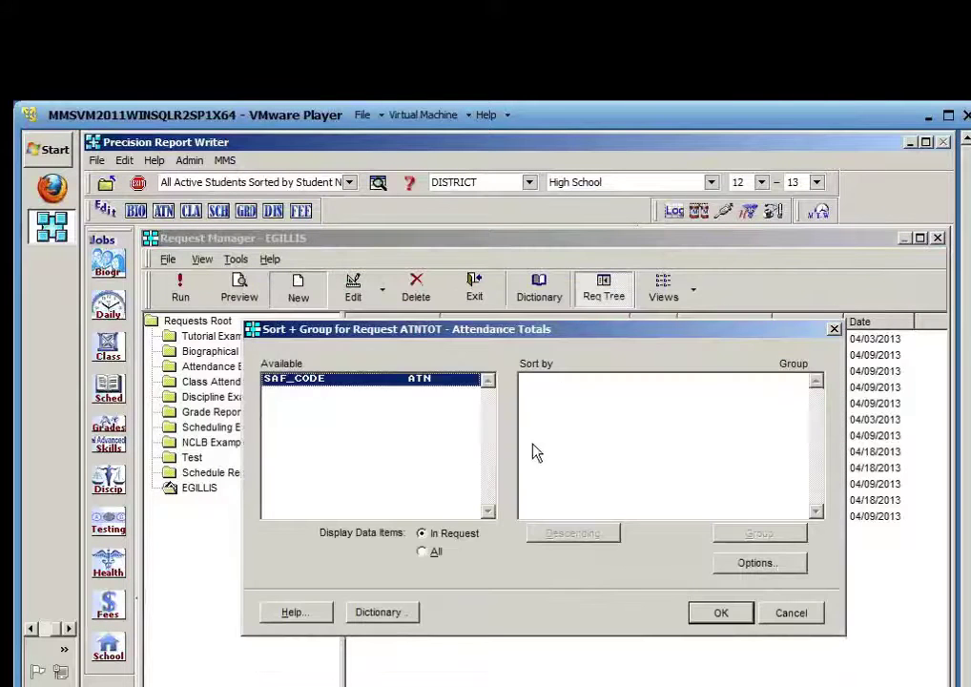
{"action": "double_click", "coordinate": [336, 387]}
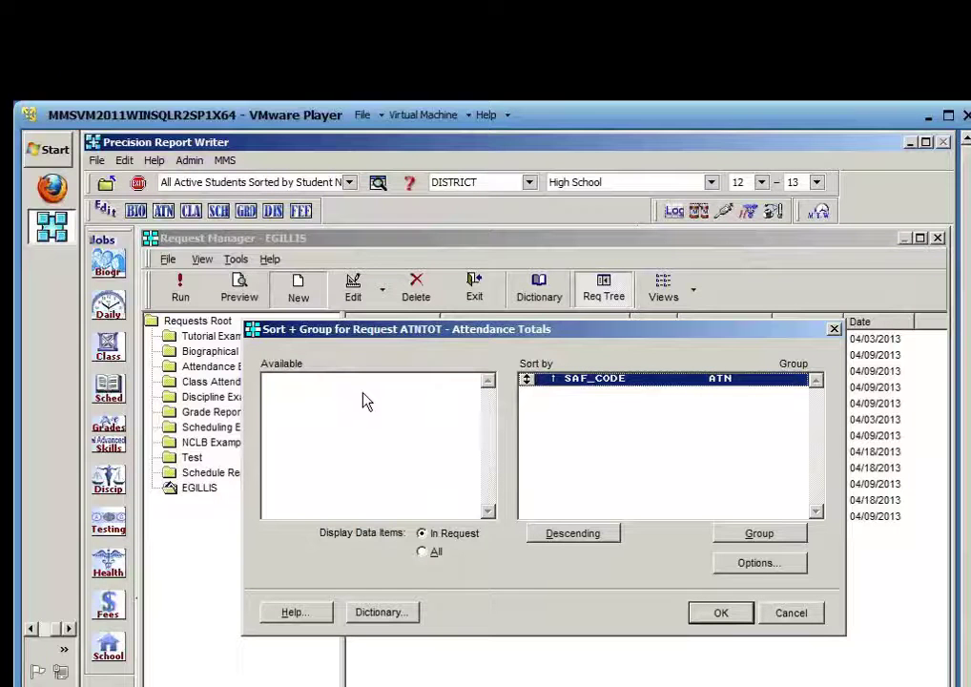
{"action": "left_click", "coordinate": [752, 537]}
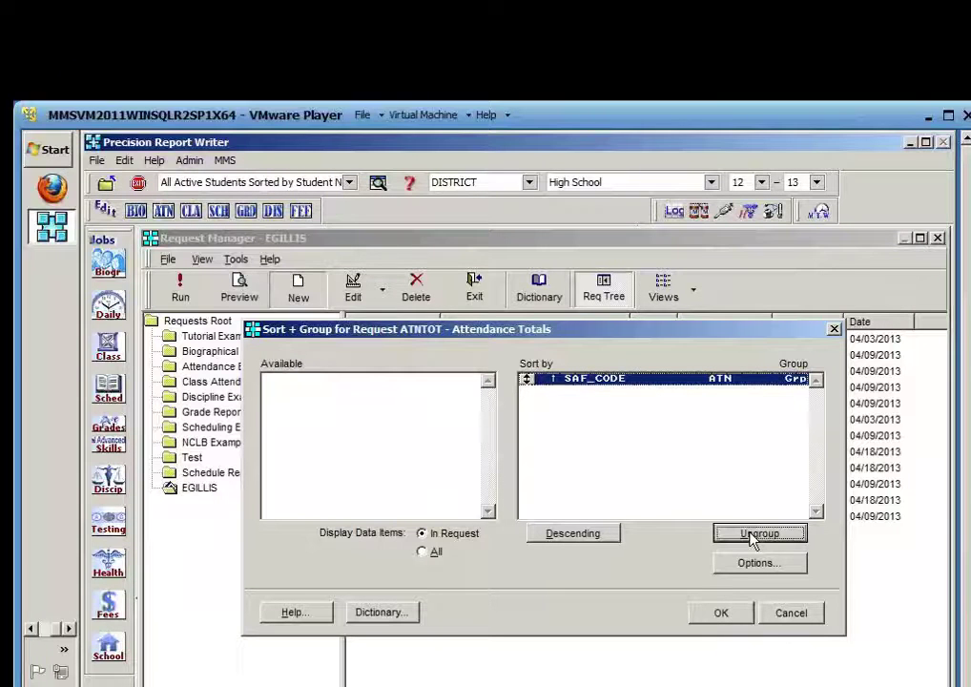
{"action": "left_click", "coordinate": [720, 615]}
{"action": "left_click", "coordinate": [377, 647]}
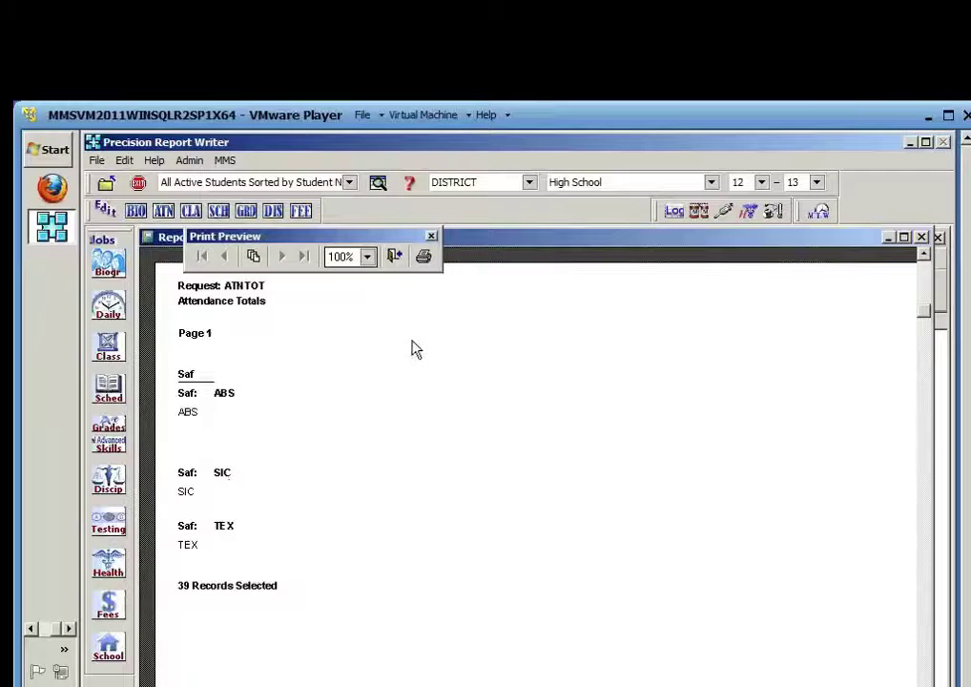
{"action": "left_click", "coordinate": [396, 257]}
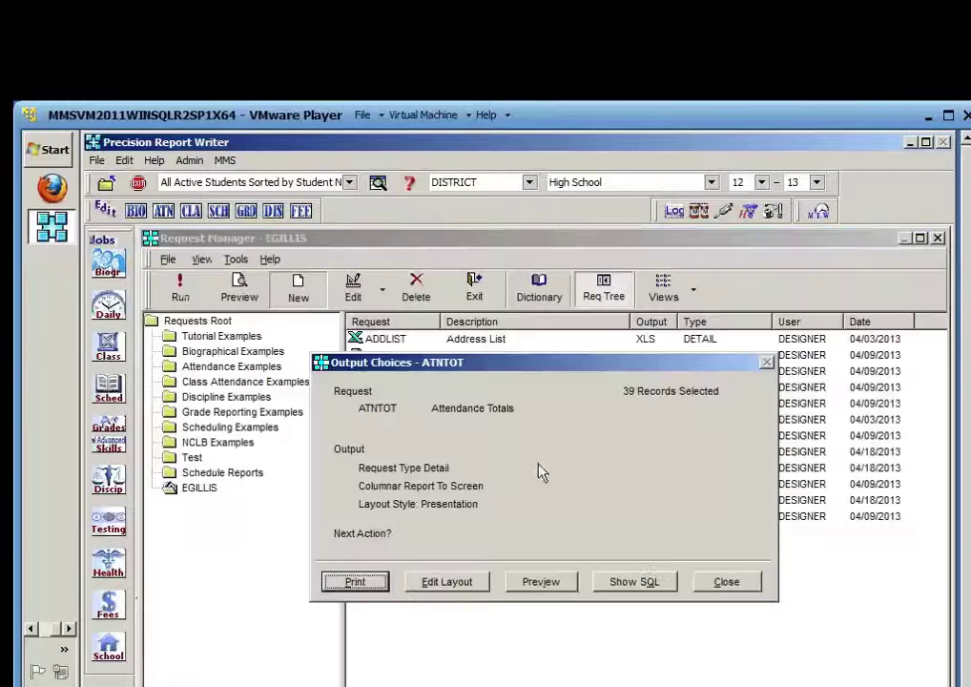
Add a record count to the SAF_CODE group and preview the counts ABS 30, SIC 1, TEX 8
{"action": "left_click", "coordinate": [730, 584]}
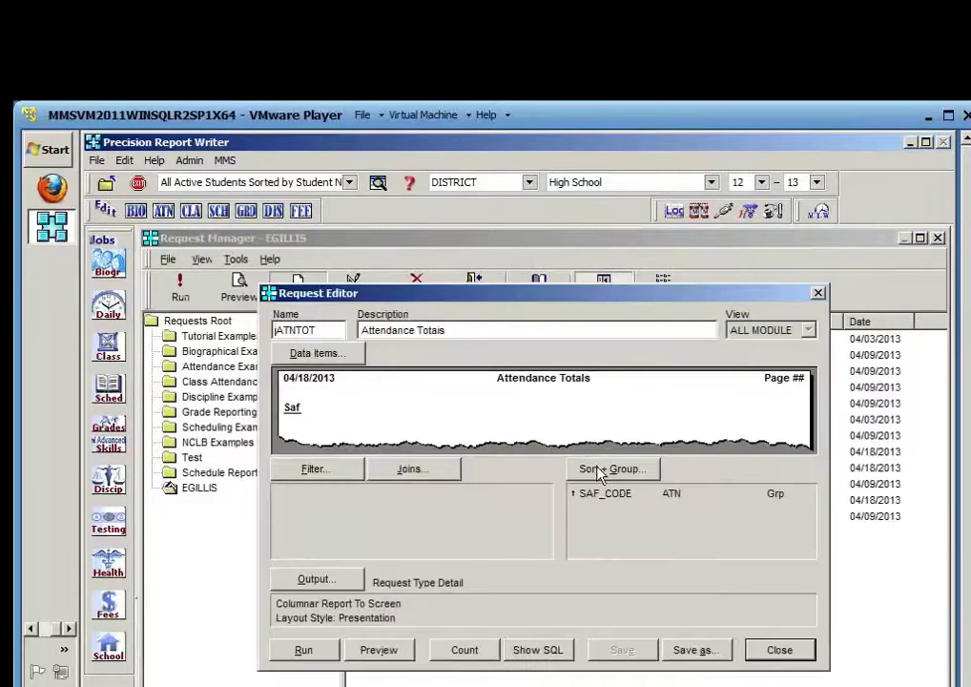
{"action": "left_click", "coordinate": [599, 467]}
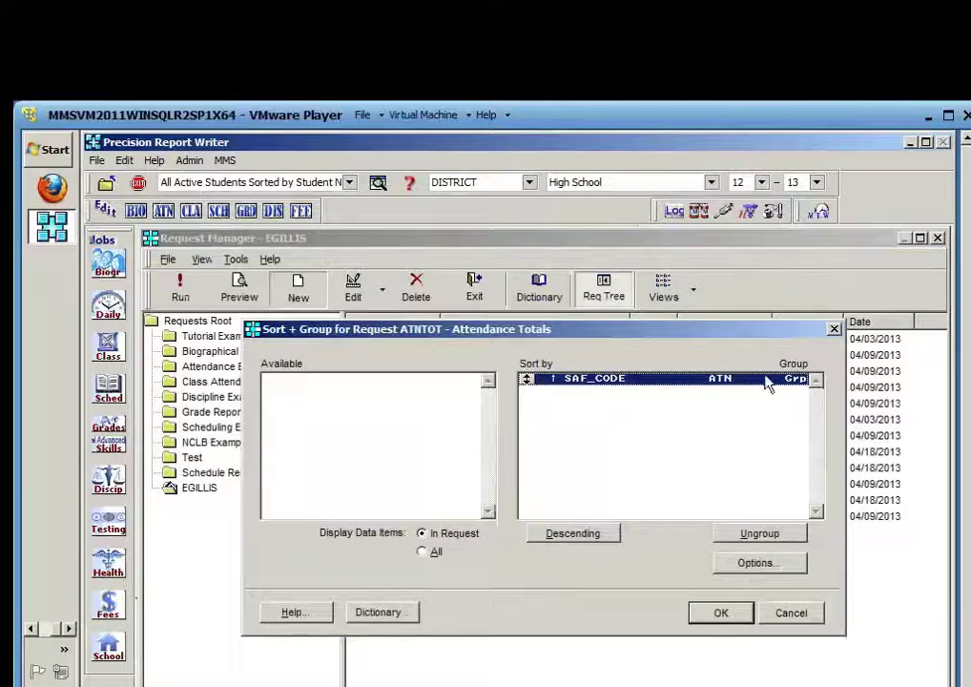
{"action": "left_click", "coordinate": [780, 565]}
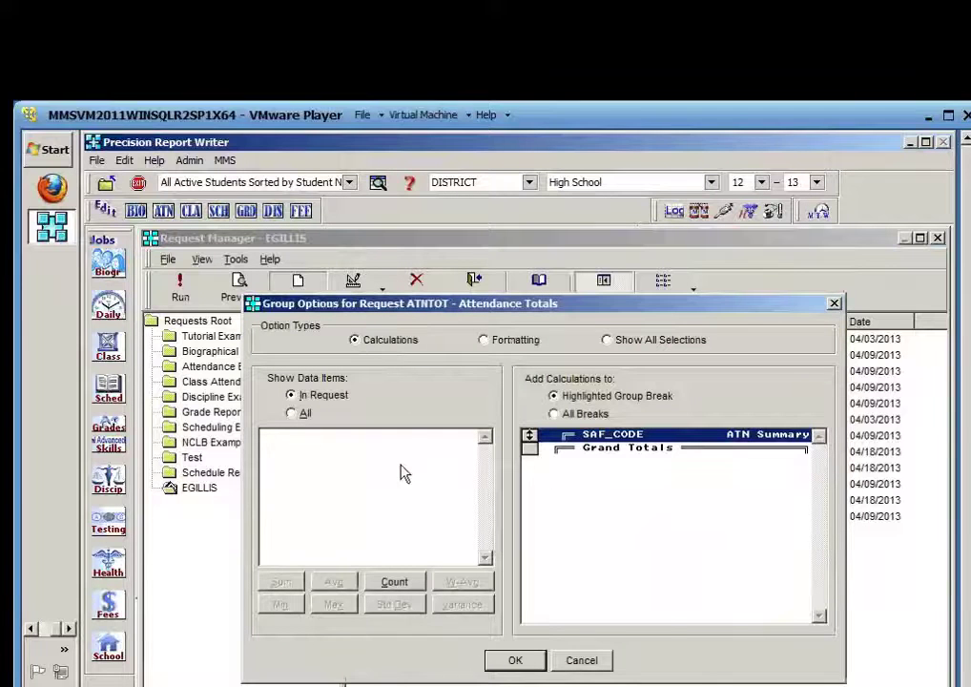
{"action": "left_click", "coordinate": [397, 584]}
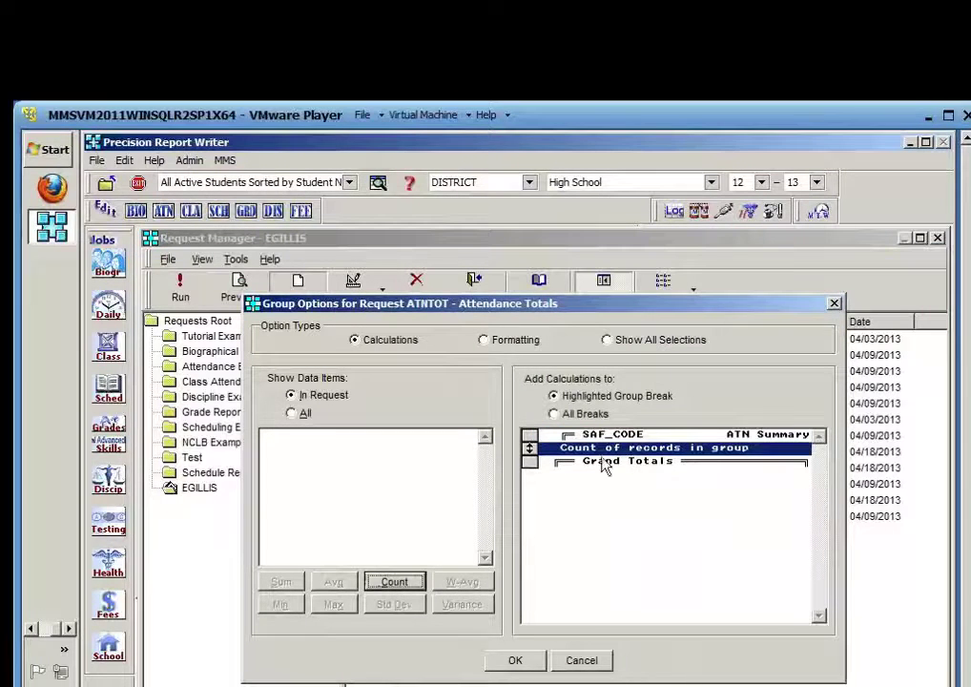
{"action": "left_click", "coordinate": [516, 662]}
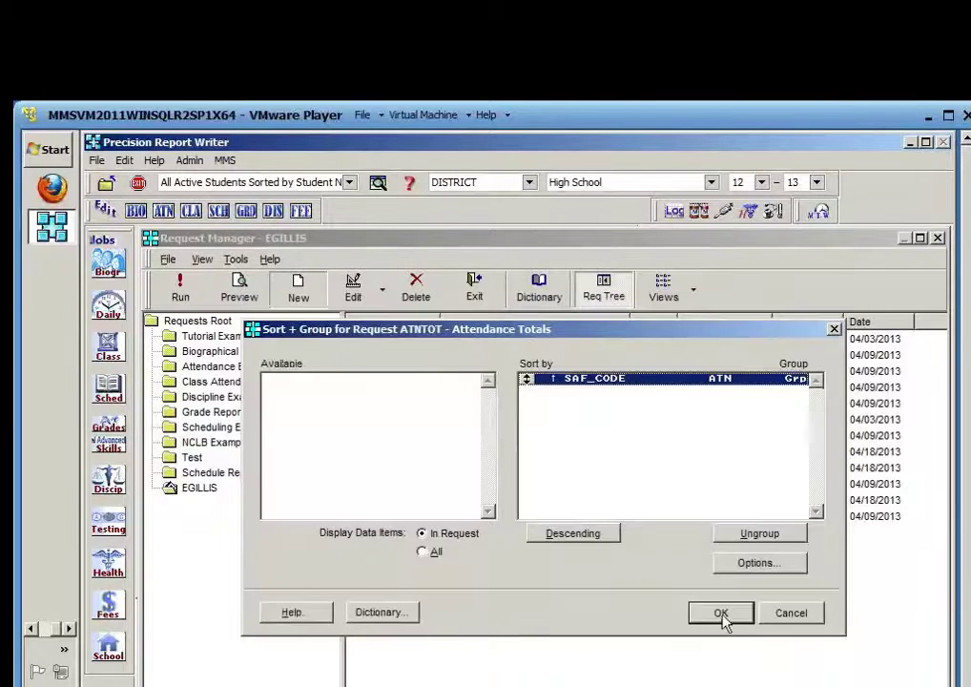
{"action": "left_click", "coordinate": [722, 615]}
{"action": "left_click", "coordinate": [378, 651]}
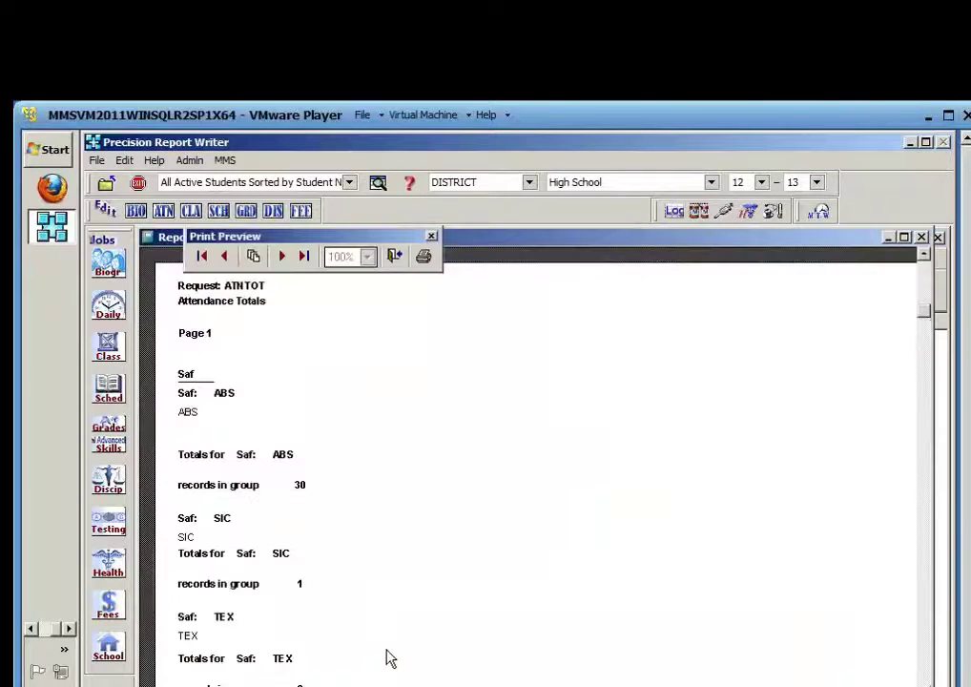
{"action": "scroll", "coordinate": [414, 526], "scroll_direction": "down", "scroll_amount": 2}
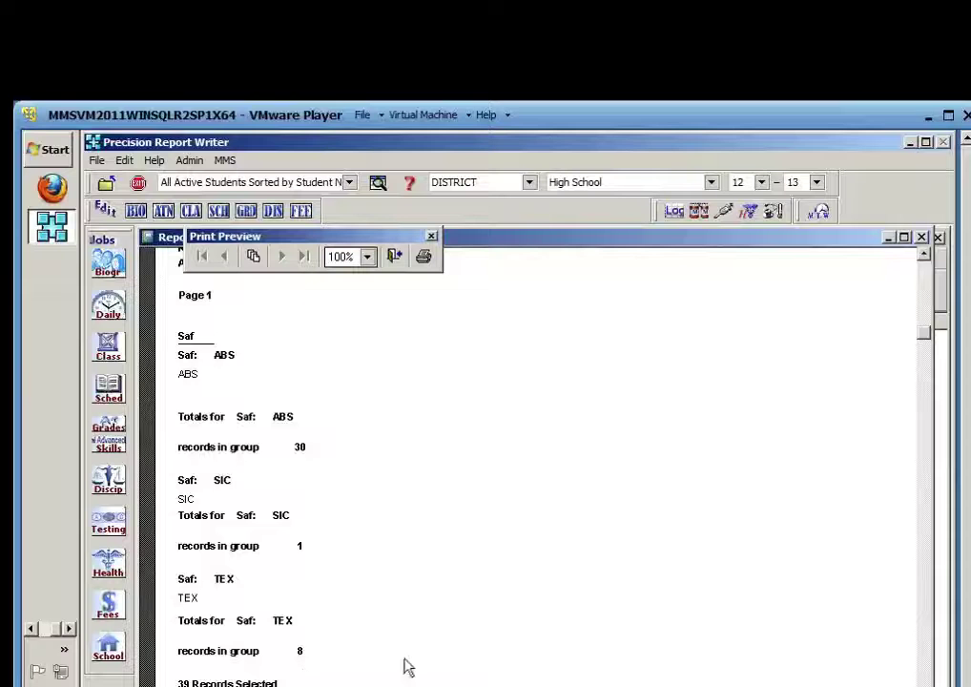
{"action": "left_click", "coordinate": [395, 257]}
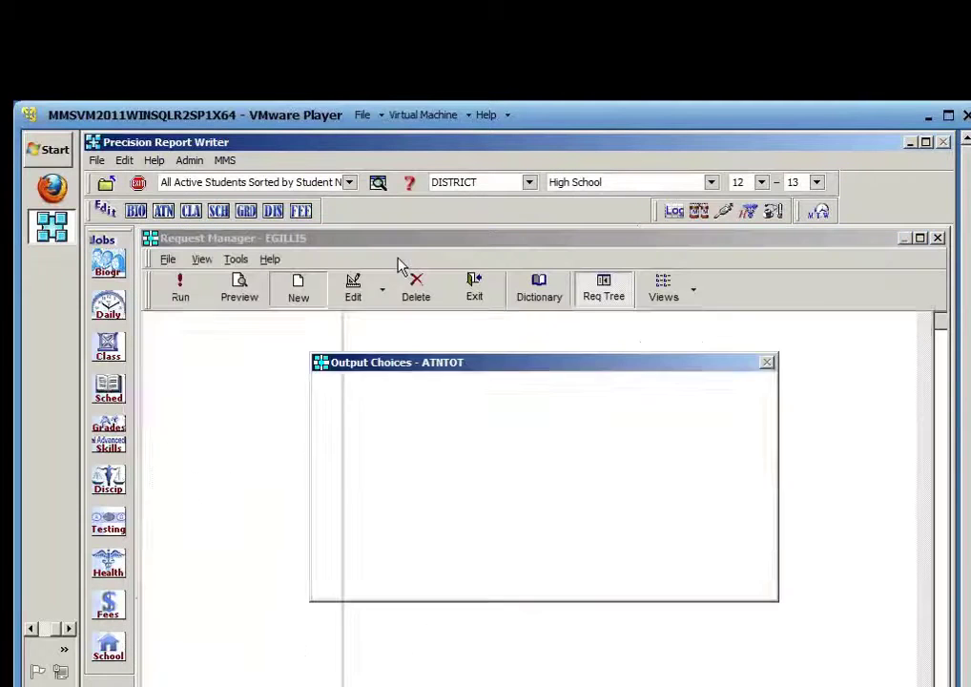
Open the ATNTOT layout designer and move the alignment and report controls palettes aside
{"action": "left_click", "coordinate": [461, 589]}
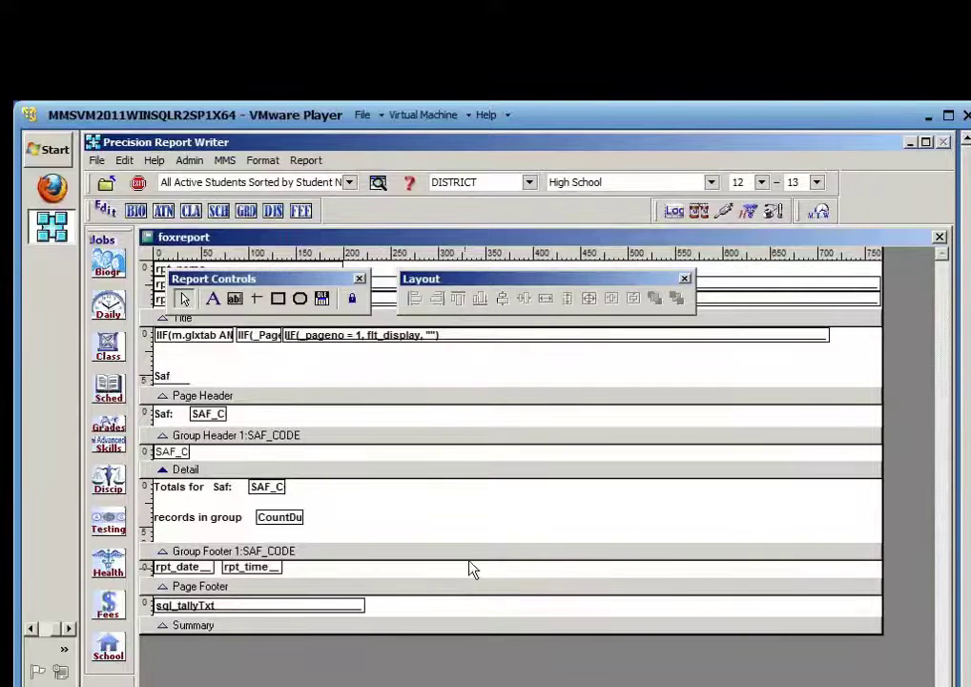
{"action": "left_click_drag", "start_coordinate": [596, 279], "coordinate": [771, 531]}
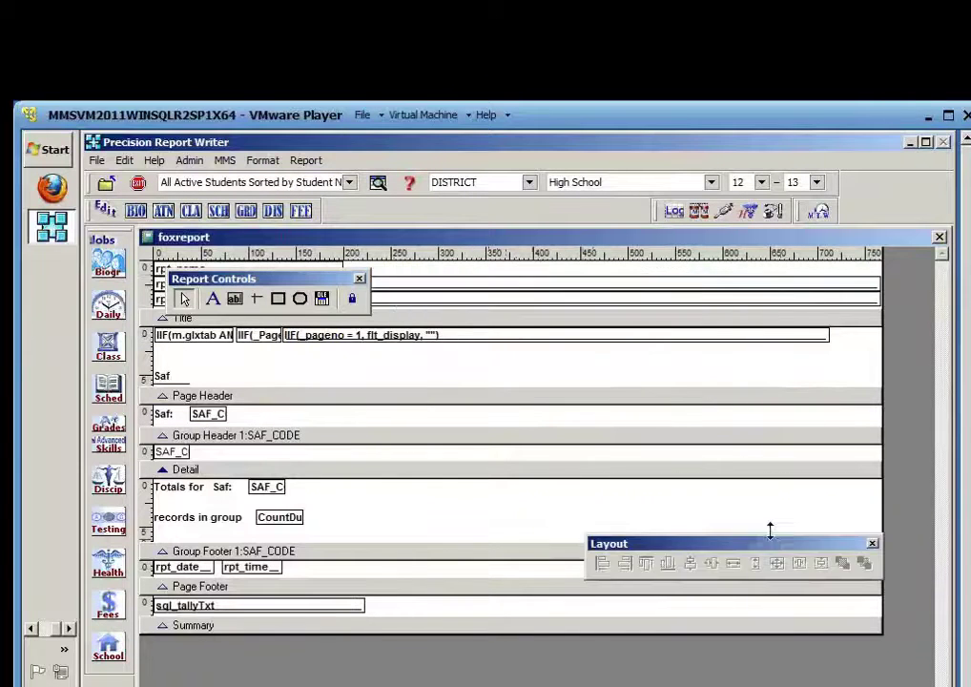
{"action": "left_click_drag", "start_coordinate": [307, 279], "coordinate": [808, 483]}
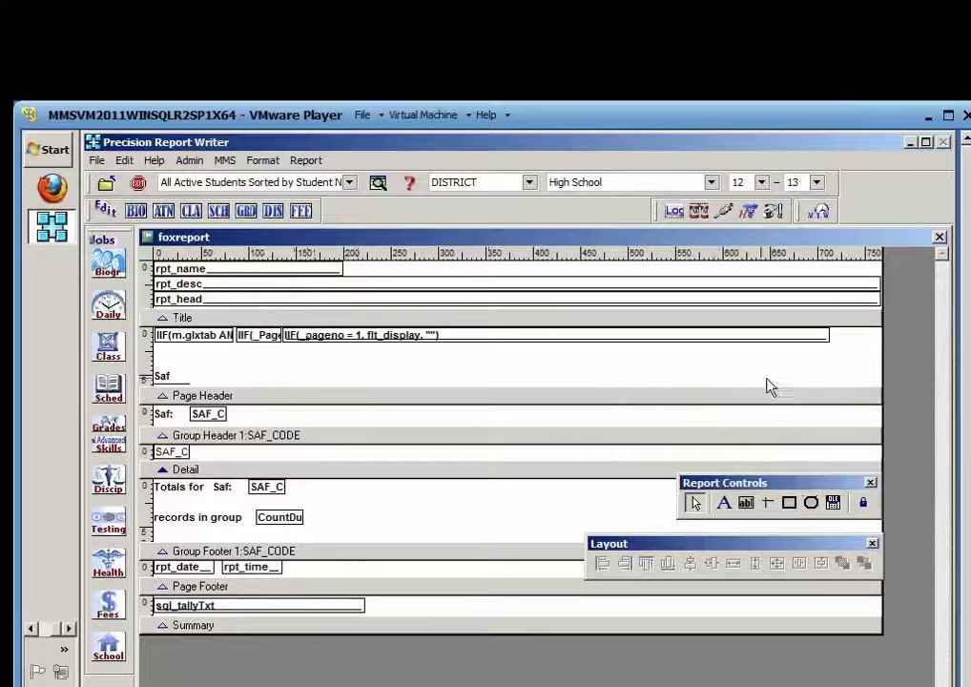
Delete the three Title band fields, the Saf label and the short line beneath it
{"action": "left_click_drag", "start_coordinate": [847, 336], "coordinate": [160, 343]}
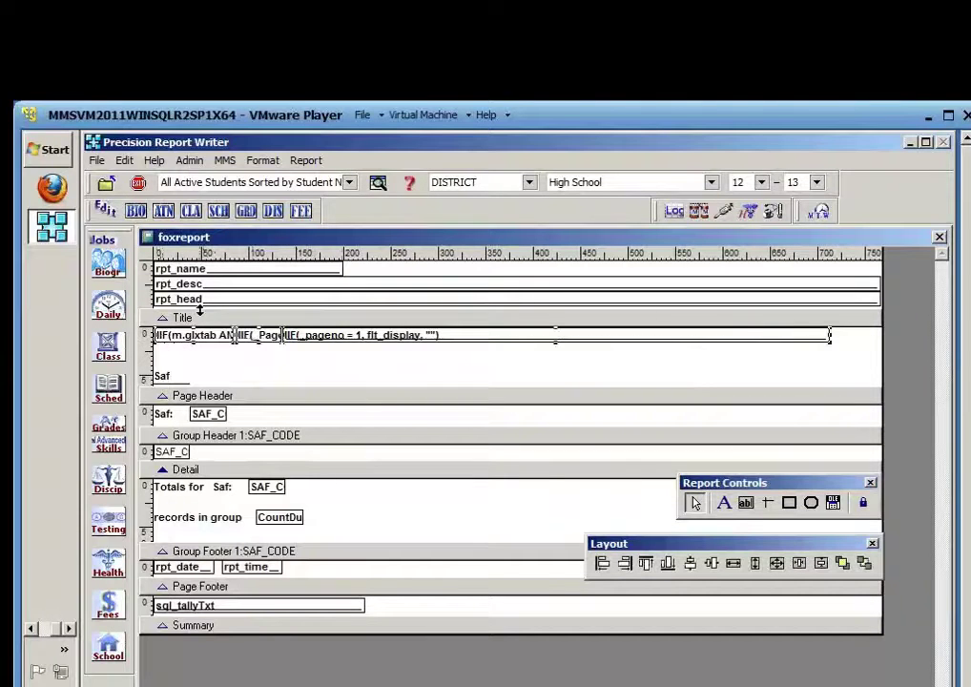
{"action": "key", "text": "Delete"}
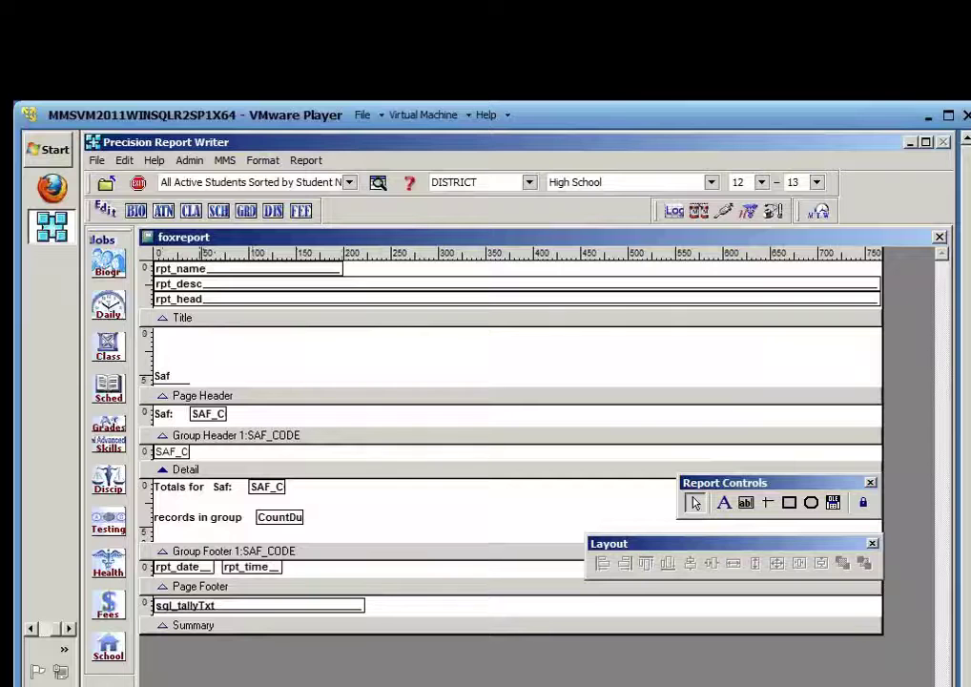
{"action": "left_click", "coordinate": [162, 376]}
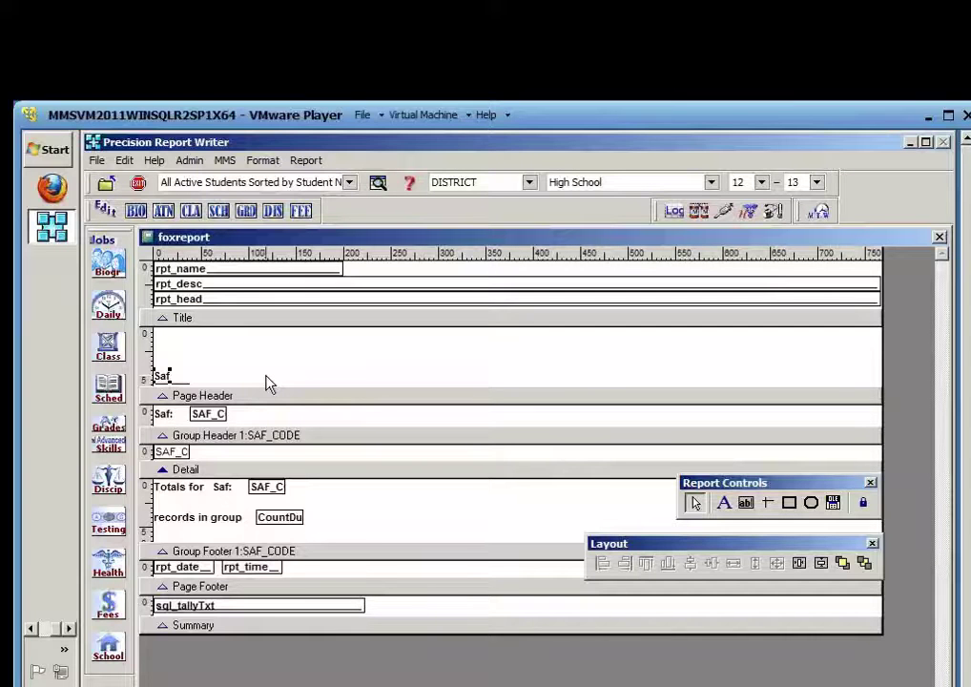
{"action": "key", "text": "Delete"}
{"action": "left_click", "coordinate": [177, 384]}
{"action": "key", "text": "Delete"}
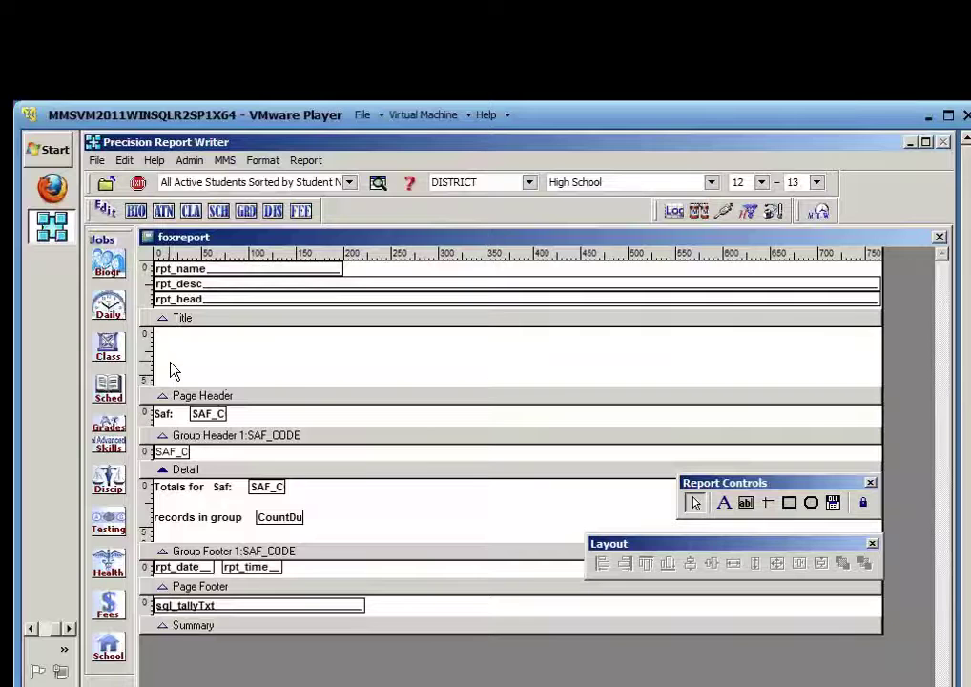
Add 'Code' and 'Total' heading labels side by side in the Title band
{"action": "left_click", "coordinate": [725, 510]}
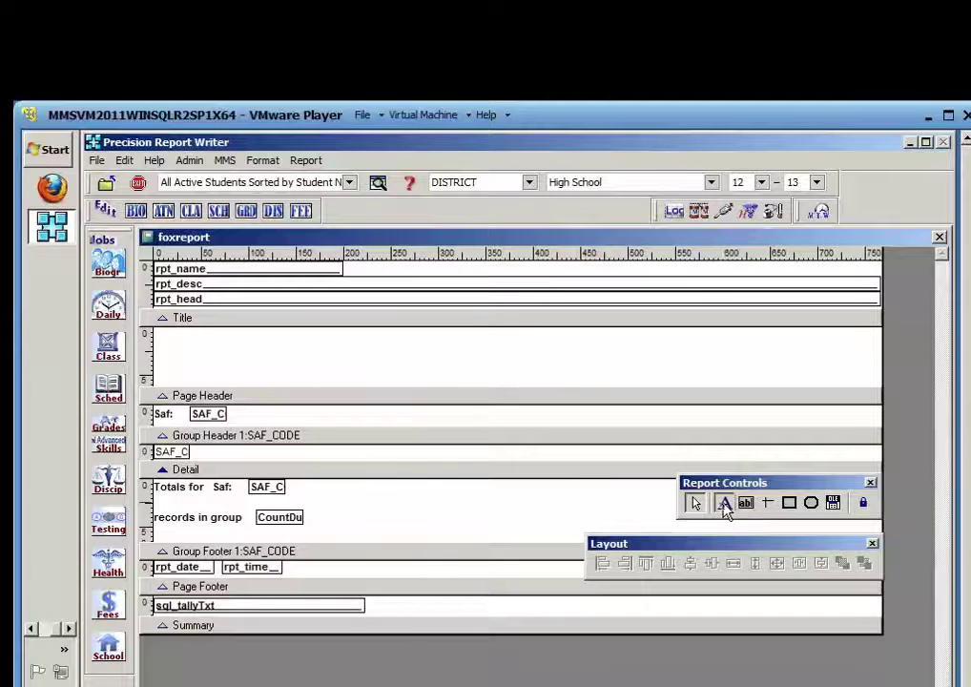
{"action": "left_click", "coordinate": [169, 353]}
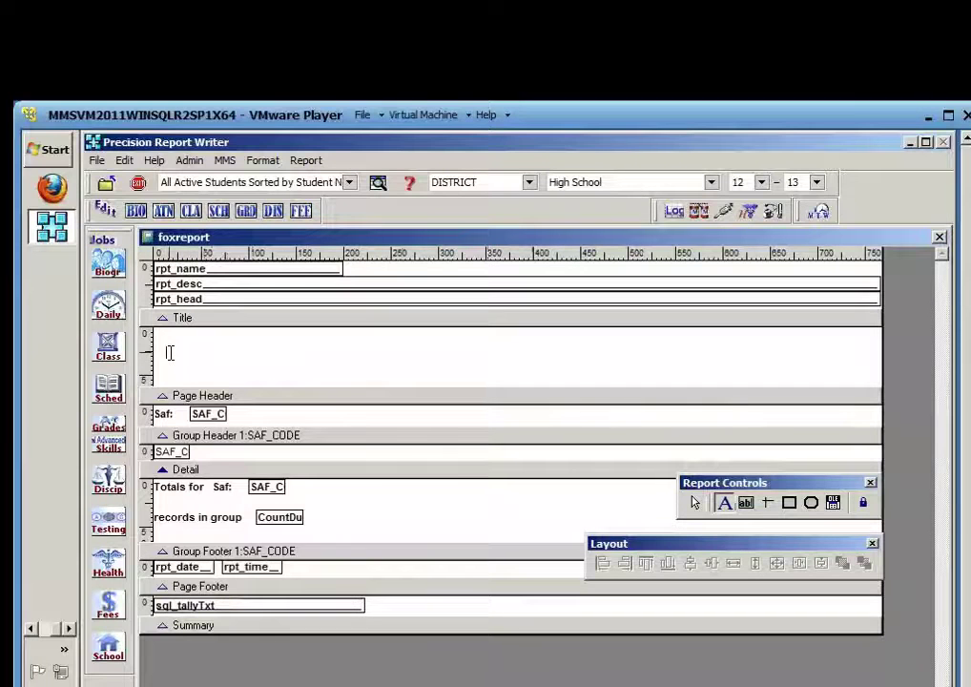
{"action": "type", "text": "Code"}
{"action": "left_click", "coordinate": [244, 349]}
{"action": "left_click", "coordinate": [724, 503]}
{"action": "left_click", "coordinate": [237, 354]}
{"action": "type", "text": "Total"}
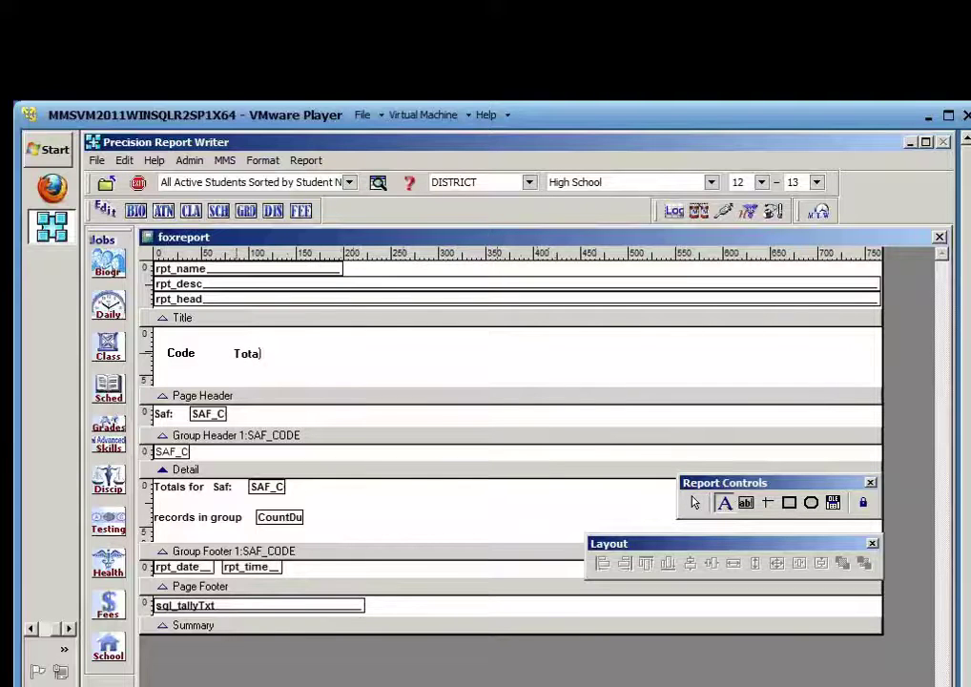
{"action": "left_click", "coordinate": [302, 363]}
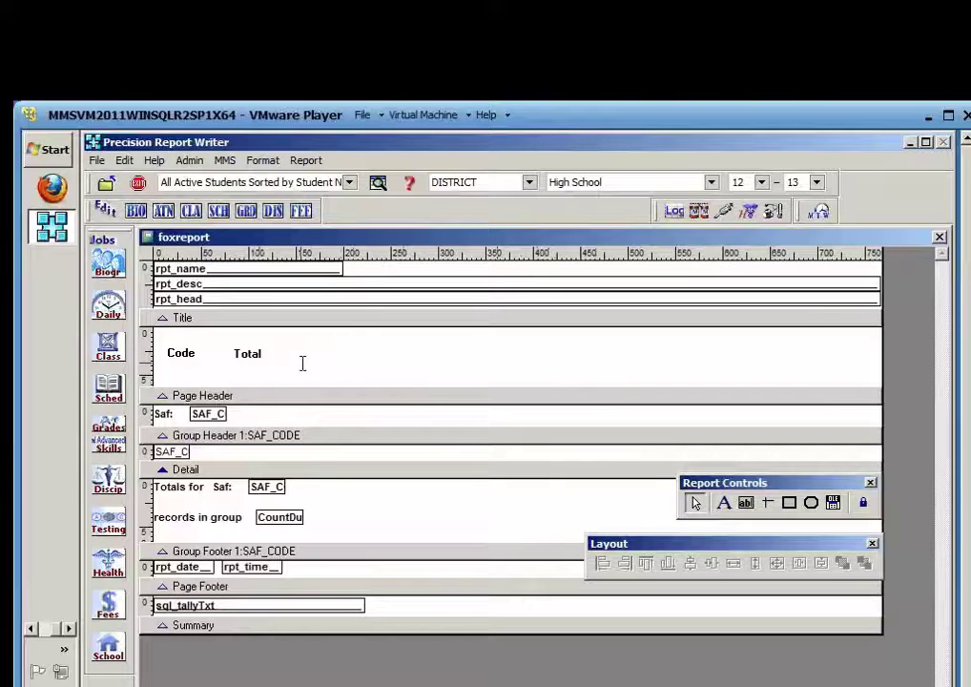
{"action": "left_click_drag", "start_coordinate": [287, 352], "coordinate": [160, 362]}
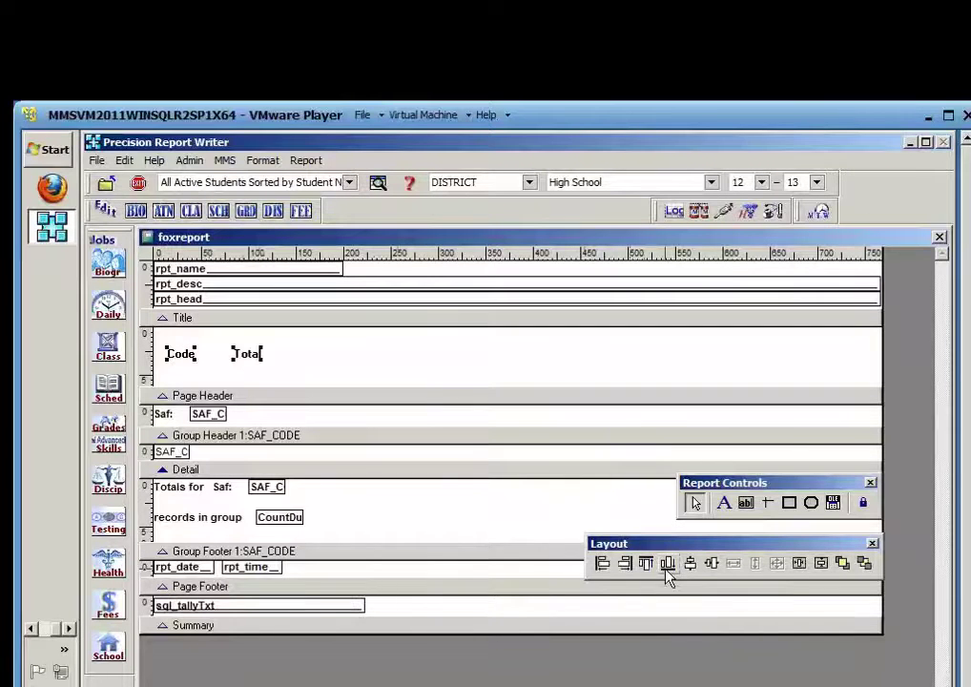
{"action": "left_click", "coordinate": [310, 376]}
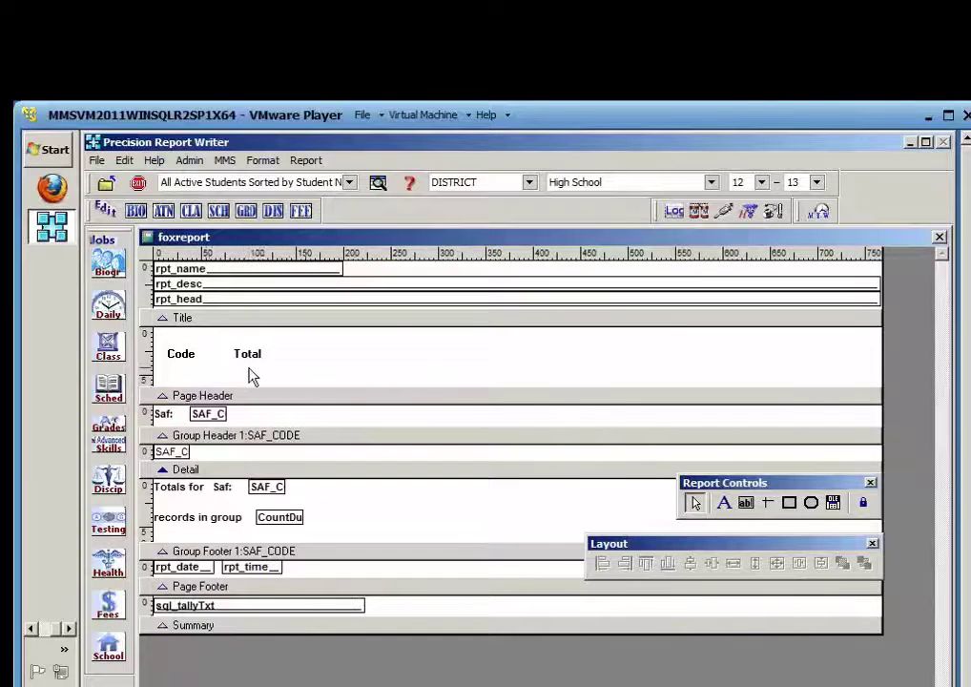
Draw a line under the Code and Total headings and shorten the Title band
{"action": "left_click", "coordinate": [770, 507]}
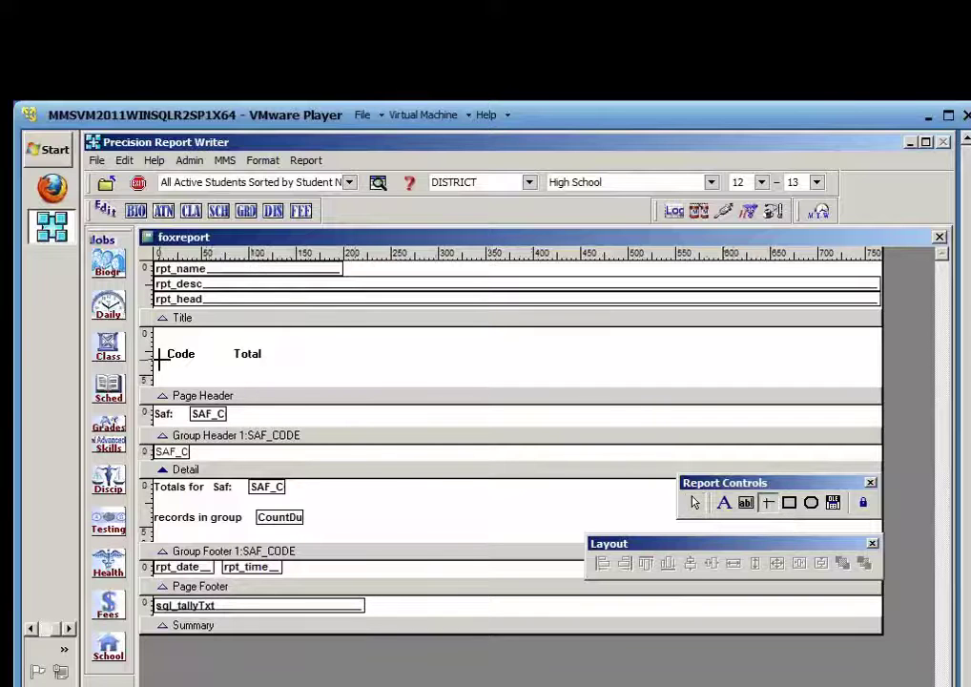
{"action": "left_click_drag", "start_coordinate": [160, 363], "coordinate": [273, 366]}
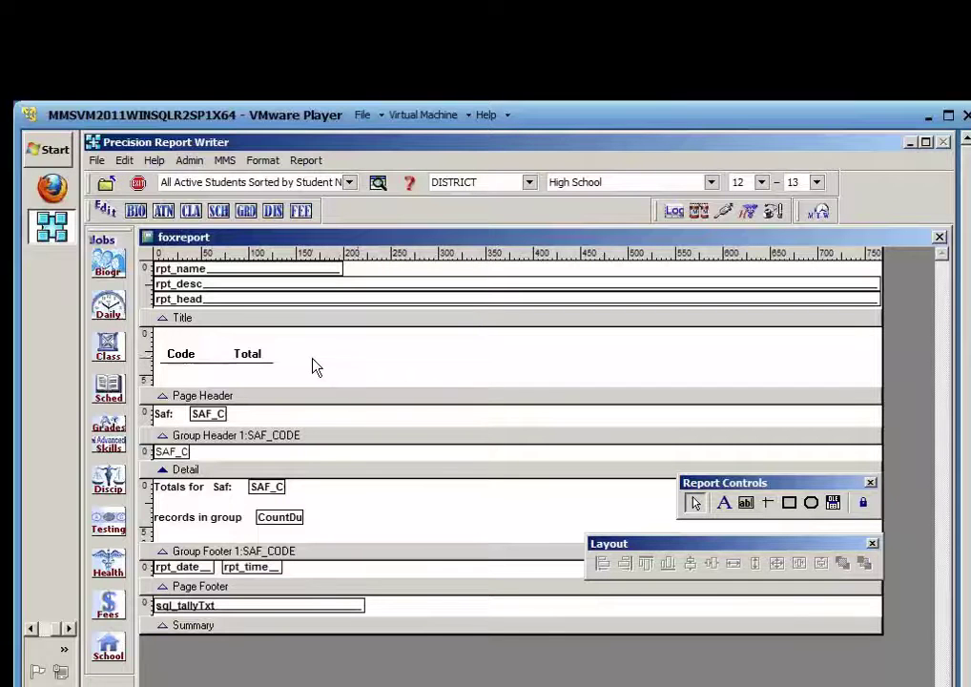
{"action": "left_click_drag", "start_coordinate": [272, 388], "coordinate": [271, 376]}
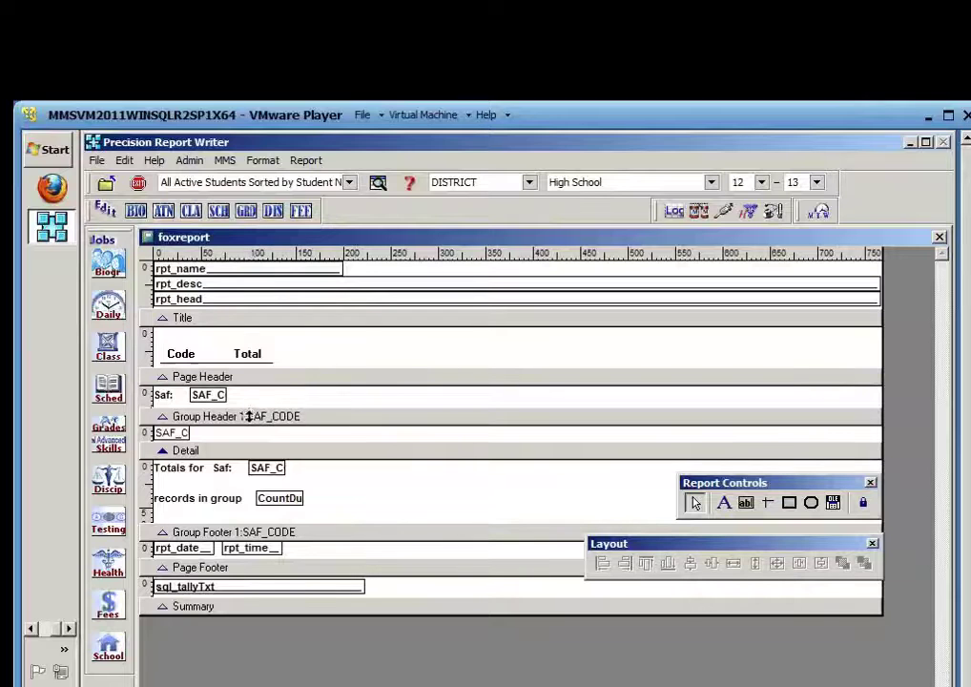
Delete the Page Header's Saf label and code field and collapse the Page Header and Group Header bands
{"action": "left_click_drag", "start_coordinate": [258, 400], "coordinate": [158, 396]}
{"action": "key", "text": "Delete"}
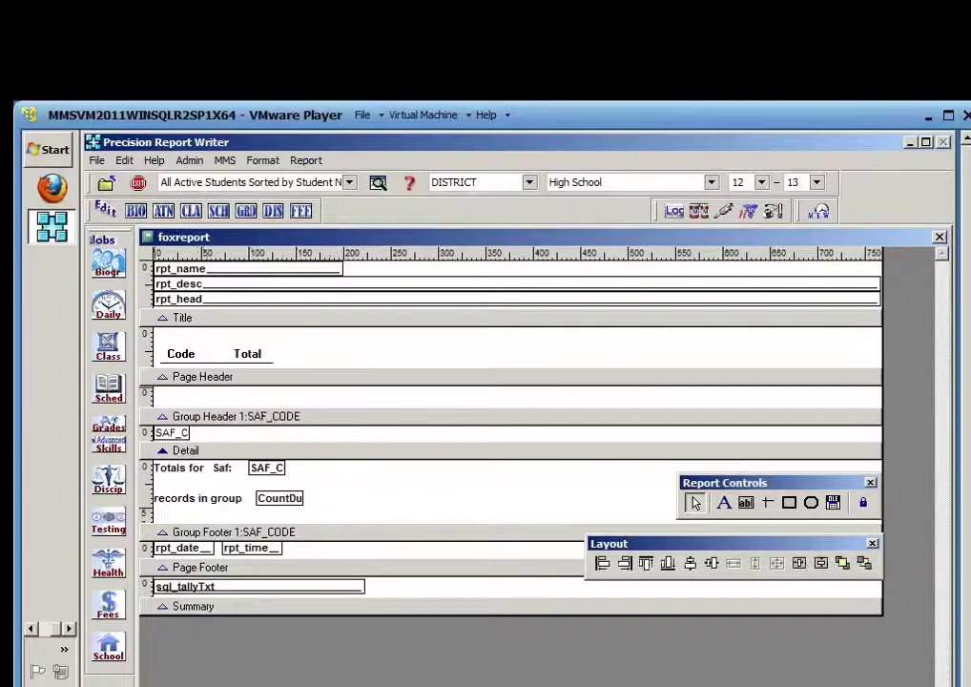
{"action": "left_click_drag", "start_coordinate": [203, 422], "coordinate": [208, 395]}
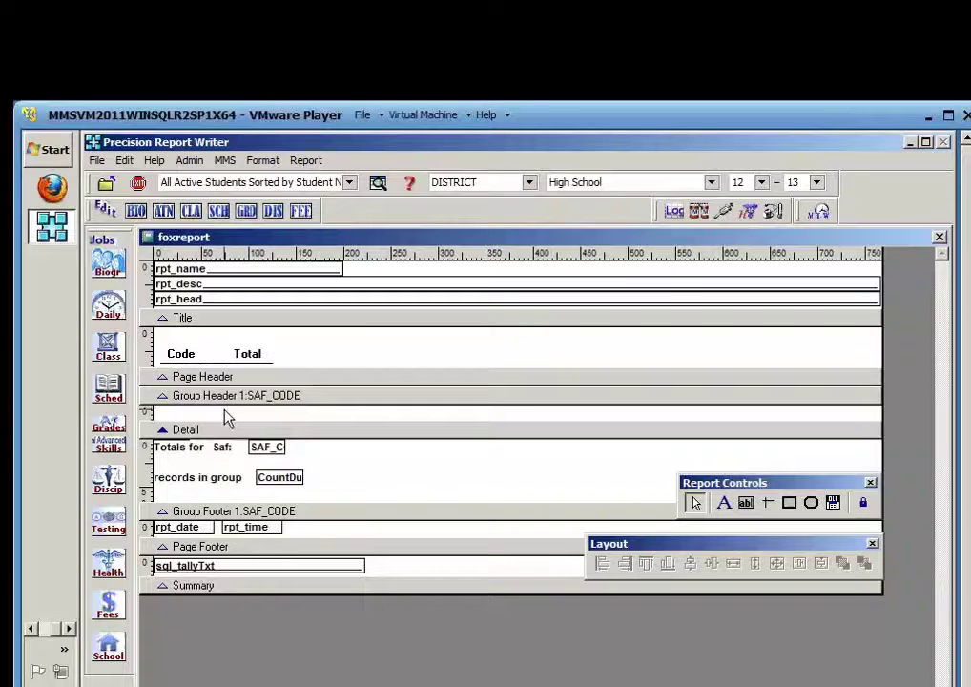
{"action": "left_click_drag", "start_coordinate": [225, 430], "coordinate": [228, 413]}
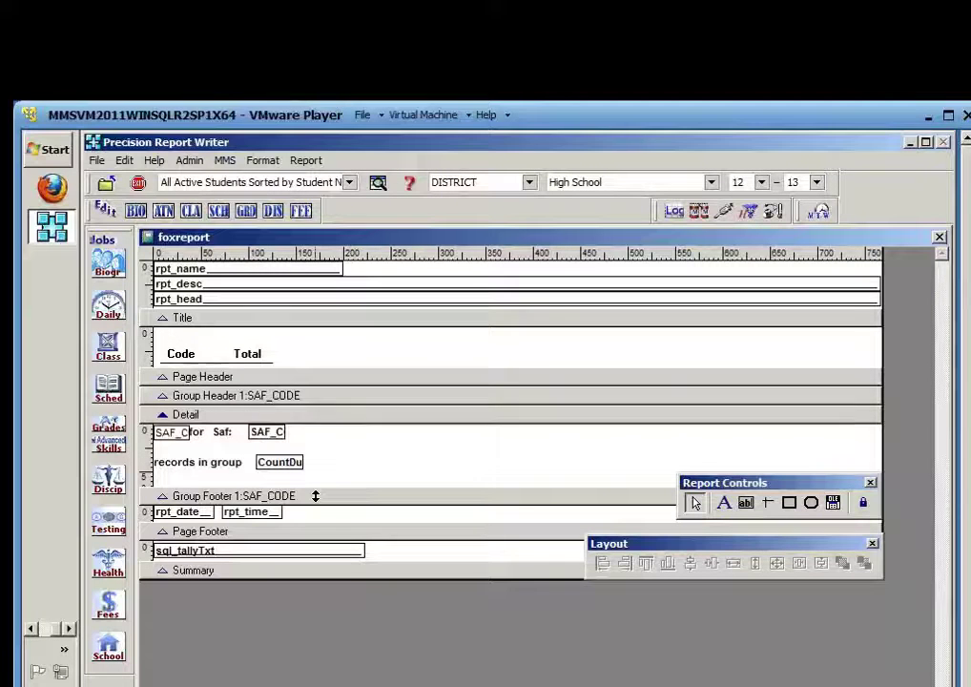
Tidy the Detail band by moving the Saf: label and deleting the second code field
{"action": "left_click", "coordinate": [169, 437]}
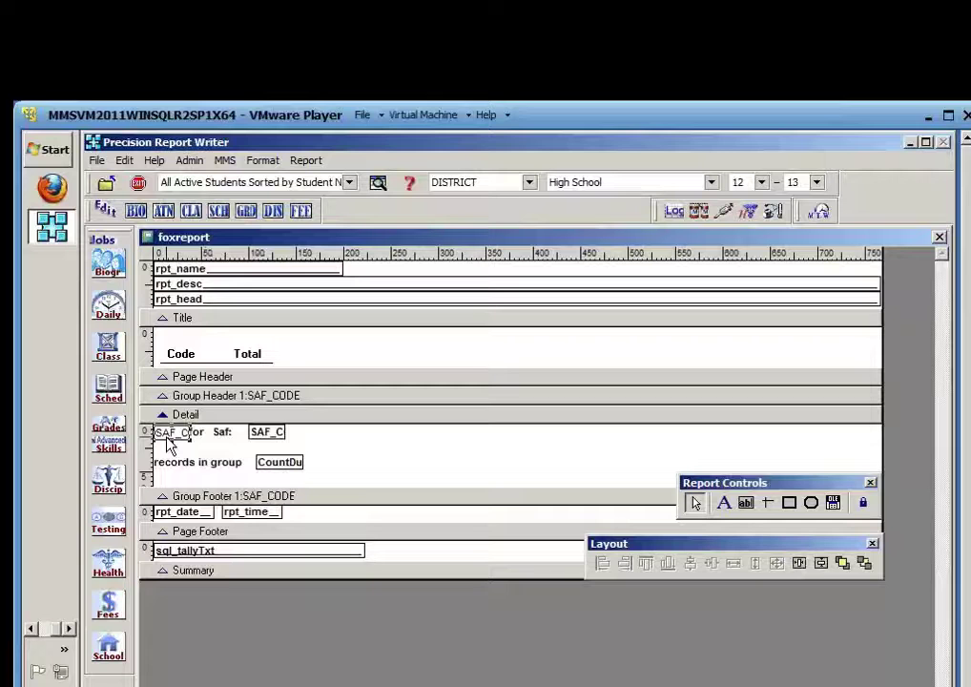
{"action": "left_click", "coordinate": [220, 434]}
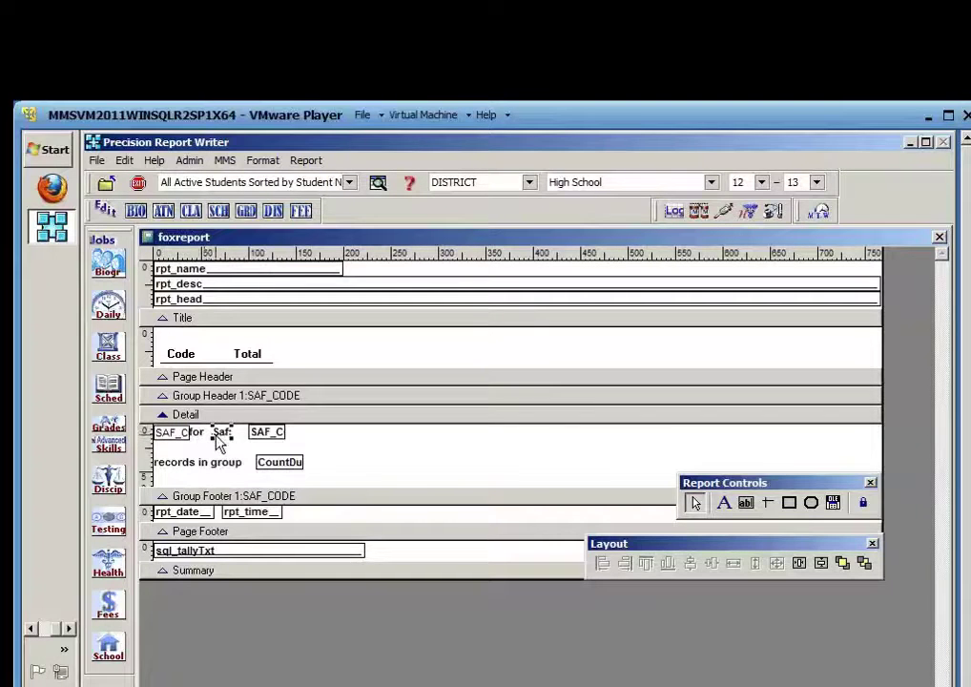
{"action": "left_click_drag", "start_coordinate": [220, 434], "coordinate": [199, 434]}
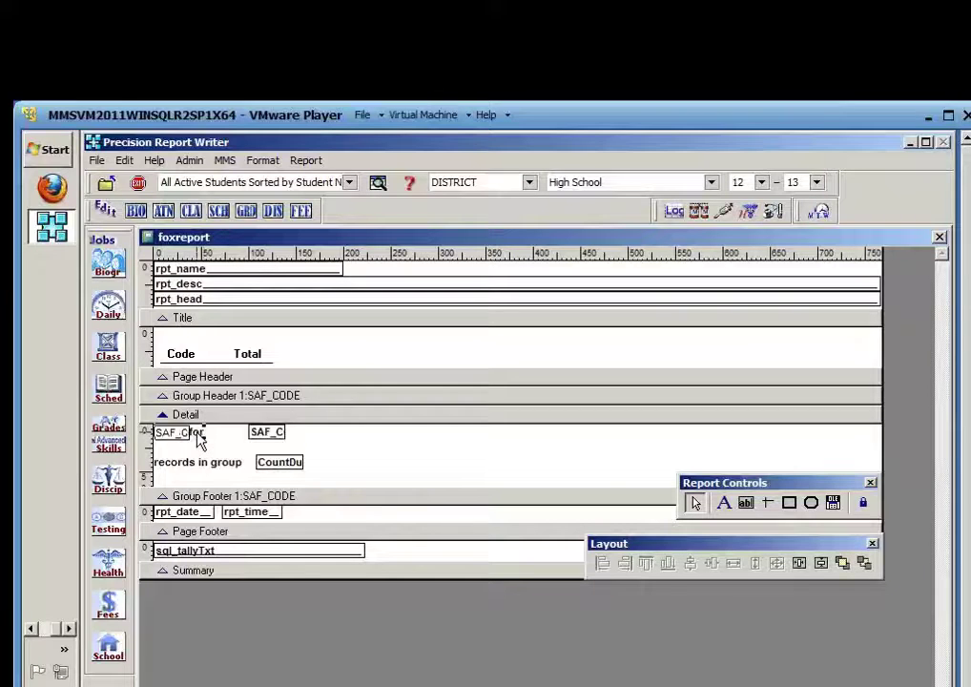
{"action": "left_click", "coordinate": [269, 434]}
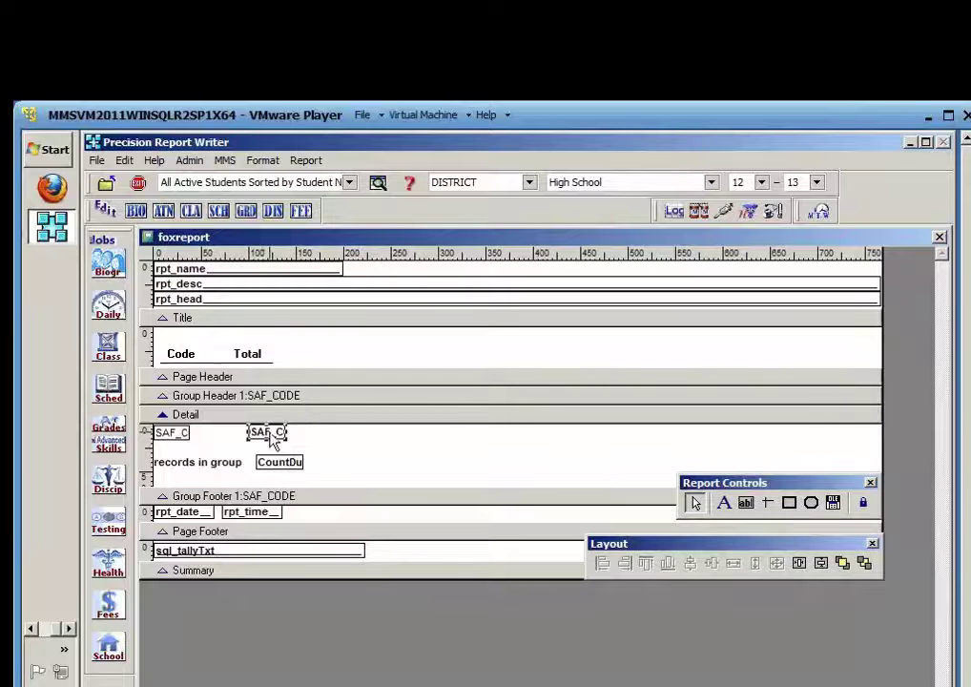
{"action": "key", "text": "Delete"}
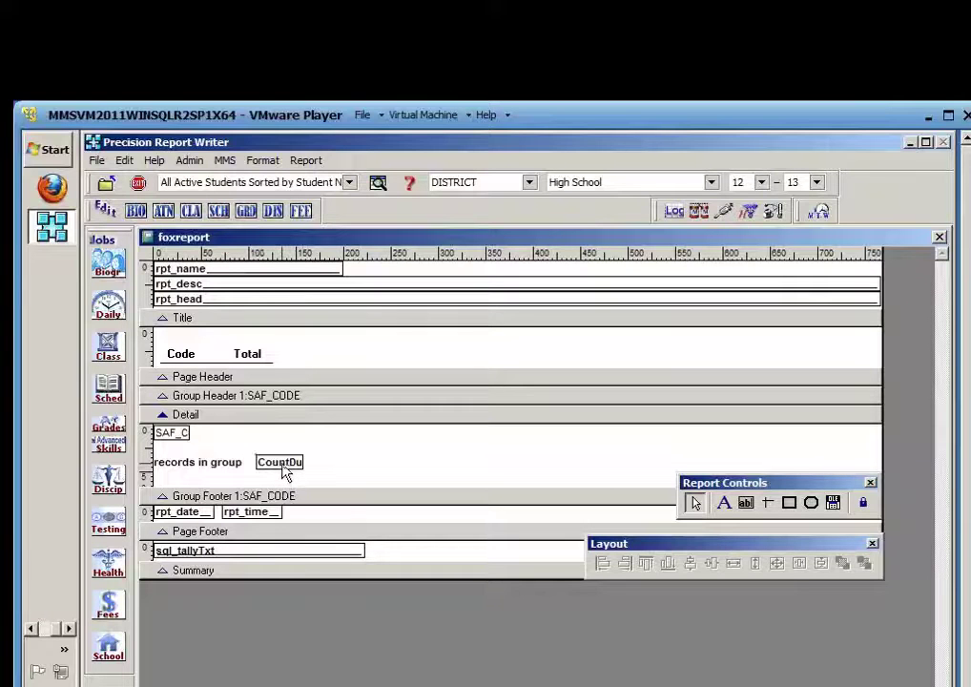
Move the count field beside SAF_C and align both under the Total and Code headings
{"action": "left_click", "coordinate": [299, 468]}
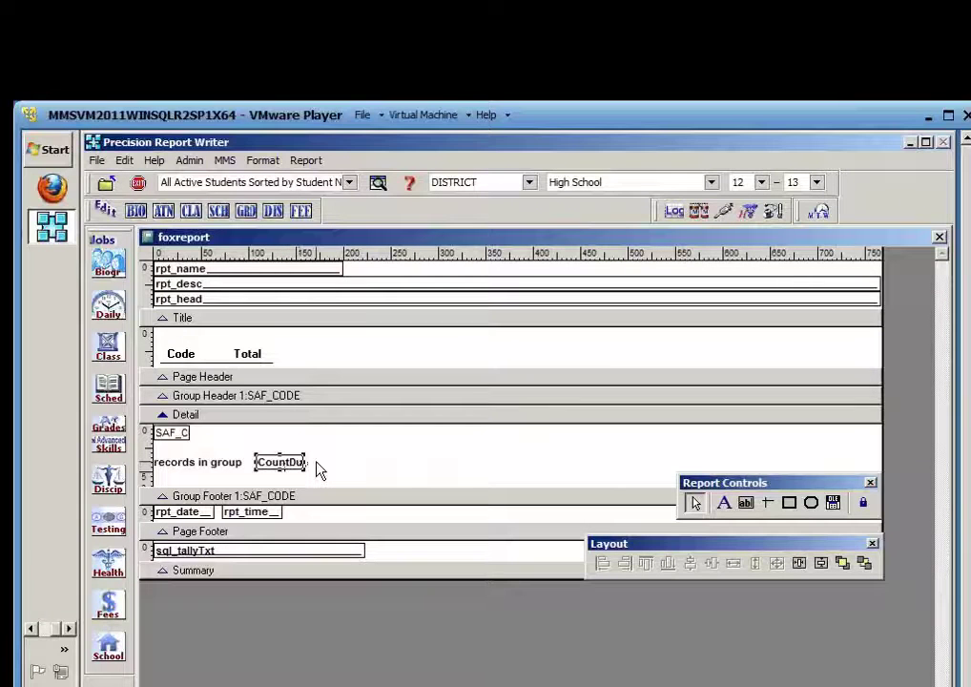
{"action": "left_click_drag", "start_coordinate": [282, 463], "coordinate": [282, 434]}
{"action": "key", "text": "Up"}
{"action": "key", "text": "Up"}
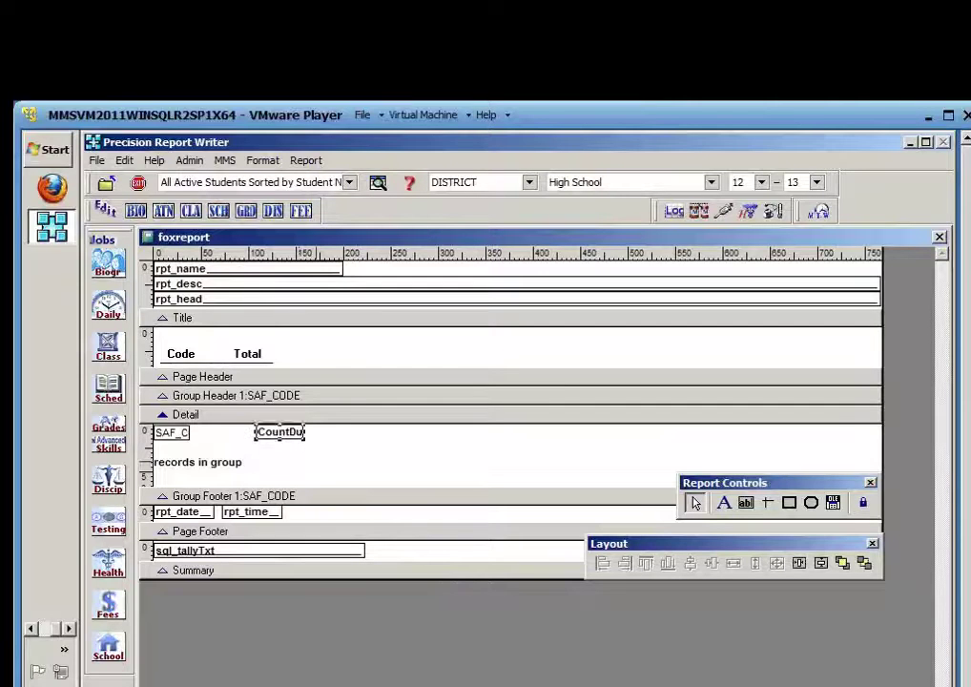
{"action": "key", "text": "Left"}
{"action": "key", "text": "Left"}
{"action": "key", "text": "Left"}
{"action": "key", "text": "Left"}
{"action": "key", "text": "Left"}
{"action": "key", "text": "Left"}
{"action": "key", "text": "Left"}
{"action": "key", "text": "Left"}
{"action": "key", "text": "Left"}
{"action": "key", "text": "Left"}
{"action": "key", "text": "Left"}
{"action": "key", "text": "Left"}
{"action": "key", "text": "Left"}
{"action": "key", "text": "Left"}
{"action": "key", "text": "Left"}
{"action": "key", "text": "Left"}
{"action": "key", "text": "Left"}
{"action": "key", "text": "Left"}
{"action": "key", "text": "Left"}
{"action": "key", "text": "Left"}
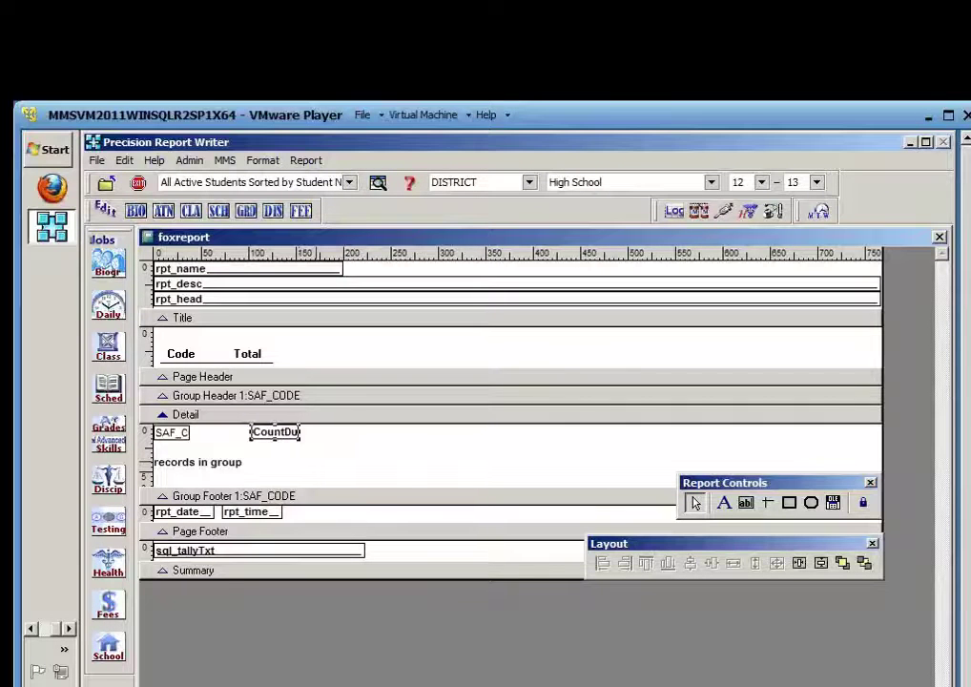
{"action": "key", "text": "Left"}
{"action": "key", "text": "Left"}
{"action": "key", "text": "Left"}
{"action": "key", "text": "Left"}
{"action": "key", "text": "Left"}
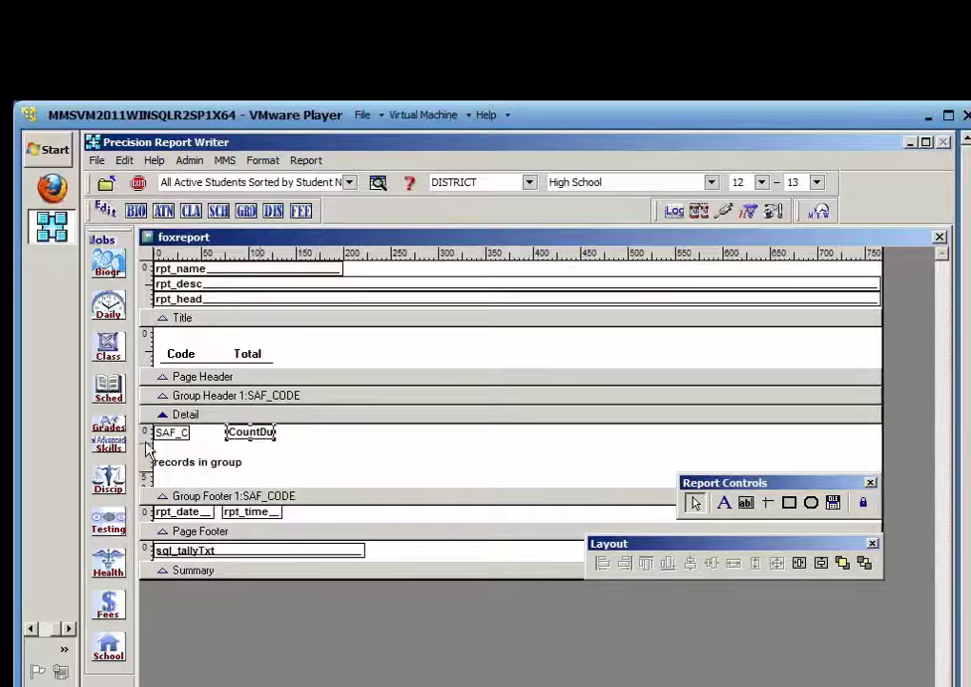
{"action": "left_click", "coordinate": [173, 433]}
{"action": "key", "text": "Right"}
{"action": "key", "text": "Right"}
{"action": "key", "text": "Right"}
{"action": "key", "text": "Right"}
{"action": "key", "text": "Right"}
{"action": "key", "text": "Right"}
{"action": "key", "text": "Right"}
{"action": "key", "text": "Right"}
{"action": "key", "text": "Right"}
{"action": "key", "text": "Right"}
{"action": "key", "text": "Right"}
{"action": "key", "text": "Right"}
{"action": "key", "text": "Right"}
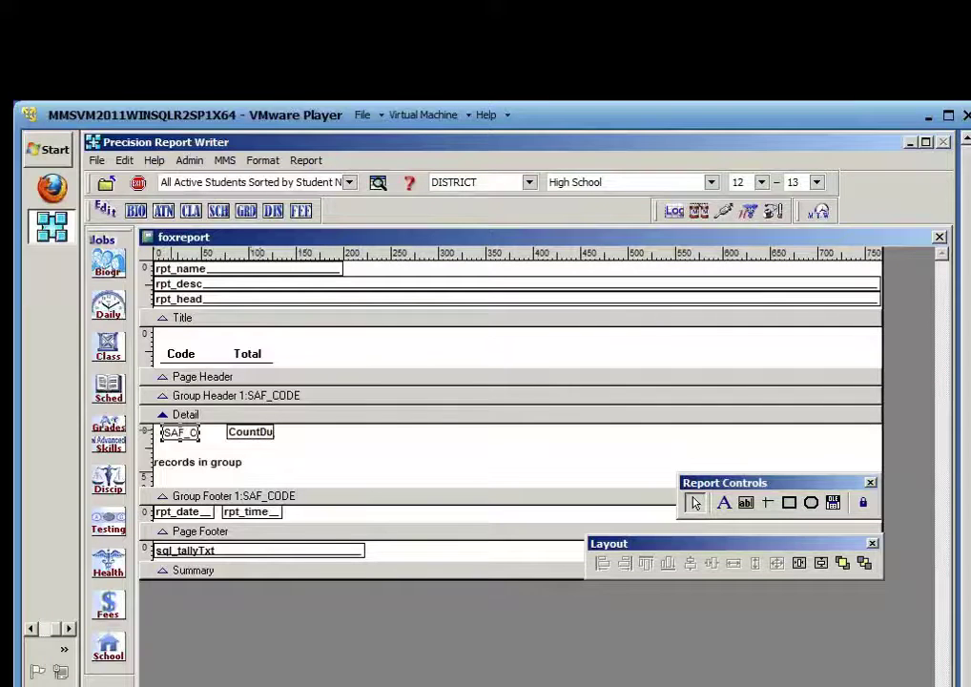
{"action": "key", "text": "Right"}
{"action": "key", "text": "Right"}
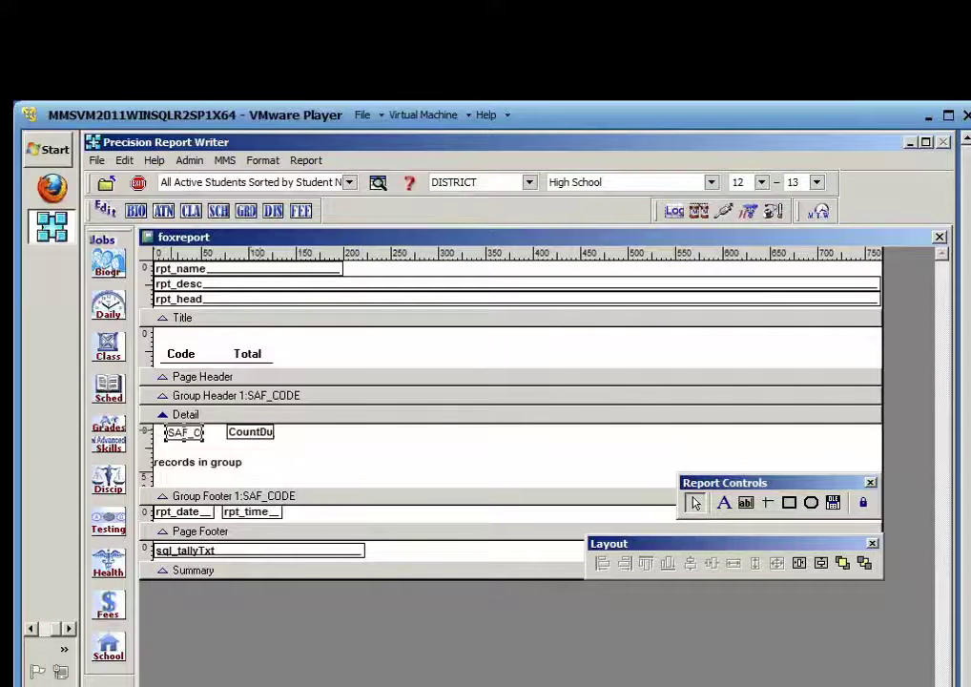
{"action": "left_click", "coordinate": [324, 450]}
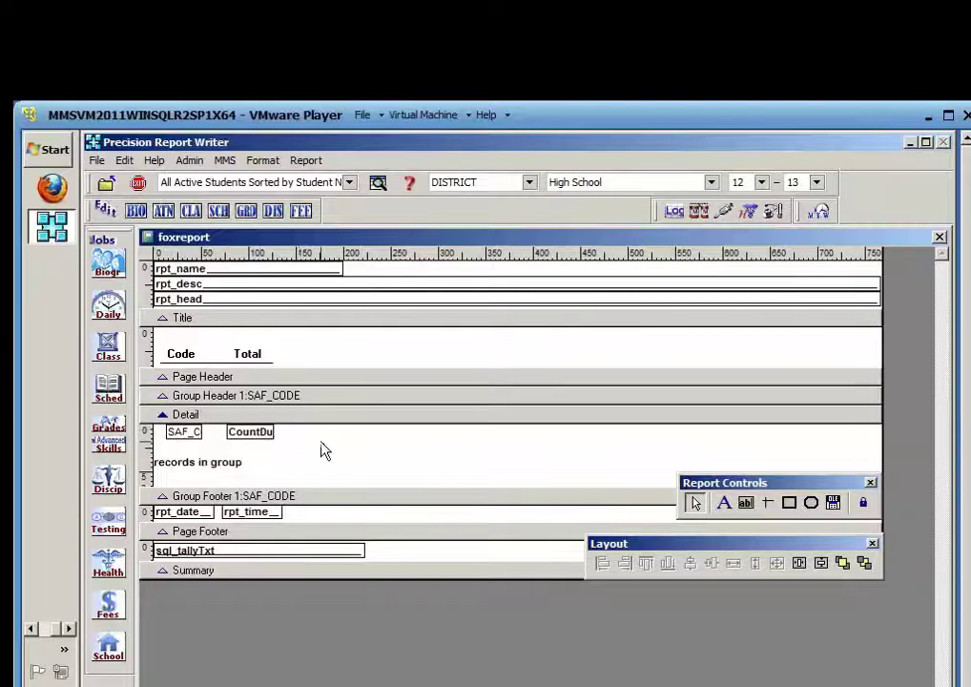
Delete the 'records in group' label and Page Footer fields, shrink those bands, and close the designer
{"action": "left_click", "coordinate": [230, 467]}
{"action": "key", "text": "Delete"}
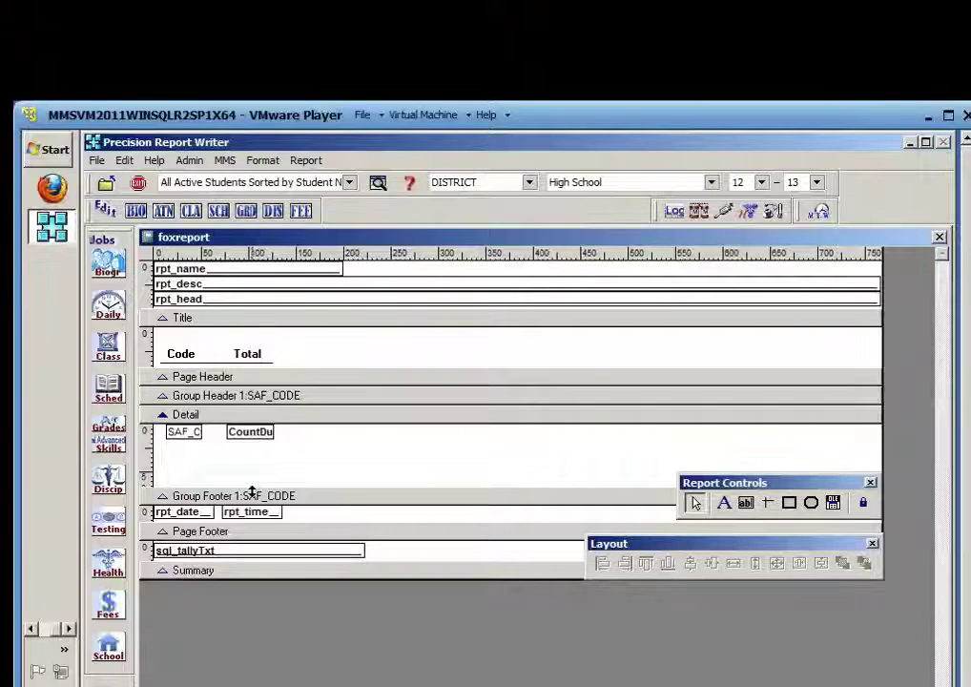
{"action": "left_click_drag", "start_coordinate": [252, 496], "coordinate": [254, 456]}
{"action": "left_click_drag", "start_coordinate": [407, 506], "coordinate": [145, 514]}
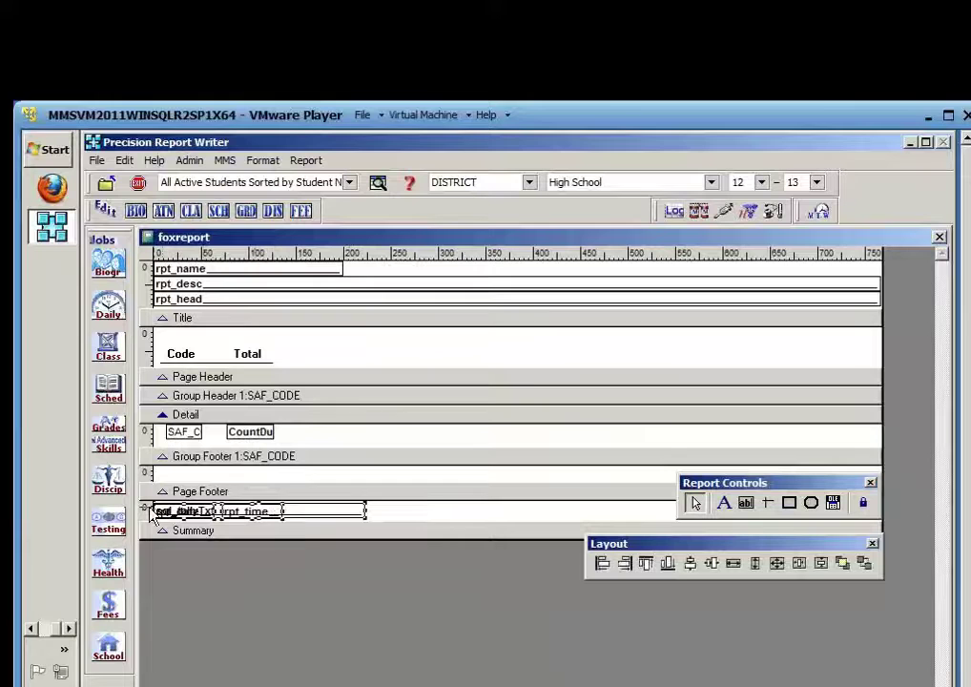
{"action": "key", "text": "Delete"}
{"action": "left_click", "coordinate": [201, 490]}
{"action": "left_click_drag", "start_coordinate": [200, 490], "coordinate": [202, 474]}
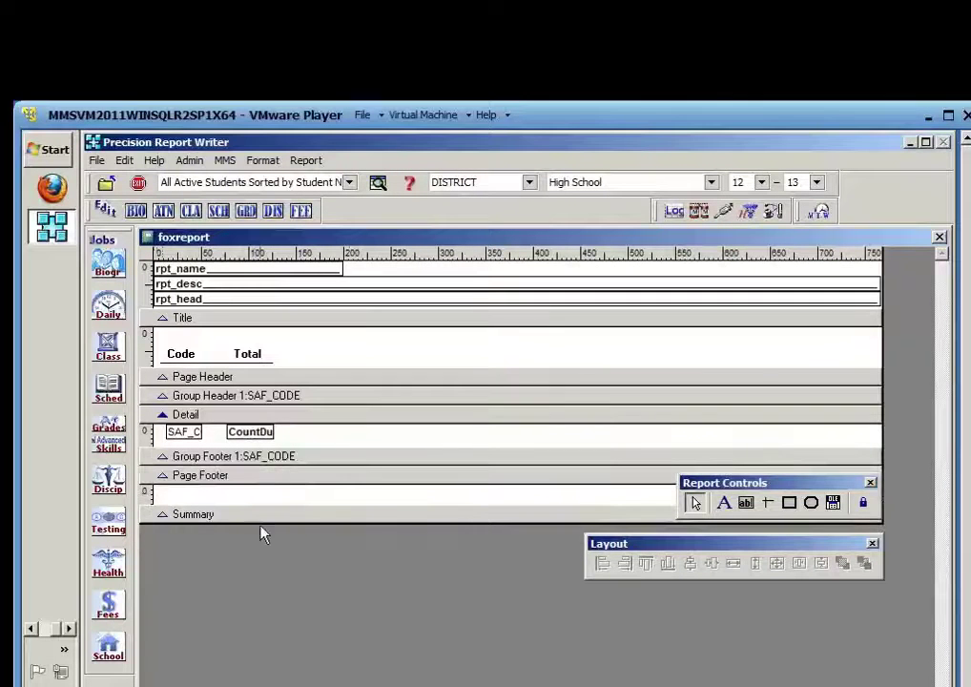
{"action": "left_click", "coordinate": [939, 237]}
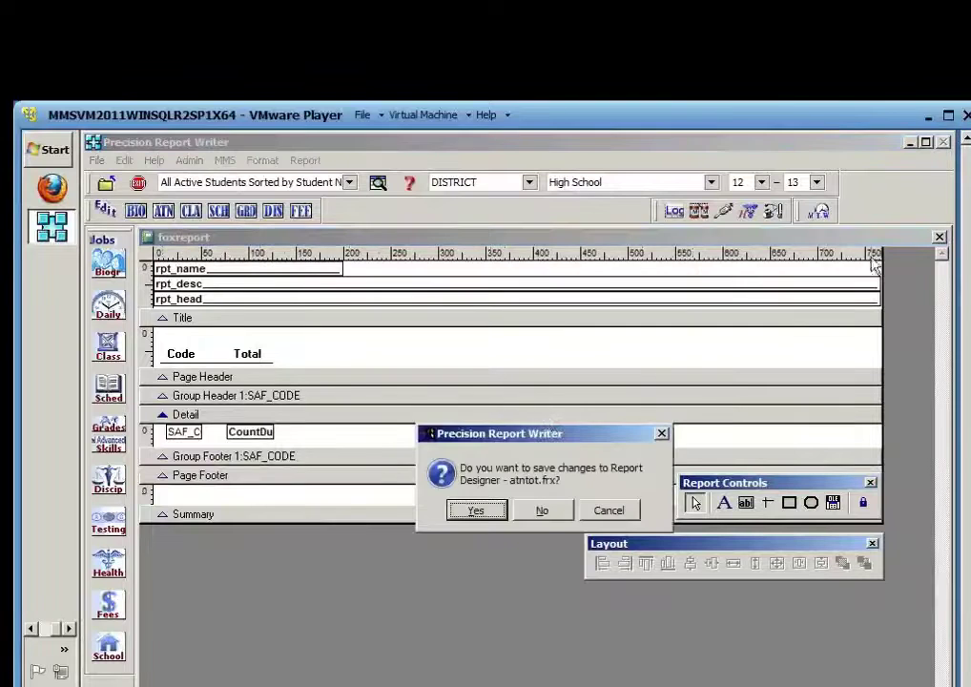
Save atntot.frx and review the Code/Total preview showing ABS 30, SIC 1, TEX 8
{"action": "left_click", "coordinate": [479, 513]}
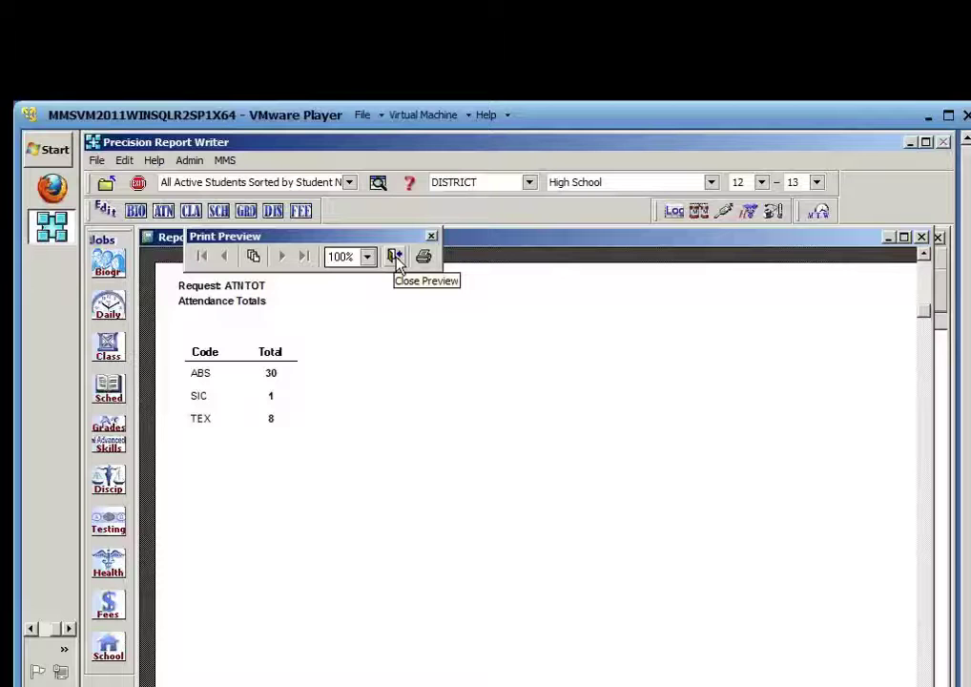
{"action": "left_click", "coordinate": [396, 258]}
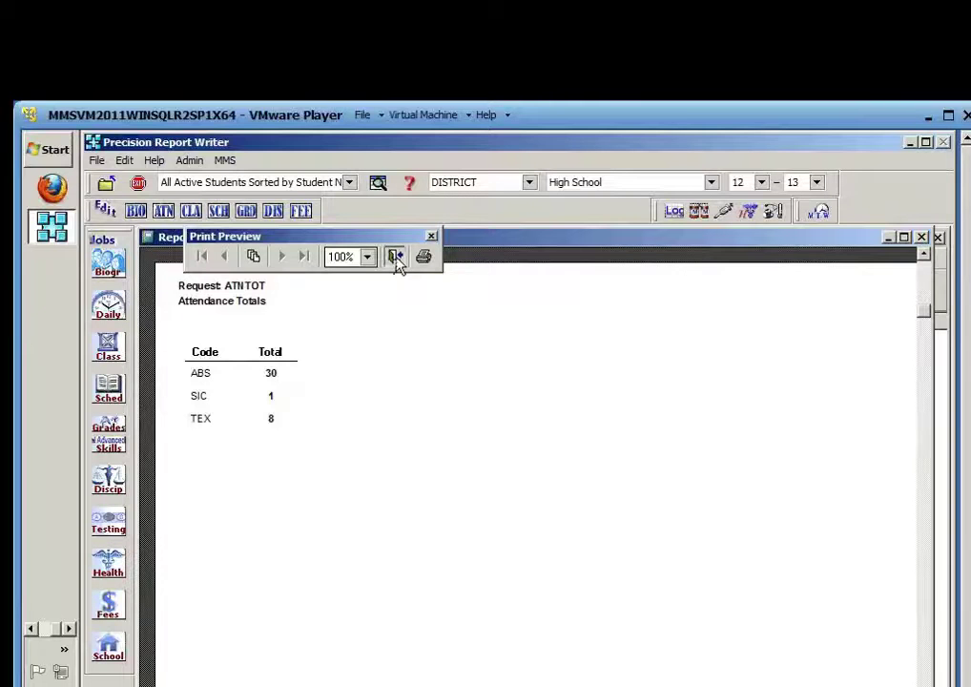
Reopen the layout, close it without saving, then open ATNTOT's data items from the request editor
{"action": "left_click", "coordinate": [446, 581]}
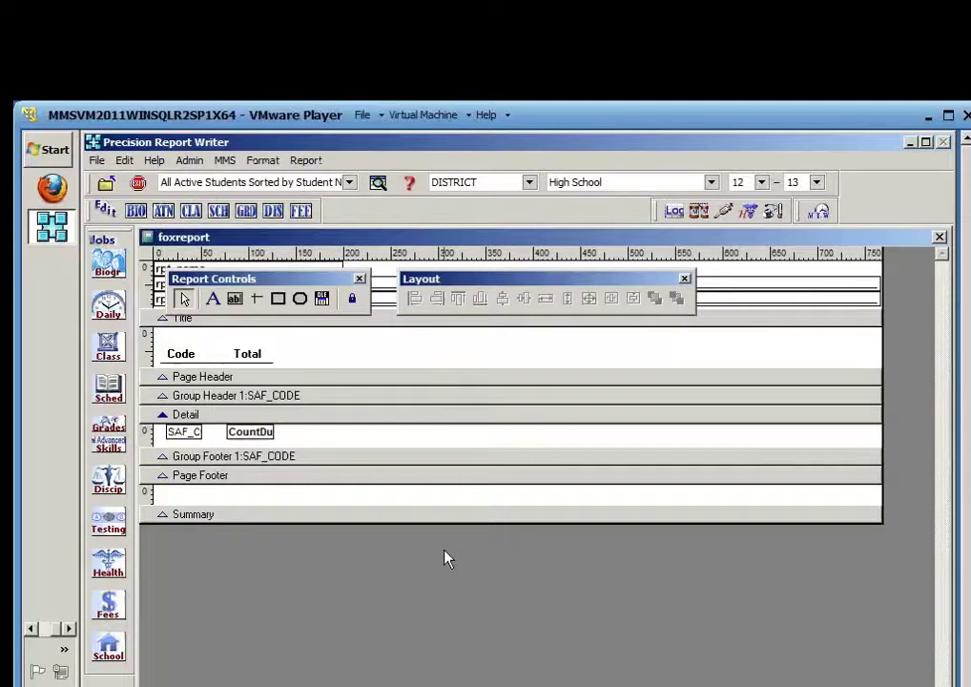
{"action": "left_click", "coordinate": [939, 237]}
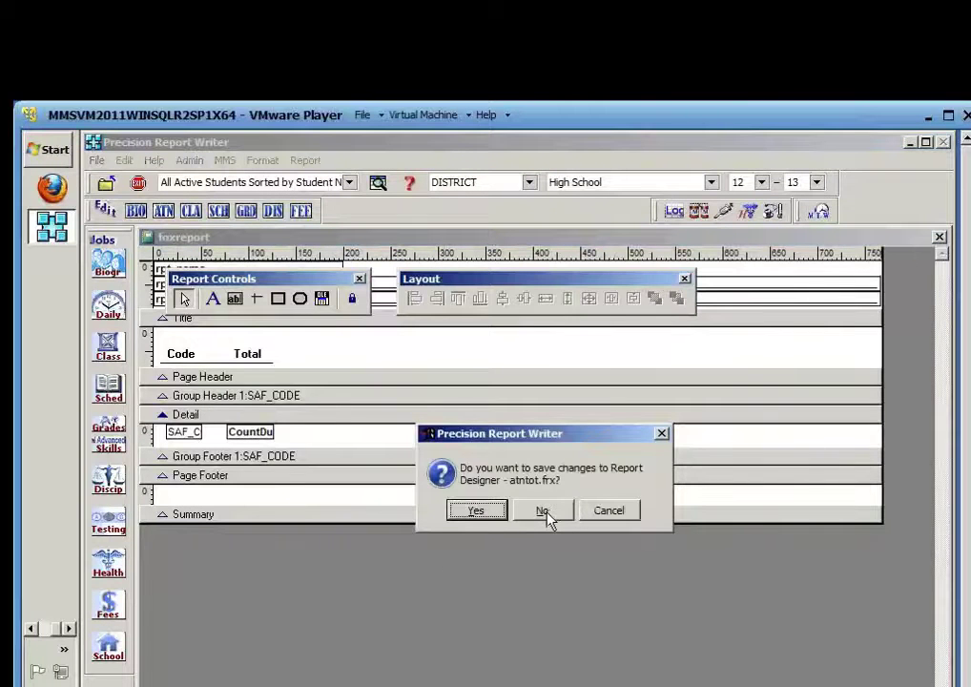
{"action": "left_click", "coordinate": [544, 511]}
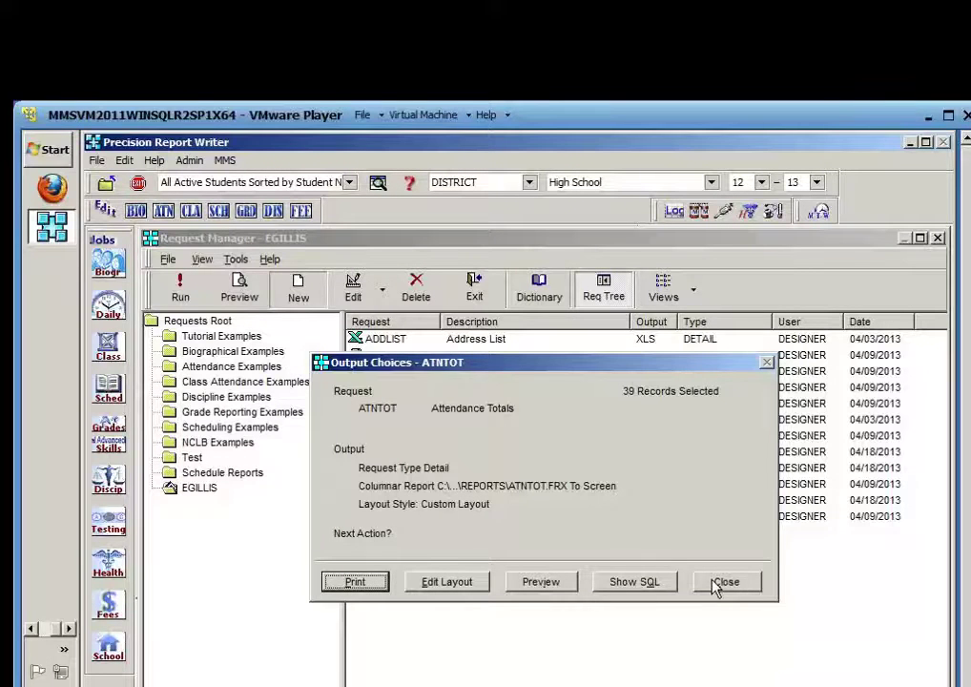
{"action": "left_click", "coordinate": [722, 582]}
{"action": "left_click", "coordinate": [321, 355]}
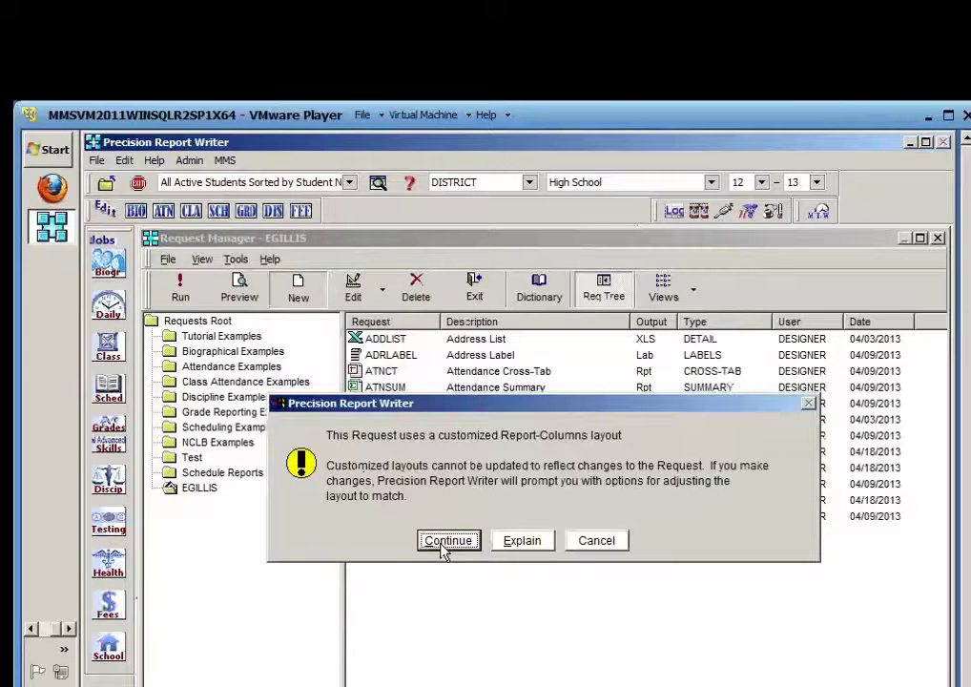
Add the SEX field to the ATNTOT request's data items, after dismissing the custom-layout warning
{"action": "left_click", "coordinate": [445, 551]}
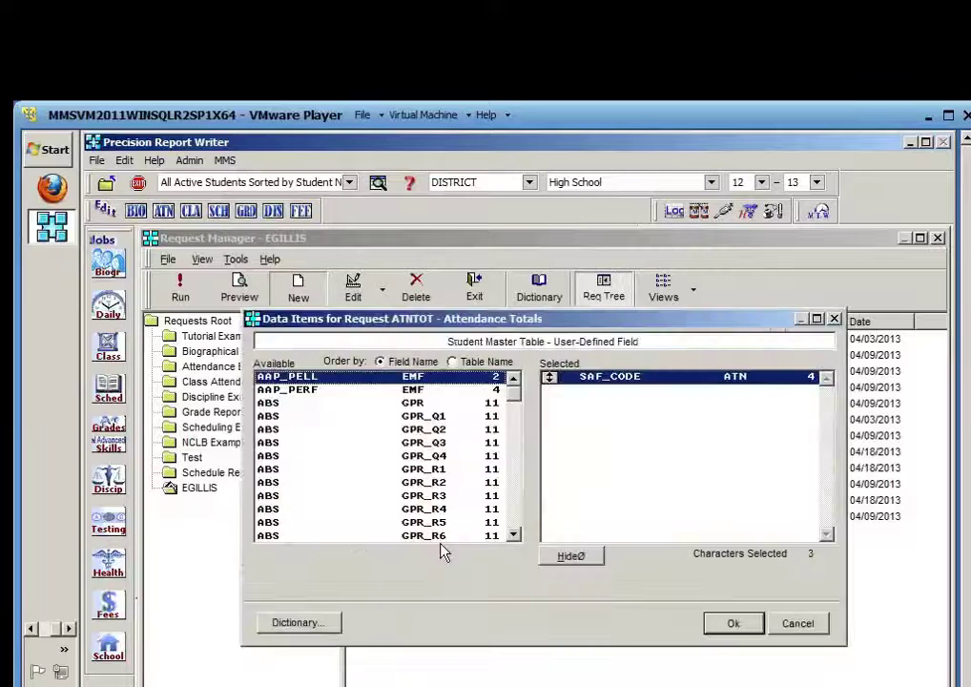
{"action": "left_click", "coordinate": [325, 512]}
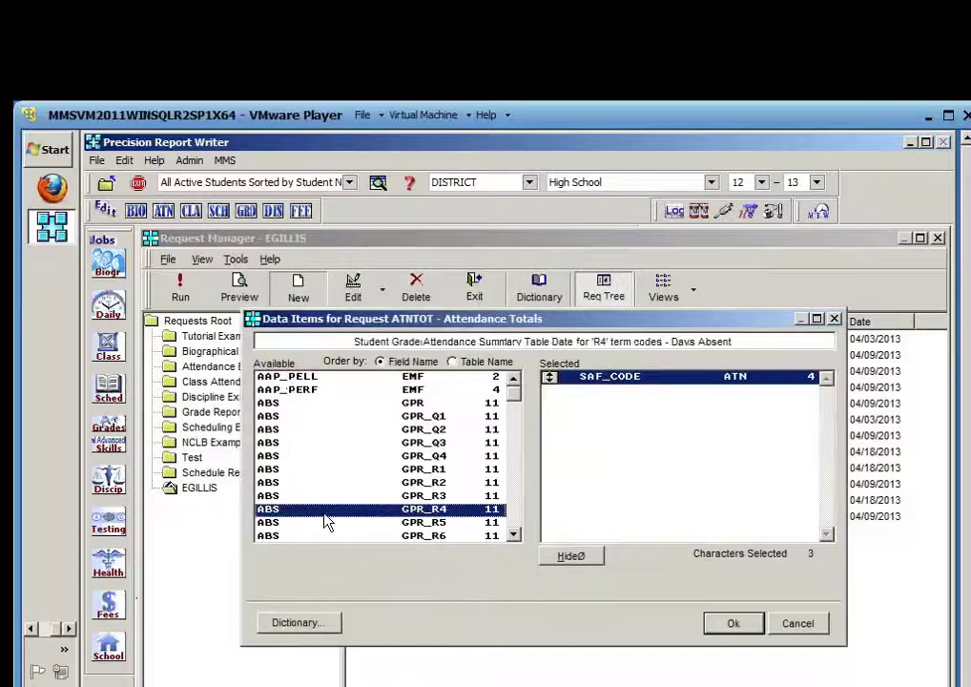
{"action": "key", "text": "s"}
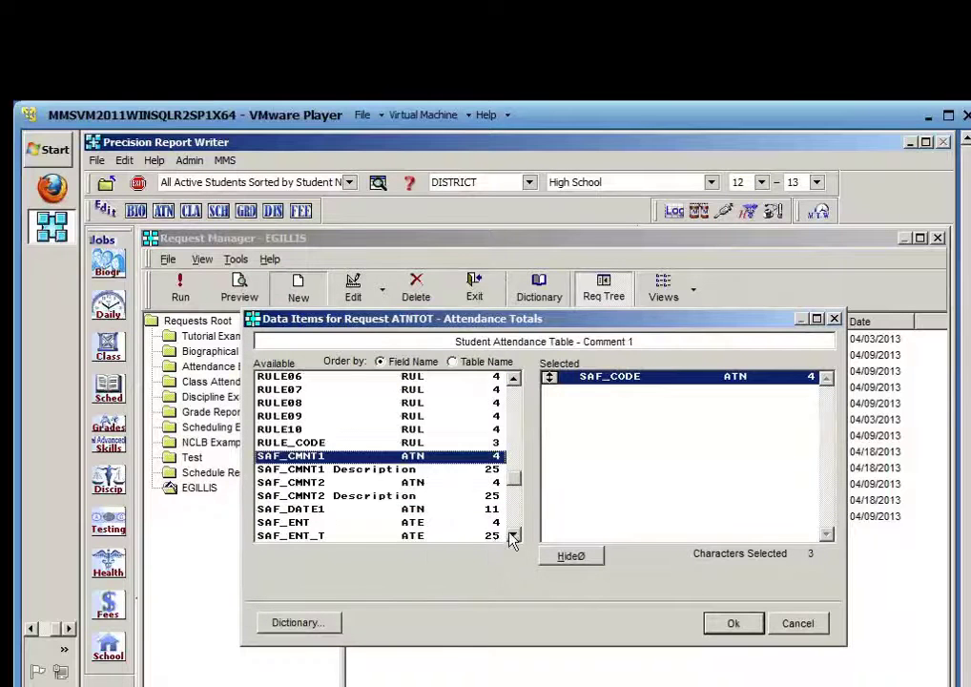
{"action": "left_click", "coordinate": [514, 519]}
{"action": "left_click", "coordinate": [514, 519]}
{"action": "left_click", "coordinate": [514, 520]}
{"action": "left_click", "coordinate": [513, 520]}
{"action": "left_click", "coordinate": [513, 523]}
{"action": "left_click", "coordinate": [513, 522]}
{"action": "left_click", "coordinate": [514, 522]}
{"action": "left_click", "coordinate": [513, 523]}
{"action": "left_click", "coordinate": [513, 522]}
{"action": "left_click", "coordinate": [513, 523]}
{"action": "left_click", "coordinate": [513, 523]}
{"action": "left_click", "coordinate": [513, 523]}
{"action": "left_click", "coordinate": [513, 523]}
{"action": "left_click", "coordinate": [513, 523]}
{"action": "left_click", "coordinate": [513, 522]}
{"action": "left_click", "coordinate": [513, 522]}
{"action": "left_click", "coordinate": [513, 523]}
{"action": "left_click", "coordinate": [513, 523]}
{"action": "left_click", "coordinate": [514, 523]}
{"action": "left_click", "coordinate": [513, 523]}
{"action": "left_click", "coordinate": [513, 523]}
{"action": "left_click", "coordinate": [513, 523]}
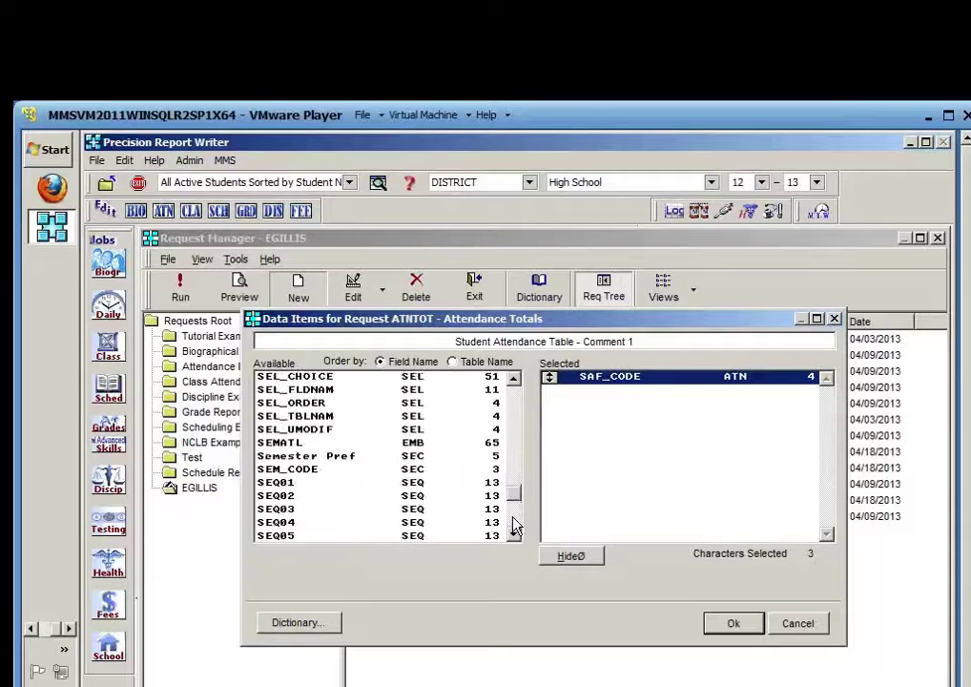
{"action": "left_click", "coordinate": [513, 522]}
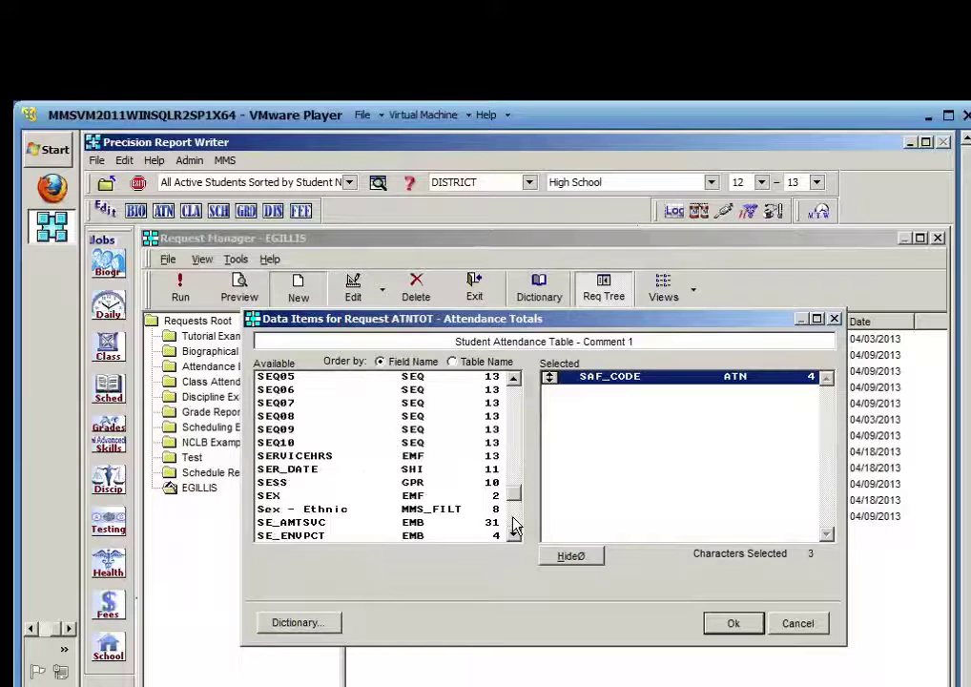
{"action": "left_click", "coordinate": [410, 498]}
{"action": "double_click", "coordinate": [409, 499]}
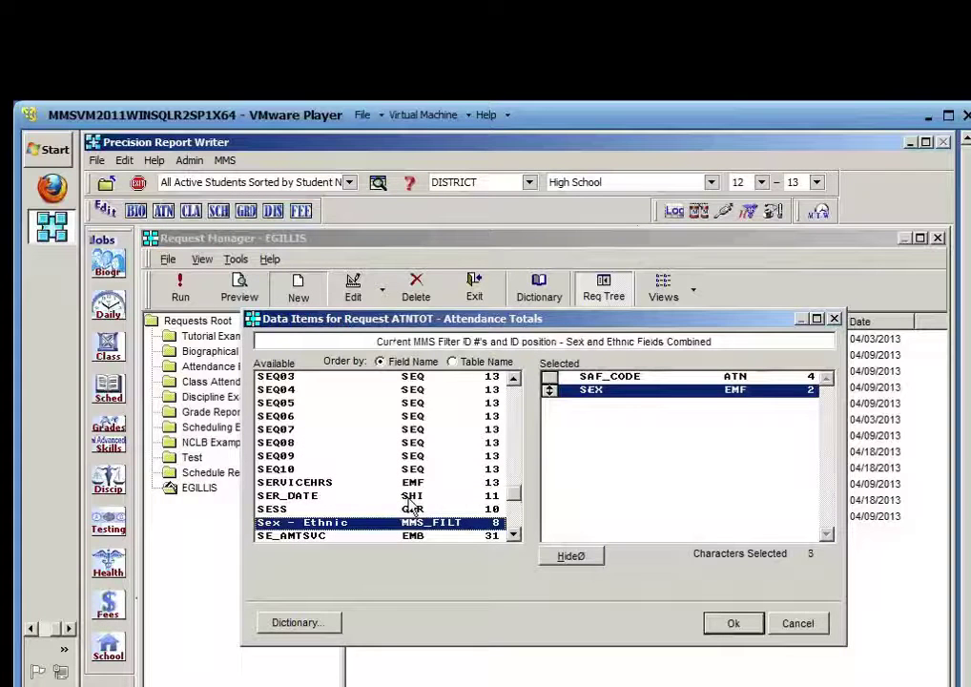
Confirm the data items, keep the existing custom layout, and preview the 39-record report
{"action": "left_click", "coordinate": [732, 624]}
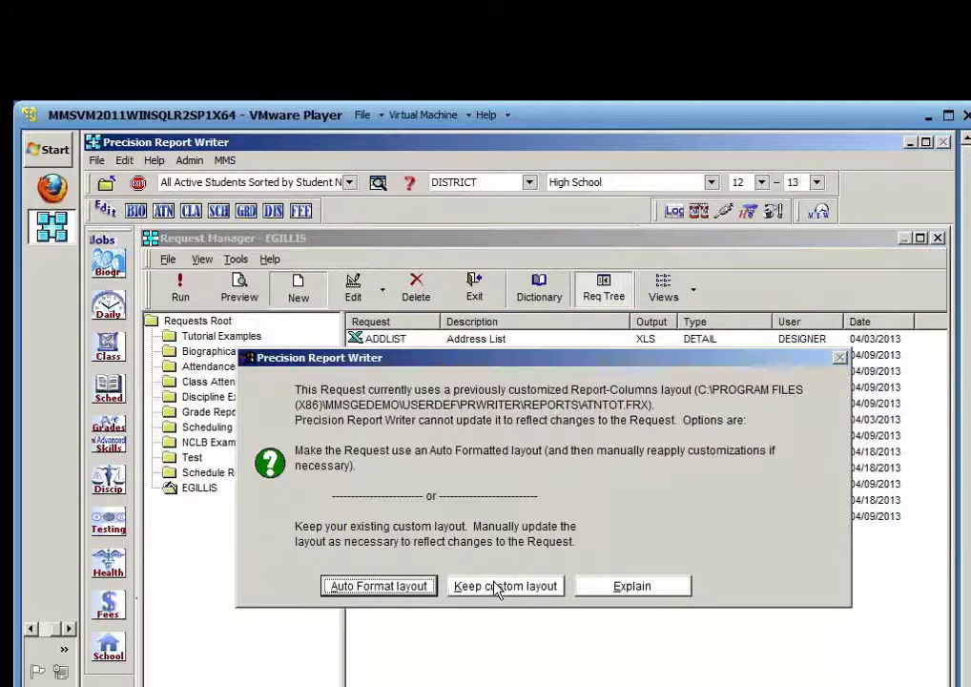
{"action": "left_click", "coordinate": [497, 588]}
{"action": "left_click", "coordinate": [383, 649]}
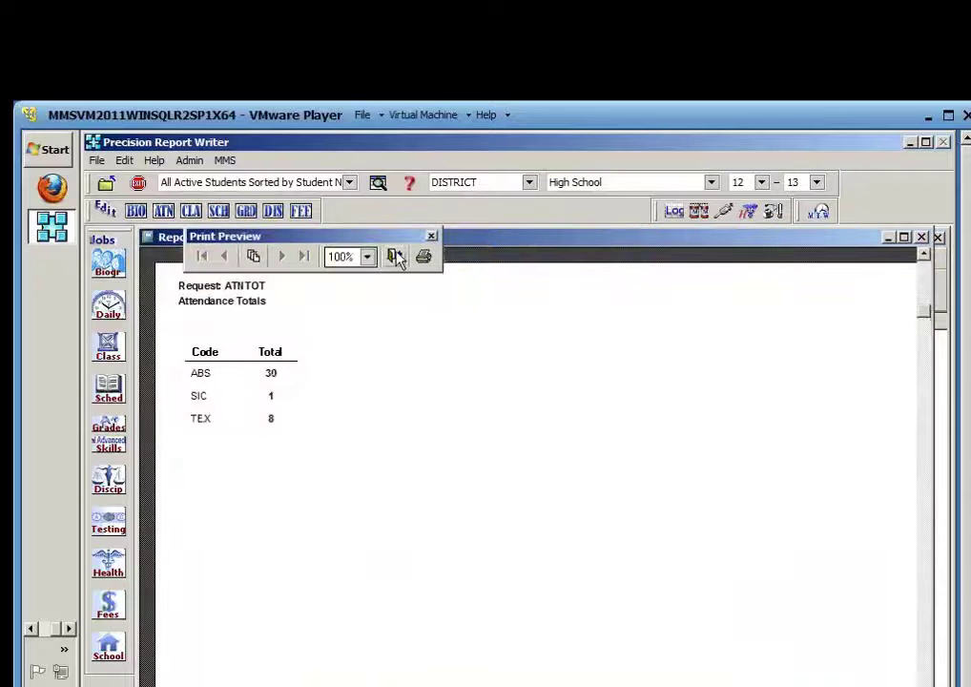
{"action": "left_click", "coordinate": [395, 257]}
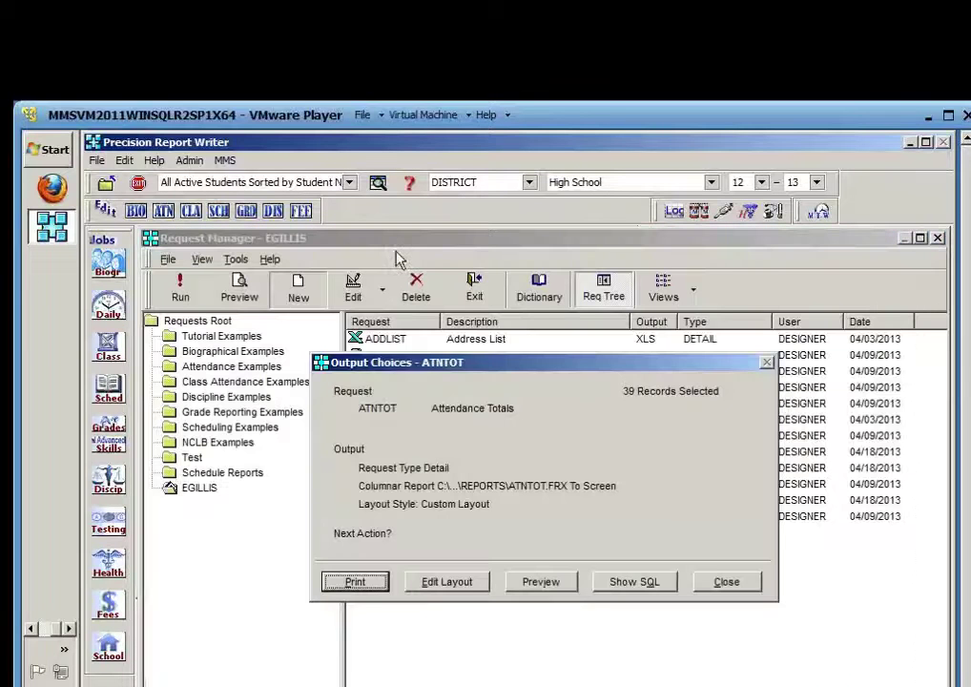
Open the ATNTOT layout designer and place a new field in the Detail band beside CountDu
{"action": "left_click", "coordinate": [462, 583]}
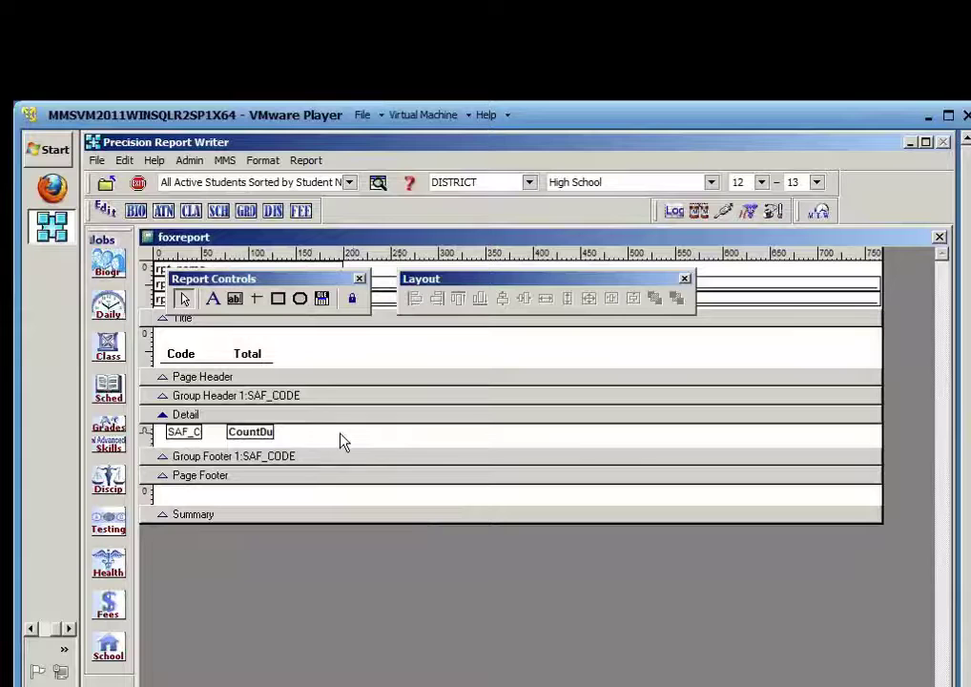
{"action": "left_click", "coordinate": [236, 301]}
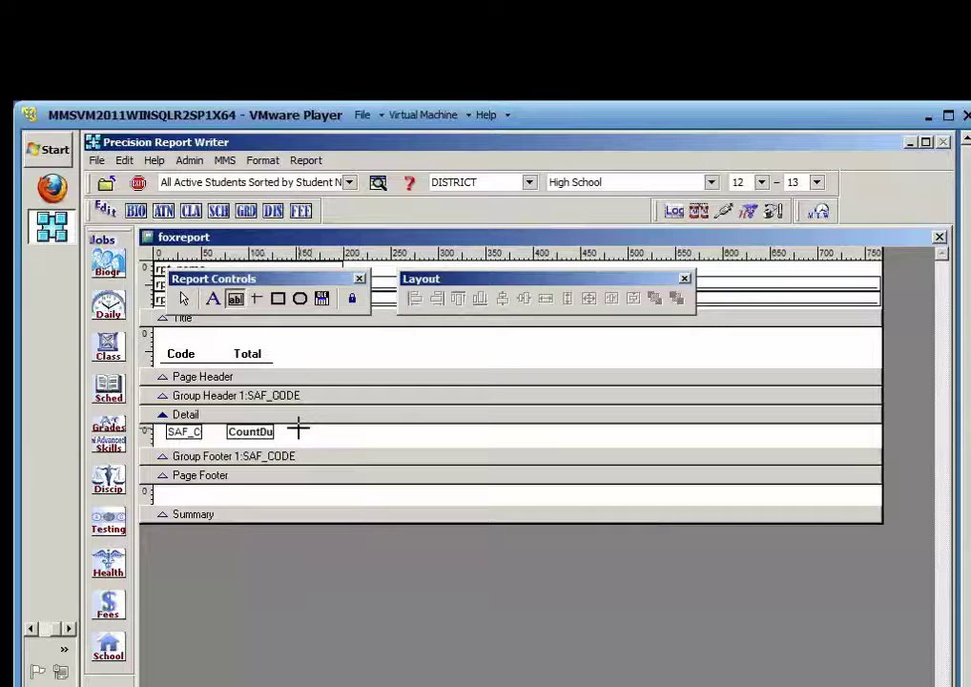
{"action": "left_click", "coordinate": [299, 430]}
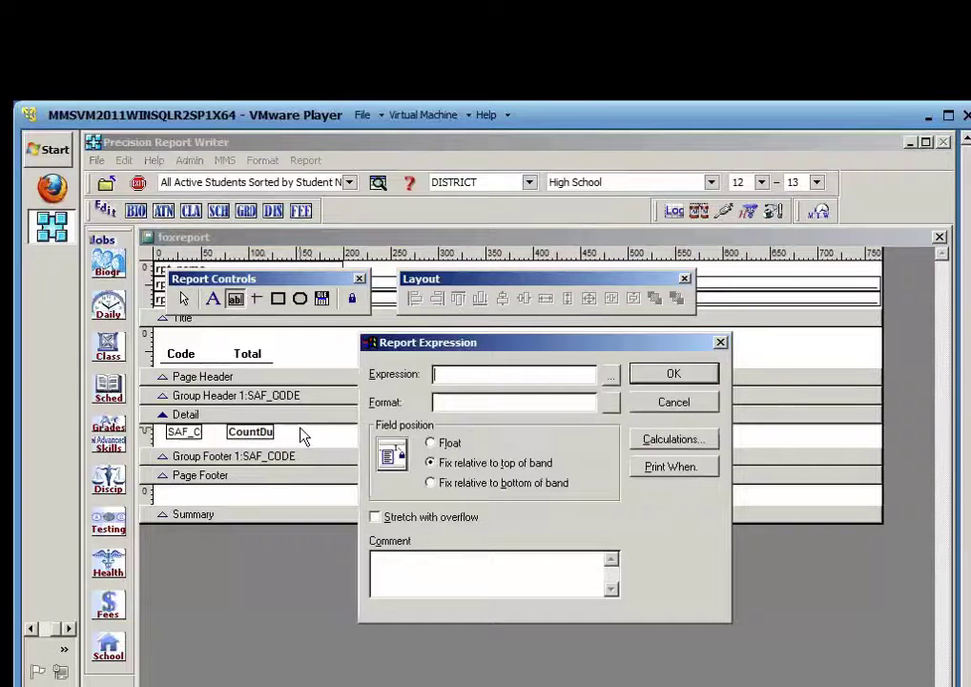
Enter IIF(SEX='M',1,0 as the new field's expression, select it, and open the Start menu
{"action": "left_click", "coordinate": [611, 382]}
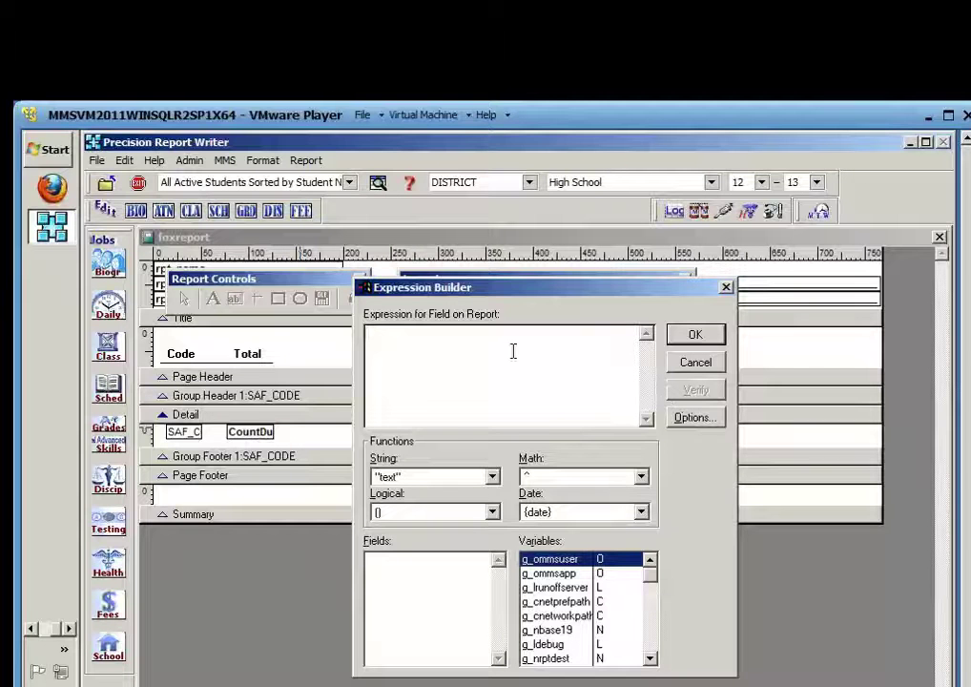
{"action": "type", "text": "i("}
{"action": "type", "text": "("}
{"action": "type", "text": "SE"}
{"action": "type", "text": "X"}
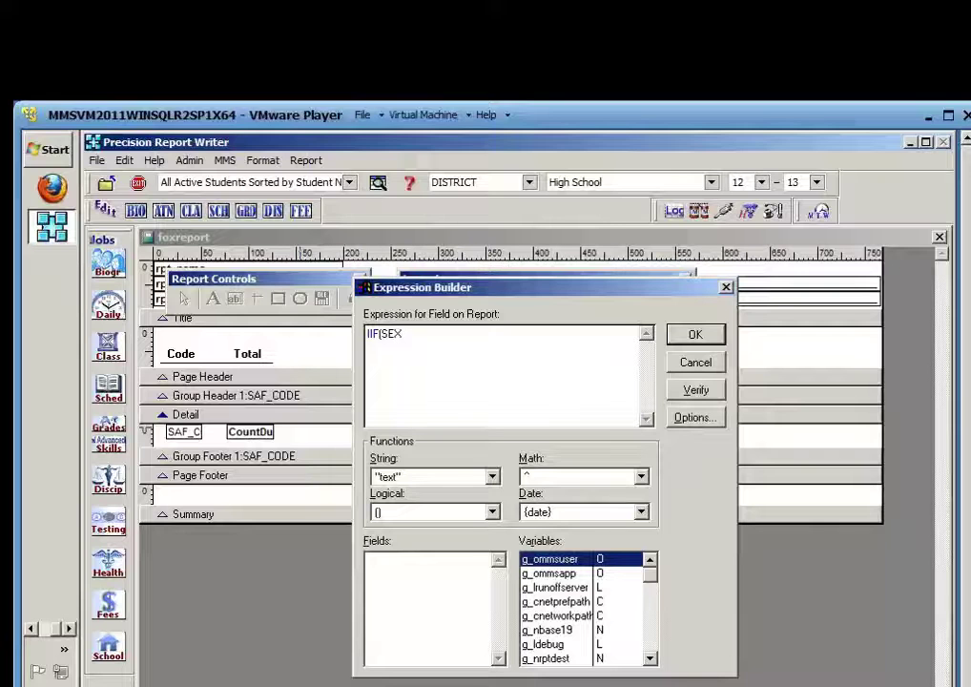
{"action": "type", "text": "="}
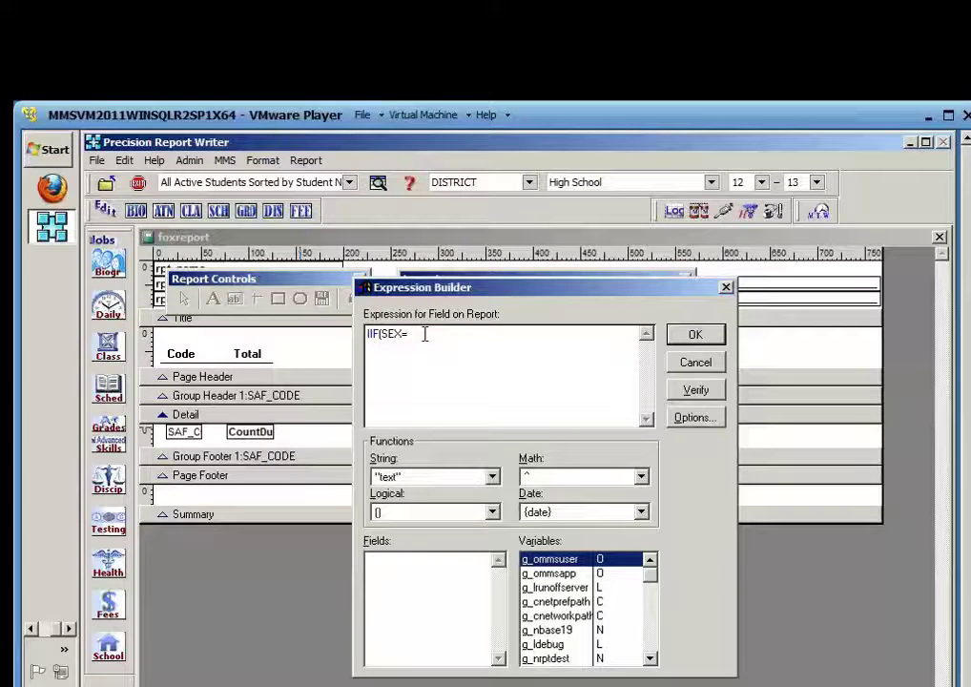
{"action": "type", "text": "\"M"}
{"action": "type", "text": "'"}
{"action": "type", "text": ",1"}
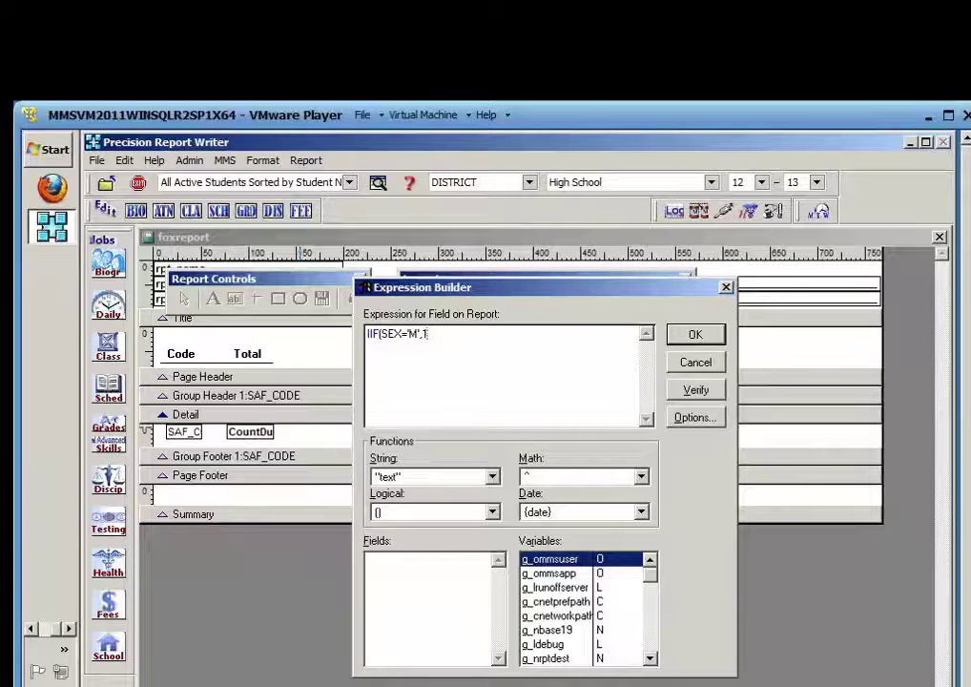
{"action": "type", "text": ",0"}
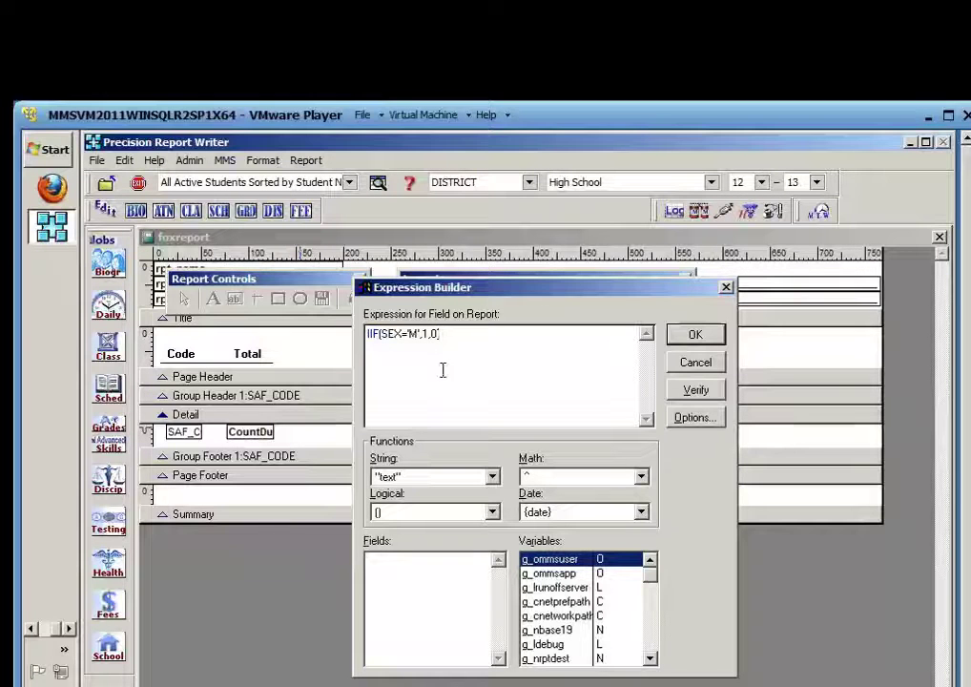
{"action": "key", "text": "ctrl+a"}
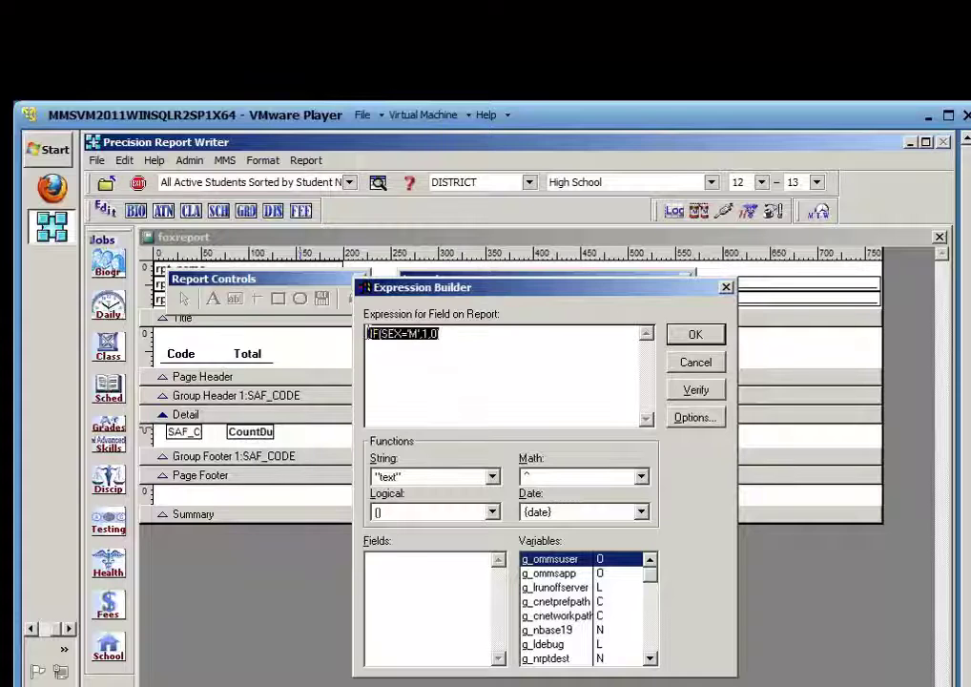
{"action": "left_click", "coordinate": [49, 150]}
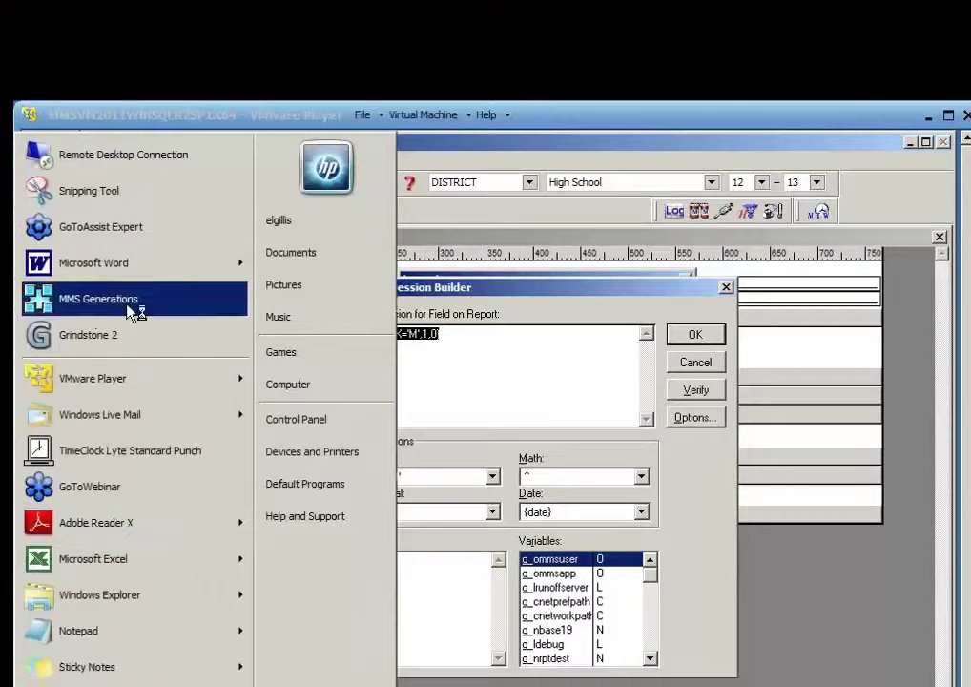
Start a blank Microsoft Word document set to 18-pt Century Gothic
{"action": "left_click", "coordinate": [93, 262]}
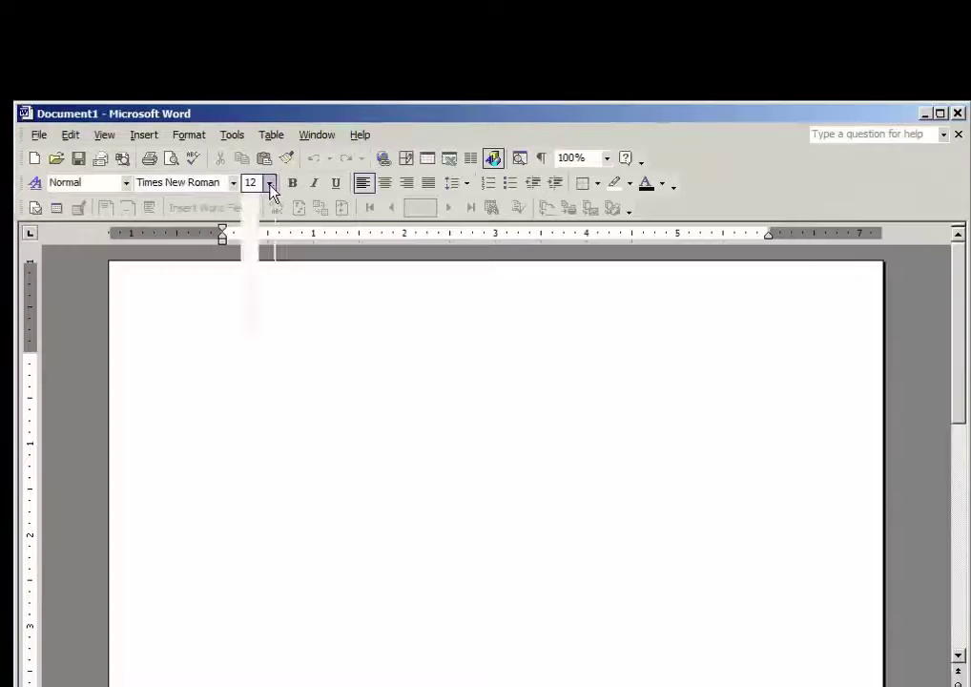
{"action": "left_click", "coordinate": [269, 183]}
{"action": "left_click", "coordinate": [250, 287]}
{"action": "left_click", "coordinate": [233, 182]}
{"action": "left_click", "coordinate": [216, 205]}
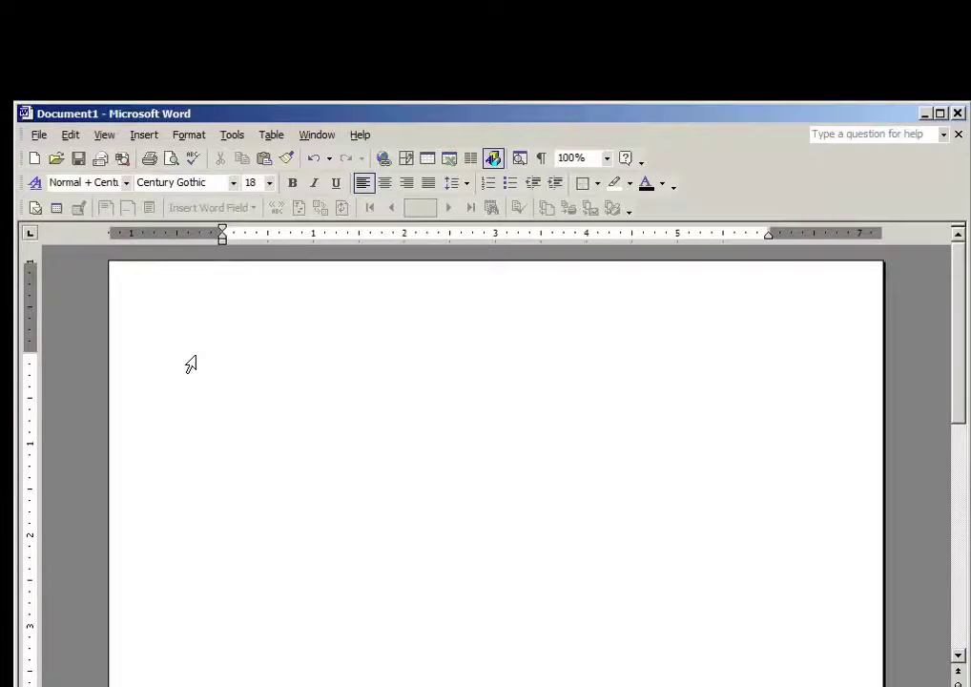
Type IIF(SEX='M',1,0) and IIF(SEX='F',1,0) on separate lines
{"action": "type", "text": "IIF(SEX"}
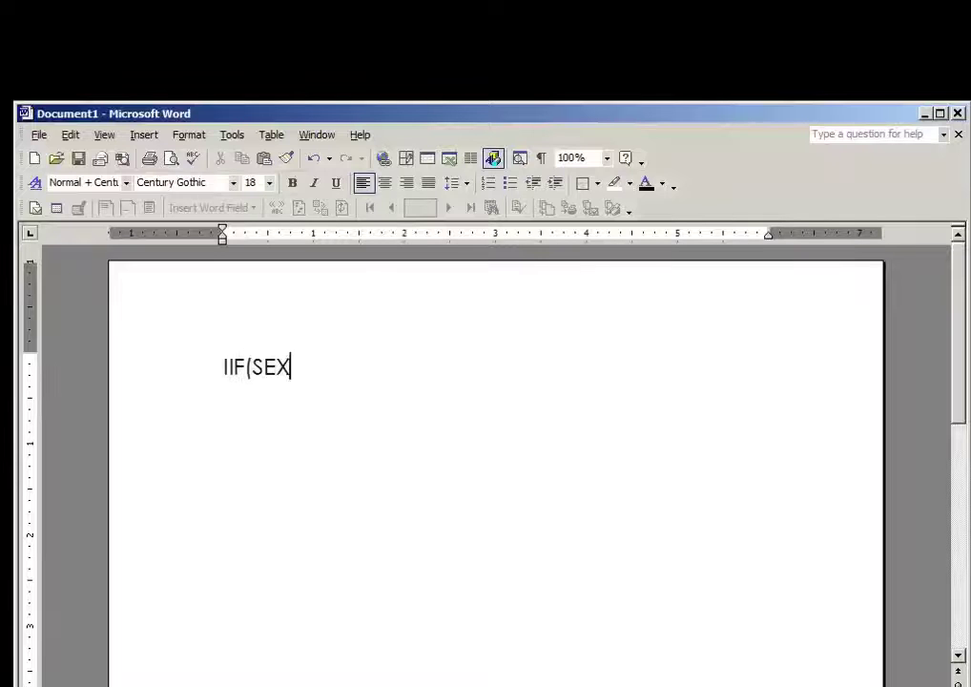
{"action": "type", "text": "='M"}
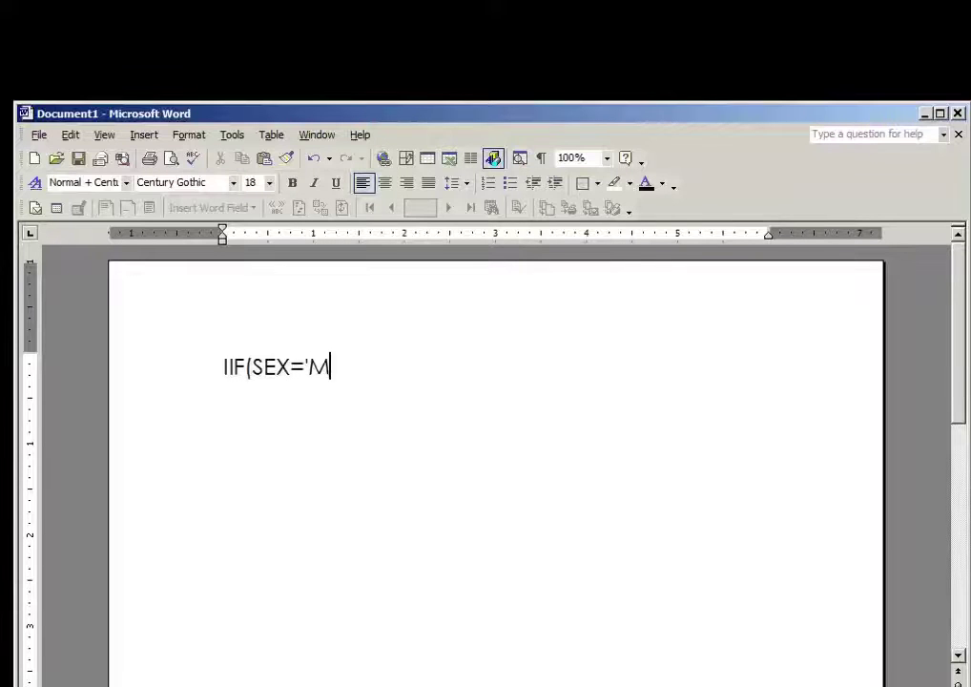
{"action": "type", "text": "',1,0)"}
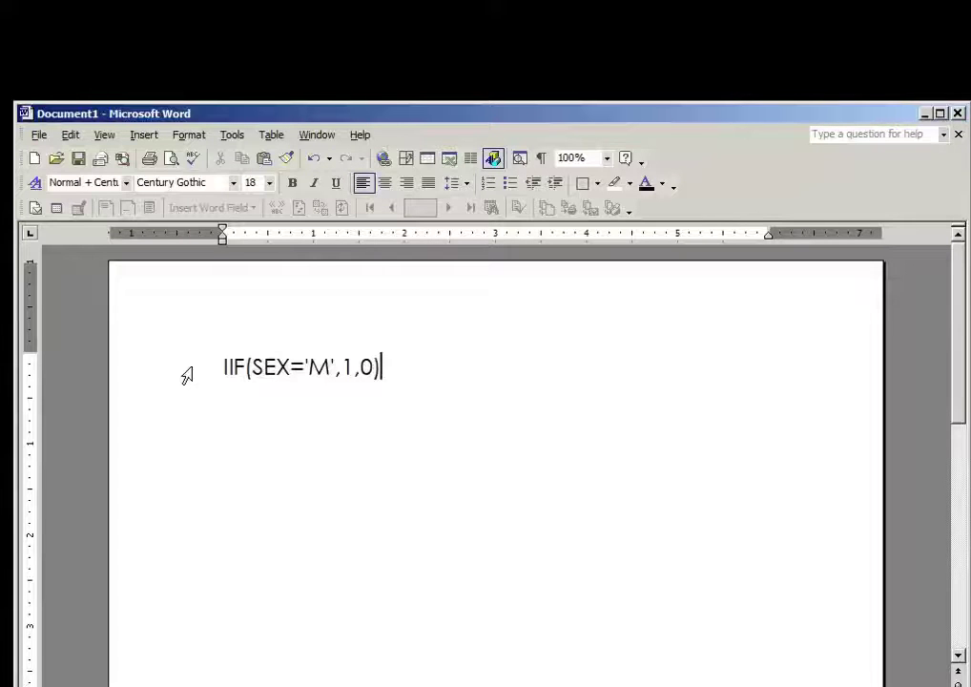
{"action": "key", "text": "Return"}
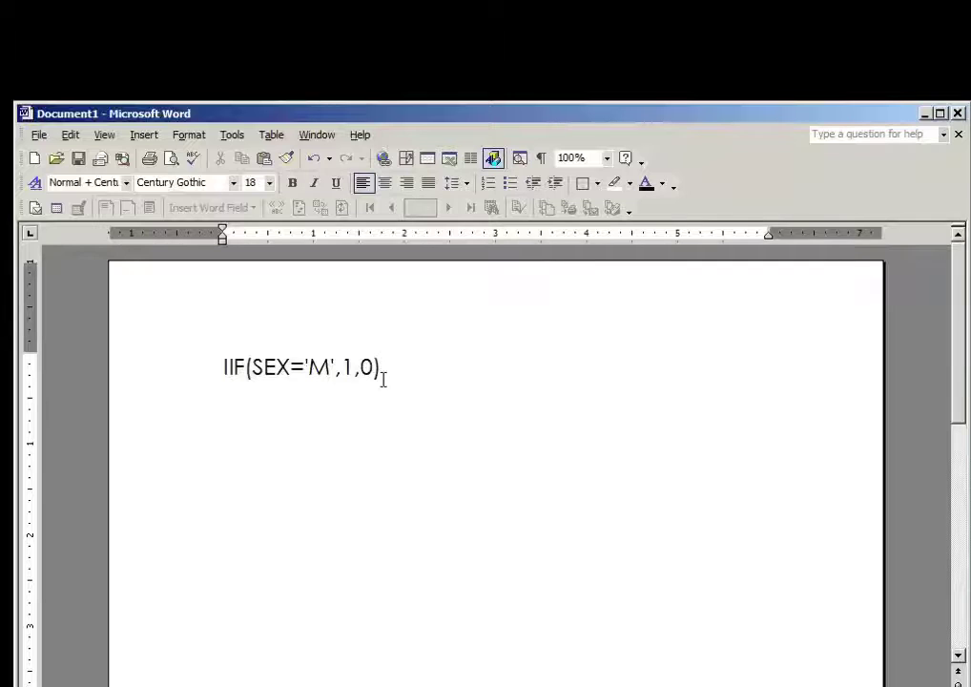
{"action": "type", "text": "IIF"}
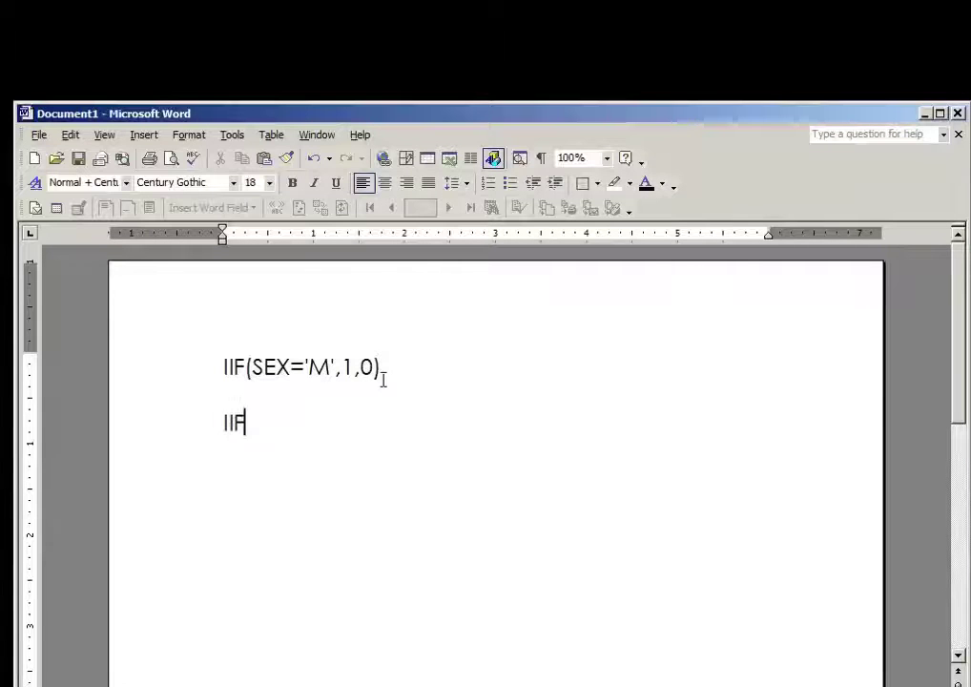
{"action": "type", "text": "(SEX="}
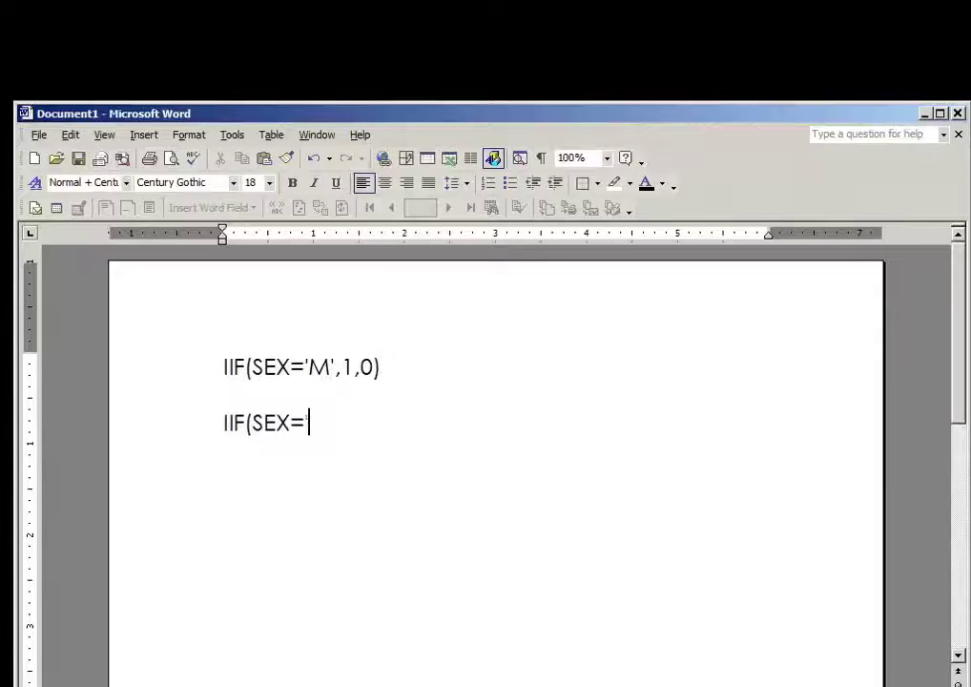
{"action": "type", "text": "'F',1,0"}
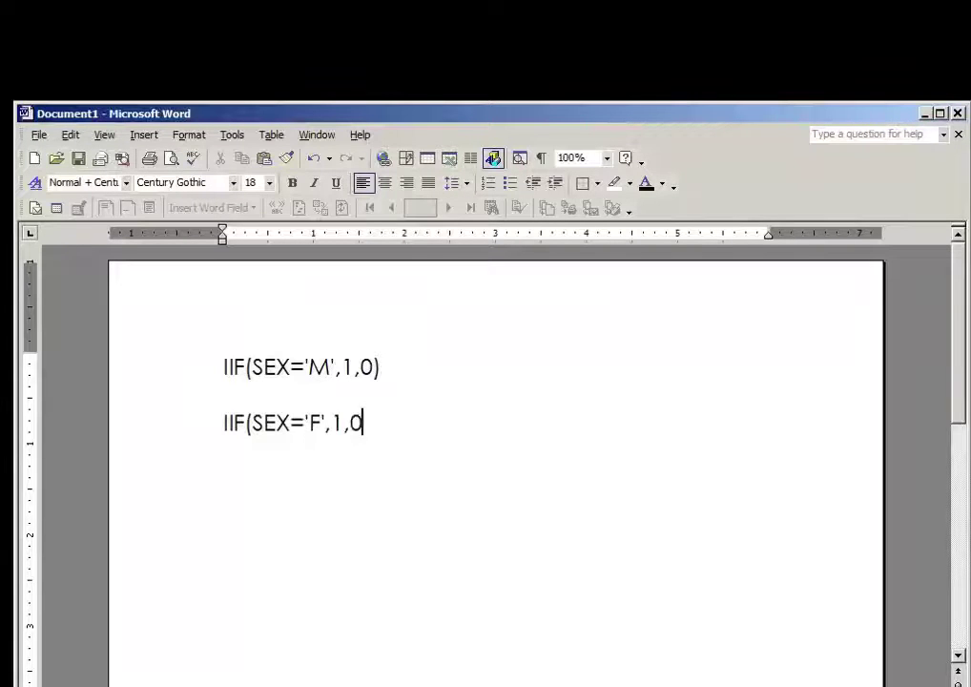
{"action": "type", "text": ")"}
{"action": "key", "text": "Return"}
{"action": "key", "text": "Return"}
{"action": "left_click_drag", "start_coordinate": [252, 366], "coordinate": [287, 377]}
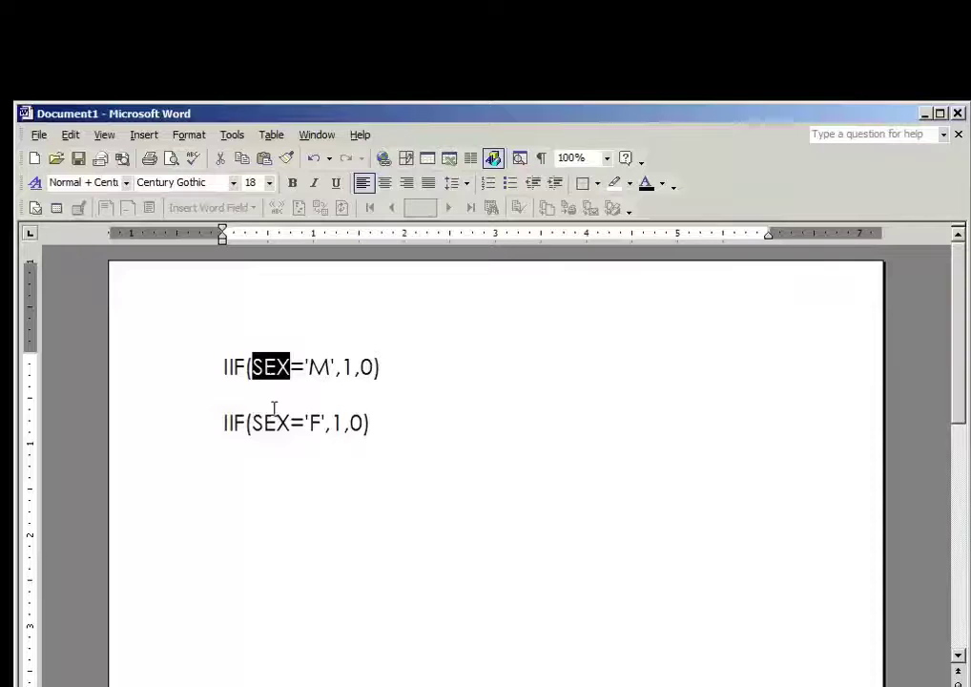
{"action": "left_click", "coordinate": [315, 368]}
{"action": "left_click_drag", "start_coordinate": [315, 368], "coordinate": [330, 376]}
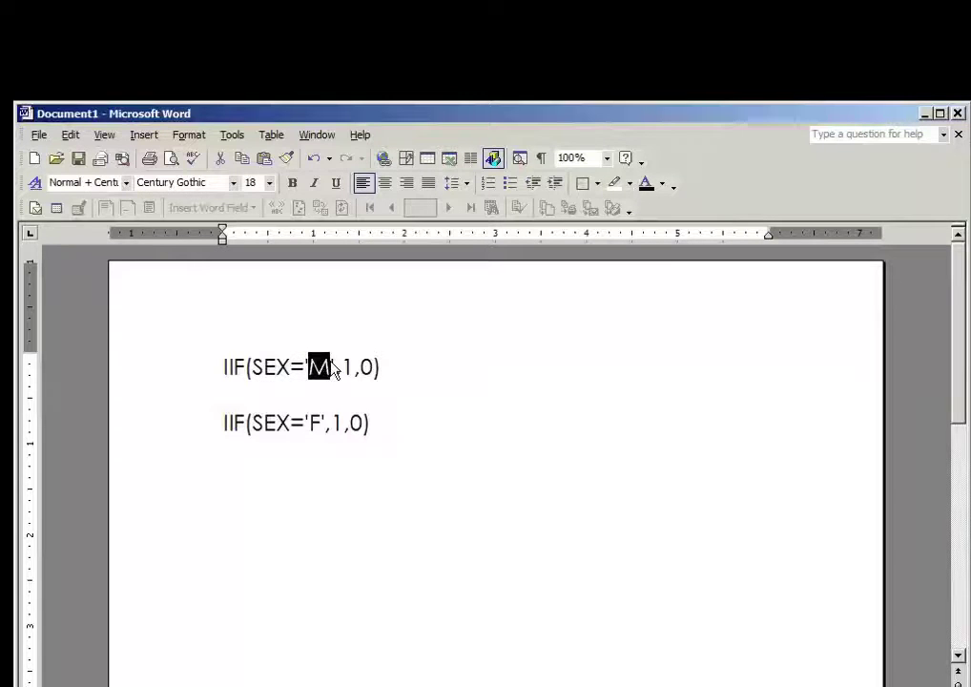
{"action": "left_click", "coordinate": [318, 428]}
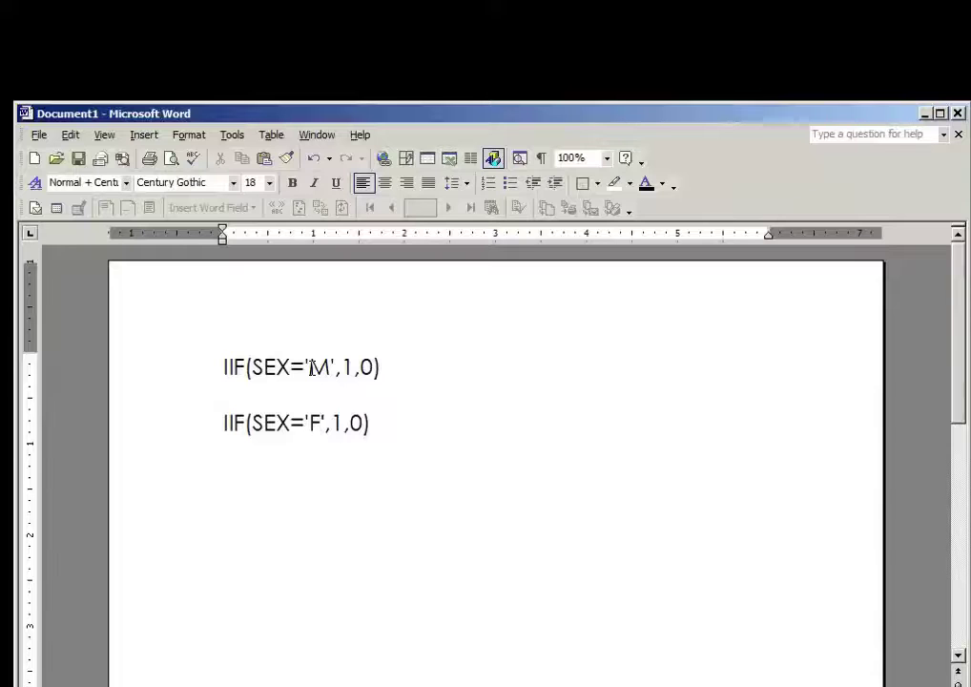
Add a third Word line reading GRADELVL '09' '10' '11' '12', then minimize Word
{"action": "left_click", "coordinate": [423, 423]}
{"action": "key", "text": "Return"}
{"action": "type", "text": "GRADE"}
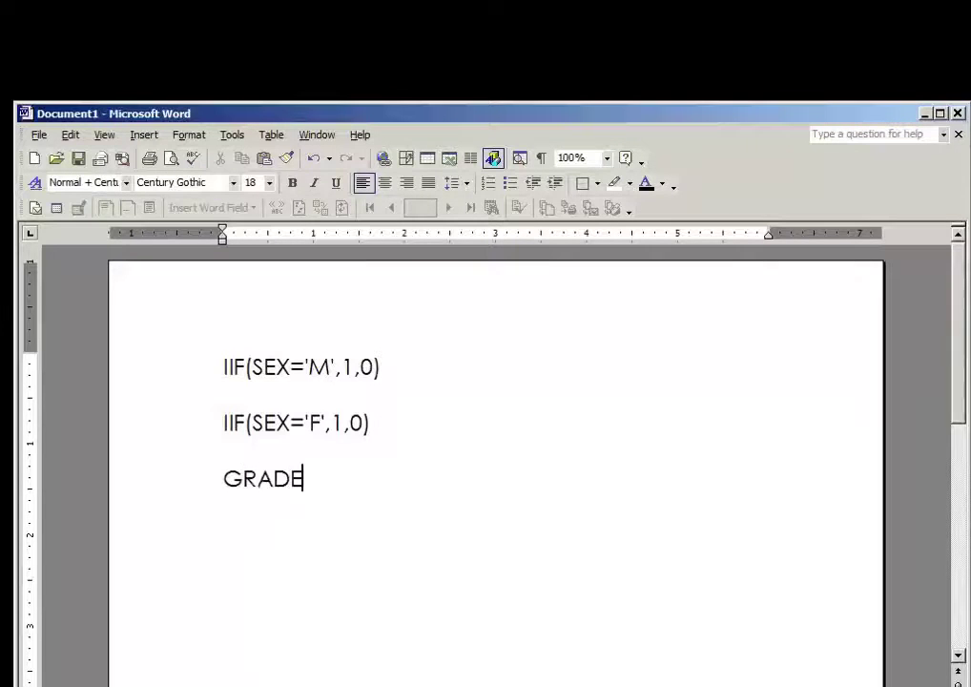
{"action": "type", "text": "LVL"}
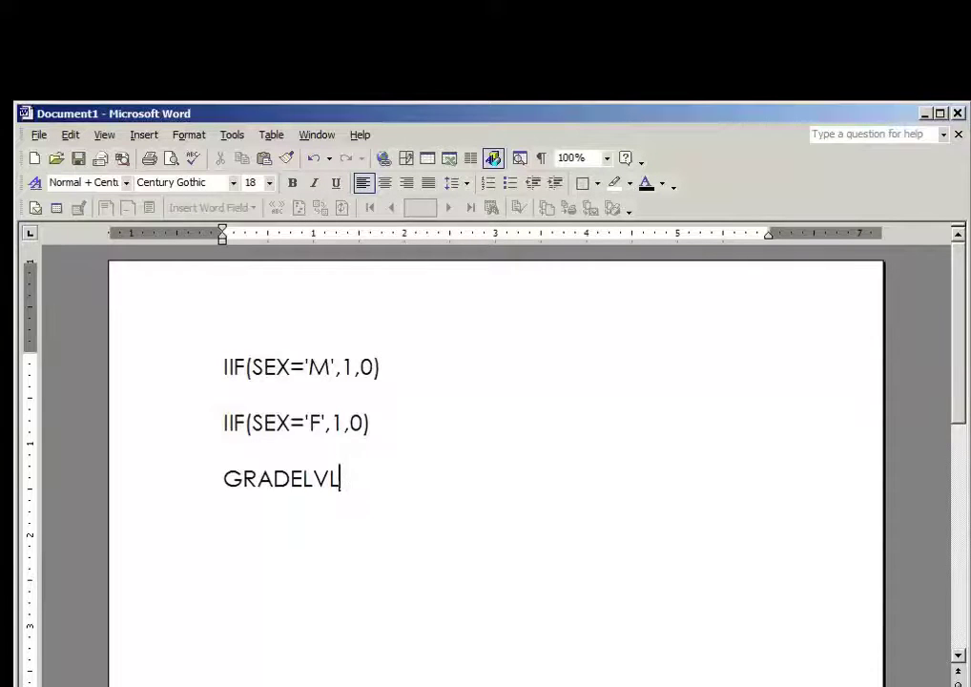
{"action": "type", "text": "'"}
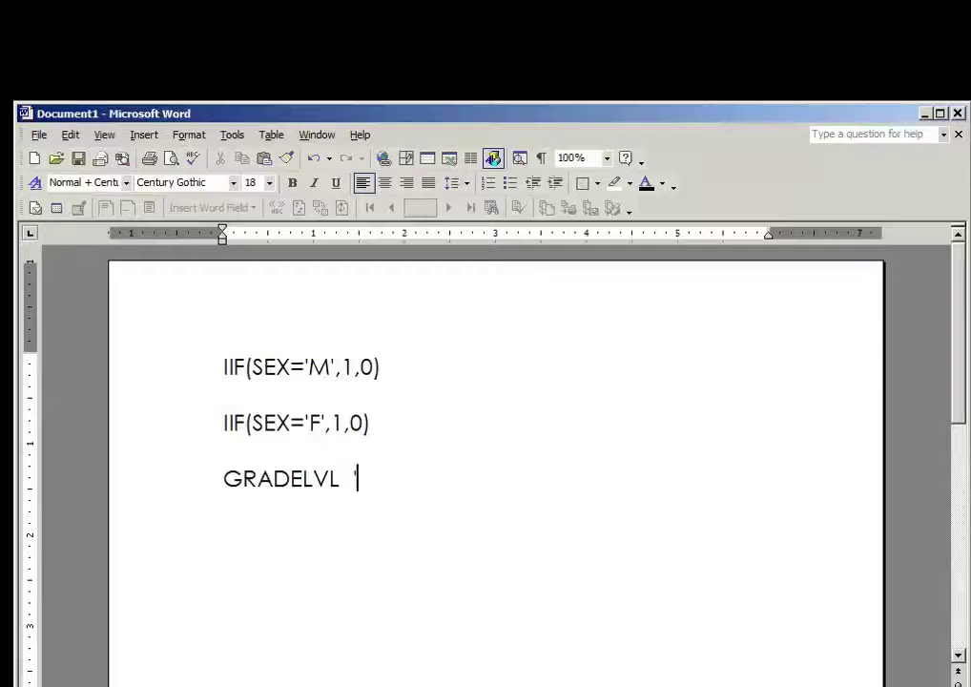
{"action": "type", "text": "09' "}
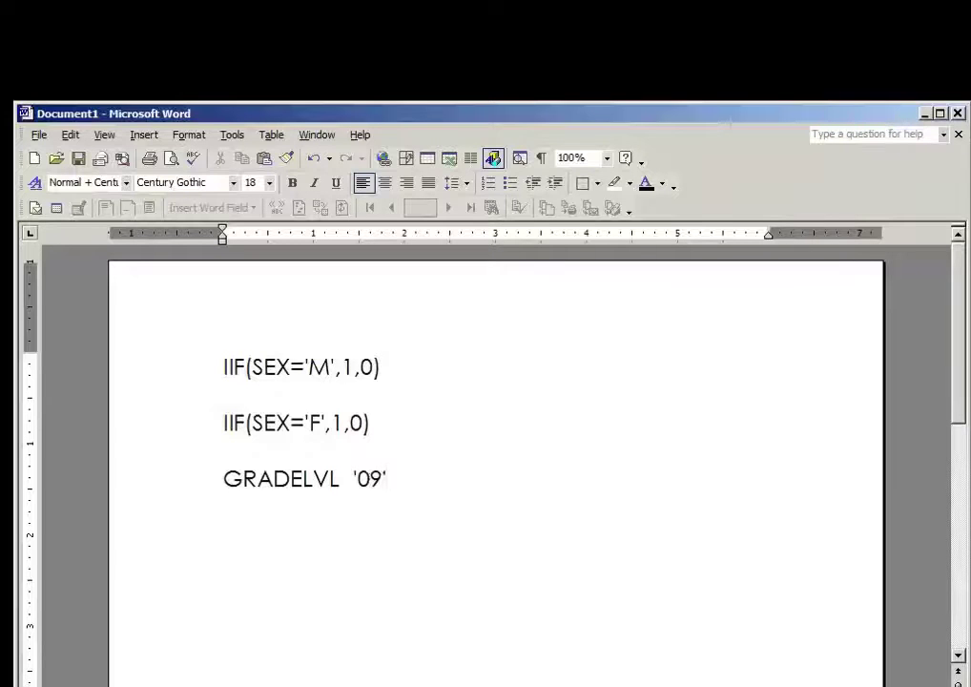
{"action": "type", "text": "'10' 1"}
{"action": "type", "text": "1"}
{"action": "key", "text": "BackSpace"}
{"action": "key", "text": "BackSpace"}
{"action": "type", "text": "'11'"}
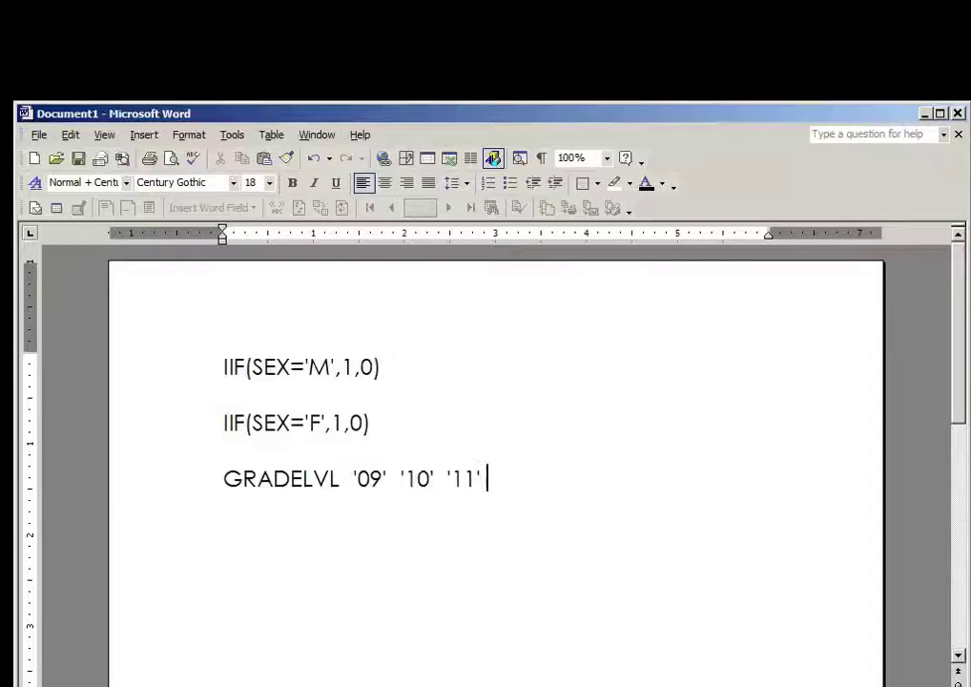
{"action": "type", "text": "  '12'"}
{"action": "left_click", "coordinate": [924, 113]}
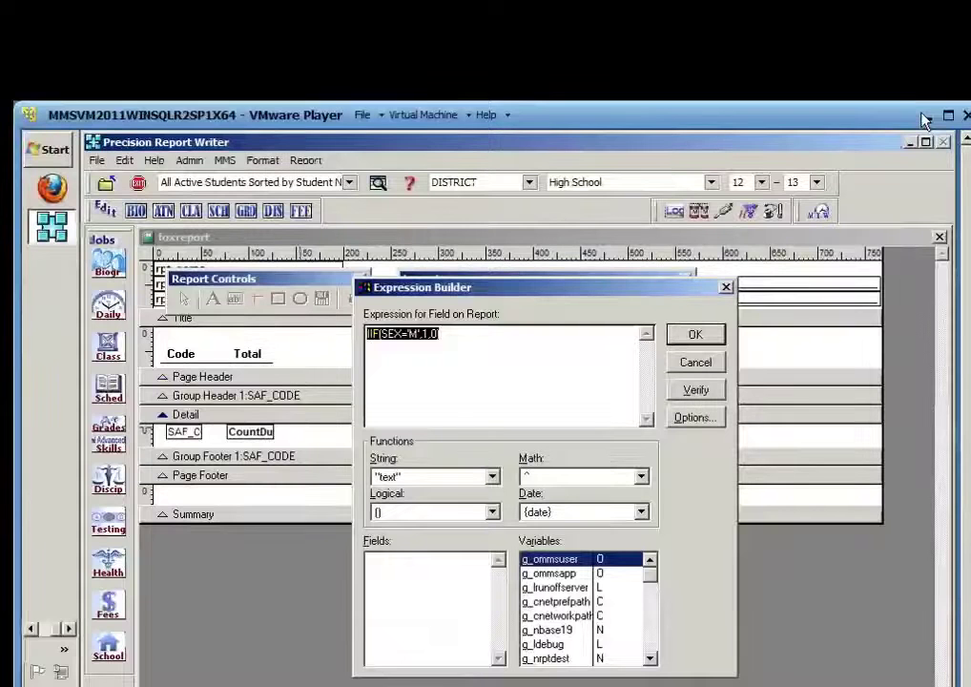
Verify the expression, add the closing parenthesis to IIF(SEX='M',1,0), and accept both dialogs
{"action": "left_click", "coordinate": [446, 336]}
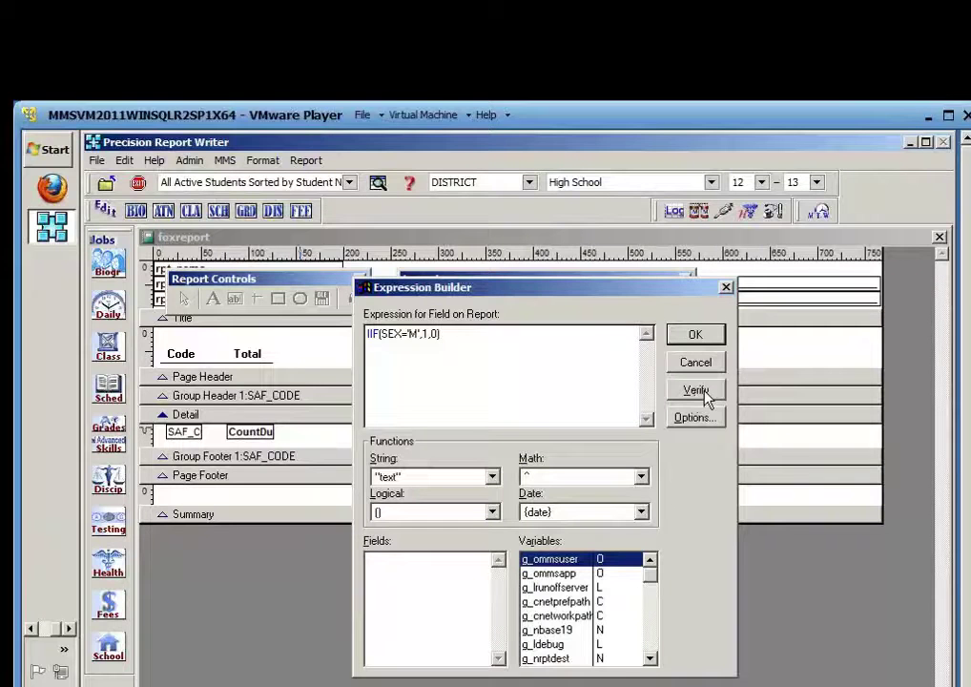
{"action": "left_click", "coordinate": [697, 392]}
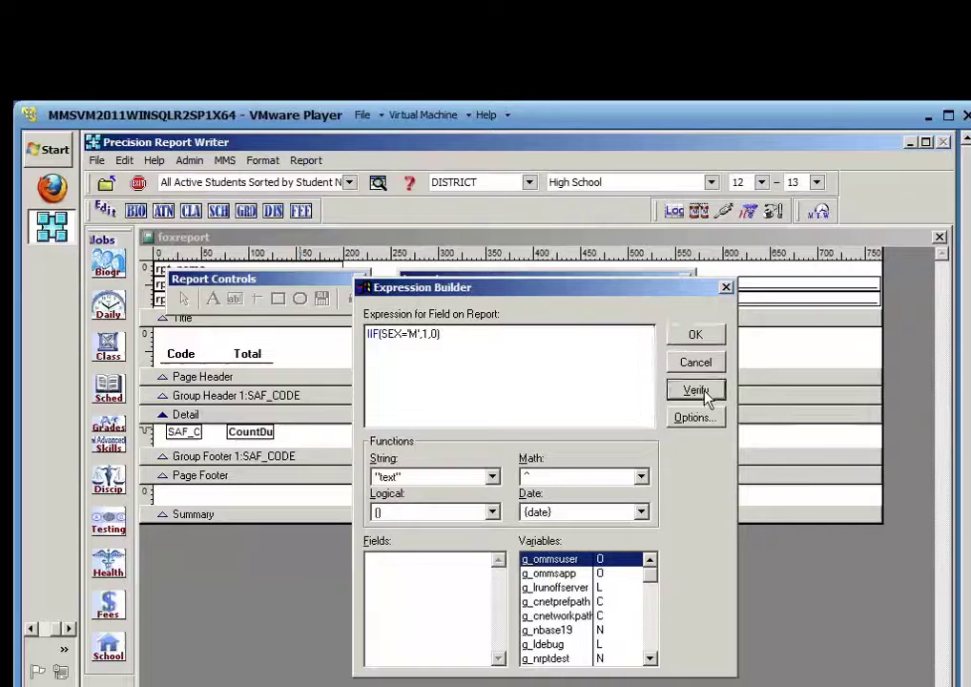
{"action": "left_click", "coordinate": [629, 386]}
{"action": "type", "text": ")"}
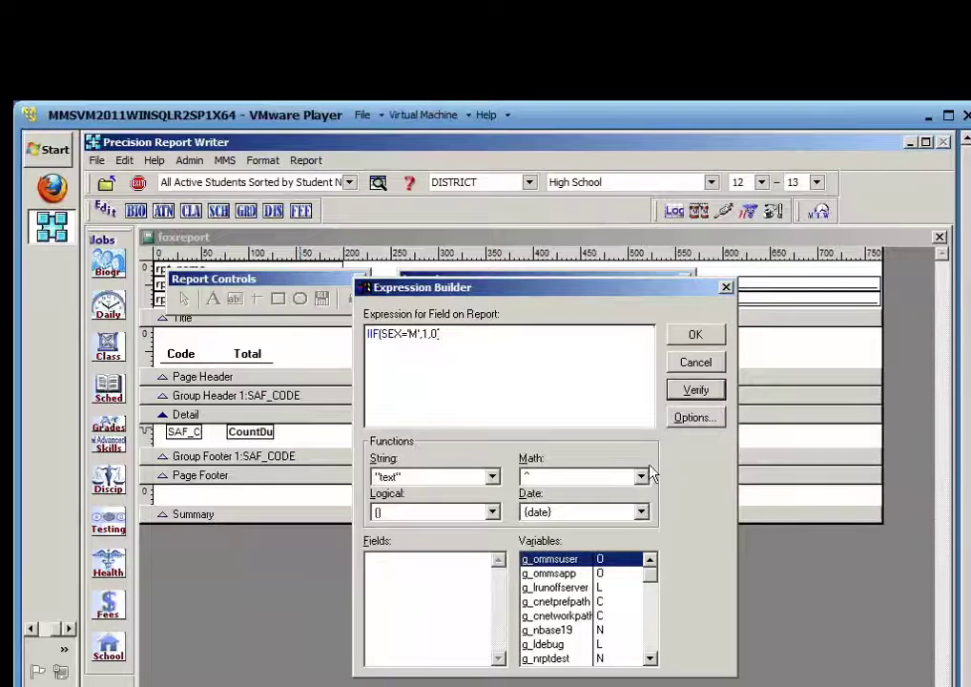
{"action": "left_click", "coordinate": [697, 338]}
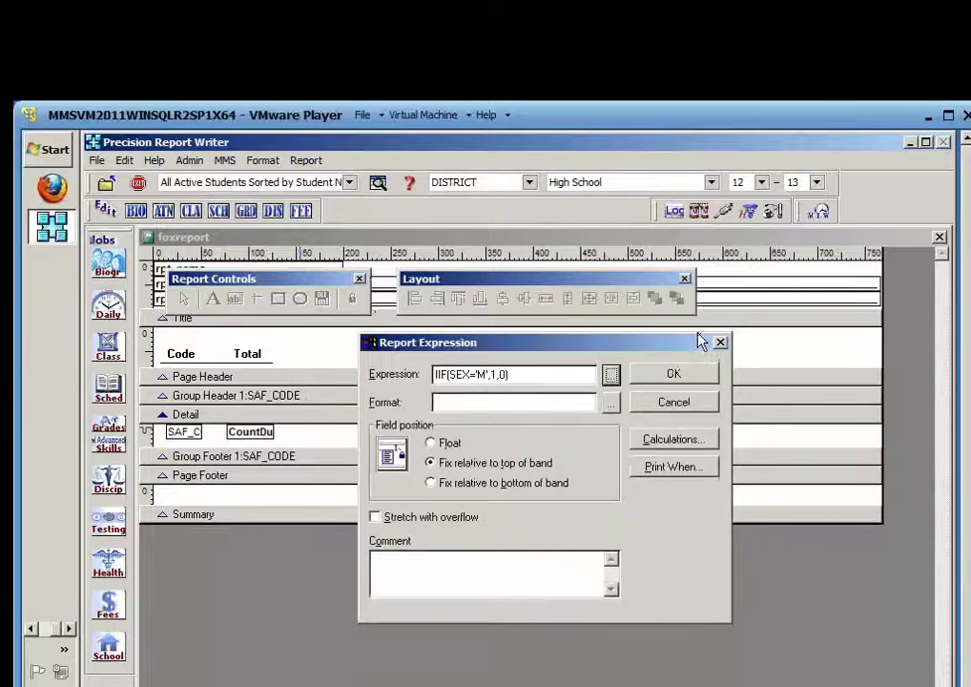
{"action": "left_click", "coordinate": [672, 376]}
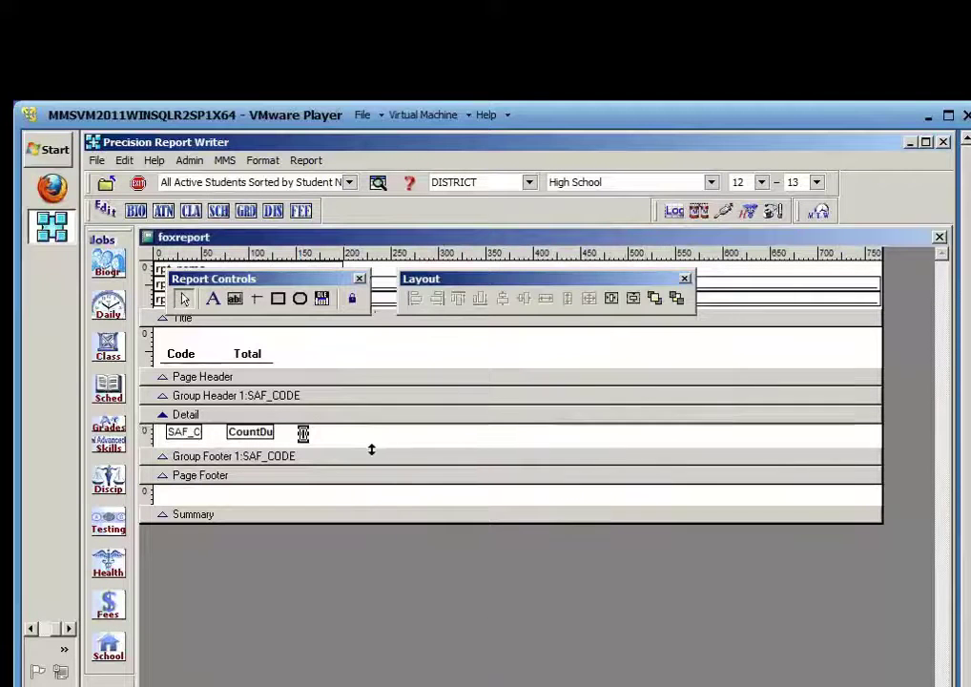
Position the male-count field beside CountDu, make it Sum per SAF_CODE group, and close the designer
{"action": "left_click_drag", "start_coordinate": [300, 427], "coordinate": [350, 435]}
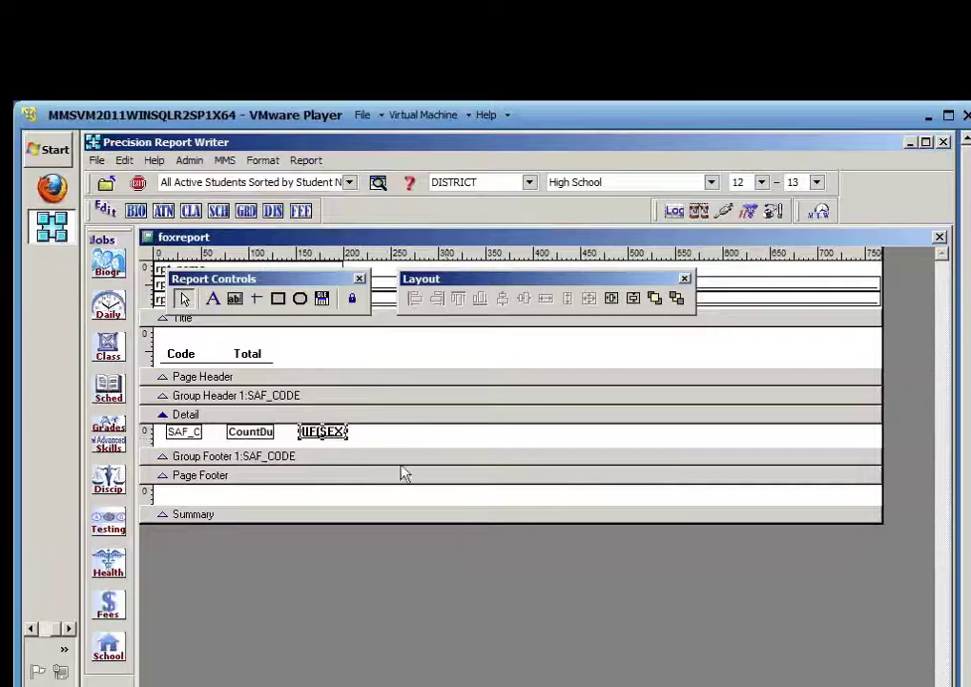
{"action": "double_click", "coordinate": [325, 434]}
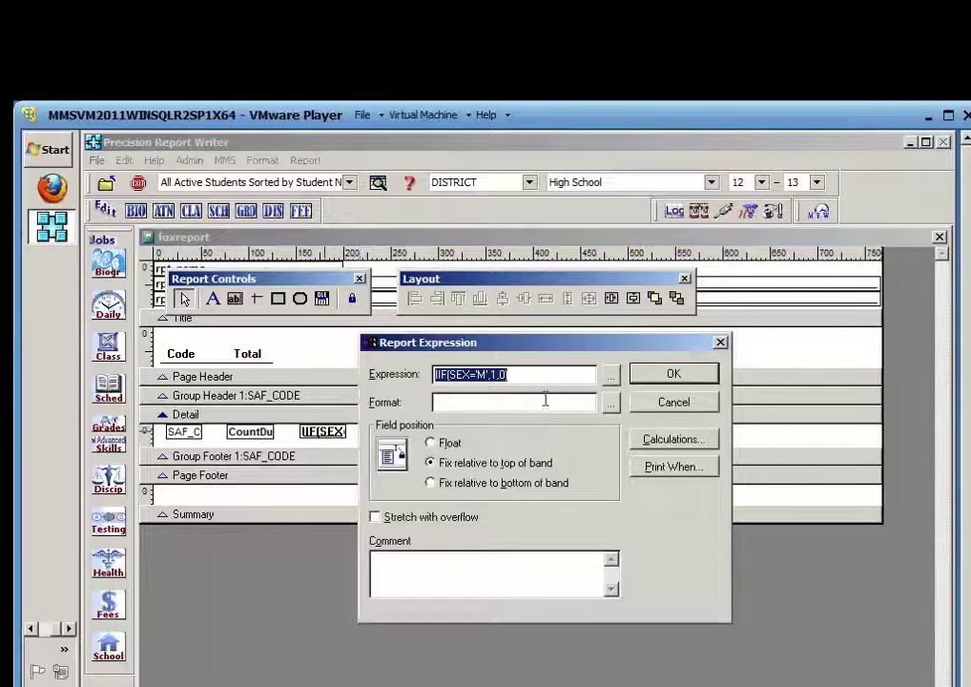
{"action": "left_click", "coordinate": [692, 443]}
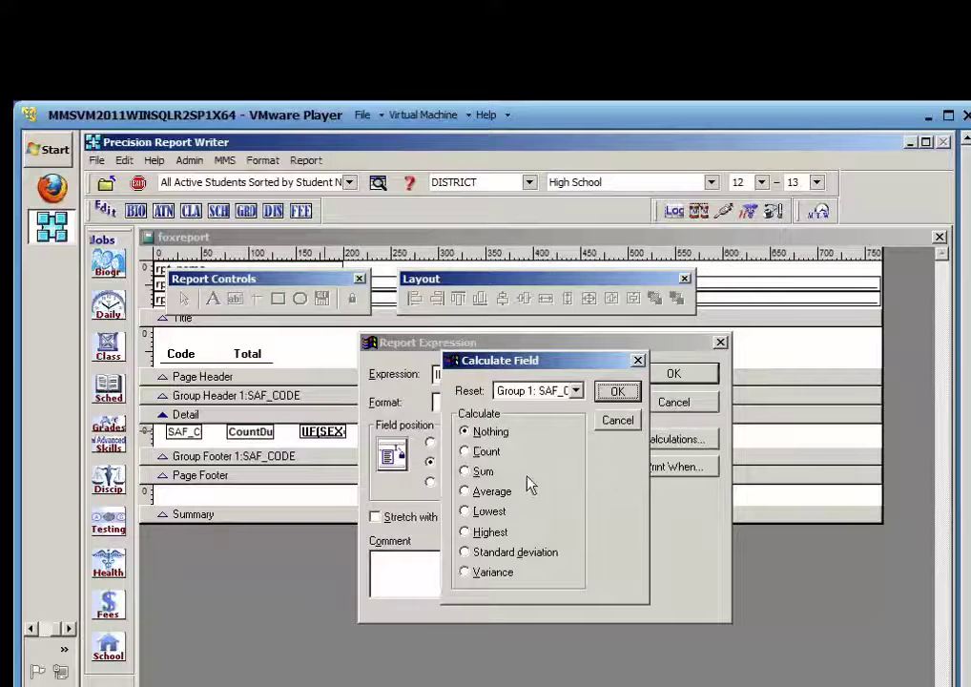
{"action": "left_click", "coordinate": [467, 473]}
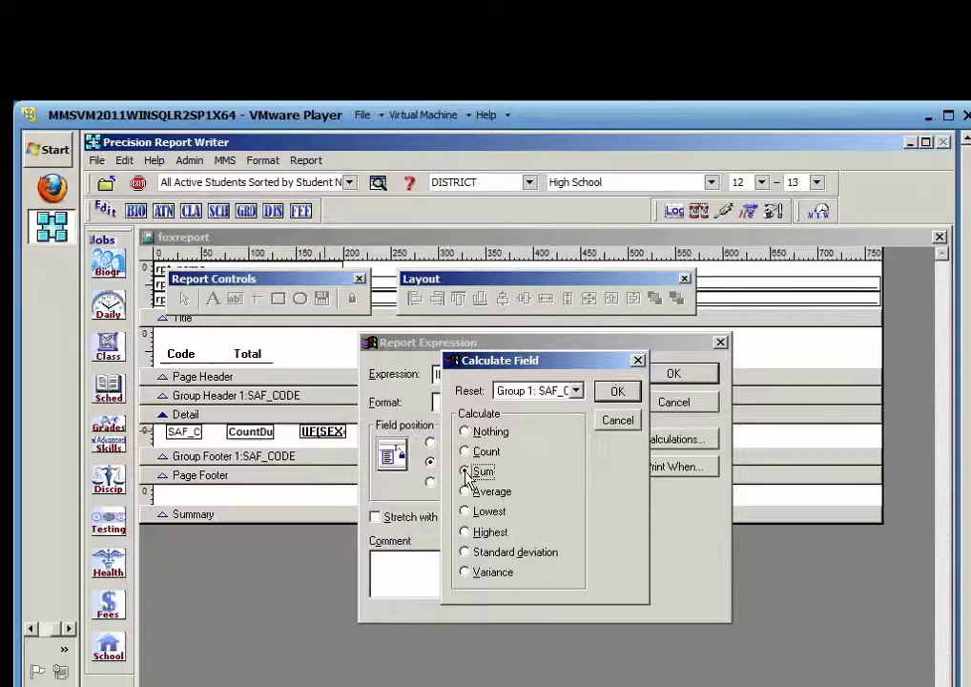
{"action": "left_click", "coordinate": [617, 393]}
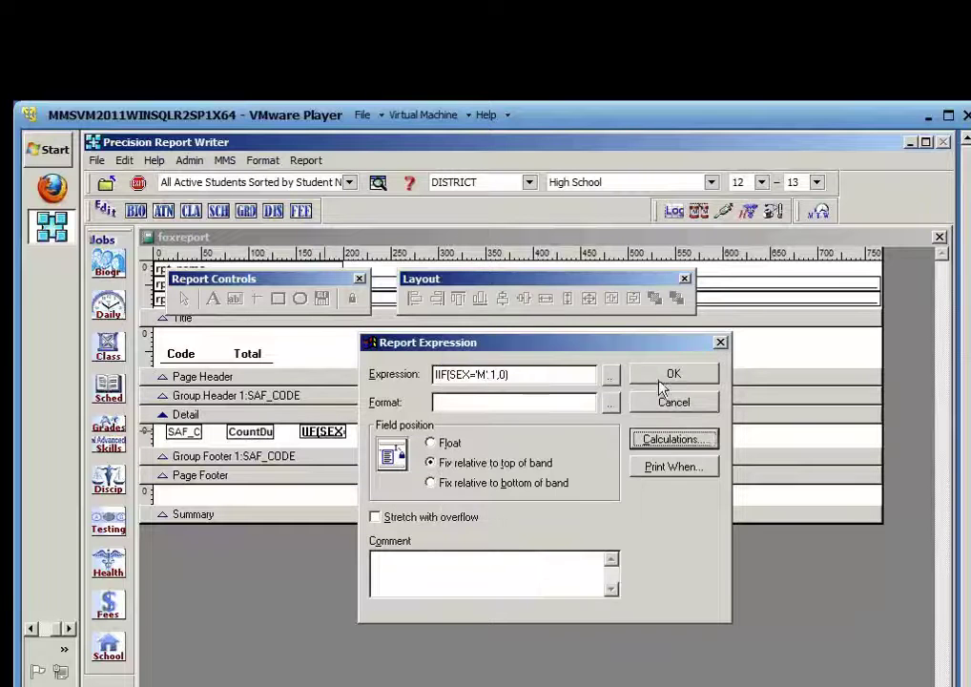
{"action": "left_click", "coordinate": [677, 378]}
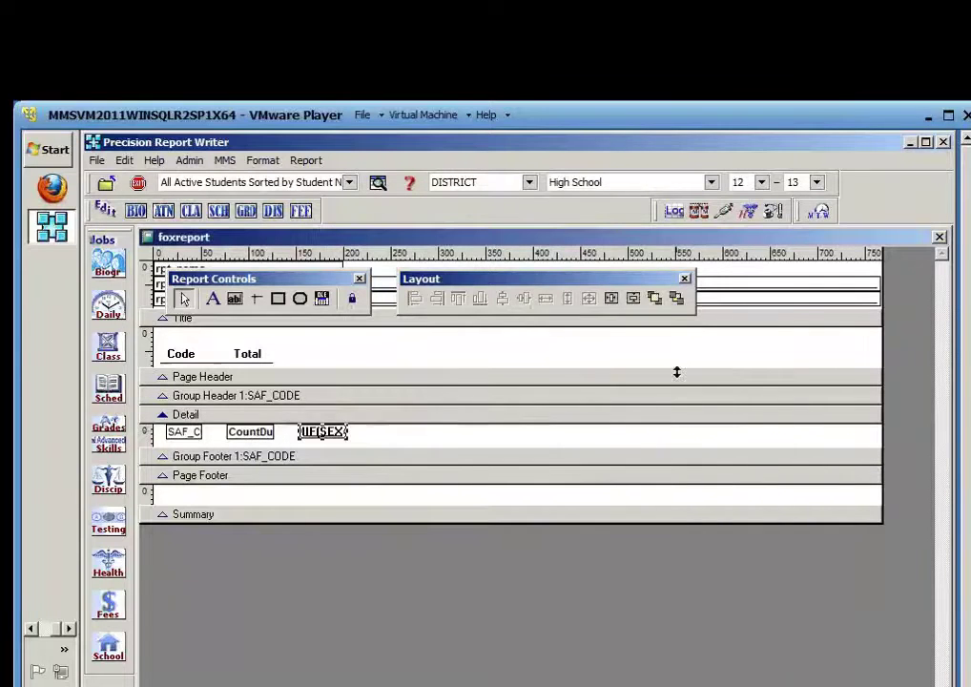
{"action": "left_click", "coordinate": [939, 237]}
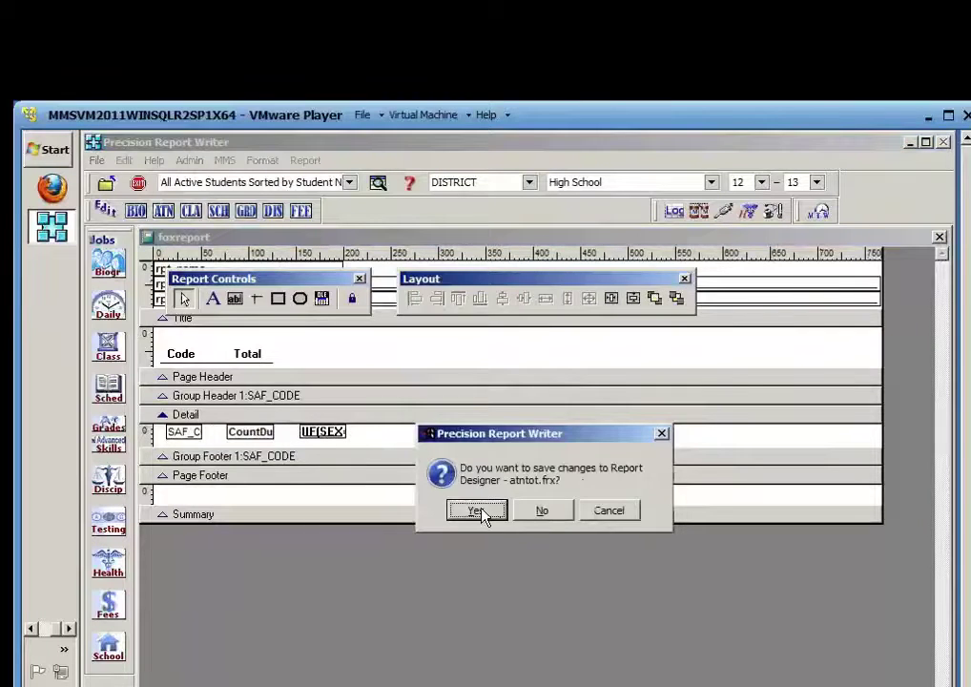
Save atntot.frx, check the preview's male counts of 14, 1 and 4, and reopen the layout
{"action": "left_click", "coordinate": [484, 513]}
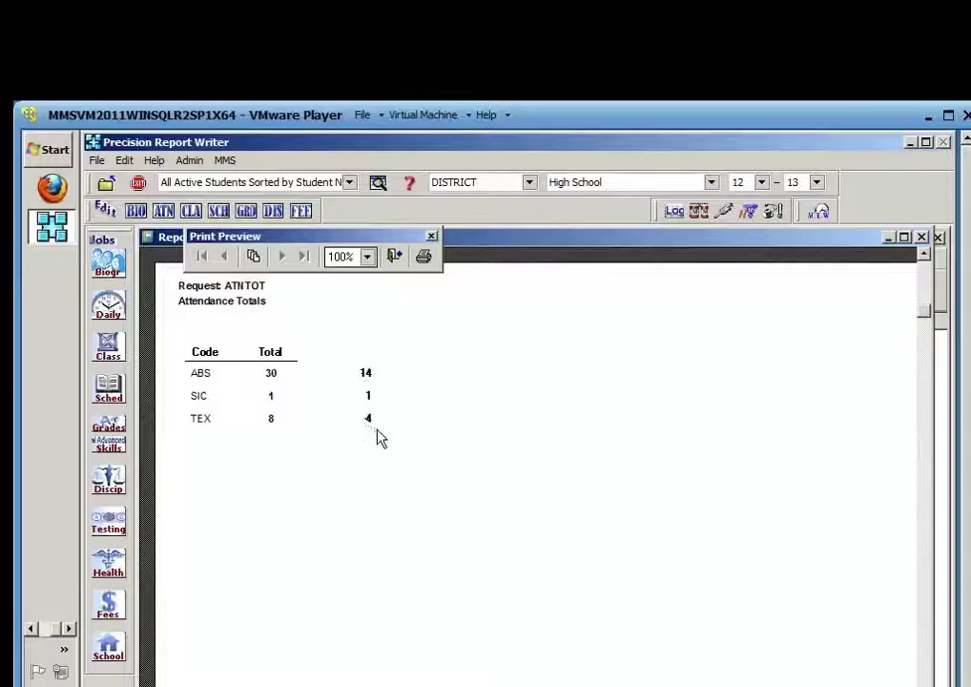
{"action": "left_click", "coordinate": [396, 258]}
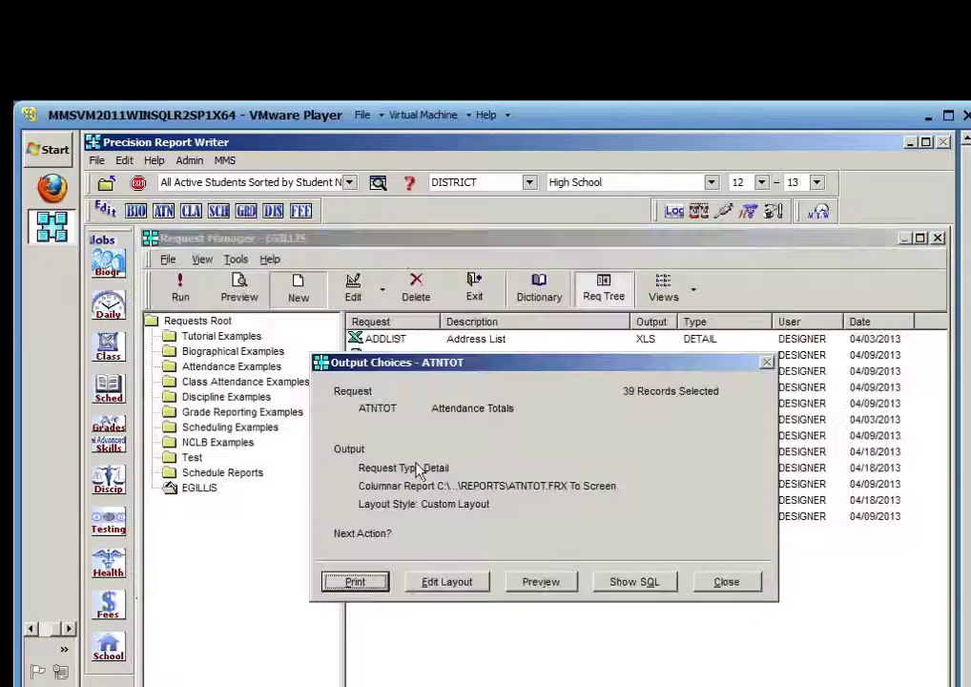
{"action": "left_click", "coordinate": [445, 584]}
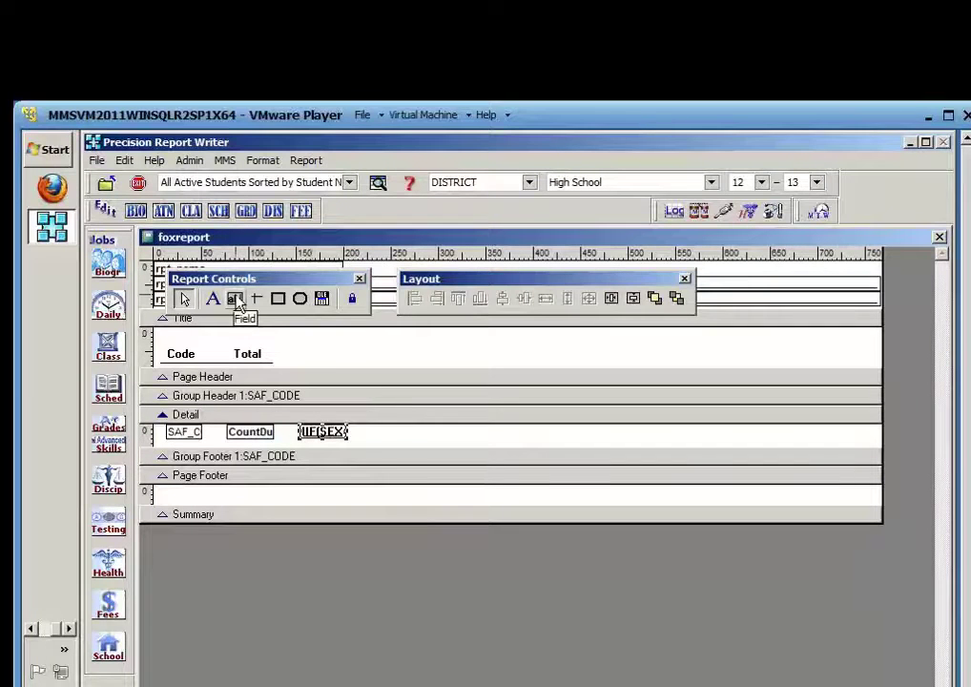
Duplicate the IIF(SEX='M',1,0) field and nudge the copy to its right, level with the others
{"action": "left_click", "coordinate": [409, 439]}
{"action": "left_click", "coordinate": [330, 433]}
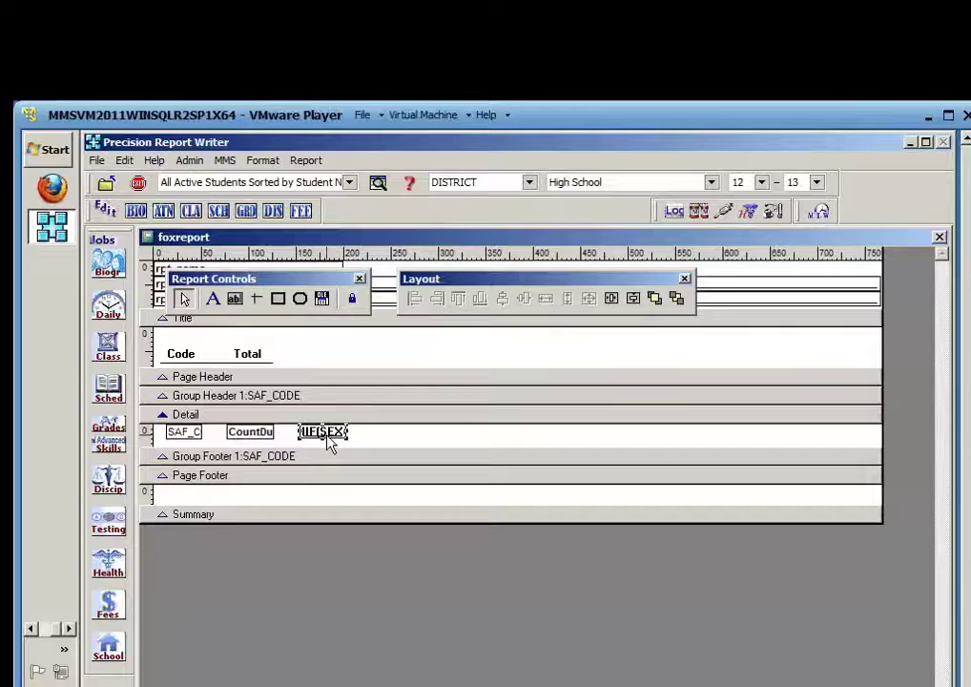
{"action": "double_click", "coordinate": [327, 434]}
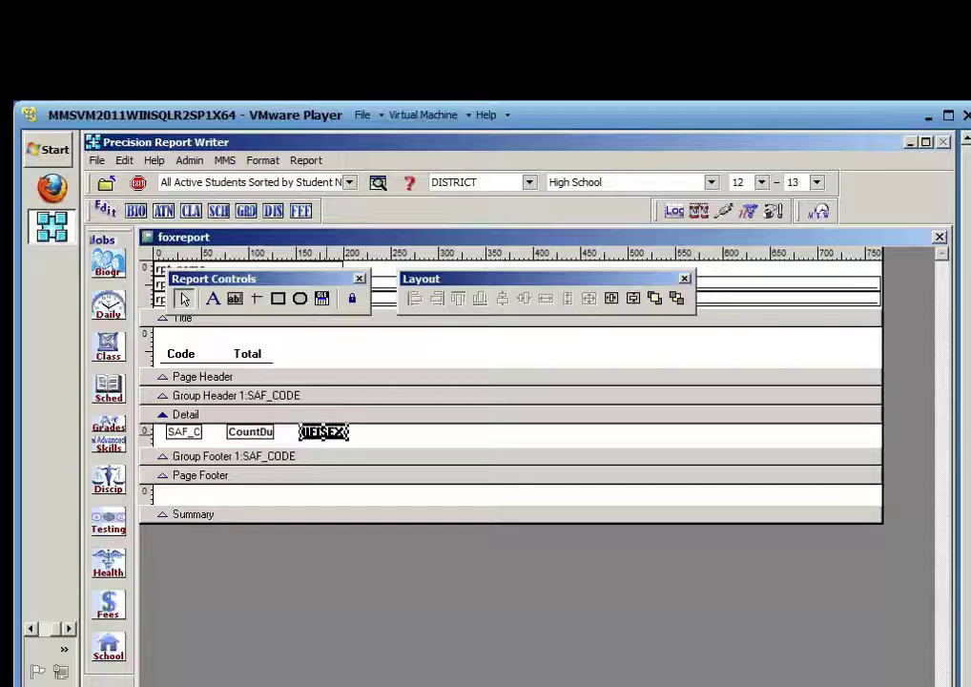
{"action": "key", "text": "Right"}
{"action": "key", "text": "Right"}
{"action": "key", "text": "Right"}
{"action": "key", "text": "Right"}
{"action": "key", "text": "Right"}
{"action": "key", "text": "Right"}
{"action": "key", "text": "Right"}
{"action": "key", "text": "Right"}
{"action": "key", "text": "Right"}
{"action": "key", "text": "Right"}
{"action": "key", "text": "Right"}
{"action": "key", "text": "Right"}
{"action": "key", "text": "Right"}
{"action": "key", "text": "Right"}
{"action": "key", "text": "Right"}
{"action": "key", "text": "Right"}
{"action": "key", "text": "Right"}
{"action": "key", "text": "Right"}
{"action": "key", "text": "Right"}
{"action": "key", "text": "Right"}
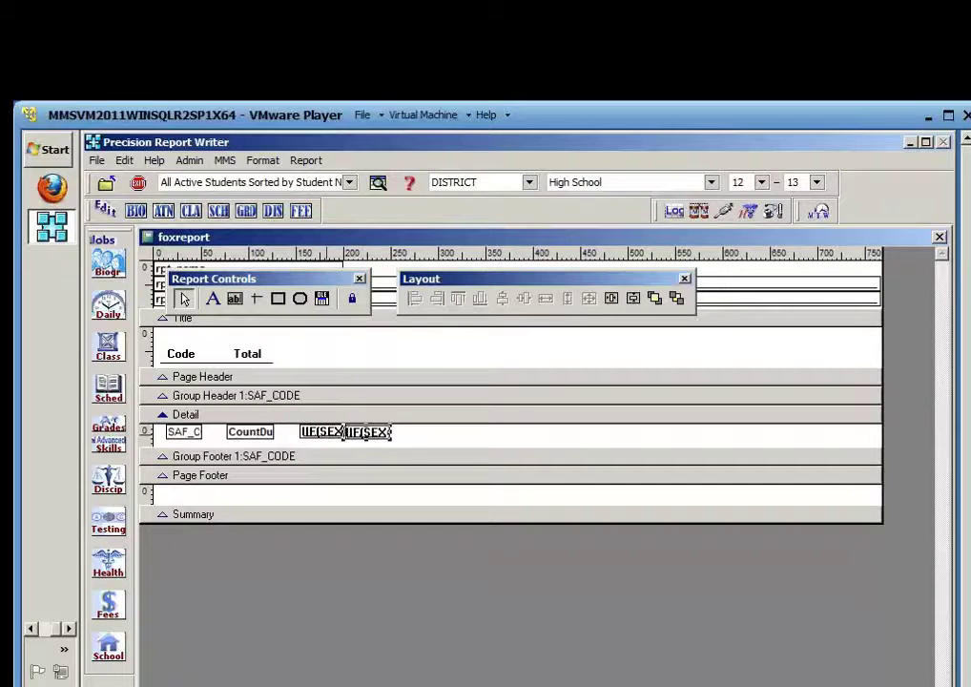
{"action": "key", "text": "Right"}
{"action": "key", "text": "Right"}
{"action": "key", "text": "Up"}
{"action": "key", "text": "Up"}
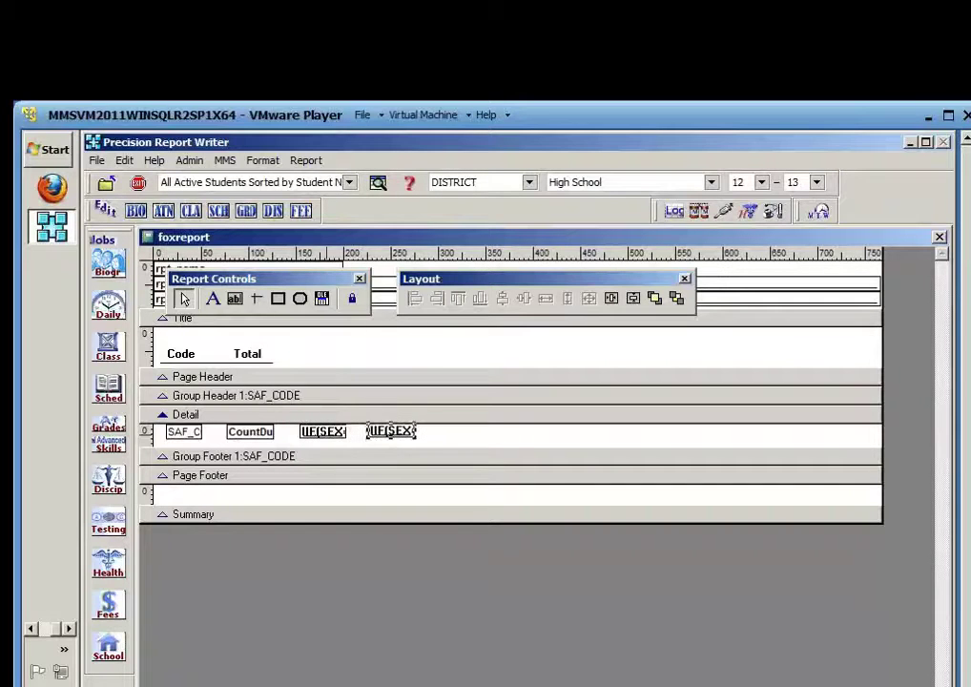
In the copied field's expression, replace the M with F
{"action": "double_click", "coordinate": [326, 435]}
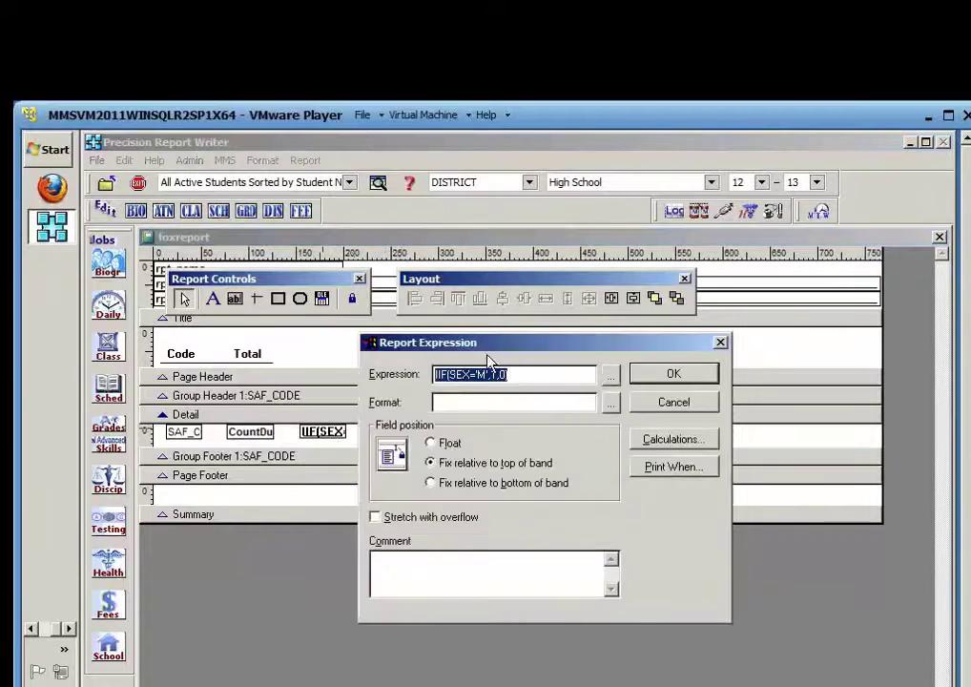
{"action": "left_click", "coordinate": [672, 373]}
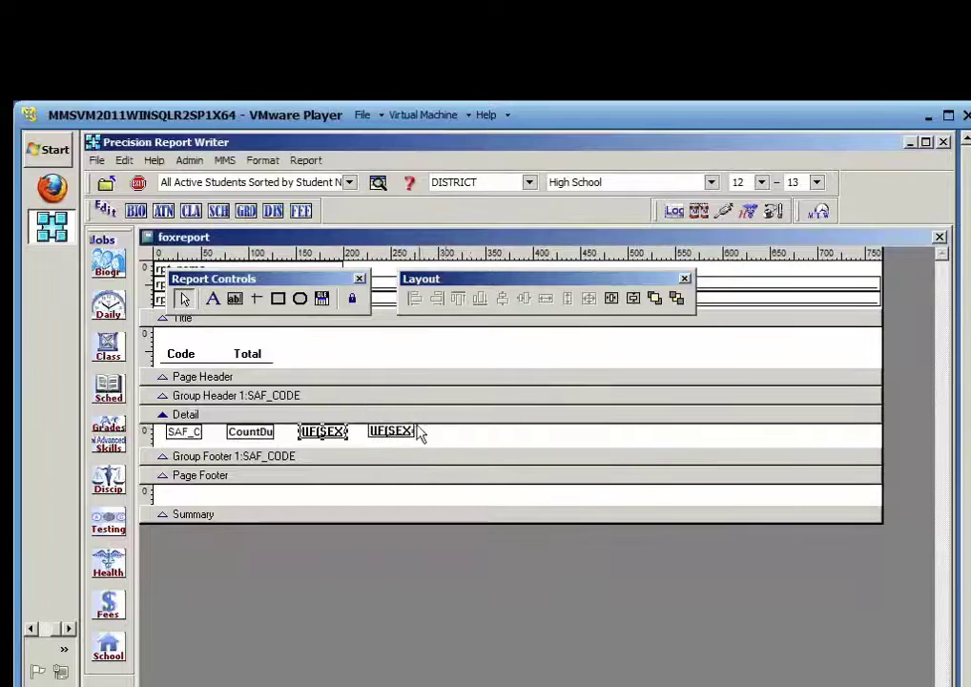
{"action": "double_click", "coordinate": [399, 434]}
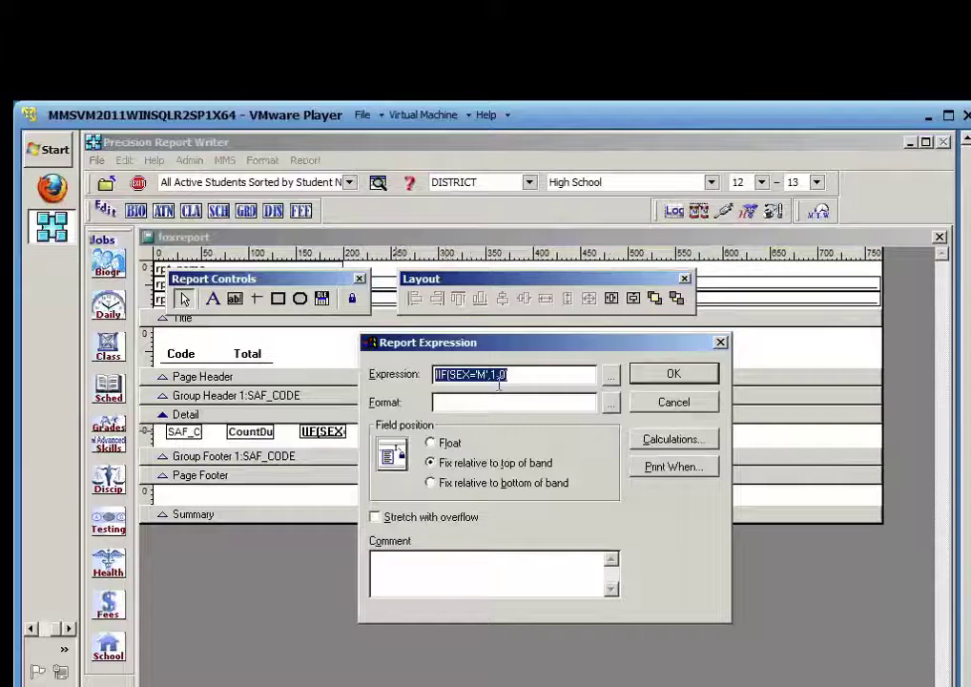
{"action": "left_click", "coordinate": [610, 374]}
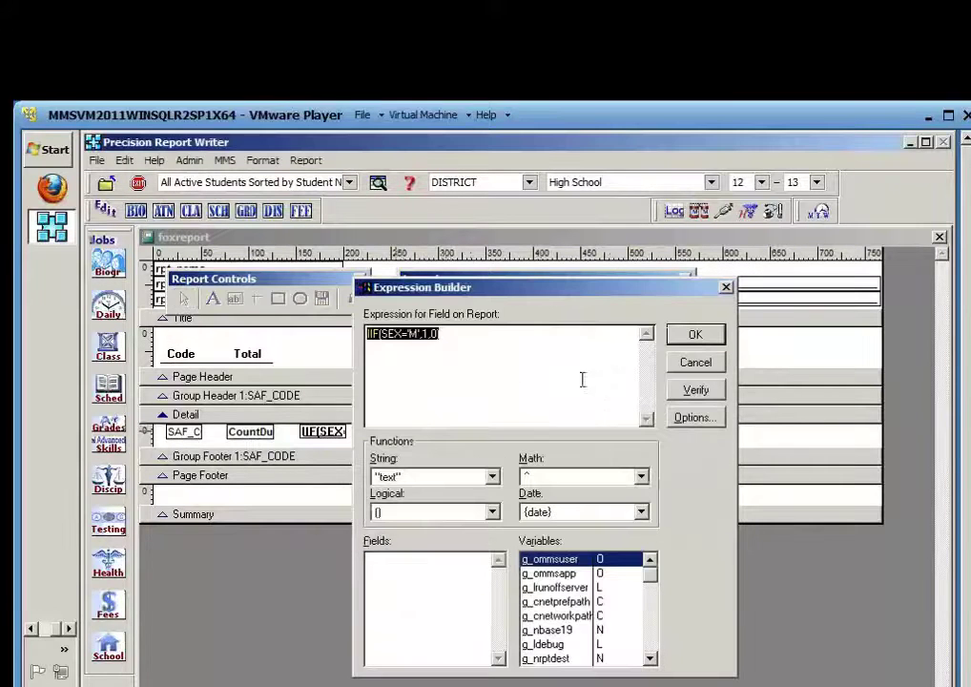
{"action": "left_click", "coordinate": [424, 336]}
{"action": "key", "text": "BackSpace"}
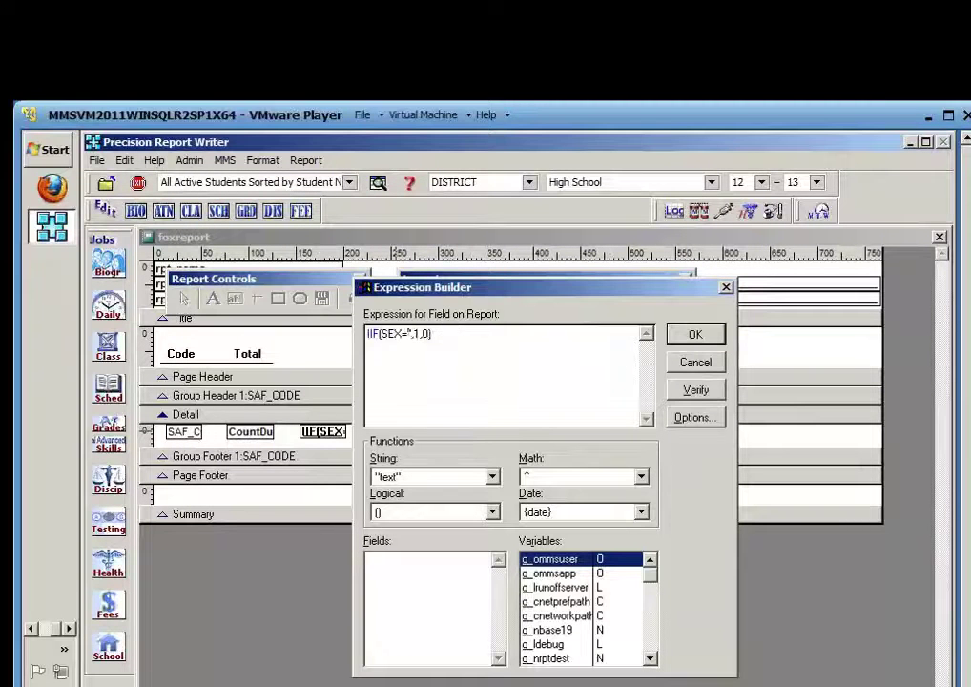
{"action": "type", "text": "F"}
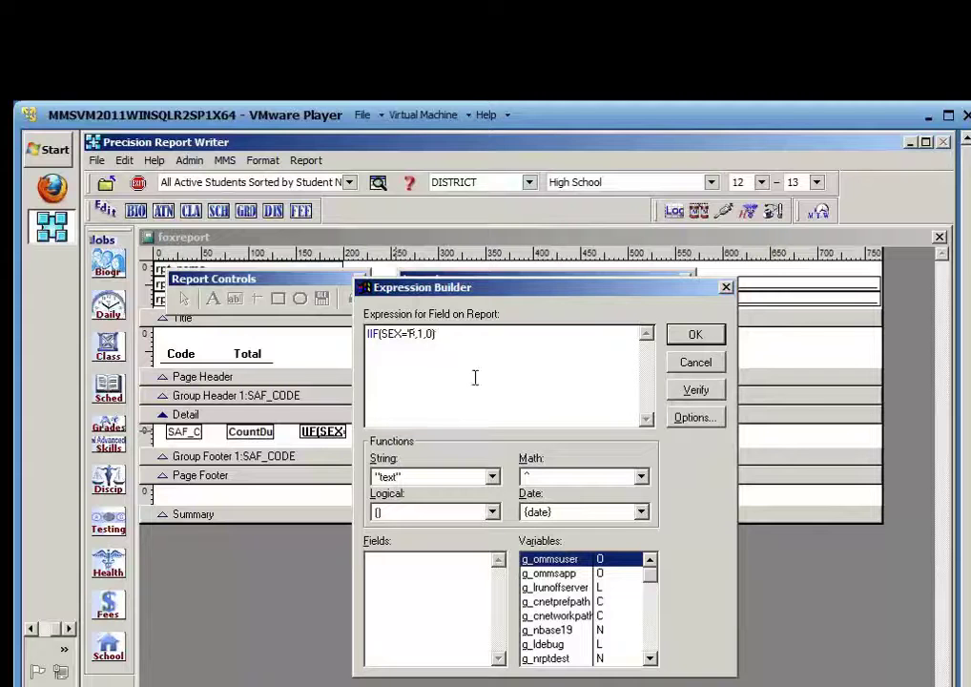
Fix the missing quote so it reads IIF(SEX='F',1,0), verify, and accept both dialogs
{"action": "left_click", "coordinate": [703, 391]}
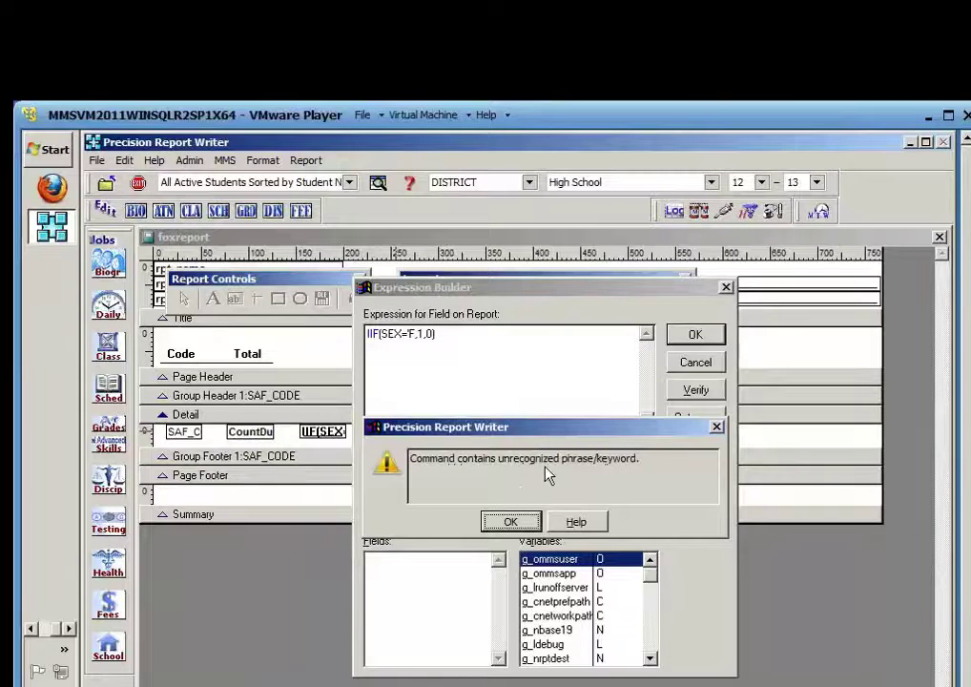
{"action": "left_click", "coordinate": [508, 522]}
{"action": "left_click", "coordinate": [397, 344]}
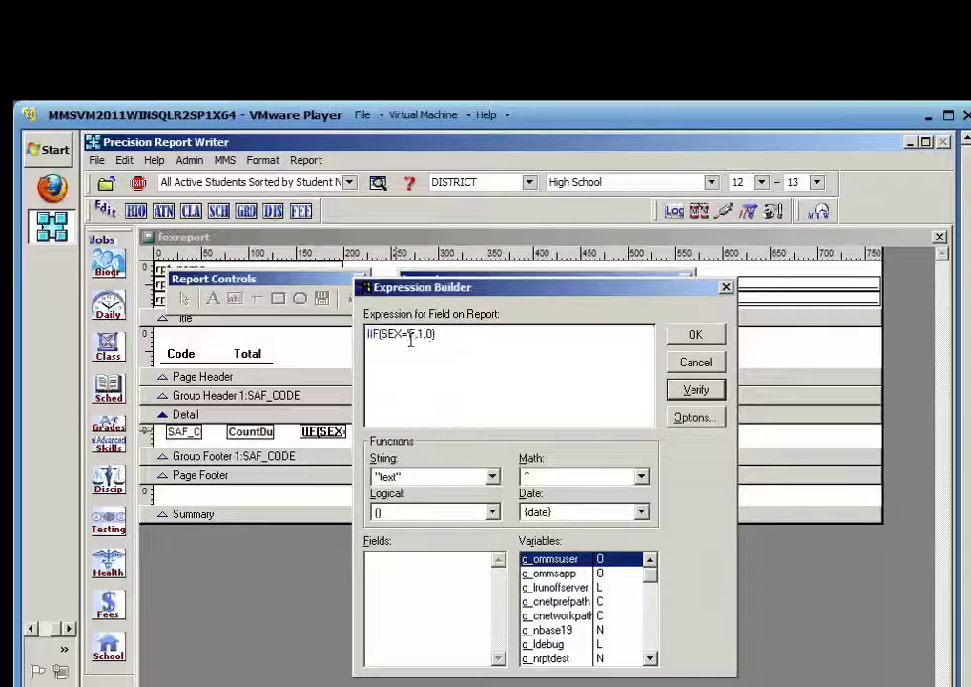
{"action": "left_click", "coordinate": [448, 339]}
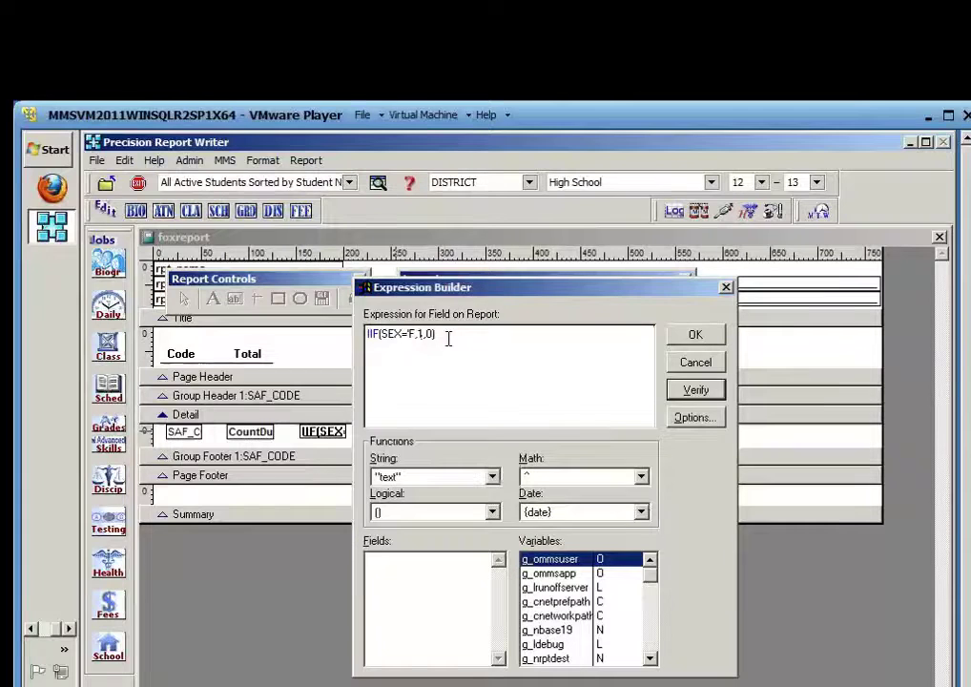
{"action": "left_click", "coordinate": [415, 334]}
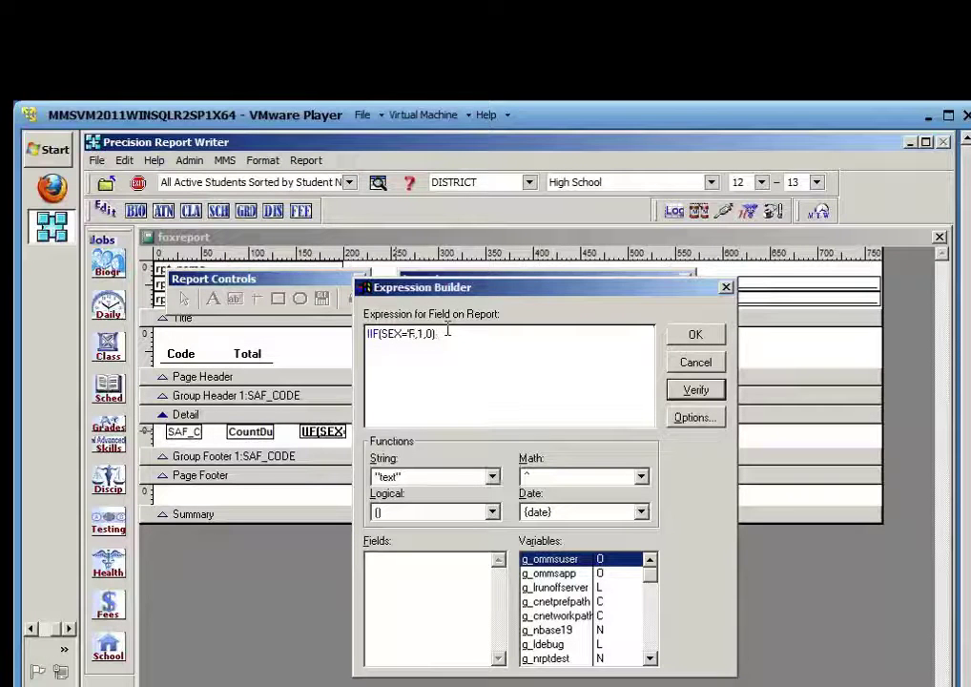
{"action": "type", "text": "'"}
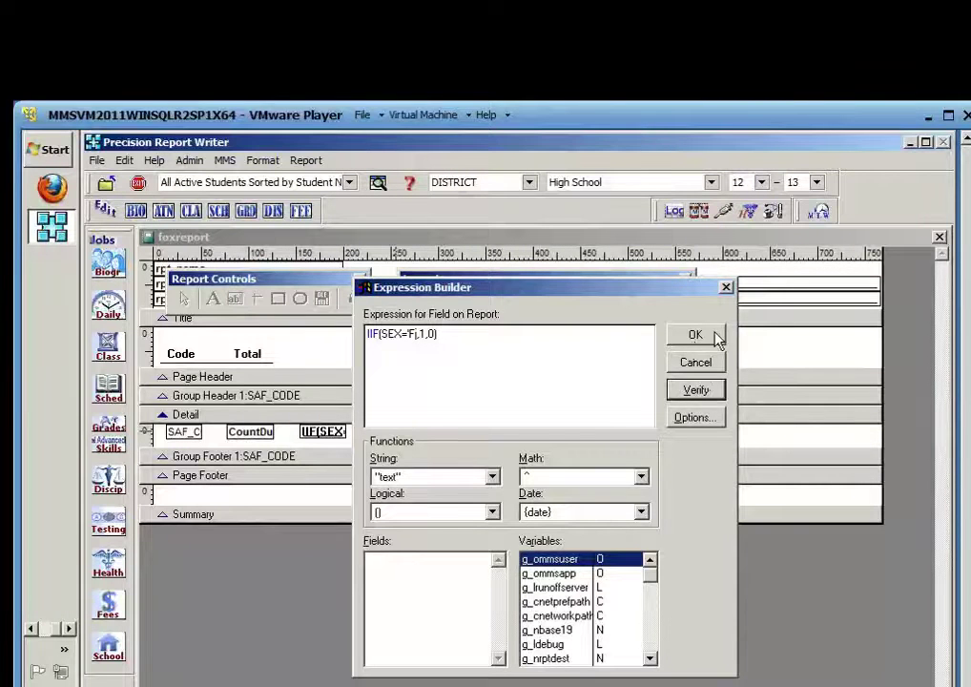
{"action": "left_click", "coordinate": [715, 336]}
{"action": "left_click", "coordinate": [674, 373]}
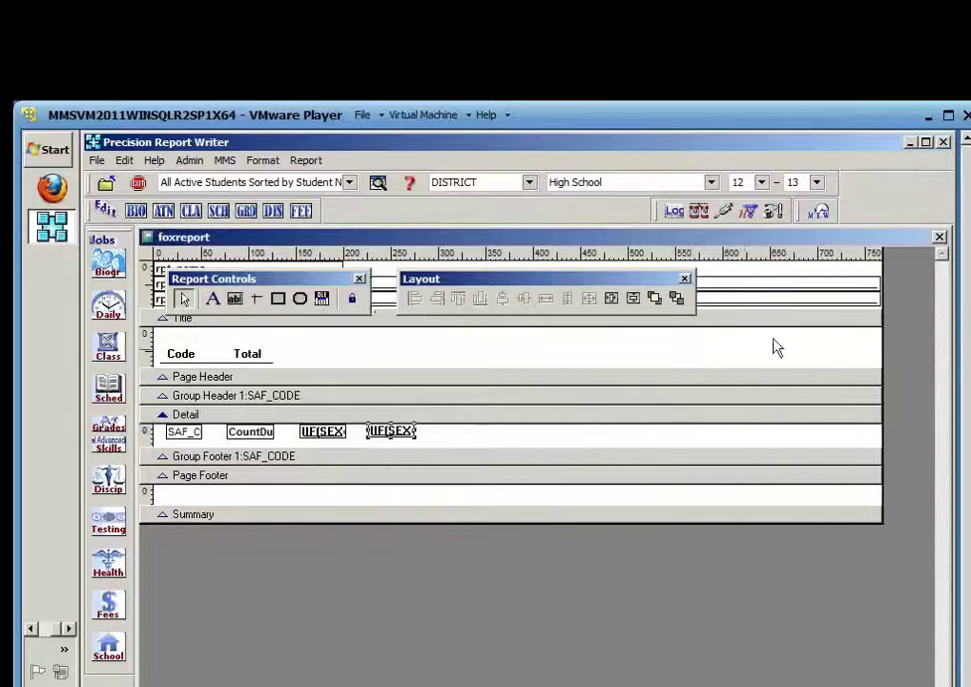
Save the layout, check the preview's female counts 16, 0 and 4, and reopen the designer
{"action": "left_click", "coordinate": [938, 238]}
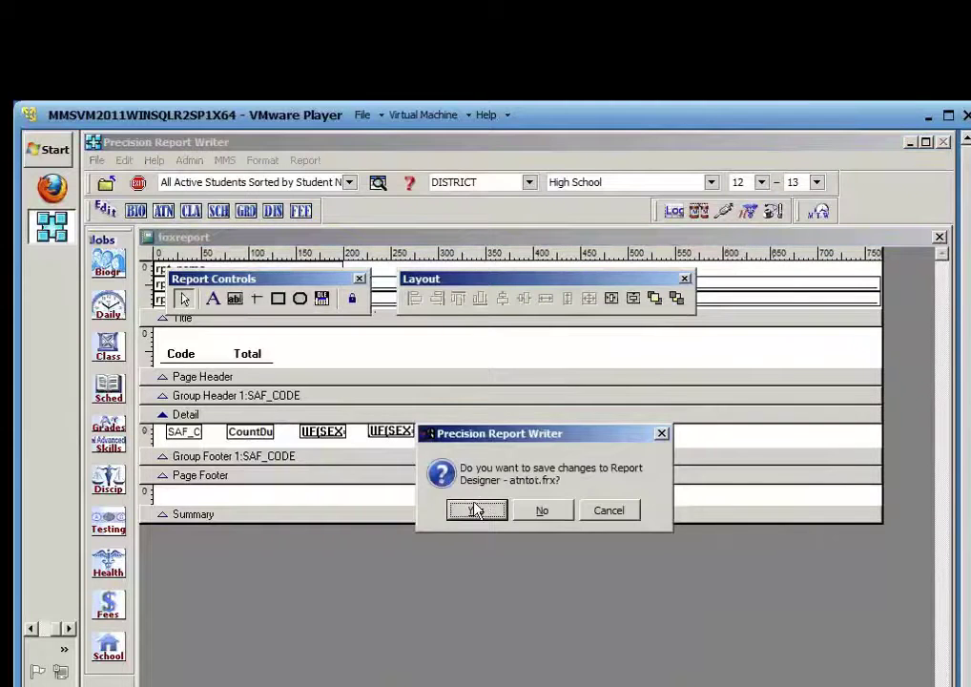
{"action": "left_click", "coordinate": [475, 511]}
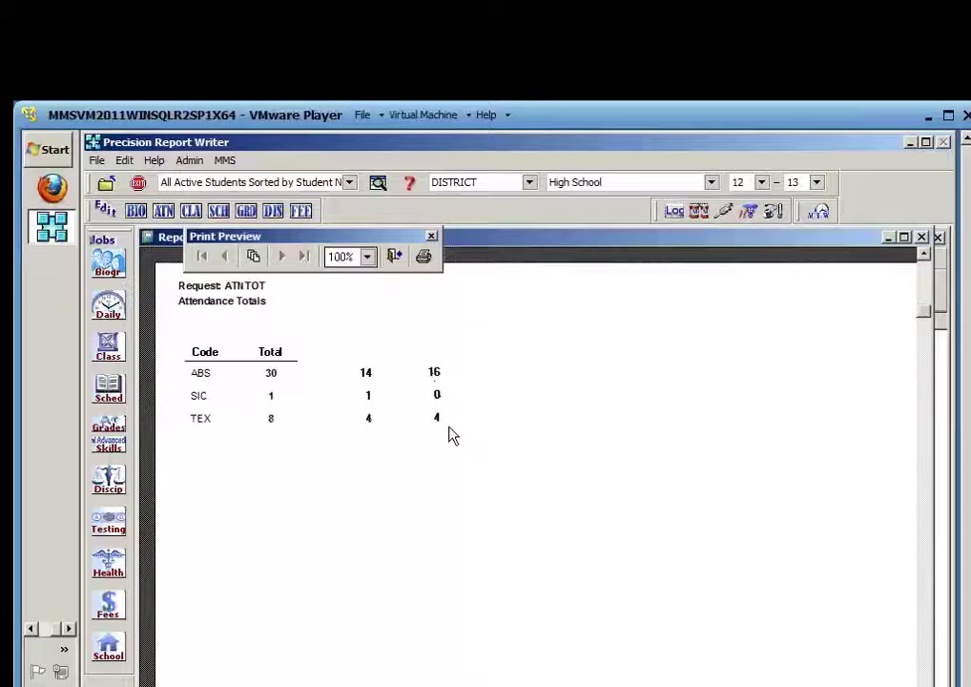
{"action": "left_click", "coordinate": [395, 257]}
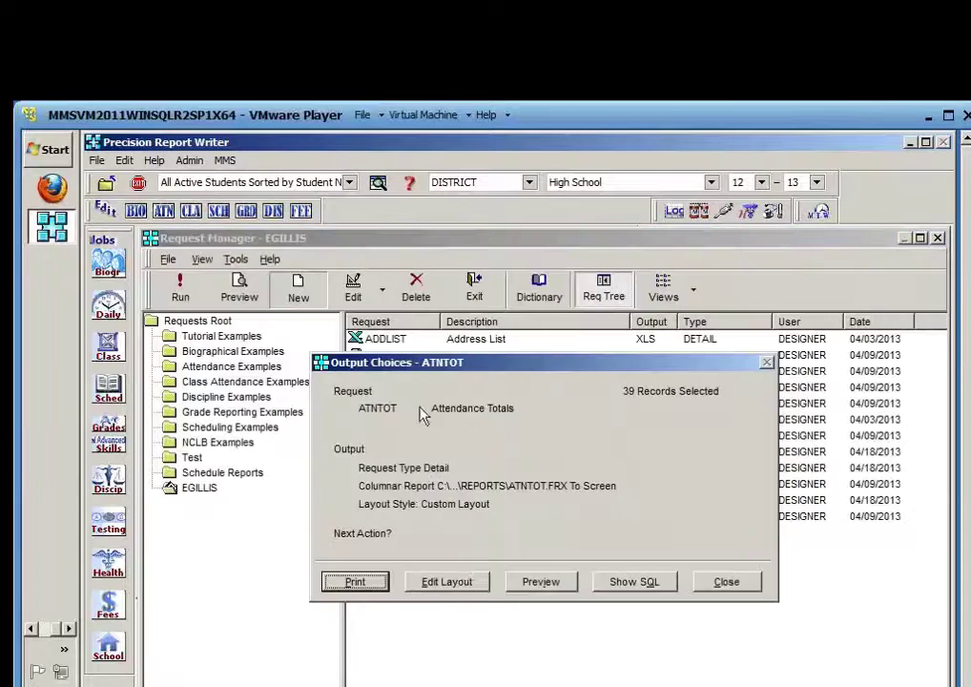
{"action": "left_click", "coordinate": [464, 584]}
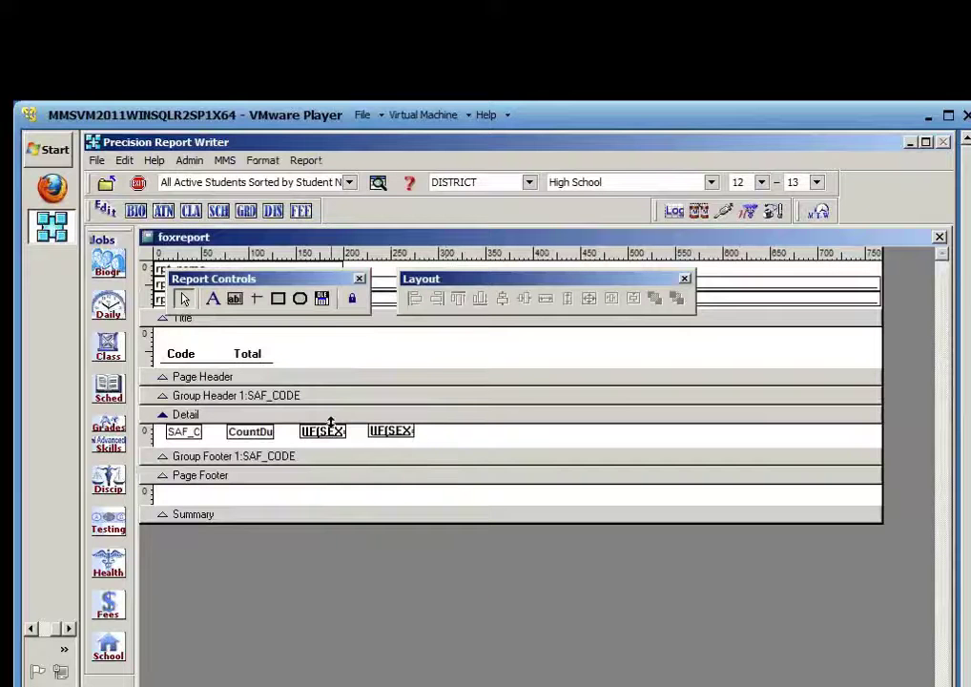
Add 'Males' and 'Females' heading labels to the right of Total in the Title band
{"action": "left_click", "coordinate": [213, 299]}
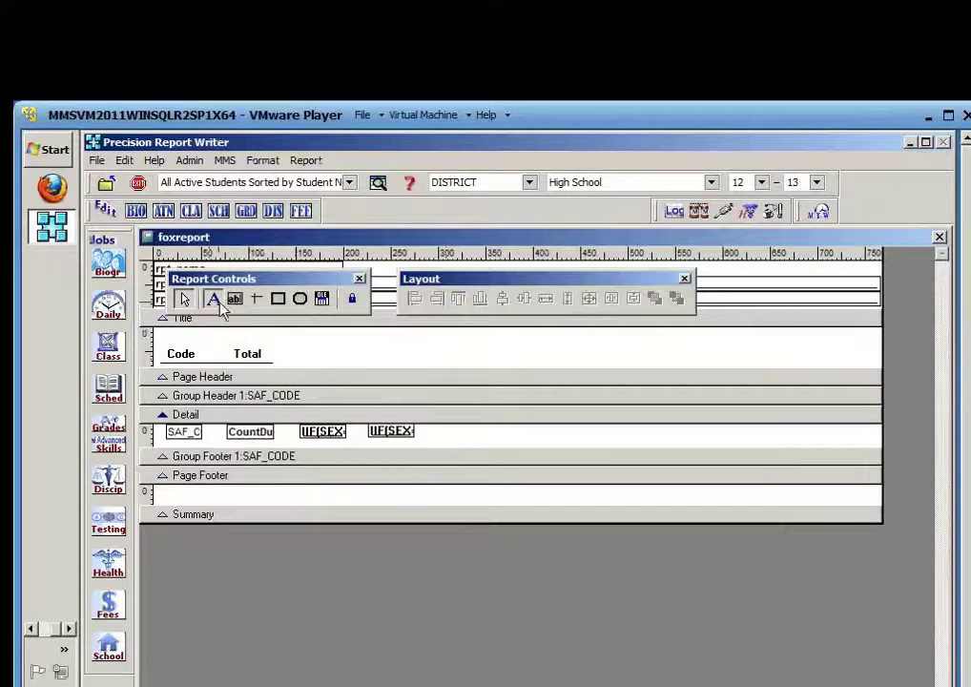
{"action": "left_click", "coordinate": [300, 354]}
{"action": "type", "text": "Males"}
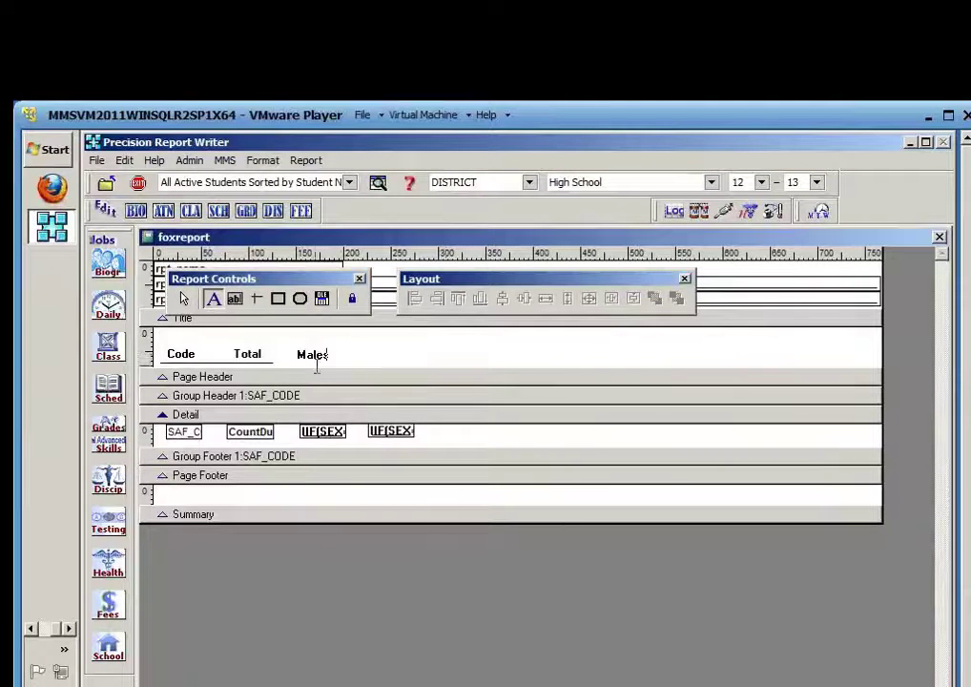
{"action": "left_click", "coordinate": [378, 352]}
{"action": "left_click", "coordinate": [213, 298]}
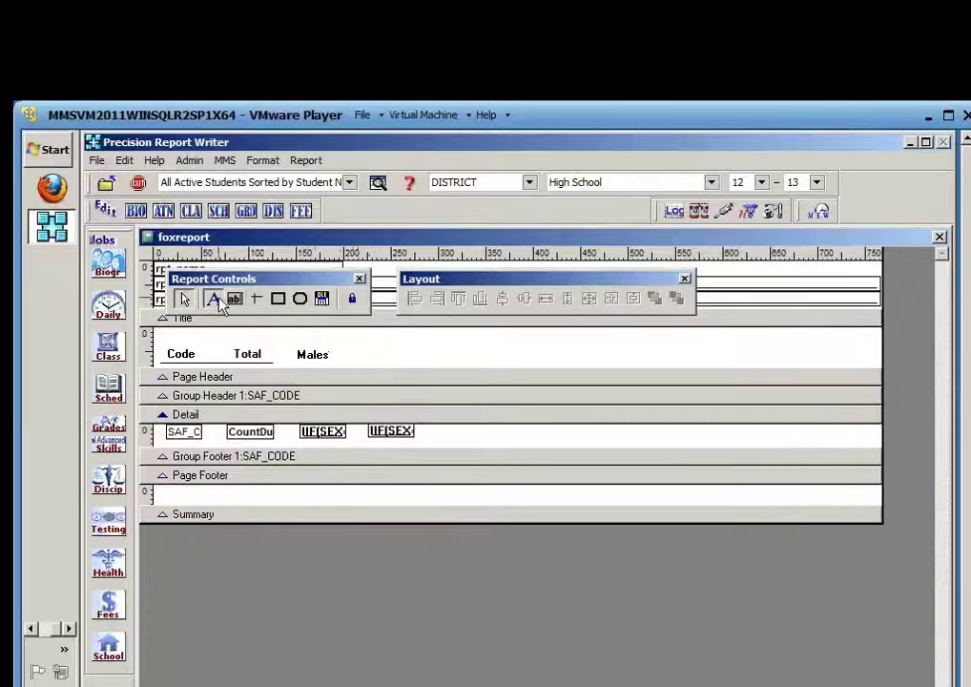
{"action": "left_click", "coordinate": [375, 356]}
{"action": "type", "text": "Females"}
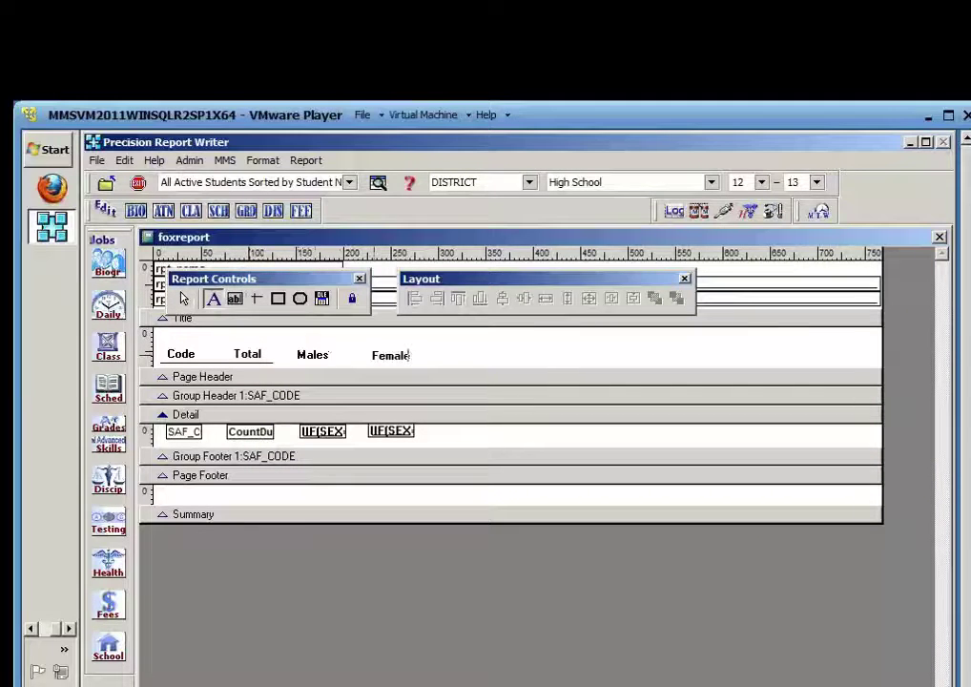
{"action": "left_click", "coordinate": [473, 351]}
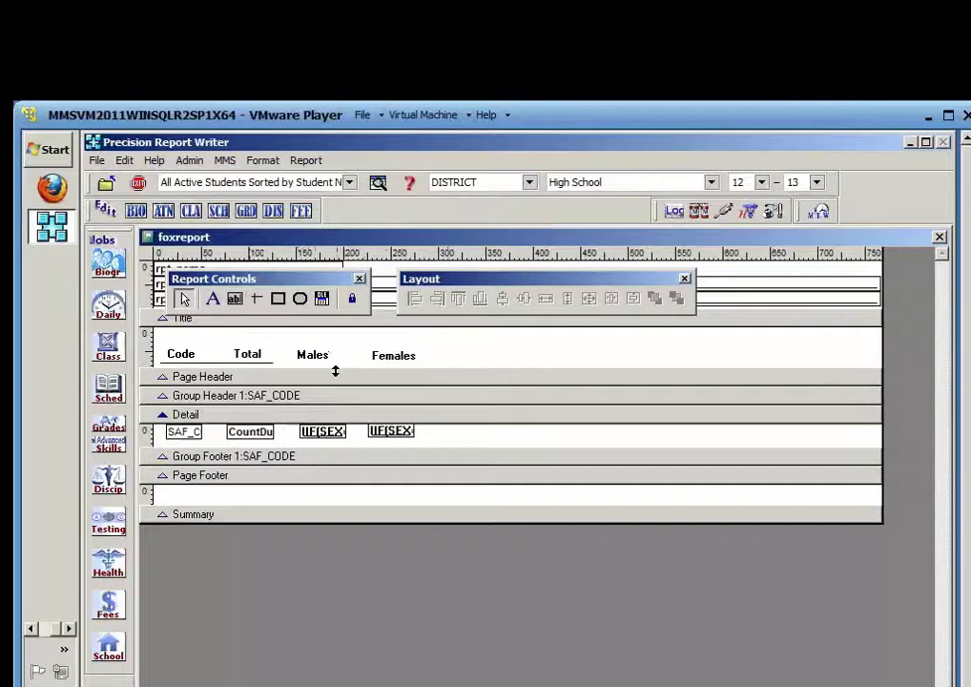
Bottom-align the four headings, extend the underline past Females, and select the Detail fields
{"action": "left_click_drag", "start_coordinate": [441, 351], "coordinate": [181, 351]}
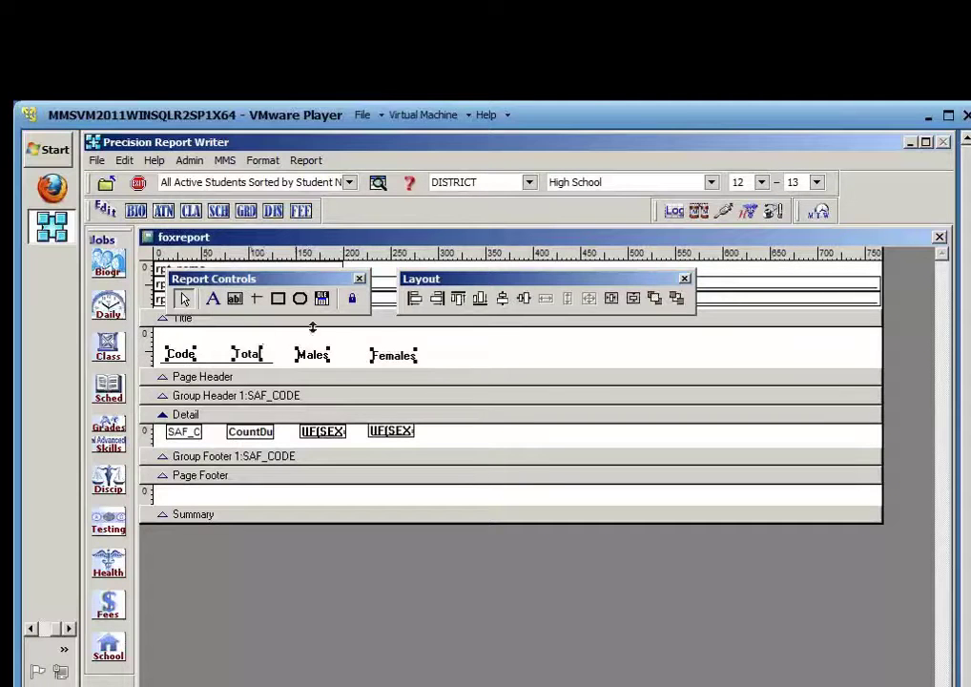
{"action": "left_click", "coordinate": [475, 303]}
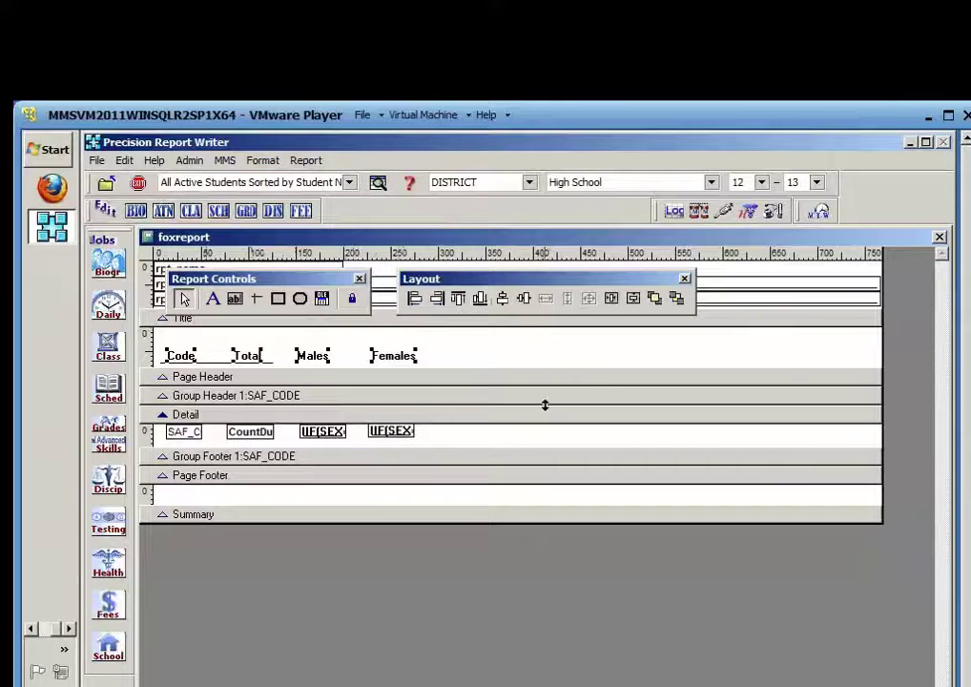
{"action": "left_click", "coordinate": [303, 363]}
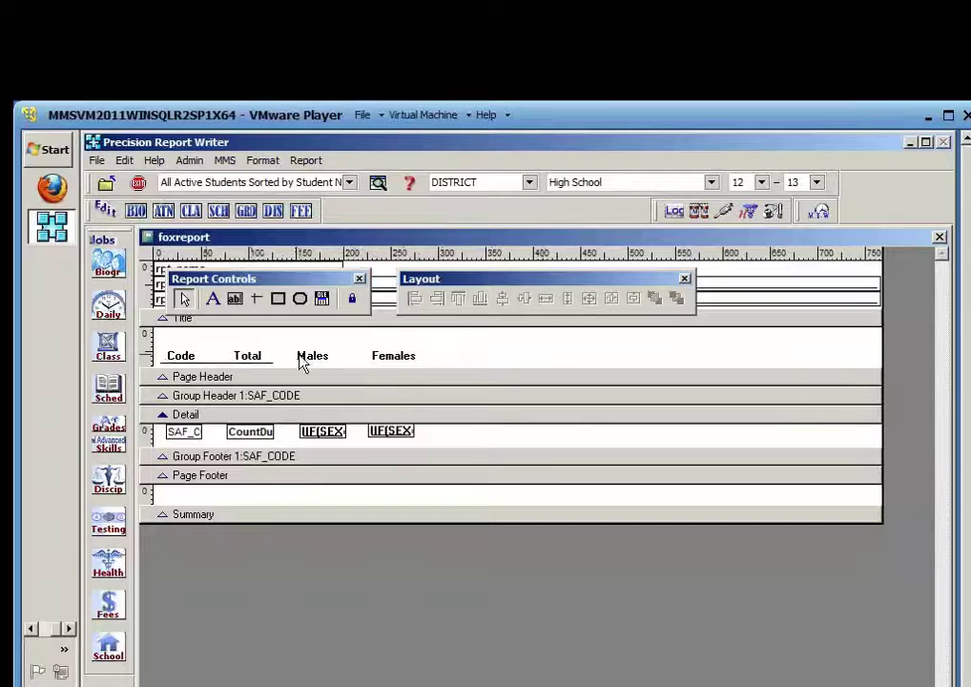
{"action": "left_click", "coordinate": [273, 362]}
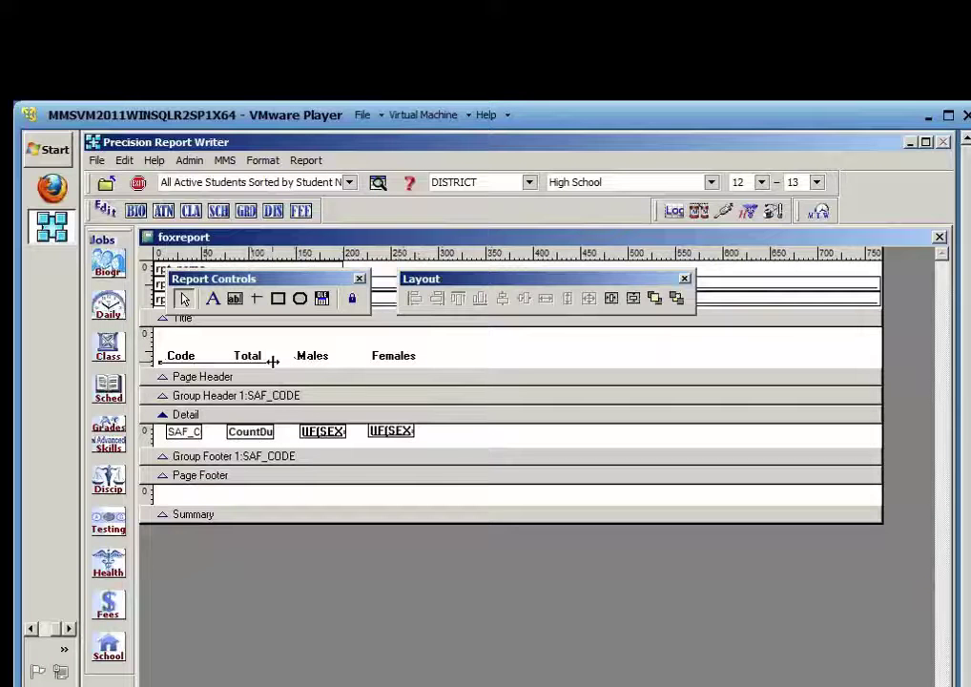
{"action": "left_click_drag", "start_coordinate": [272, 361], "coordinate": [429, 362]}
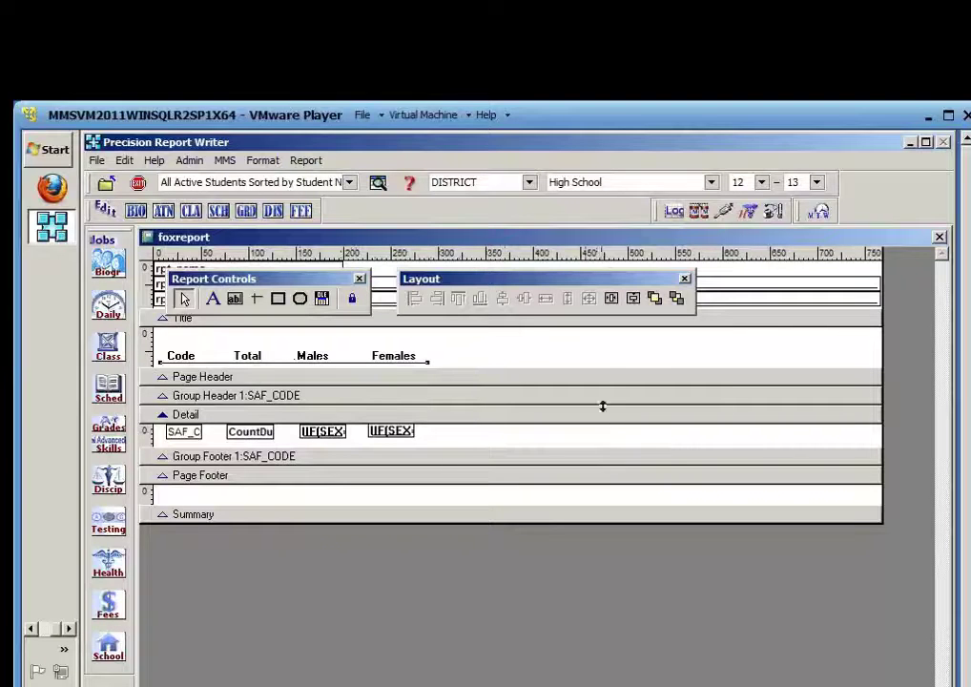
{"action": "left_click", "coordinate": [611, 356]}
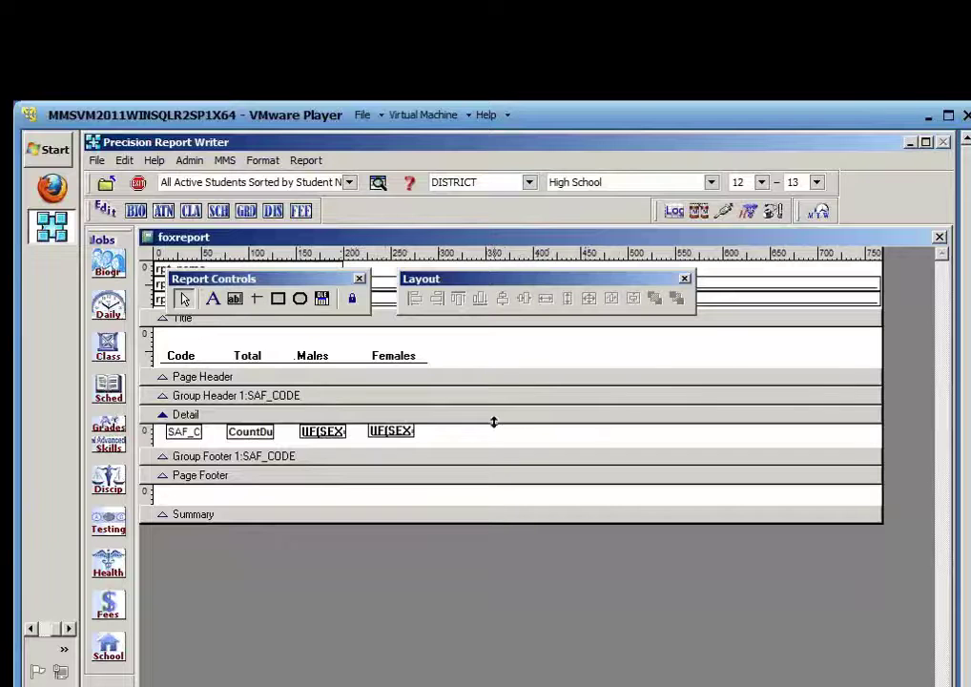
{"action": "left_click_drag", "start_coordinate": [443, 434], "coordinate": [164, 432]}
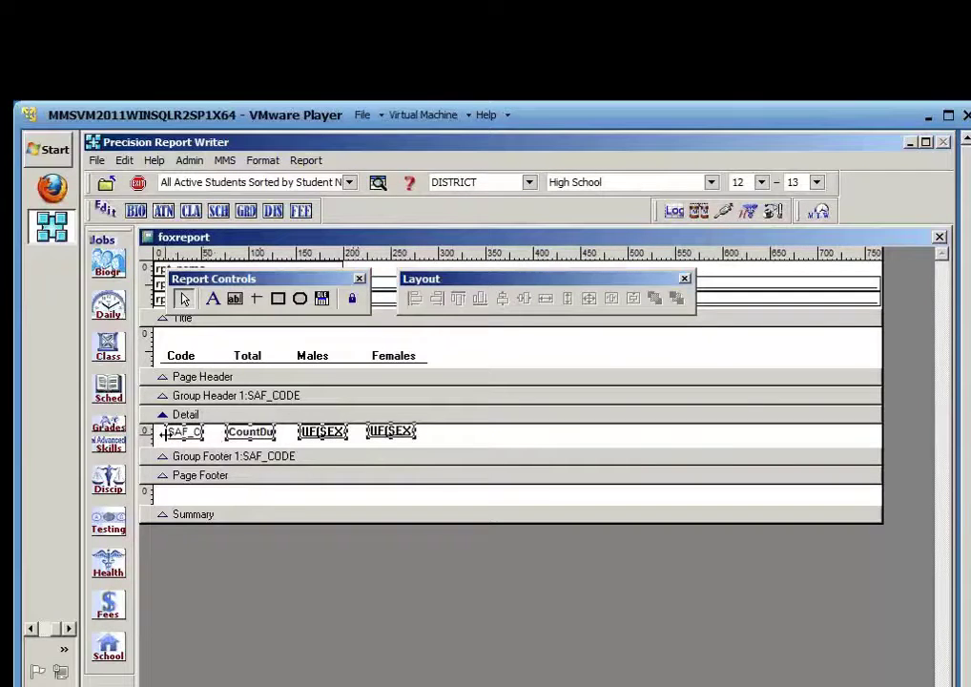
Set the selected Detail fields to Arial Bold, size 10
{"action": "left_click", "coordinate": [263, 160]}
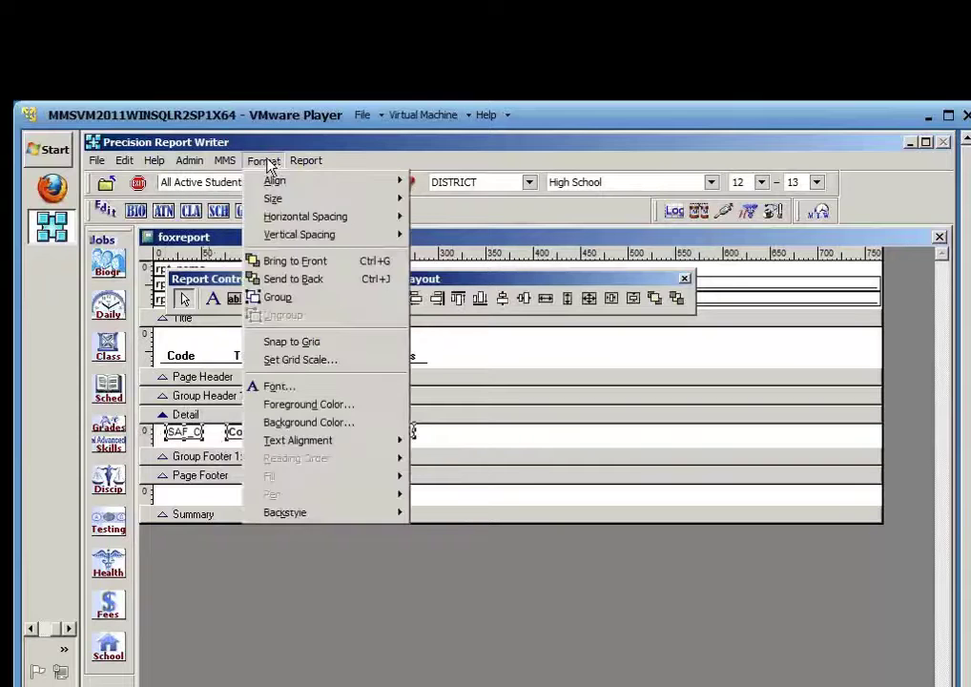
{"action": "left_click", "coordinate": [278, 387]}
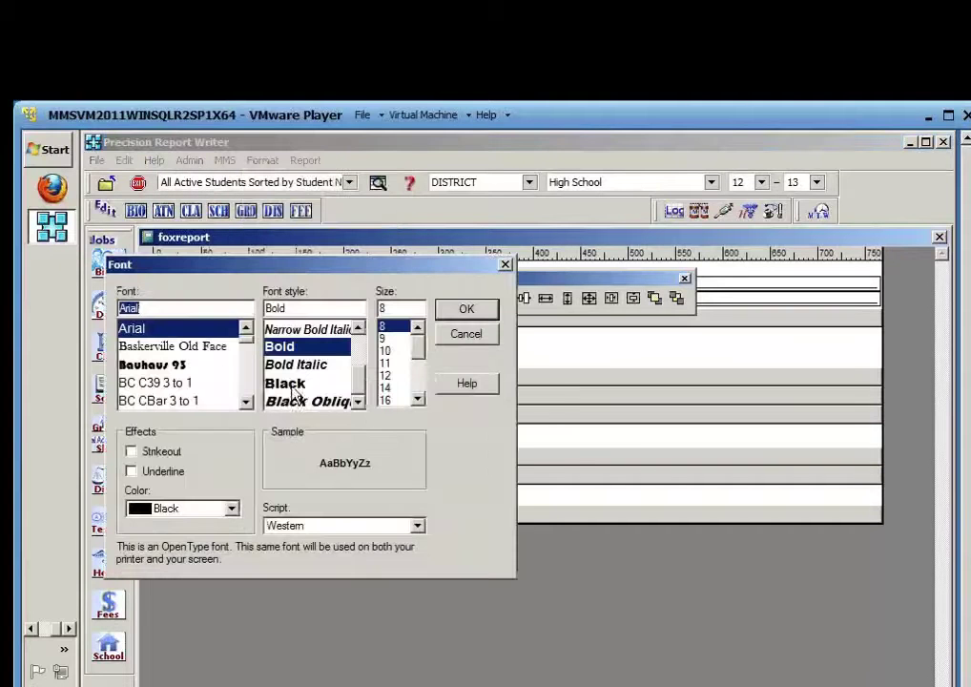
{"action": "left_click", "coordinate": [146, 334]}
{"action": "left_click", "coordinate": [294, 365]}
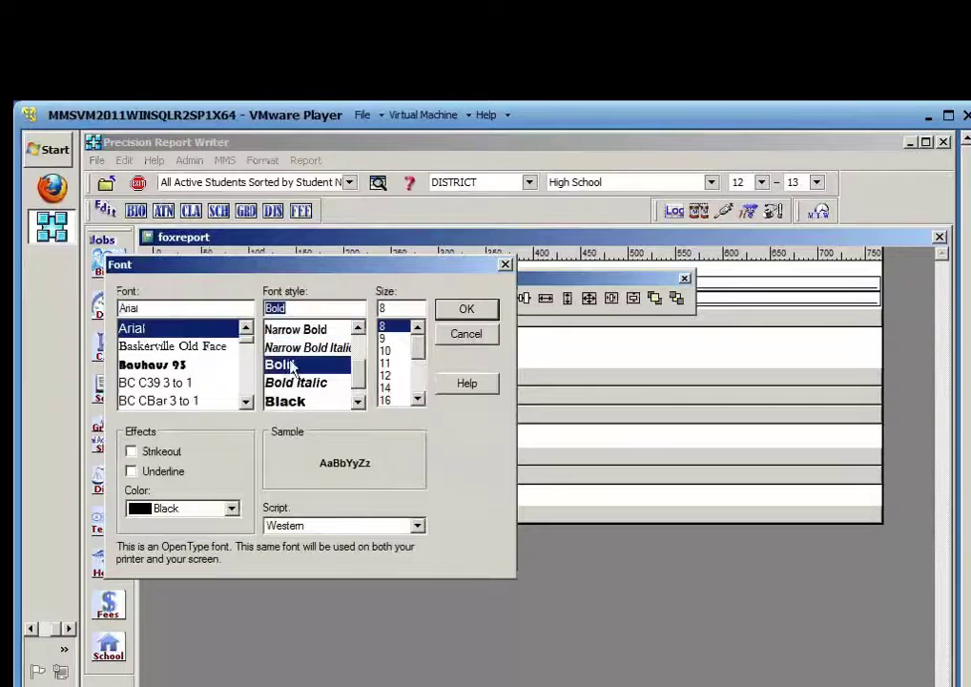
{"action": "left_click", "coordinate": [387, 350]}
{"action": "left_click", "coordinate": [466, 308]}
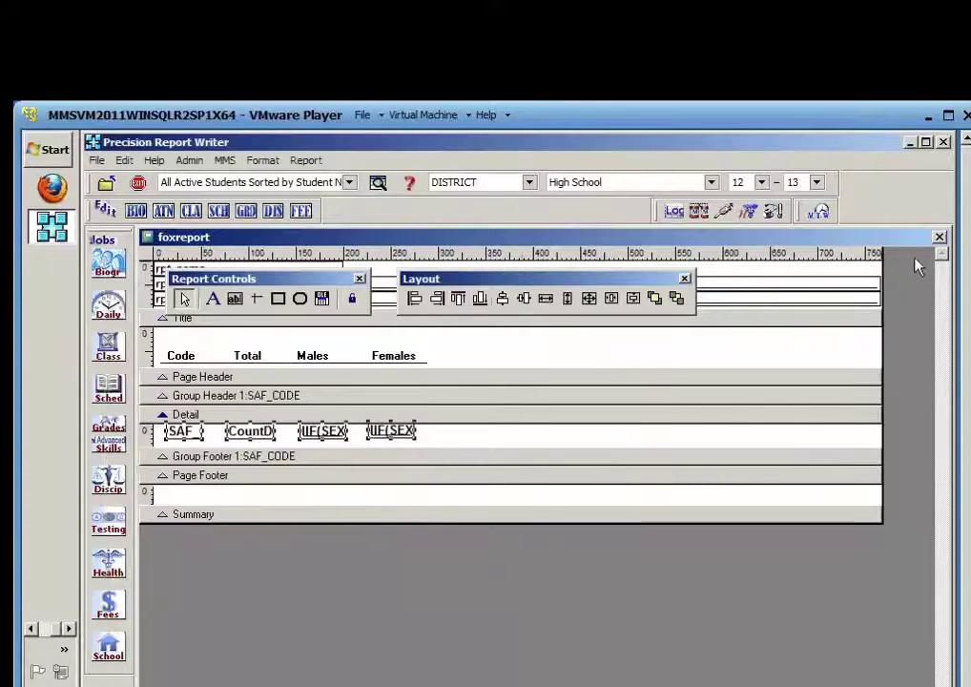
Save the layout, preview ABS 30/14/16, SIC 1/1/0, TEX 8/4/4, then reopen the designer
{"action": "left_click", "coordinate": [939, 236]}
{"action": "left_click", "coordinate": [479, 510]}
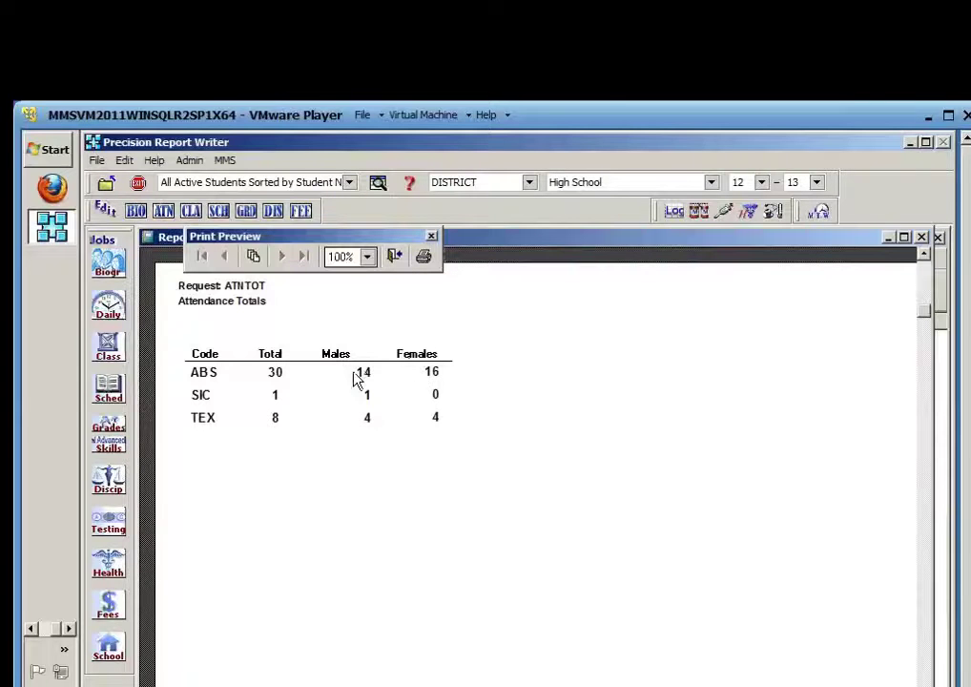
{"action": "left_click", "coordinate": [394, 258]}
{"action": "left_click", "coordinate": [455, 580]}
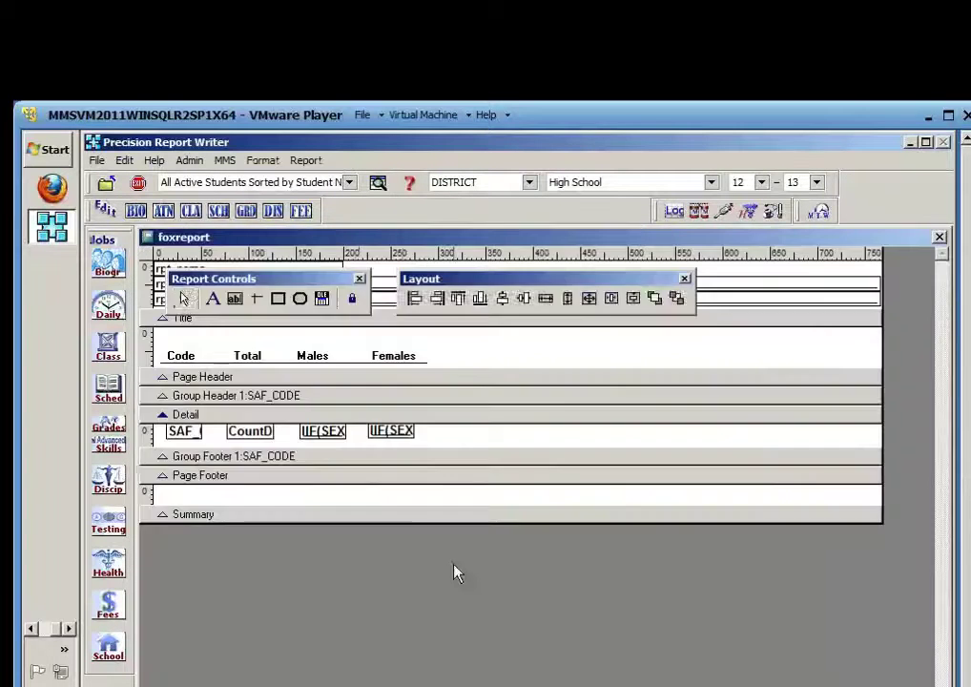
Nudge the Males count field slightly left, then save atntot.frx and preview the report
{"action": "left_click", "coordinate": [325, 431]}
{"action": "key", "text": "Left"}
{"action": "key", "text": "Left"}
{"action": "key", "text": "Left"}
{"action": "key", "text": "Left"}
{"action": "key", "text": "Left"}
{"action": "key", "text": "Left"}
{"action": "key", "text": "Left"}
{"action": "key", "text": "Left"}
{"action": "key", "text": "Left"}
{"action": "key", "text": "Left"}
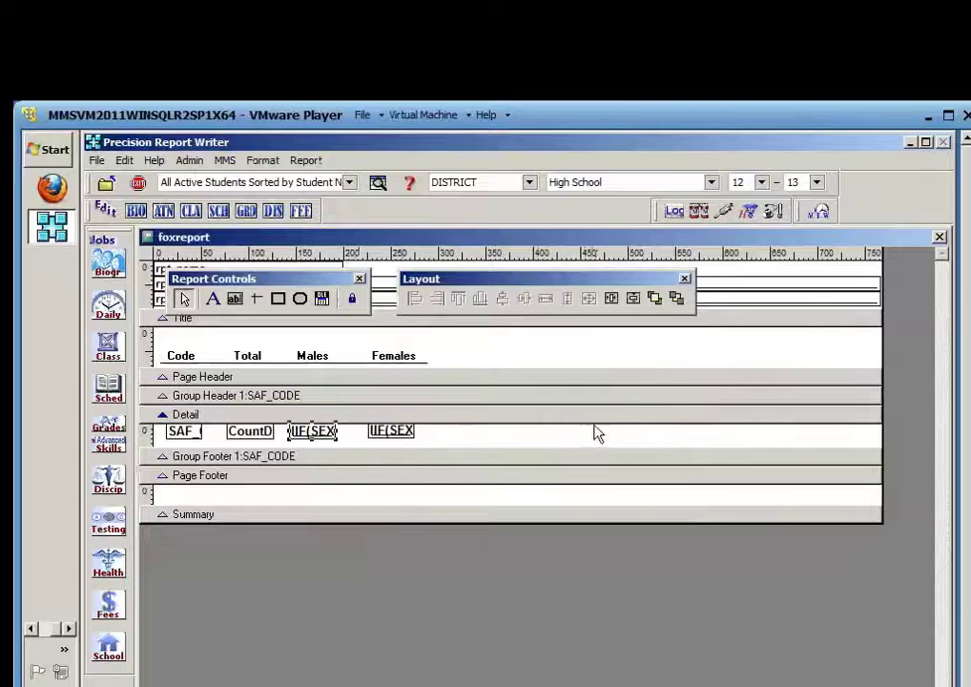
{"action": "left_click_drag", "start_coordinate": [477, 436], "coordinate": [161, 426]}
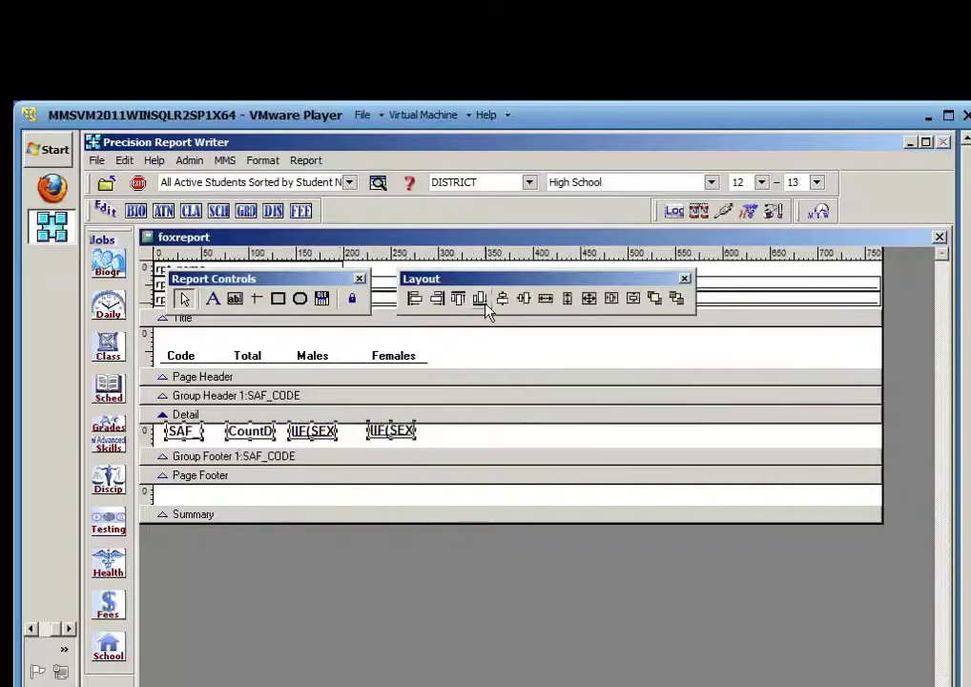
{"action": "left_click", "coordinate": [472, 435]}
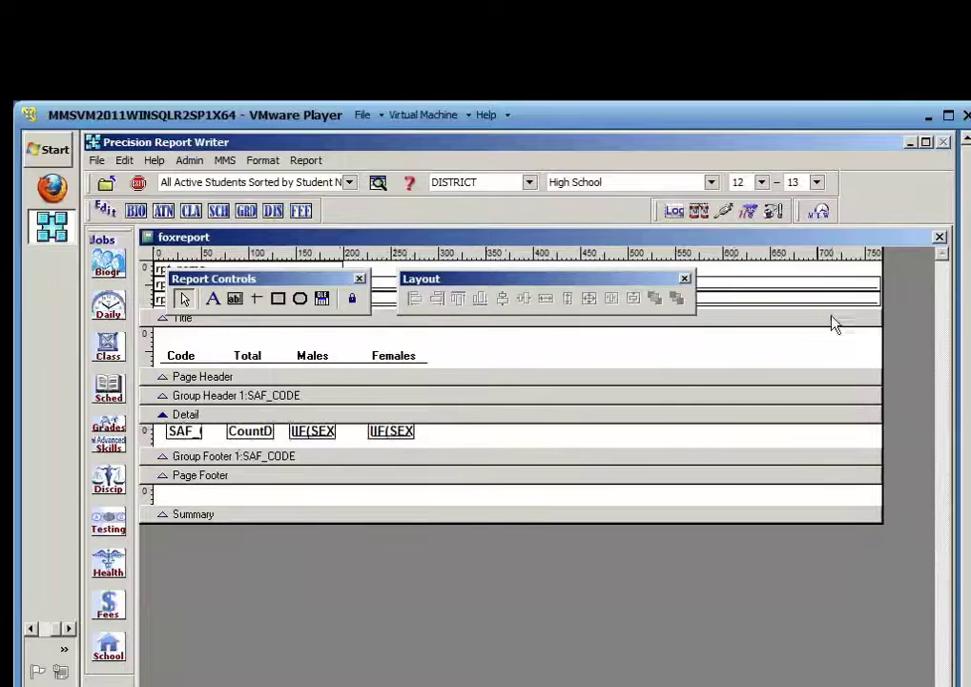
{"action": "left_click", "coordinate": [939, 236]}
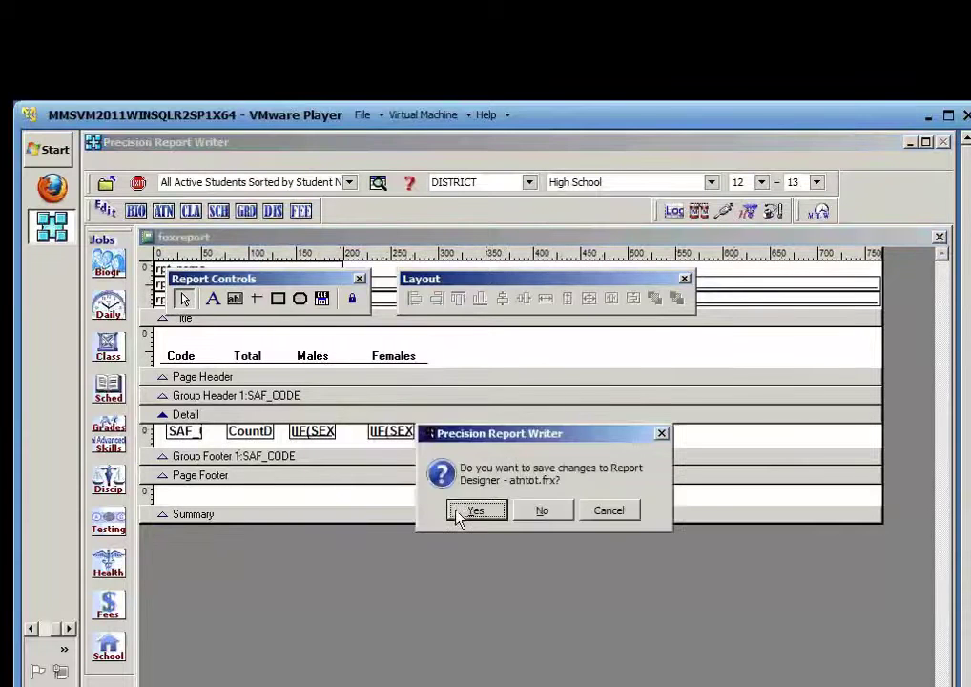
{"action": "left_click", "coordinate": [474, 511]}
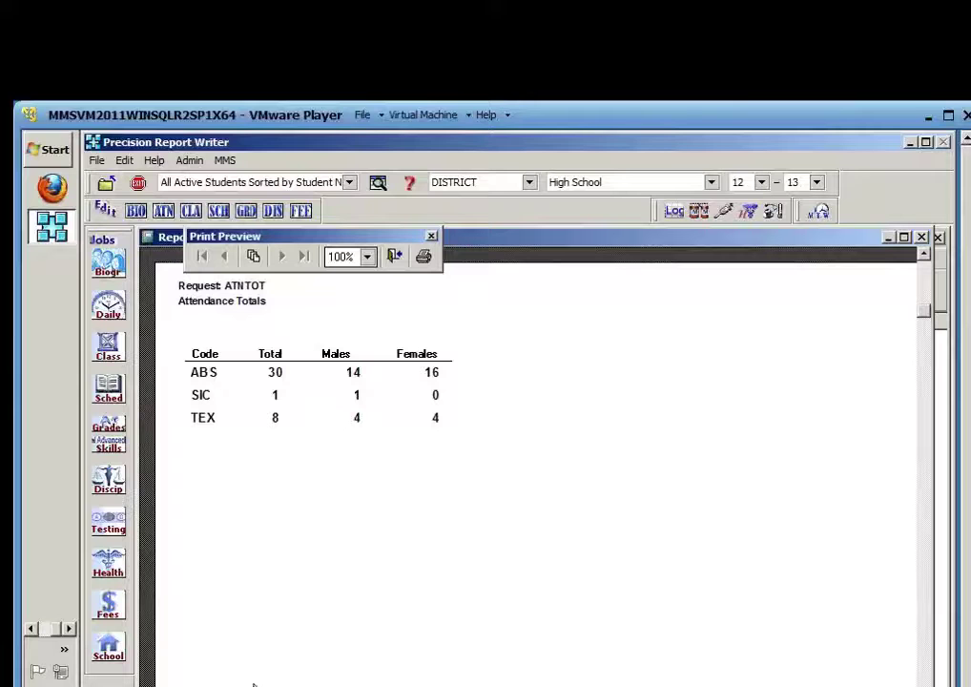
{"action": "left_click", "coordinate": [524, 684]}
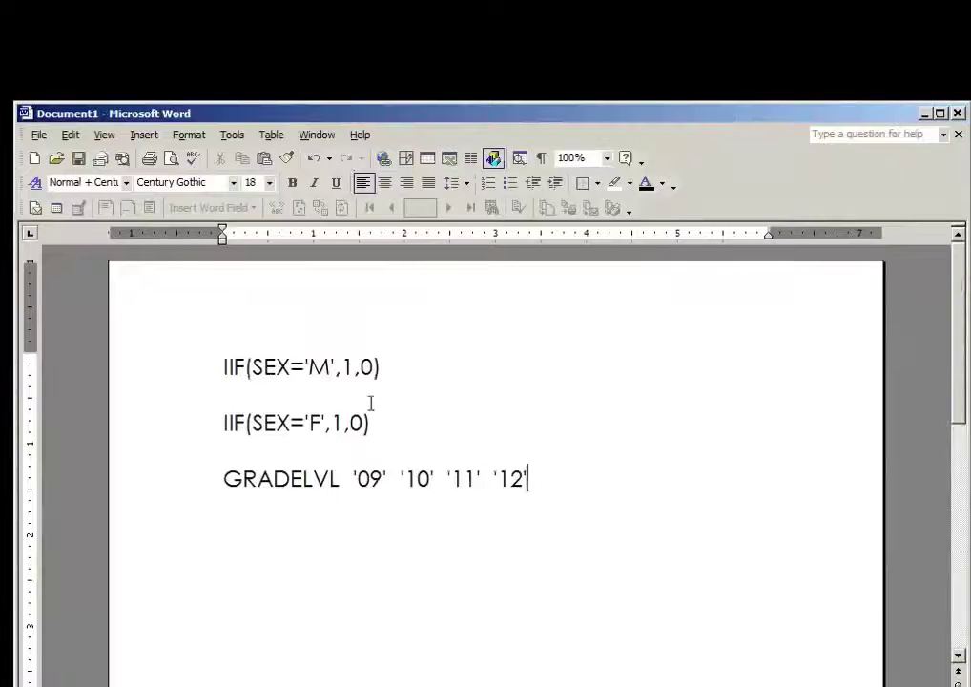
{"action": "left_click_drag", "start_coordinate": [223, 423], "coordinate": [383, 423]}
{"action": "left_click_drag", "start_coordinate": [414, 367], "coordinate": [223, 366]}
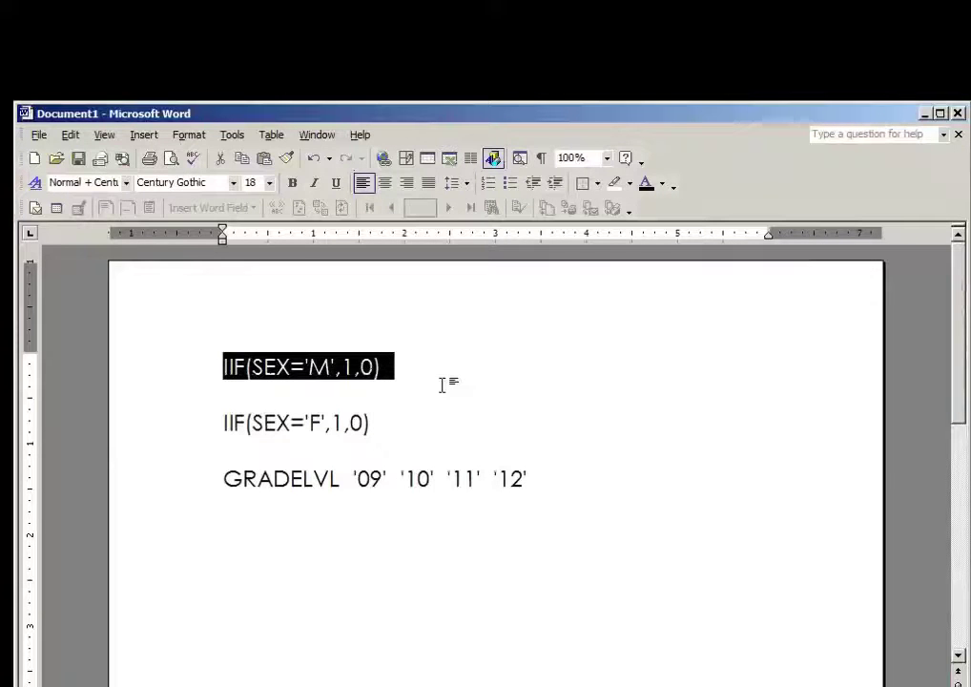
{"action": "key", "text": "alt+Tab"}
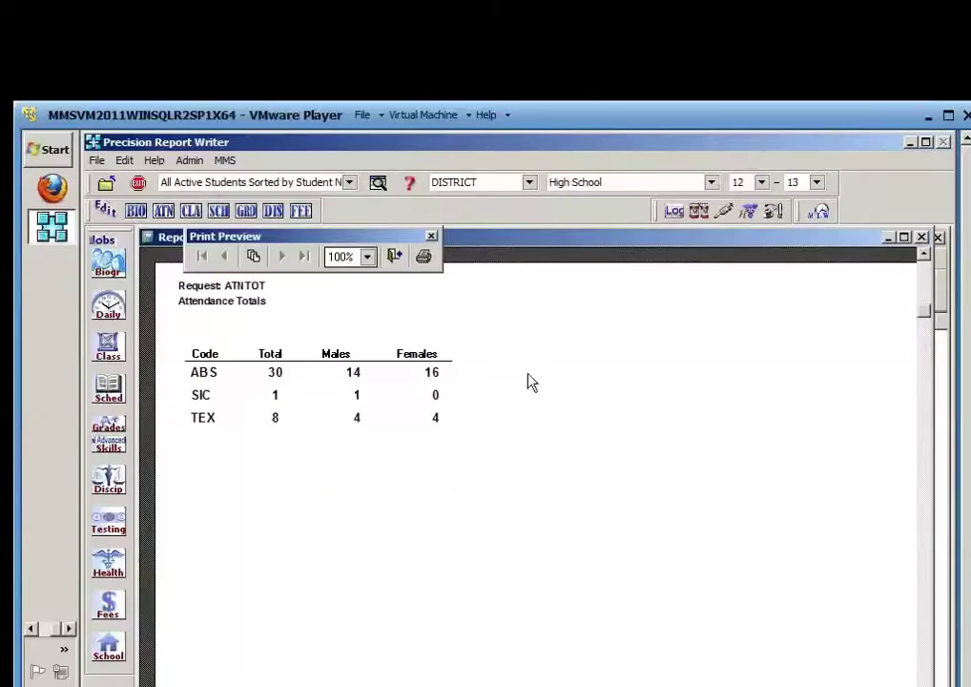
{"action": "left_click_drag", "start_coordinate": [600, 119], "coordinate": [601, 136]}
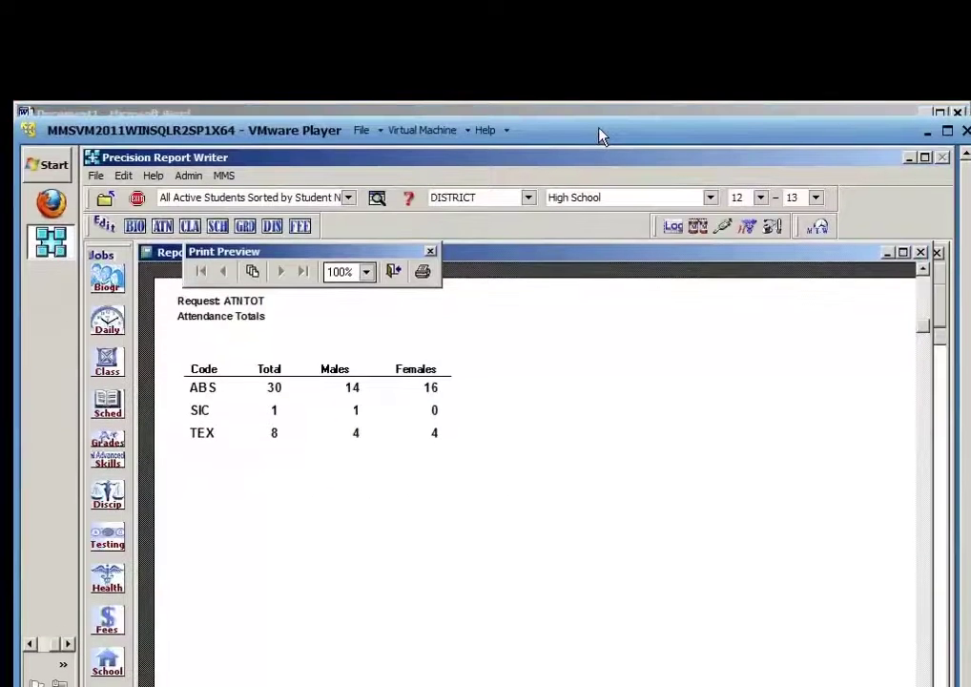
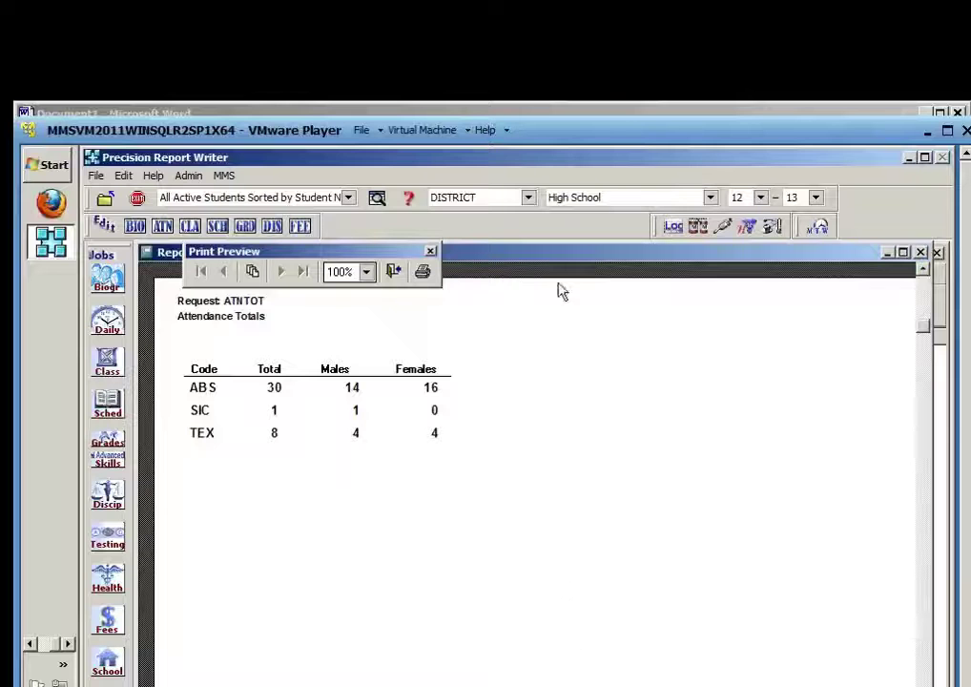
In the Word notes, add the line x / y = .zz * 100 = % below GRADELVL '12'
{"action": "left_click", "coordinate": [579, 114]}
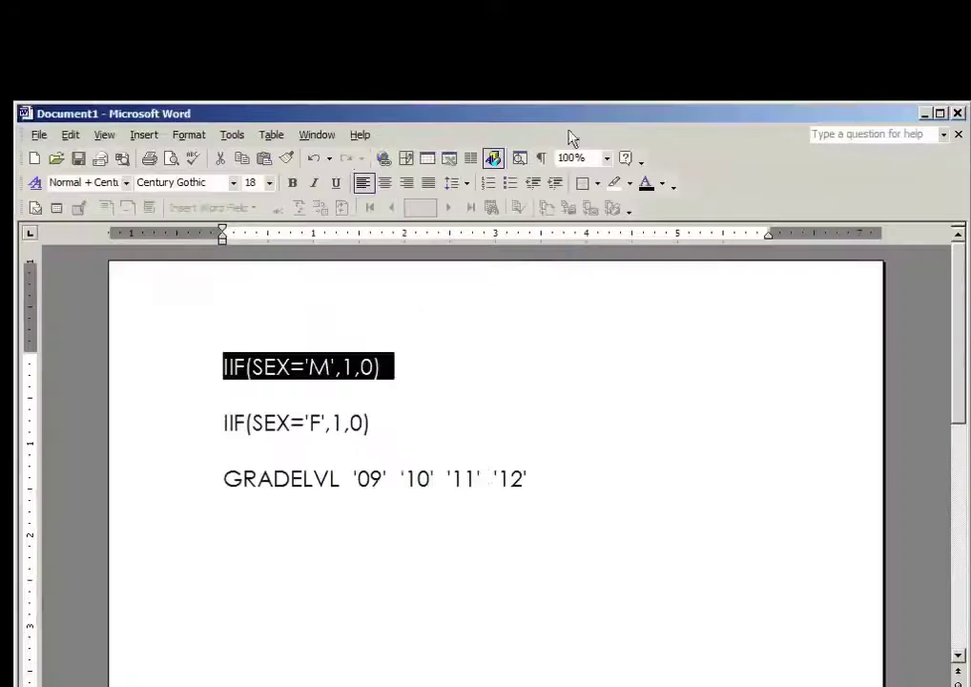
{"action": "left_click", "coordinate": [543, 481]}
{"action": "key", "text": "Return"}
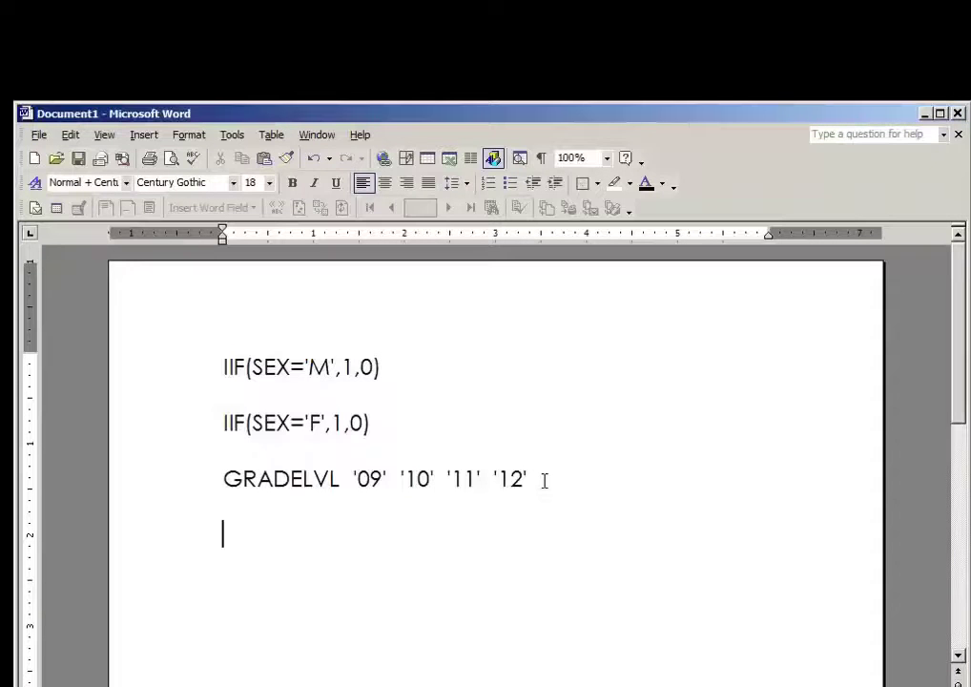
{"action": "type", "text": "x / y ="}
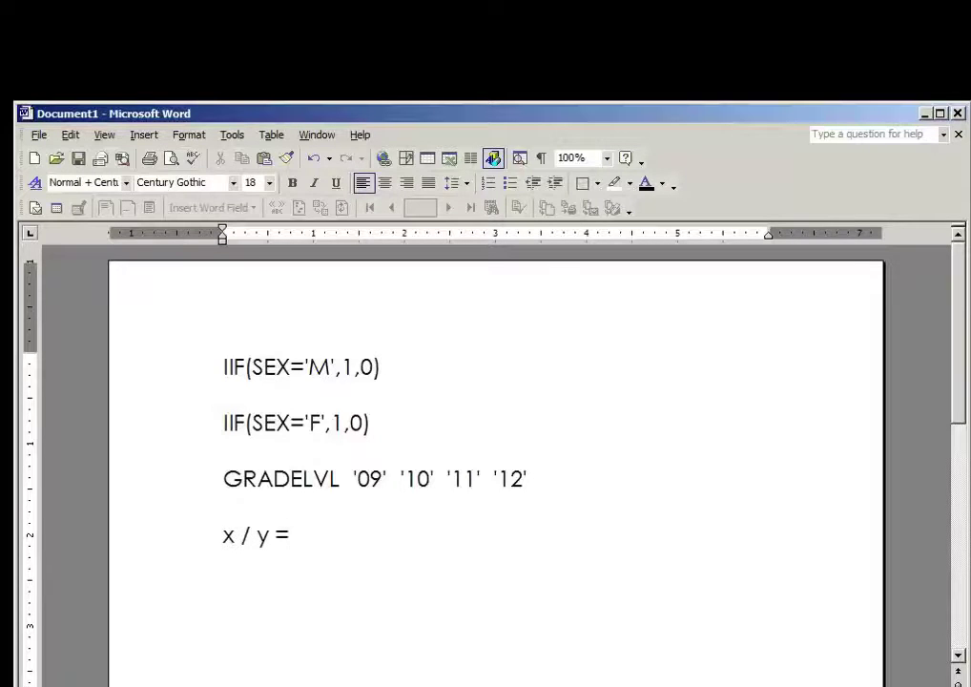
{"action": "type", "text": ".zz"}
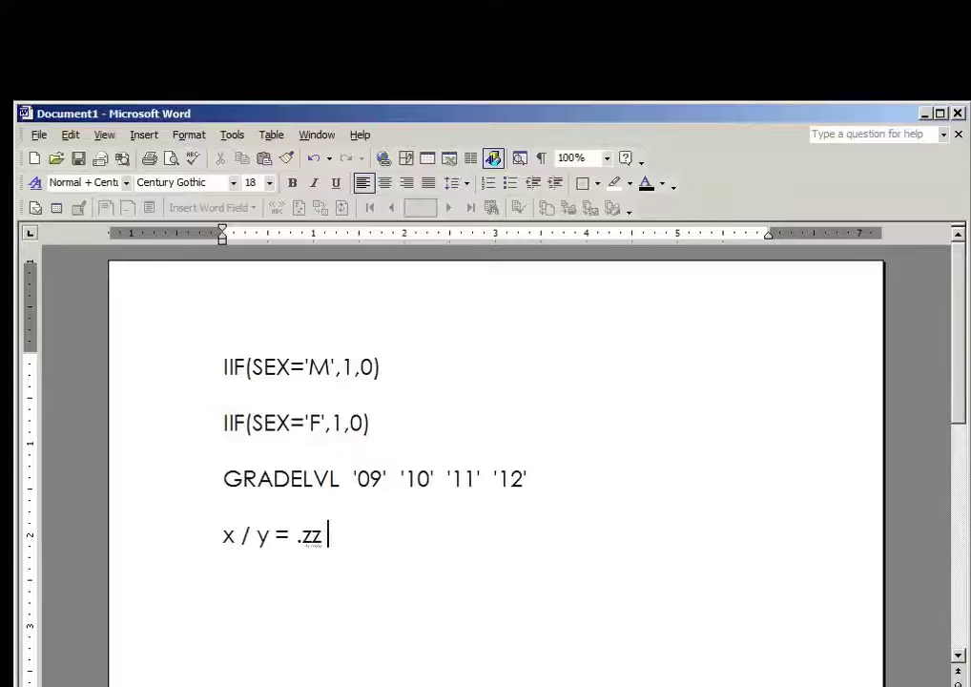
{"action": "type", "text": " * 100 = "}
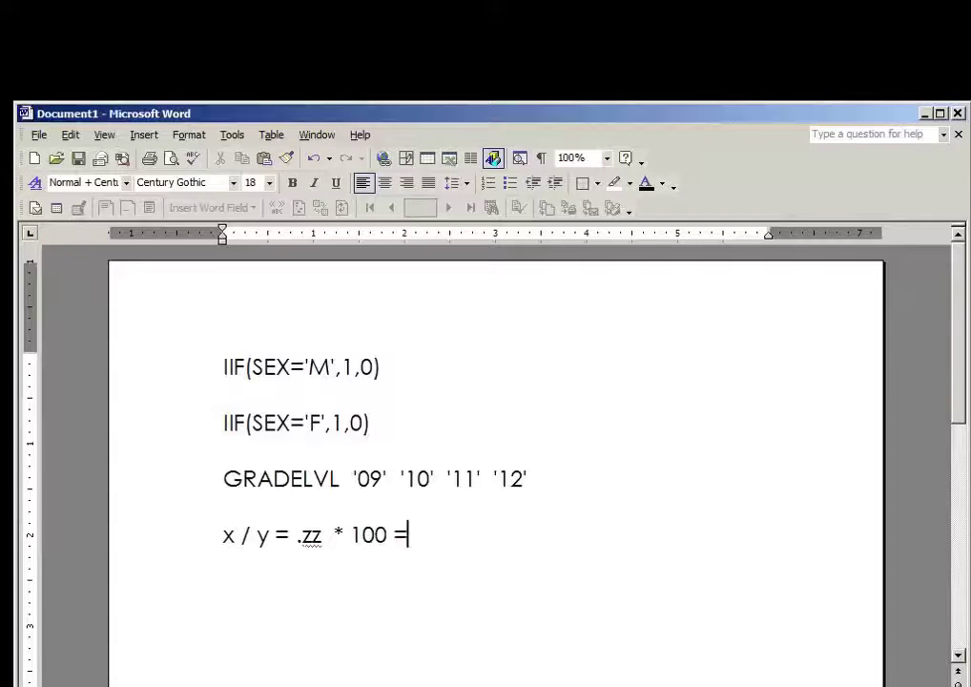
{"action": "type", "text": "%"}
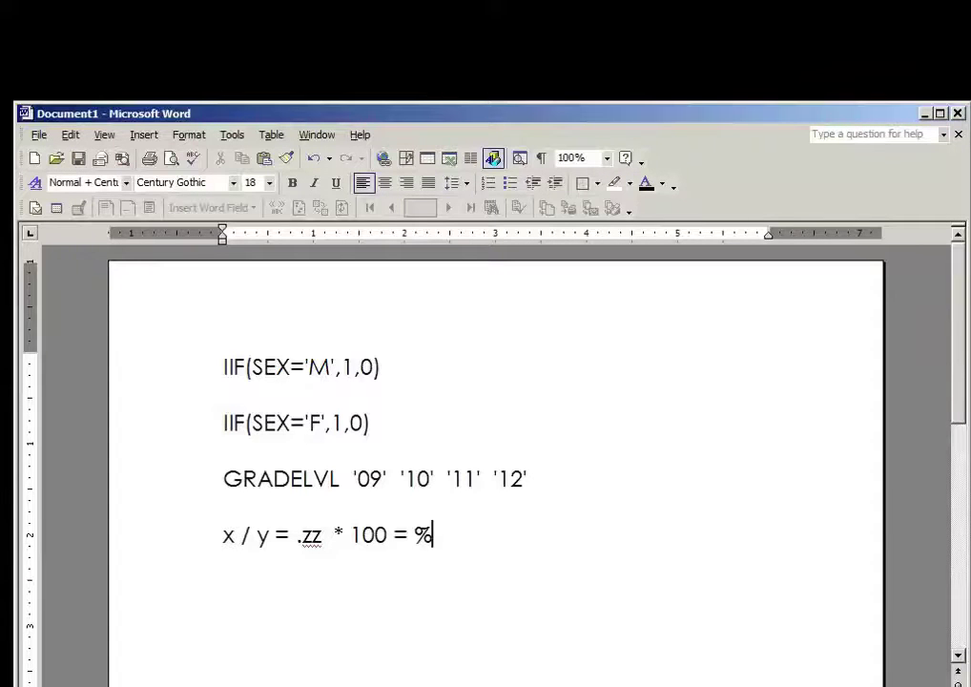
Highlight the x, y and .zz parts of the formula, then start a new line below it
{"action": "left_click_drag", "start_coordinate": [222, 536], "coordinate": [270, 537]}
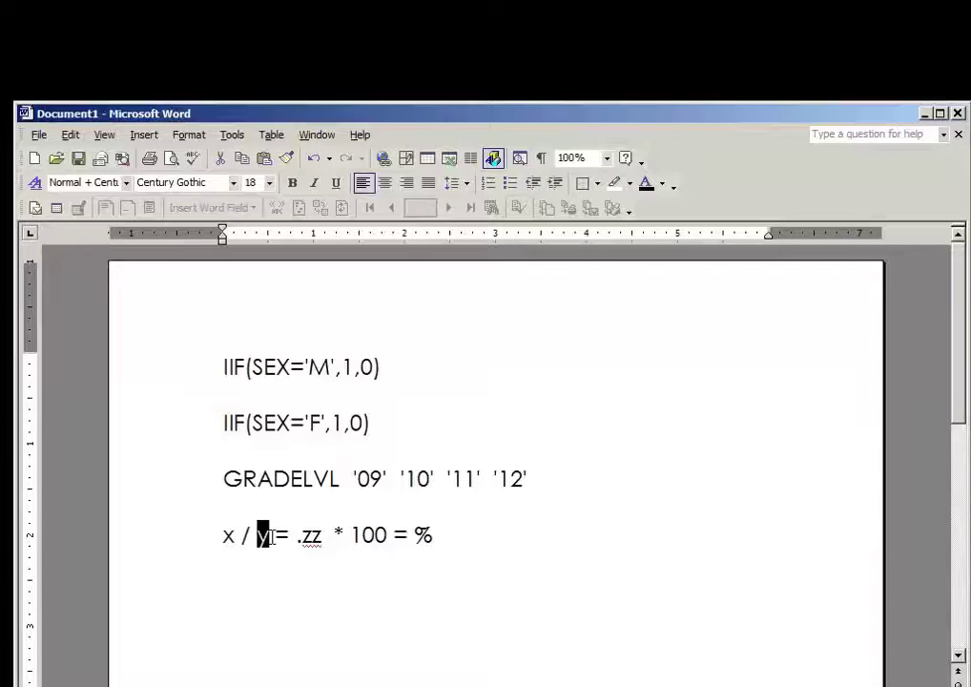
{"action": "left_click", "coordinate": [270, 536]}
{"action": "left_click_drag", "start_coordinate": [297, 536], "coordinate": [336, 536]}
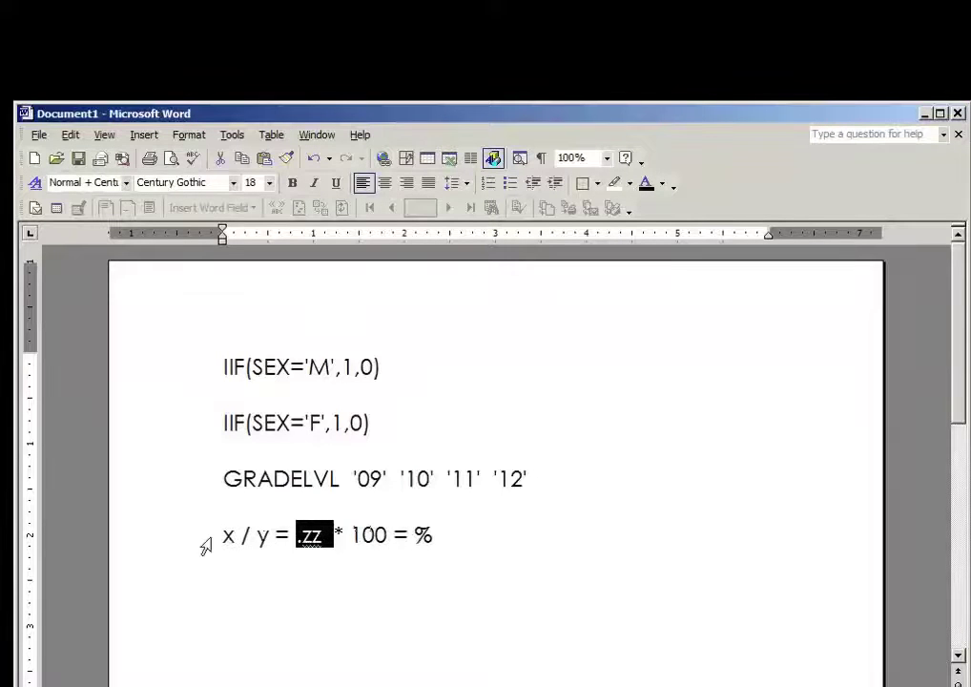
{"action": "left_click_drag", "start_coordinate": [217, 531], "coordinate": [234, 532]}
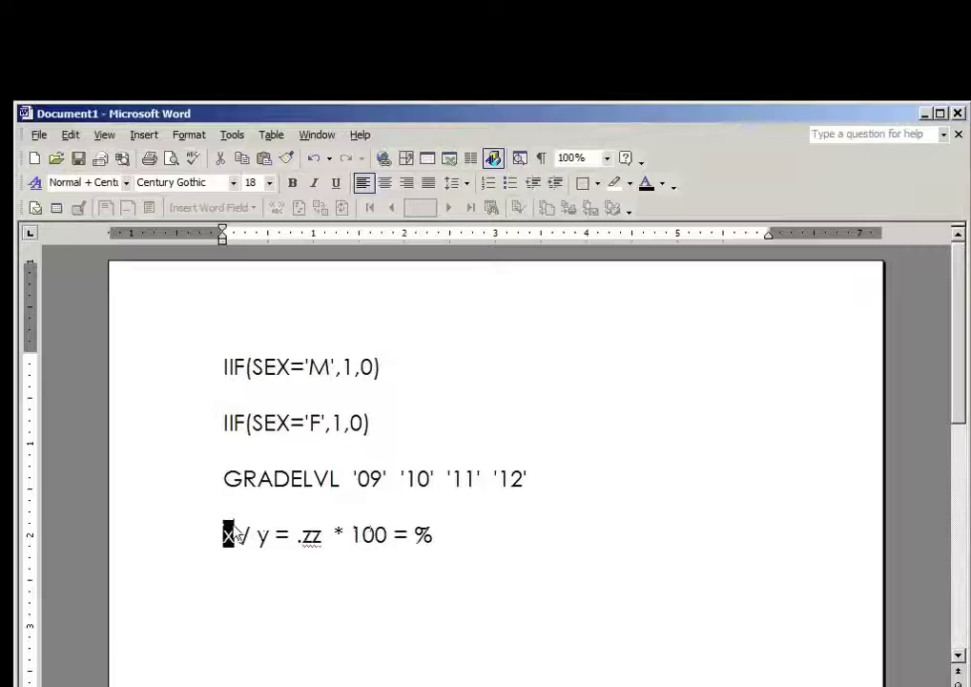
{"action": "left_click", "coordinate": [439, 535]}
{"action": "key", "text": "Return"}
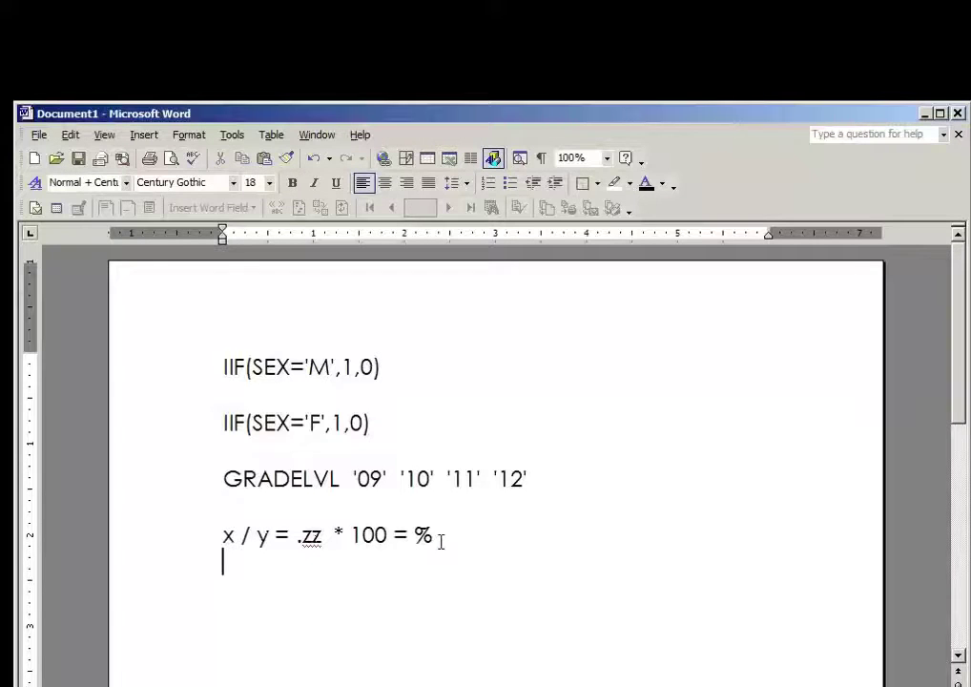
Add lines total males, total females and total codes, then return to the ATNTOT preview
{"action": "type", "text": "total males"}
{"action": "key", "text": "Return"}
{"action": "type", "text": "total "}
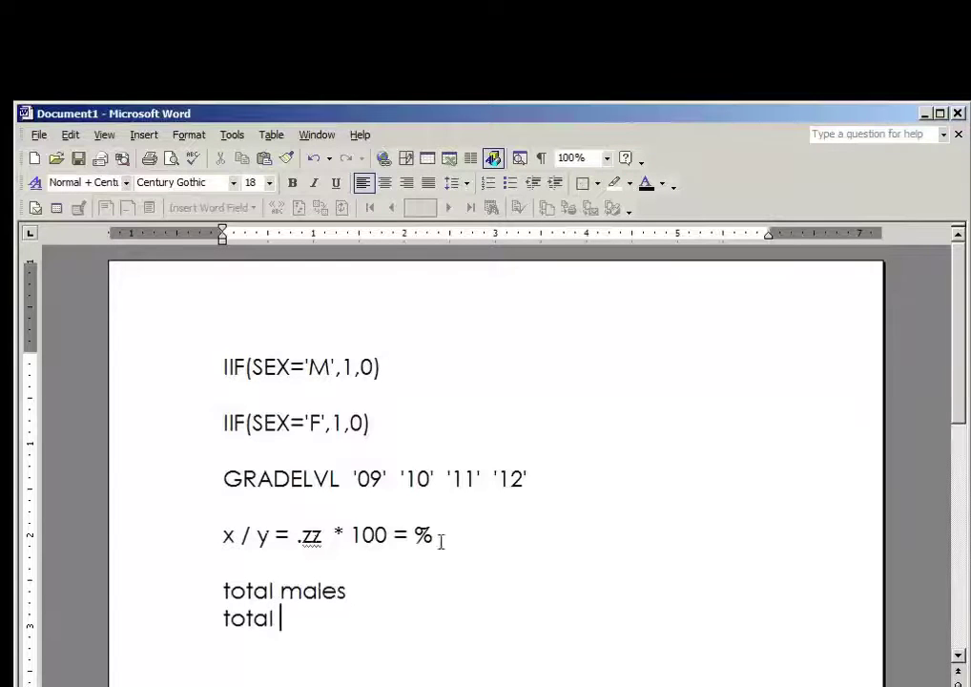
{"action": "type", "text": "femal"}
{"action": "key", "text": "BackSpace"}
{"action": "type", "text": "les"}
{"action": "key", "text": "Return"}
{"action": "type", "text": "total "}
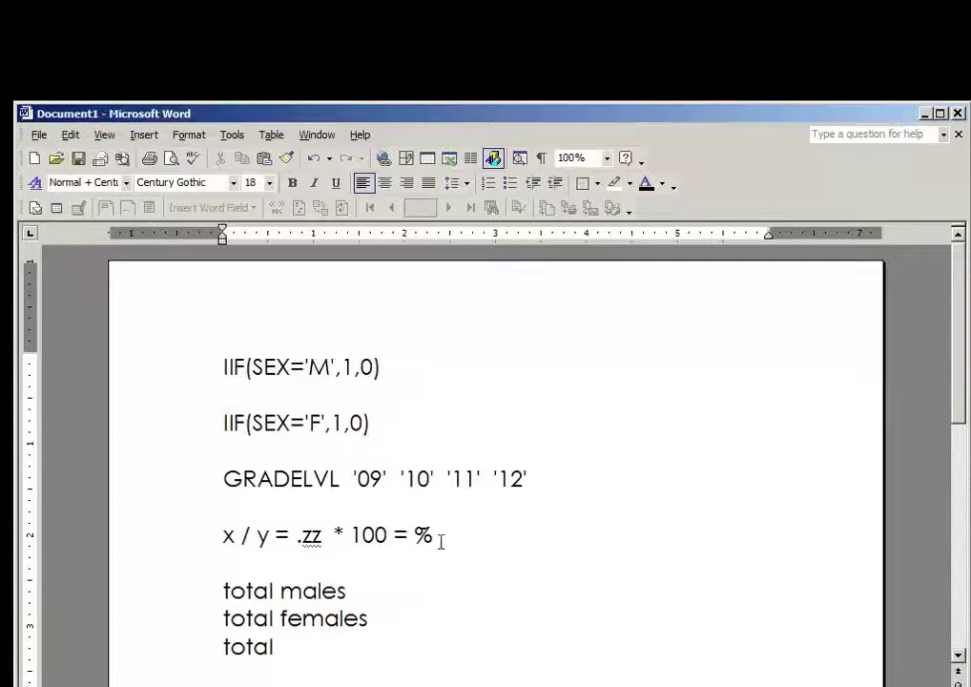
{"action": "type", "text": "codes"}
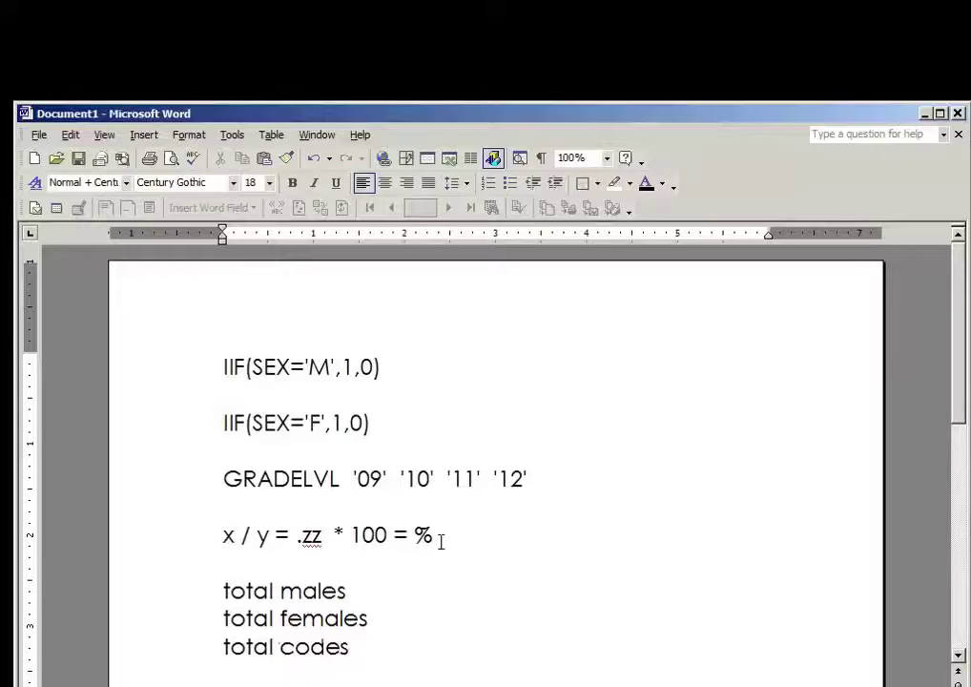
{"action": "left_click_drag", "start_coordinate": [350, 647], "coordinate": [228, 590]}
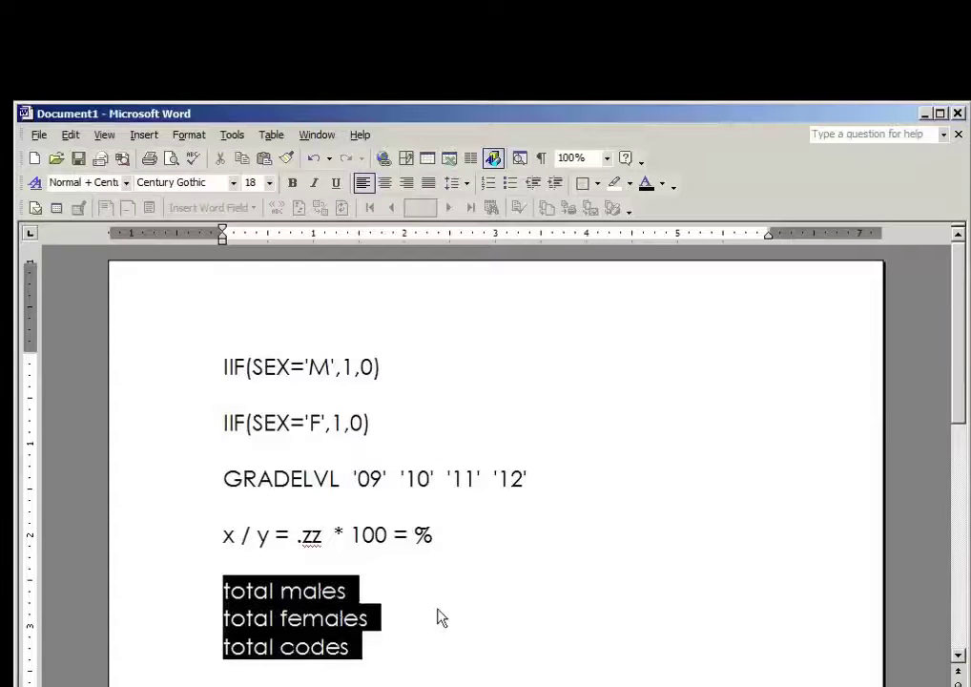
{"action": "left_click_drag", "start_coordinate": [445, 535], "coordinate": [232, 537]}
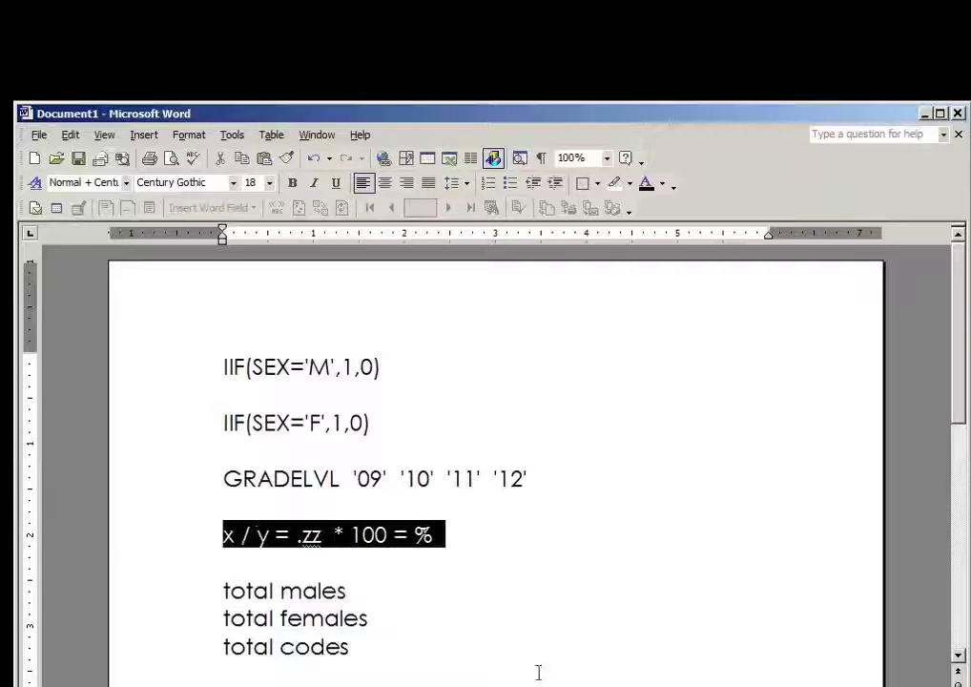
{"action": "key", "text": "alt+Tab"}
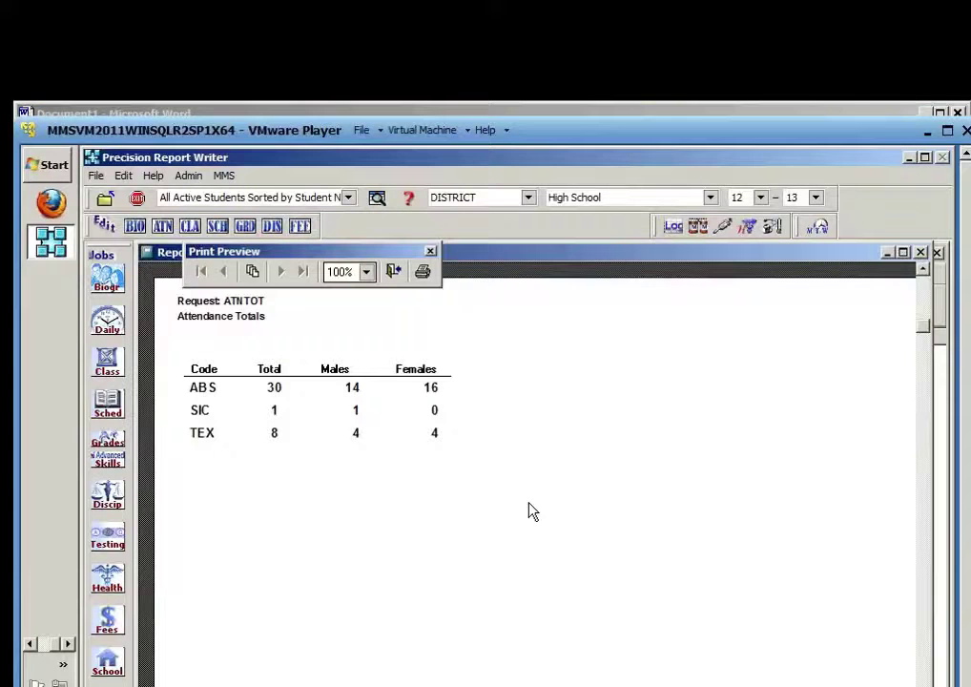
Close the ATNTOT preview and reopen its layout in the report designer via Edit Layout
{"action": "left_click", "coordinate": [394, 273]}
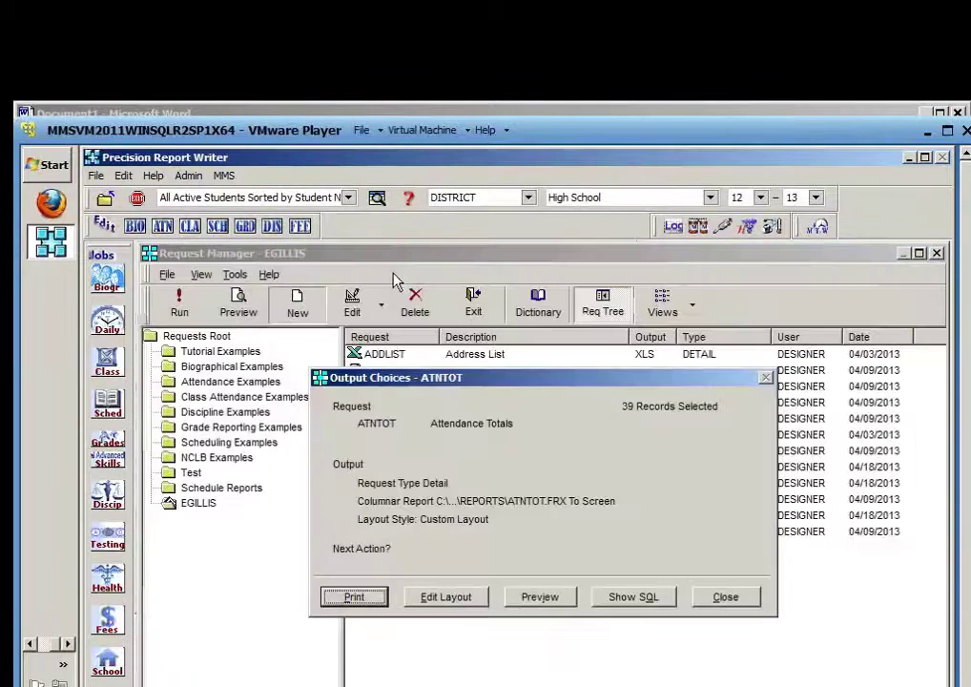
{"action": "left_click", "coordinate": [454, 601]}
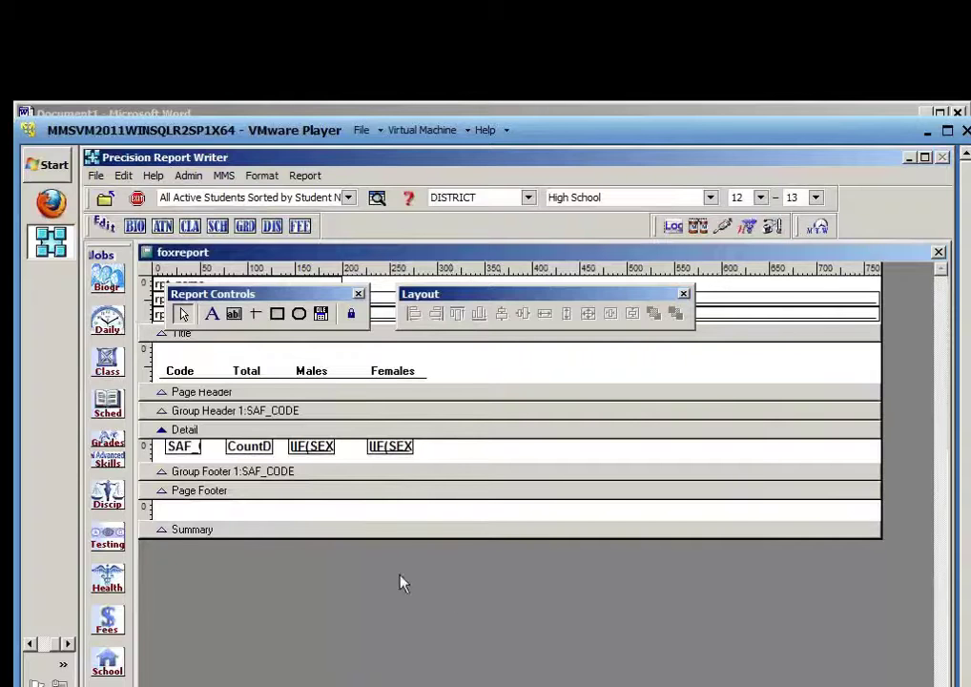
{"action": "left_click", "coordinate": [305, 177]}
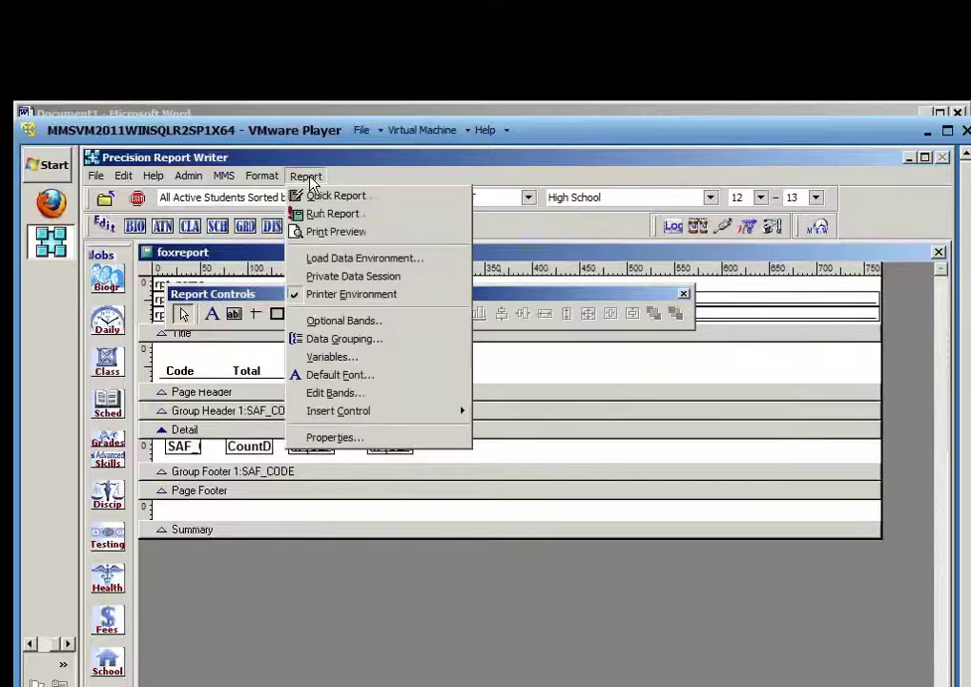
In Report > Variables, add a new variable named total_males below FFLinCnt1
{"action": "left_click", "coordinate": [392, 363]}
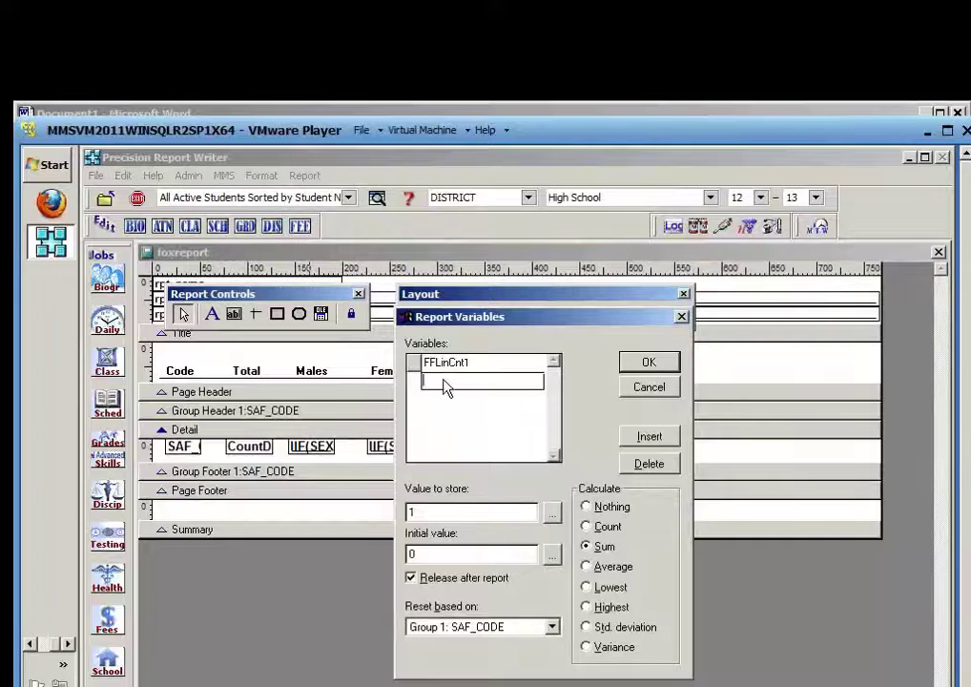
{"action": "left_click", "coordinate": [445, 387]}
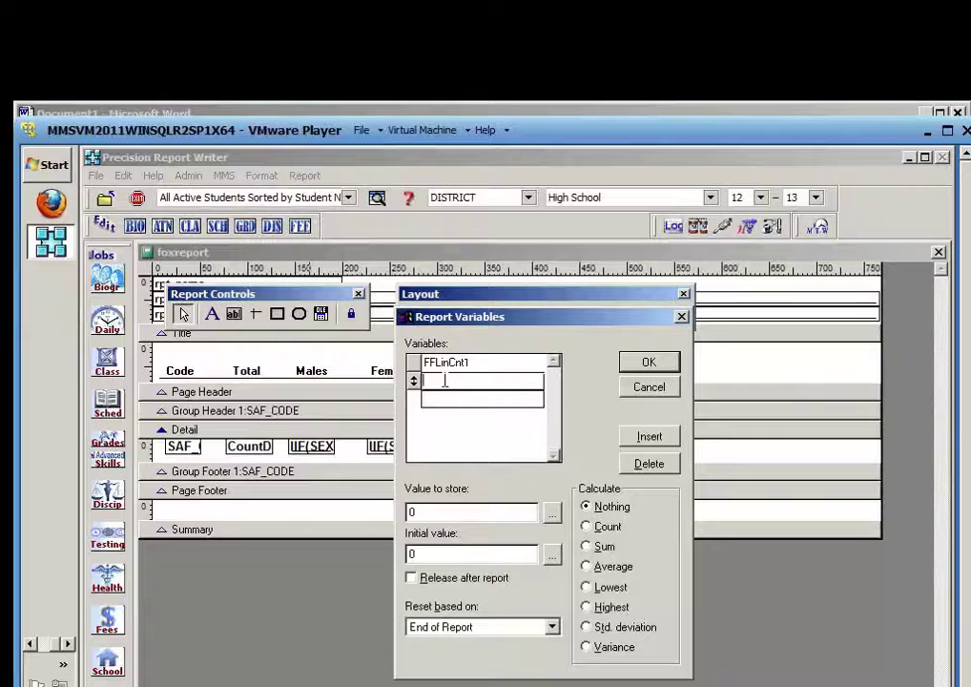
{"action": "type", "text": "total_males"}
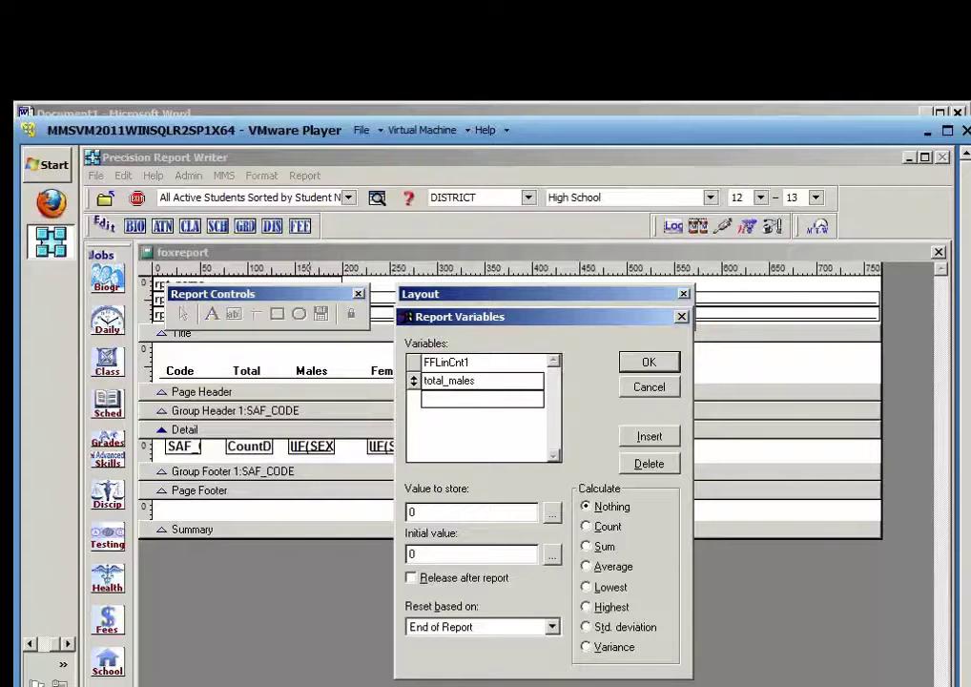
{"action": "key", "text": "Tab"}
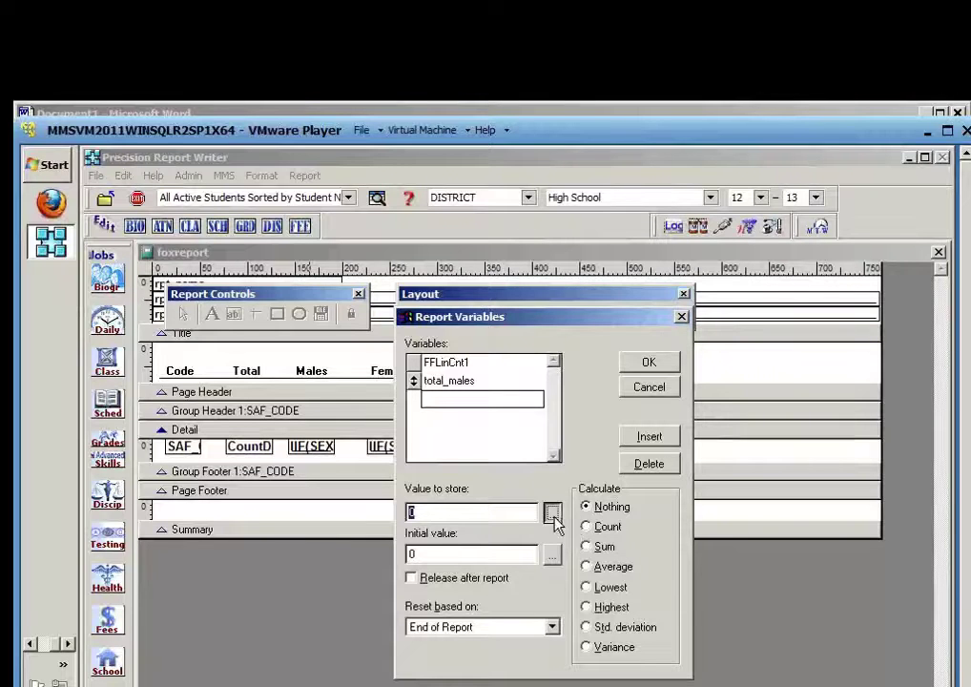
Give total_males the value IIF(SEX='M',1,0), Sum calculation, and reset at Group 1: SAF_CODE
{"action": "left_click", "coordinate": [553, 515]}
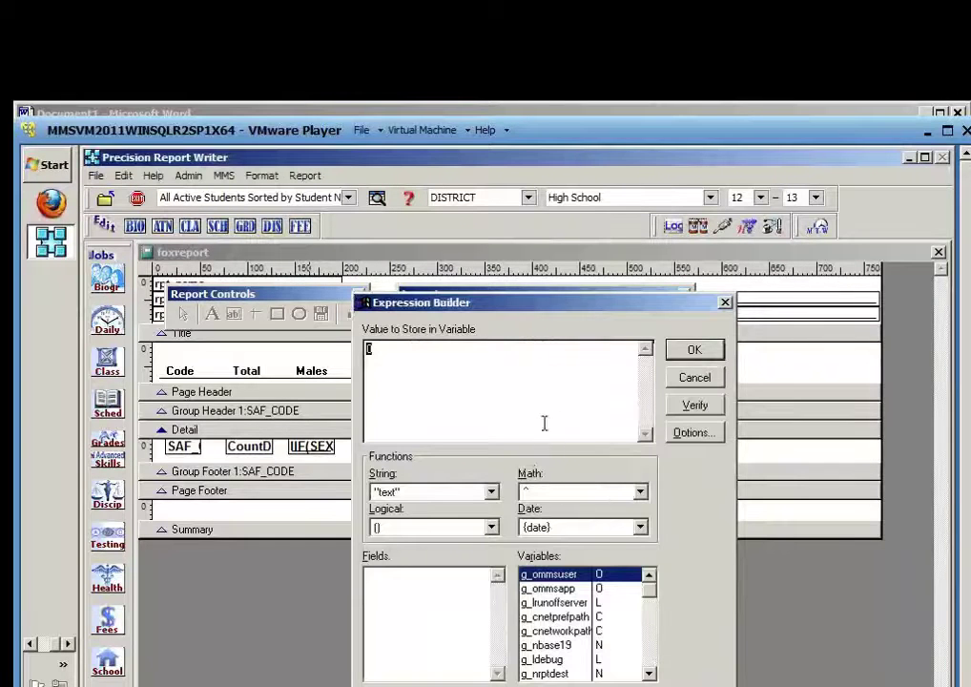
{"action": "left_click", "coordinate": [701, 377]}
{"action": "left_click", "coordinate": [553, 515]}
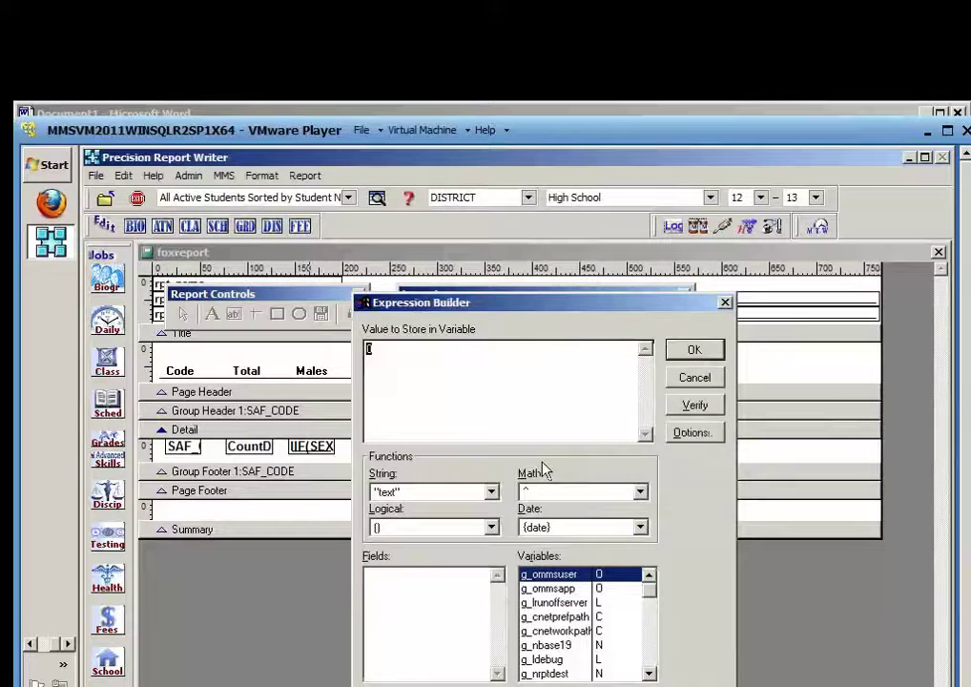
{"action": "type", "text": "IIF(SEX='M"}
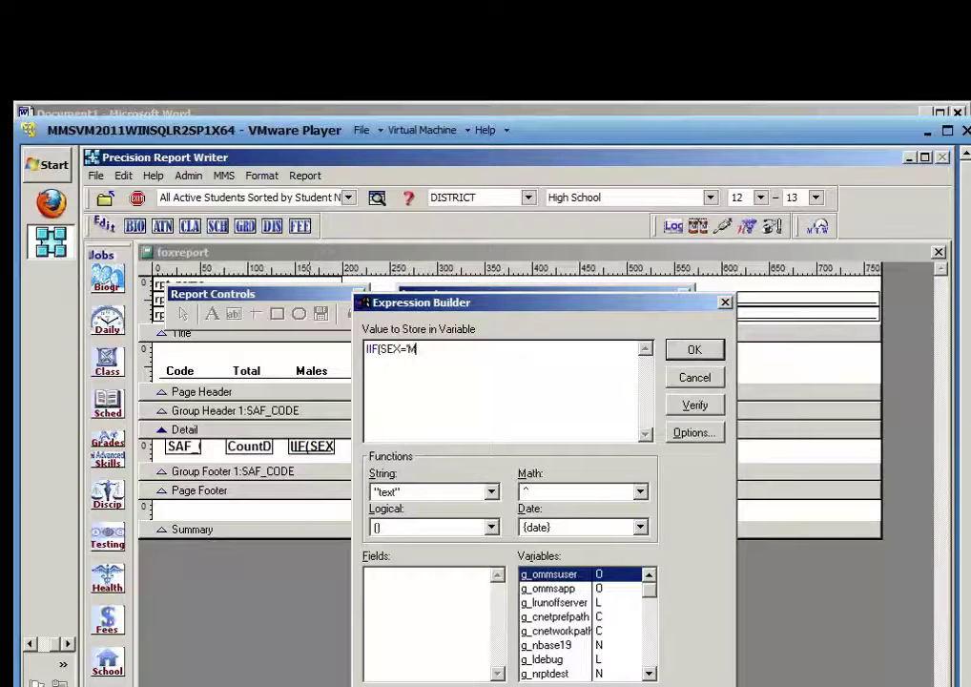
{"action": "type", "text": "',1,0)"}
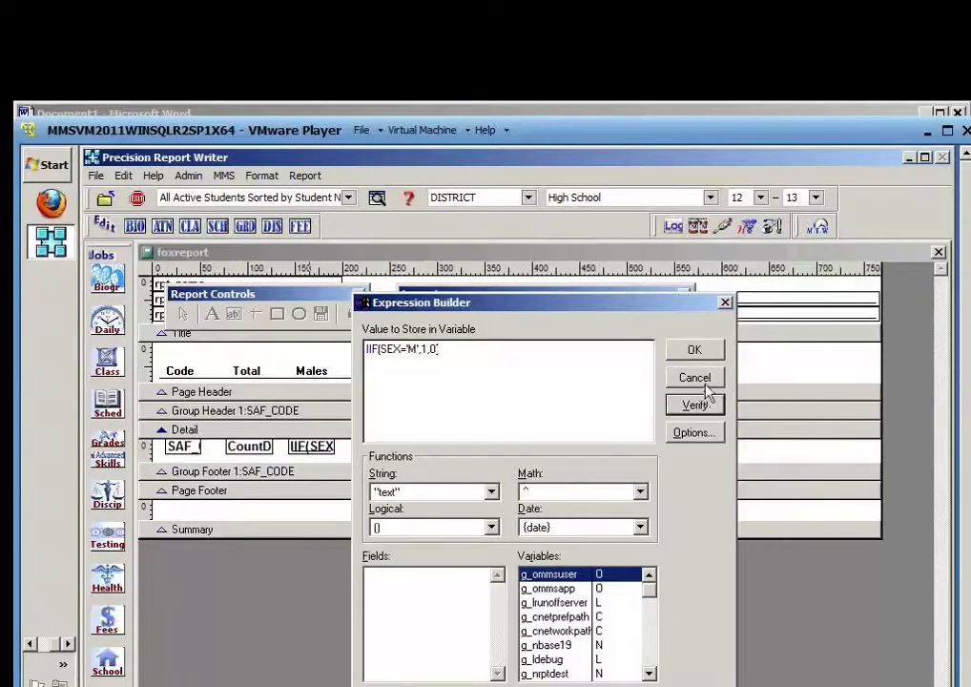
{"action": "left_click", "coordinate": [710, 353]}
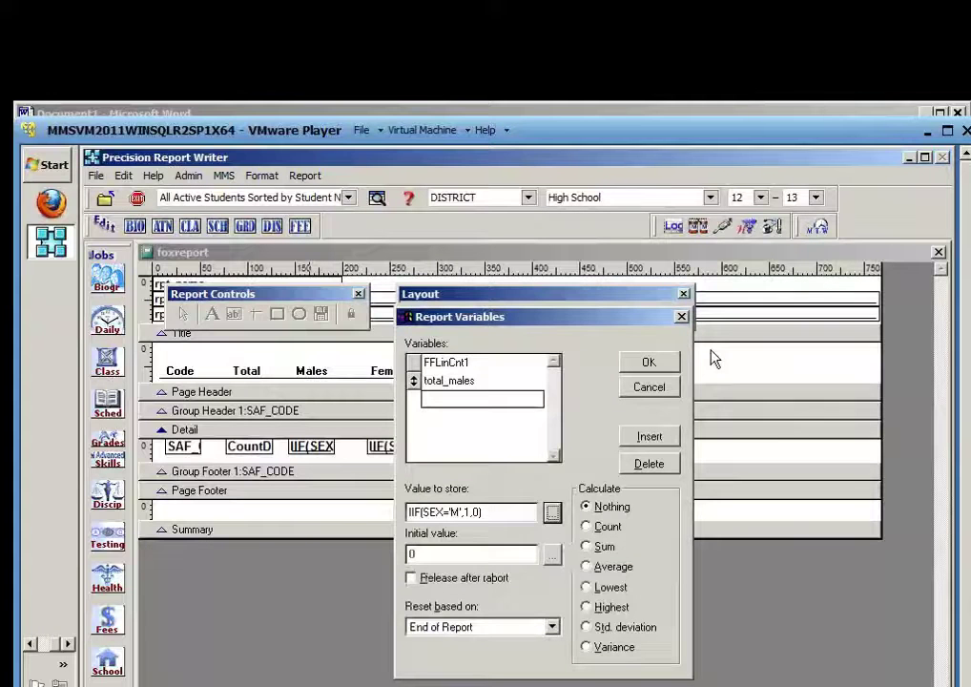
{"action": "left_click", "coordinate": [603, 547]}
{"action": "left_click", "coordinate": [601, 549]}
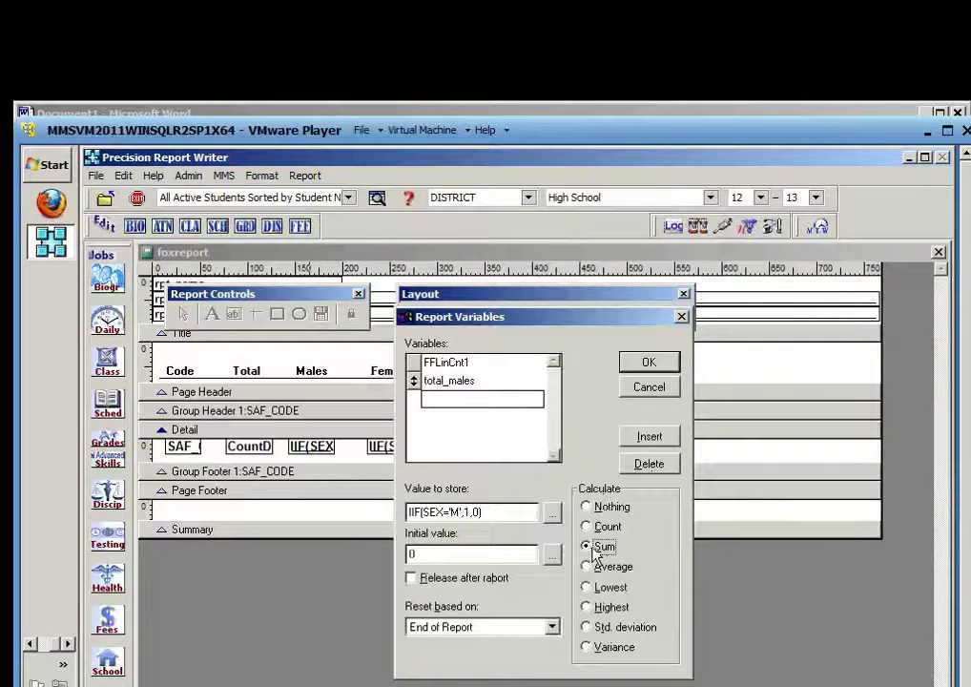
{"action": "left_click", "coordinate": [551, 627]}
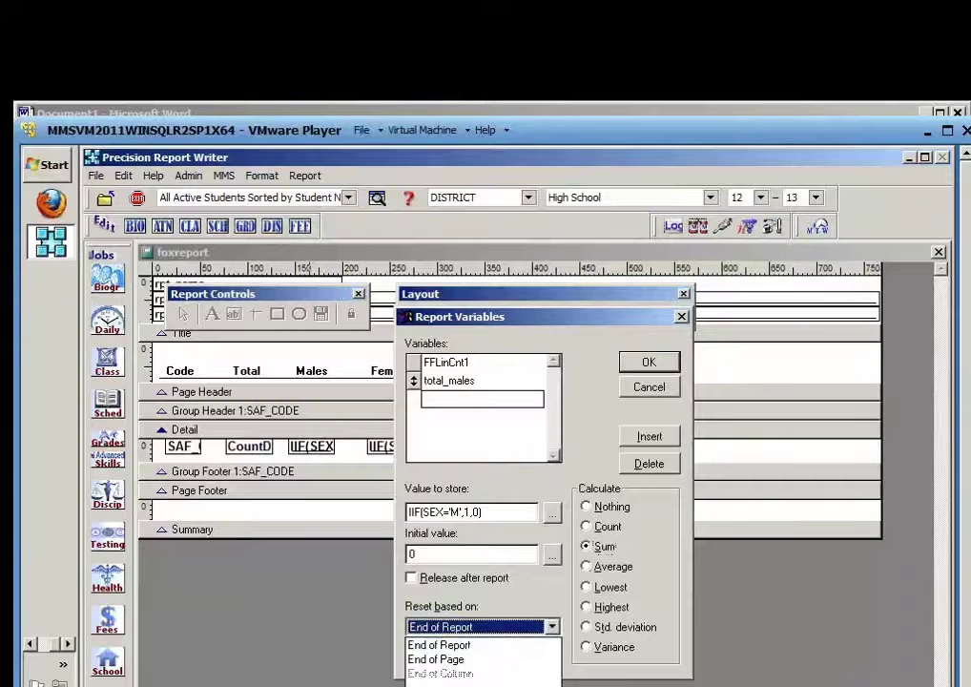
{"action": "left_click", "coordinate": [449, 686]}
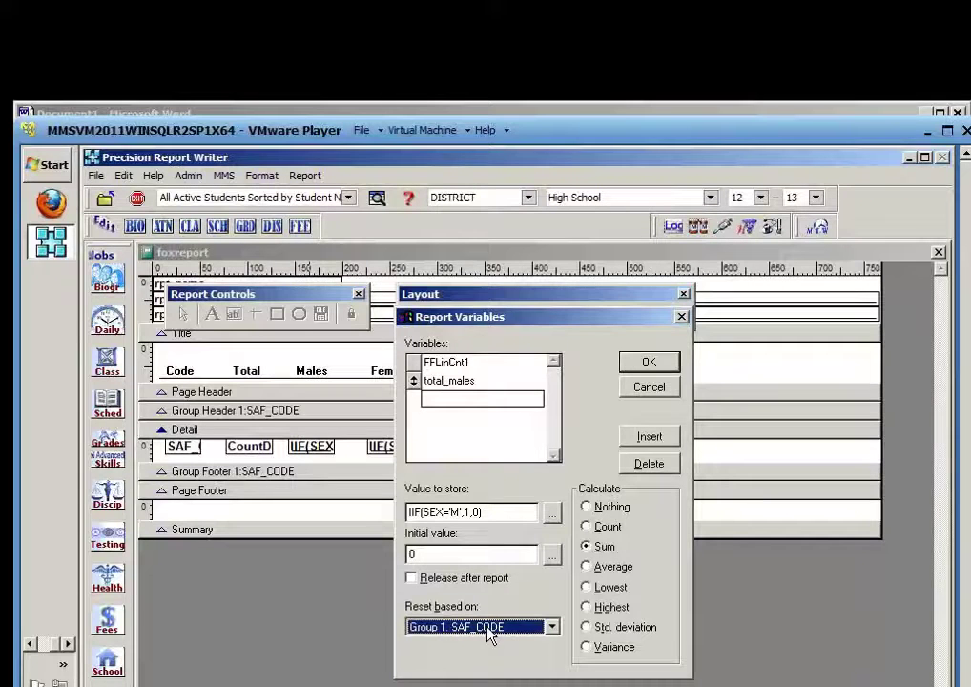
{"action": "left_click", "coordinate": [430, 399]}
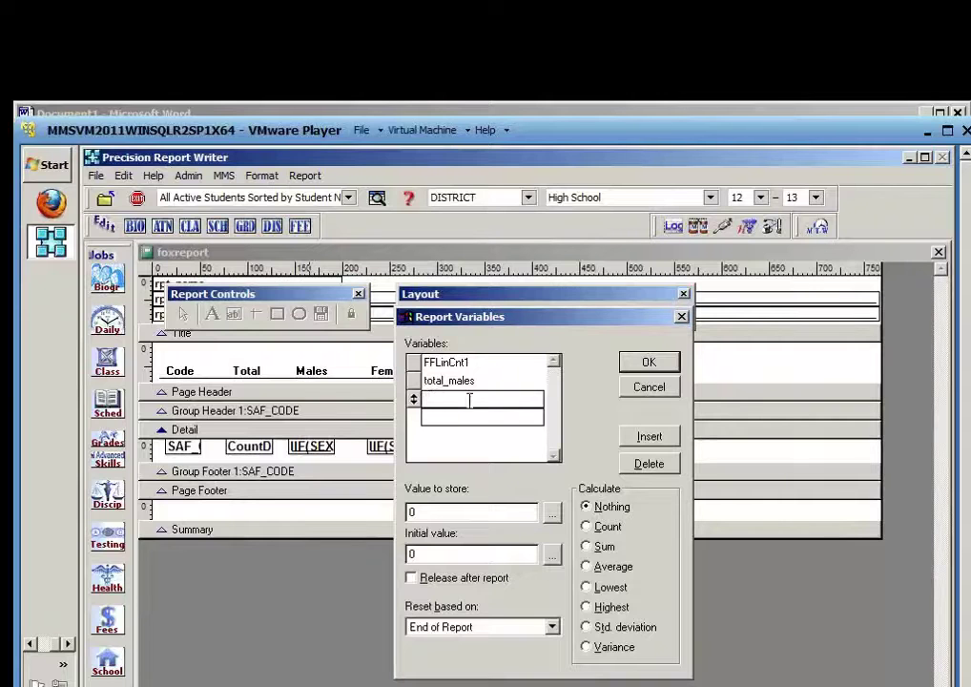
Add total_females summing IIF(SEX='F',1,0) with reset at Group 1: SAF_CODE, and begin the next variable
{"action": "type", "text": "total_females"}
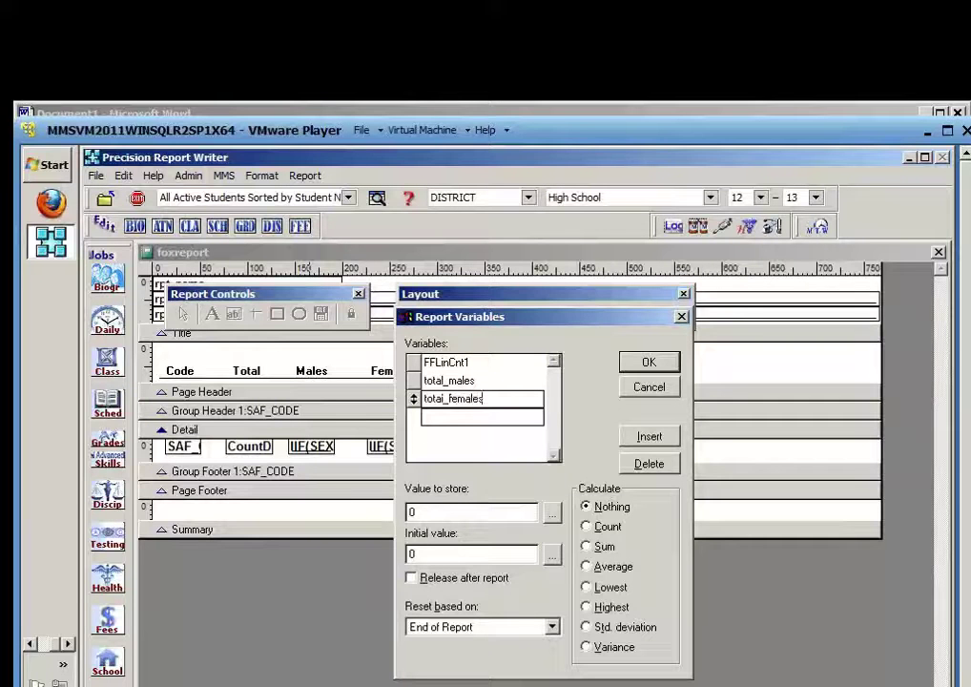
{"action": "left_click", "coordinate": [553, 514]}
{"action": "type", "text": "IIF(SEX="}
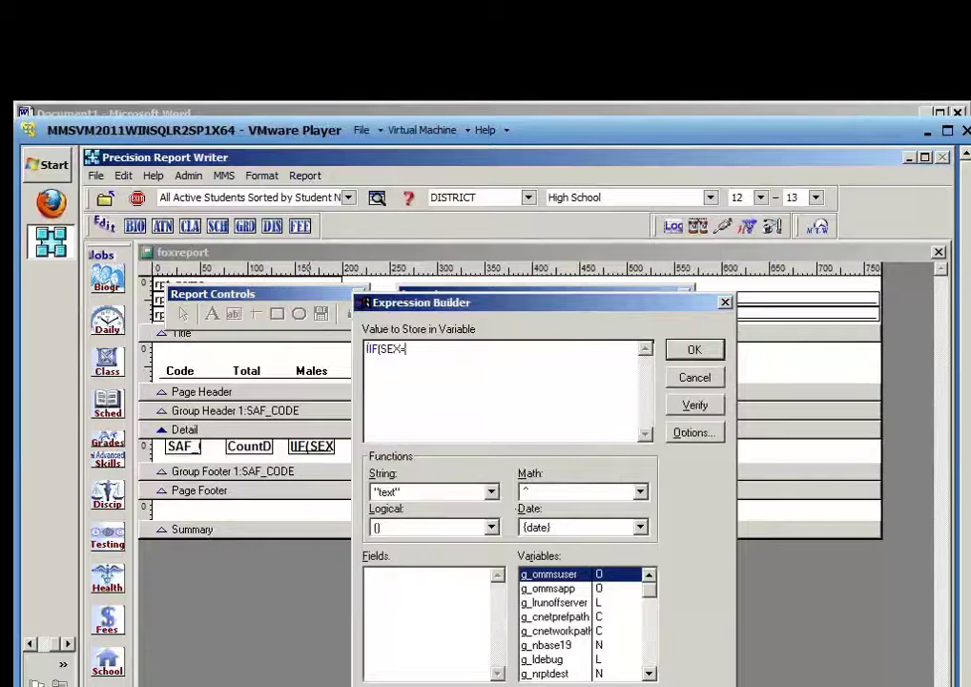
{"action": "type", "text": "'F"}
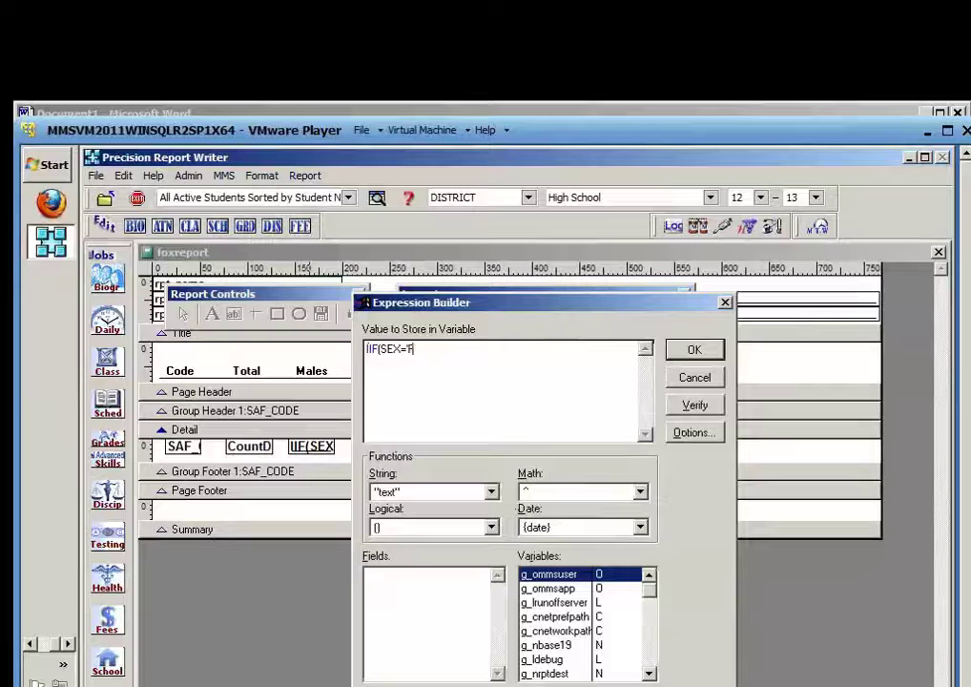
{"action": "type", "text": "',1,0)"}
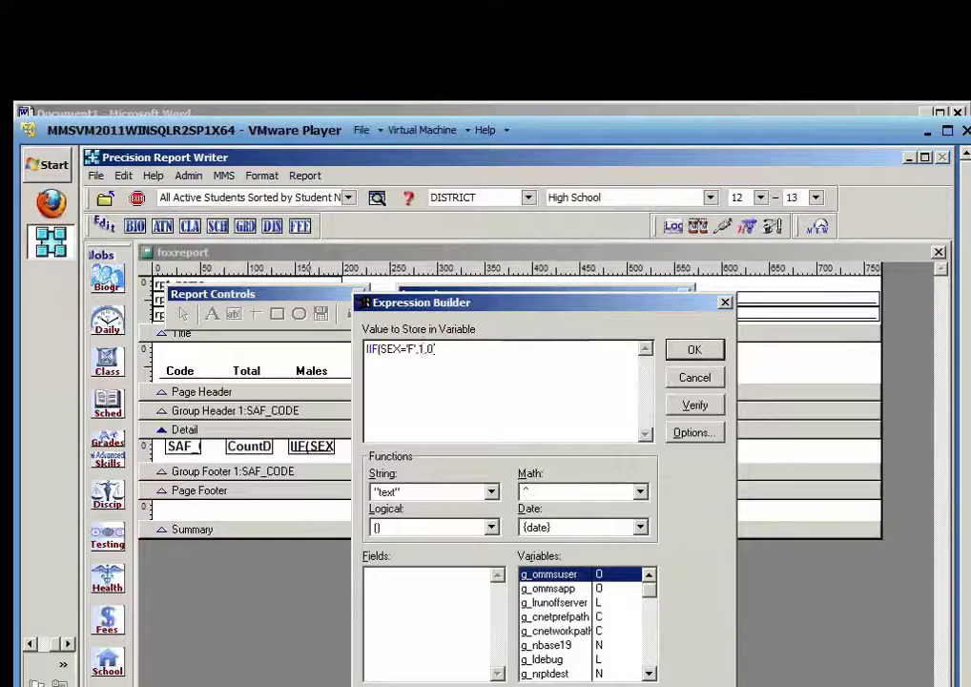
{"action": "left_click", "coordinate": [701, 408]}
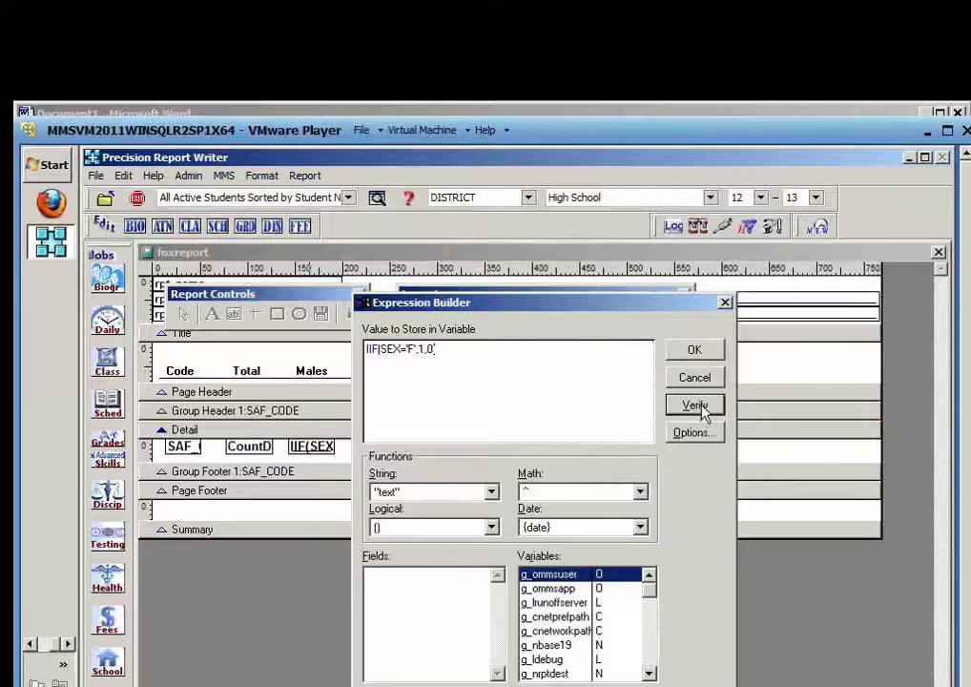
{"action": "left_click", "coordinate": [696, 352]}
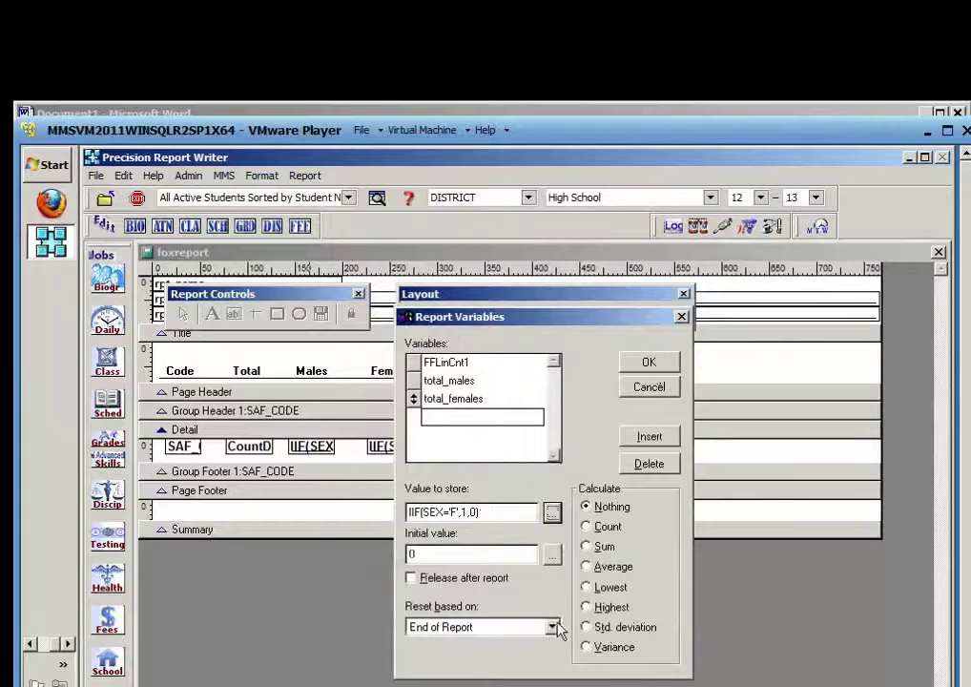
{"action": "left_click", "coordinate": [586, 545]}
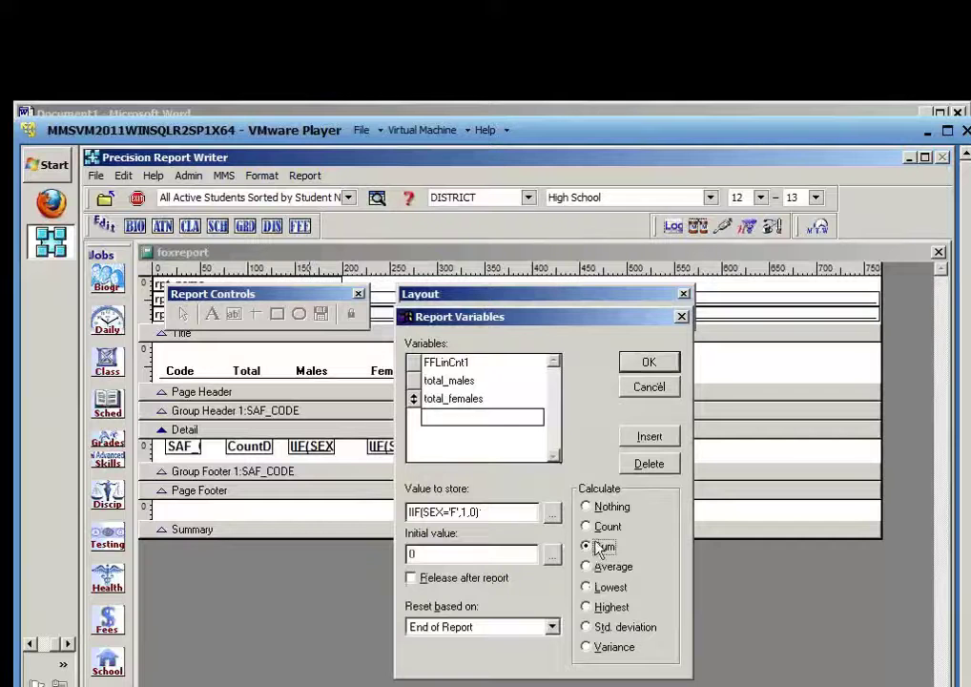
{"action": "left_click", "coordinate": [551, 627]}
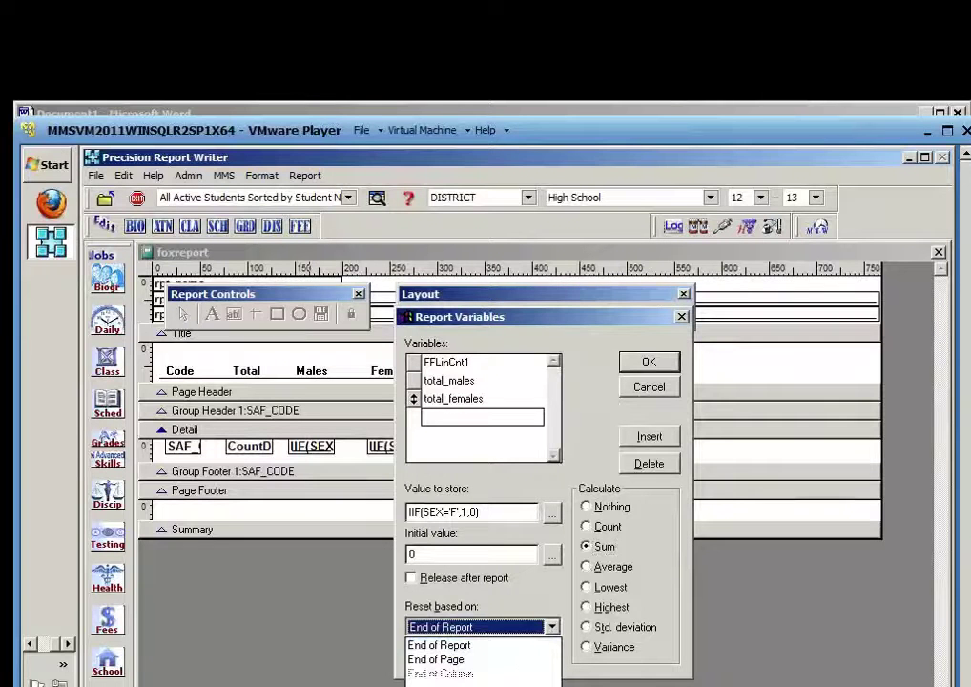
{"action": "left_click", "coordinate": [462, 686]}
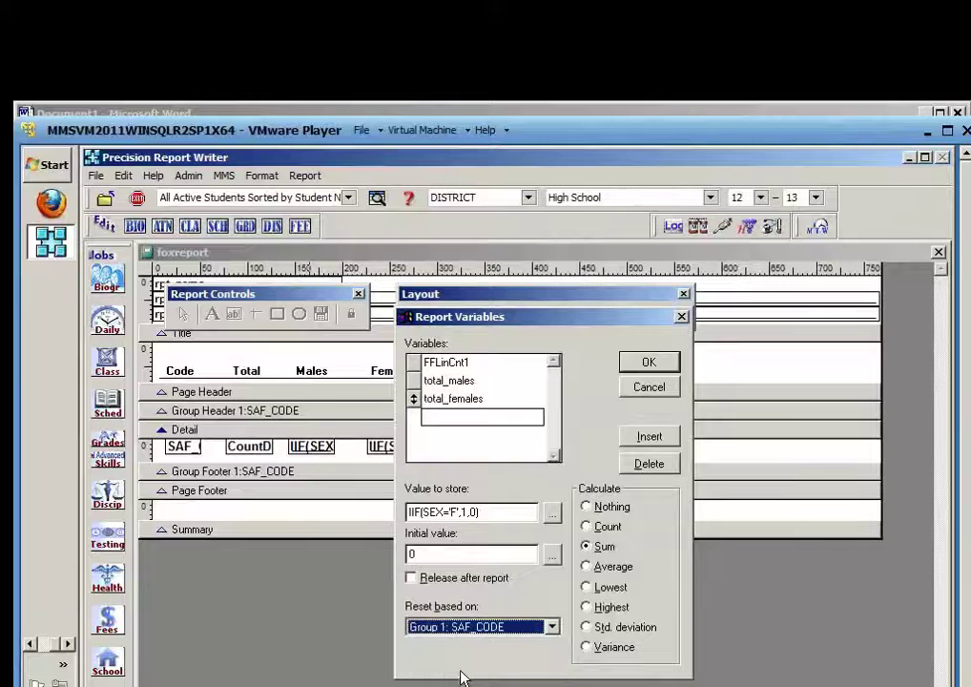
{"action": "left_click", "coordinate": [447, 424]}
{"action": "type", "text": "total_coded"}
Name the variable total_codes, store SAF_CODE, Count it, and reset at Group 1: SAF_CODE
{"action": "key", "text": "BackSpace"}
{"action": "type", "text": "s"}
{"action": "left_click", "coordinate": [488, 510]}
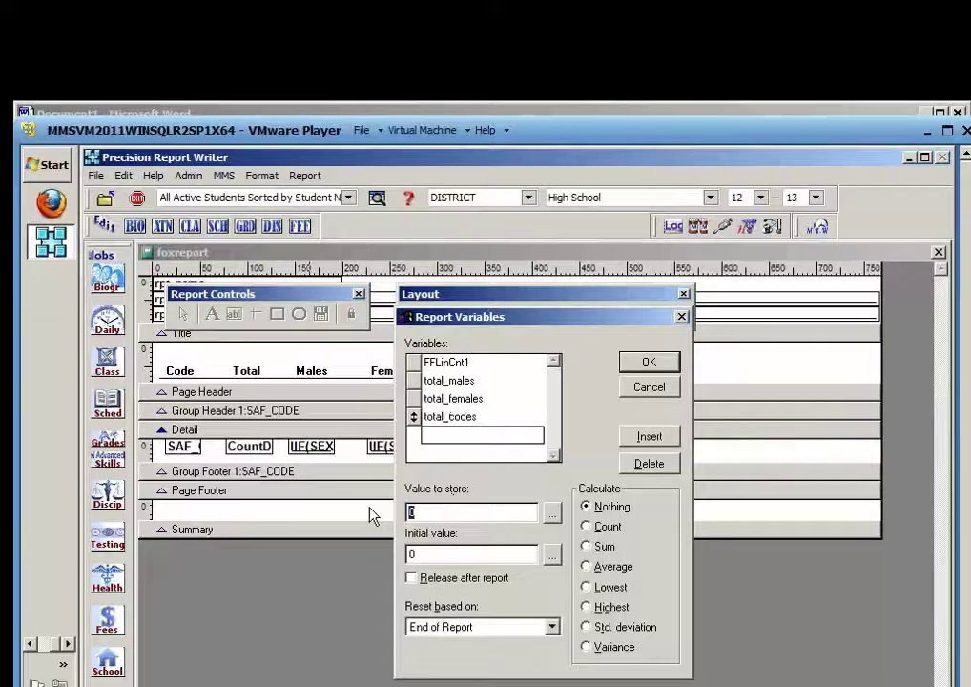
{"action": "key", "text": "BackSpace"}
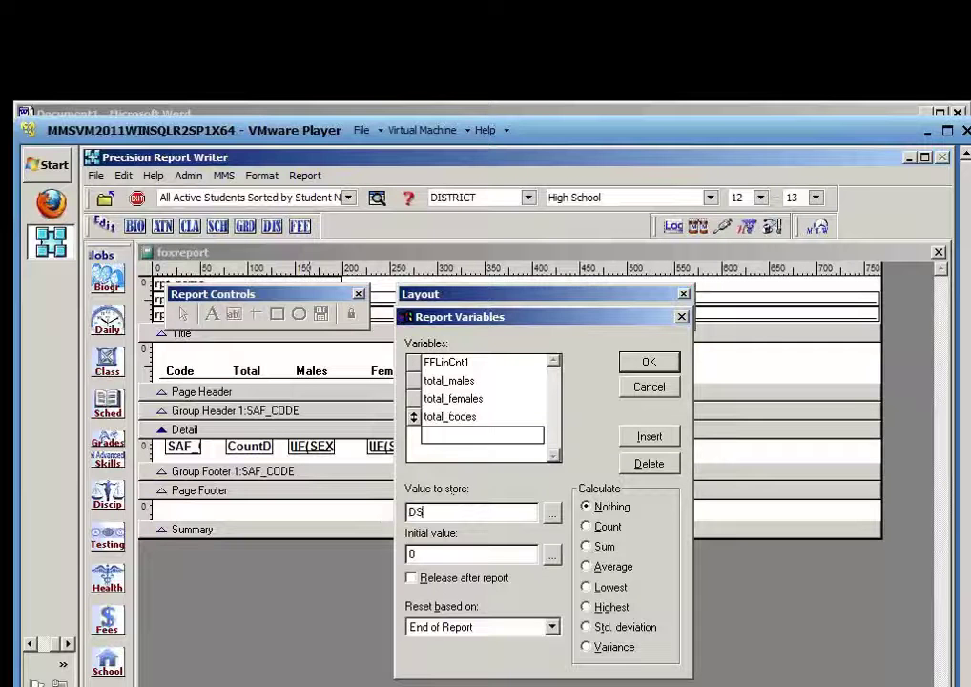
{"action": "type", "text": "SAF_CODE"}
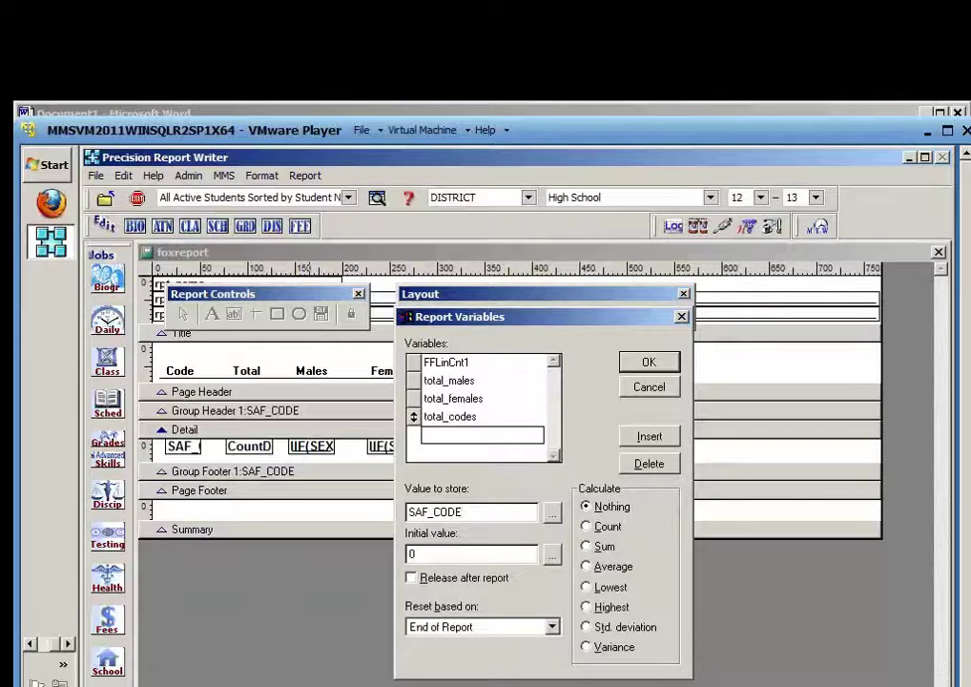
{"action": "left_click", "coordinate": [605, 529]}
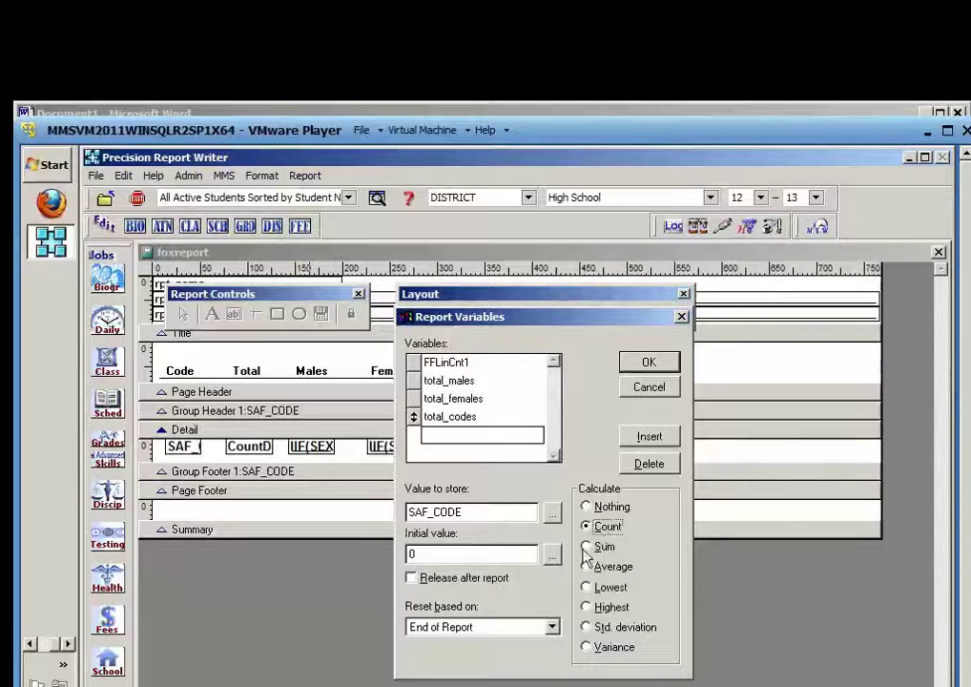
{"action": "left_click", "coordinate": [551, 626]}
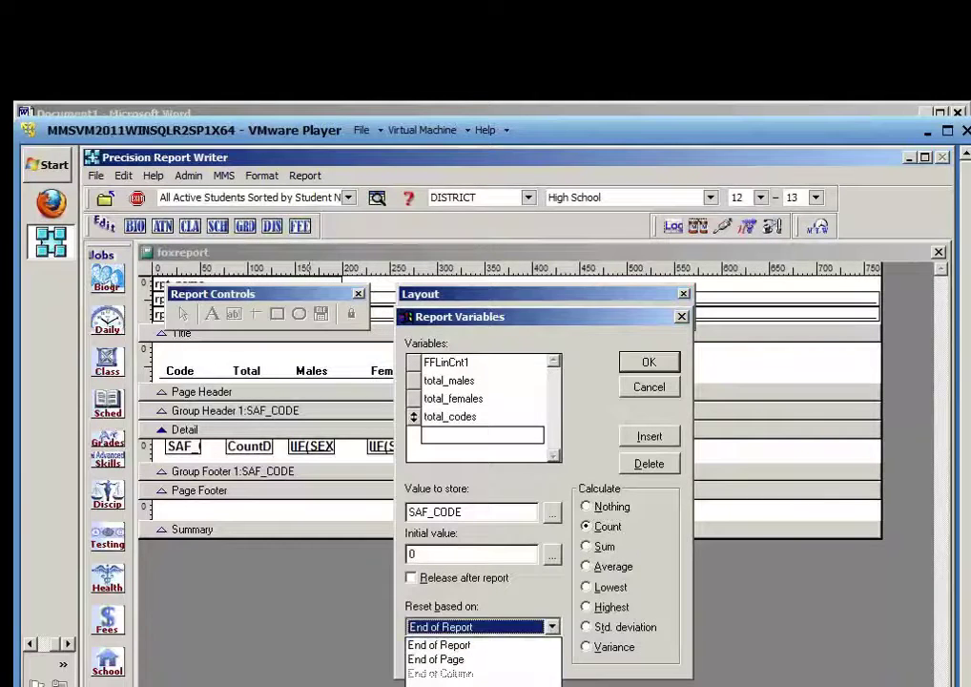
{"action": "left_click", "coordinate": [507, 683]}
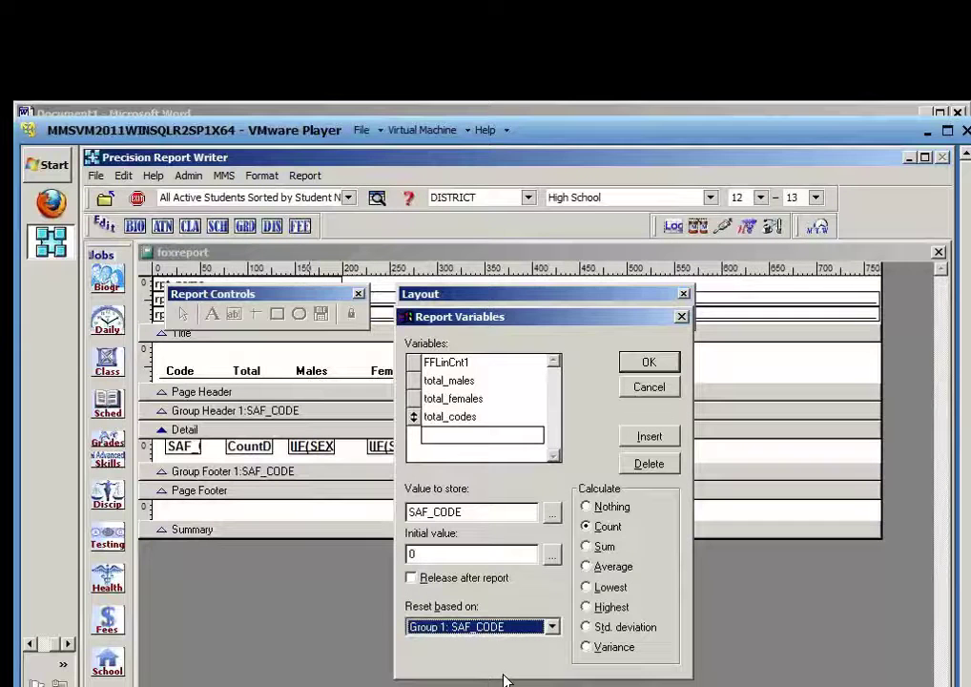
Review the total_males, total_females and total_codes settings and save the variables with OK
{"action": "left_click", "coordinate": [474, 381]}
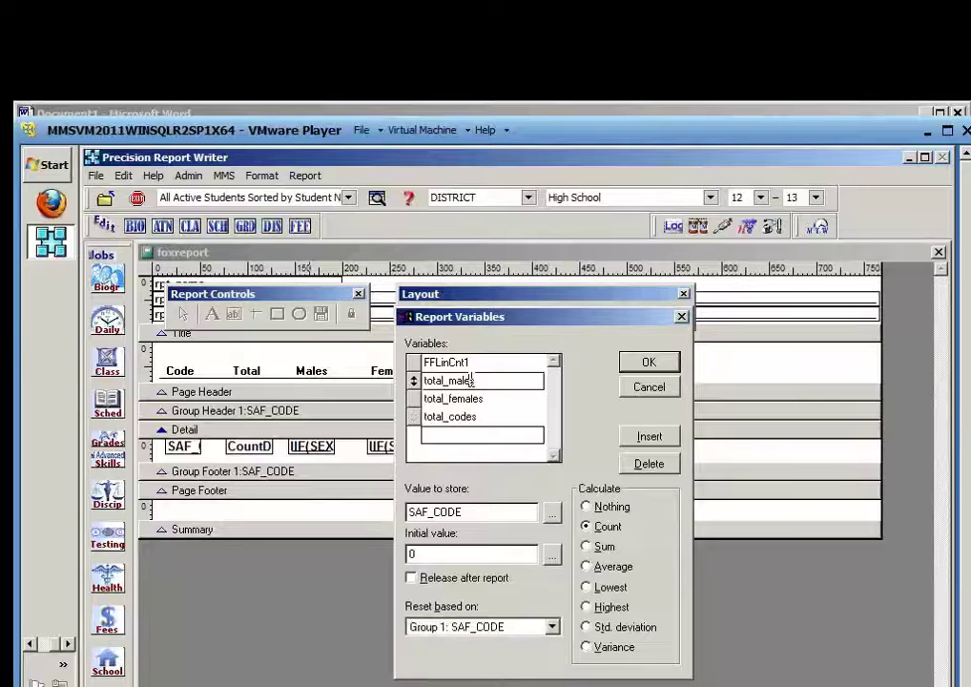
{"action": "left_click", "coordinate": [460, 399]}
{"action": "left_click", "coordinate": [456, 420]}
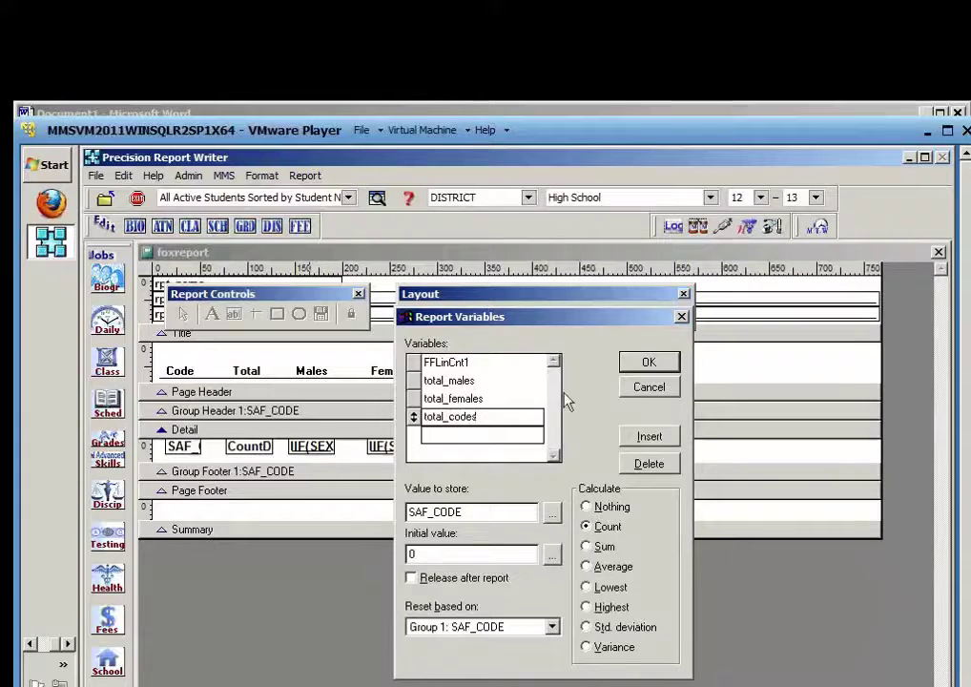
{"action": "left_click", "coordinate": [645, 364]}
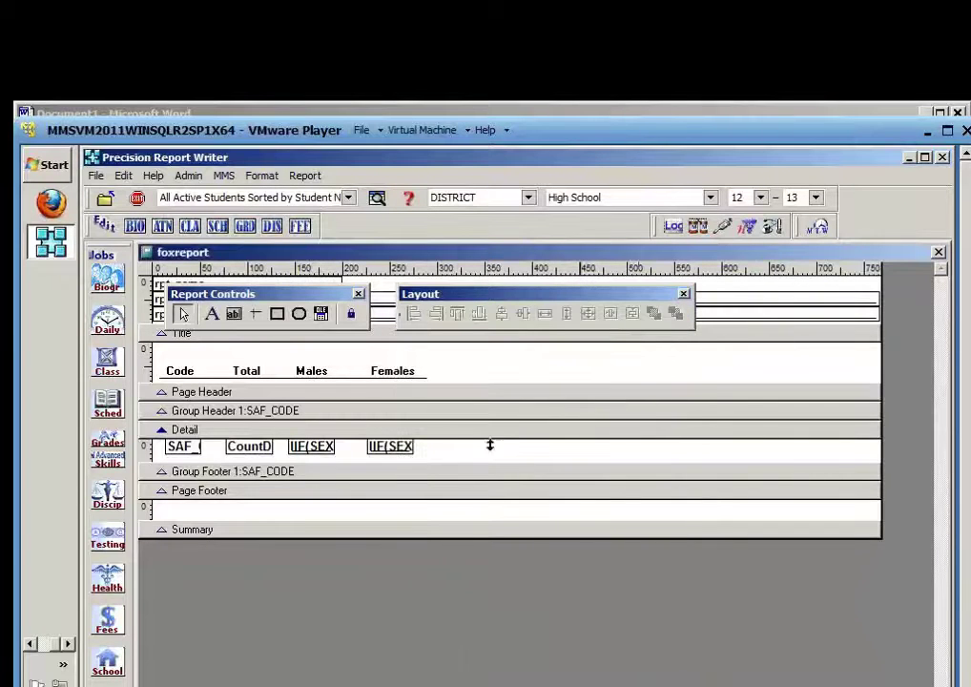
Place a test field showing total_males in the Detail band
{"action": "left_click", "coordinate": [233, 317]}
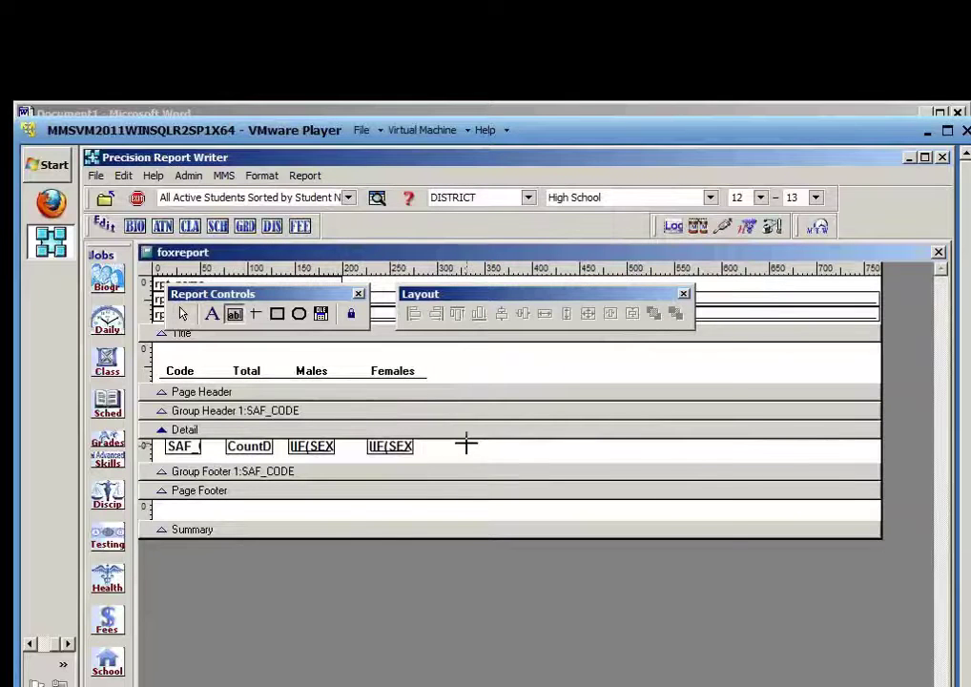
{"action": "left_click", "coordinate": [466, 442]}
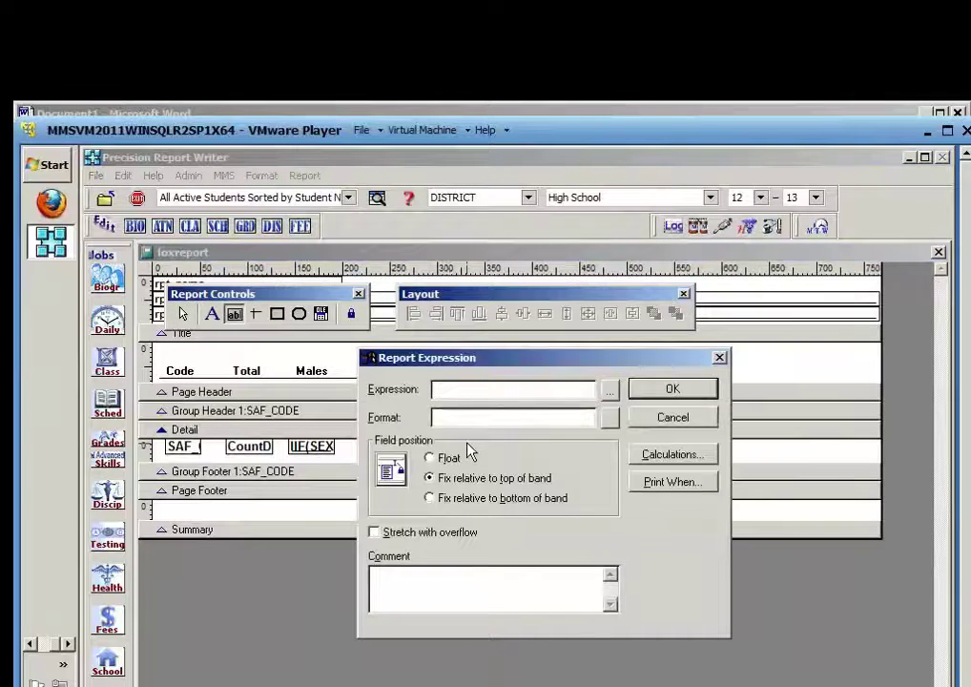
{"action": "type", "text": "total_males"}
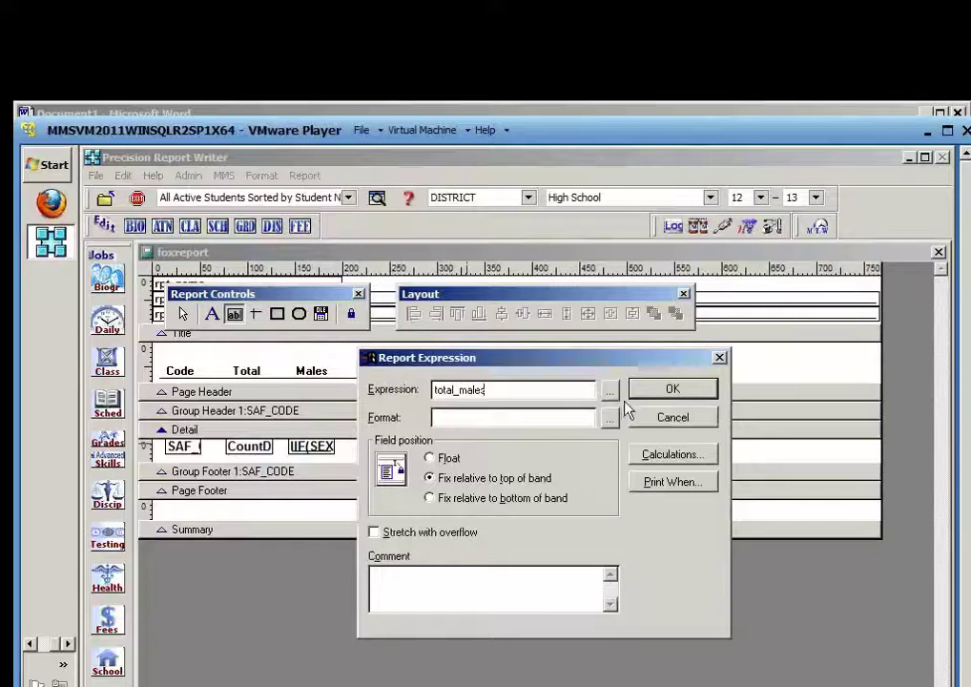
{"action": "left_click", "coordinate": [665, 388]}
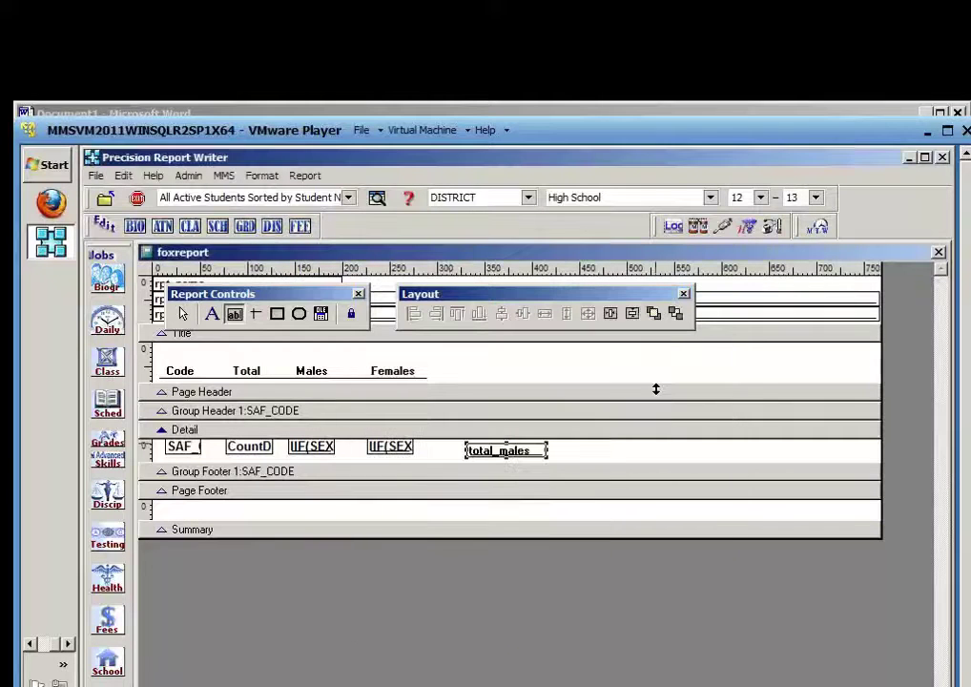
Save and preview the layout to check the male totals (14, 1, 4), then delete the test field
{"action": "left_click", "coordinate": [938, 253]}
{"action": "left_click", "coordinate": [487, 522]}
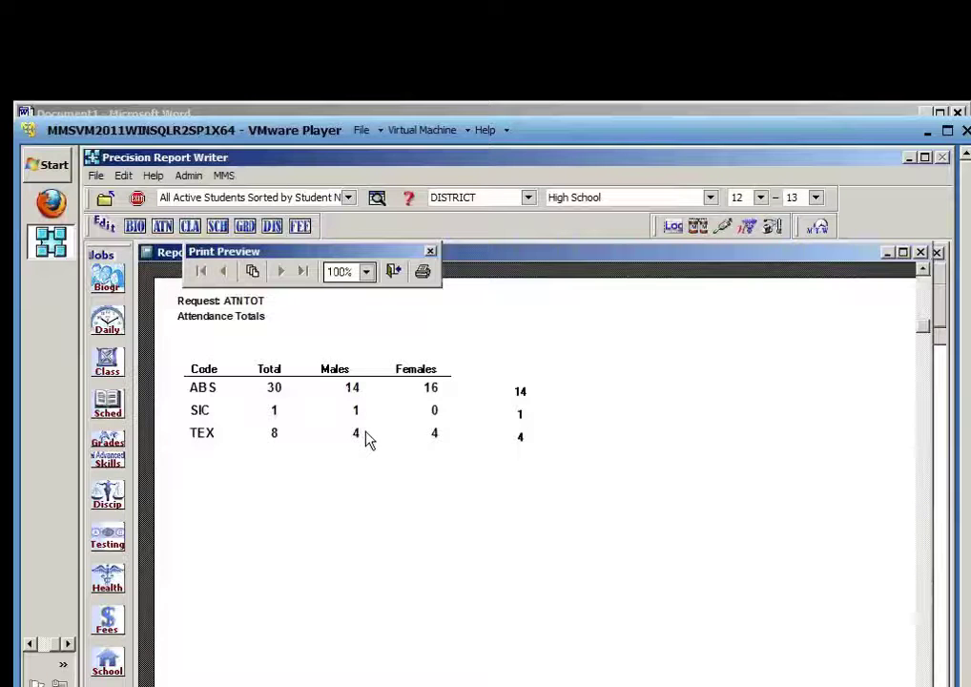
{"action": "left_click", "coordinate": [394, 272]}
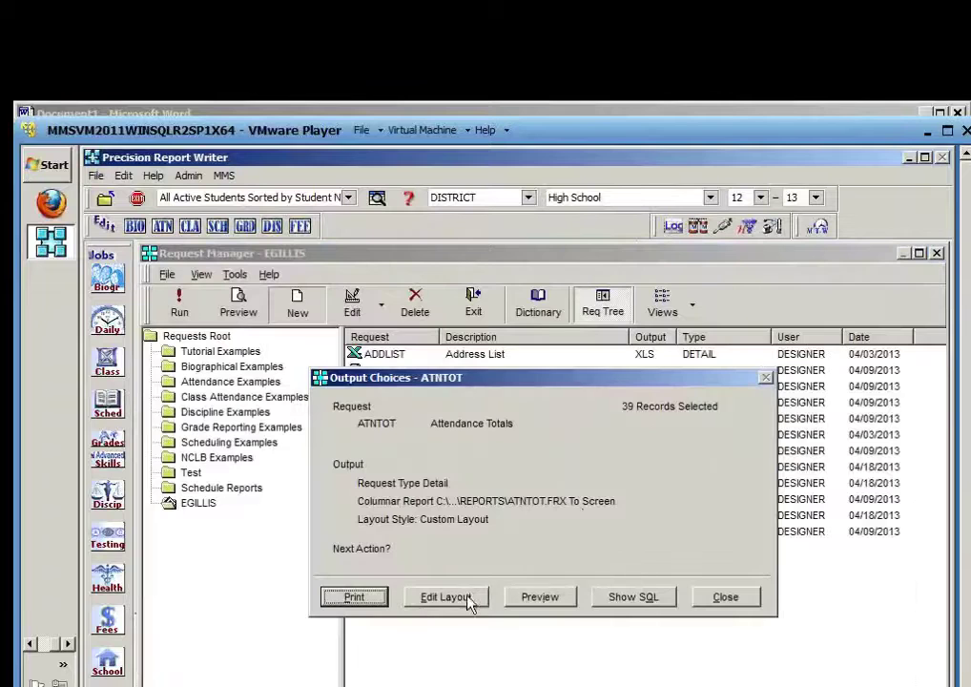
{"action": "left_click", "coordinate": [469, 601]}
{"action": "left_click", "coordinate": [513, 459]}
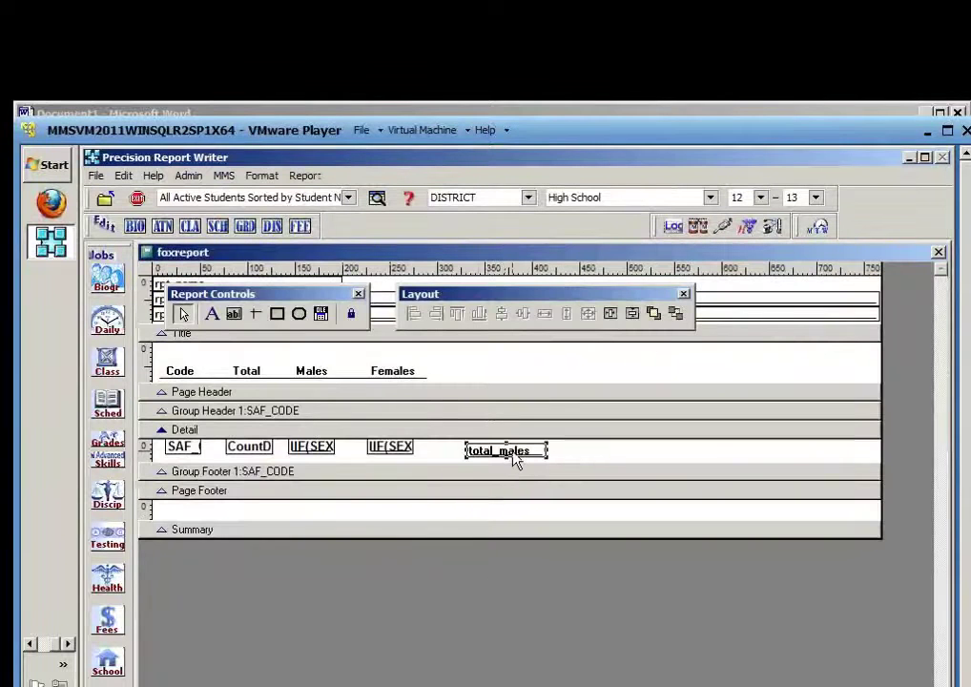
{"action": "key", "text": "Delete"}
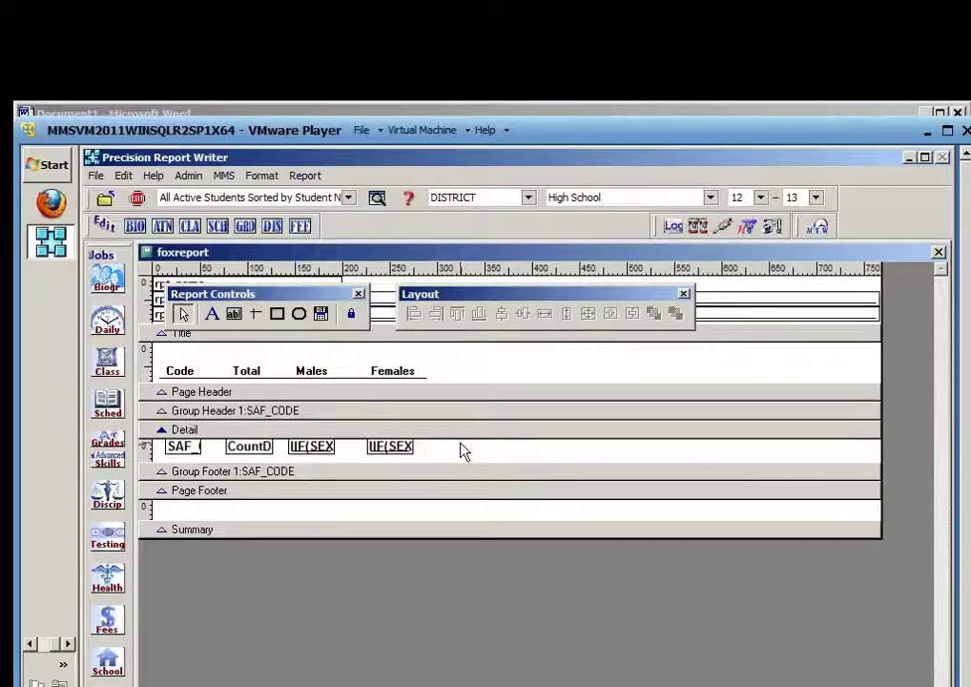
Below 'total codes' in the Word notes, write the formula (total_males/total_codes) *100
{"action": "left_click", "coordinate": [444, 119]}
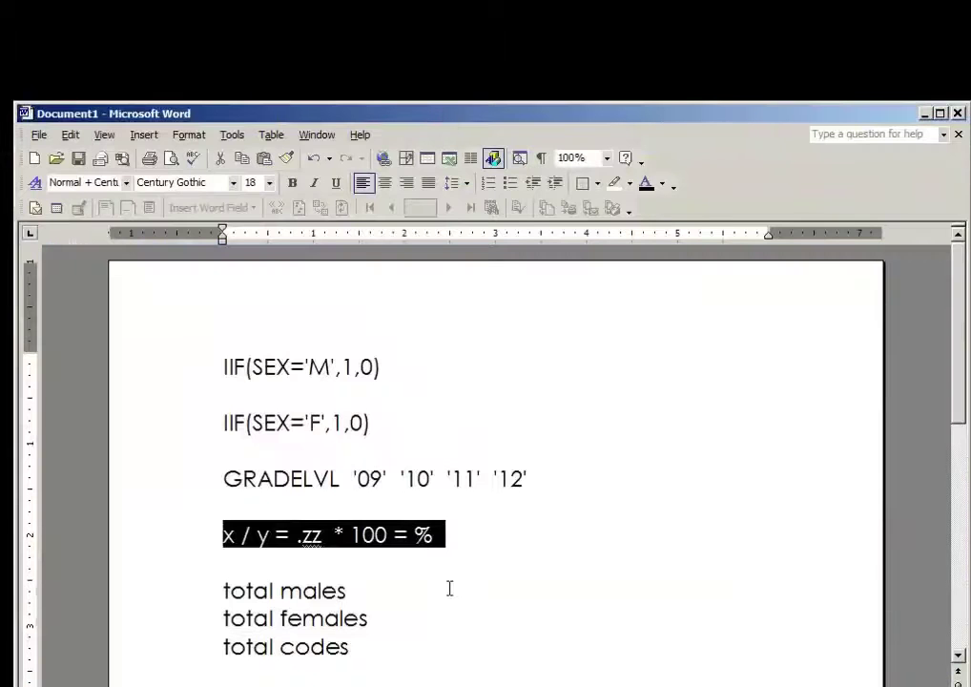
{"action": "scroll", "coordinate": [449, 589], "scroll_direction": "down", "scroll_amount": 2}
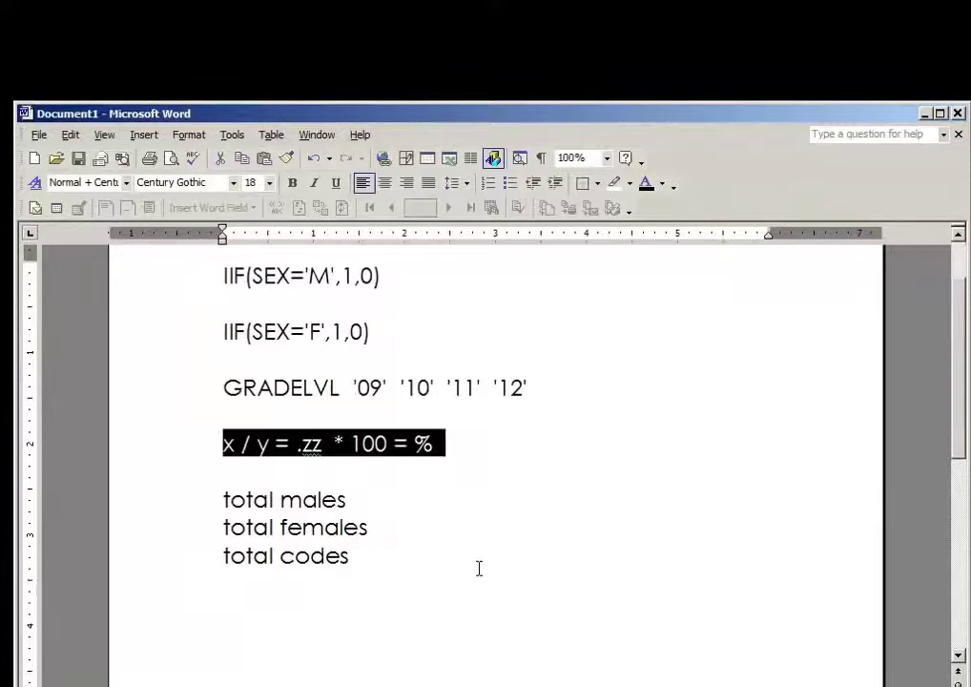
{"action": "scroll", "coordinate": [480, 568], "scroll_direction": "down", "scroll_amount": 1}
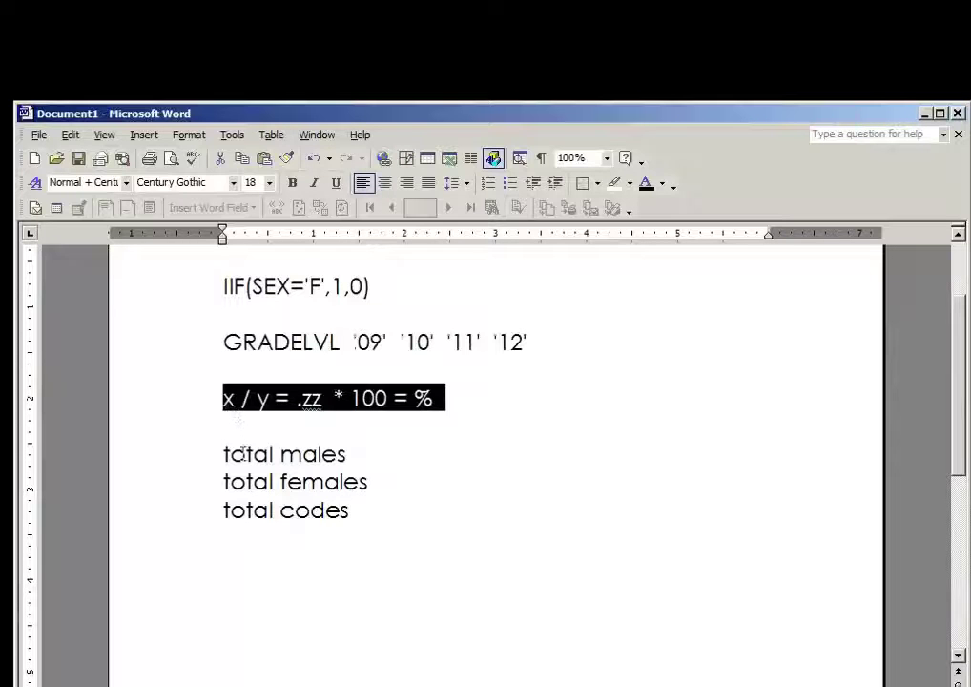
{"action": "left_click", "coordinate": [221, 562]}
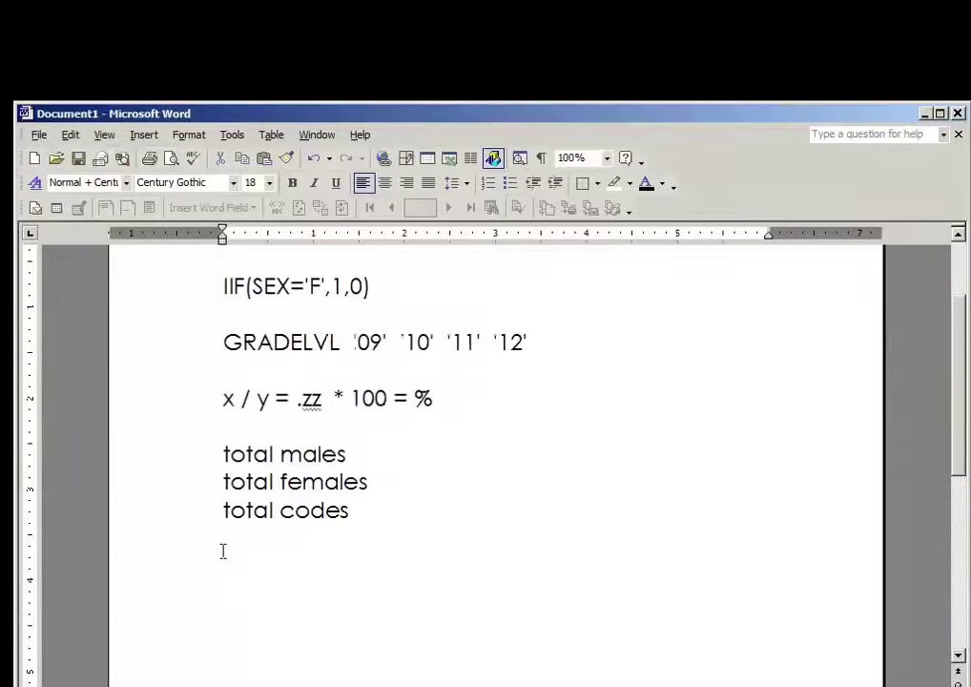
{"action": "type", "text": "total_ma"}
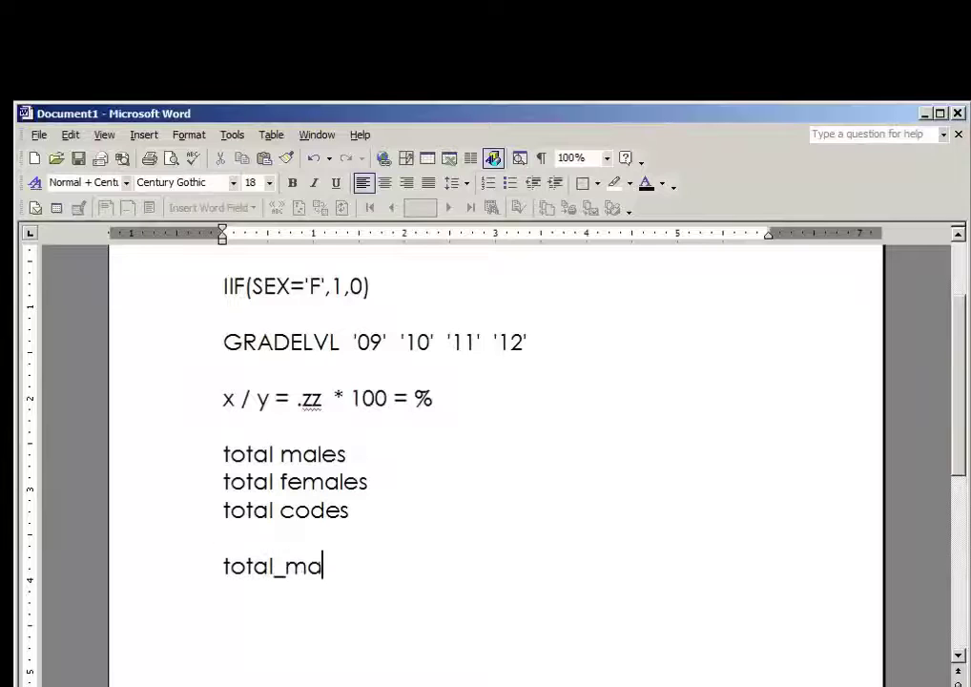
{"action": "type", "text": "les/total_codes"}
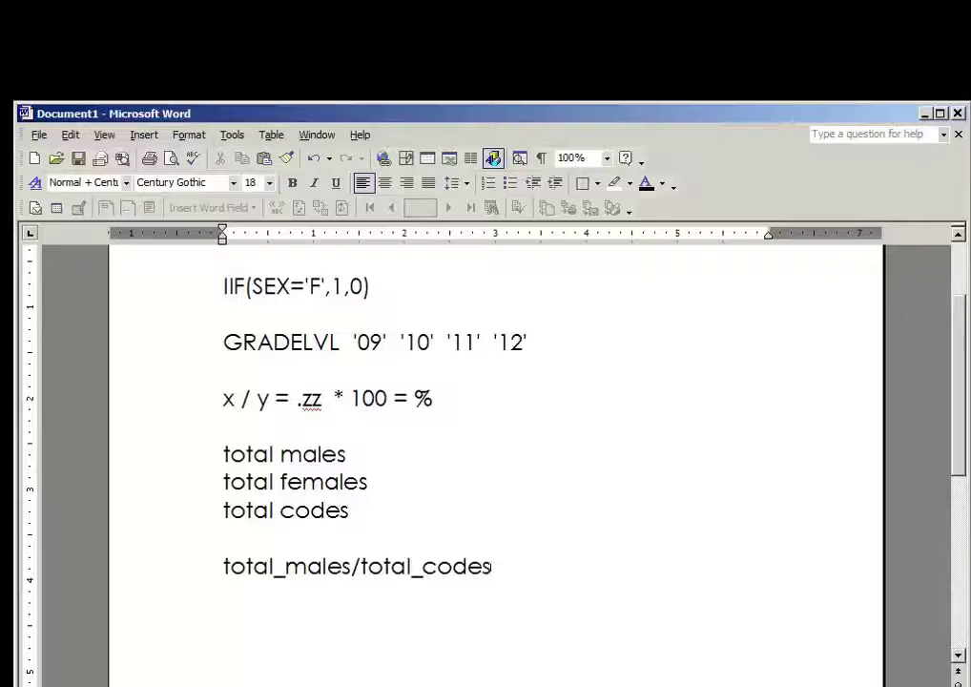
{"action": "type", "text": "*100"}
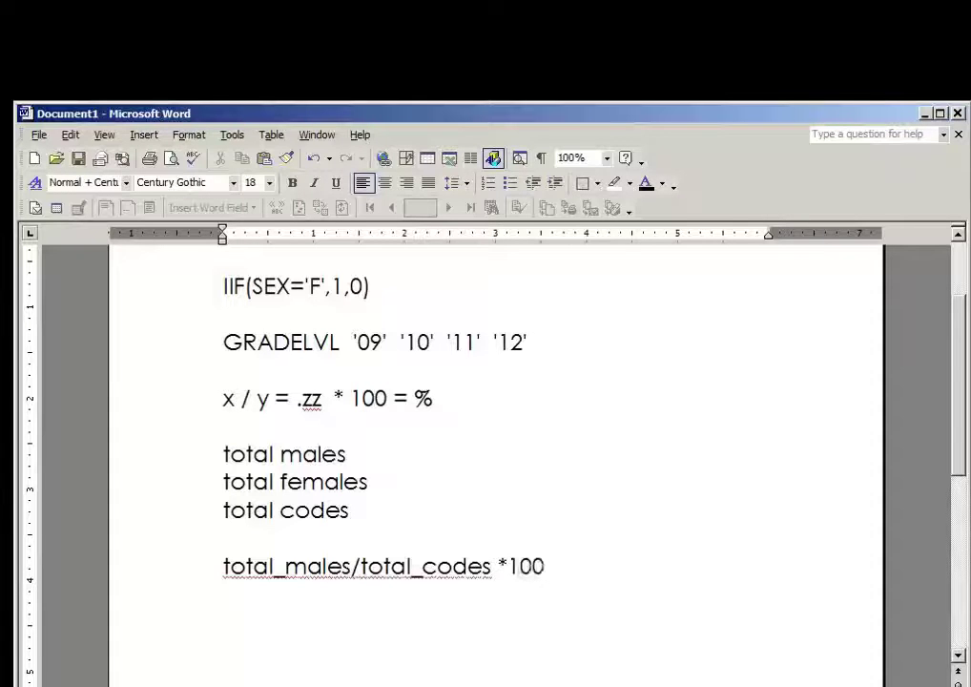
{"action": "left_click", "coordinate": [224, 565]}
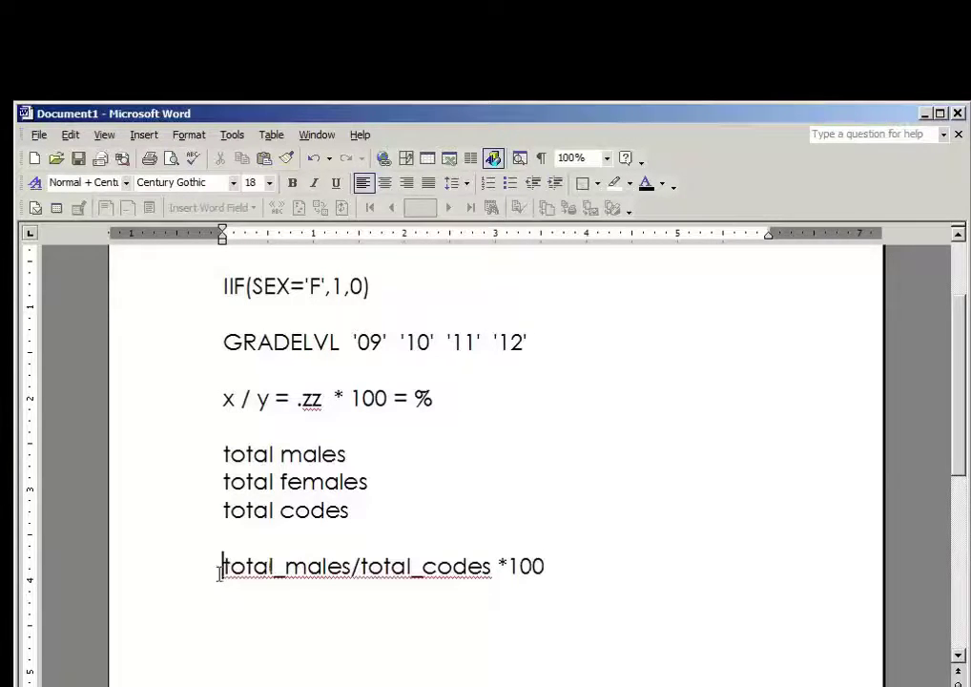
{"action": "type", "text": "("}
{"action": "left_click", "coordinate": [499, 566]}
{"action": "type", "text": ")"}
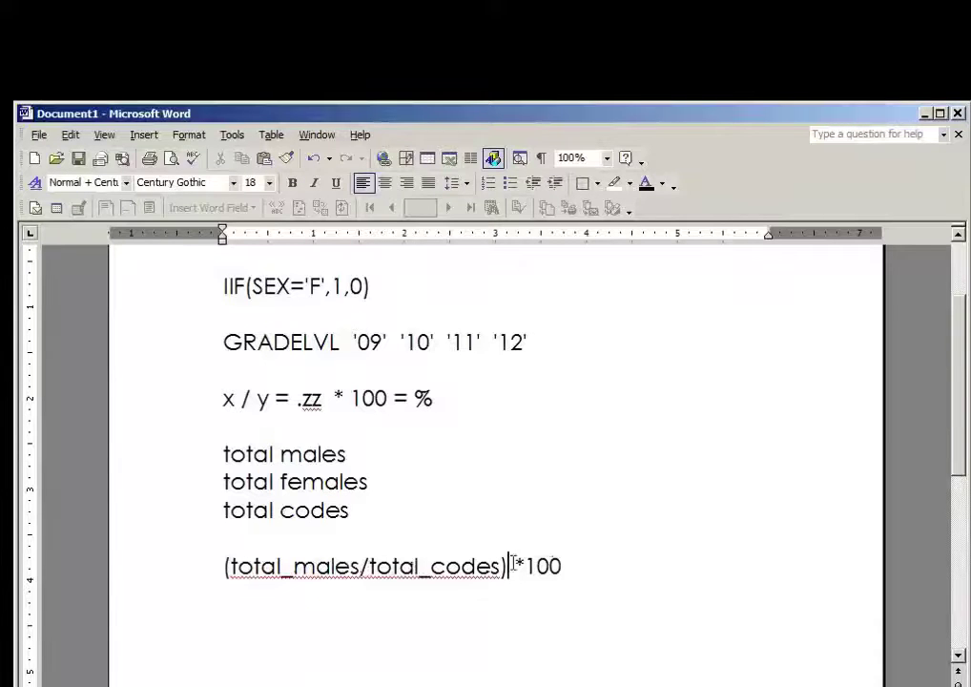
Wrap the formula as ROUND((total_males/total_codes) *100,2) and switch back to Precision Report Writer
{"action": "left_click", "coordinate": [565, 570]}
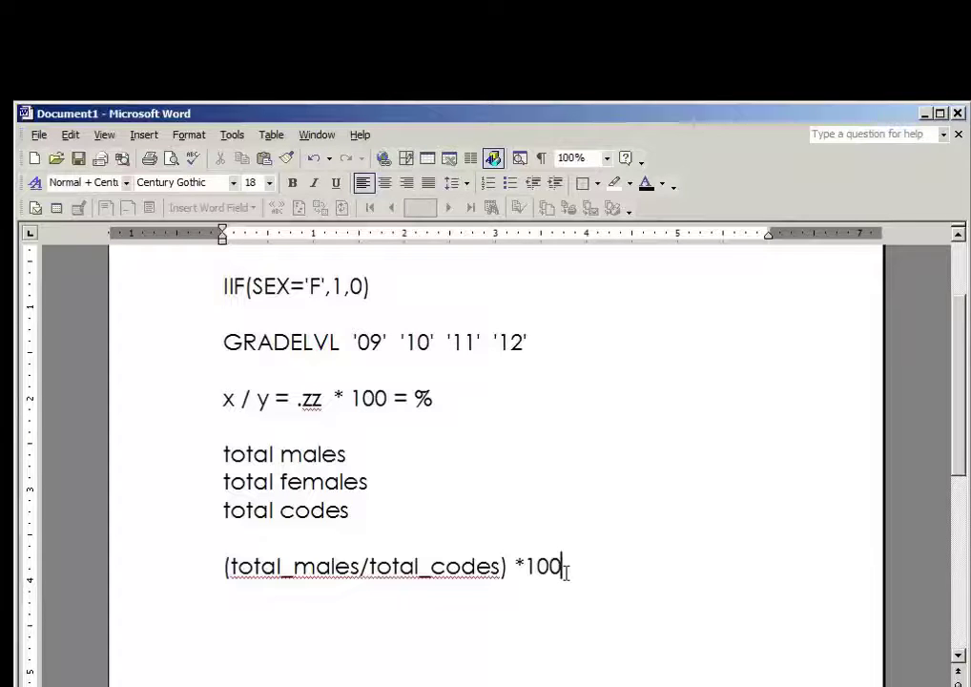
{"action": "type", "text": ",2"}
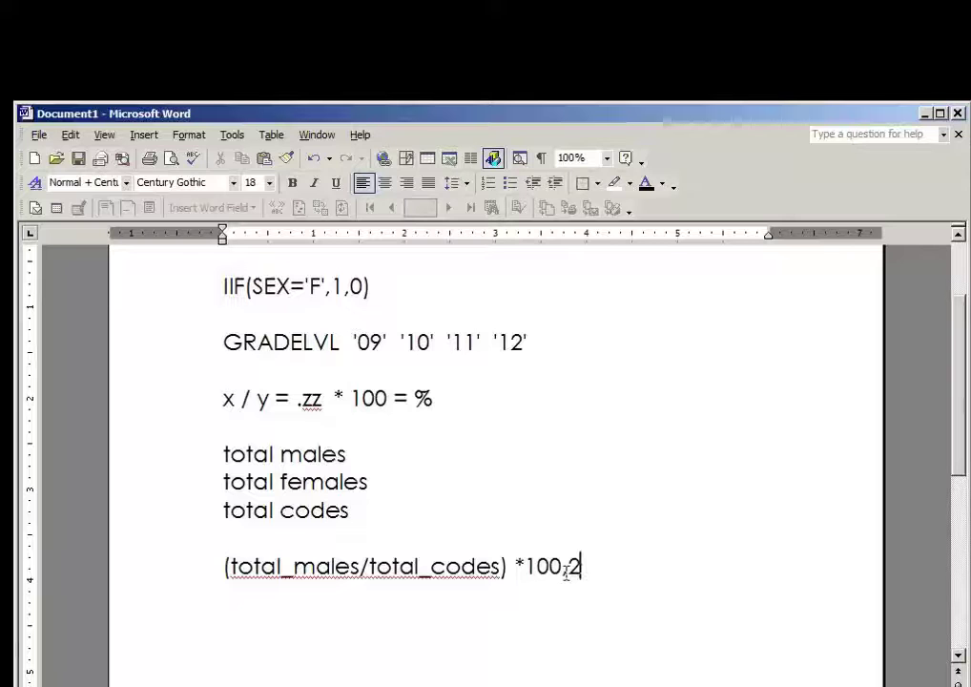
{"action": "type", "text": ")"}
{"action": "left_click", "coordinate": [215, 567]}
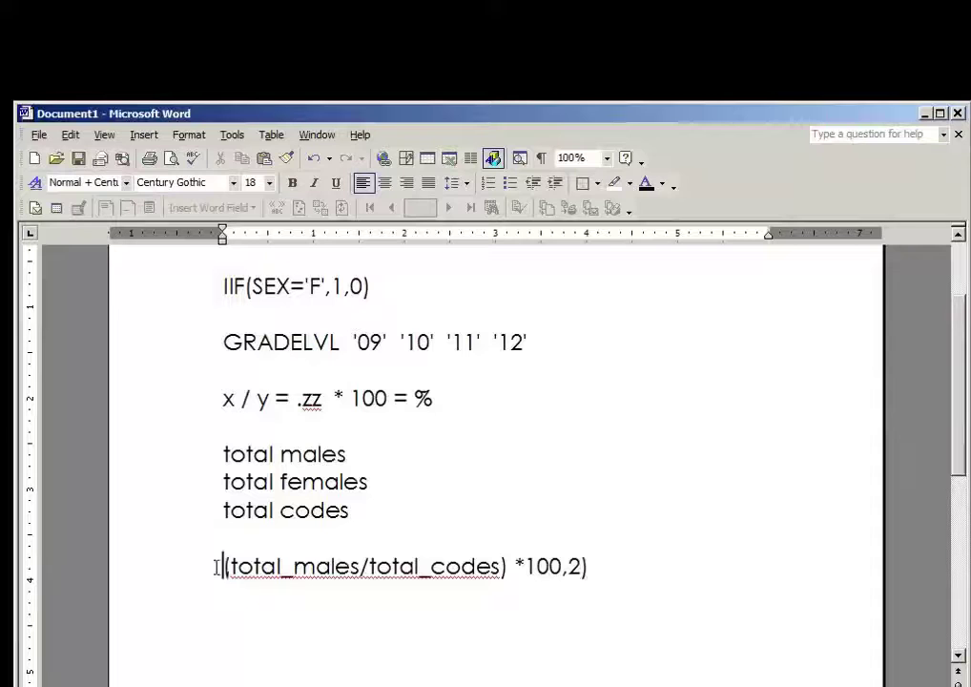
{"action": "type", "text": "("}
{"action": "left_click", "coordinate": [215, 566]}
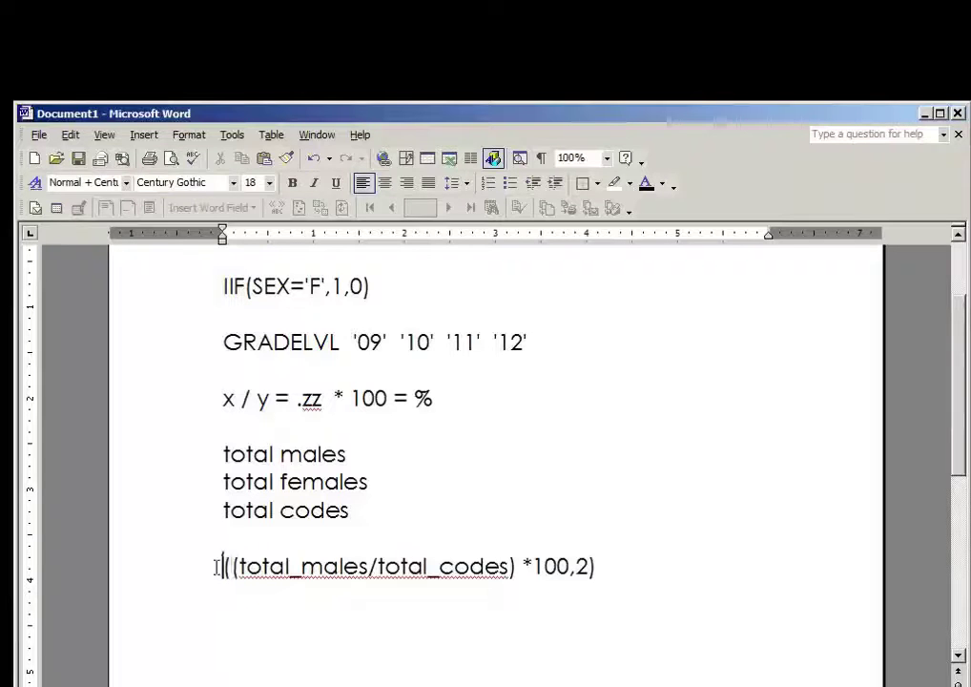
{"action": "type", "text": "ROUND"}
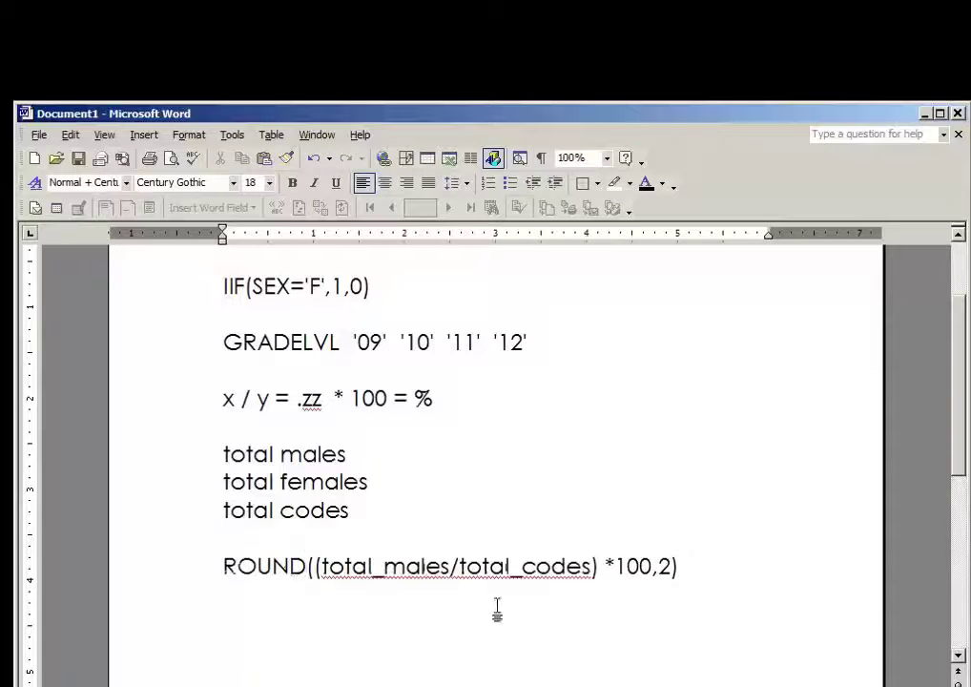
{"action": "left_click_drag", "start_coordinate": [388, 397], "coordinate": [232, 393]}
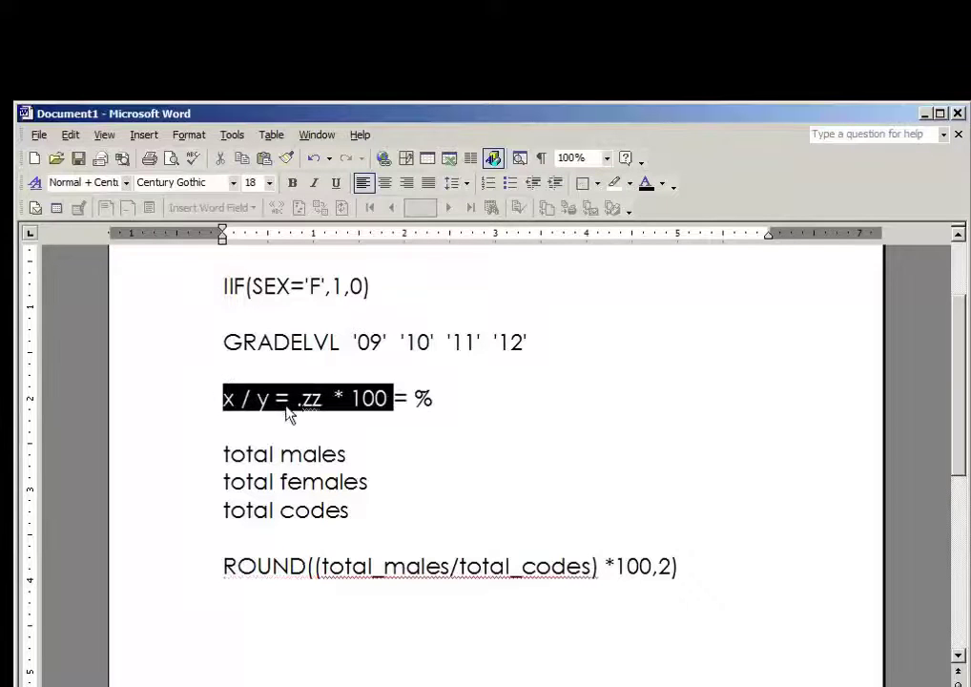
{"action": "left_click_drag", "start_coordinate": [224, 567], "coordinate": [689, 581]}
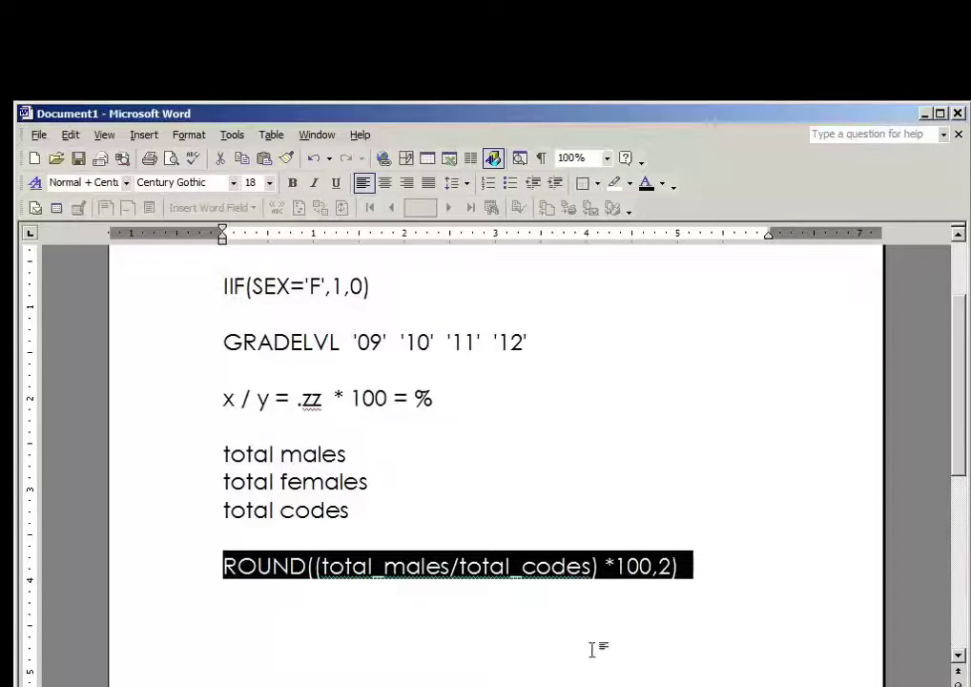
{"action": "key", "text": "alt+Tab"}
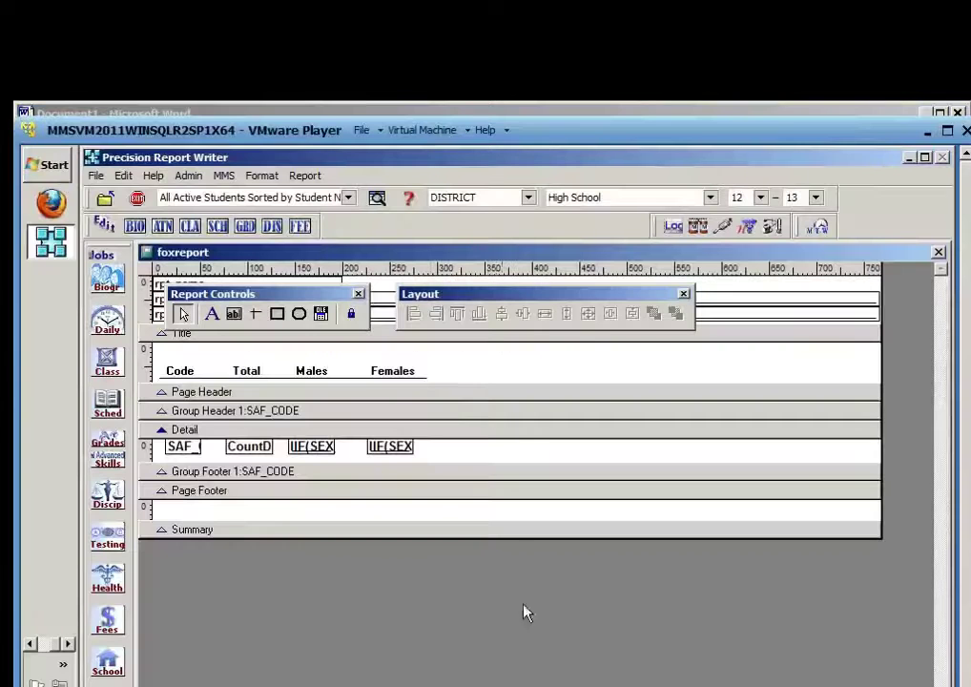
Review the report variables without changing them
{"action": "left_click", "coordinate": [304, 175]}
{"action": "left_click", "coordinate": [329, 357]}
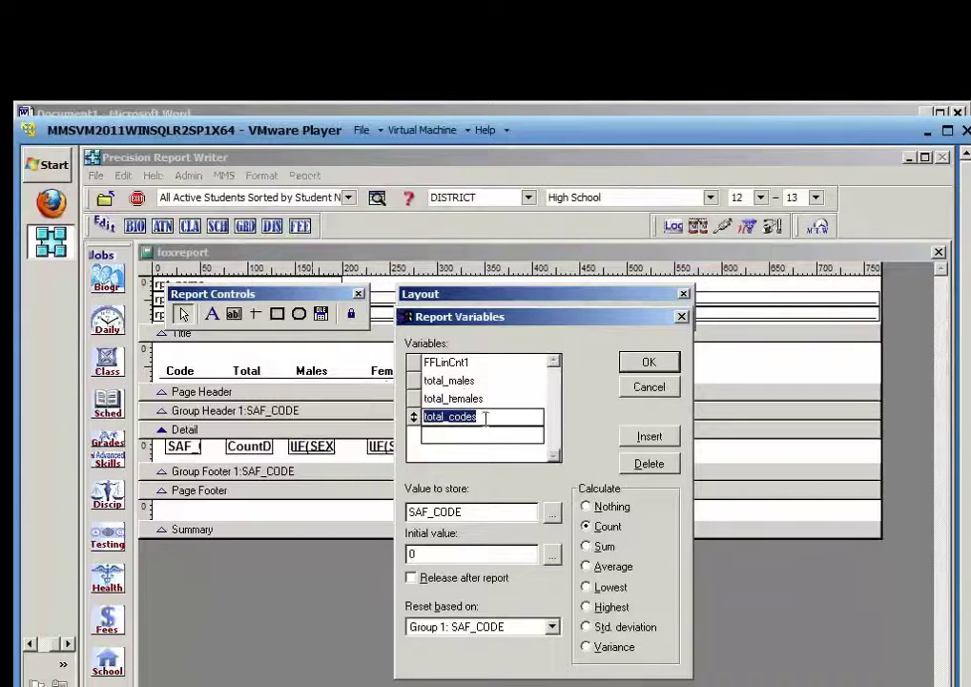
{"action": "left_click", "coordinate": [647, 387]}
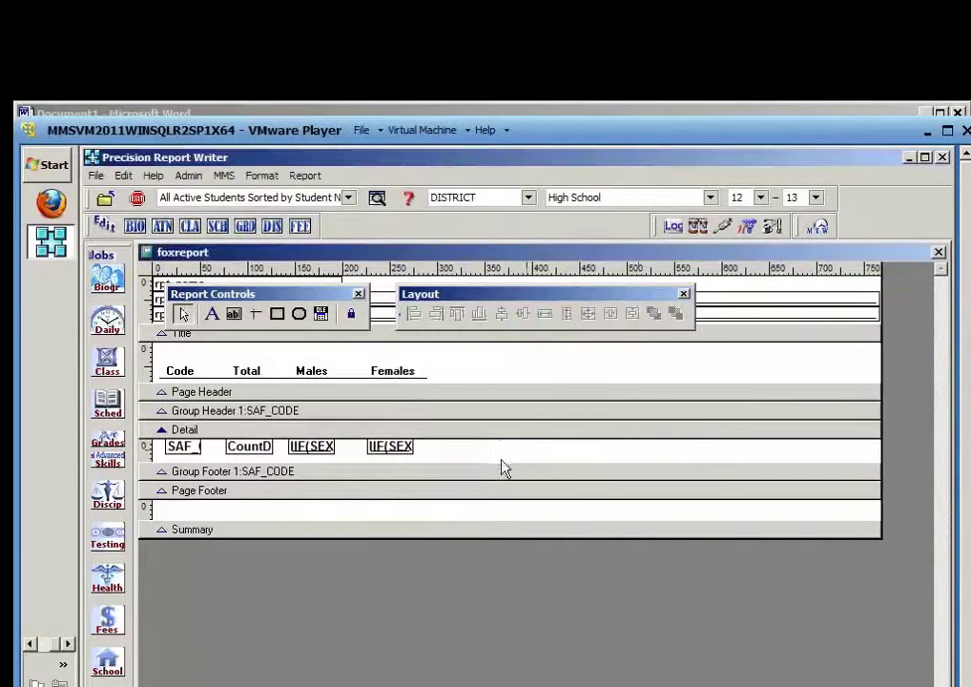
Add a Detail band field with expression ROUND((total_males/total_codes)*100,2)
{"action": "left_click", "coordinate": [233, 314]}
{"action": "left_click", "coordinate": [458, 441]}
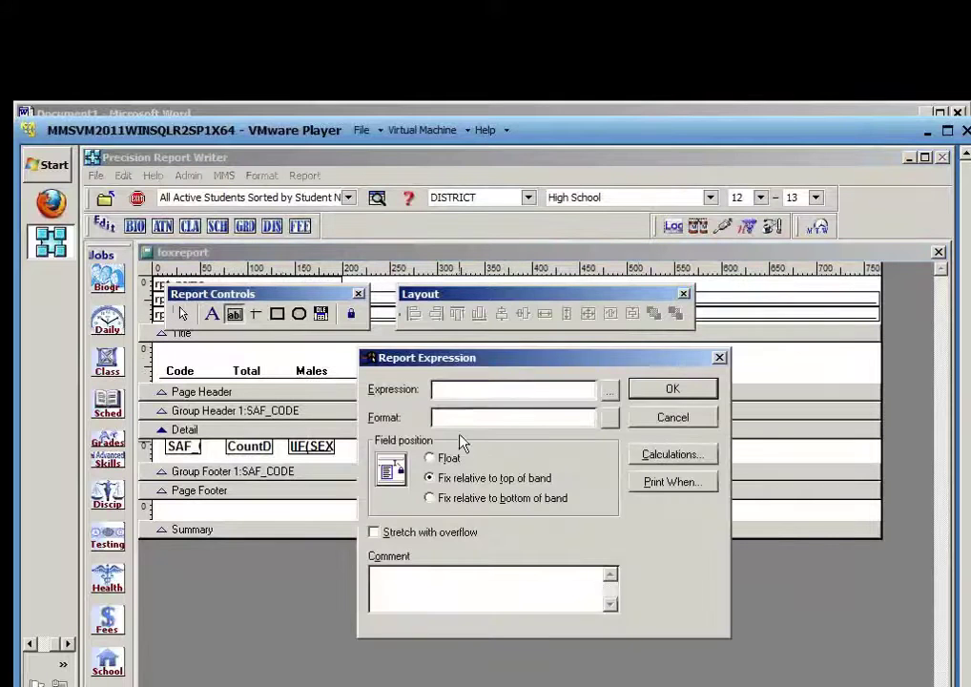
{"action": "left_click", "coordinate": [612, 389]}
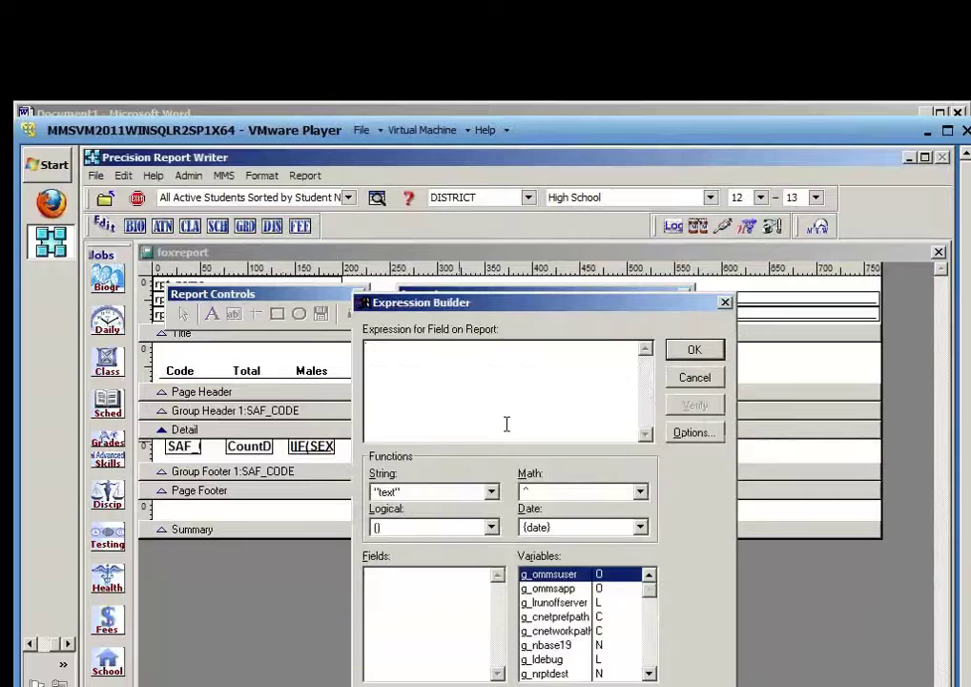
{"action": "type", "text": "ROUND("}
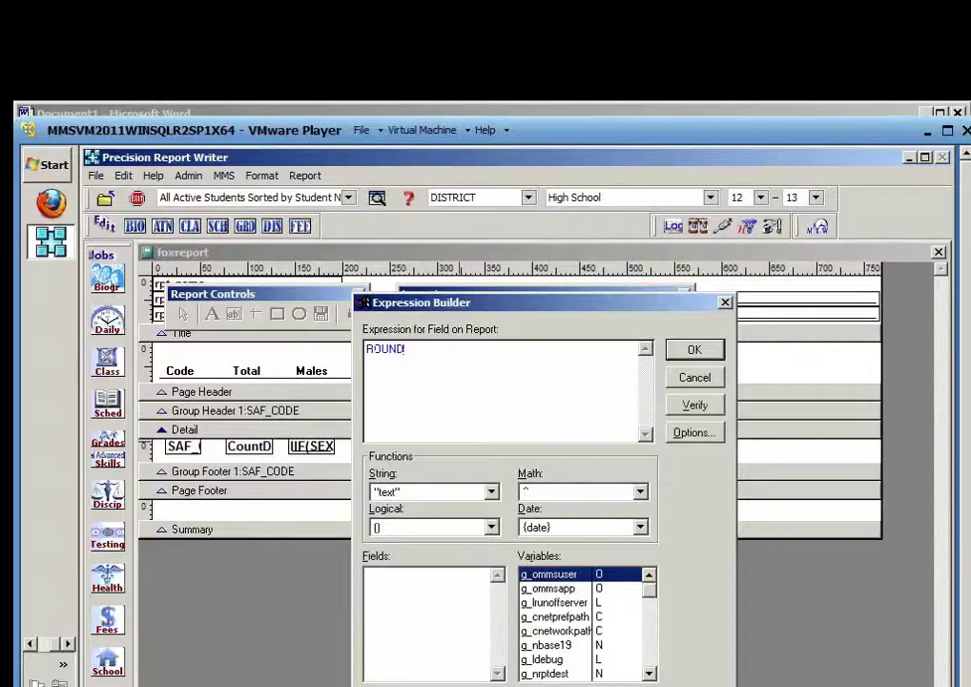
{"action": "type", "text": "(total_ma"}
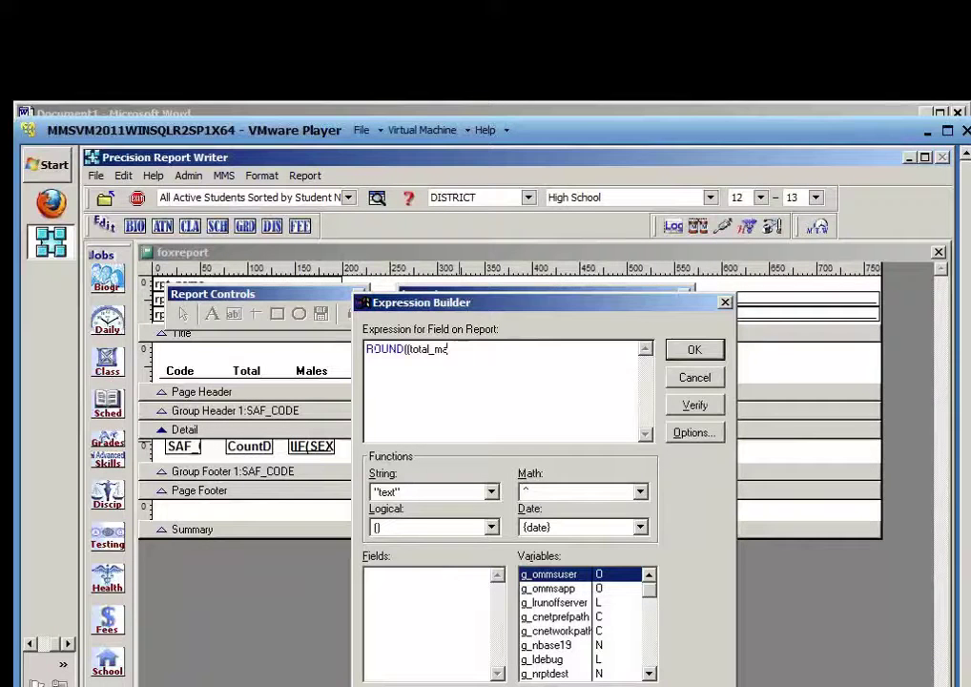
{"action": "type", "text": "elles/total_codes"}
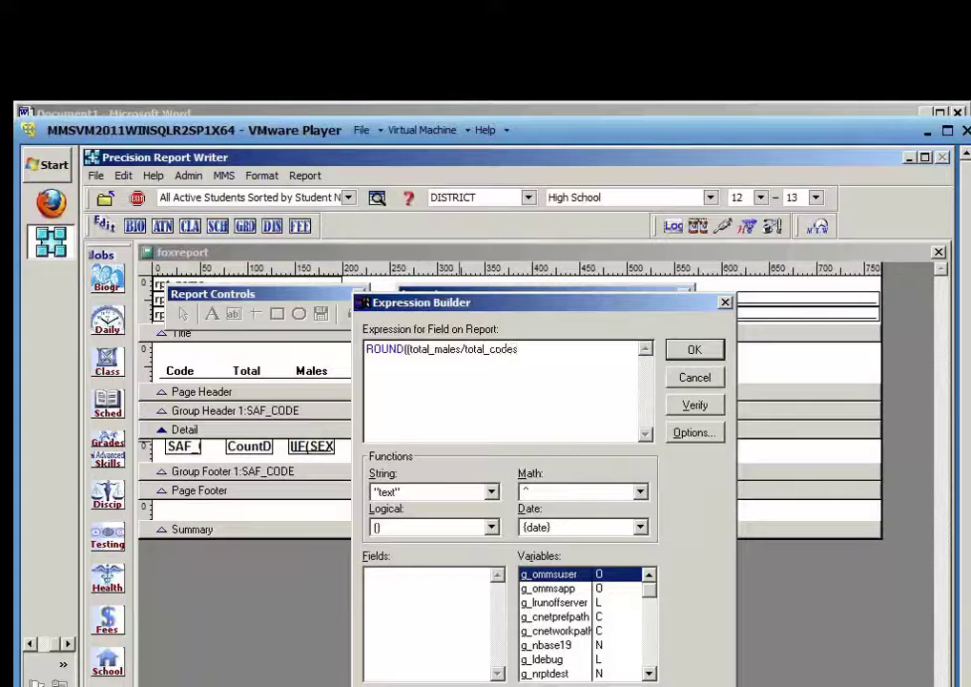
{"action": "type", "text": ")*100,2"}
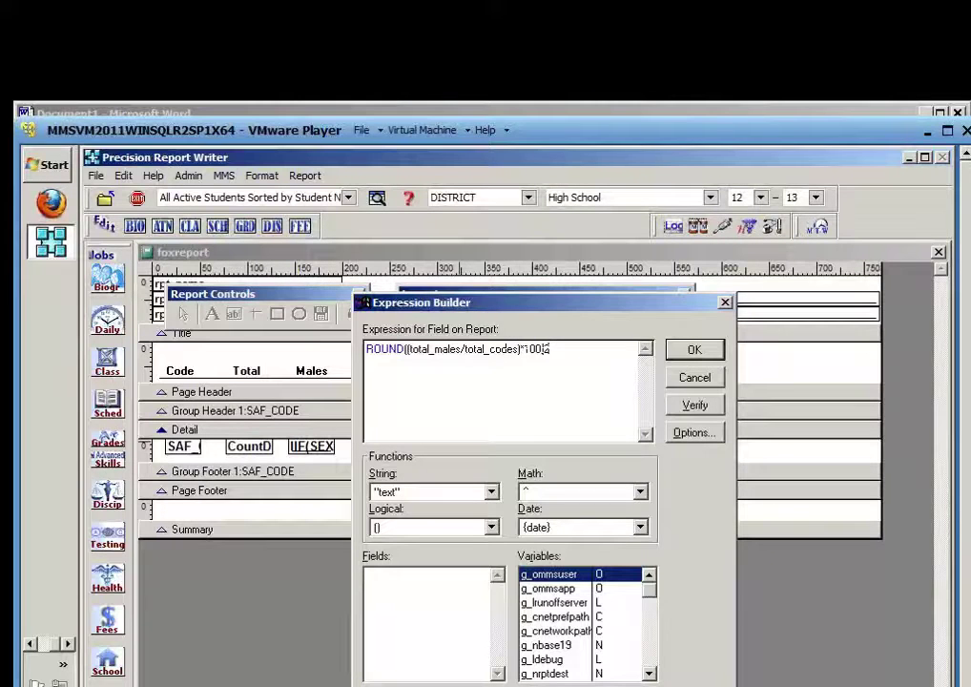
{"action": "type", "text": ")"}
{"action": "left_click", "coordinate": [693, 407]}
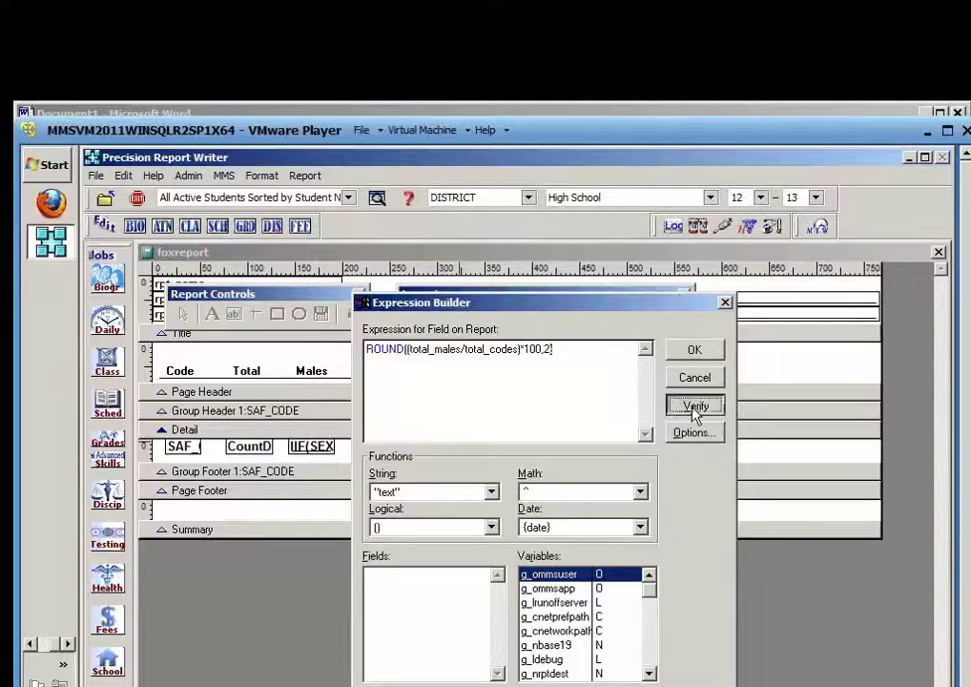
{"action": "left_click", "coordinate": [693, 352]}
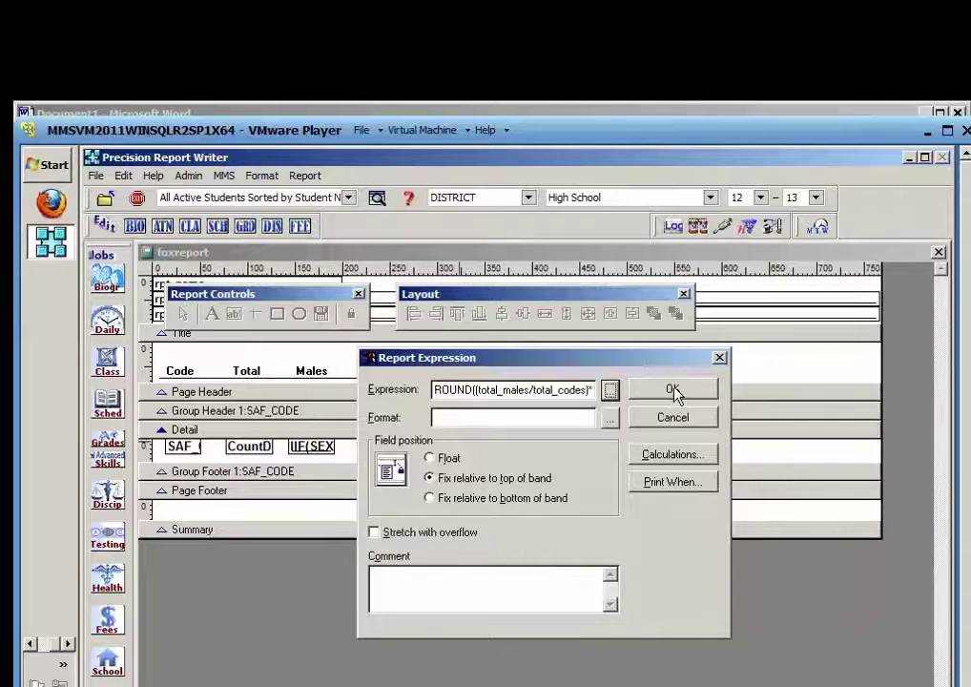
{"action": "left_click", "coordinate": [672, 391]}
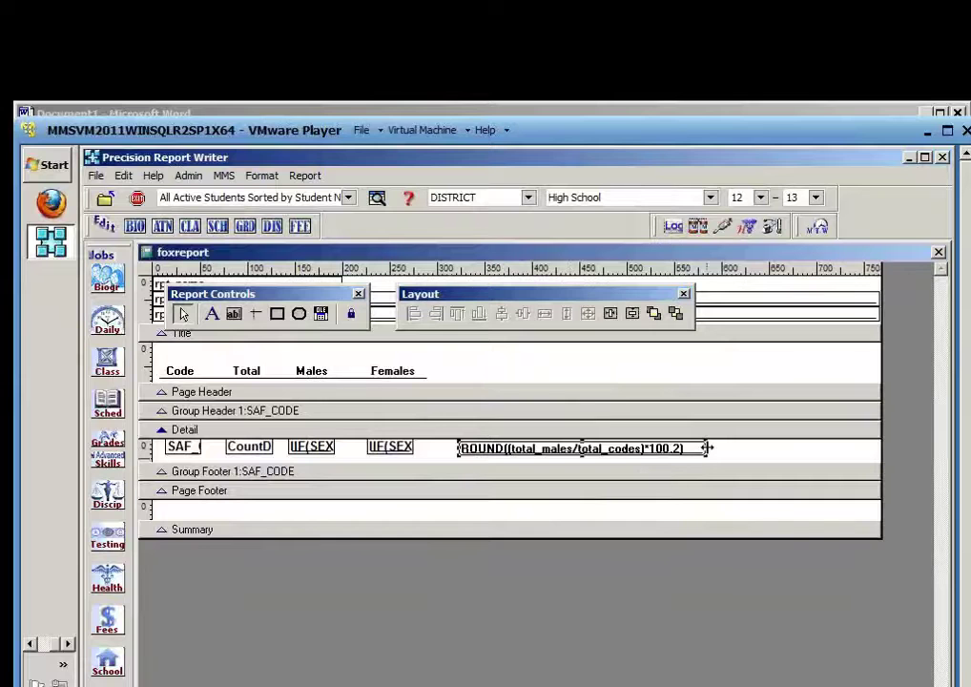
Narrow the male percentage field and paste a copy just to its right
{"action": "left_click_drag", "start_coordinate": [707, 447], "coordinate": [541, 448]}
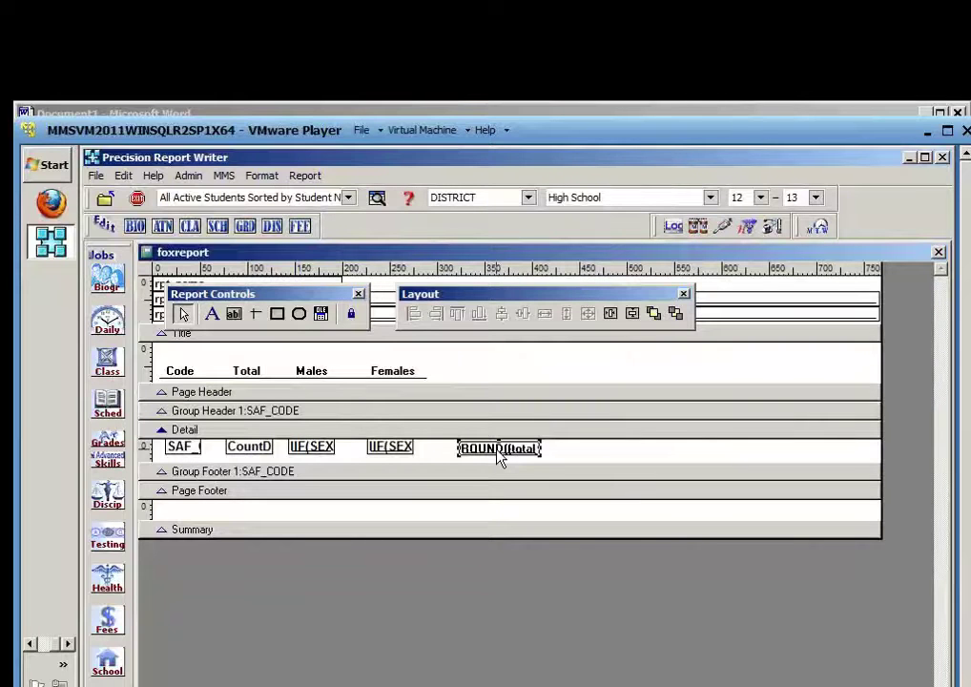
{"action": "key", "text": "ctrl+v"}
{"action": "key", "text": "Right"}
{"action": "key", "text": "Right"}
{"action": "key", "text": "Right"}
{"action": "key", "text": "Right"}
{"action": "key", "text": "Right"}
{"action": "key", "text": "Right"}
{"action": "key", "text": "Right"}
{"action": "key", "text": "Right"}
{"action": "key", "text": "Right"}
{"action": "key", "text": "Right"}
{"action": "key", "text": "Right"}
{"action": "key", "text": "Right"}
{"action": "key", "text": "Right"}
{"action": "key", "text": "Right"}
{"action": "key", "text": "Right"}
{"action": "key", "text": "Right"}
{"action": "key", "text": "Right"}
{"action": "key", "text": "Right"}
{"action": "key", "text": "Right"}
{"action": "key", "text": "Right"}
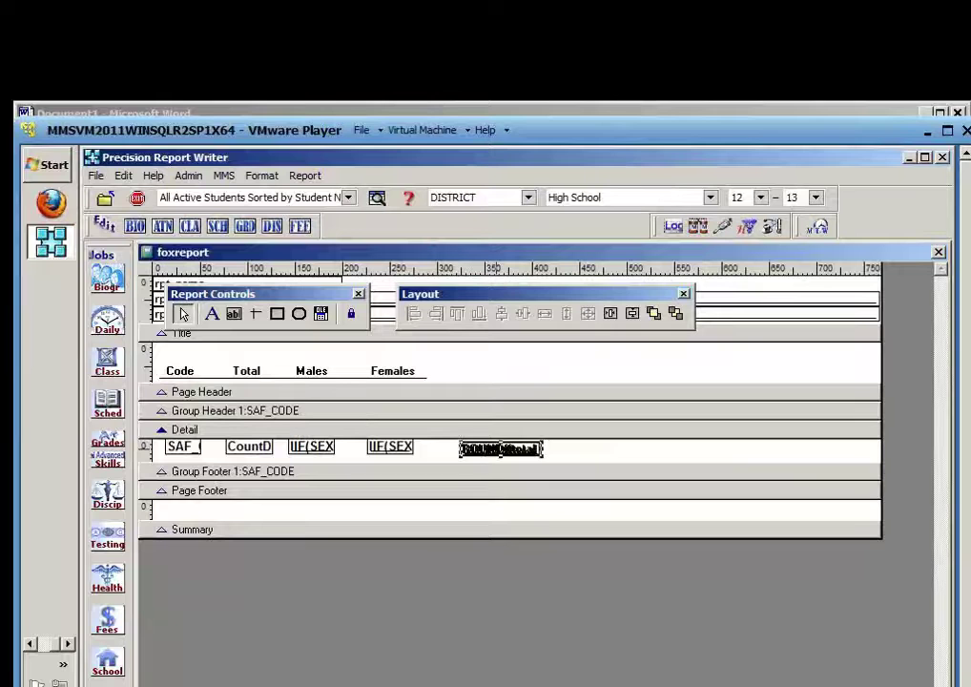
{"action": "key", "text": "Right"}
{"action": "key", "text": "Right"}
{"action": "key", "text": "Right"}
{"action": "key", "text": "Right"}
{"action": "key", "text": "Right"}
{"action": "key", "text": "Right"}
{"action": "key", "text": "Right"}
{"action": "key", "text": "Right"}
{"action": "key", "text": "Right"}
{"action": "key", "text": "Right"}
{"action": "key", "text": "Right"}
{"action": "key", "text": "Right"}
{"action": "key", "text": "Right"}
{"action": "key", "text": "Right"}
{"action": "key", "text": "Right"}
{"action": "key", "text": "Right"}
{"action": "key", "text": "Right"}
{"action": "key", "text": "Right"}
{"action": "key", "text": "Right"}
{"action": "key", "text": "Right"}
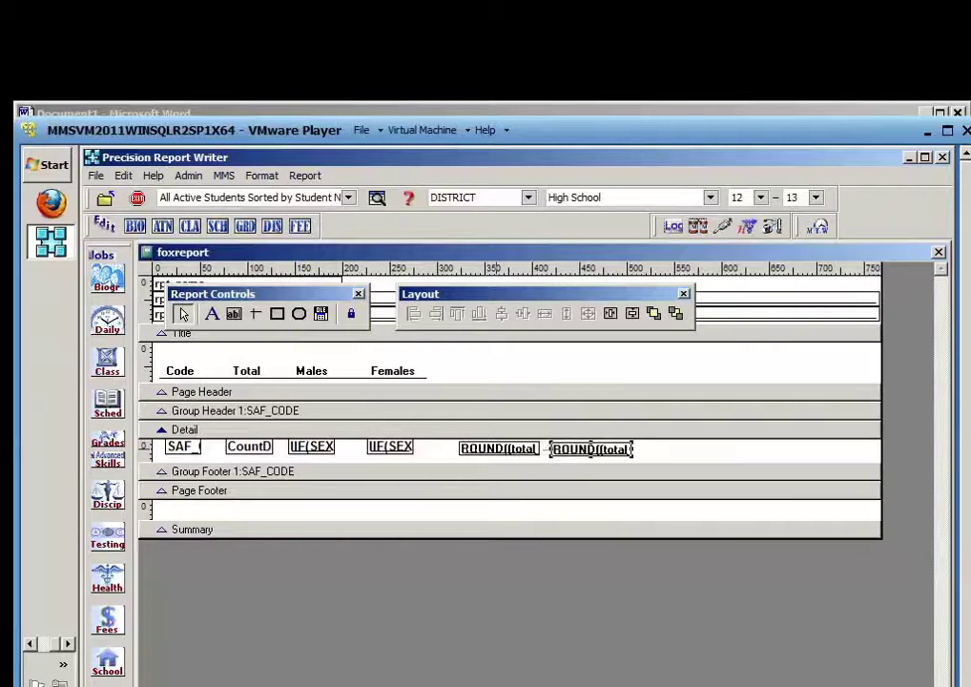
Change the copy's expression to ROUND((total_females/total_codes)*100,2) and narrow the field
{"action": "double_click", "coordinate": [599, 449]}
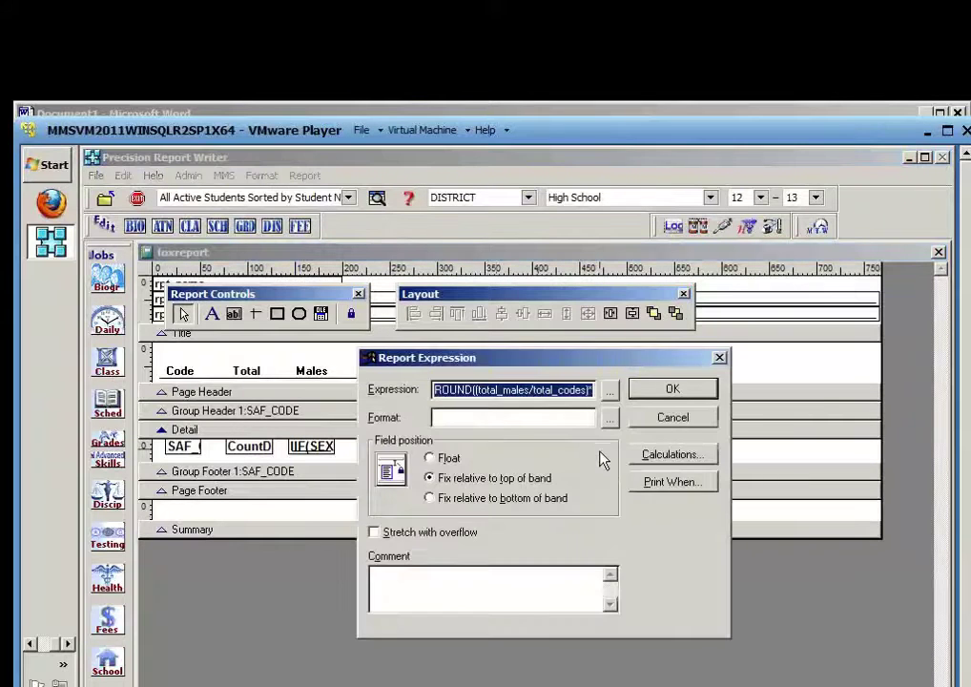
{"action": "left_click", "coordinate": [609, 390]}
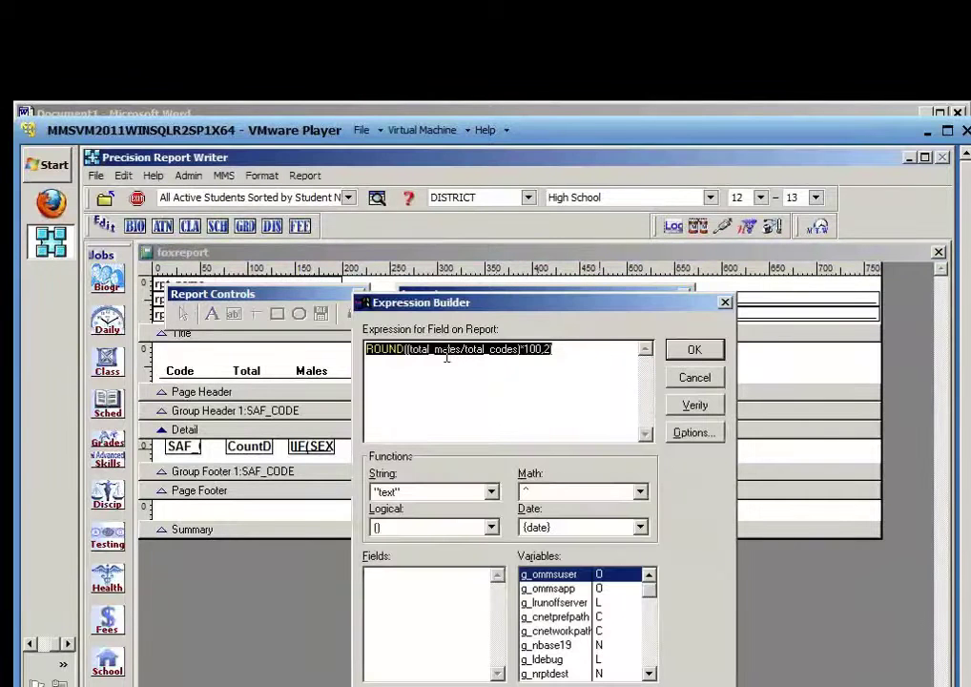
{"action": "left_click", "coordinate": [452, 354]}
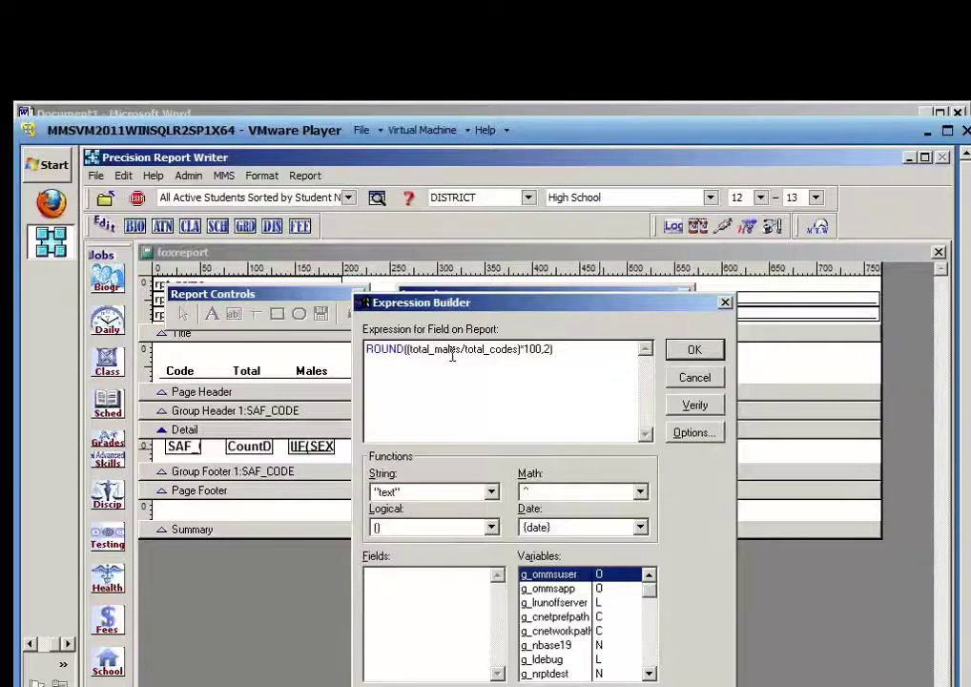
{"action": "type", "text": "fe"}
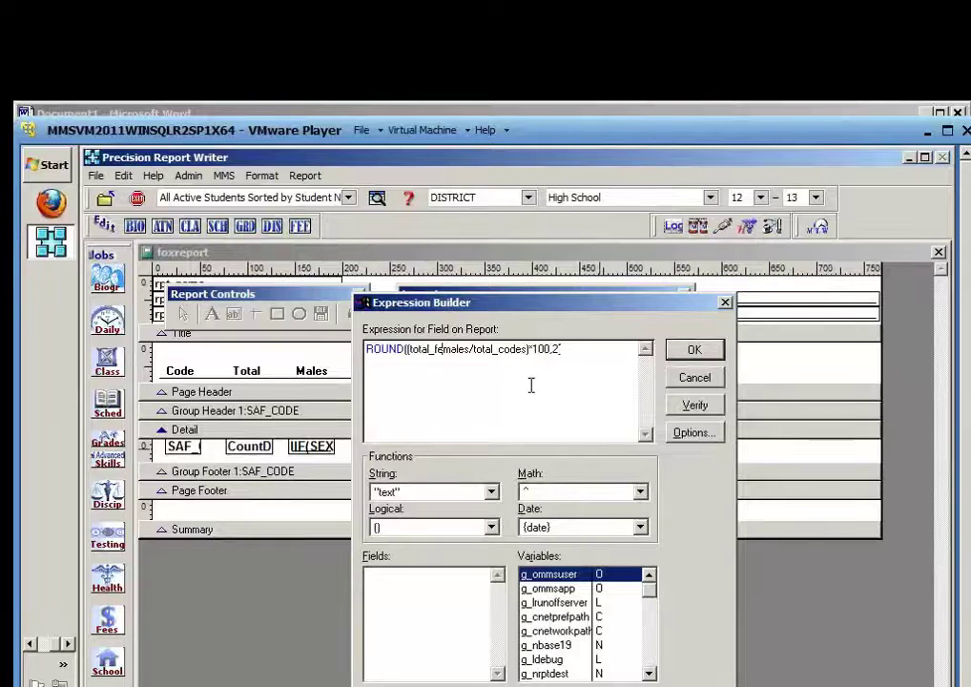
{"action": "left_click", "coordinate": [695, 404]}
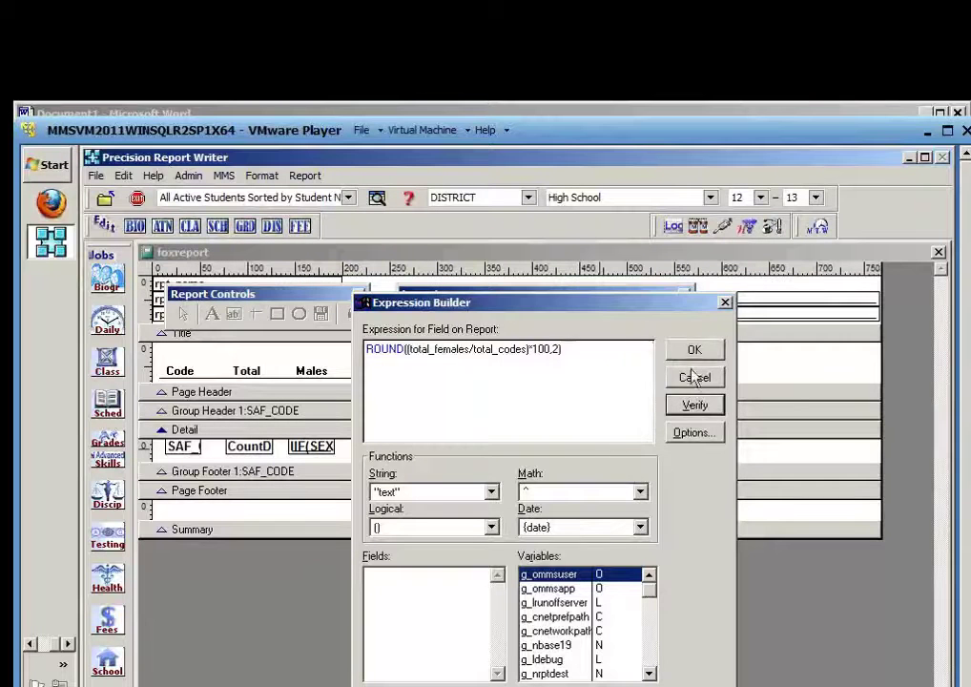
{"action": "left_click", "coordinate": [695, 350]}
{"action": "left_click", "coordinate": [675, 390]}
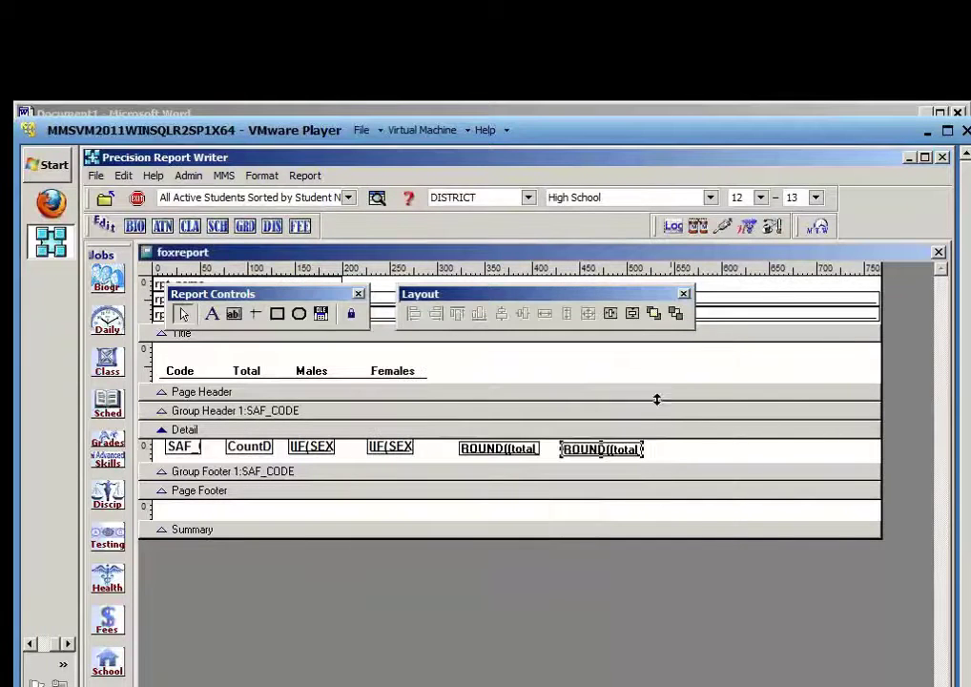
{"action": "left_click_drag", "start_coordinate": [644, 449], "coordinate": [164, 442]}
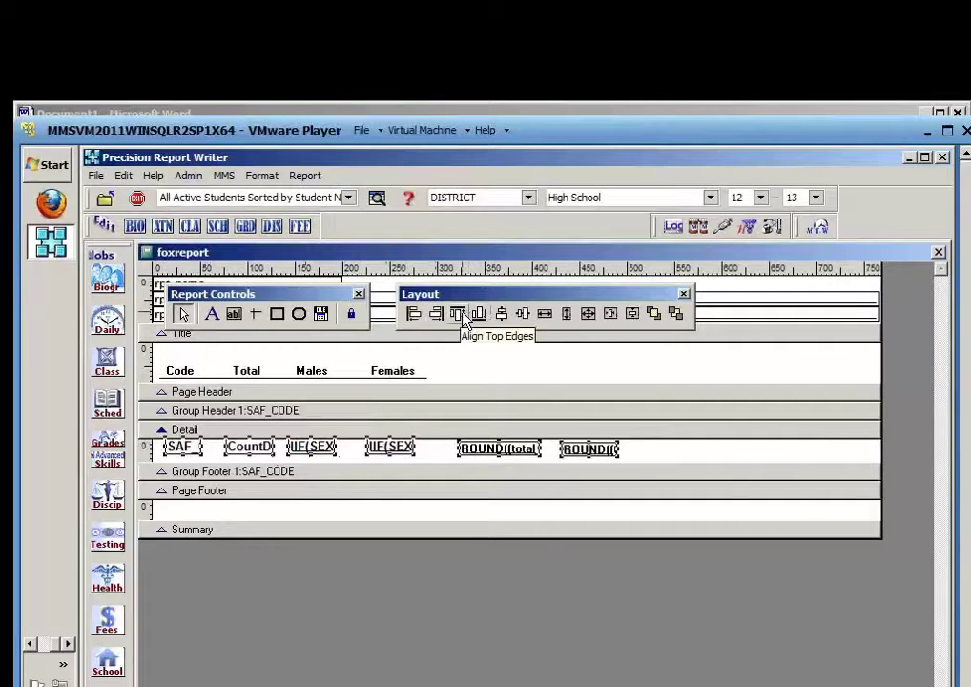
Align the top edges of the male and female percentage fields, then clear the selection
{"action": "left_click", "coordinate": [463, 314]}
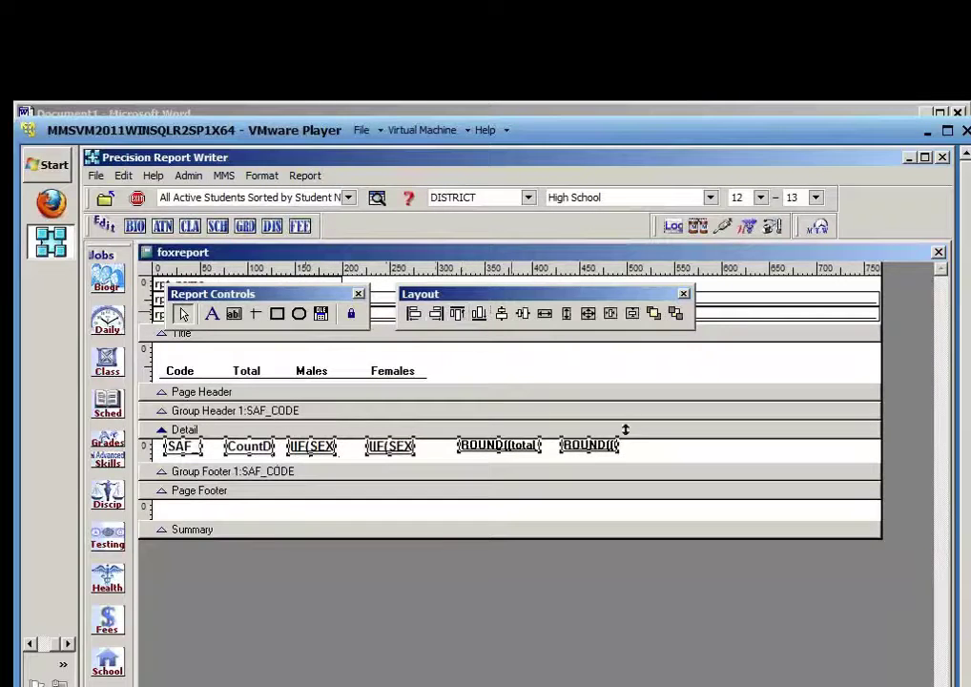
{"action": "left_click", "coordinate": [665, 462]}
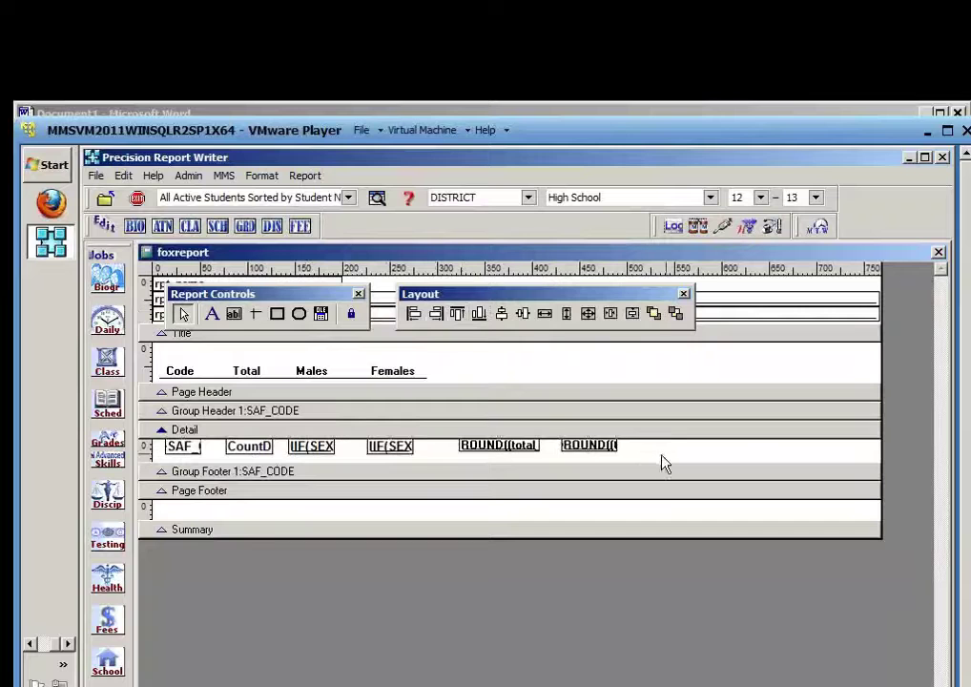
{"action": "left_click", "coordinate": [498, 446]}
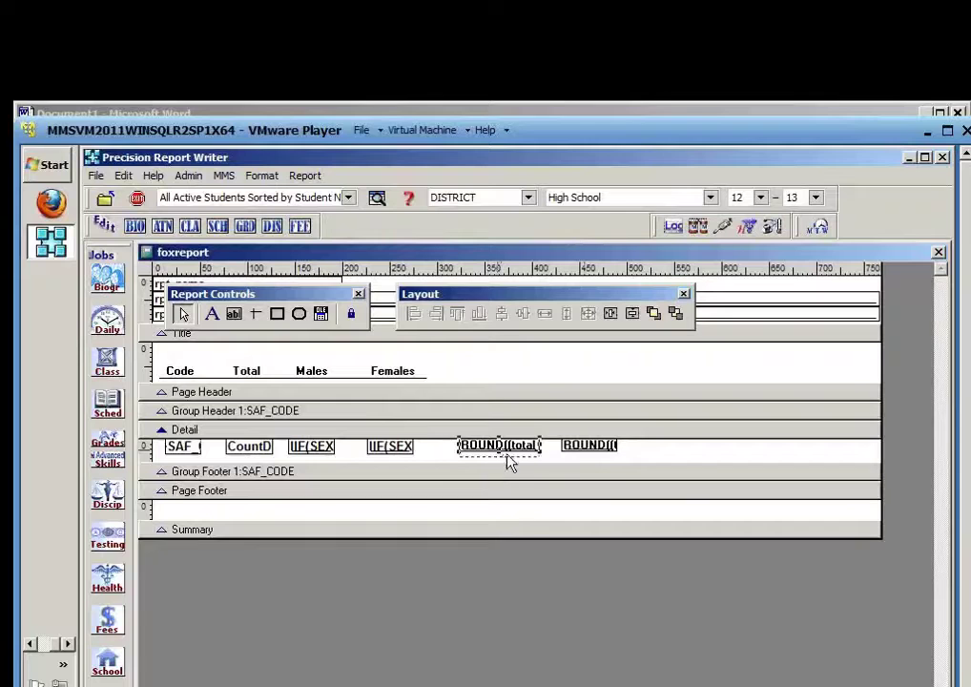
{"action": "left_click", "coordinate": [591, 449]}
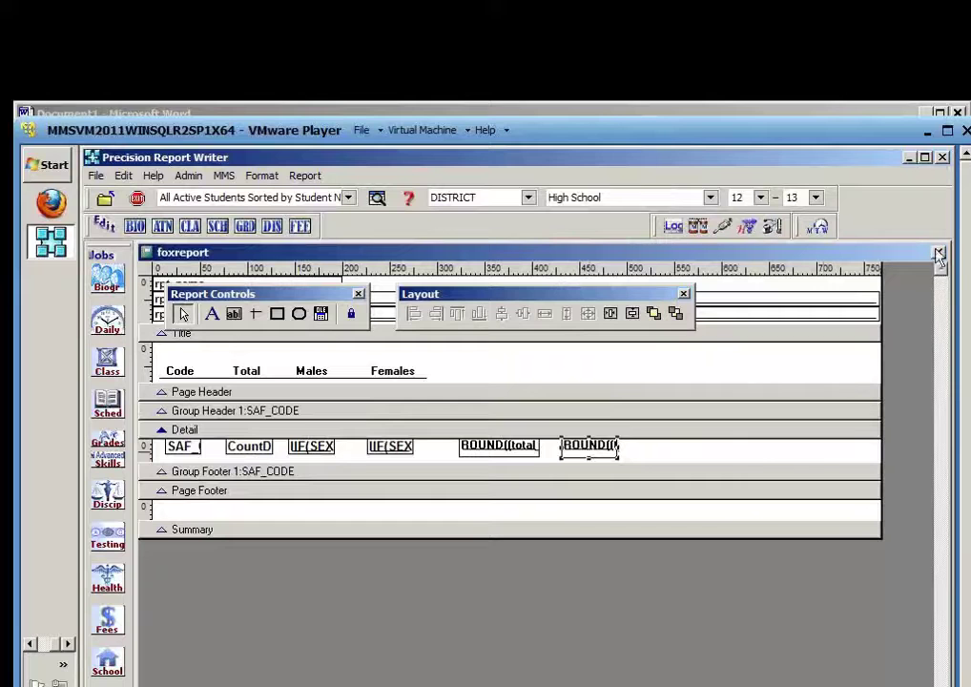
{"action": "left_click", "coordinate": [473, 380]}
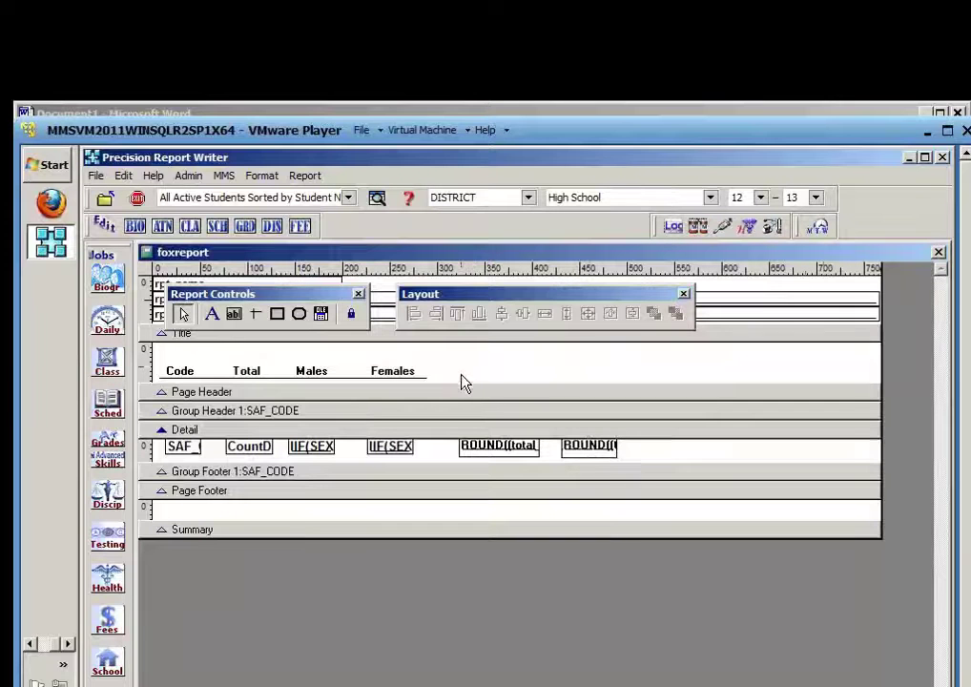
{"action": "left_click", "coordinate": [218, 317]}
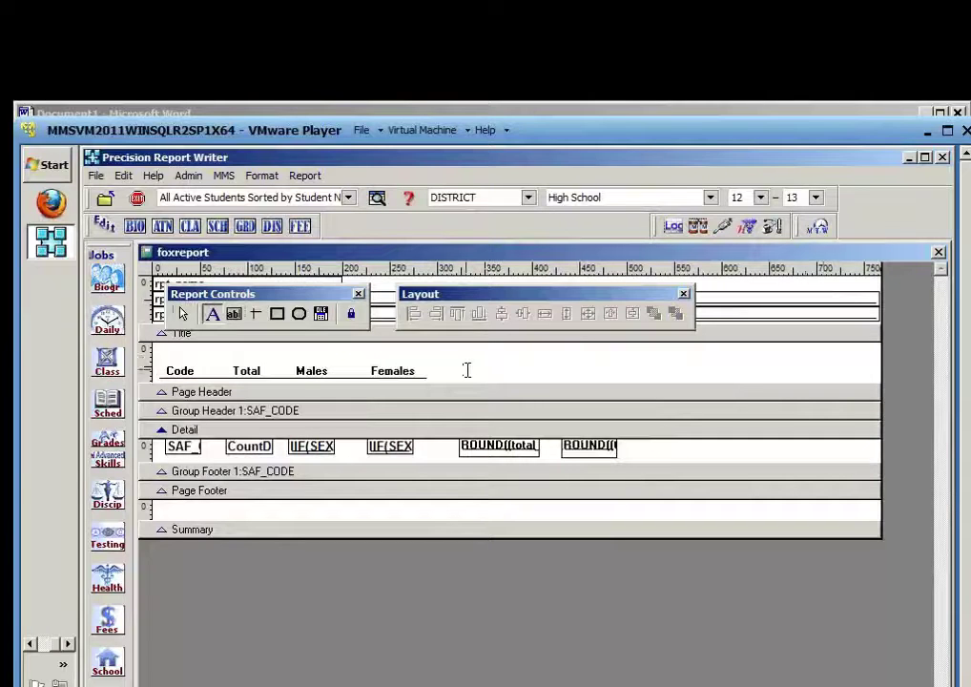
Add '% Male' and '% Female' Title band headings after Females, then close the designer
{"action": "left_click", "coordinate": [468, 369]}
{"action": "type", "text": "% Male"}
{"action": "left_click", "coordinate": [579, 373]}
{"action": "left_click", "coordinate": [215, 314]}
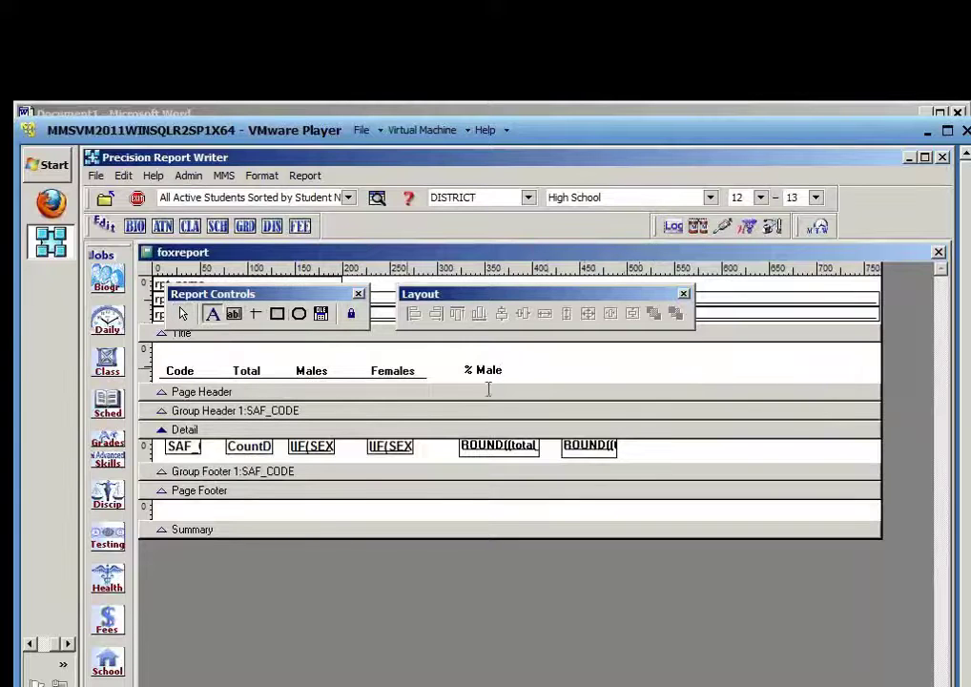
{"action": "left_click", "coordinate": [570, 370]}
{"action": "type", "text": "% Femal"}
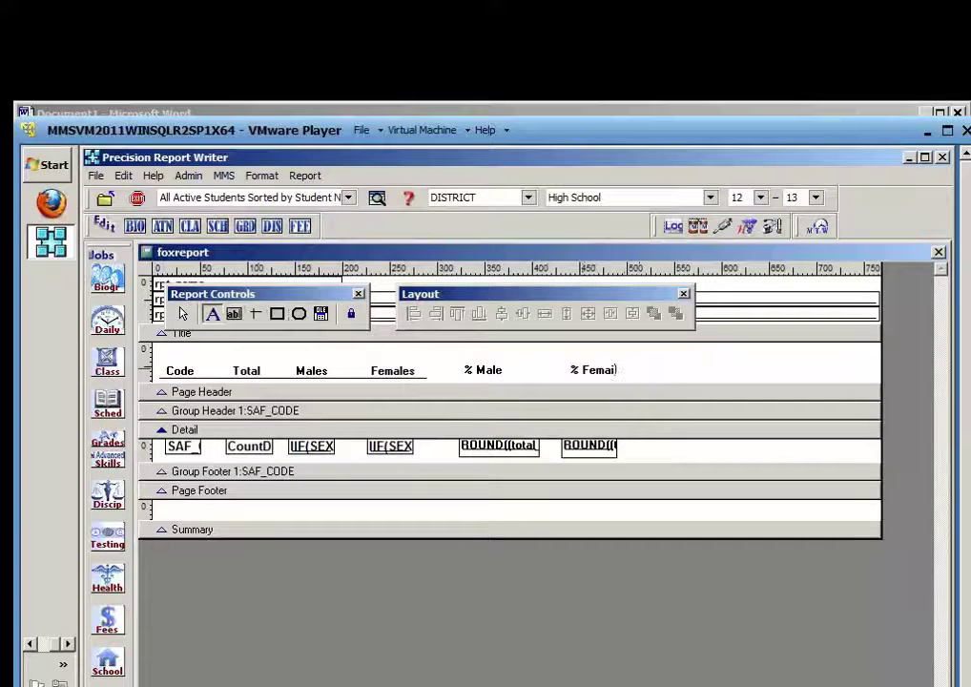
{"action": "type", "text": "e"}
{"action": "left_click", "coordinate": [942, 288]}
{"action": "left_click", "coordinate": [939, 252]}
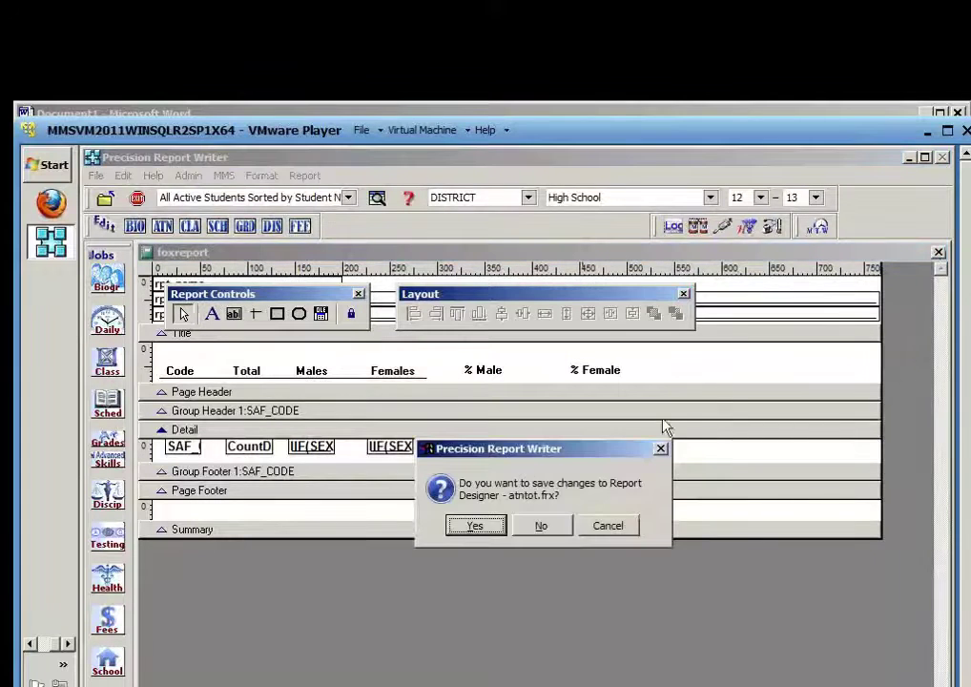
Save the layout changes to atntot.frx
{"action": "left_click", "coordinate": [477, 522]}
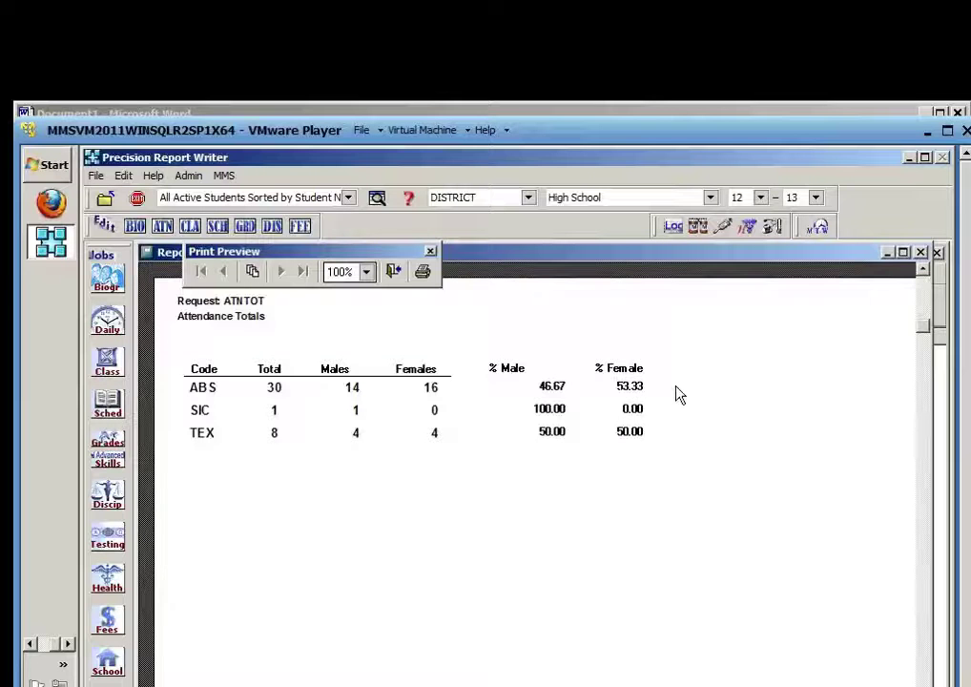
Close the preview, reopen the ATNTOT layout, and inspect the IIF(SEX female count expression
{"action": "left_click", "coordinate": [394, 274]}
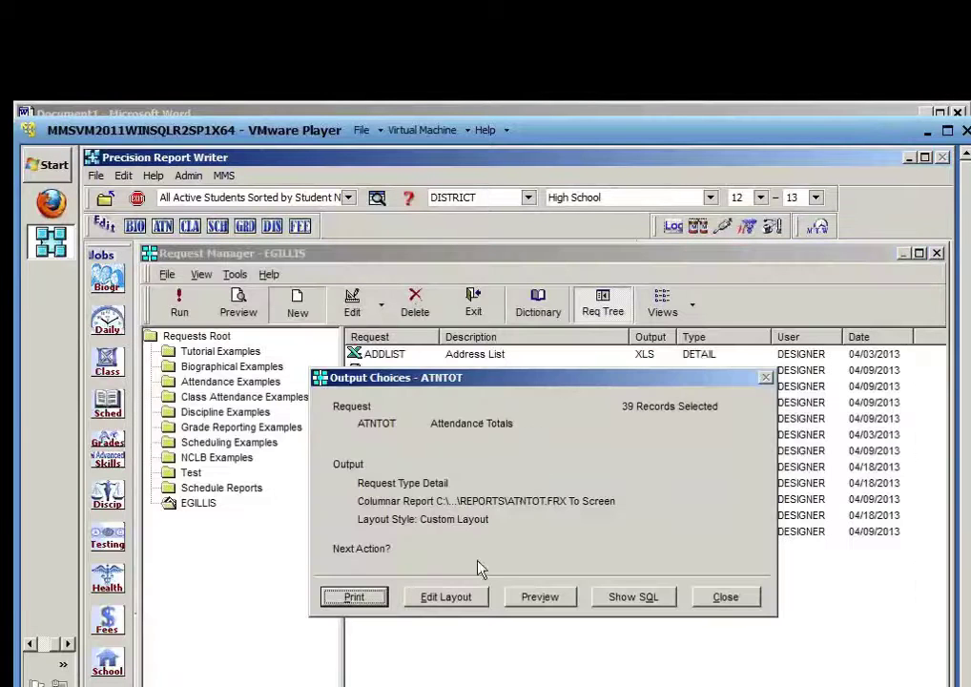
{"action": "left_click", "coordinate": [448, 597]}
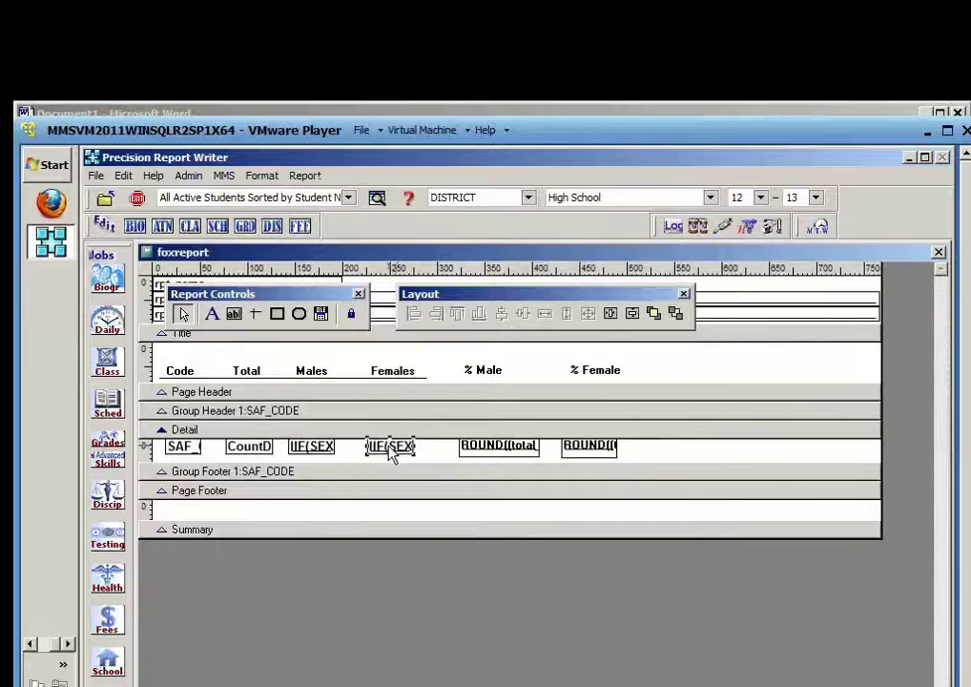
{"action": "double_click", "coordinate": [390, 446]}
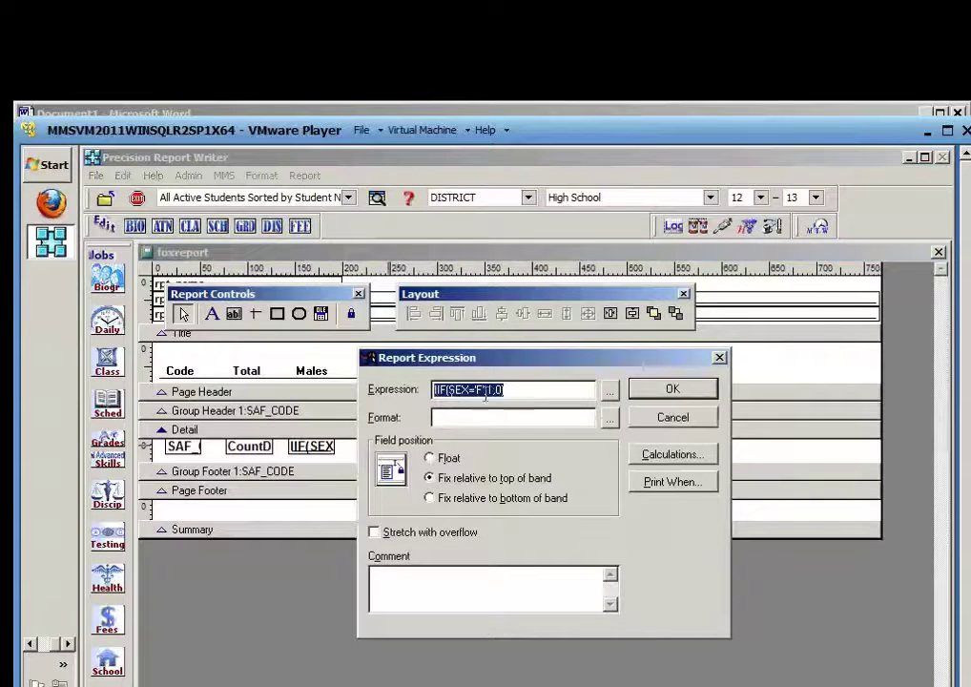
{"action": "left_click", "coordinate": [667, 419]}
Review the report variables, then close the designer without saving changes
{"action": "left_click", "coordinate": [306, 176]}
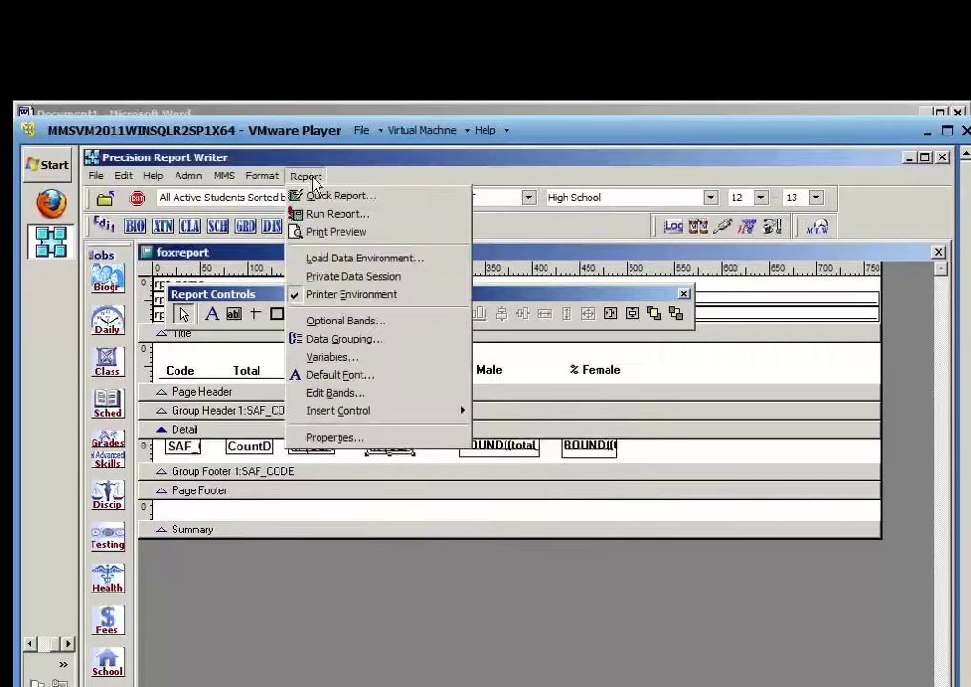
{"action": "left_click", "coordinate": [329, 357]}
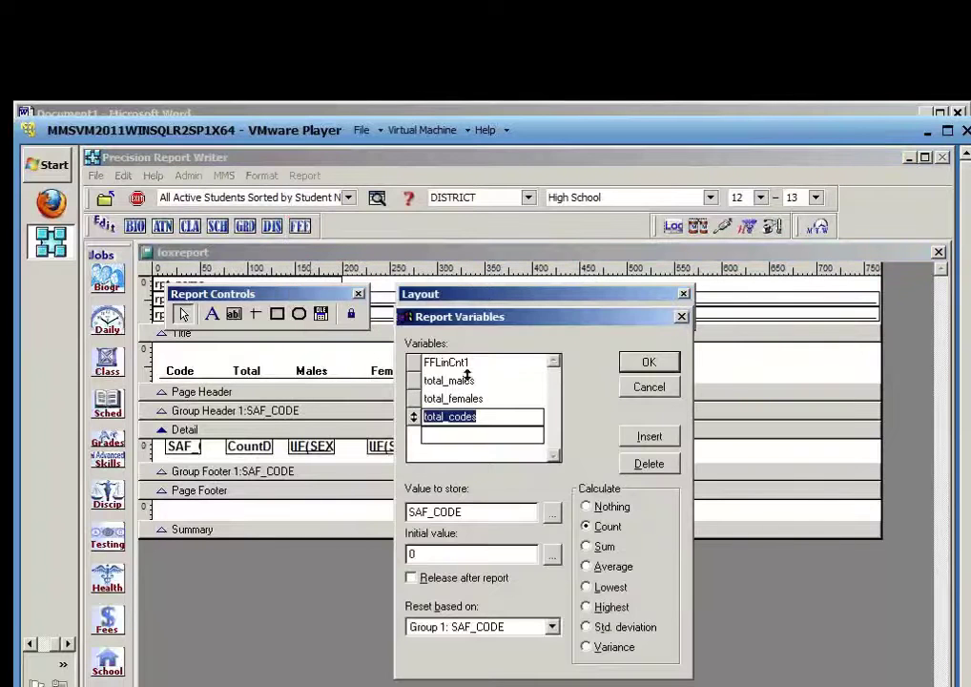
{"action": "left_click", "coordinate": [654, 393]}
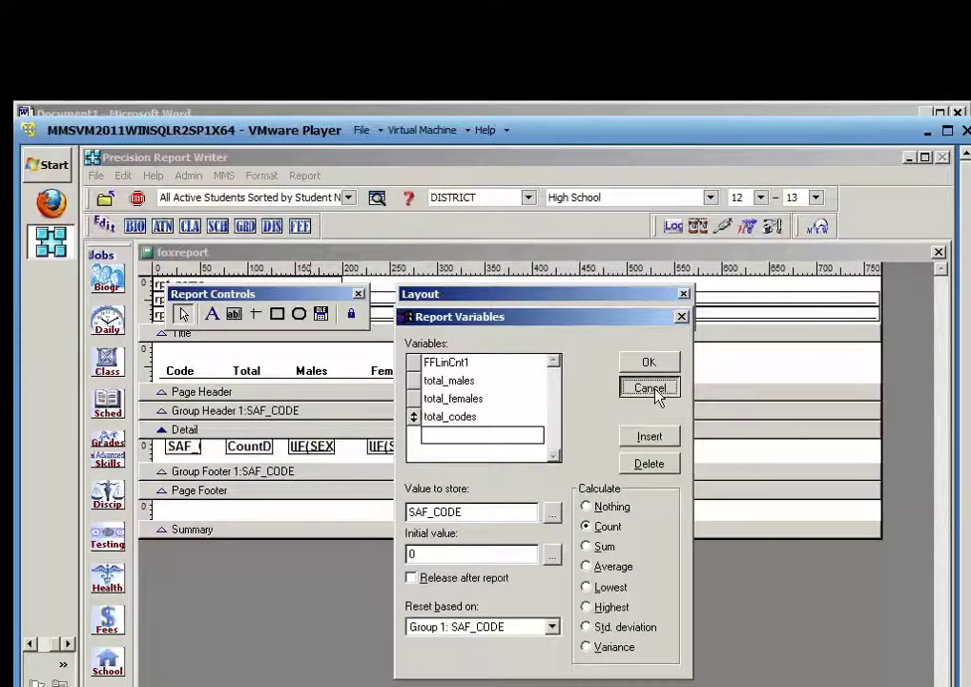
{"action": "left_click", "coordinate": [655, 393]}
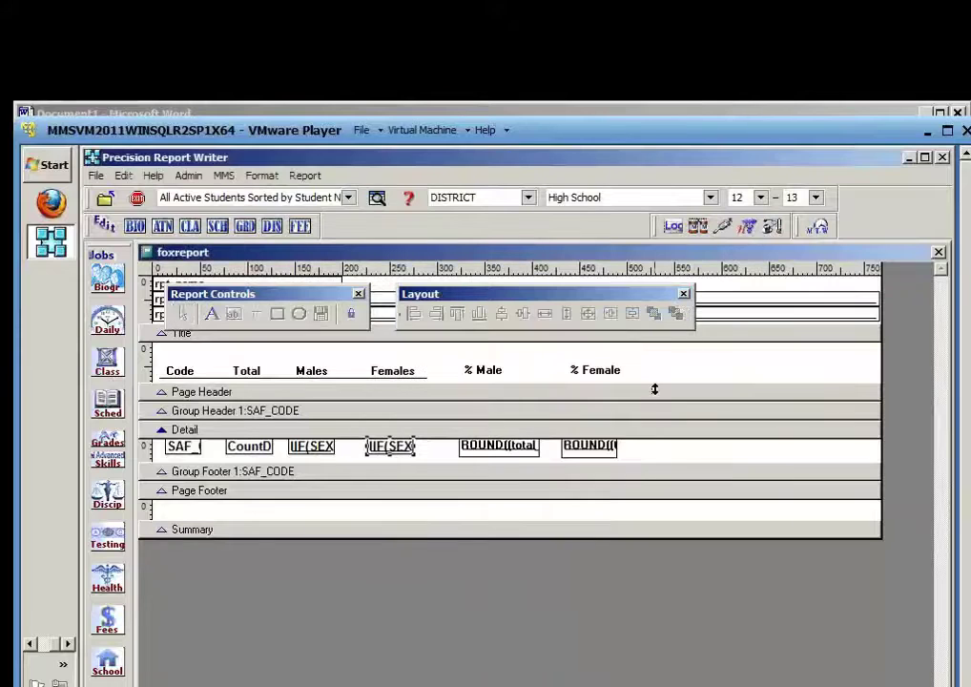
{"action": "left_click", "coordinate": [942, 254]}
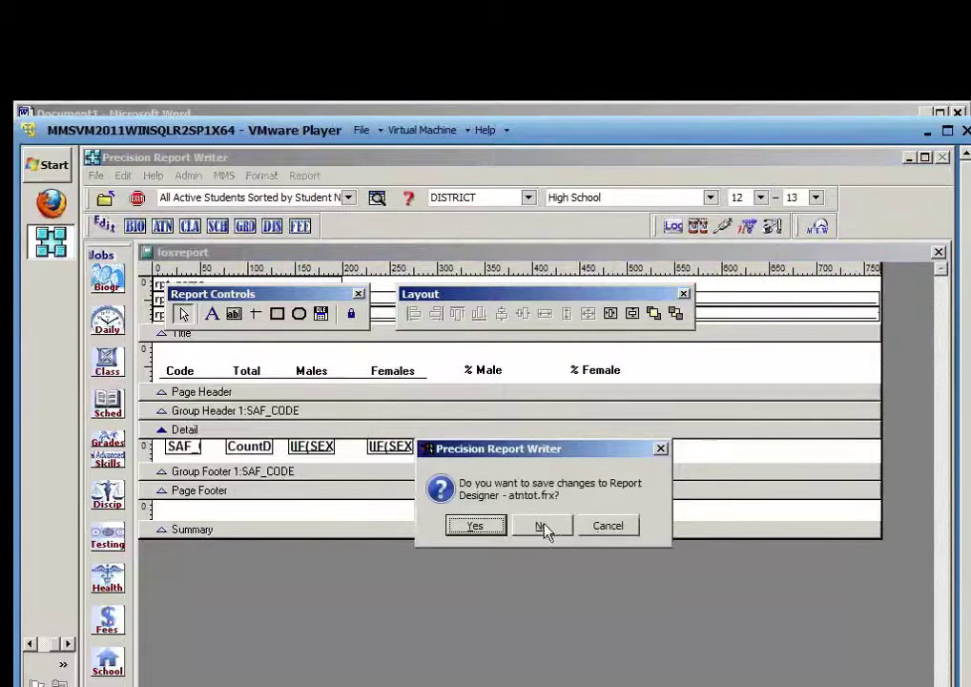
{"action": "left_click", "coordinate": [542, 527]}
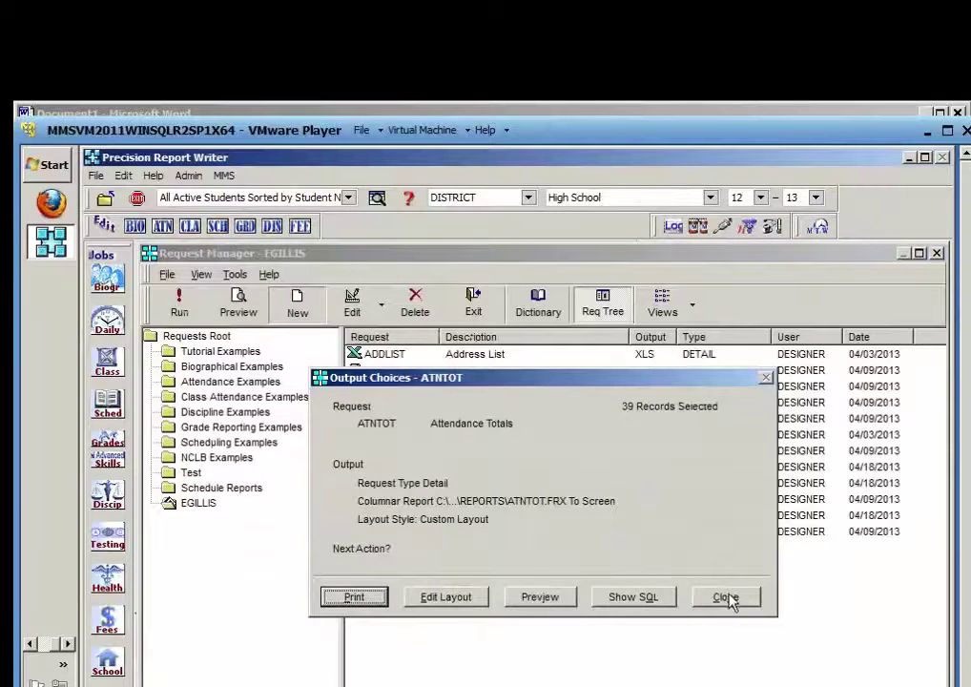
Close the ATNTOT Output Choices and Request Editor dialogs
{"action": "left_click", "coordinate": [728, 599]}
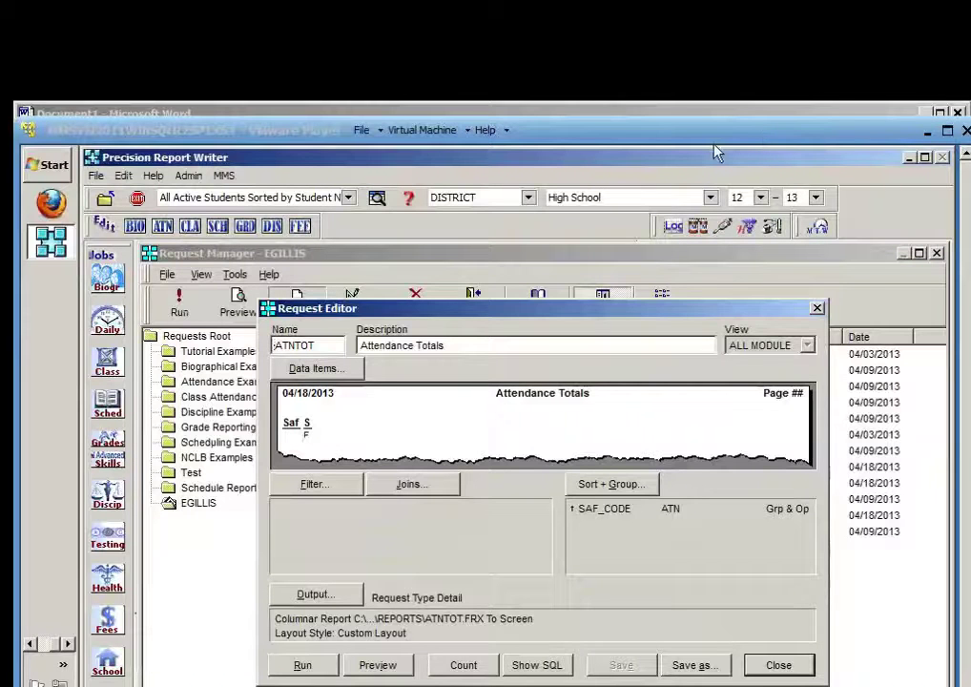
{"action": "left_click", "coordinate": [779, 665]}
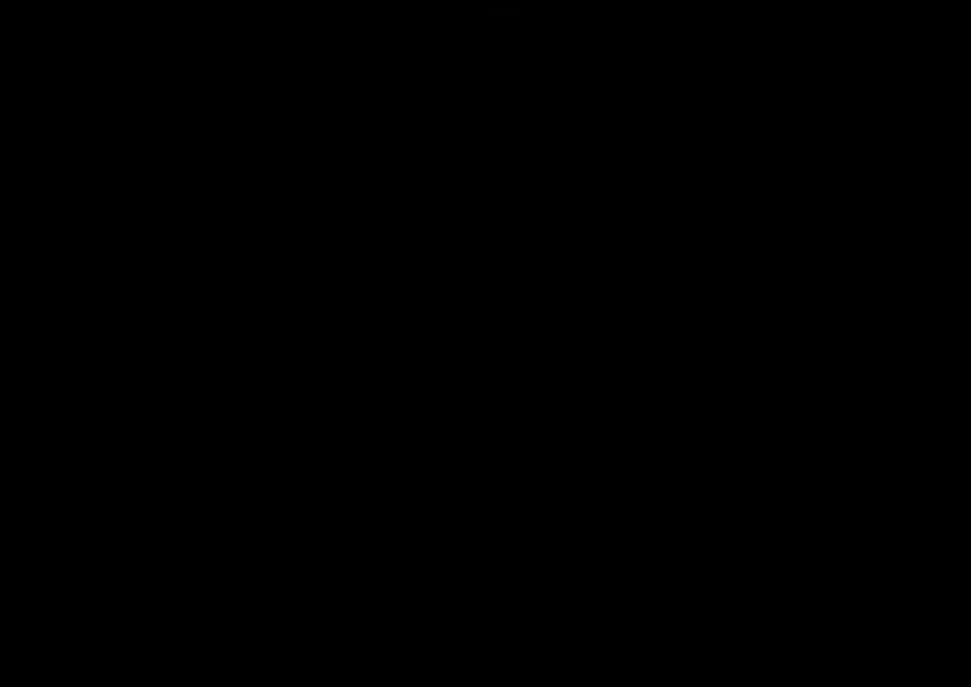
Create a new detail request named PRTWHEN with description 'Print When'
{"action": "left_click", "coordinate": [295, 303]}
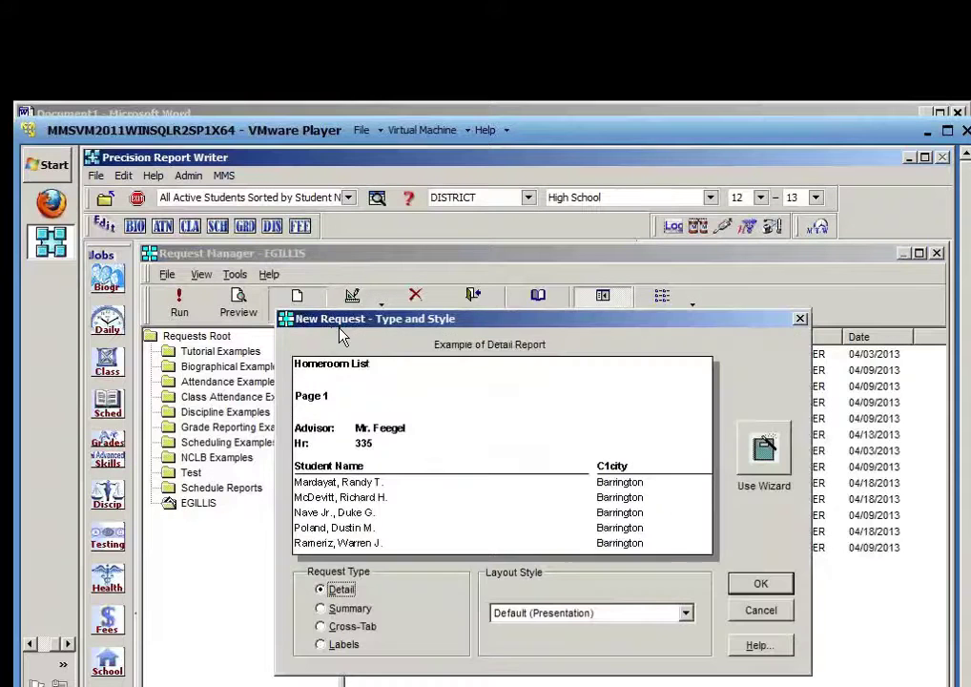
{"action": "left_click", "coordinate": [774, 584]}
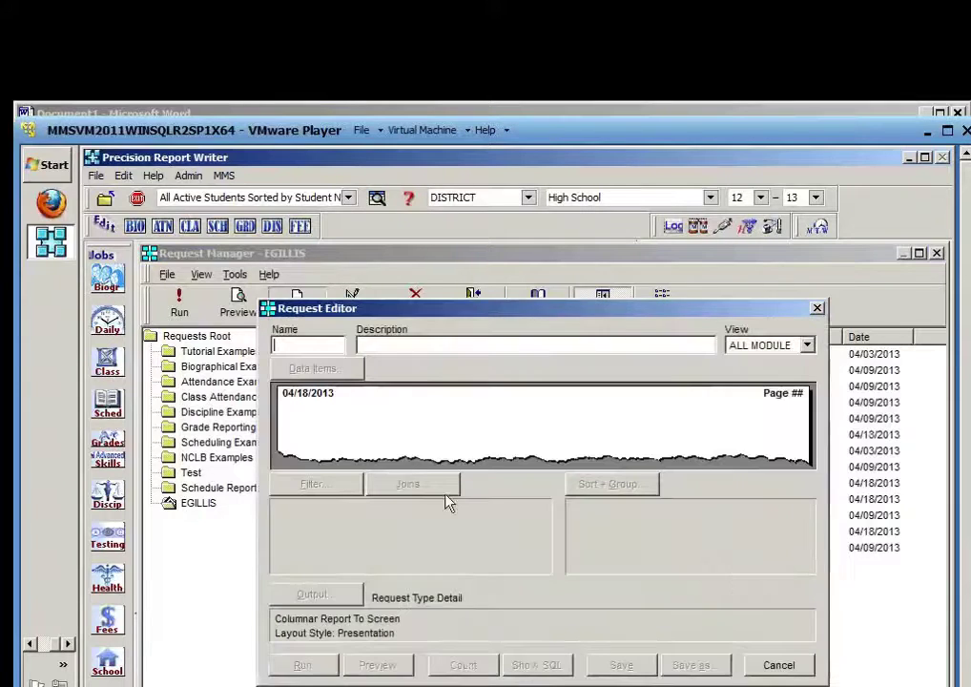
{"action": "type", "text": "PRINT"}
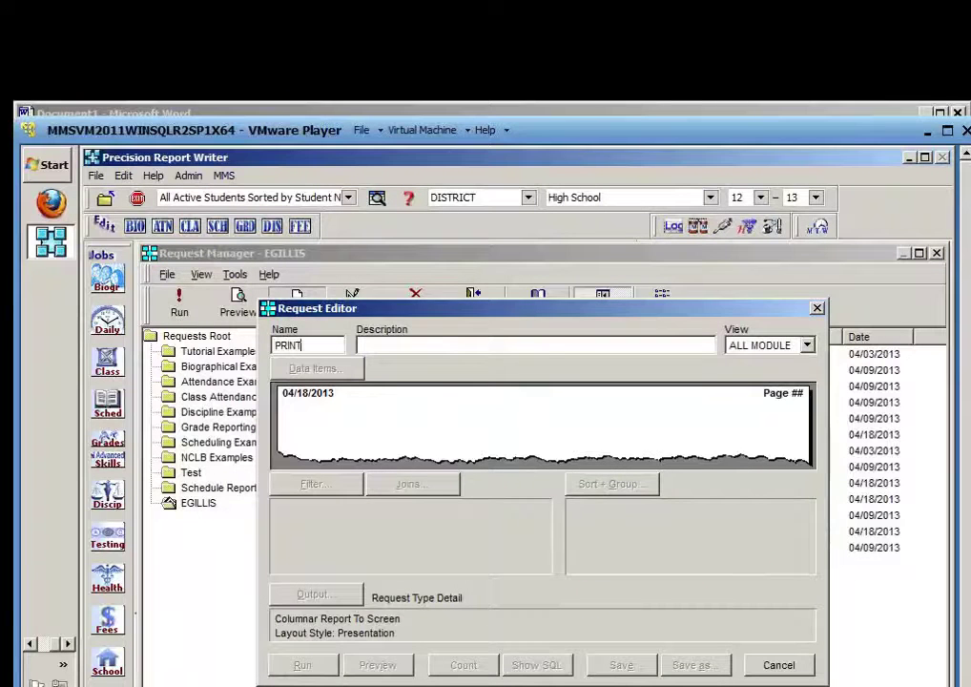
{"action": "key", "text": "Tab"}
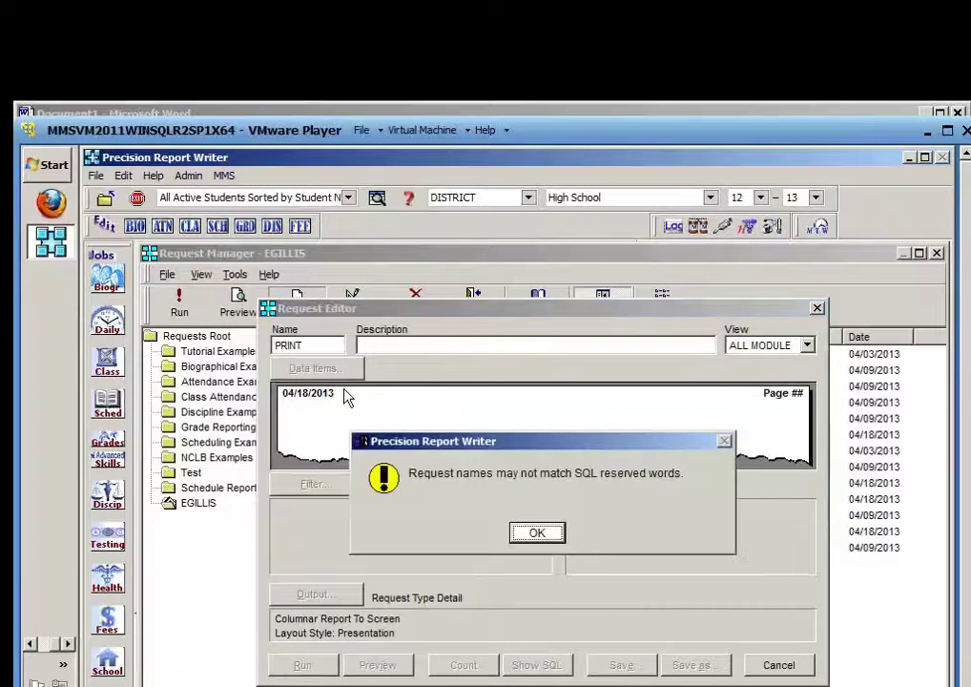
{"action": "left_click", "coordinate": [519, 533]}
{"action": "key", "text": "BackSpace"}
{"action": "key", "text": "BackSpace"}
{"action": "key", "text": "BackSpace"}
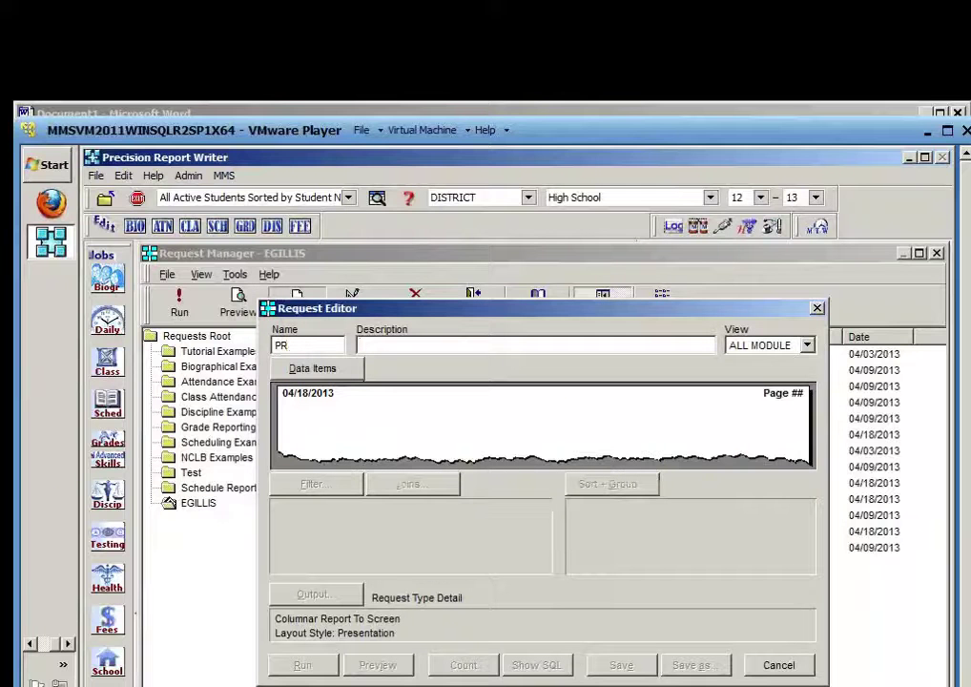
{"action": "type", "text": "TWHEN"}
{"action": "key", "text": "Tab"}
{"action": "type", "text": "Print When"}
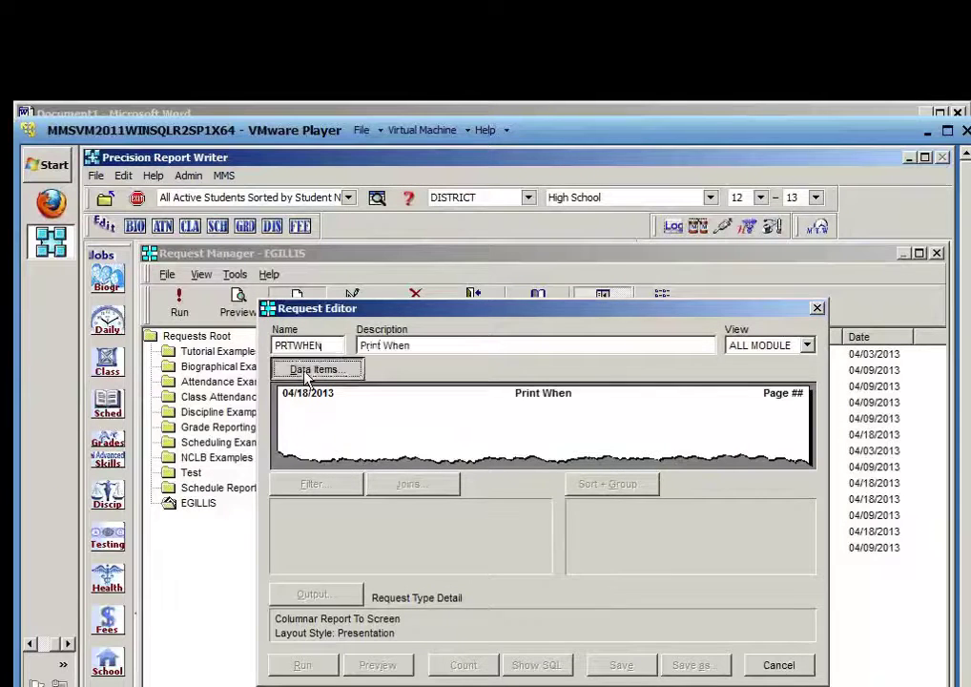
Add Last, First M.I. as the data item and sort the report by it
{"action": "left_click", "coordinate": [313, 368]}
{"action": "left_click", "coordinate": [324, 484]}
{"action": "key", "text": "l"}
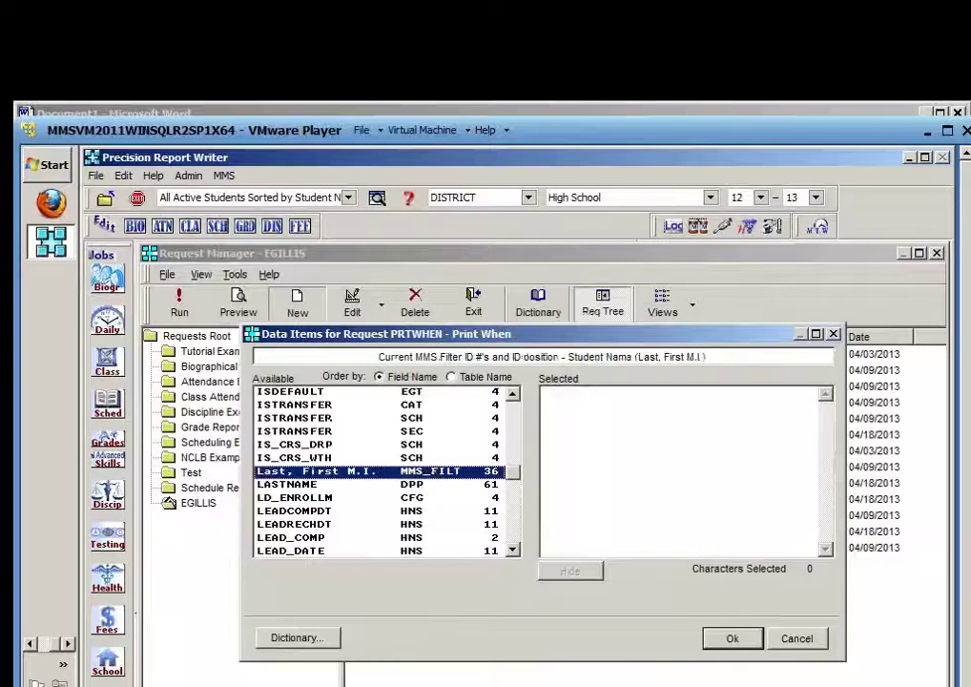
{"action": "double_click", "coordinate": [333, 474]}
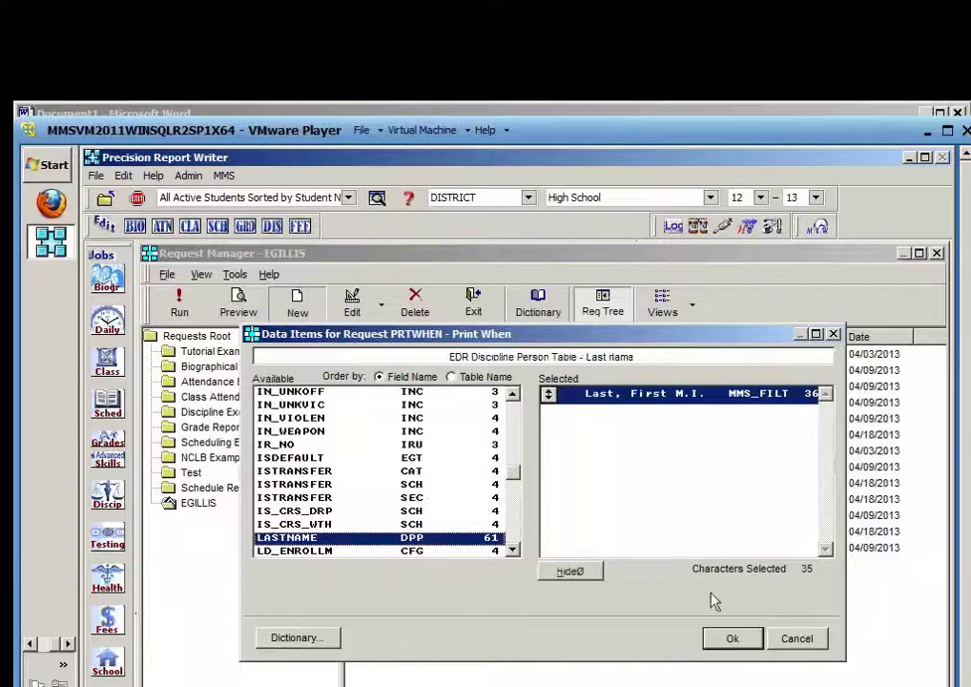
{"action": "left_click", "coordinate": [732, 640]}
{"action": "left_click", "coordinate": [592, 486]}
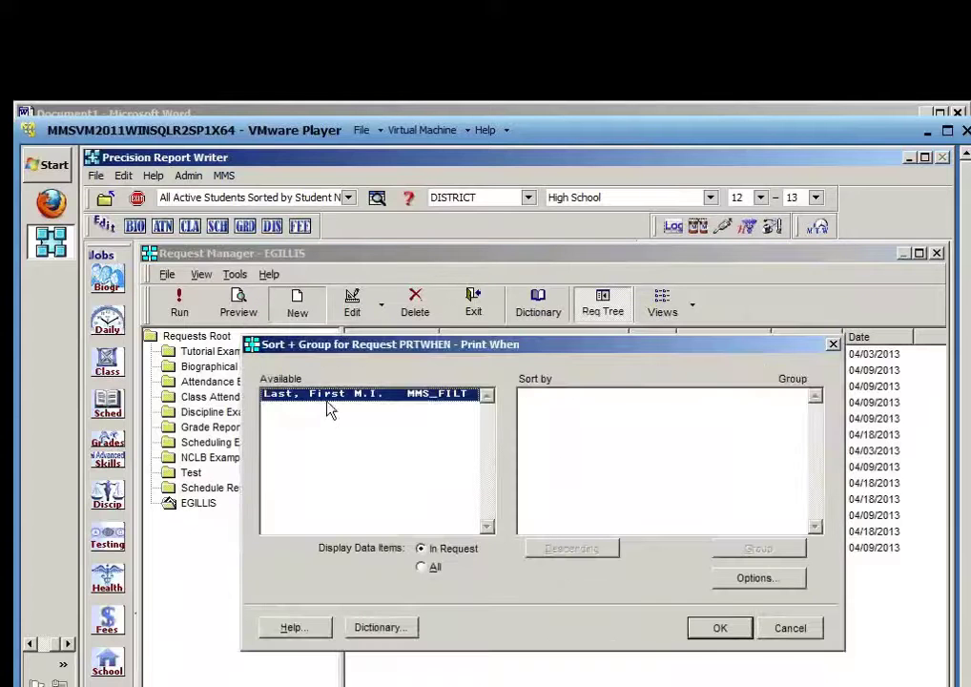
{"action": "left_click_drag", "start_coordinate": [334, 399], "coordinate": [630, 501]}
{"action": "left_click", "coordinate": [720, 630]}
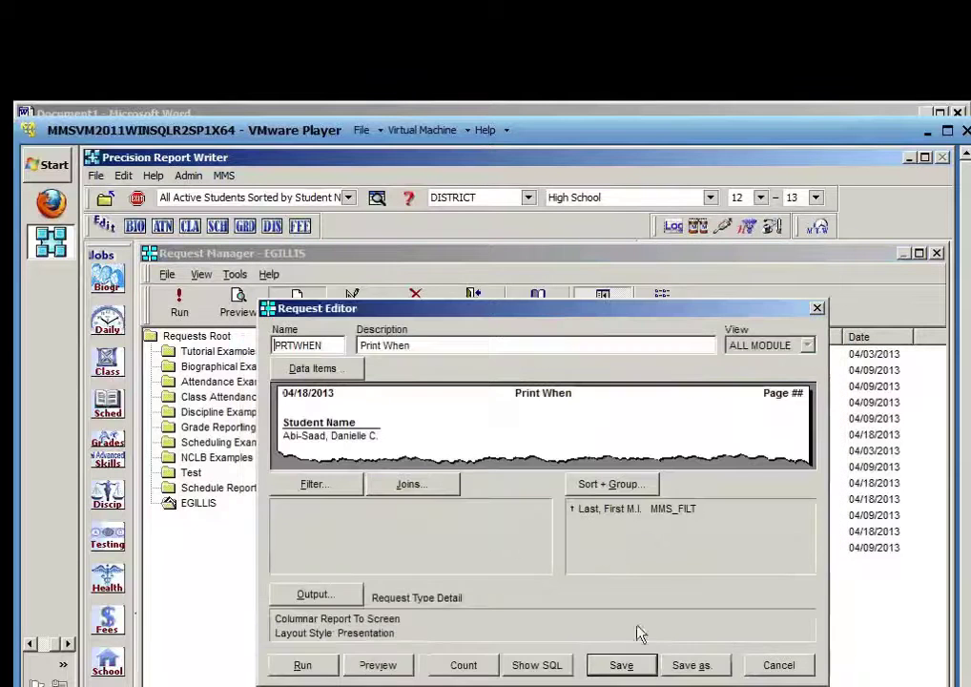
Preview the PRTWHEN report in an enlarged window, then close the preview
{"action": "left_click", "coordinate": [386, 671]}
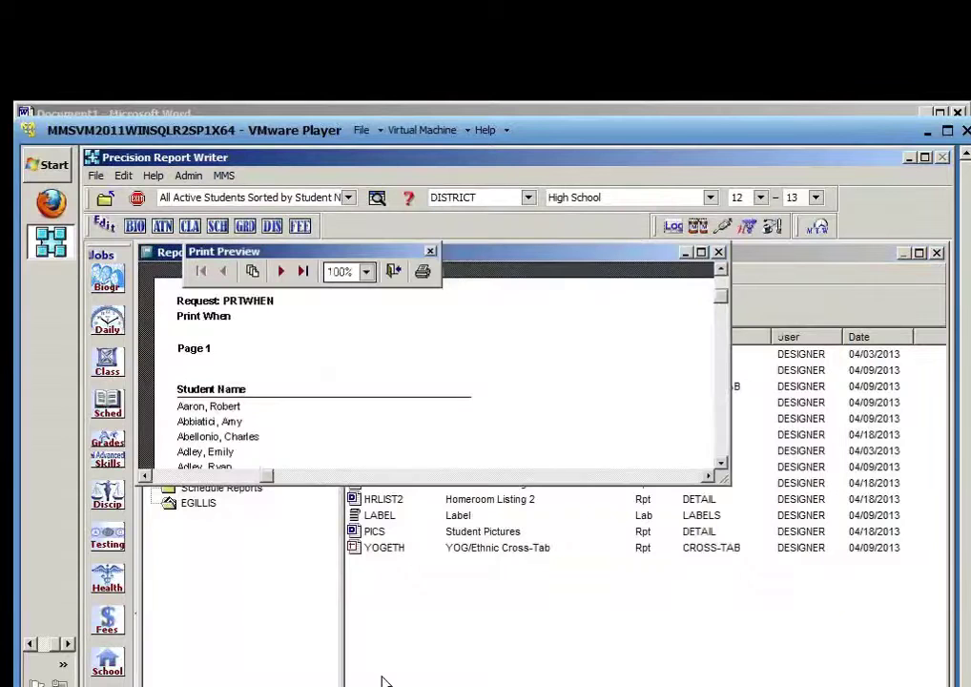
{"action": "left_click_drag", "start_coordinate": [727, 489], "coordinate": [947, 686]}
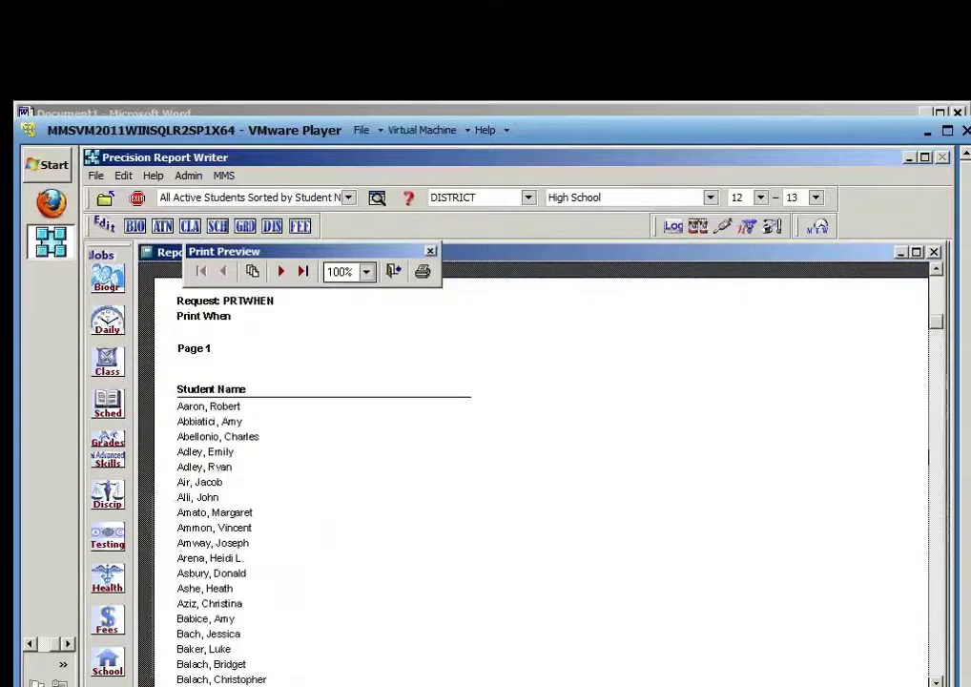
{"action": "left_click", "coordinate": [395, 272]}
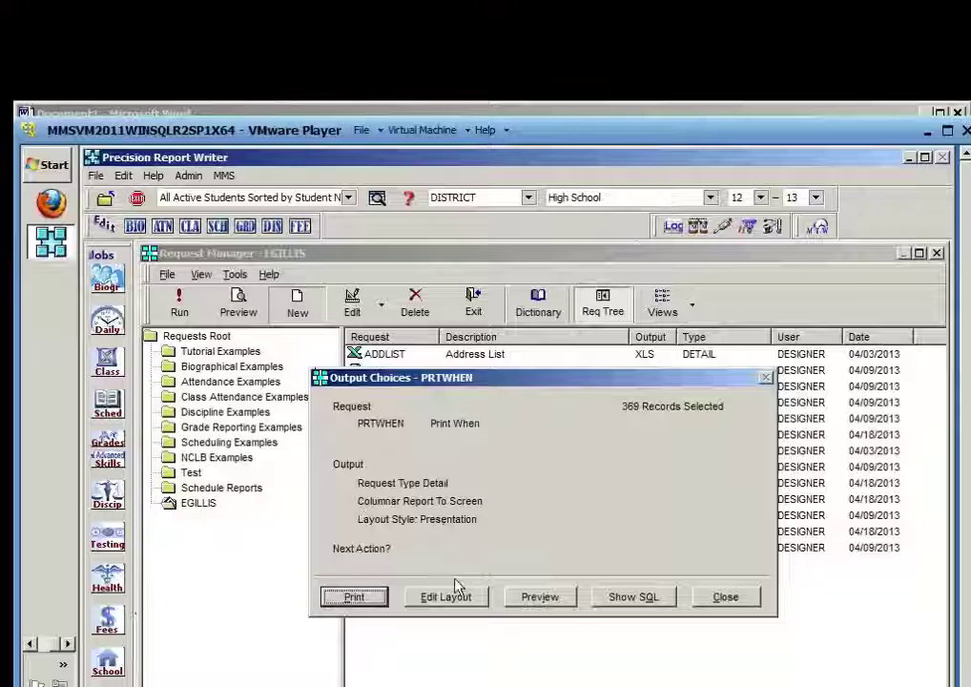
Open the PRTWHEN layout and inspect the NAME_L_F_M field's Print When settings without changes
{"action": "left_click", "coordinate": [460, 597]}
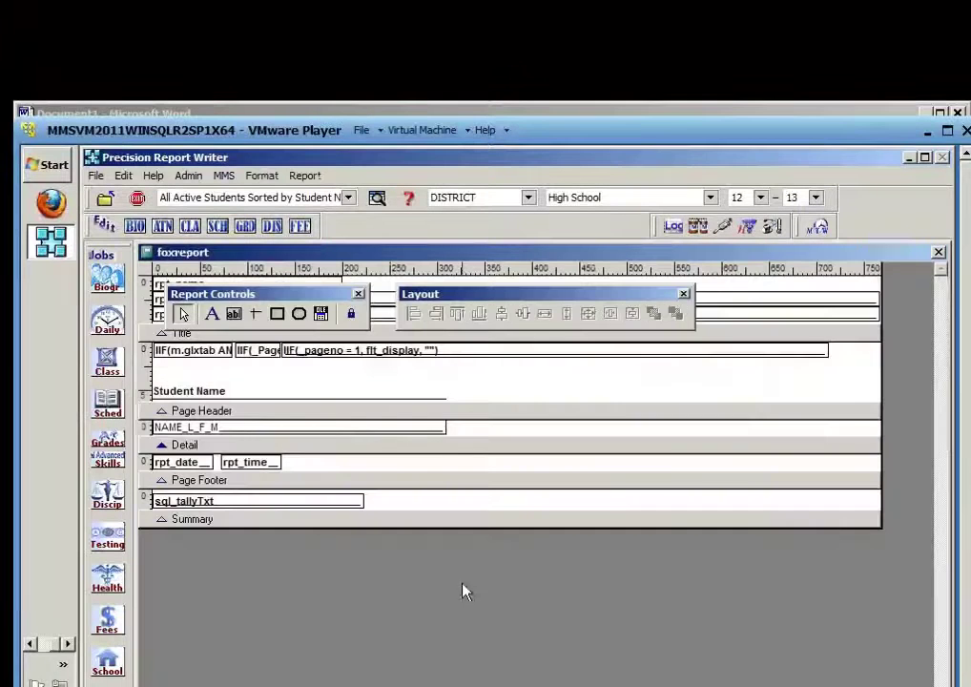
{"action": "double_click", "coordinate": [347, 432]}
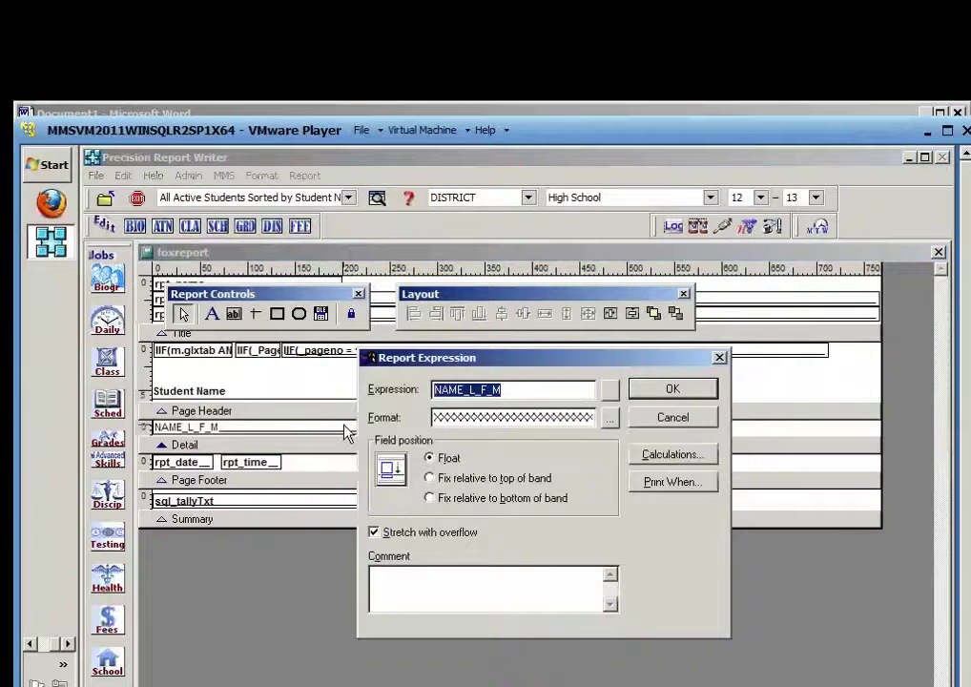
{"action": "left_click", "coordinate": [683, 482]}
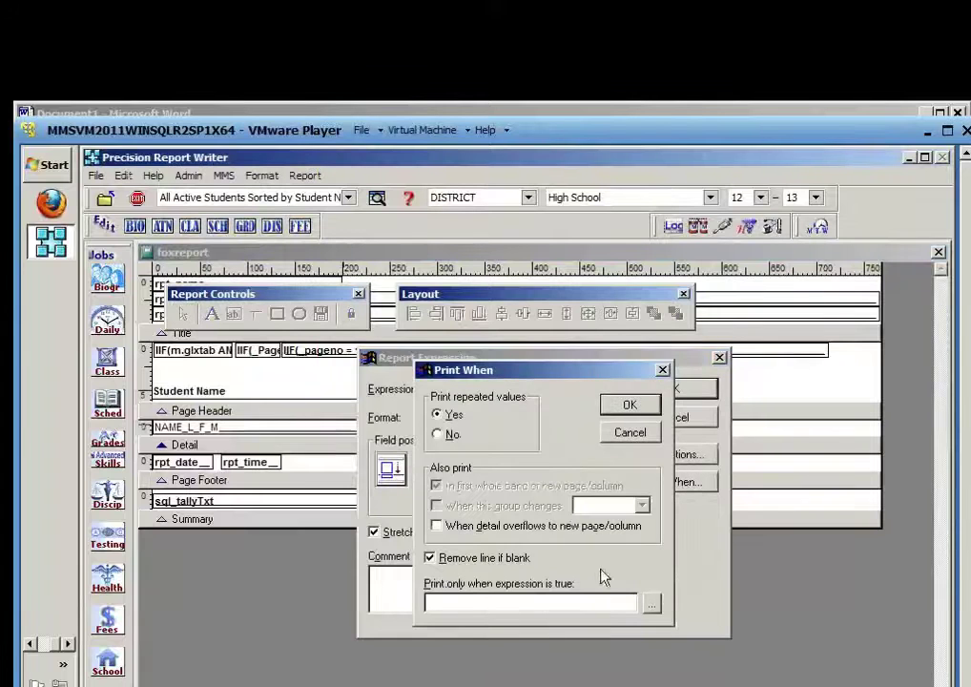
{"action": "left_click", "coordinate": [486, 595]}
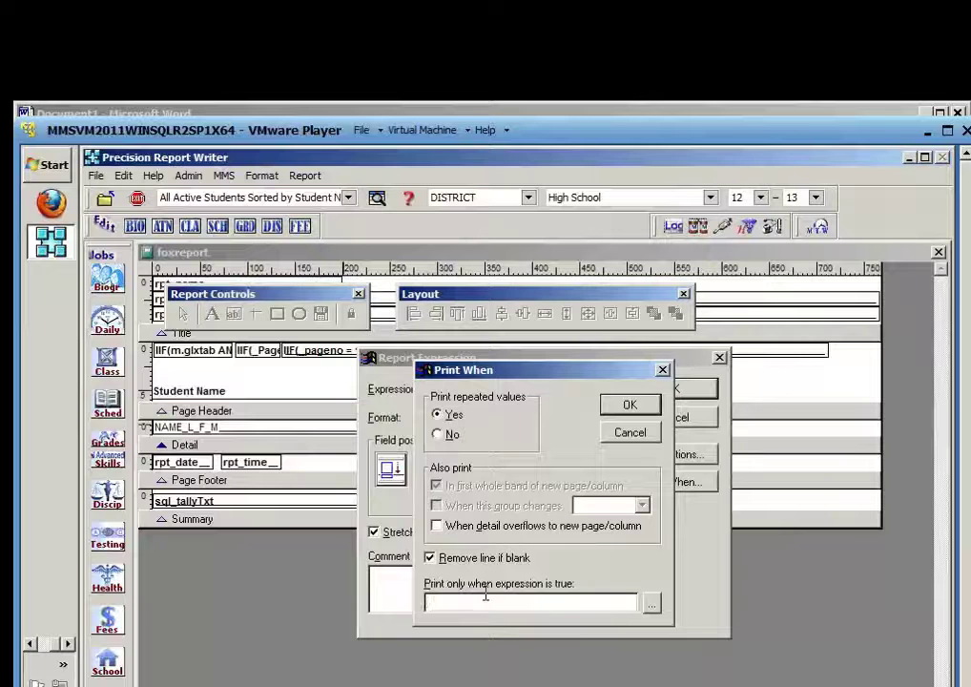
{"action": "left_click", "coordinate": [643, 434]}
{"action": "left_click", "coordinate": [679, 420]}
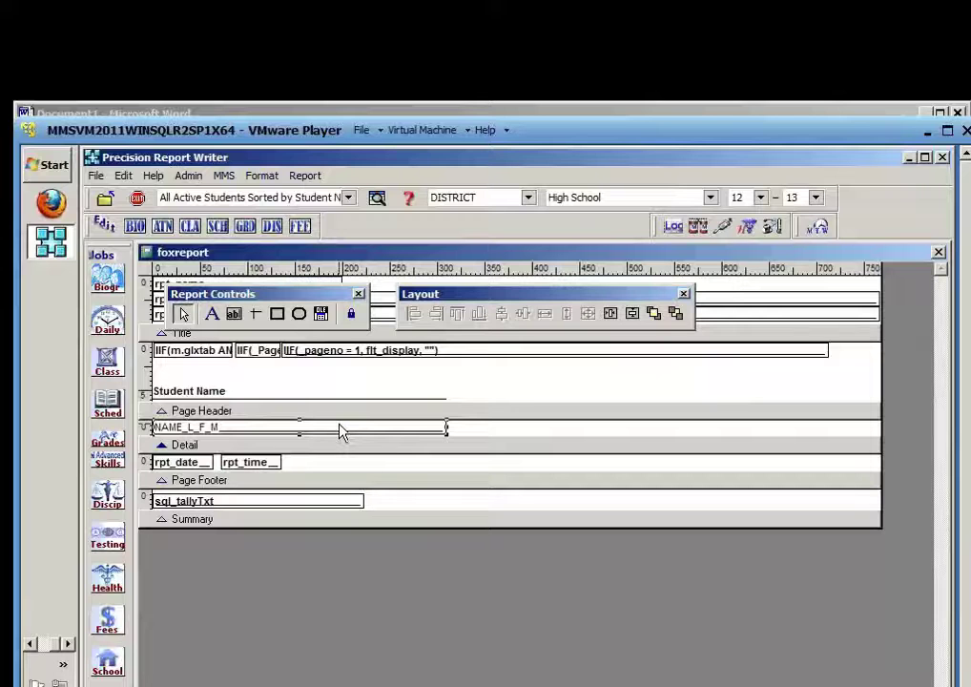
{"action": "left_click_drag", "start_coordinate": [339, 425], "coordinate": [340, 427]}
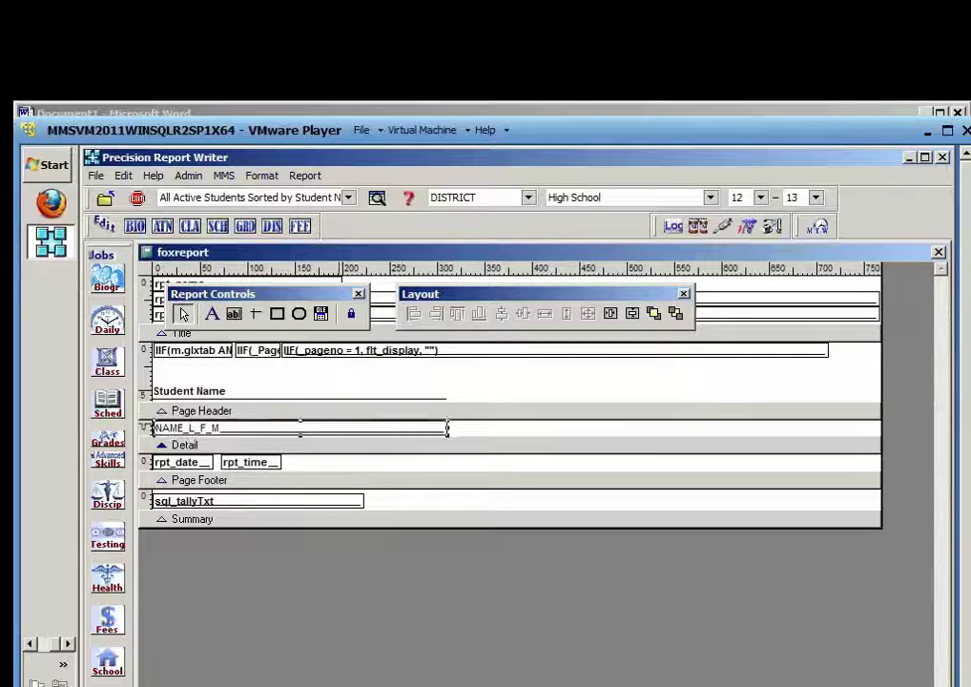
Make NAME_L_F_M print only when SEX='F'
{"action": "double_click", "coordinate": [353, 431]}
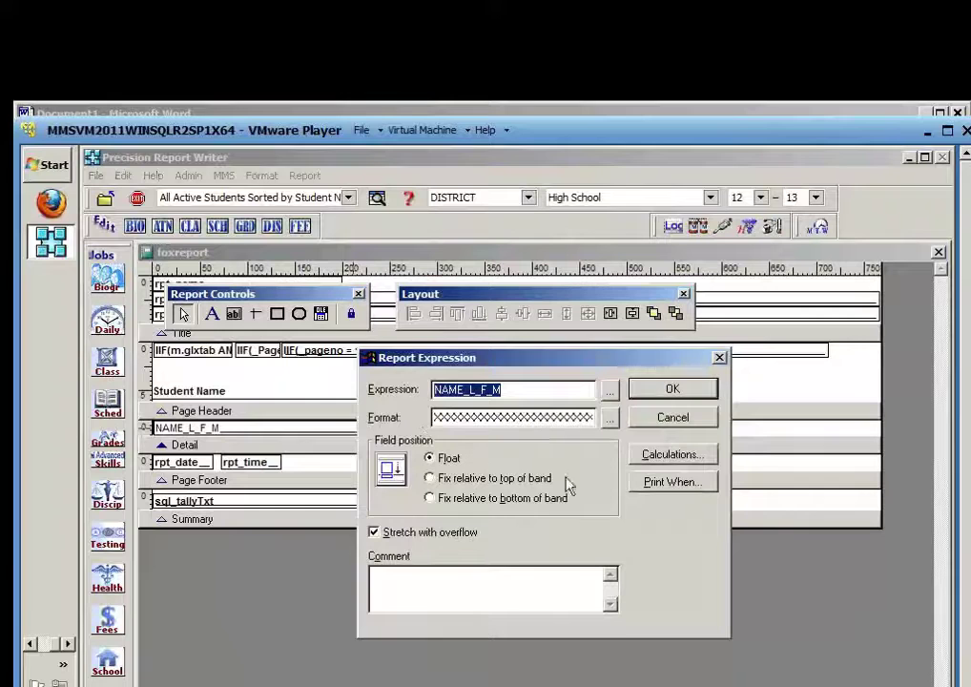
{"action": "left_click", "coordinate": [666, 486]}
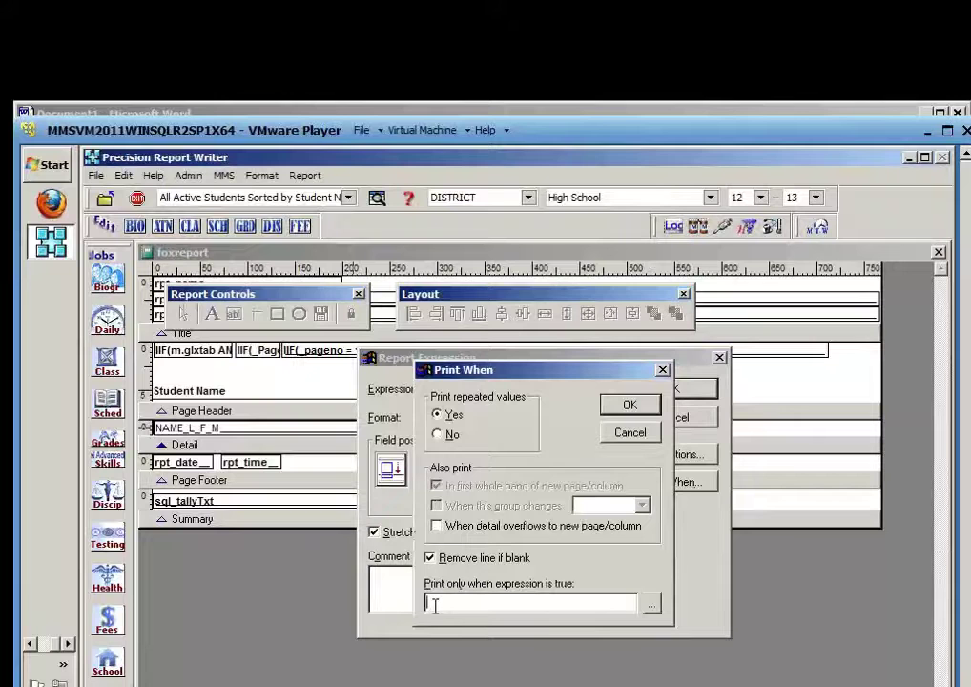
{"action": "type", "text": "Se"}
{"action": "key", "text": "BackSpace"}
{"action": "type", "text": "EX="}
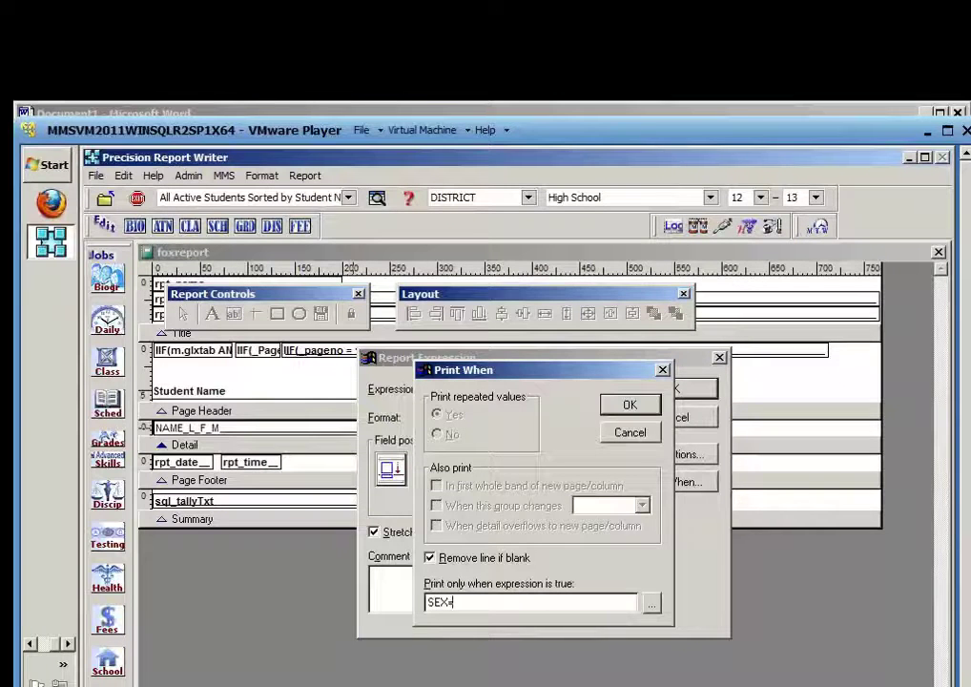
{"action": "type", "text": "'F'"}
{"action": "left_click", "coordinate": [629, 404]}
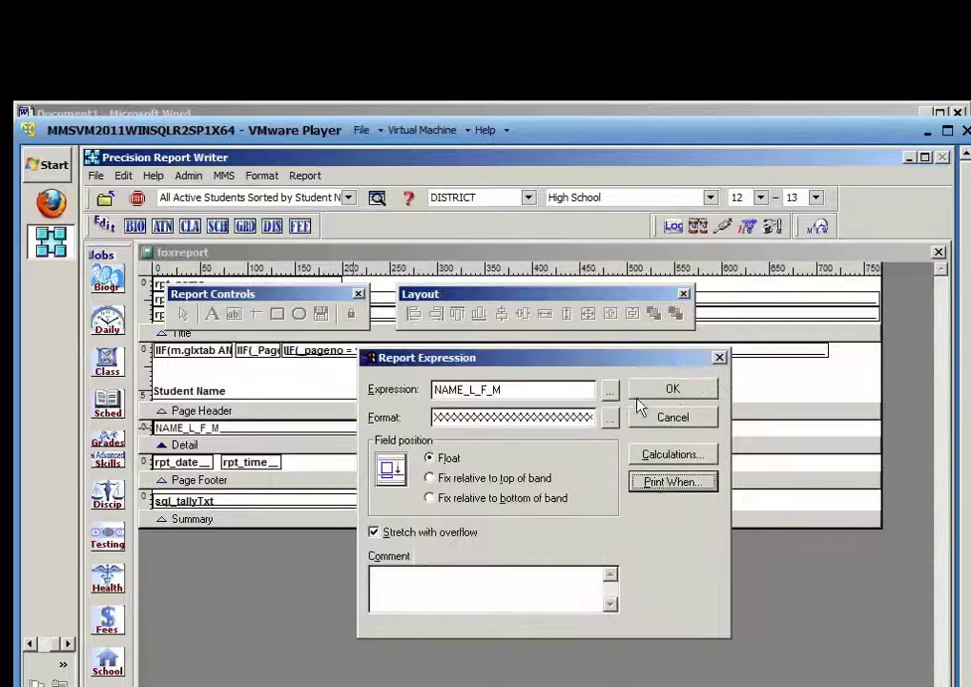
{"action": "left_click", "coordinate": [671, 391]}
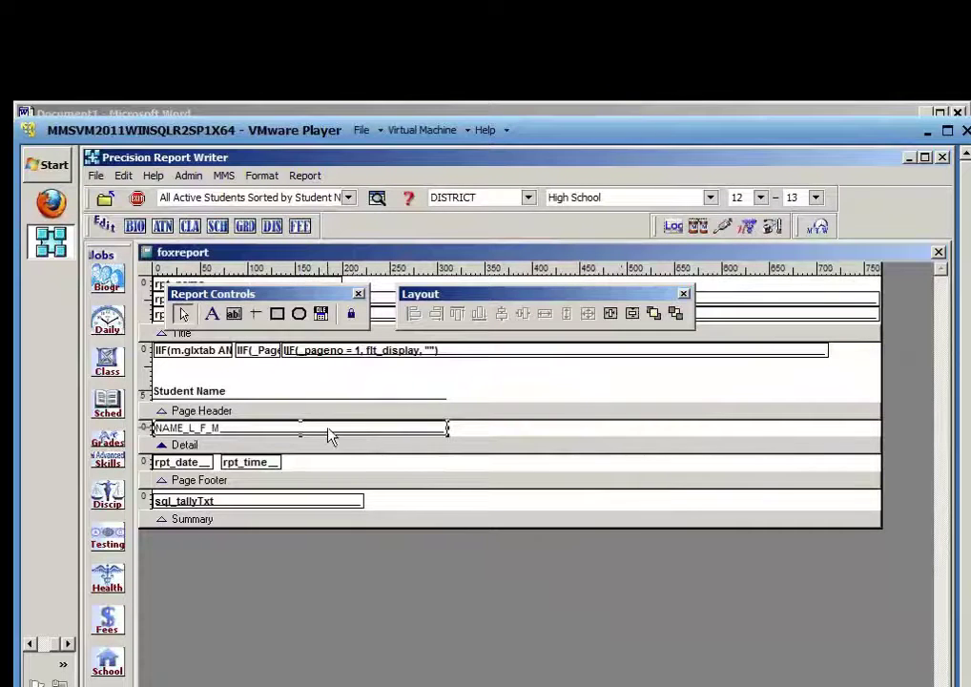
Make the NAME_L_F_M field bold and place a duplicate directly over the original
{"action": "left_click", "coordinate": [265, 178]}
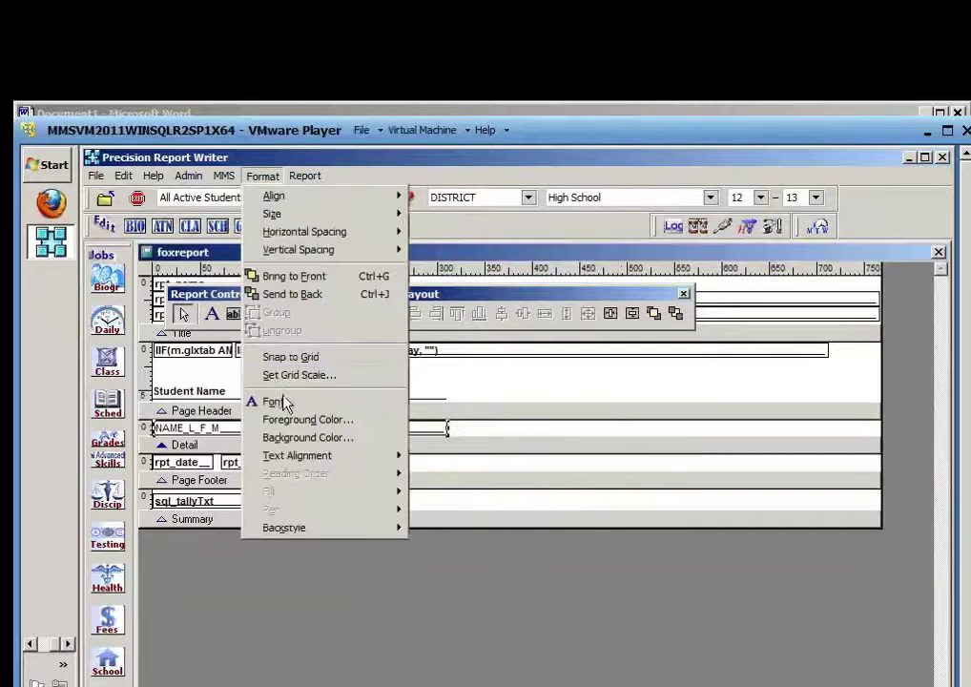
{"action": "left_click", "coordinate": [282, 401]}
{"action": "left_click", "coordinate": [284, 401]}
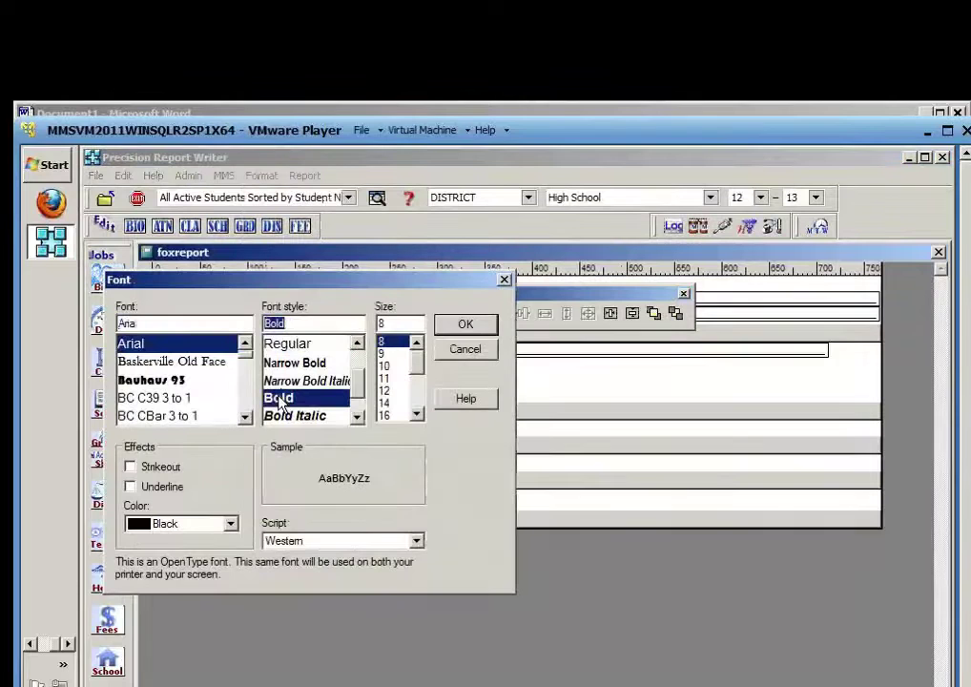
{"action": "left_click", "coordinate": [472, 325]}
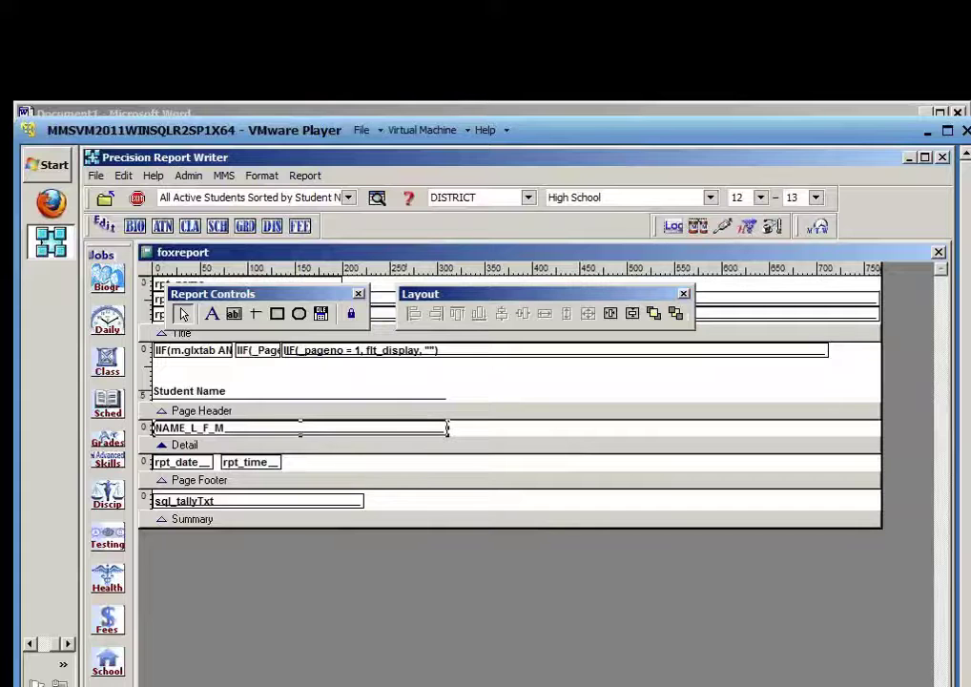
{"action": "left_click_drag", "start_coordinate": [153, 427], "coordinate": [364, 442]}
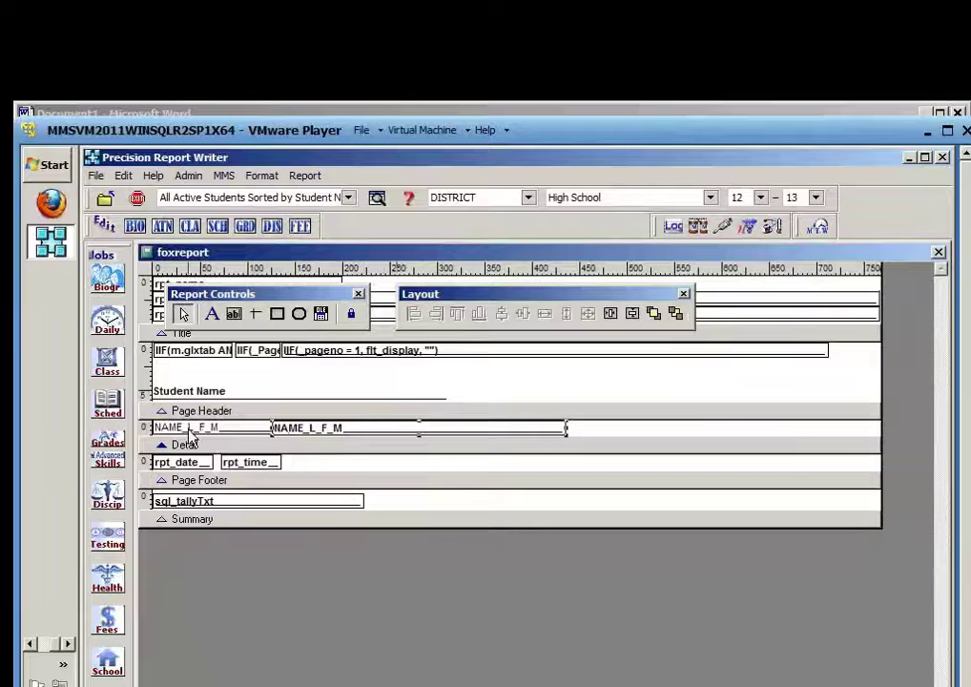
{"action": "key", "text": "Left"}
{"action": "key", "text": "Left"}
{"action": "key", "text": "Left"}
{"action": "key", "text": "Left"}
{"action": "key", "text": "Left"}
{"action": "key", "text": "Left"}
{"action": "key", "text": "Left"}
{"action": "key", "text": "Left"}
{"action": "key", "text": "Left"}
{"action": "key", "text": "Left"}
{"action": "key", "text": "Left"}
{"action": "key", "text": "Left"}
{"action": "key", "text": "Left"}
{"action": "key", "text": "Left"}
{"action": "key", "text": "Left"}
{"action": "key", "text": "Left"}
{"action": "key", "text": "Left"}
{"action": "key", "text": "Left"}
{"action": "key", "text": "Left"}
{"action": "key", "text": "Left"}
{"action": "key", "text": "Left"}
{"action": "key", "text": "Left"}
{"action": "key", "text": "Left"}
{"action": "key", "text": "Left"}
{"action": "key", "text": "Left"}
{"action": "key", "text": "Left"}
{"action": "key", "text": "Left"}
{"action": "key", "text": "Left"}
{"action": "key", "text": "Left"}
{"action": "key", "text": "Left"}
{"action": "key", "text": "Left"}
{"action": "key", "text": "Left"}
{"action": "key", "text": "Left"}
{"action": "key", "text": "Left"}
{"action": "key", "text": "Left"}
{"action": "key", "text": "Left"}
{"action": "key", "text": "Left"}
{"action": "key", "text": "Left"}
{"action": "key", "text": "Left"}
{"action": "key", "text": "Left"}
{"action": "key", "text": "Left"}
{"action": "key", "text": "Left"}
{"action": "key", "text": "Left"}
{"action": "key", "text": "Left"}
{"action": "key", "text": "Left"}
{"action": "key", "text": "Left"}
{"action": "key", "text": "Left"}
{"action": "key", "text": "Left"}
{"action": "key", "text": "Left"}
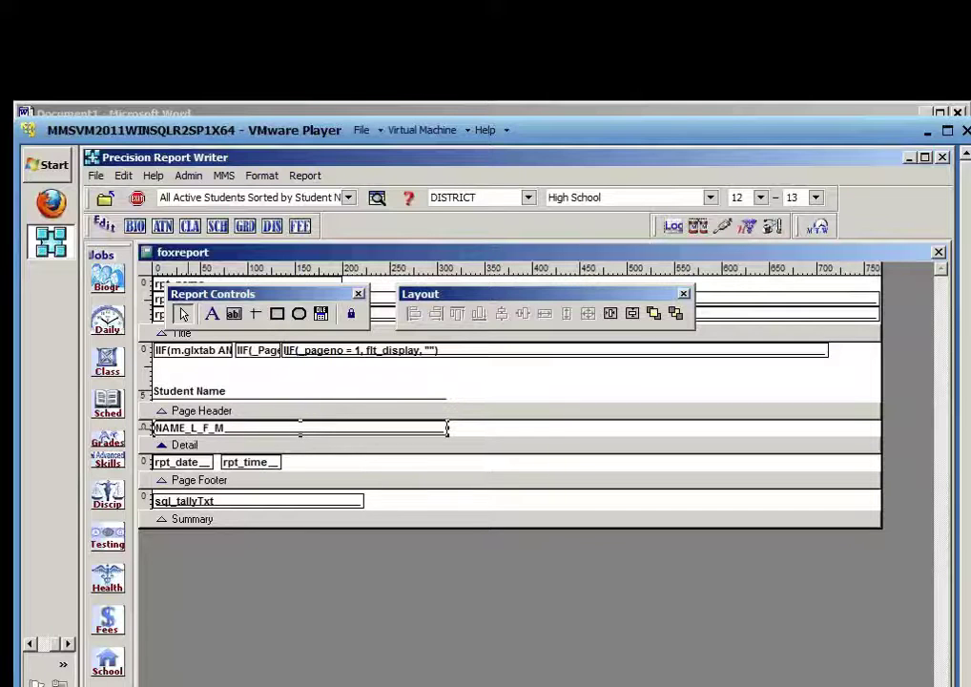
Close the designer saving PRTWHEN.FRX, and dismiss the variable 'SEX' not found error
{"action": "left_click", "coordinate": [940, 253]}
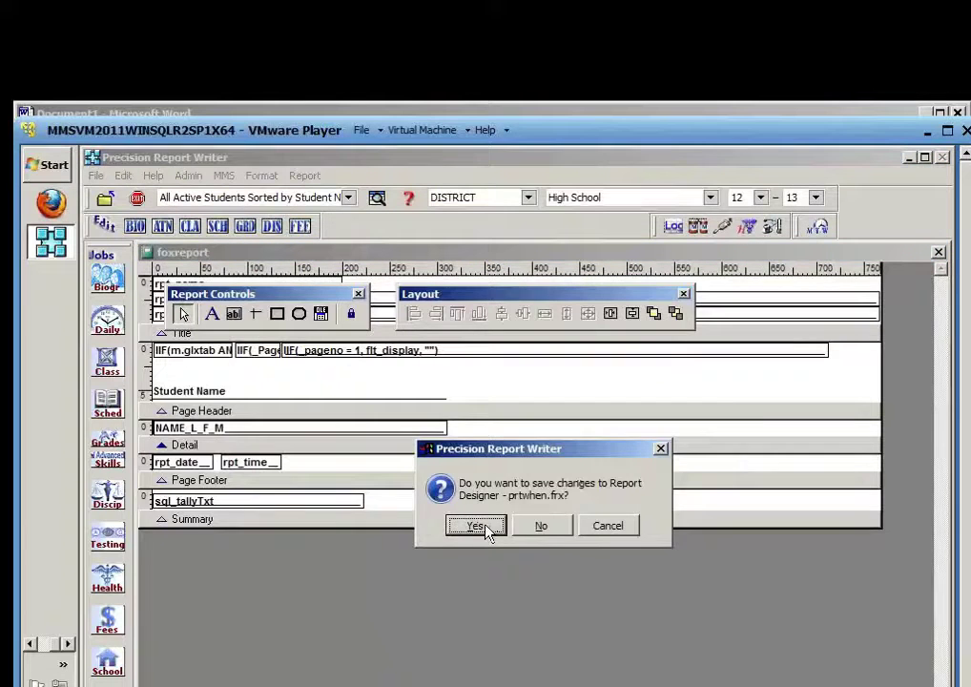
{"action": "left_click", "coordinate": [487, 528]}
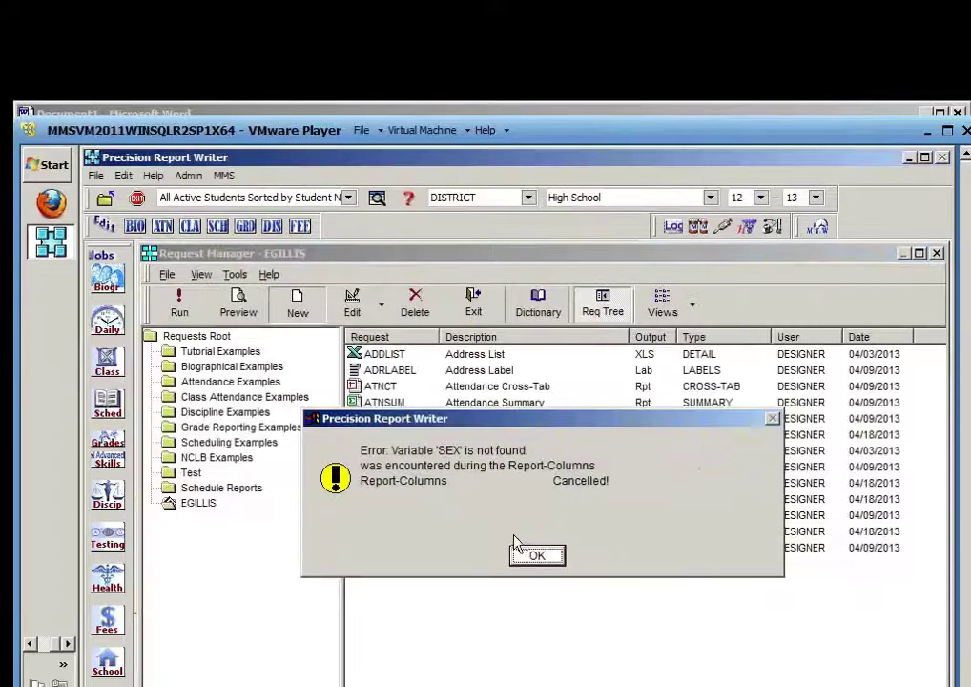
{"action": "left_click", "coordinate": [529, 559]}
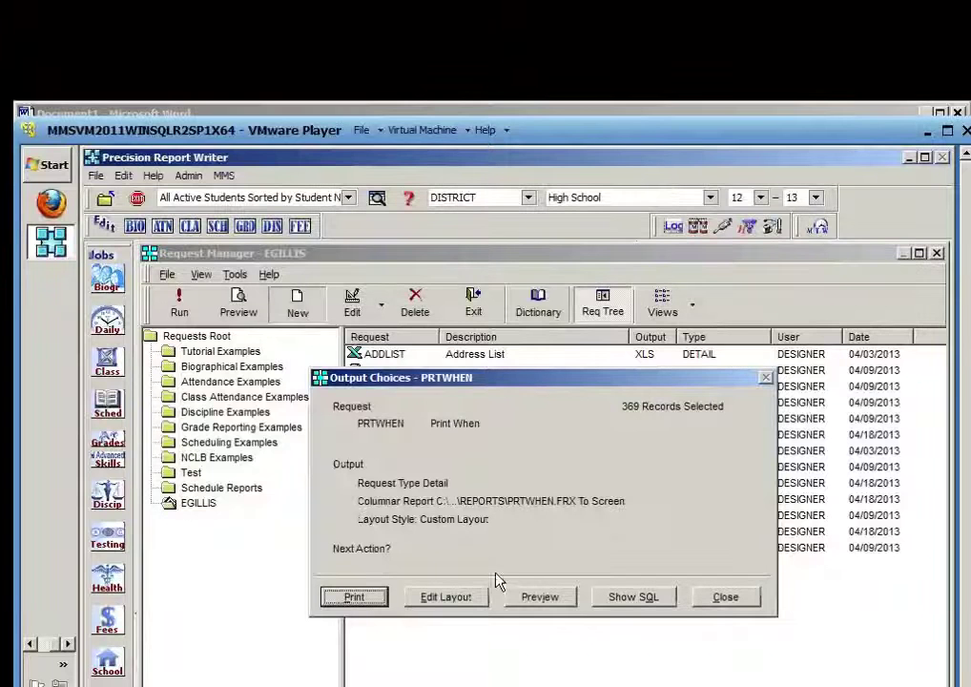
Add the SEX field to PRTWHEN's data items while keeping the custom layout
{"action": "left_click", "coordinate": [723, 596]}
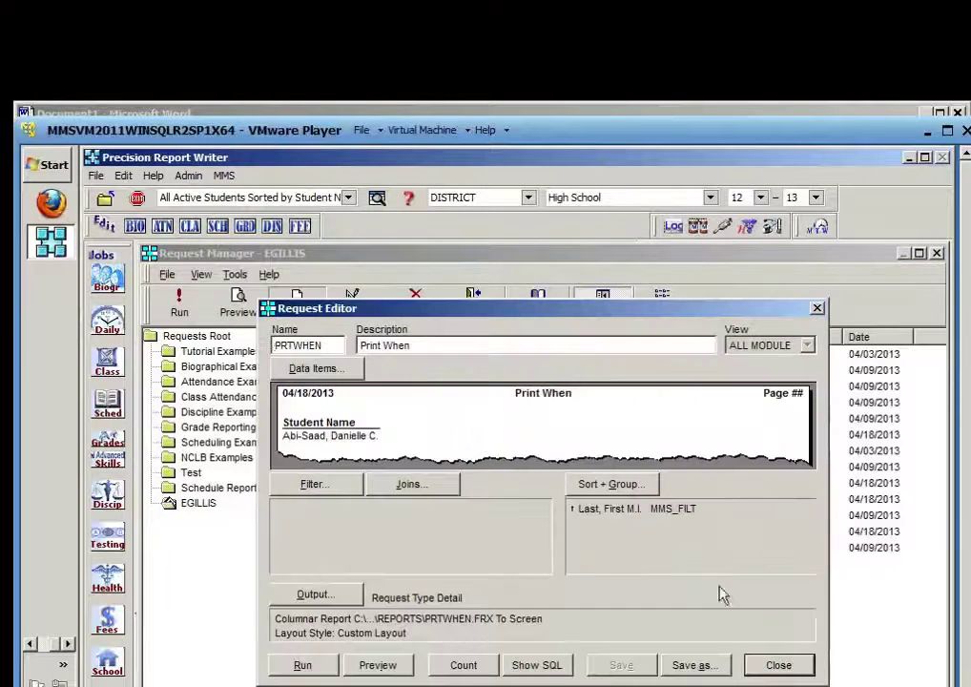
{"action": "left_click", "coordinate": [320, 368]}
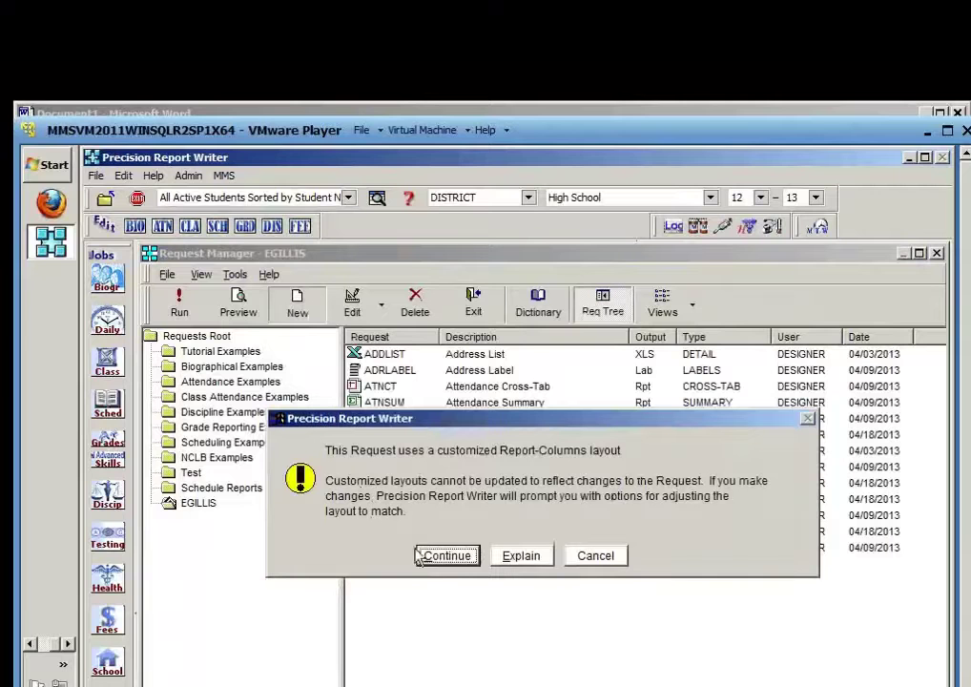
{"action": "left_click", "coordinate": [457, 558]}
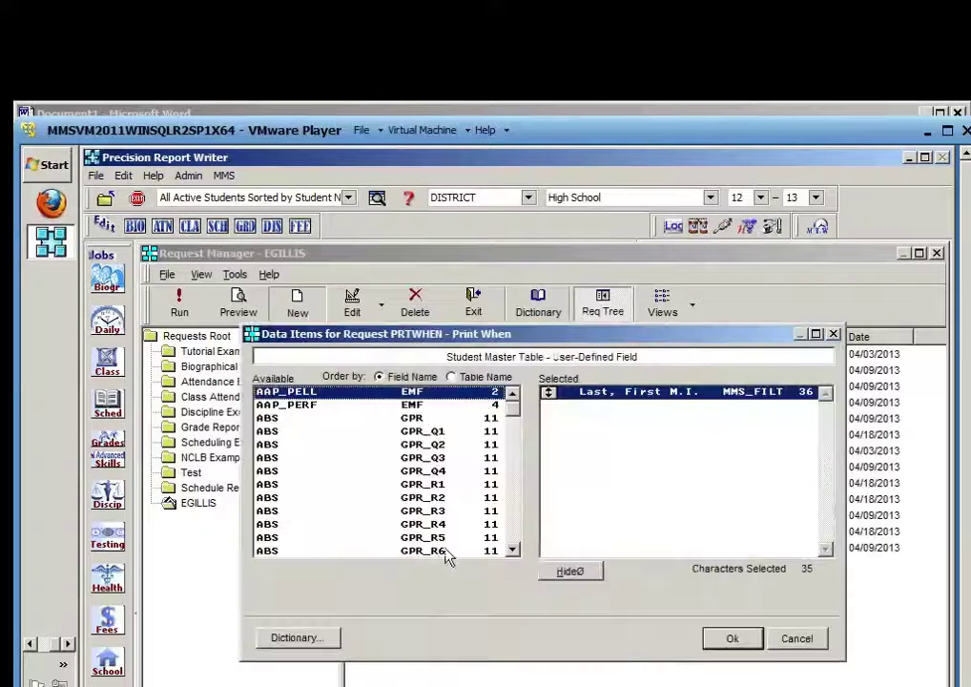
{"action": "left_click", "coordinate": [295, 498]}
{"action": "type", "text": "seat1"}
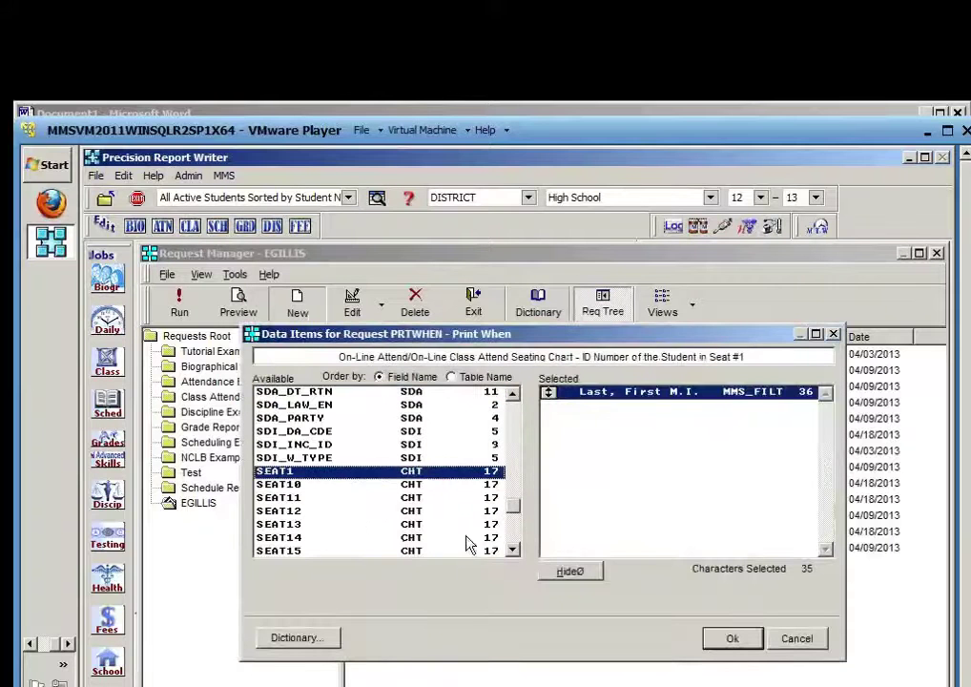
{"action": "left_click_drag", "start_coordinate": [511, 511], "coordinate": [513, 541]}
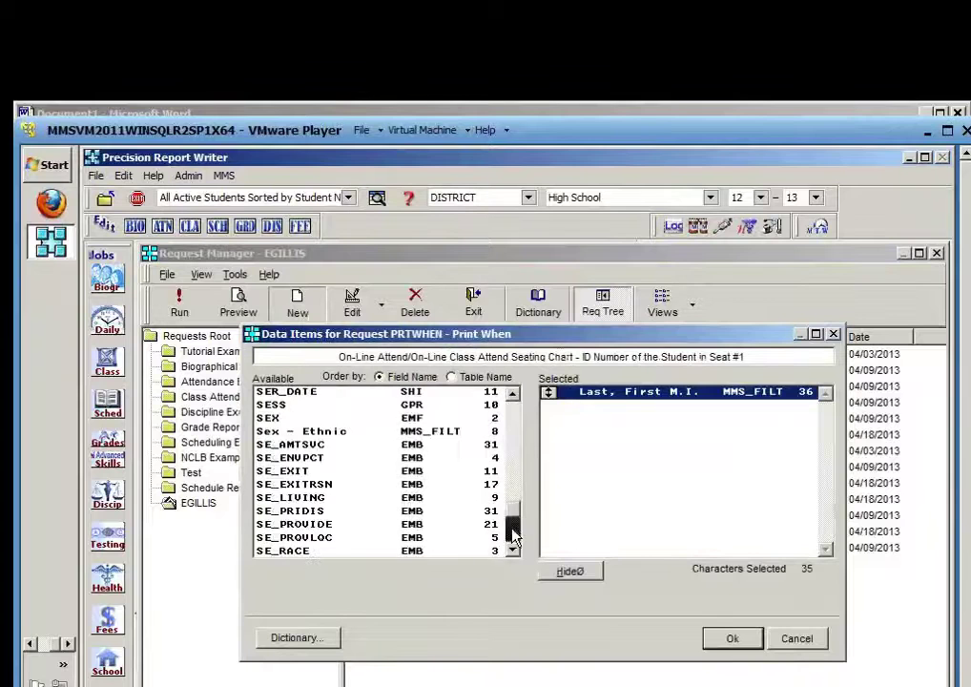
{"action": "double_click", "coordinate": [268, 418]}
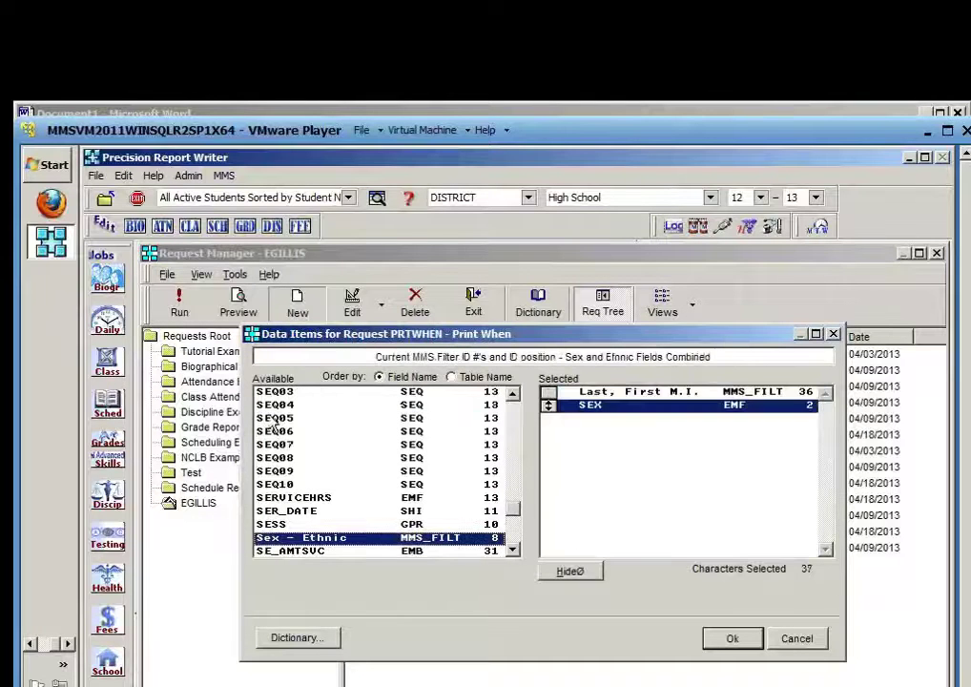
{"action": "left_click", "coordinate": [732, 643]}
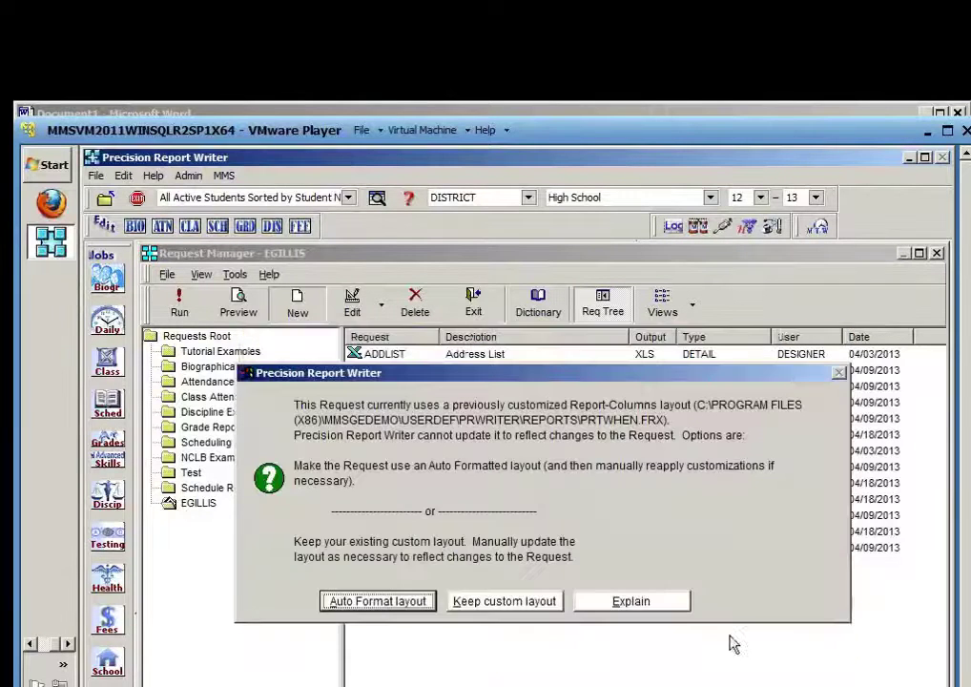
{"action": "left_click", "coordinate": [519, 601]}
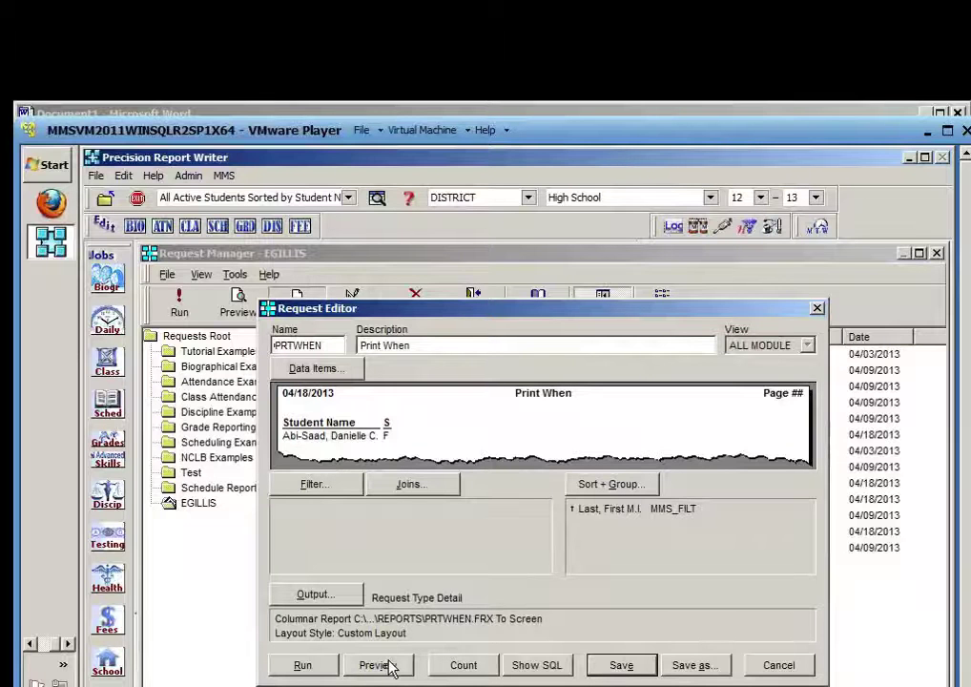
Preview the PRTWHEN report with female names in bold, scroll through it, then close it
{"action": "left_click", "coordinate": [389, 668]}
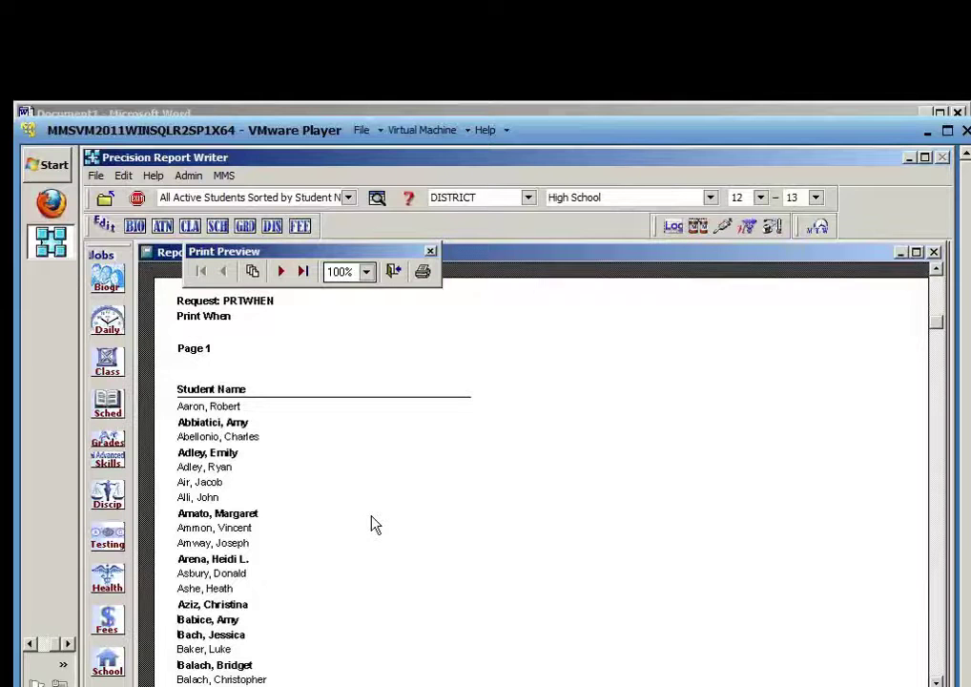
{"action": "scroll", "coordinate": [375, 524], "scroll_direction": "down", "scroll_amount": 1}
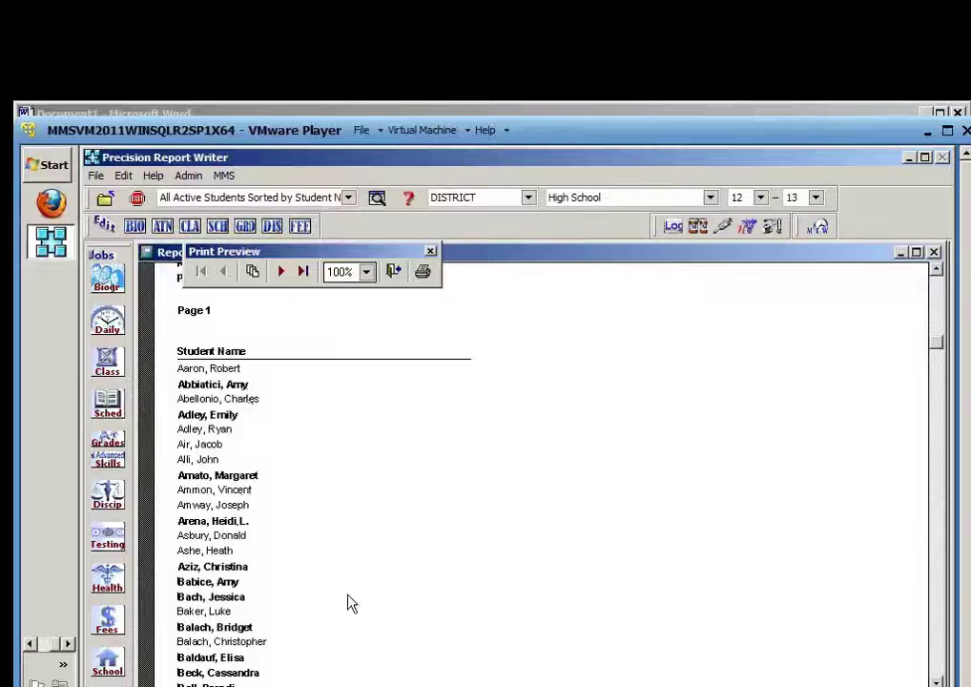
{"action": "scroll", "coordinate": [351, 603], "scroll_direction": "down", "scroll_amount": 6}
{"action": "scroll", "coordinate": [351, 603], "scroll_direction": "down", "scroll_amount": 6}
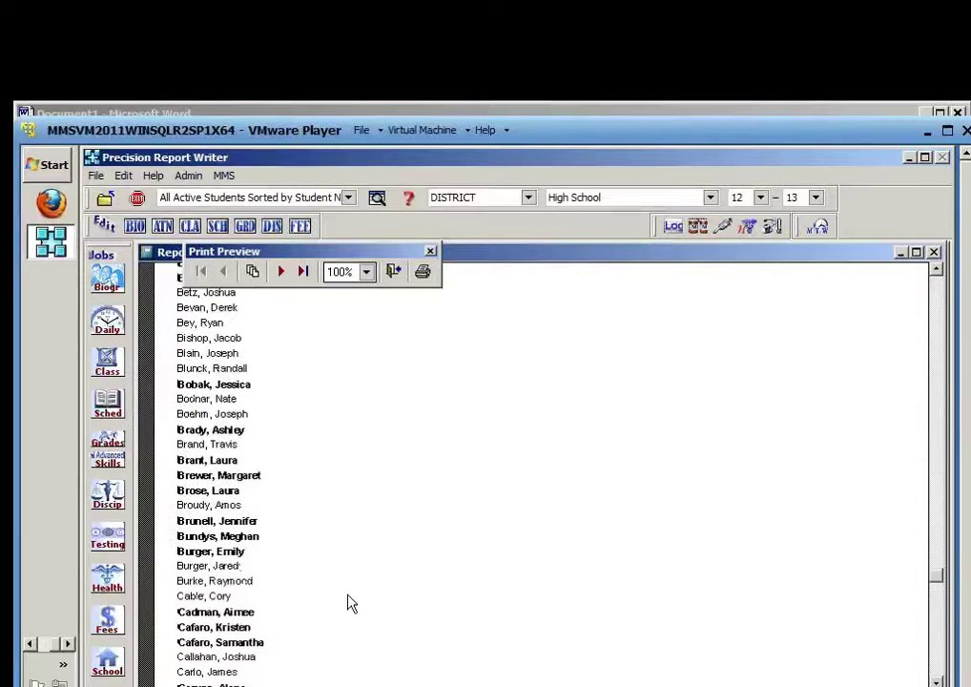
{"action": "scroll", "coordinate": [351, 603], "scroll_direction": "up", "scroll_amount": 5}
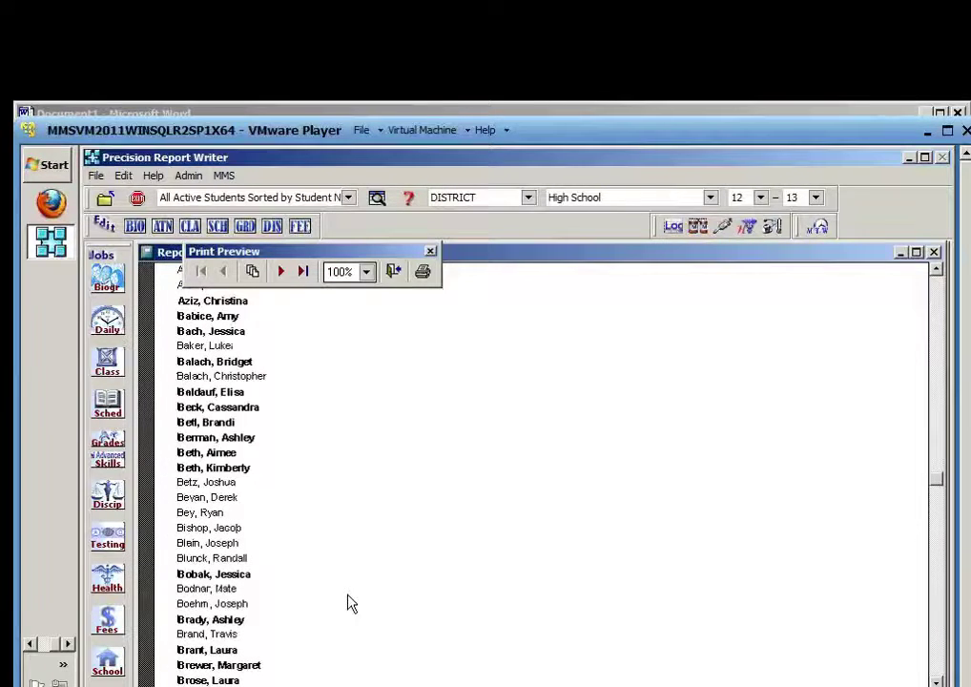
{"action": "scroll", "coordinate": [351, 602], "scroll_direction": "up", "scroll_amount": 1}
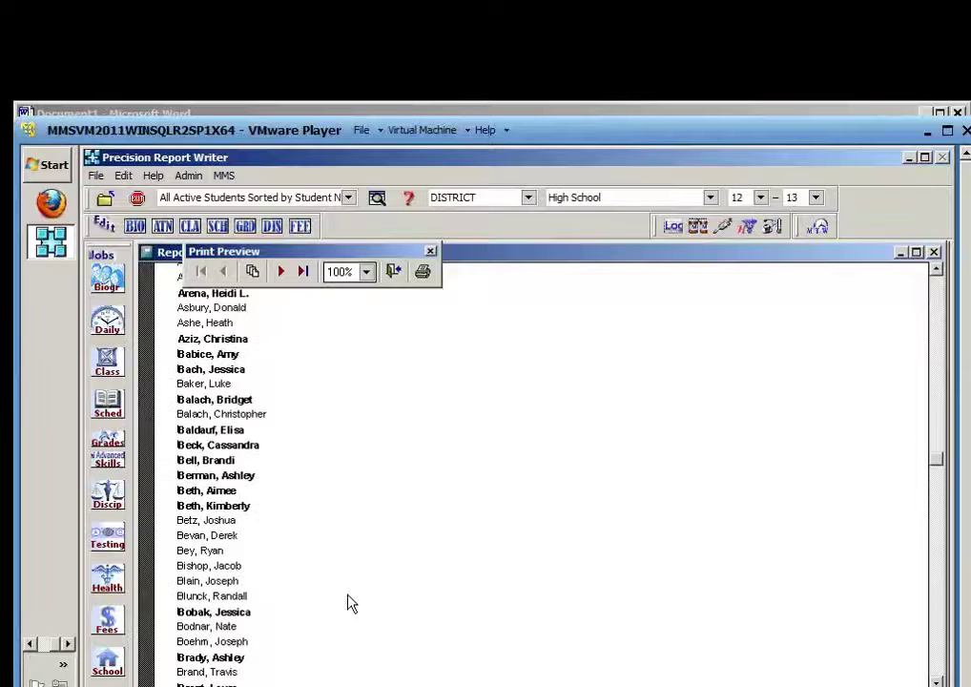
{"action": "scroll", "coordinate": [351, 603], "scroll_direction": "up", "scroll_amount": 8}
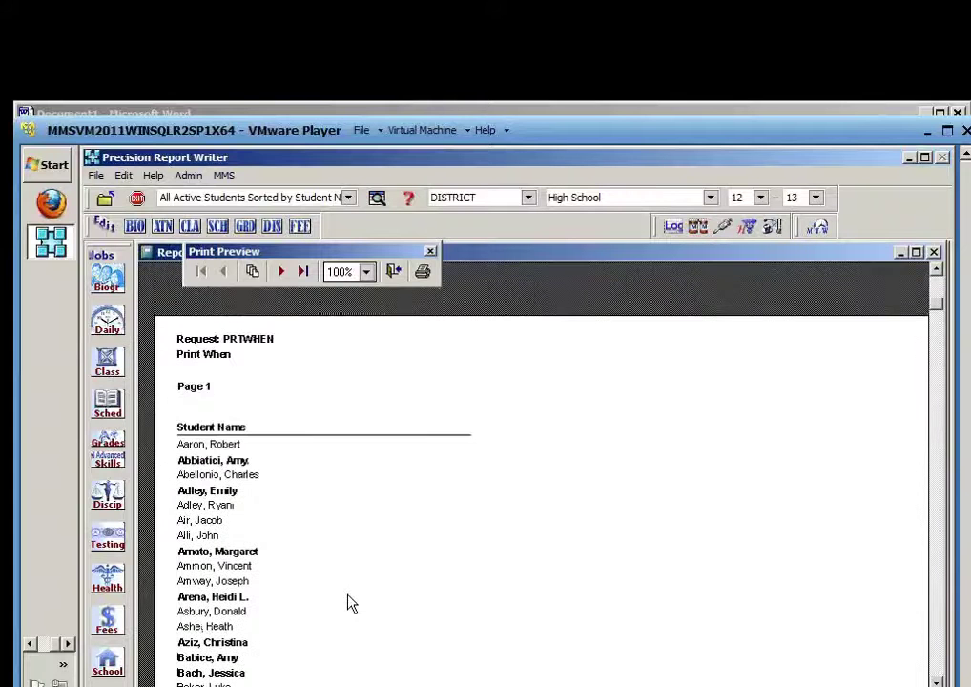
{"action": "left_click", "coordinate": [395, 275]}
Add GRADELVL to PRTWHEN's data items alongside the name and SEX fields
{"action": "left_click", "coordinate": [395, 272]}
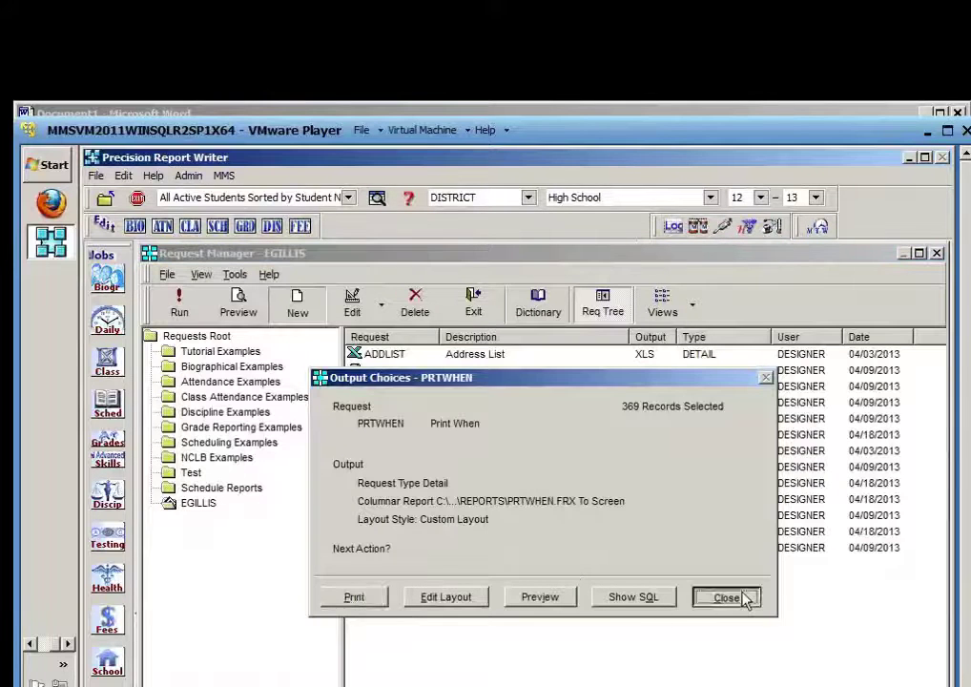
{"action": "left_click", "coordinate": [727, 597]}
{"action": "left_click", "coordinate": [340, 370]}
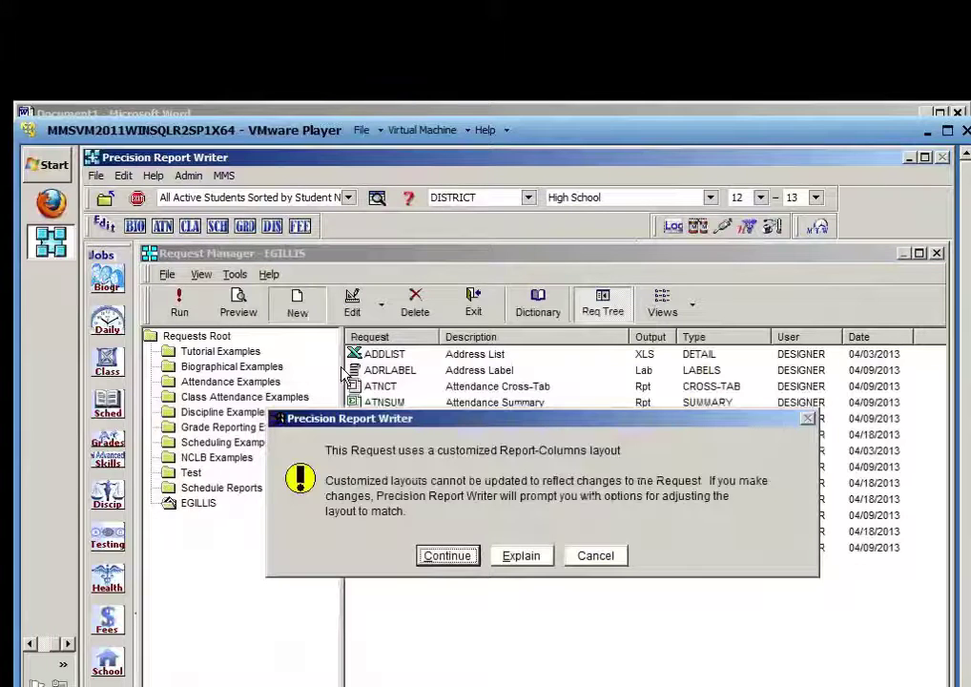
{"action": "left_click", "coordinate": [447, 555]}
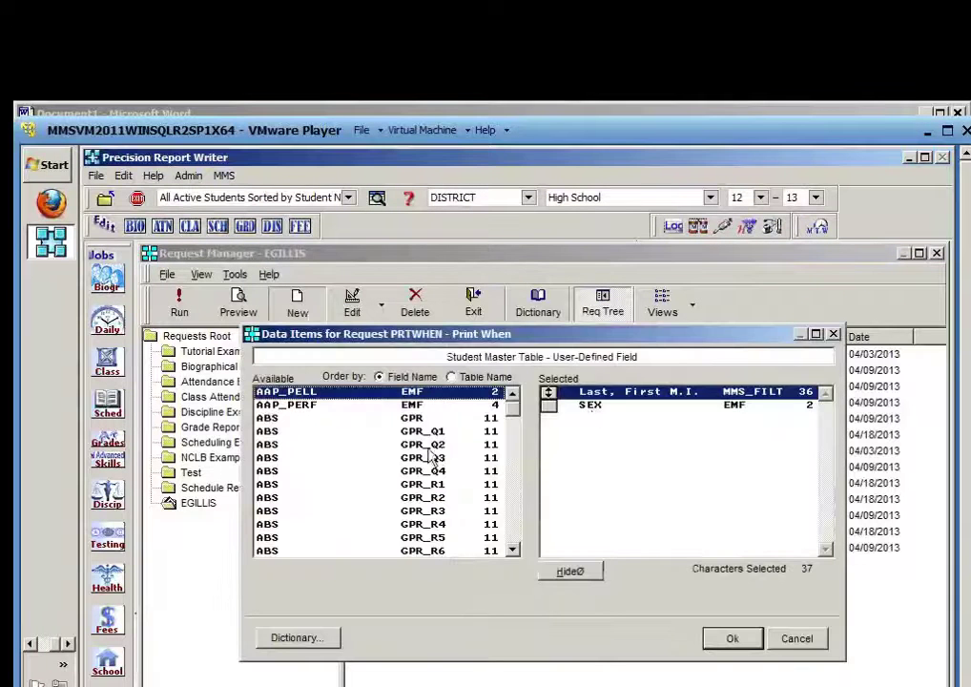
{"action": "left_click", "coordinate": [321, 476]}
{"action": "key", "text": "g"}
{"action": "key", "text": "r"}
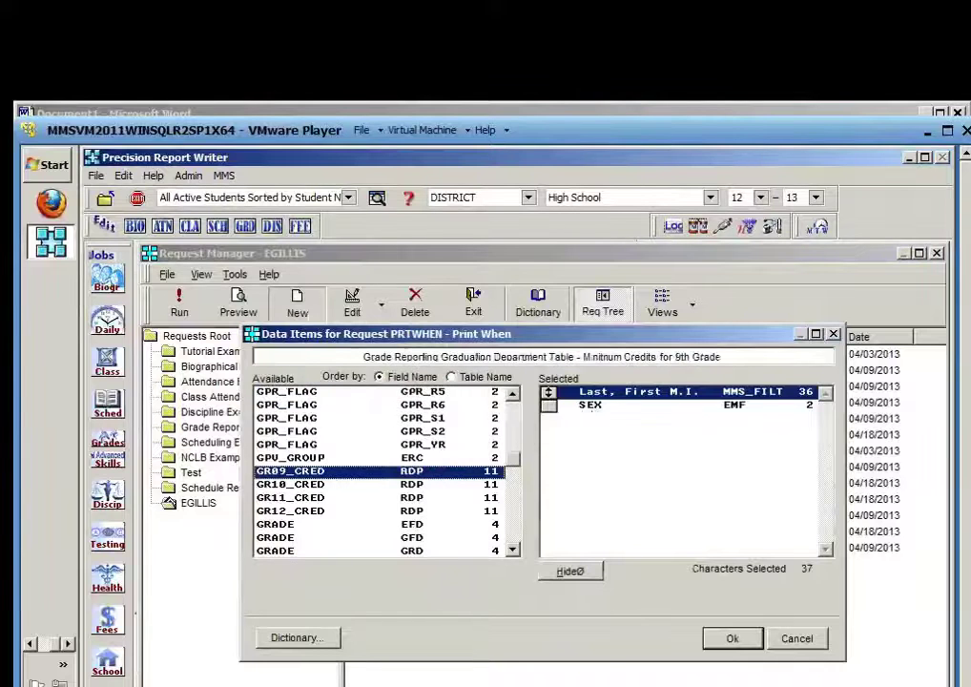
{"action": "left_click", "coordinate": [516, 540]}
{"action": "left_click", "coordinate": [516, 540]}
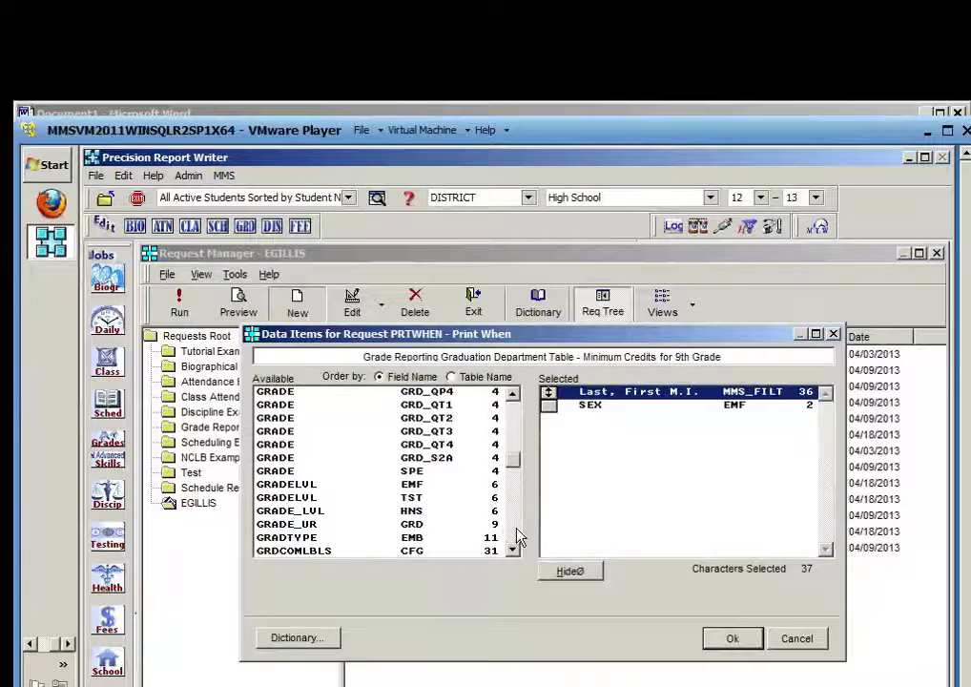
{"action": "double_click", "coordinate": [305, 493]}
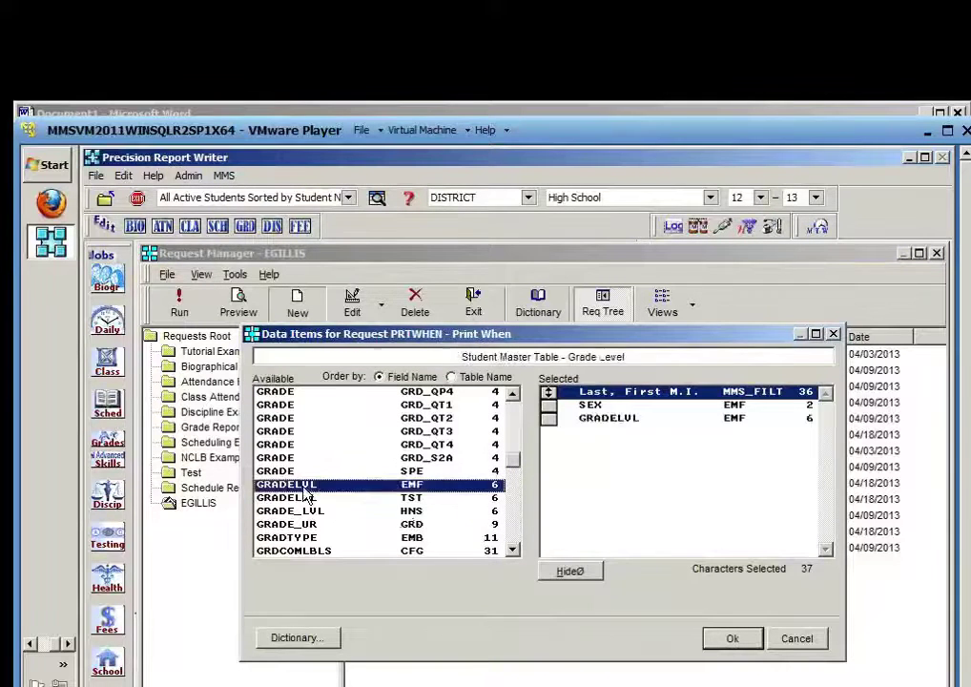
{"action": "left_click", "coordinate": [733, 638]}
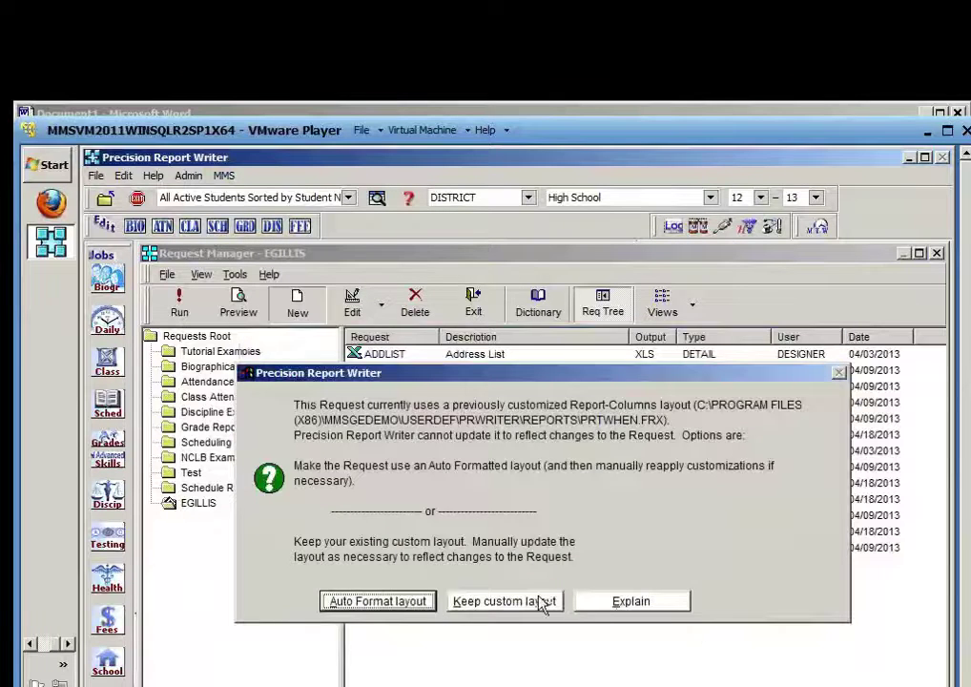
Keep the custom layout, preview the report briefly, and open the layout for editing
{"action": "left_click", "coordinate": [540, 602]}
{"action": "left_click", "coordinate": [377, 662]}
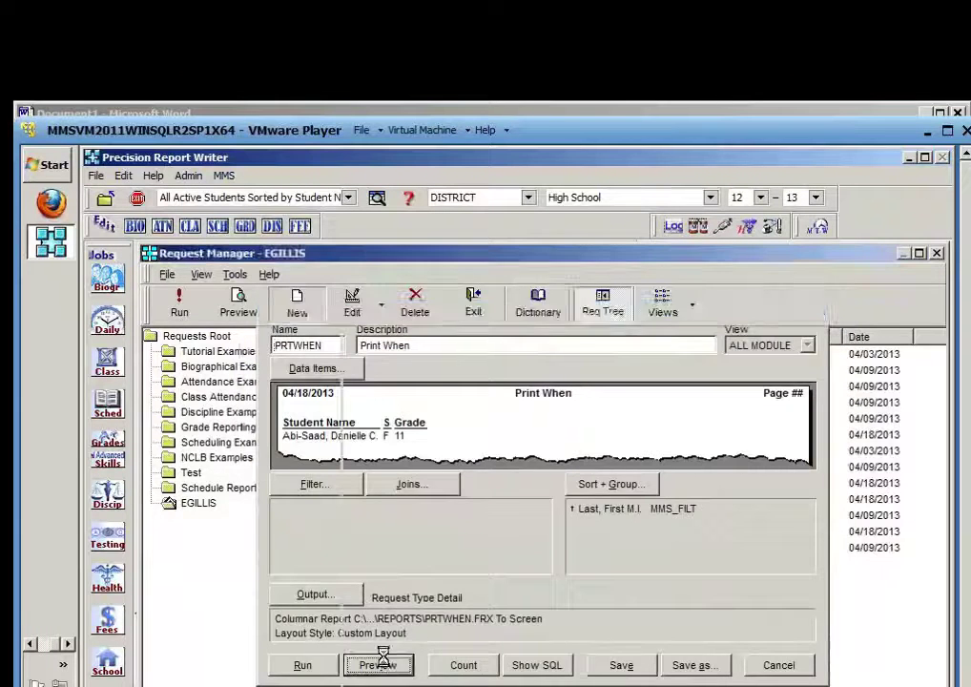
{"action": "left_click", "coordinate": [394, 273]}
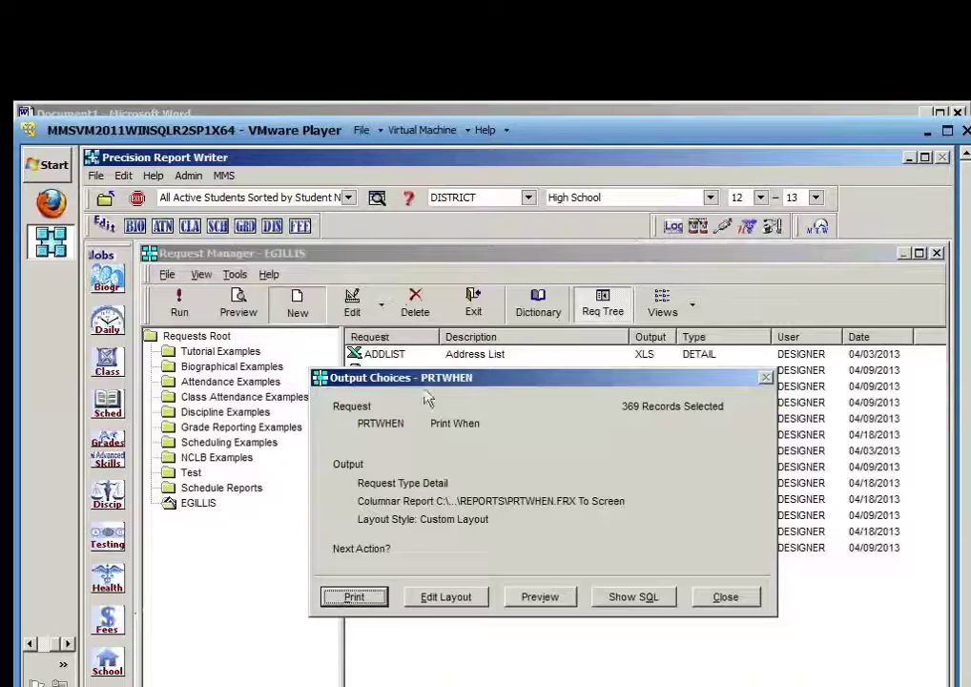
{"action": "left_click", "coordinate": [447, 595]}
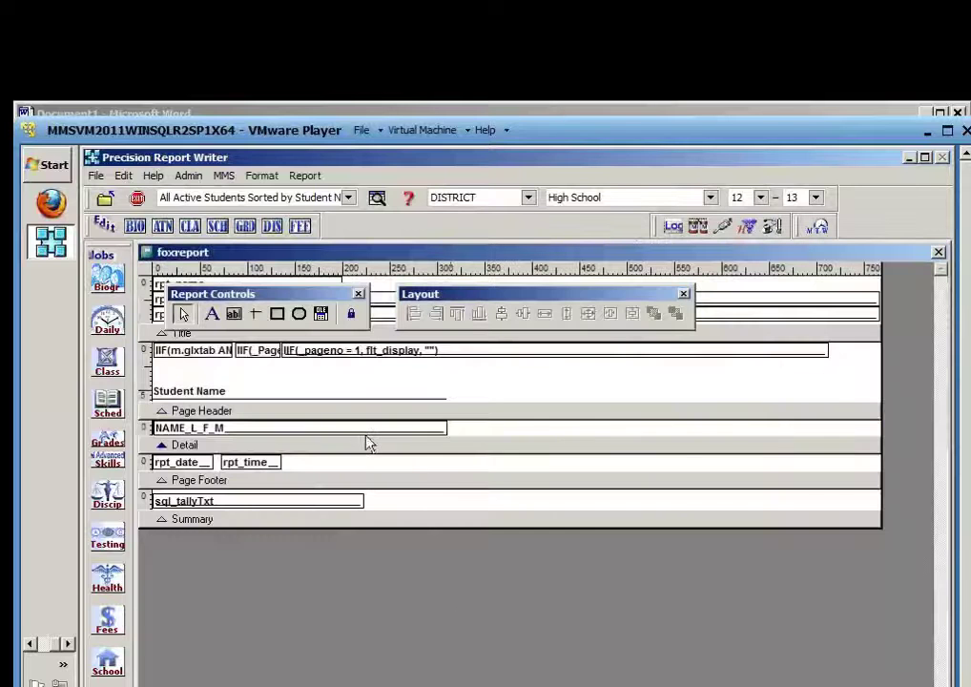
Change the name field's Print When condition from SEX='F' to GRADELVL='10' and save the layout
{"action": "double_click", "coordinate": [366, 432]}
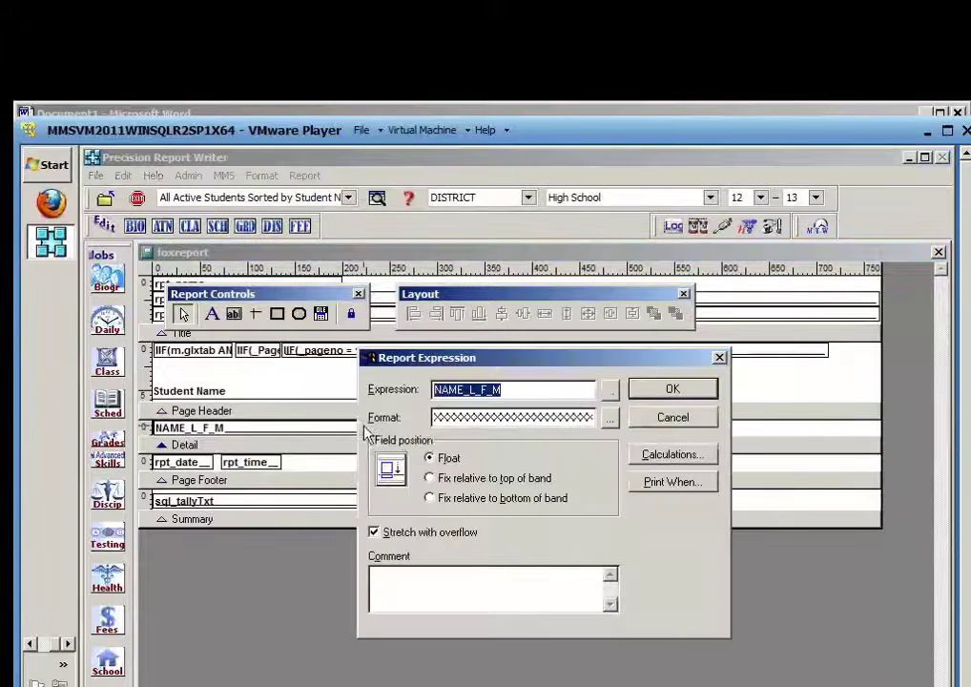
{"action": "left_click", "coordinate": [679, 483]}
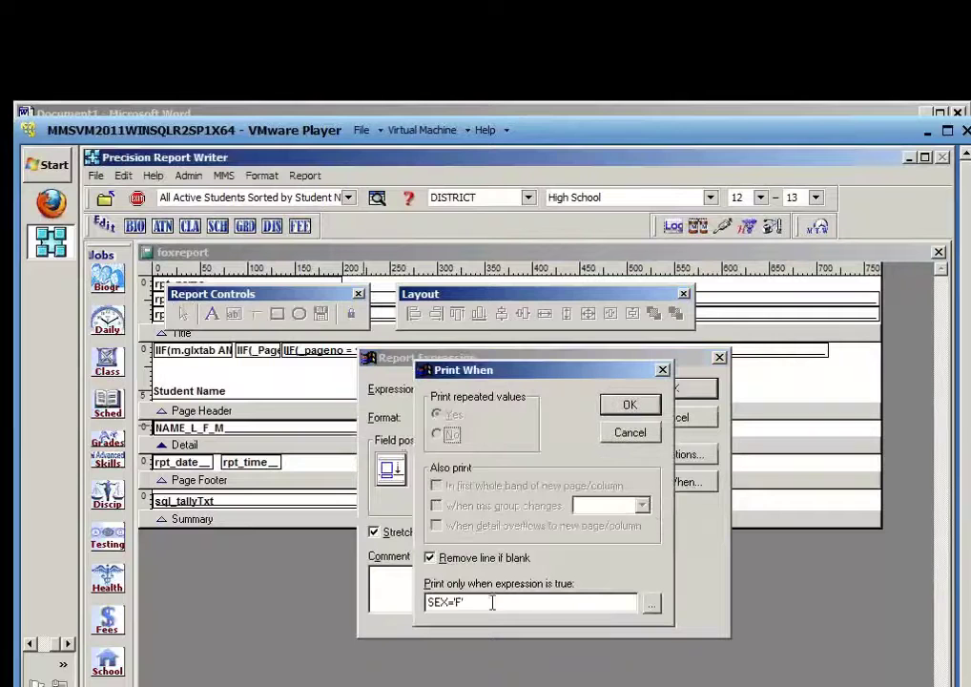
{"action": "left_click_drag", "start_coordinate": [494, 602], "coordinate": [399, 600]}
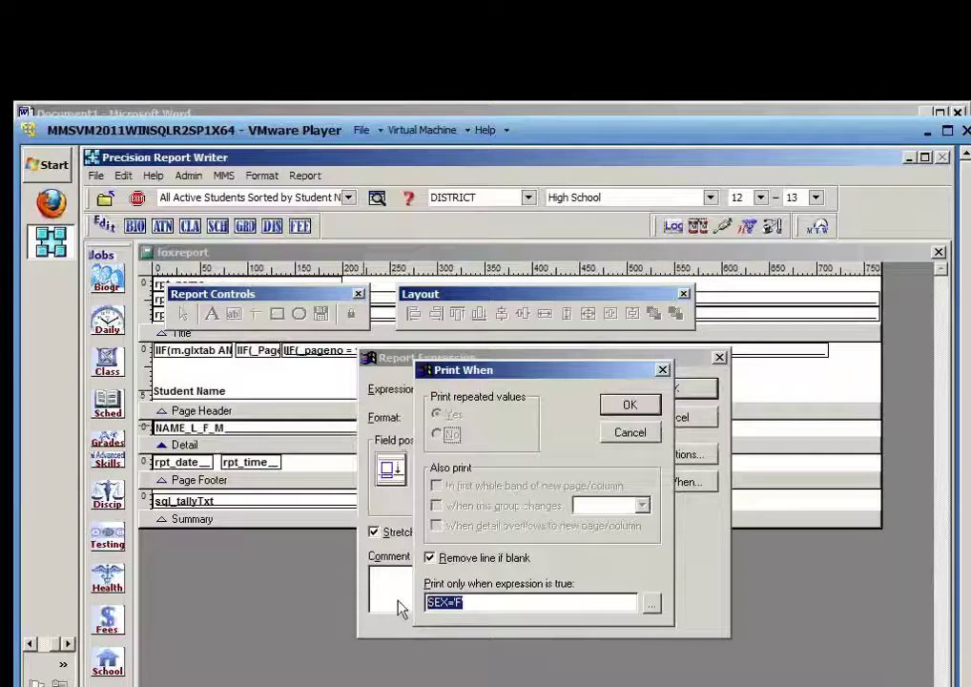
{"action": "type", "text": "GRADE"}
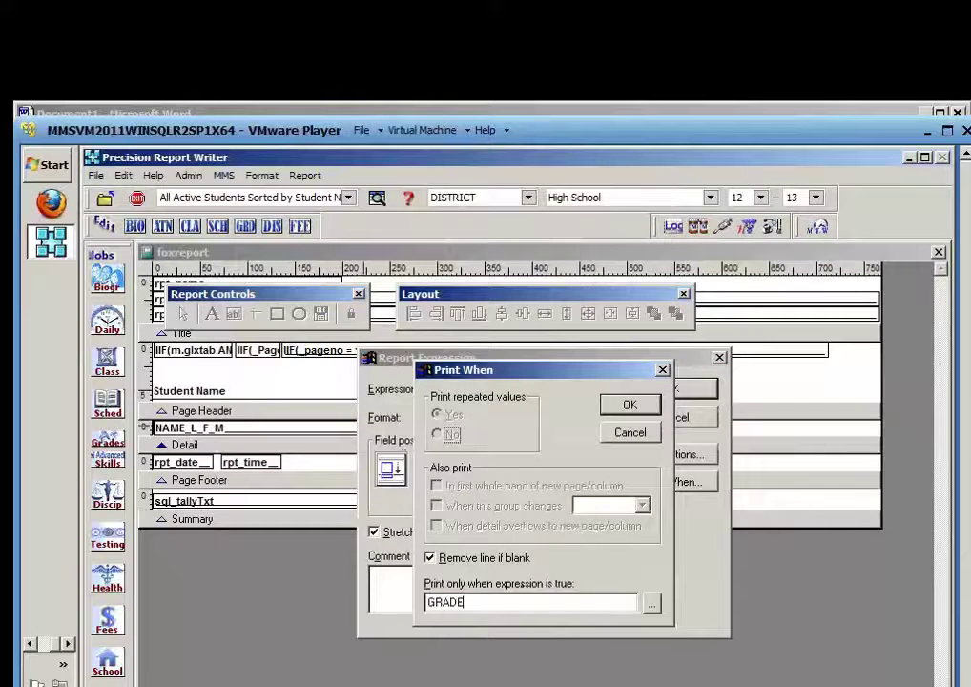
{"action": "type", "text": "LVL='10"}
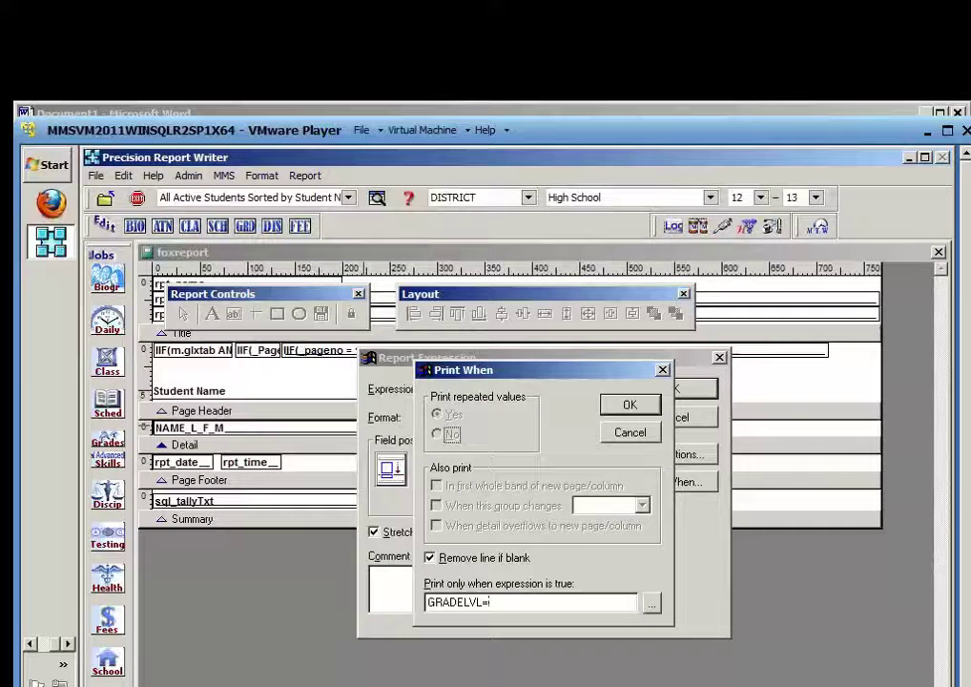
{"action": "type", "text": "'"}
{"action": "left_click", "coordinate": [630, 404]}
{"action": "left_click", "coordinate": [673, 391]}
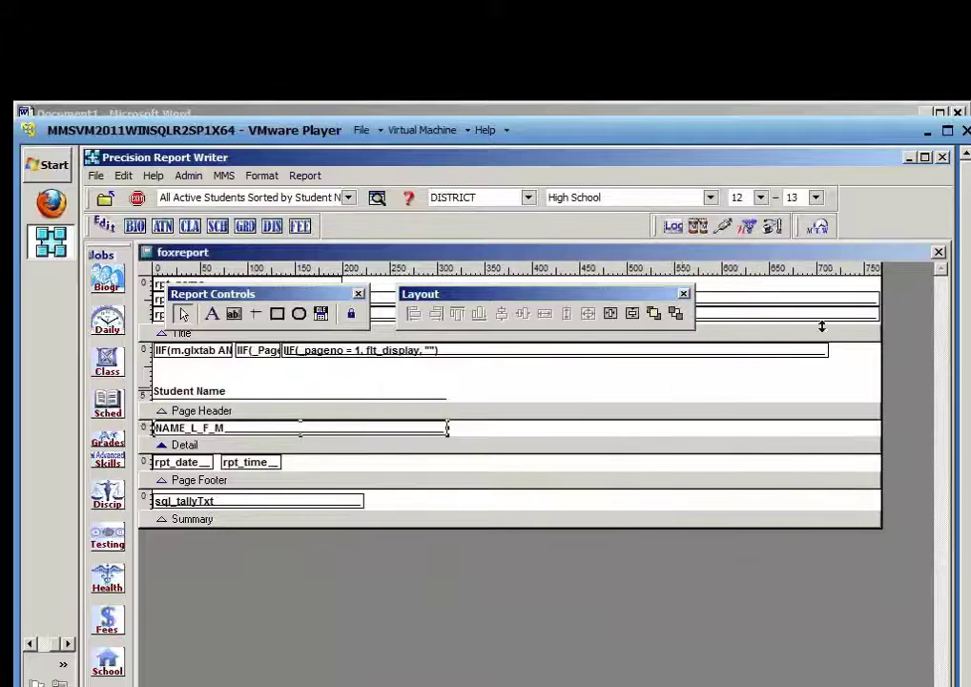
{"action": "left_click", "coordinate": [938, 252]}
{"action": "left_click", "coordinate": [475, 524]}
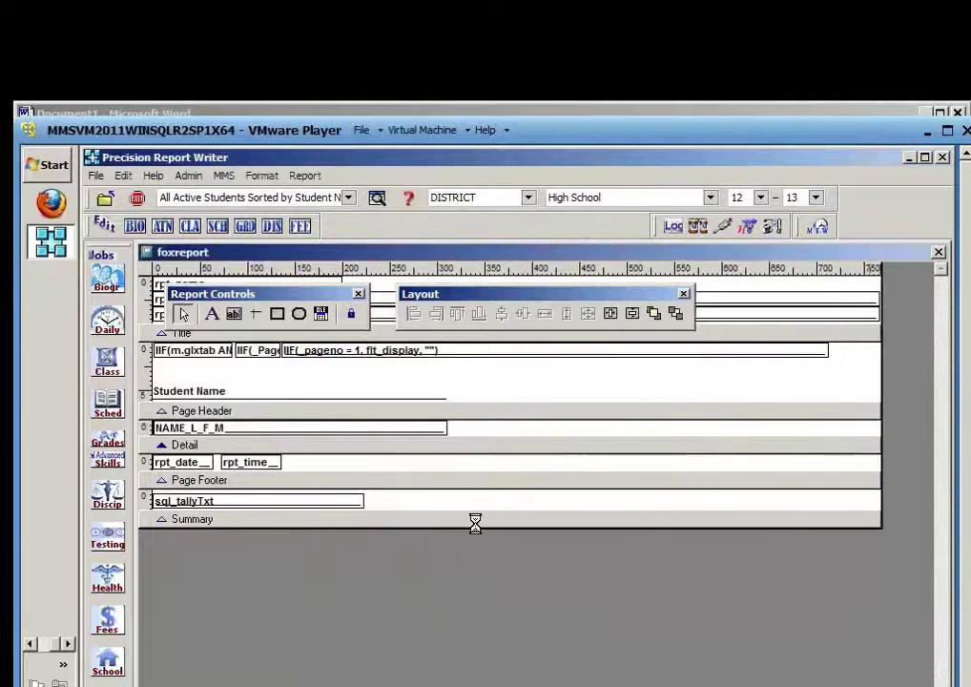
Review the GRADELVL='10' preview through page 2, then close it
{"action": "scroll", "coordinate": [480, 533], "scroll_direction": "down", "scroll_amount": 7}
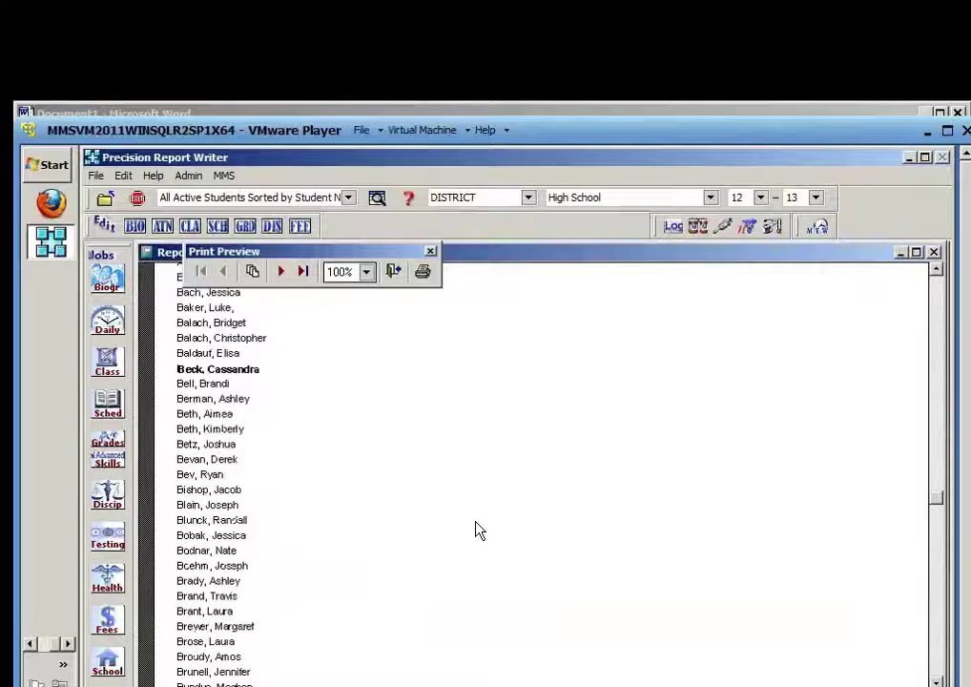
{"action": "scroll", "coordinate": [479, 532], "scroll_direction": "down", "scroll_amount": 6}
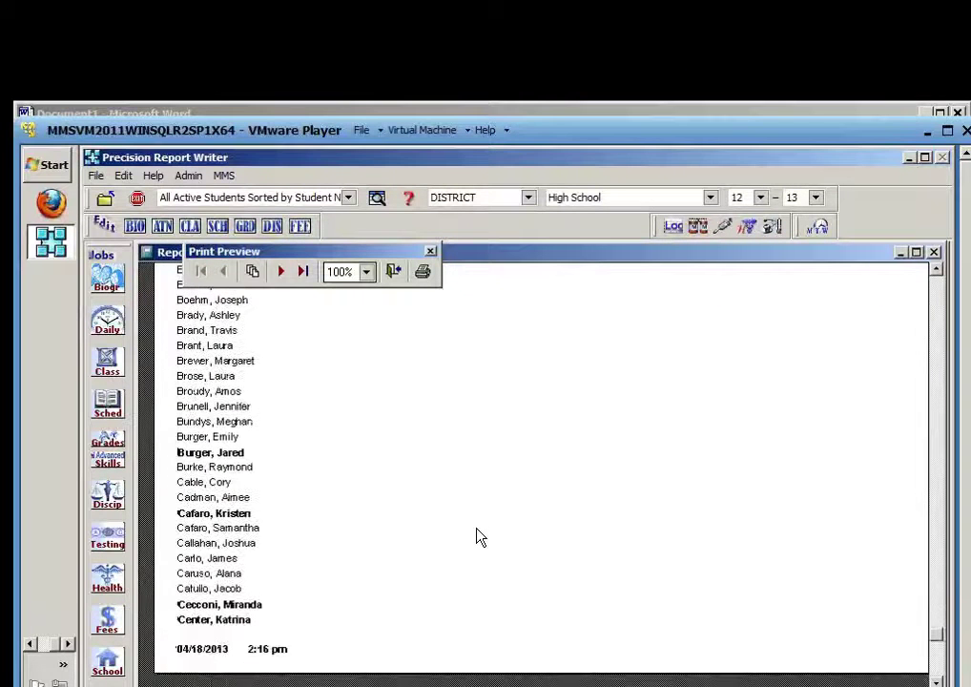
{"action": "left_click", "coordinate": [283, 272]}
{"action": "scroll", "coordinate": [448, 511], "scroll_direction": "up", "scroll_amount": 3}
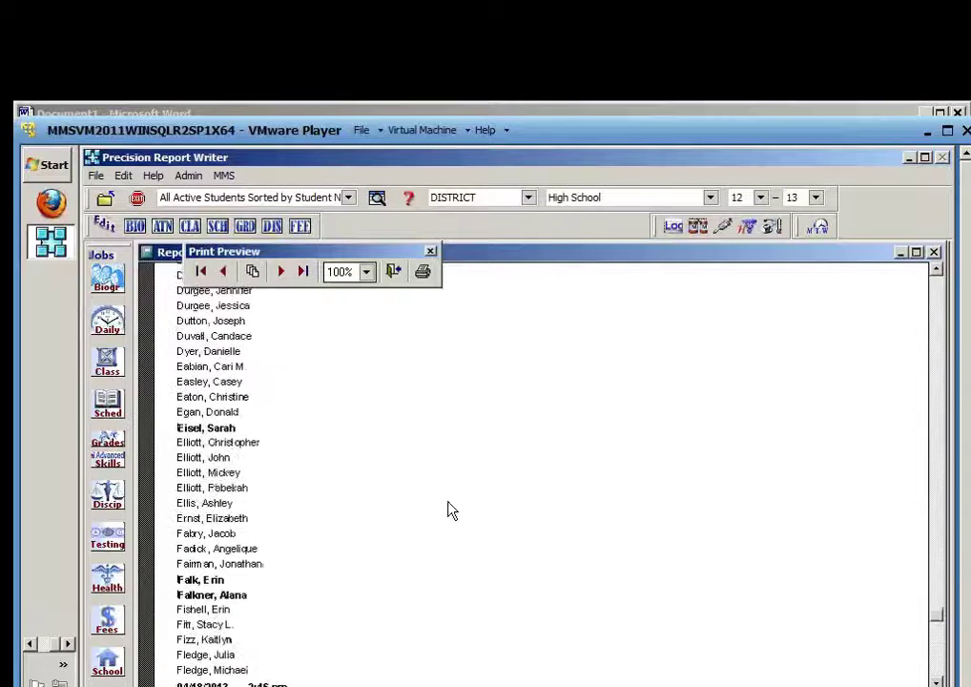
{"action": "scroll", "coordinate": [451, 512], "scroll_direction": "up", "scroll_amount": 10}
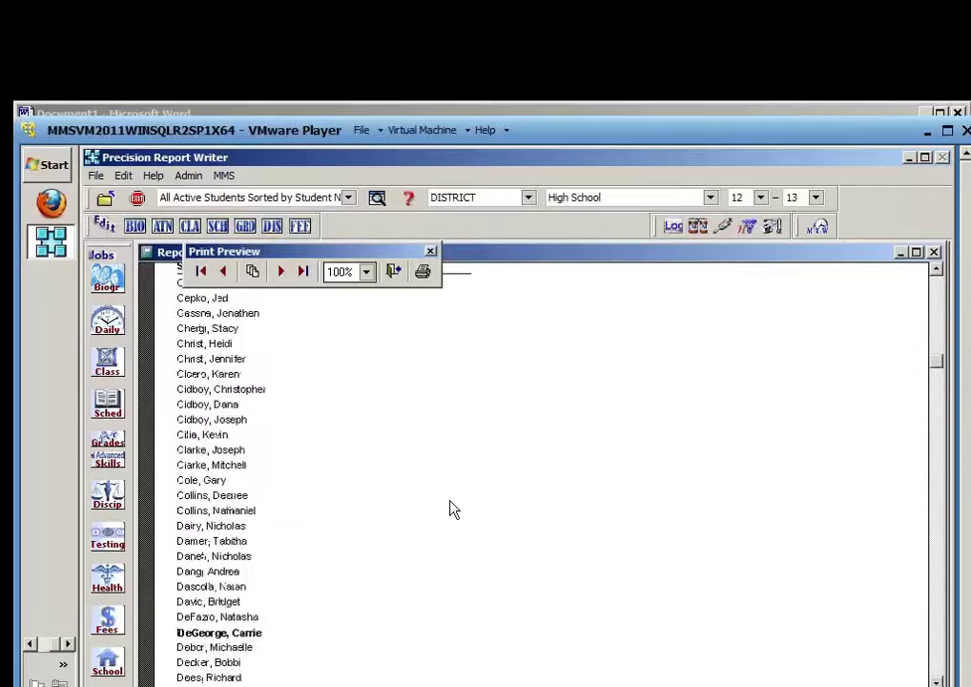
{"action": "scroll", "coordinate": [453, 510], "scroll_direction": "up", "scroll_amount": 1}
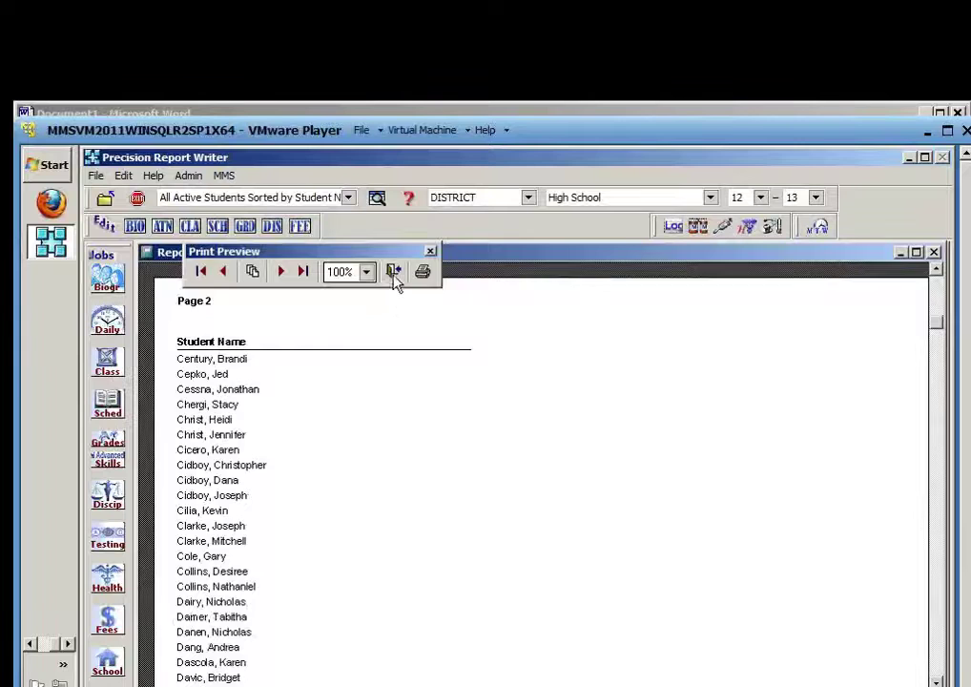
{"action": "left_click", "coordinate": [393, 270]}
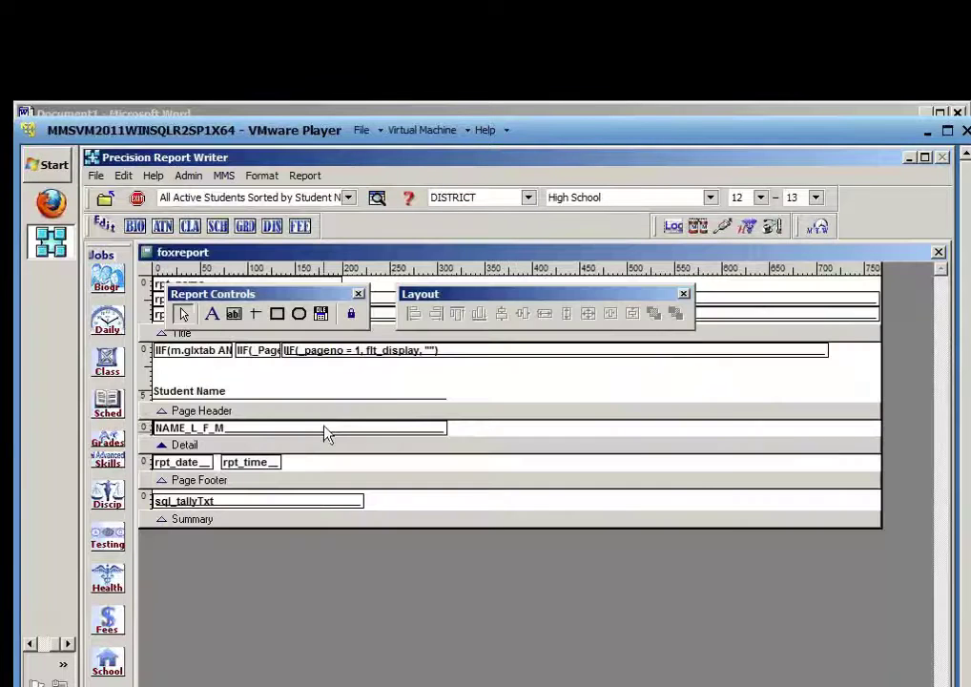
Inspect the name field's GRADELVL='10' Print When condition and cancel without changes
{"action": "double_click", "coordinate": [325, 428]}
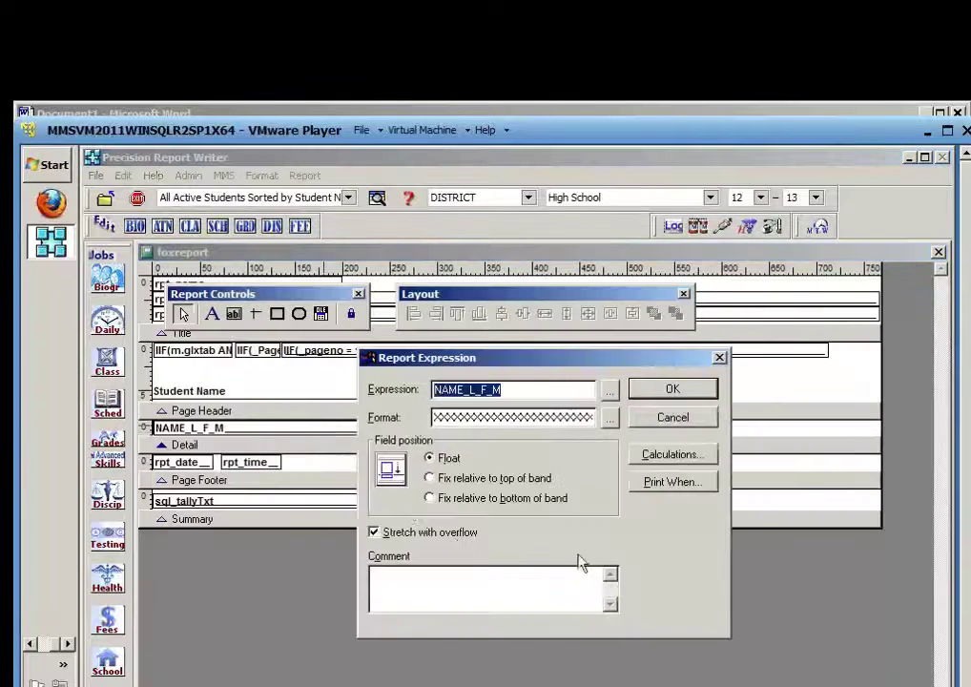
{"action": "left_click", "coordinate": [674, 485]}
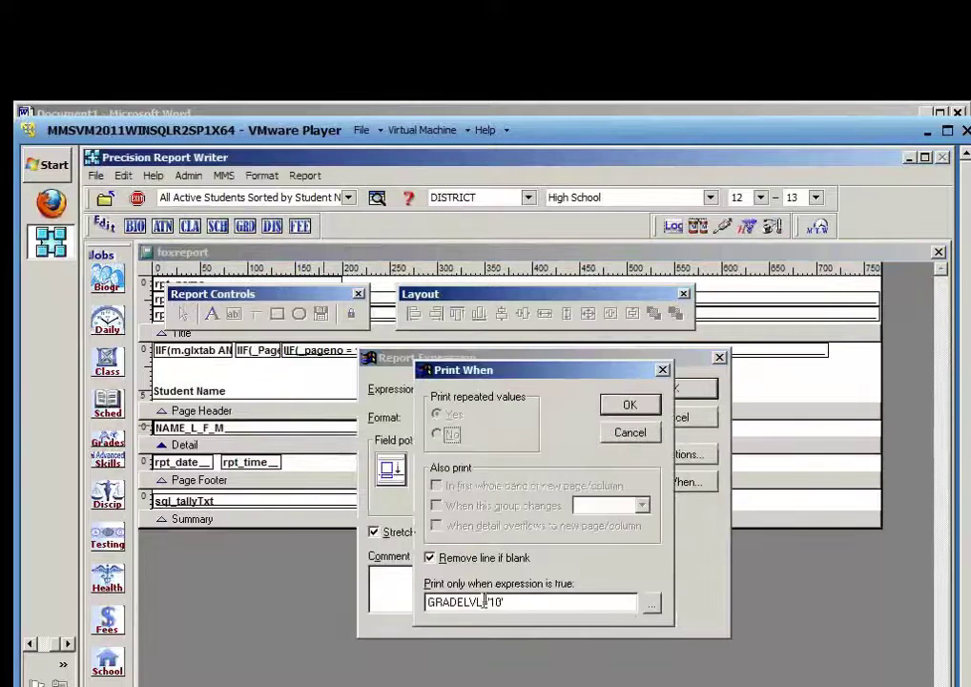
{"action": "double_click", "coordinate": [432, 601]}
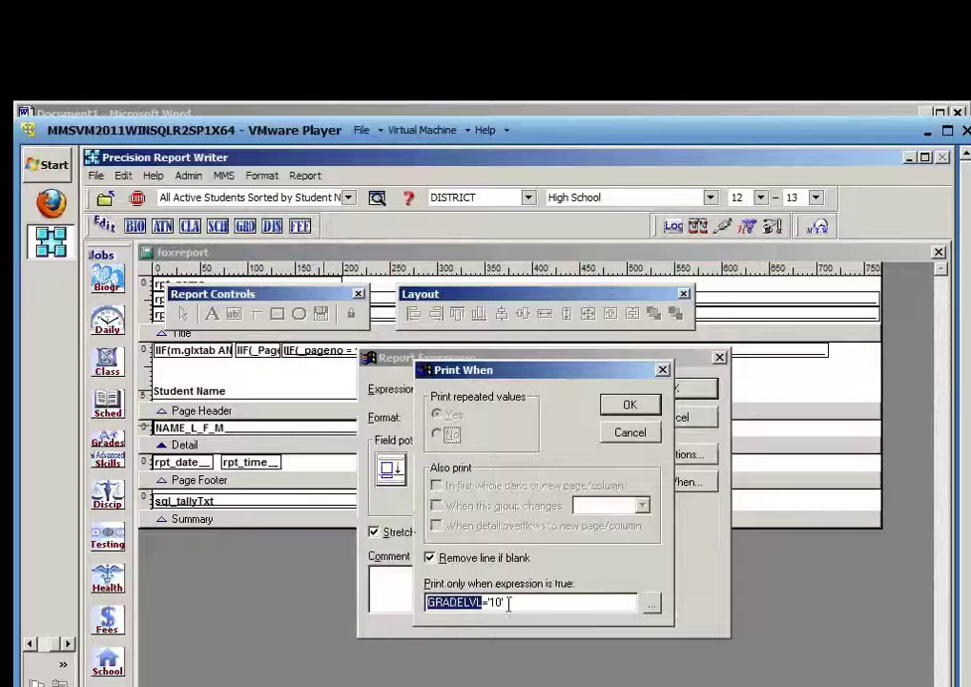
{"action": "left_click", "coordinate": [504, 603]}
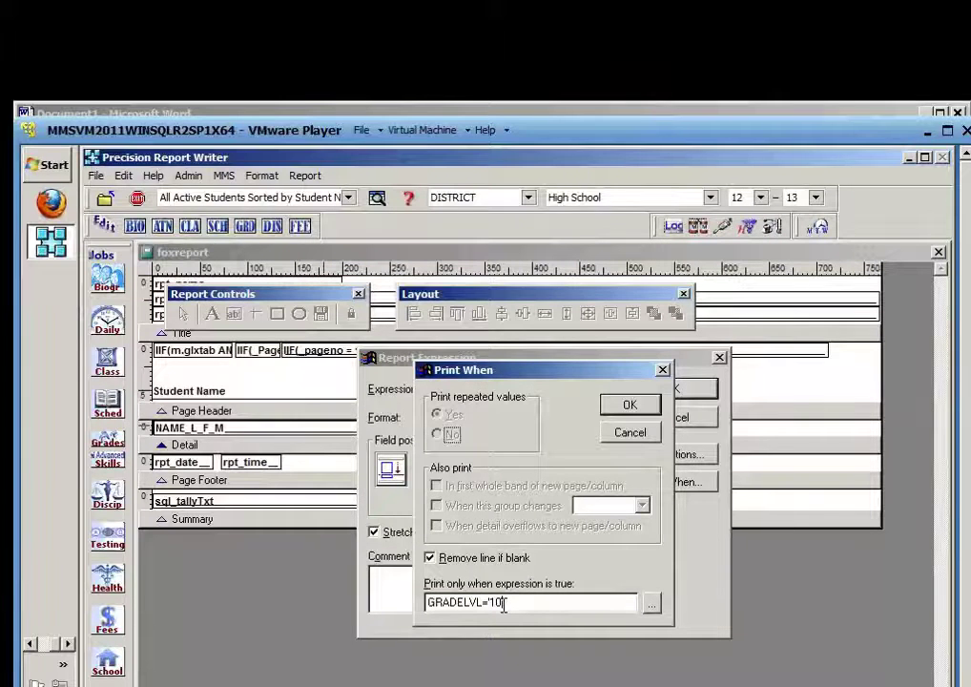
{"action": "left_click", "coordinate": [630, 432]}
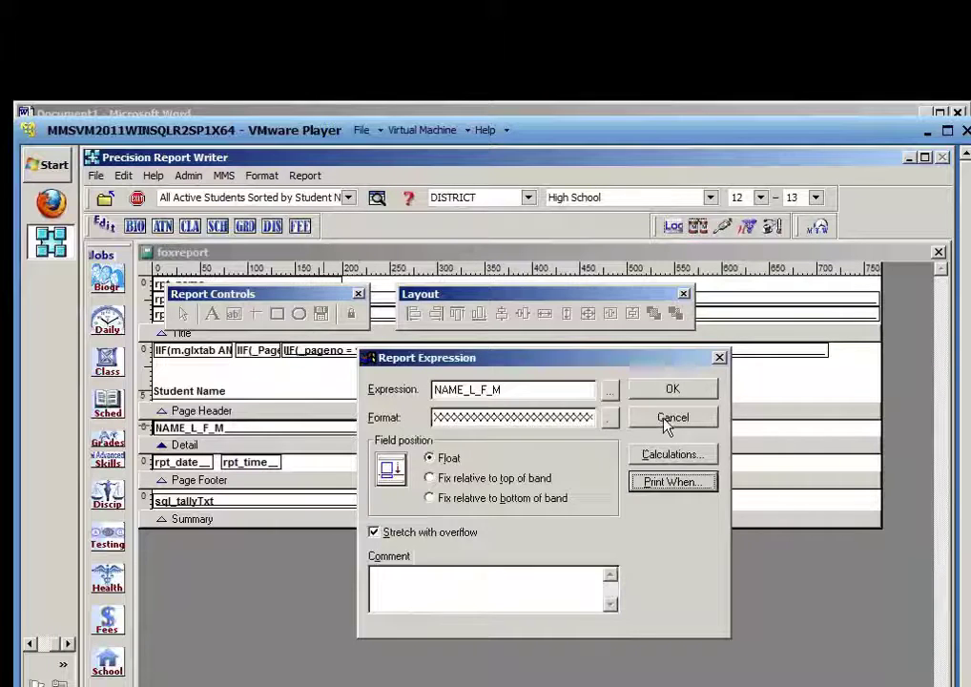
{"action": "left_click", "coordinate": [671, 419]}
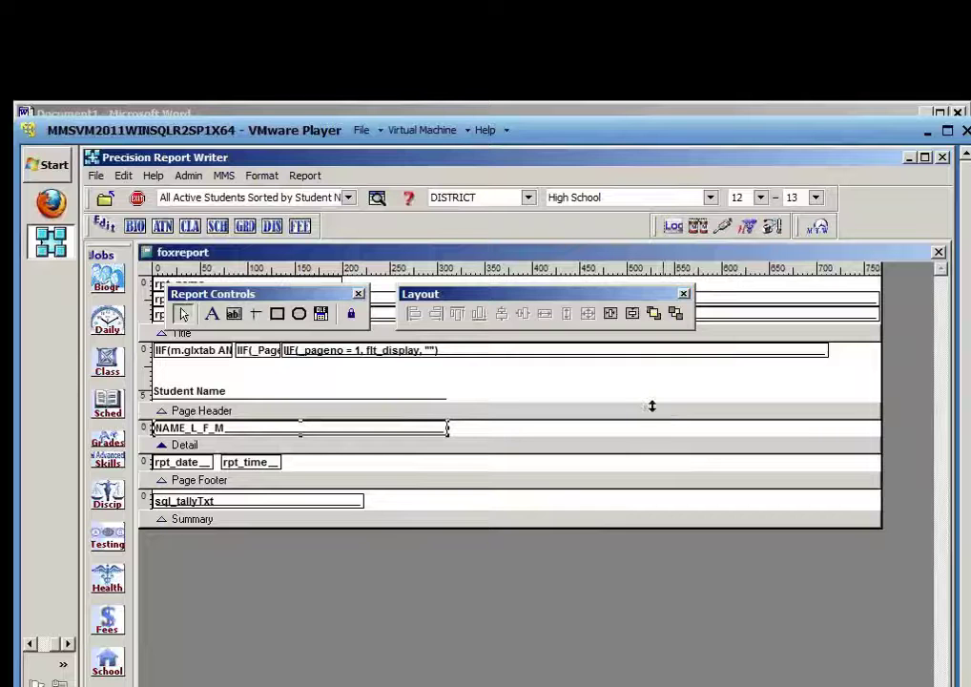
Close the layout designer without saving, then close Output Choices and the request editor
{"action": "left_click_drag", "start_coordinate": [596, 297], "coordinate": [626, 295]}
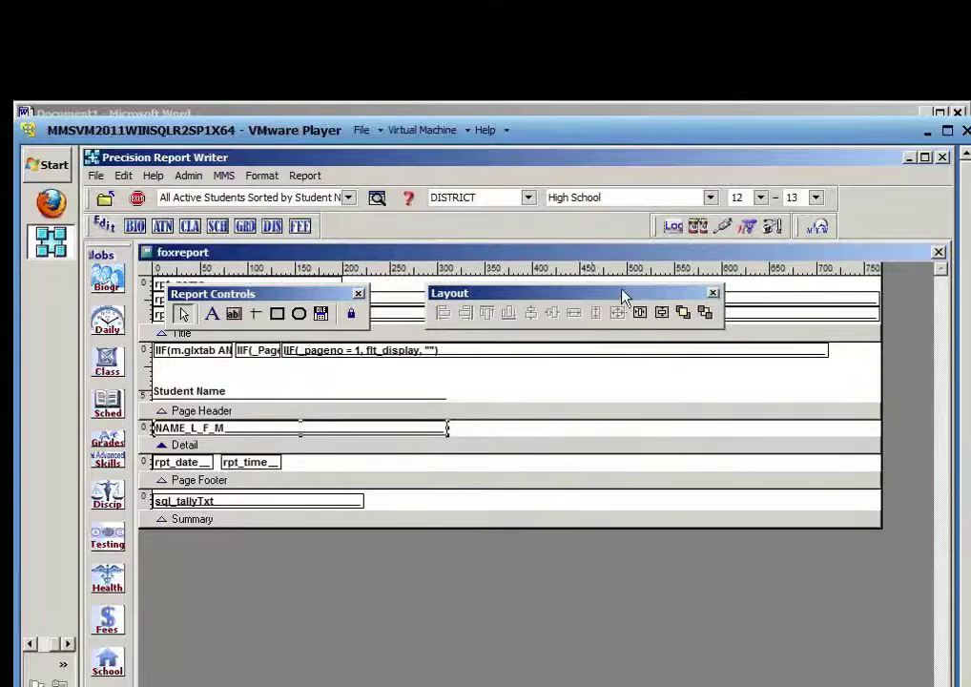
{"action": "left_click", "coordinate": [939, 252]}
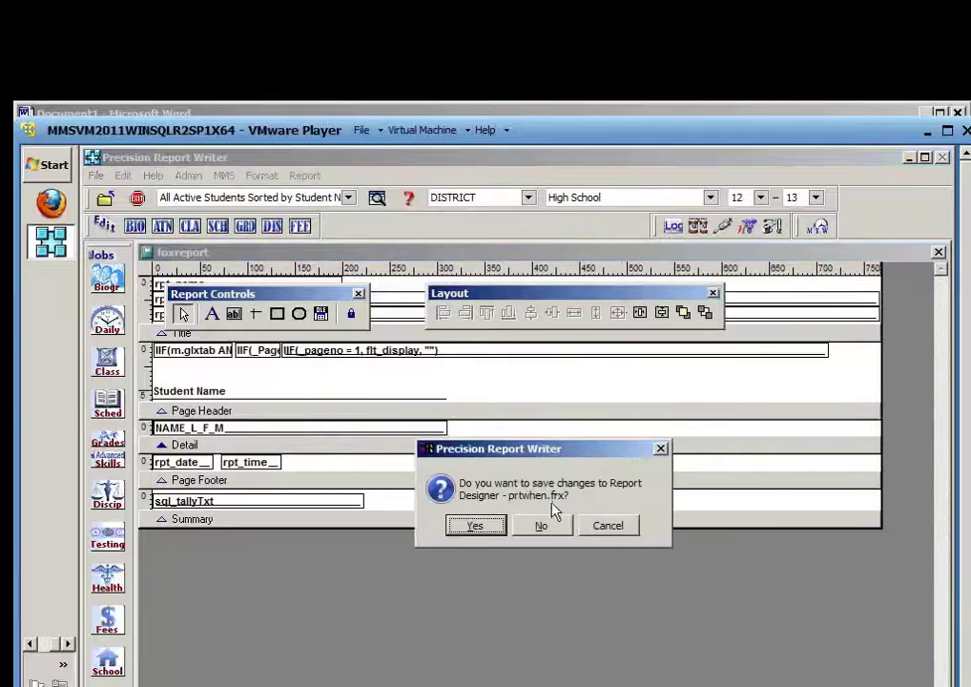
{"action": "left_click", "coordinate": [541, 526]}
{"action": "left_click", "coordinate": [726, 597]}
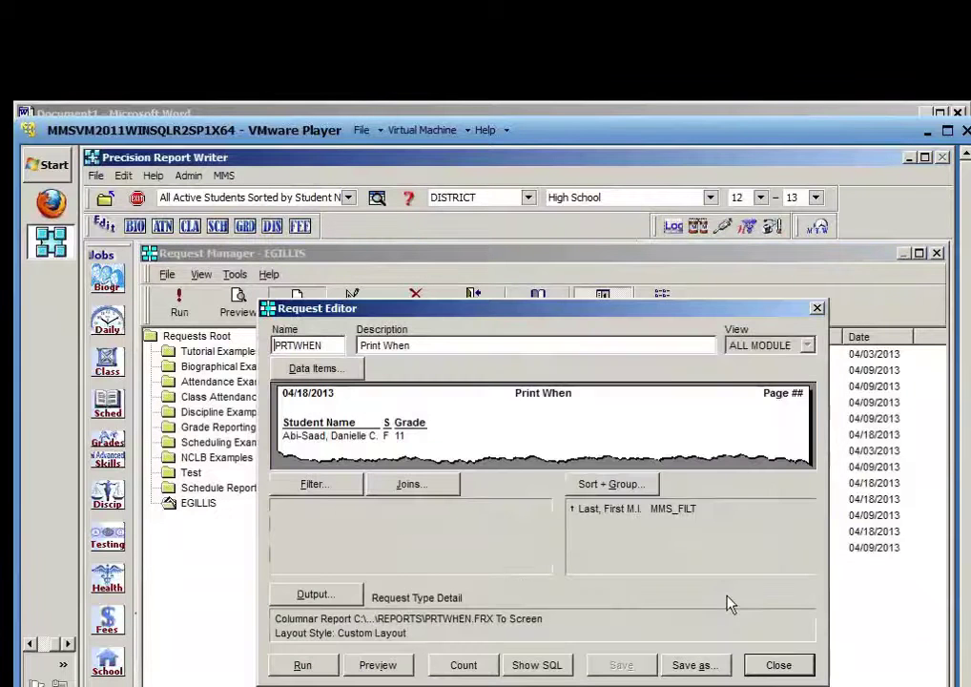
{"action": "left_click", "coordinate": [770, 669]}
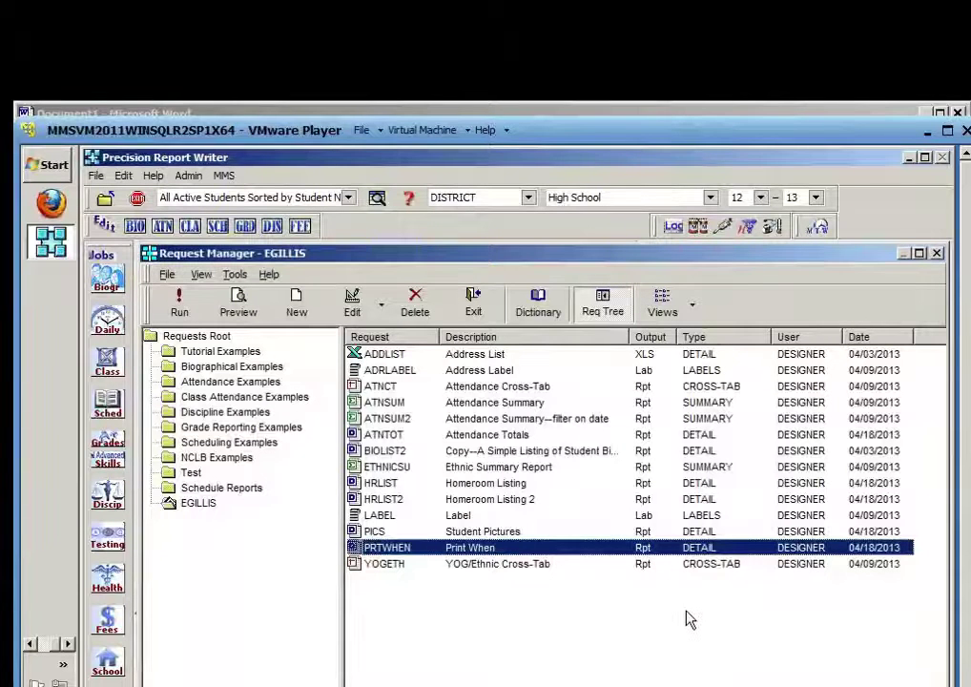
Open the Help topic Chapter 11: Customizing Report Layouts
{"action": "left_click", "coordinate": [268, 277]}
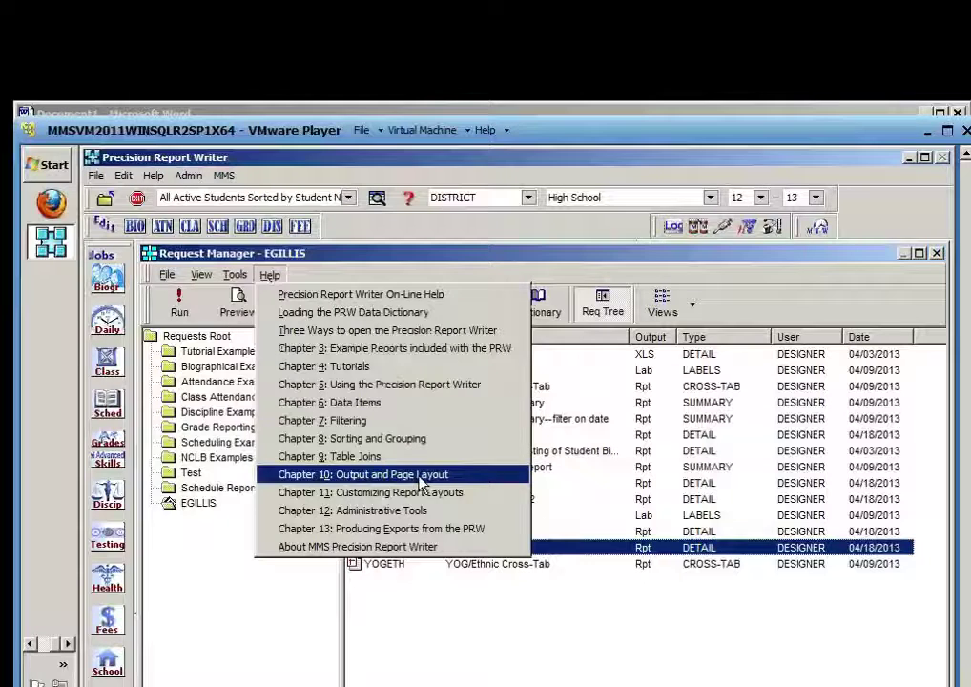
{"action": "left_click", "coordinate": [359, 494]}
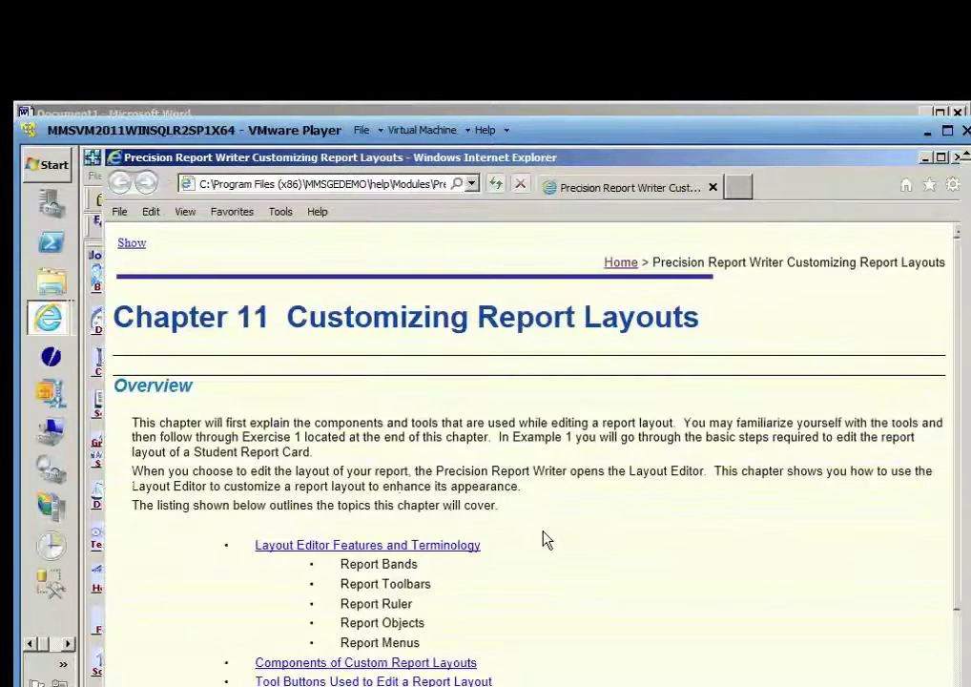
Scroll the chapter and read the Adding Objects help topic
{"action": "scroll", "coordinate": [546, 540], "scroll_direction": "down", "scroll_amount": 3}
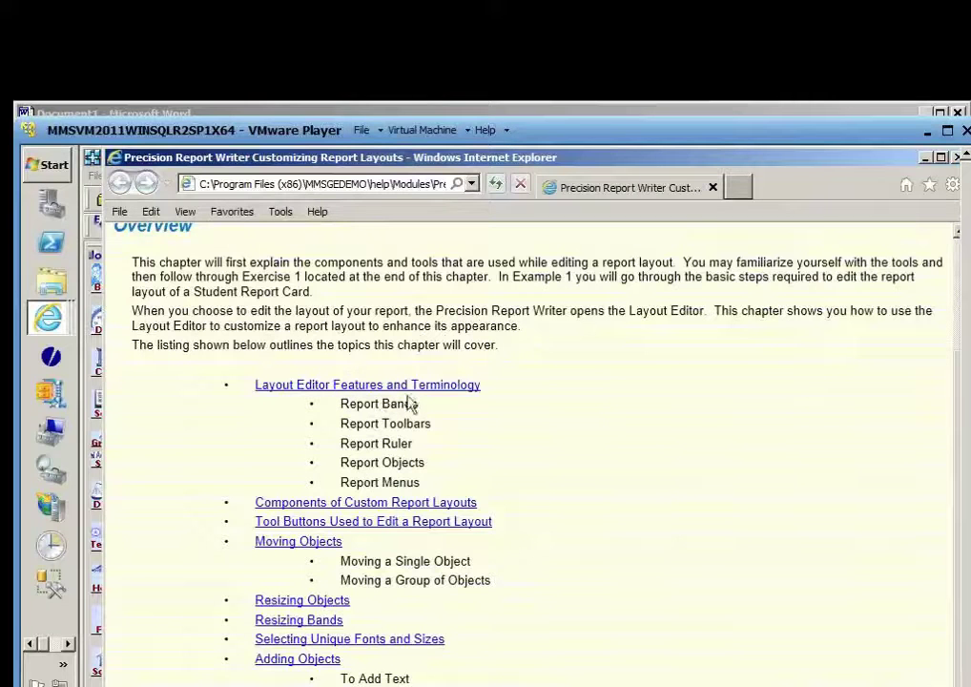
{"action": "scroll", "coordinate": [556, 487], "scroll_direction": "down", "scroll_amount": 1}
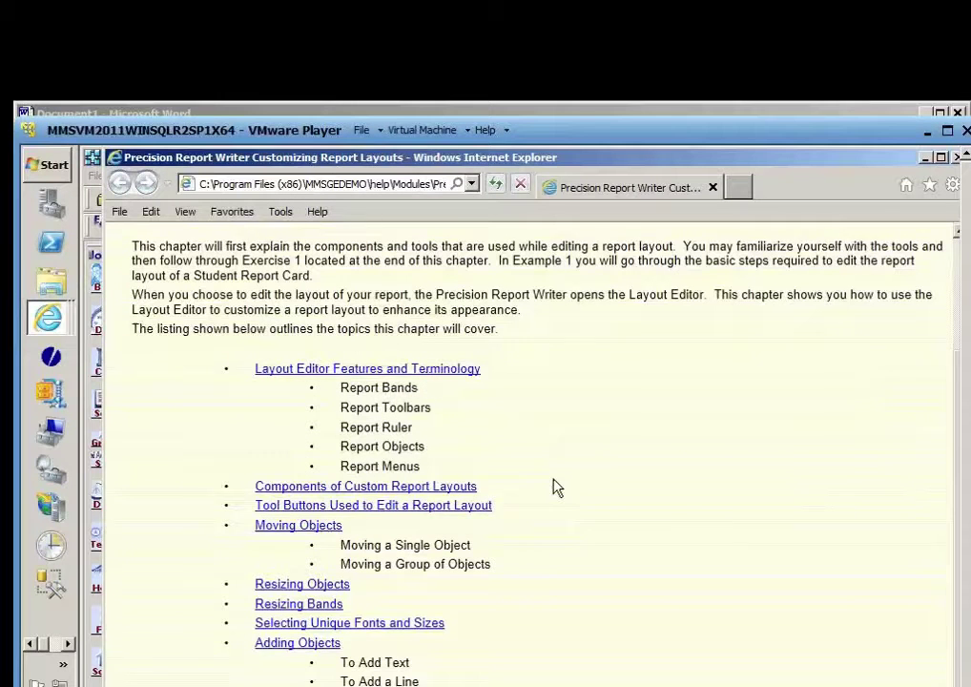
{"action": "scroll", "coordinate": [556, 487], "scroll_direction": "down", "scroll_amount": 1}
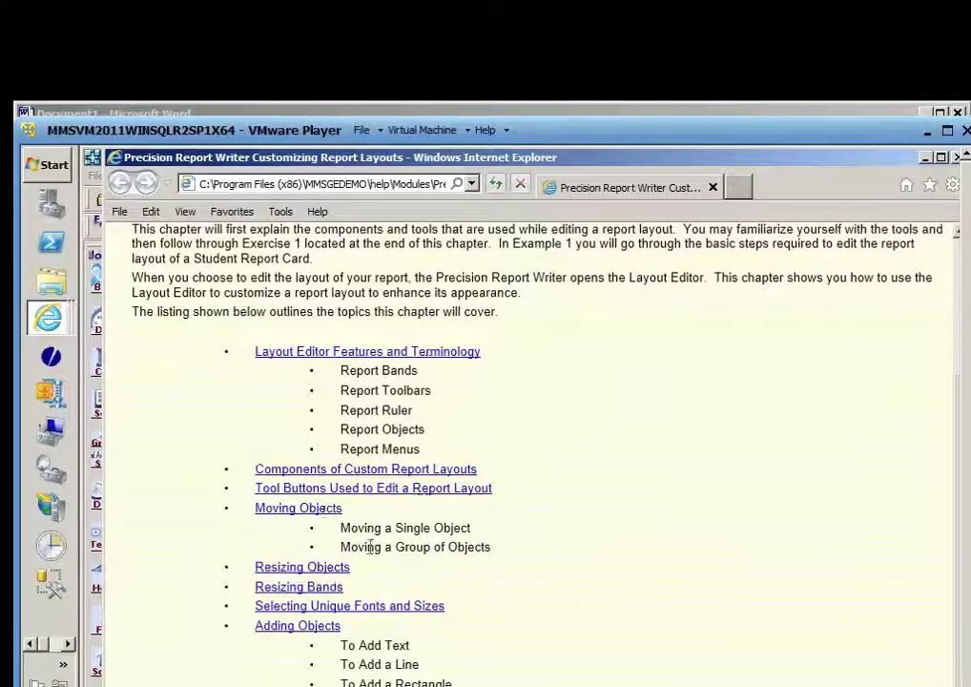
{"action": "left_click", "coordinate": [318, 635]}
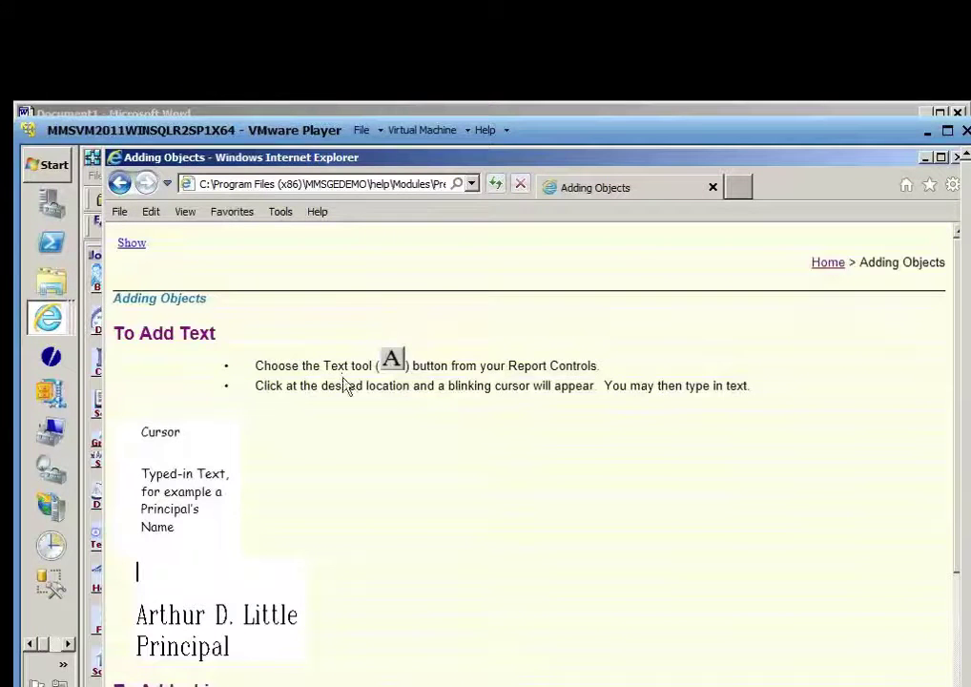
{"action": "scroll", "coordinate": [494, 479], "scroll_direction": "down", "scroll_amount": 3}
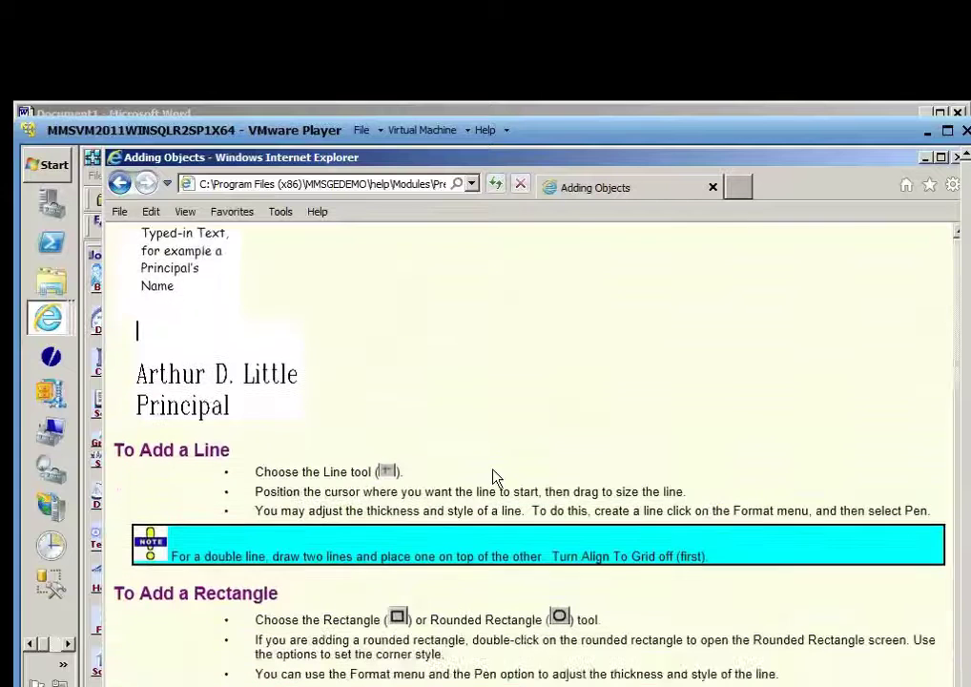
{"action": "scroll", "coordinate": [428, 492], "scroll_direction": "down", "scroll_amount": 1}
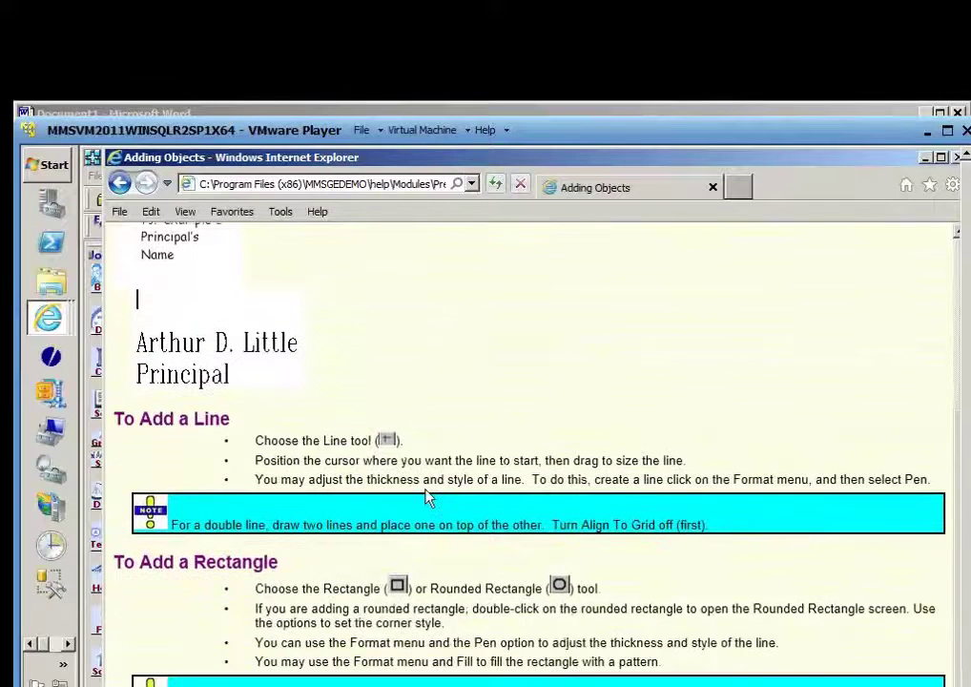
{"action": "scroll", "coordinate": [428, 497], "scroll_direction": "up", "scroll_amount": 5}
Go back to read Adding A School Logo, then minimize the help browser
{"action": "left_click", "coordinate": [120, 183]}
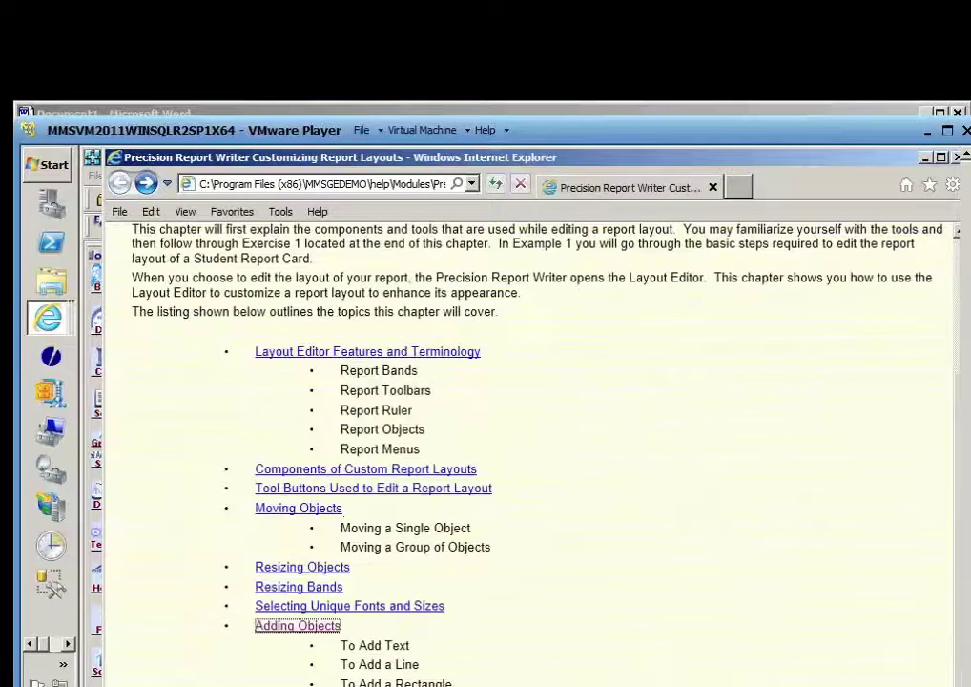
{"action": "left_click", "coordinate": [314, 685]}
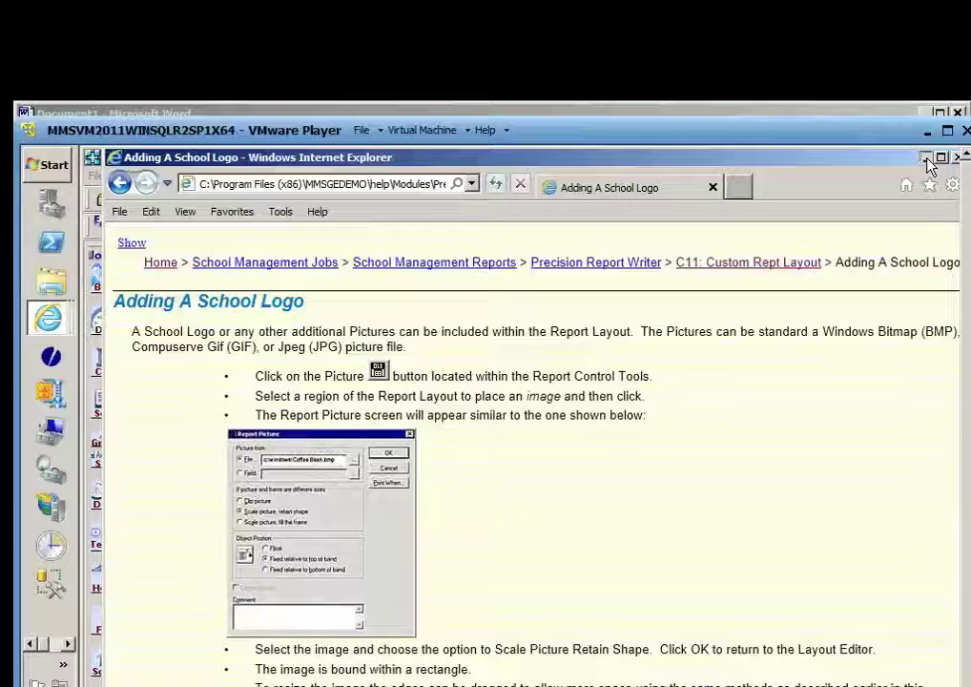
{"action": "left_click", "coordinate": [927, 159]}
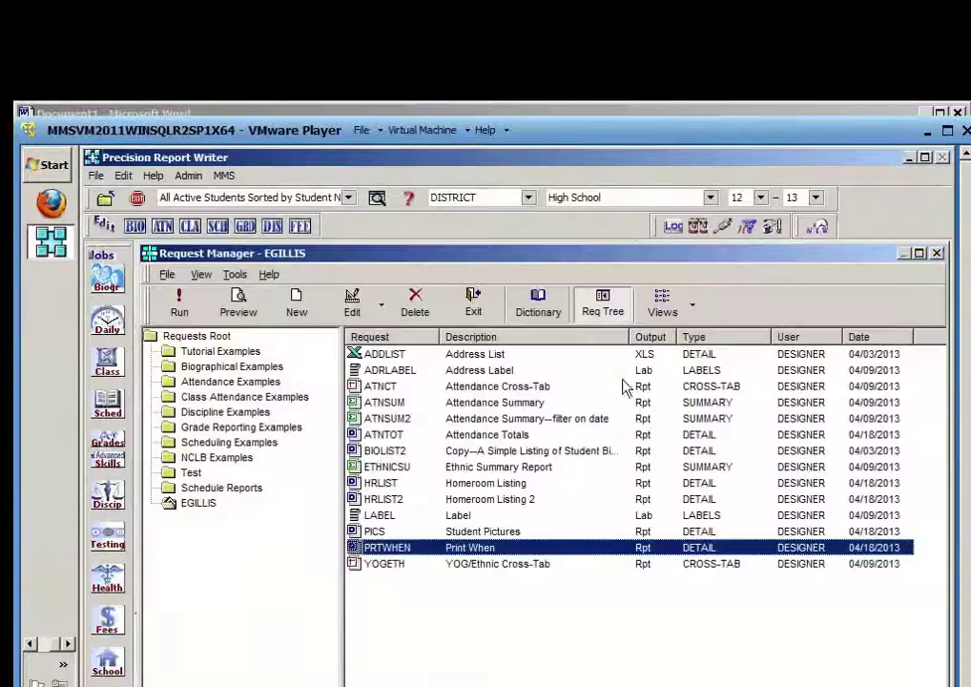